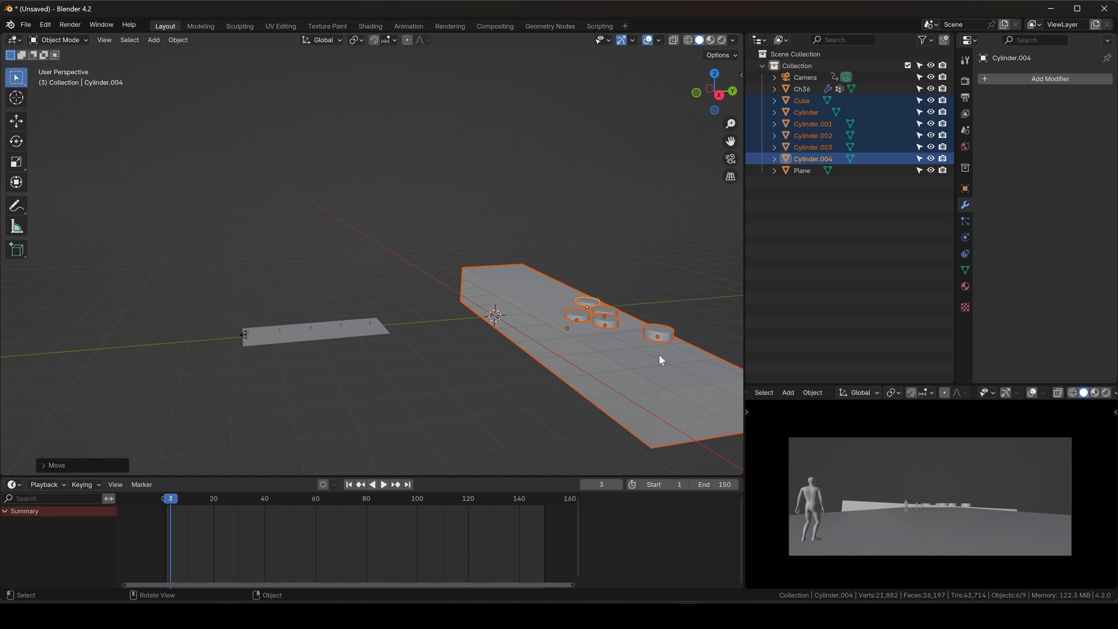
Raise the block and its cylinders slightly, and stretch the block along the global X axis
{"action": "key", "text": "g"}
{"action": "left_click", "coordinate": [662, 351]}
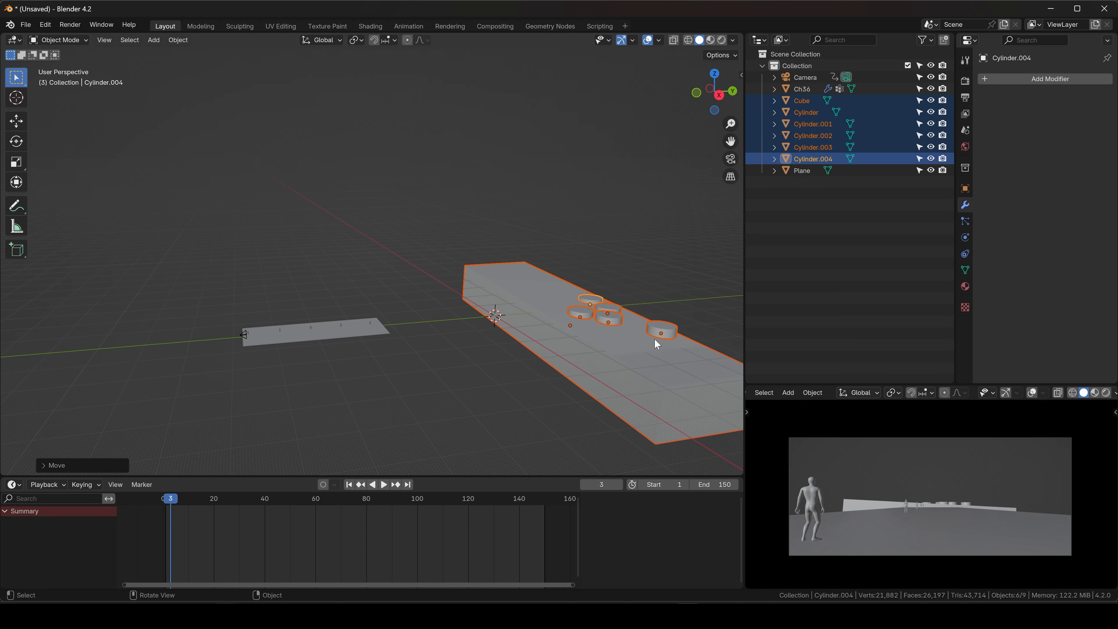
{"action": "middle_click_drag", "start_coordinate": [654, 338], "coordinate": [646, 319]}
{"action": "left_click", "coordinate": [593, 318]}
{"action": "key", "text": "s"}
{"action": "key", "text": "x"}
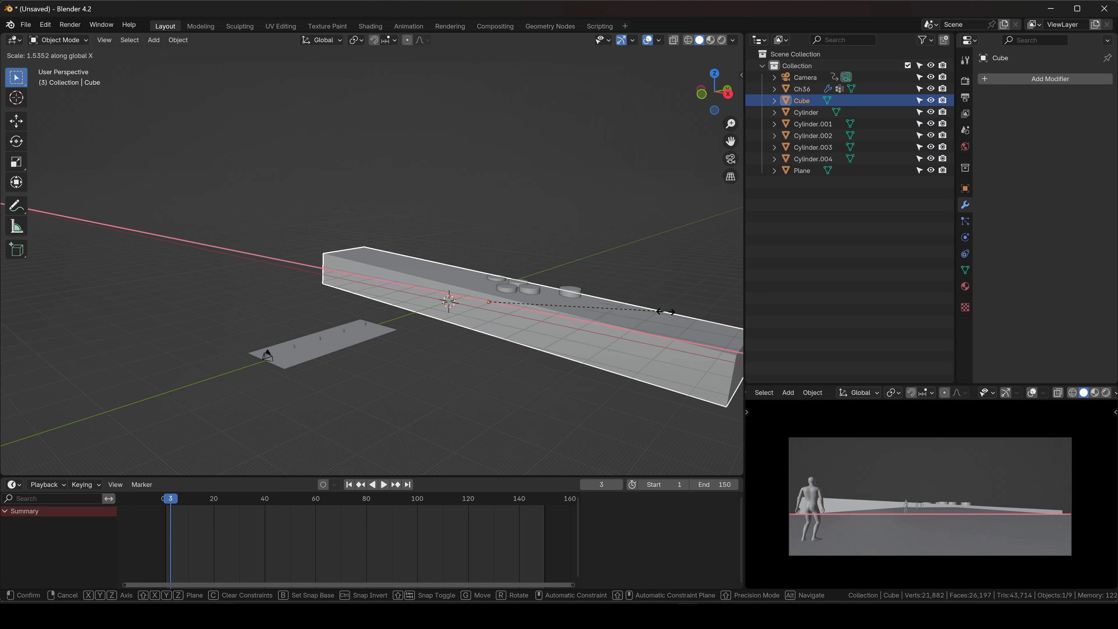
{"action": "left_click", "coordinate": [675, 313]}
{"action": "left_click", "coordinate": [520, 260]}
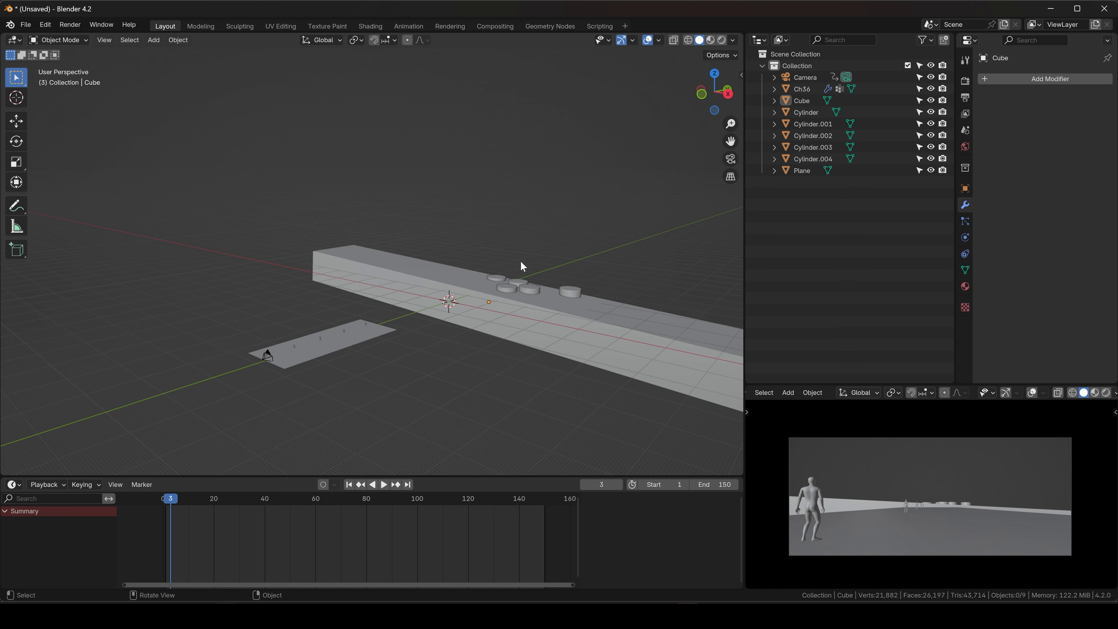
Play the animation from the first frame to check the stretched block through the camera
{"action": "left_click", "coordinate": [349, 484]}
{"action": "key", "text": "space"}
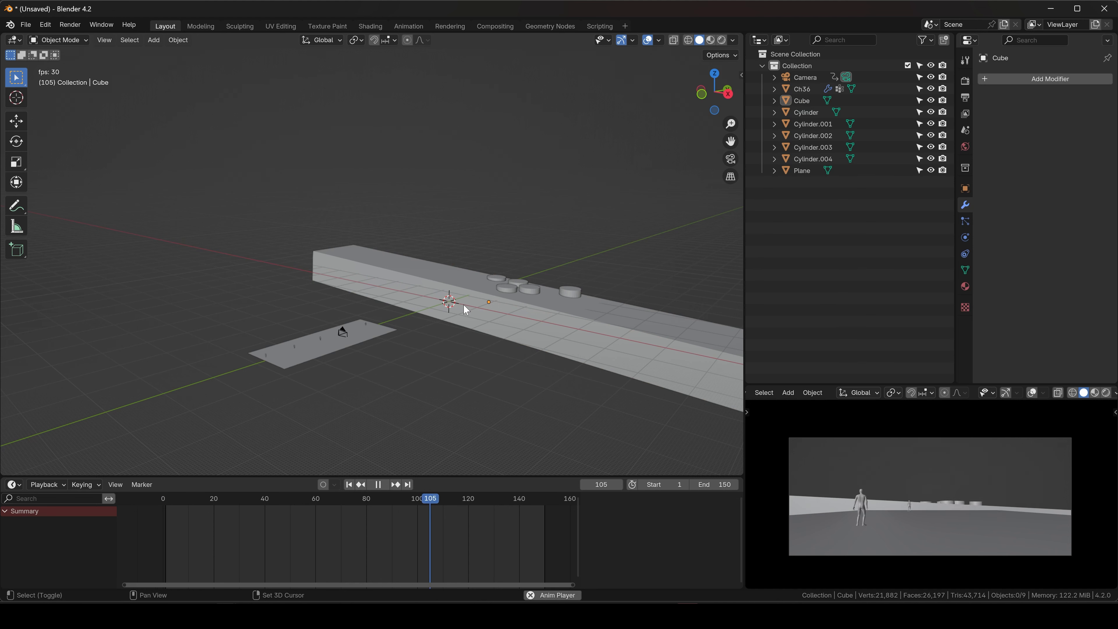
{"action": "key", "text": "space"}
Add four evenly spaced loop cuts across the length of the ground plane
{"action": "middle_click_drag", "start_coordinate": [464, 306], "coordinate": [352, 325]}
{"action": "left_click", "coordinate": [354, 327]}
{"action": "scroll", "coordinate": [358, 330], "scroll_direction": "up", "scroll_amount": 5}
{"action": "key", "text": "Tab"}
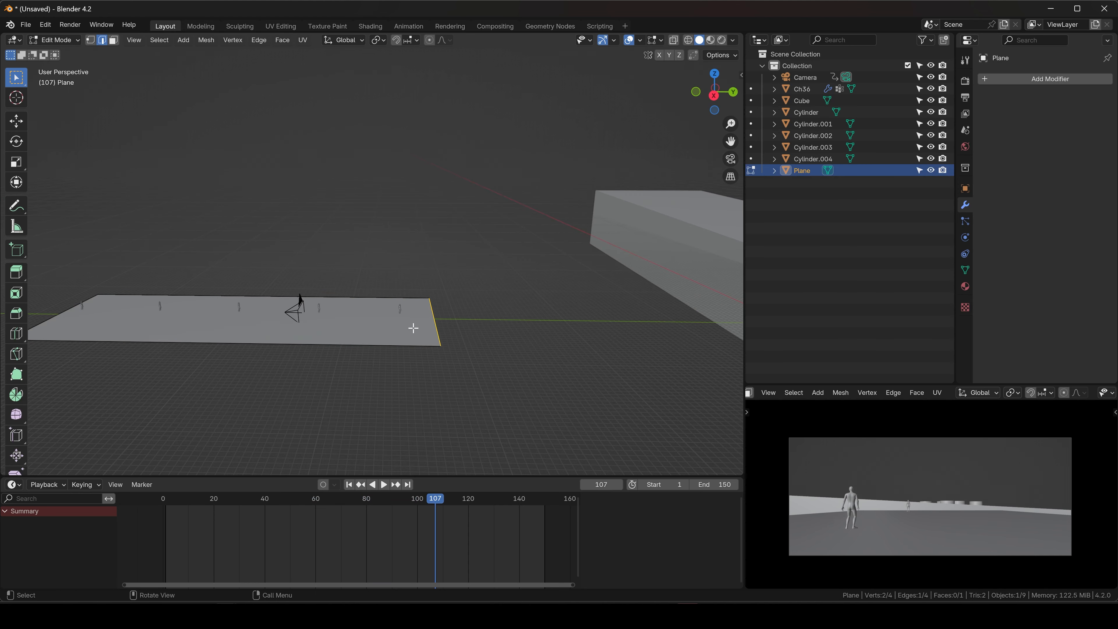
{"action": "key", "text": "ctrl+r"}
{"action": "scroll", "coordinate": [325, 310], "scroll_direction": "up", "scroll_amount": 3}
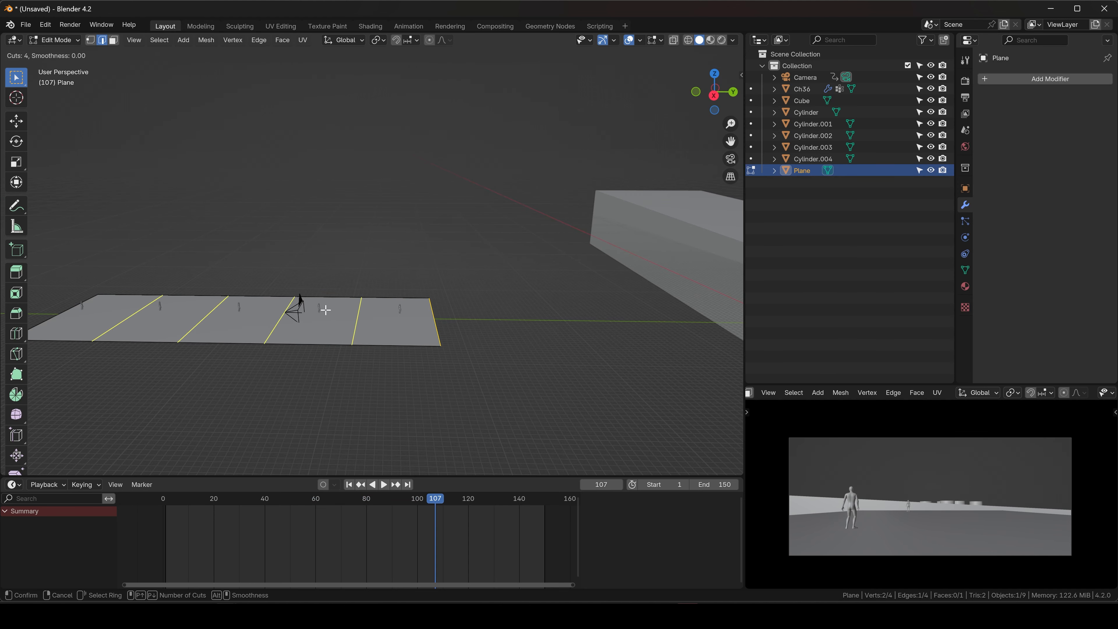
{"action": "left_click", "coordinate": [325, 310]}
{"action": "right_click", "coordinate": [325, 310]}
Lower the ground plane's end vertices nearest the block along Z, using smooth proportional editing with an enlarged influence radius
{"action": "middle_click_drag", "start_coordinate": [355, 321], "coordinate": [360, 313]}
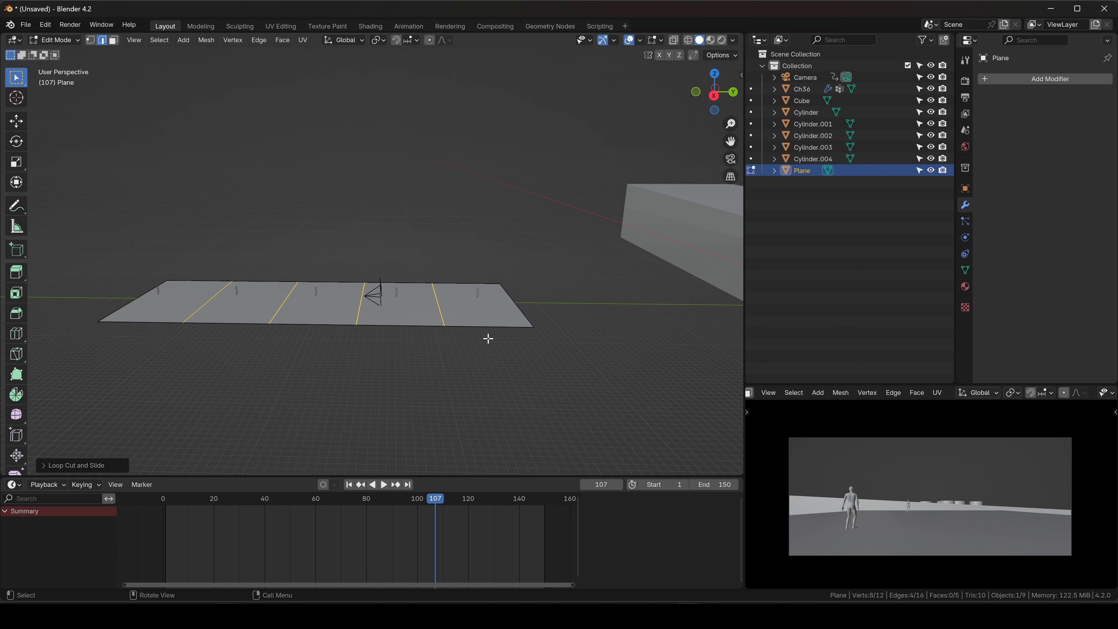
{"action": "middle_click_drag", "start_coordinate": [196, 315], "coordinate": [203, 302]}
{"action": "key", "text": "1"}
{"action": "left_click_drag", "start_coordinate": [474, 281], "coordinate": [564, 353]}
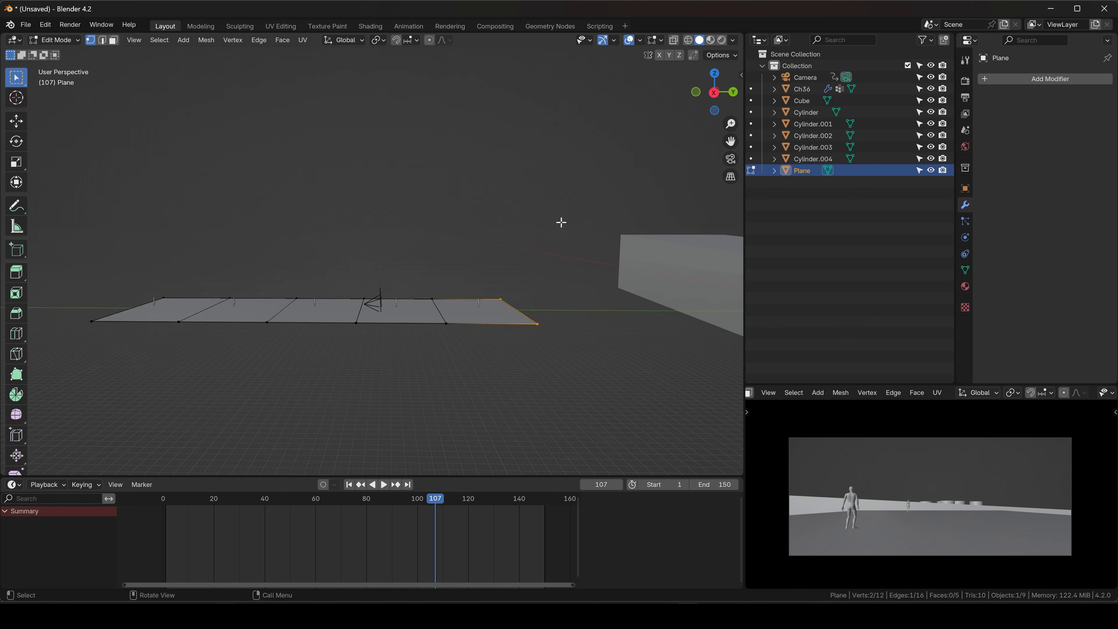
{"action": "key", "text": "g"}
{"action": "key", "text": "z"}
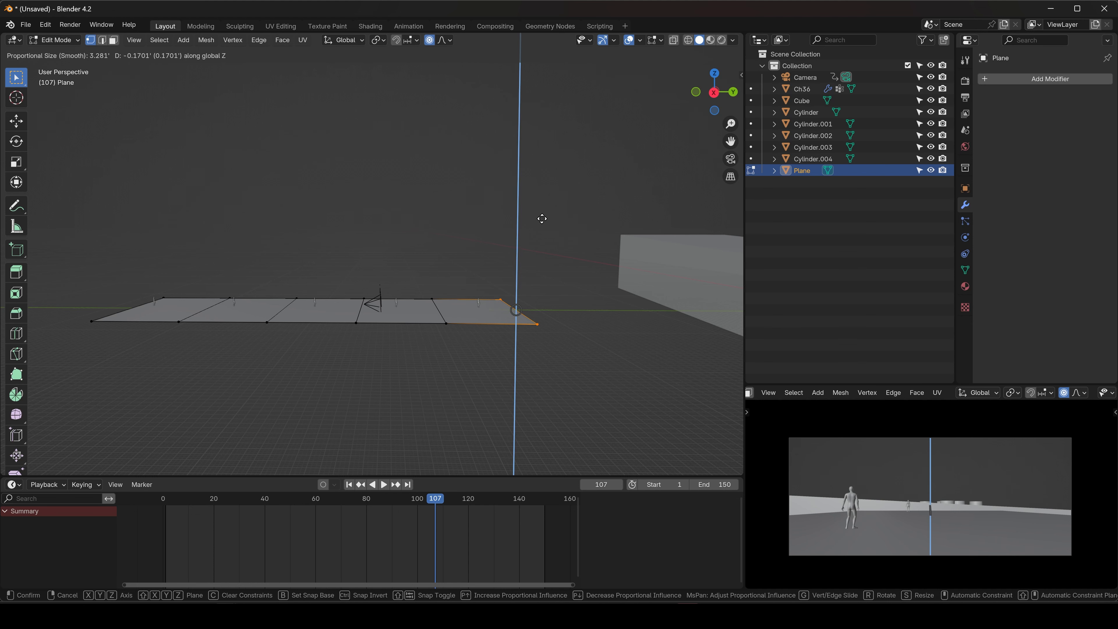
{"action": "scroll", "coordinate": [542, 218], "scroll_direction": "down", "scroll_amount": 10}
{"action": "scroll", "coordinate": [542, 218], "scroll_direction": "down", "scroll_amount": 17}
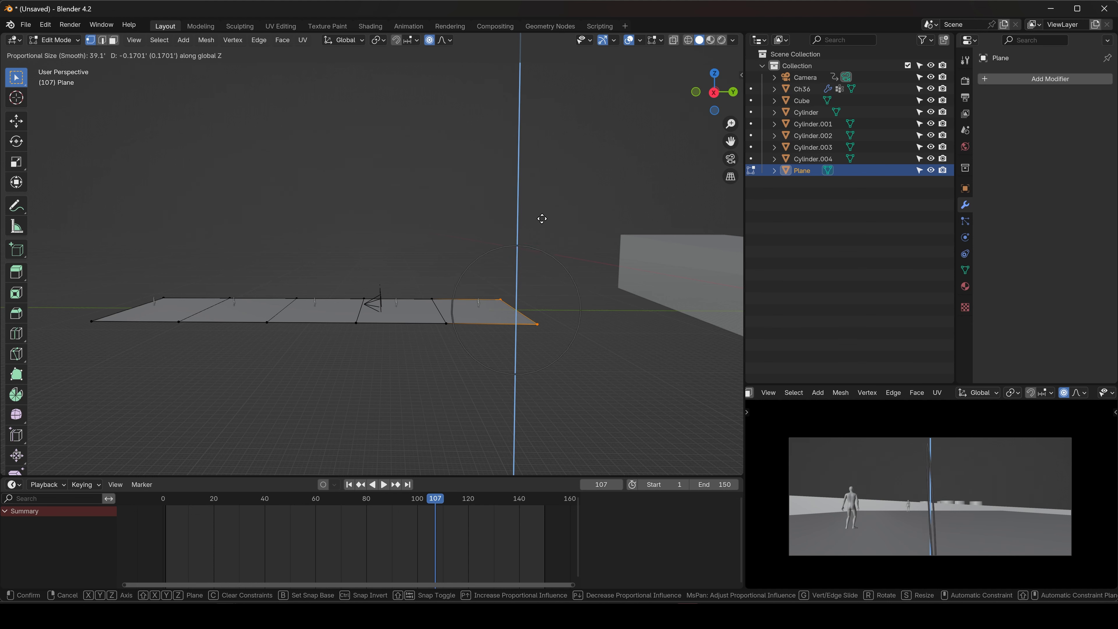
{"action": "left_click", "coordinate": [551, 228]}
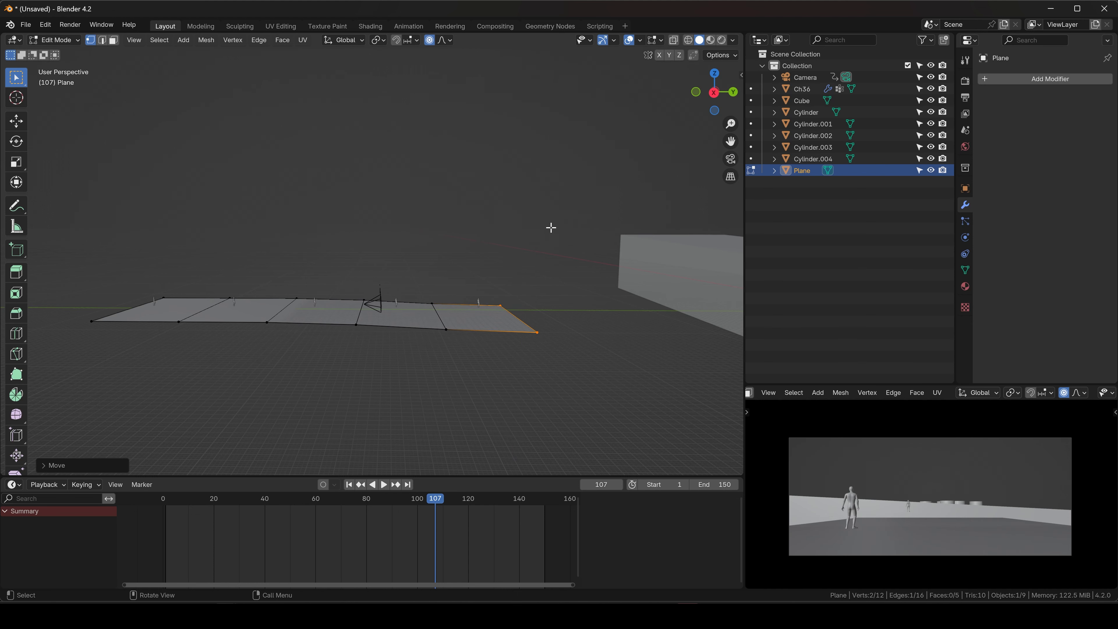
Lower the same end vertices a little further along Z with a different proportional influence size
{"action": "key", "text": "g"}
{"action": "key", "text": "z"}
{"action": "scroll", "coordinate": [554, 277], "scroll_direction": "up", "scroll_amount": 10}
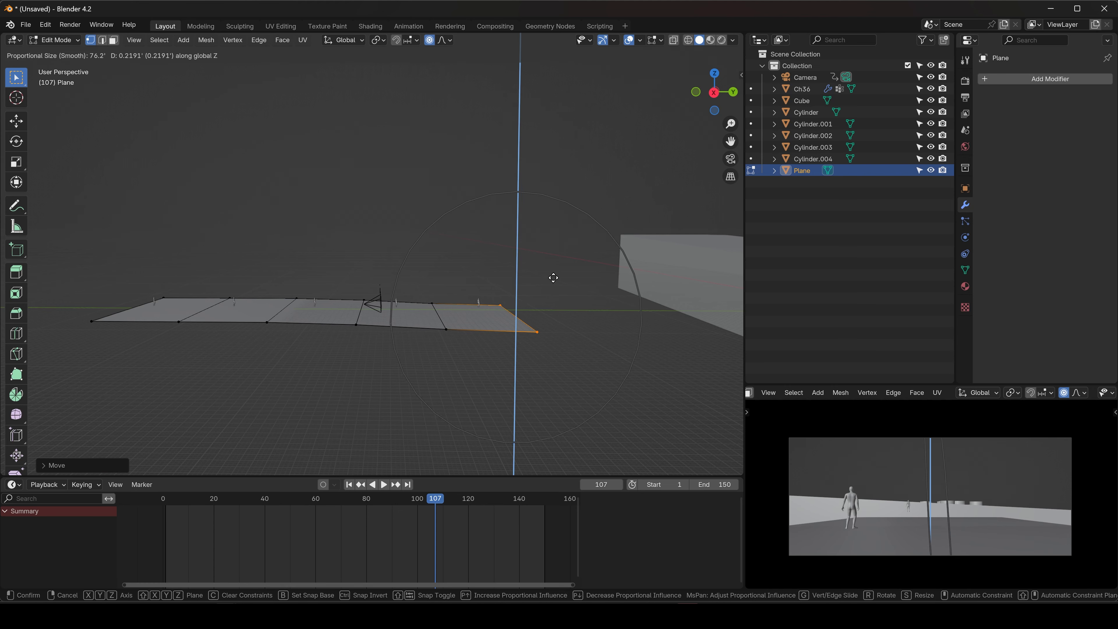
{"action": "left_click", "coordinate": [556, 283]}
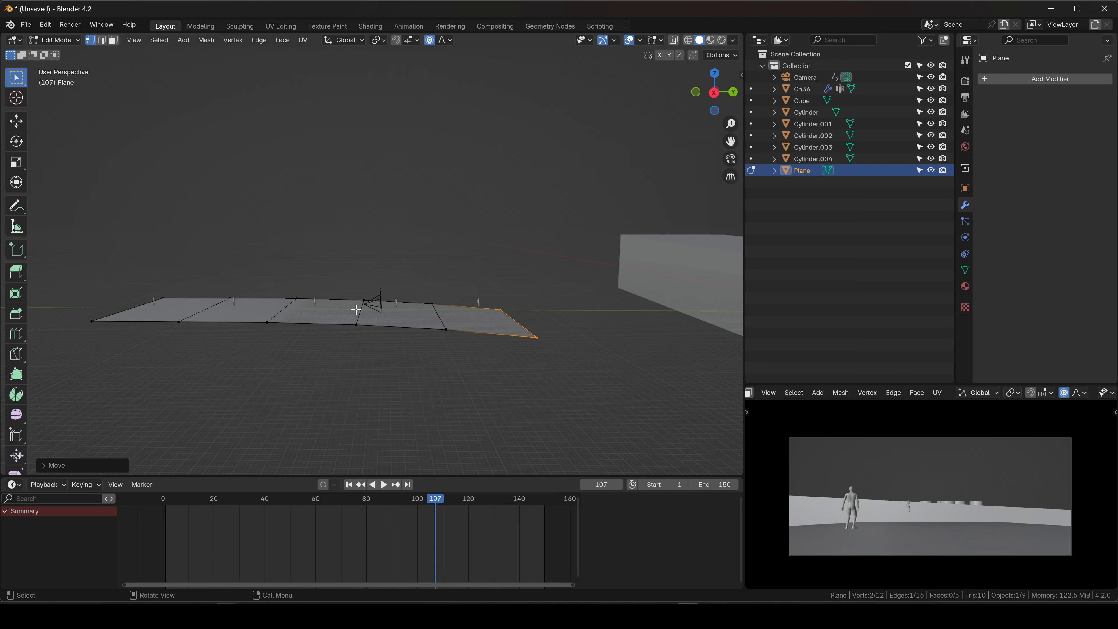
Widen the entire ground plane along the X axis and return to Object Mode
{"action": "middle_click_drag", "start_coordinate": [357, 310], "coordinate": [462, 324]}
{"action": "scroll", "coordinate": [462, 324], "scroll_direction": "down", "scroll_amount": 3}
{"action": "key", "text": "a"}
{"action": "key", "text": "s"}
{"action": "key", "text": "x"}
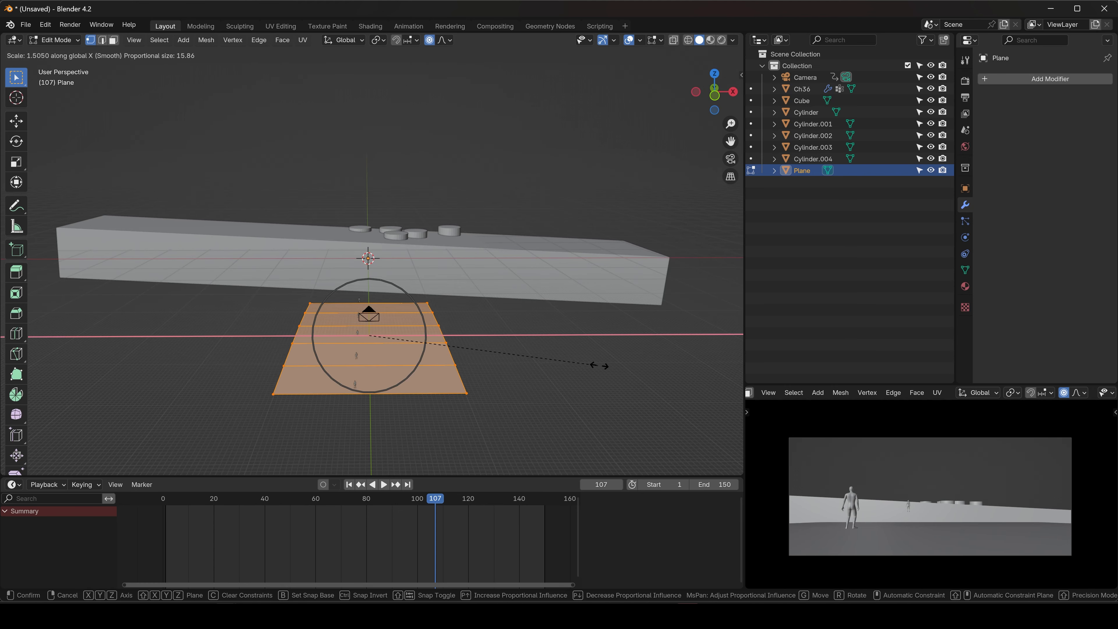
{"action": "left_click", "coordinate": [714, 359]}
{"action": "middle_click_drag", "start_coordinate": [627, 342], "coordinate": [421, 282]}
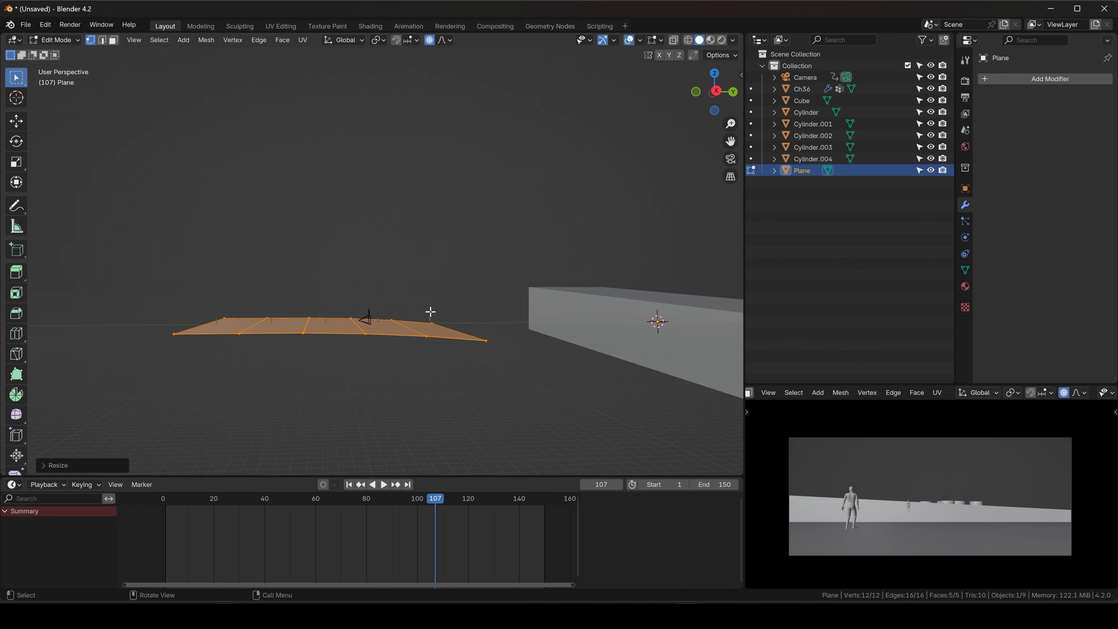
{"action": "key", "text": "Tab"}
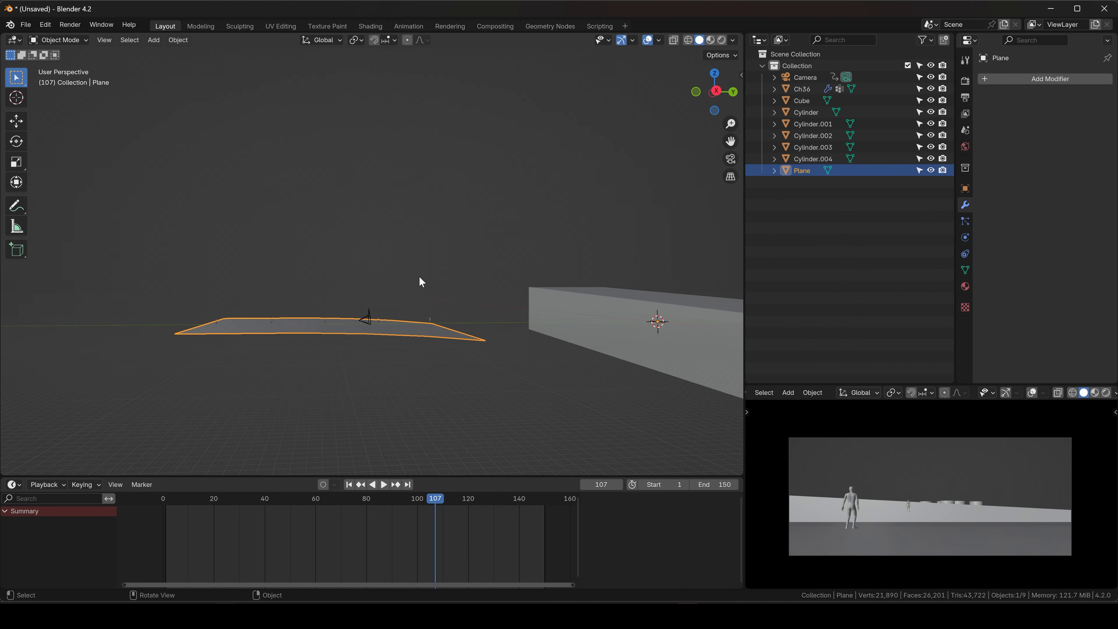
At frame 1, raise the plane's camera-side vertices slightly along Z and shift them outward along Y with proportional editing
{"action": "left_click", "coordinate": [349, 484]}
{"action": "key", "text": "Tab"}
{"action": "middle_click_drag", "start_coordinate": [195, 312], "coordinate": [227, 292]}
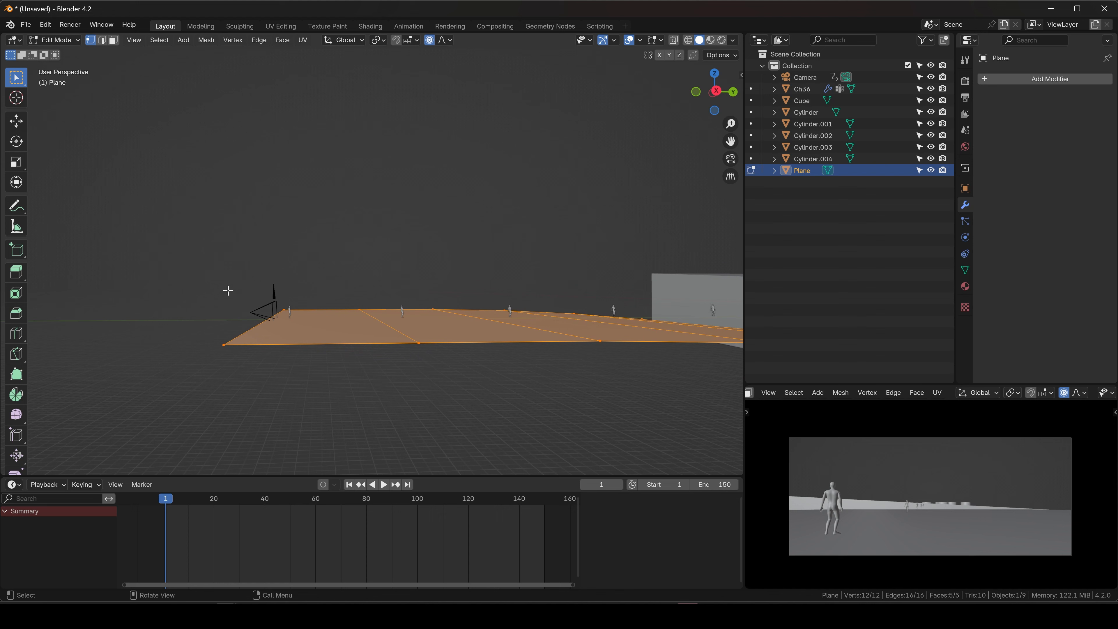
{"action": "left_click_drag", "start_coordinate": [200, 276], "coordinate": [409, 392]}
{"action": "key", "text": "g"}
{"action": "key", "text": "z"}
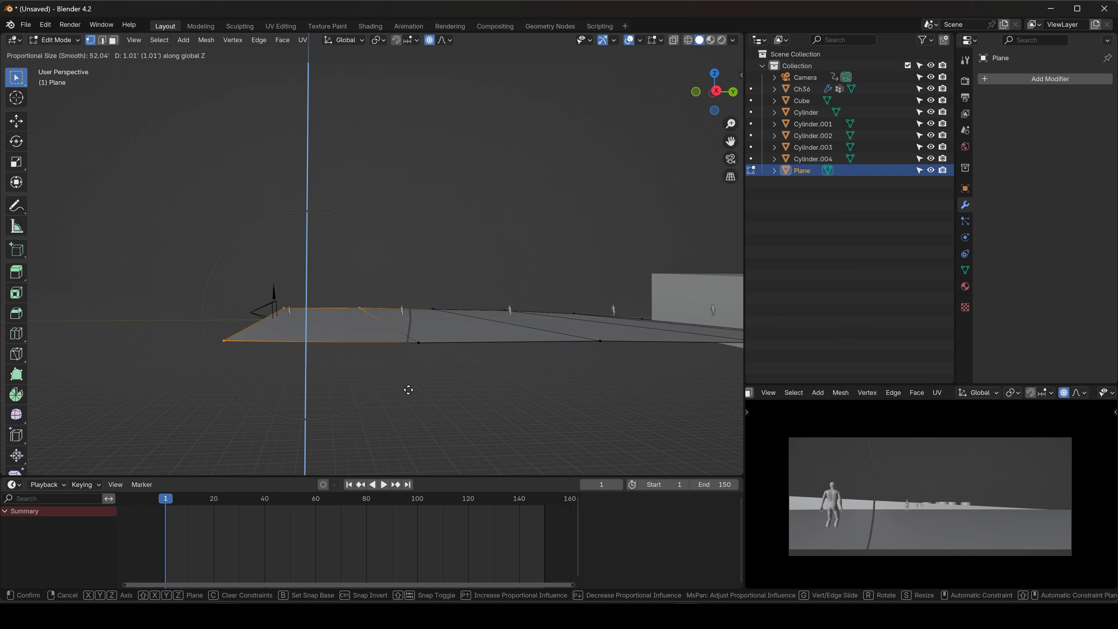
{"action": "left_click", "coordinate": [408, 390]}
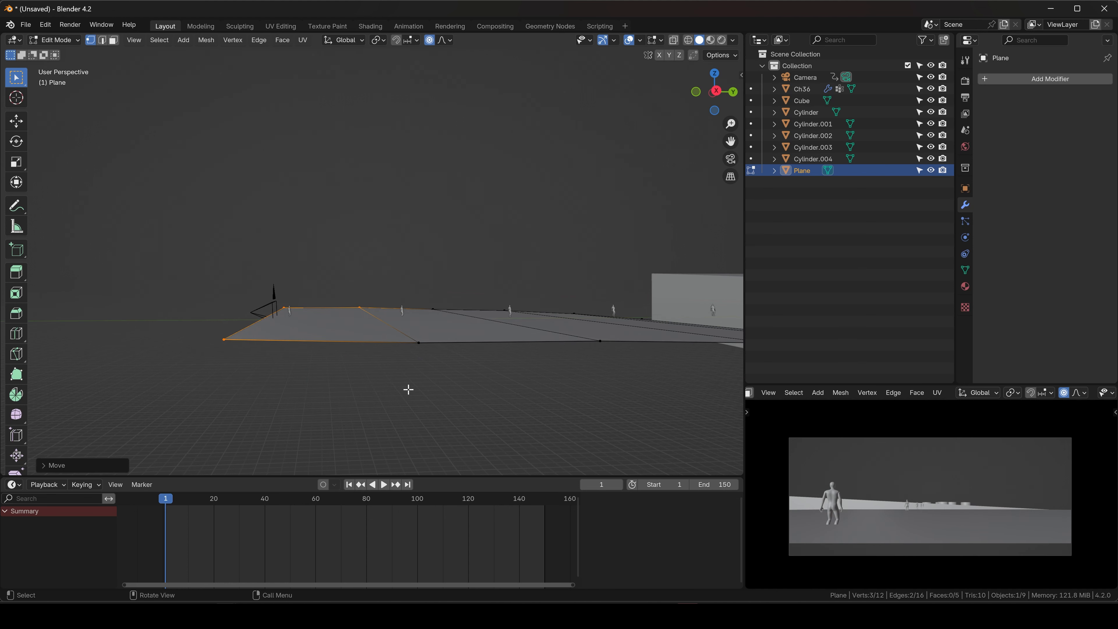
{"action": "key", "text": "g"}
{"action": "key", "text": "y"}
{"action": "left_click", "coordinate": [403, 390]}
{"action": "key", "text": "Tab"}
Play back the camera animation twice to review the reshaped ground against the figures and the block
{"action": "left_click", "coordinate": [401, 311]}
{"action": "key", "text": "space"}
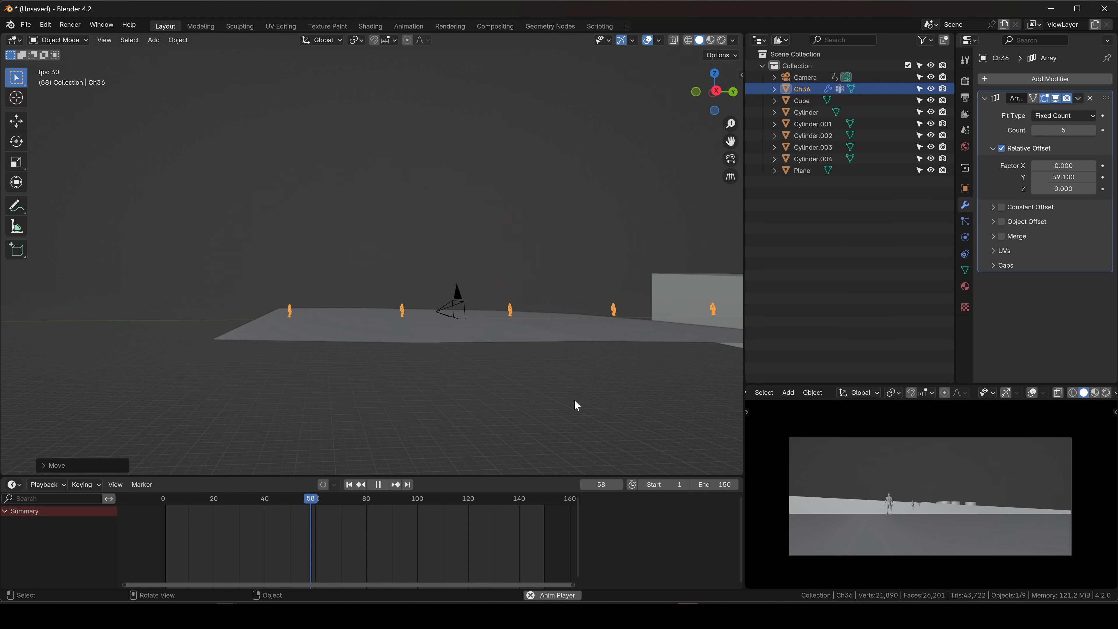
{"action": "scroll", "coordinate": [573, 368], "scroll_direction": "down", "scroll_amount": 5}
{"action": "middle_click_drag", "start_coordinate": [591, 353], "coordinate": [389, 358], "text": "shift"}
{"action": "key", "text": "space"}
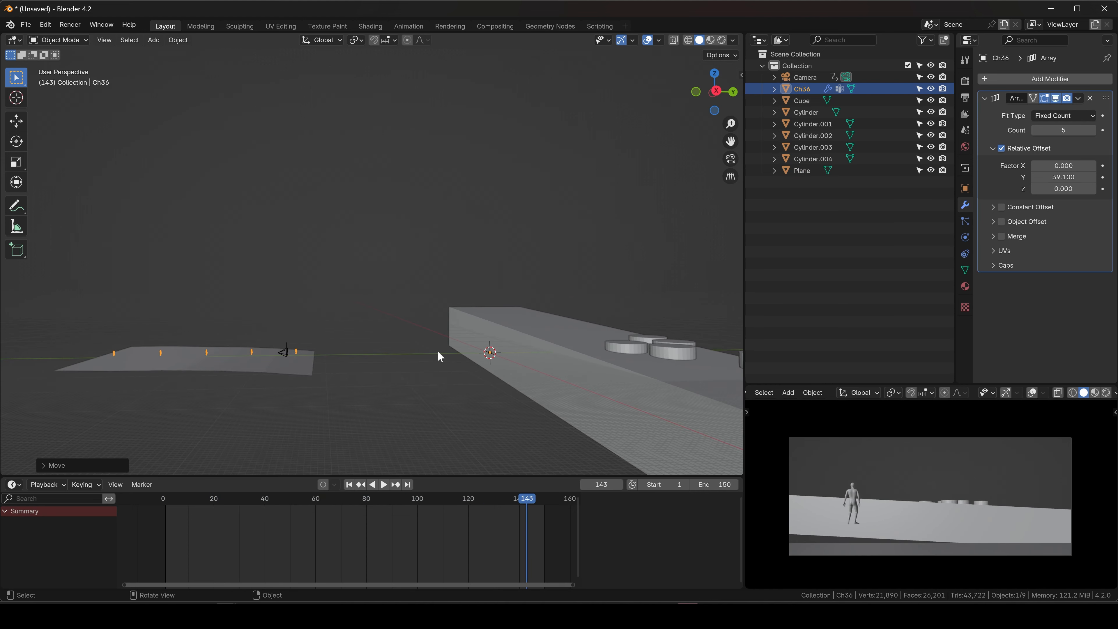
{"action": "left_click", "coordinate": [356, 341]}
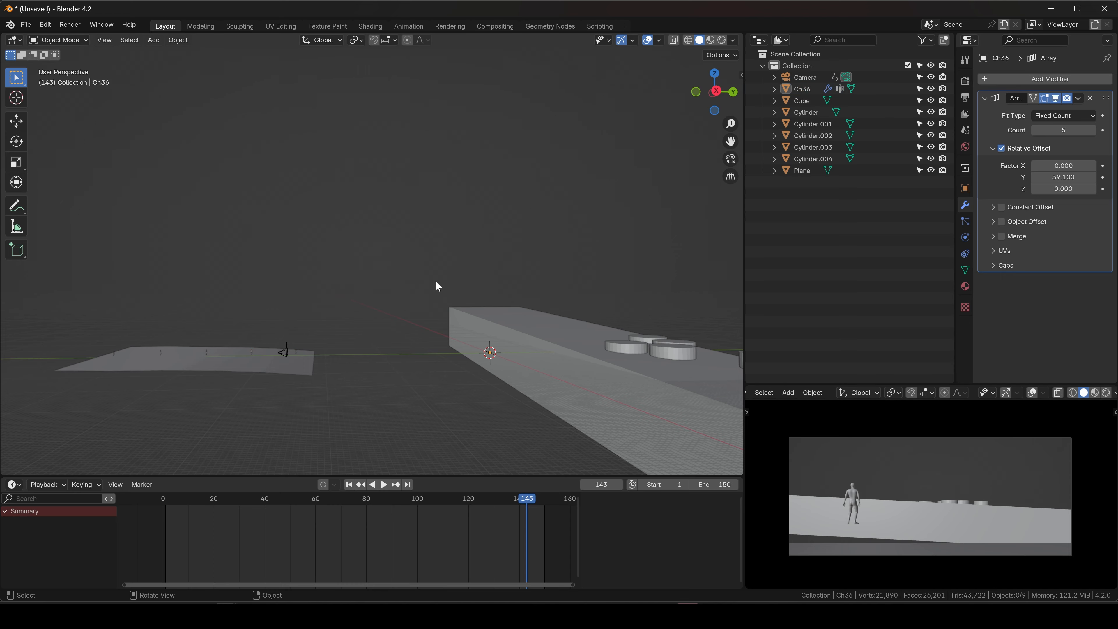
{"action": "middle_click_drag", "start_coordinate": [422, 333], "coordinate": [457, 386]}
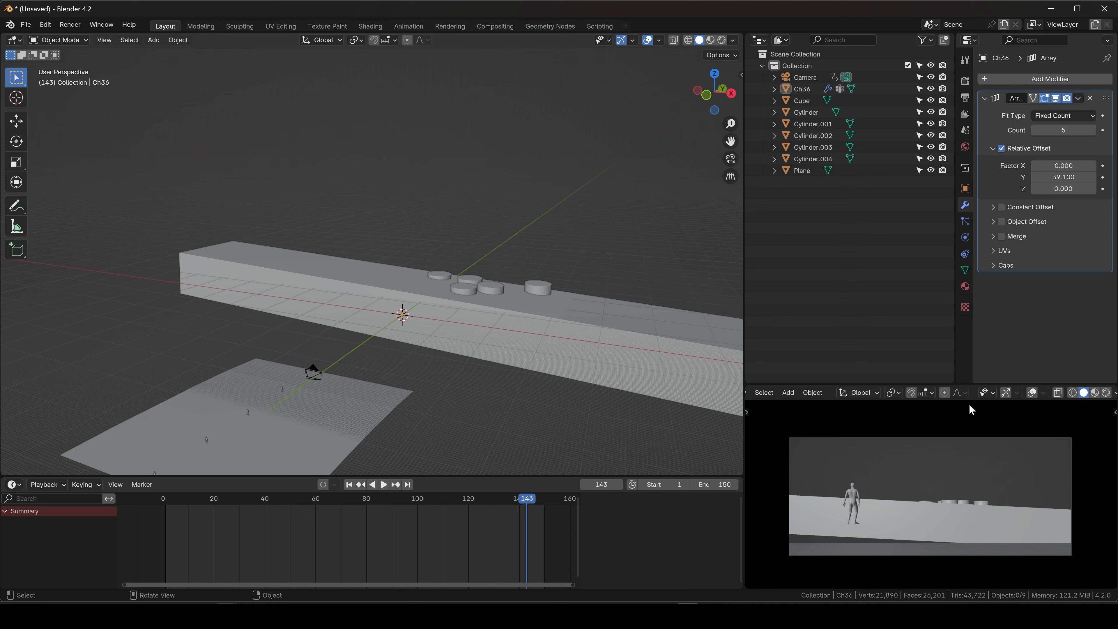
{"action": "left_click", "coordinate": [349, 485]}
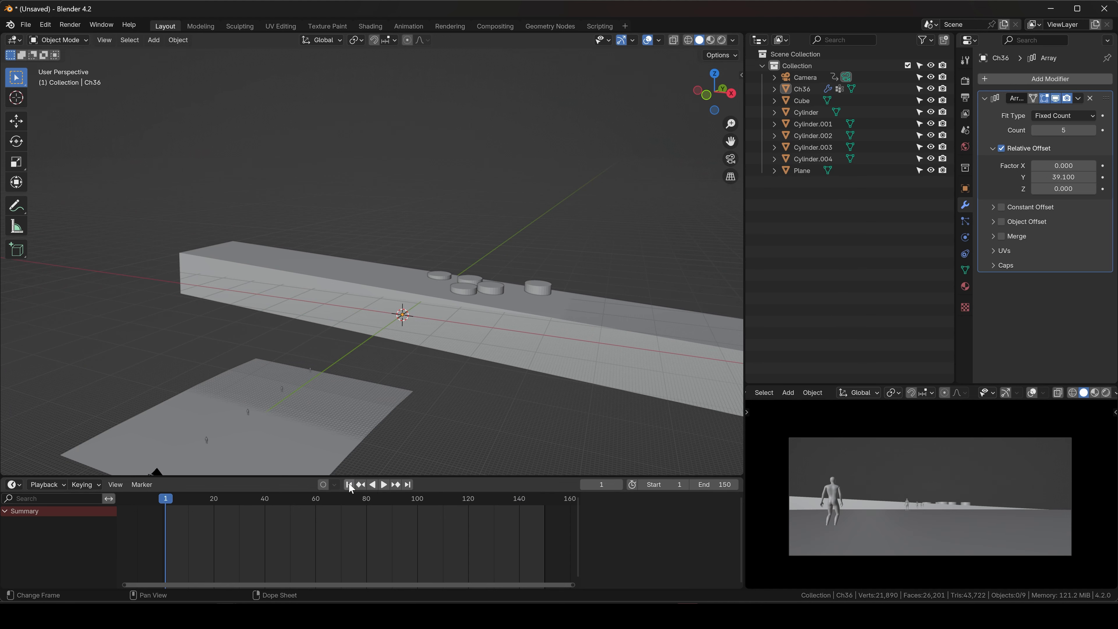
{"action": "key", "text": "space"}
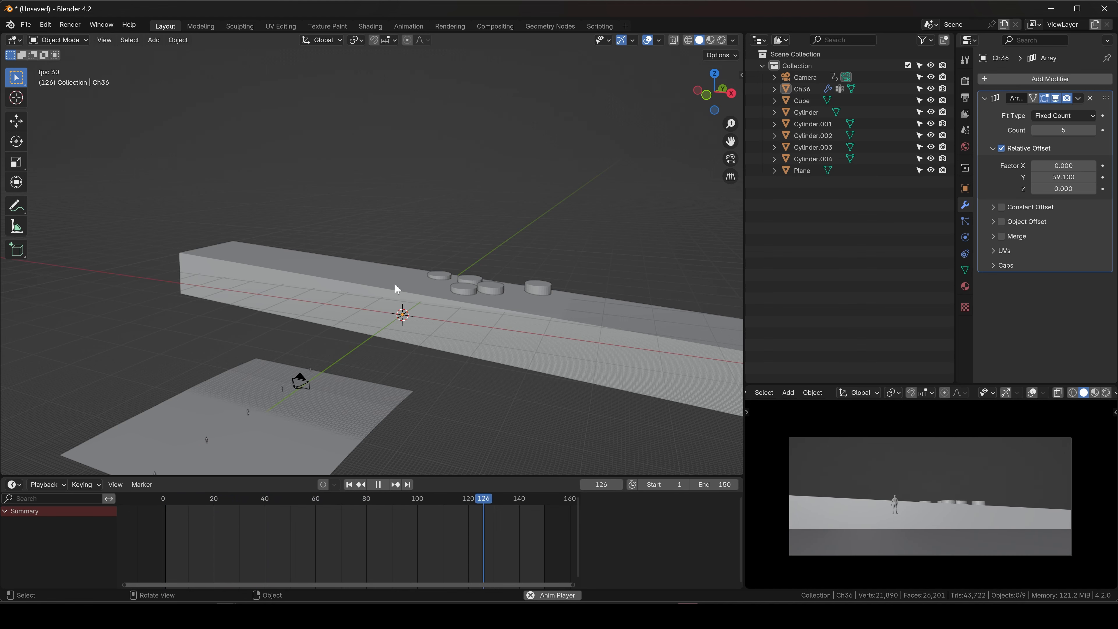
{"action": "key", "text": "space"}
Select the block with all its cylinders and lower them slightly along the Z axis
{"action": "middle_click_drag", "start_coordinate": [395, 288], "coordinate": [370, 368]}
{"action": "left_click_drag", "start_coordinate": [308, 119], "coordinate": [550, 282]}
{"action": "middle_click_drag", "start_coordinate": [370, 366], "coordinate": [401, 335], "text": "shift"}
{"action": "key", "text": "g"}
{"action": "key", "text": "z"}
{"action": "left_click", "coordinate": [440, 309]}
Play the animation from the start to check the lowered block, clear the selection and return to frame 1
{"action": "left_click", "coordinate": [350, 484]}
{"action": "key", "text": "space"}
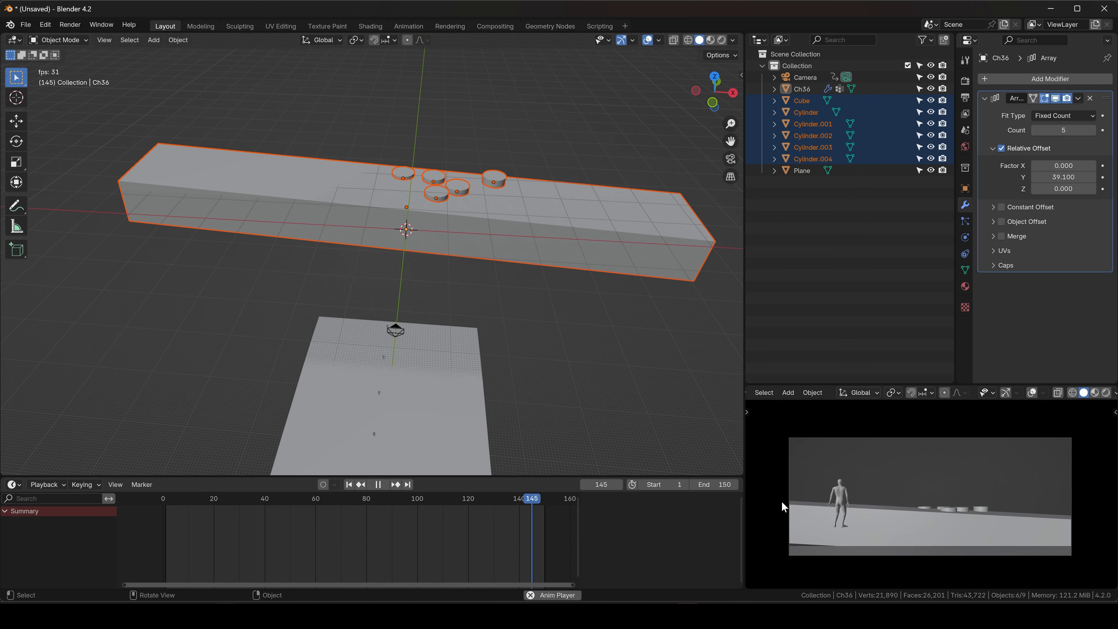
{"action": "key", "text": "space"}
{"action": "key", "text": "alt+a"}
{"action": "key", "text": "shift+Left"}
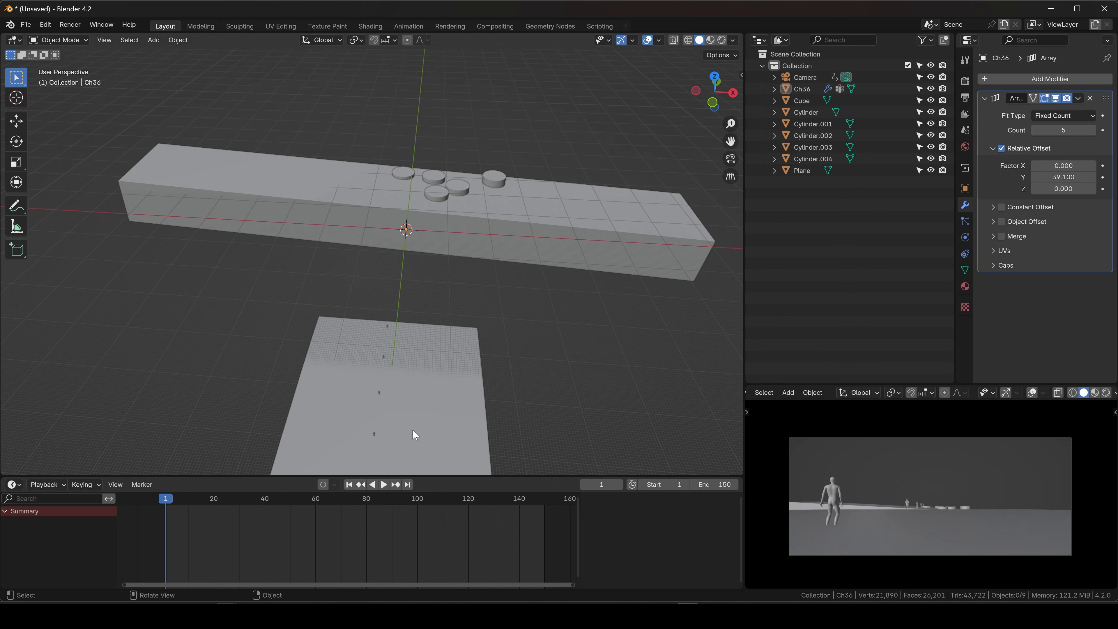
Examine the layout of the ground plane, figures and camera relative to the block from the side
{"action": "middle_click_drag", "start_coordinate": [540, 367], "coordinate": [358, 323]}
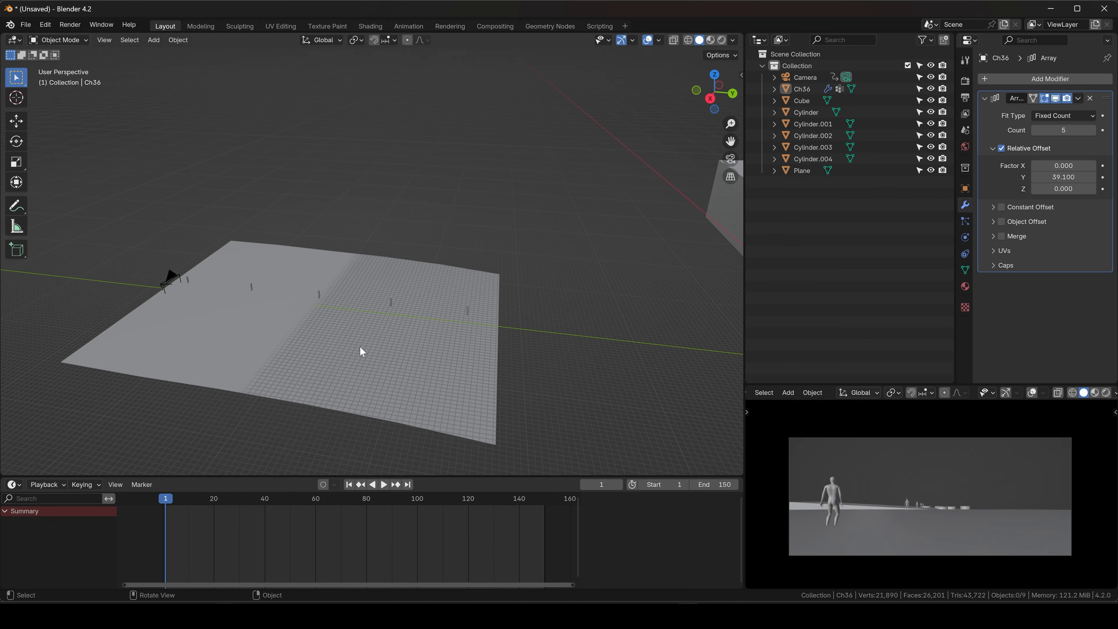
{"action": "middle_click_drag", "start_coordinate": [286, 340], "coordinate": [333, 310]}
{"action": "scroll", "coordinate": [335, 310], "scroll_direction": "down", "scroll_amount": 4}
{"action": "middle_click_drag", "start_coordinate": [643, 315], "coordinate": [594, 333], "text": "shift"}
{"action": "middle_click_drag", "start_coordinate": [594, 333], "coordinate": [534, 297]}
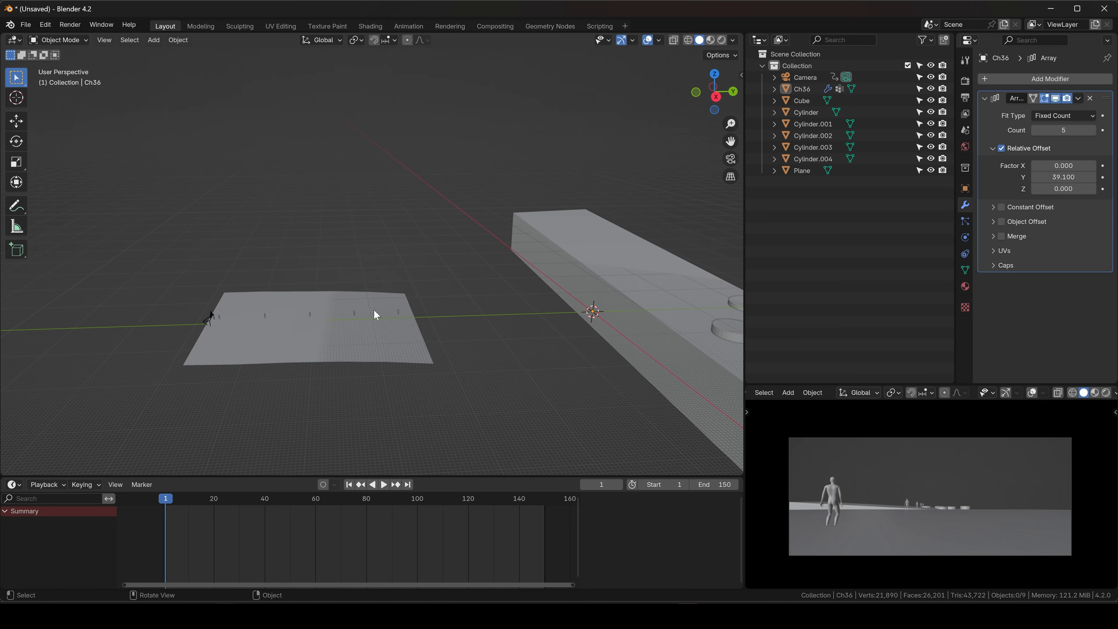
{"action": "left_click_drag", "start_coordinate": [152, 261], "coordinate": [450, 372]}
{"action": "scroll", "coordinate": [514, 341], "scroll_direction": "down", "scroll_amount": 3}
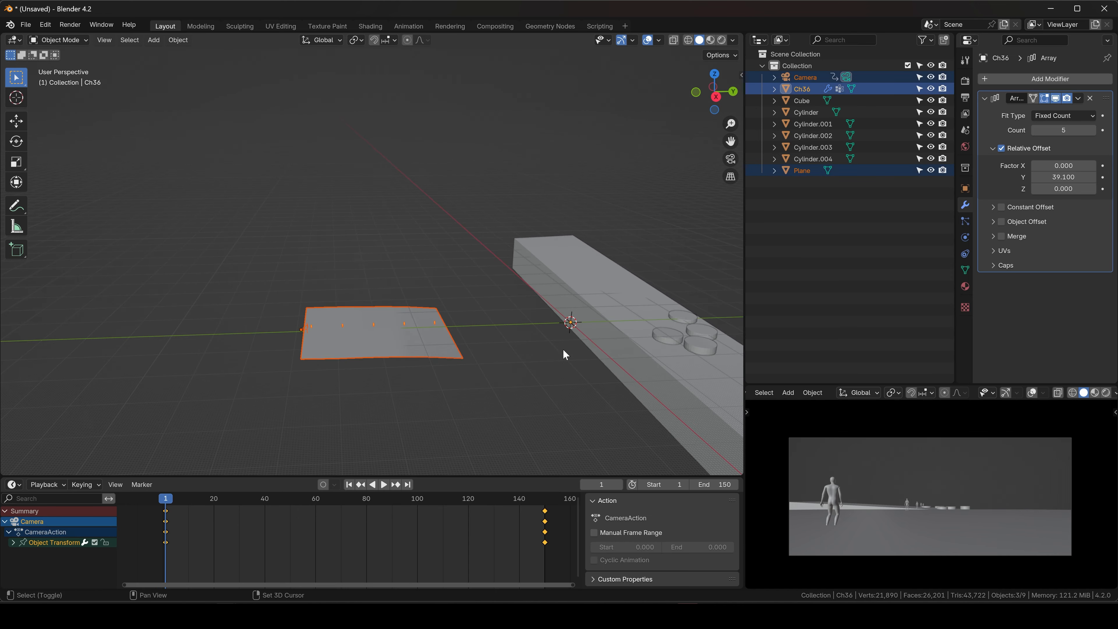
{"action": "middle_click_drag", "start_coordinate": [562, 349], "coordinate": [475, 296], "text": "shift"}
{"action": "left_click", "coordinate": [457, 268]}
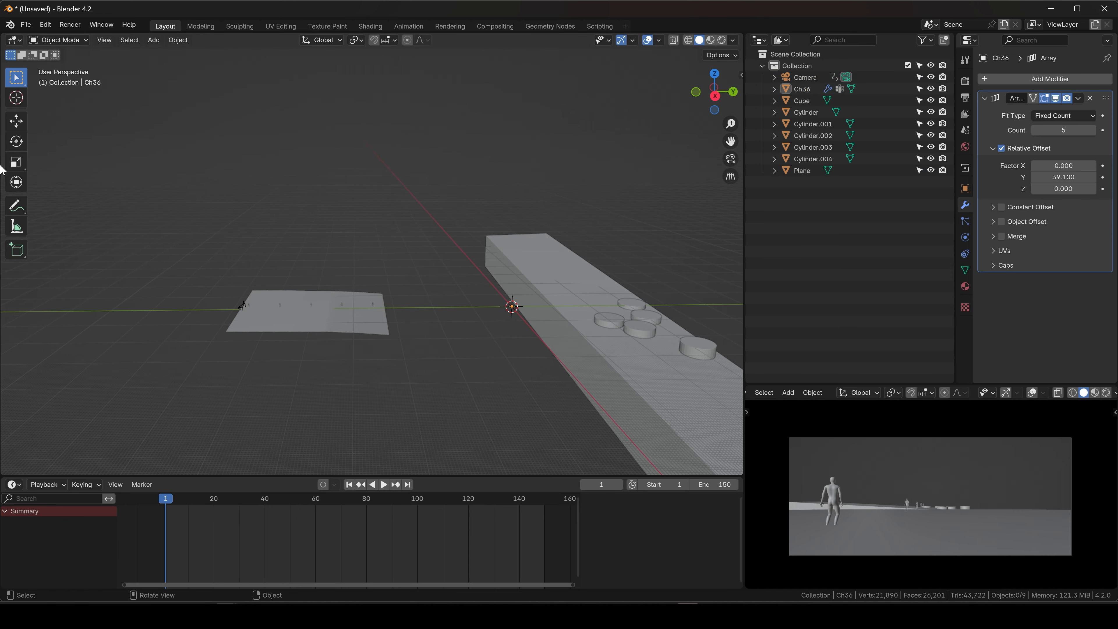
Draw annotation outlines around the ground plane, the gap and the block, plus loose strokes behind the block
{"action": "left_click", "coordinate": [24, 208]}
{"action": "left_click_drag", "start_coordinate": [248, 258], "coordinate": [244, 297]}
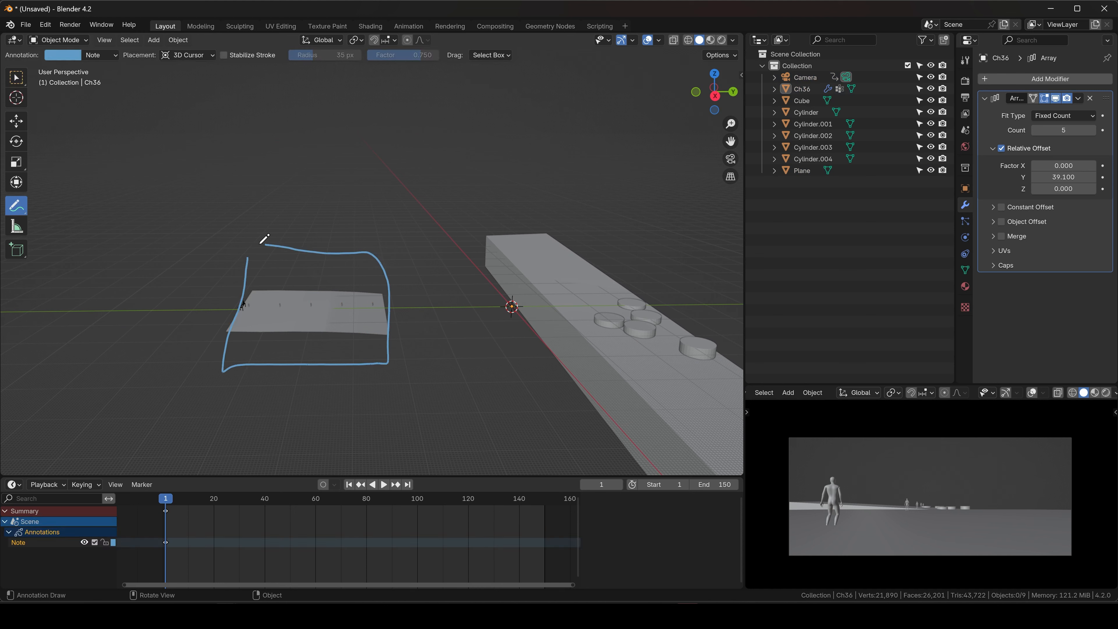
{"action": "mouse_move", "coordinate": [500, 402]}
{"action": "left_mouse_down"}
{"action": "mouse_move", "coordinate": [485, 241]}
{"action": "mouse_move", "coordinate": [587, 414]}
{"action": "left_mouse_up"}
{"action": "left_click_drag", "start_coordinate": [673, 269], "coordinate": [501, 227]}
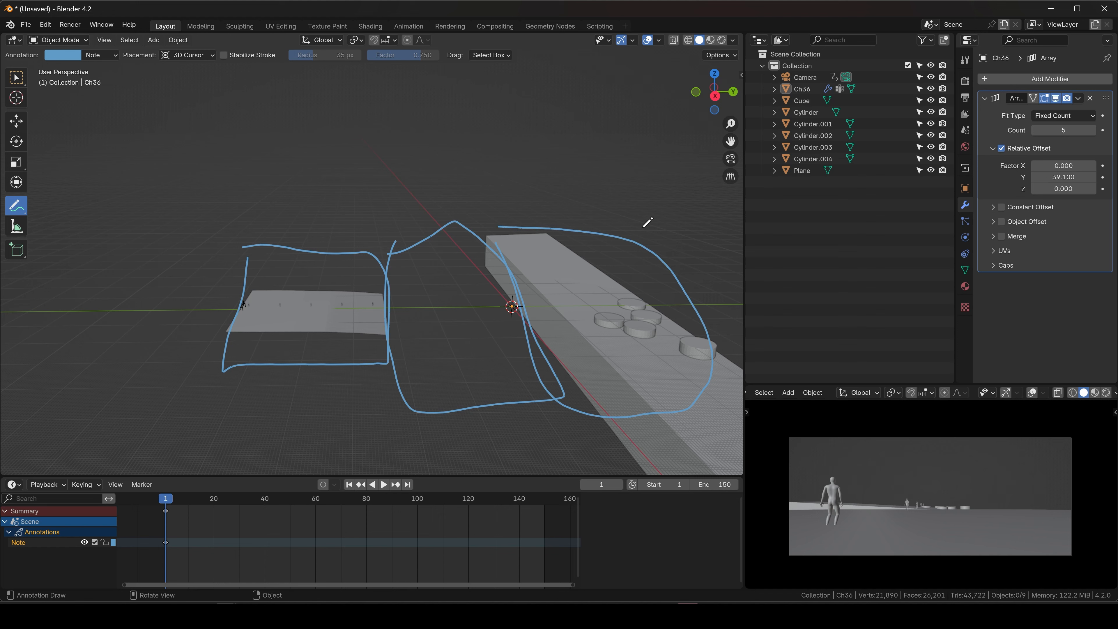
{"action": "left_click_drag", "start_coordinate": [551, 151], "coordinate": [736, 305]}
{"action": "left_click_drag", "start_coordinate": [592, 184], "coordinate": [712, 264]}
{"action": "left_click_drag", "start_coordinate": [637, 207], "coordinate": [699, 257]}
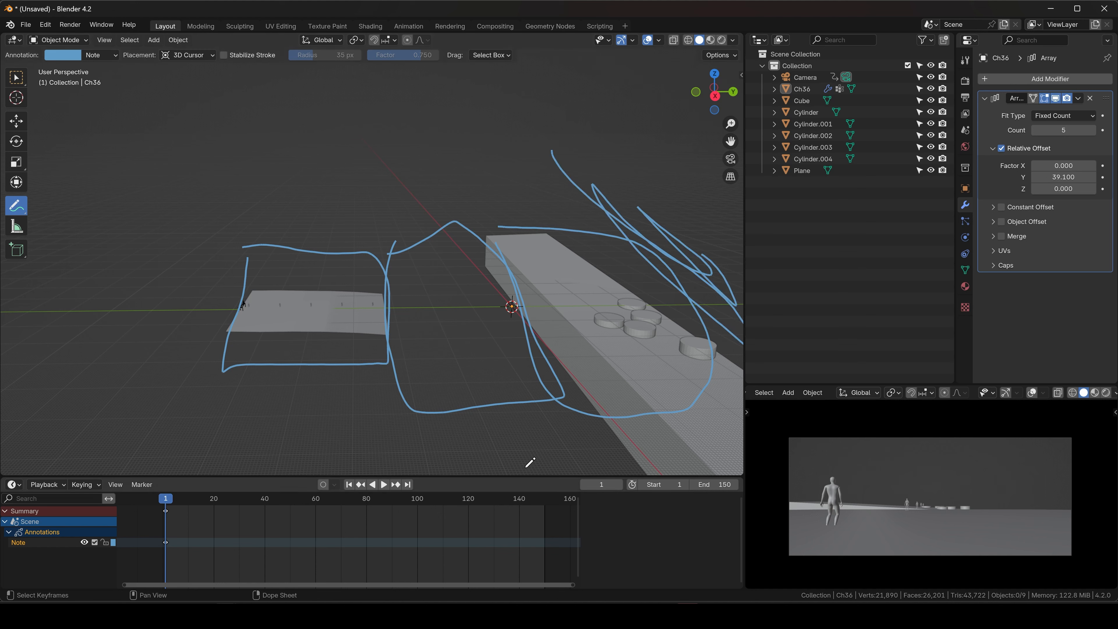
Undo all the annotation strokes
{"action": "key", "text": "ctrl+z"}
{"action": "key", "text": "ctrl+z"}
{"action": "key", "text": "ctrl+z"}
{"action": "key", "text": "ctrl+z"}
{"action": "key", "text": "ctrl+z"}
{"action": "key", "text": "ctrl+z"}
{"action": "key", "text": "ctrl+z"}
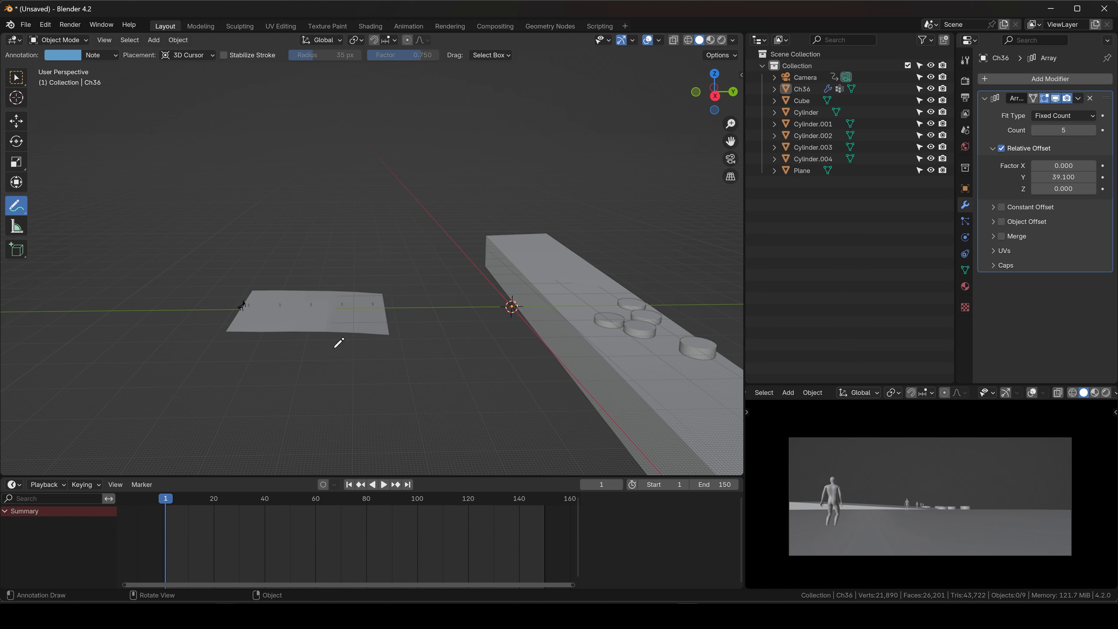
Return to the selection tool and select the ground plane under the scale figures
{"action": "left_click", "coordinate": [13, 80]}
{"action": "scroll", "coordinate": [305, 308], "scroll_direction": "up", "scroll_amount": 7}
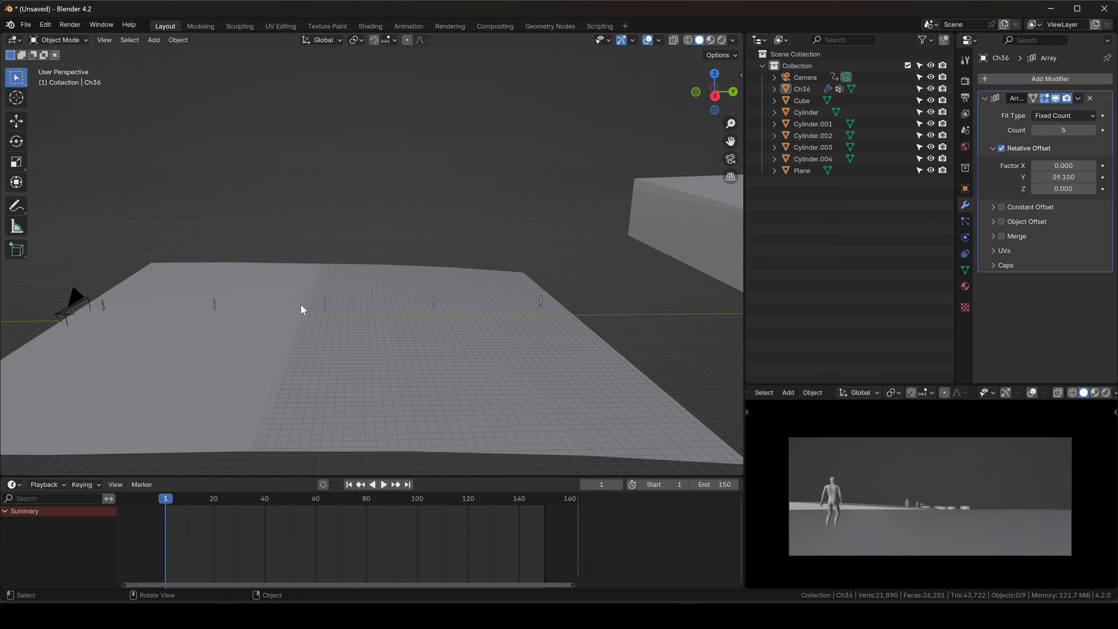
{"action": "middle_click_drag", "start_coordinate": [301, 306], "coordinate": [430, 285]}
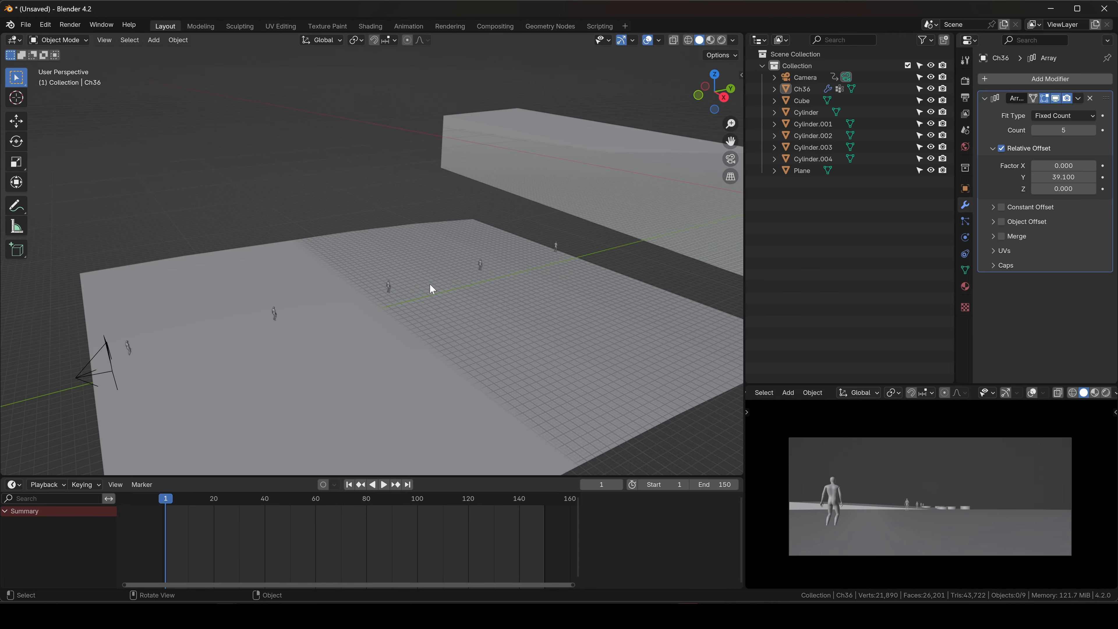
{"action": "left_click", "coordinate": [475, 282]}
{"action": "middle_click_drag", "start_coordinate": [473, 339], "coordinate": [436, 316]}
Switch to the Terrains.blend window and enlarge its 3D viewport to show all the terrain planes
{"action": "left_click", "coordinate": [229, 616]}
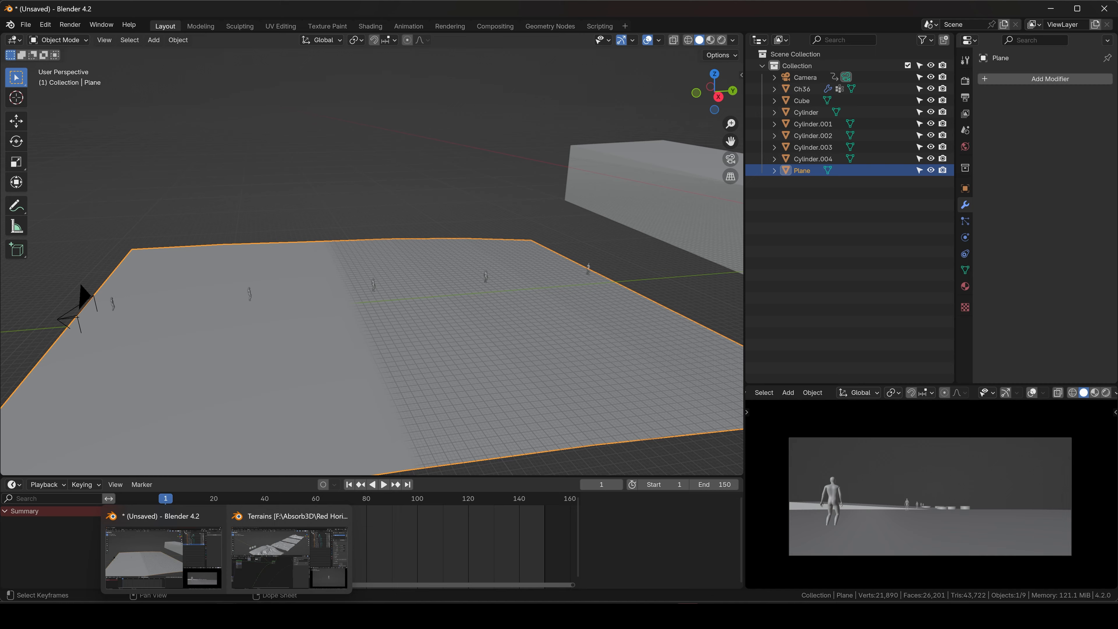
{"action": "left_click", "coordinate": [289, 556]}
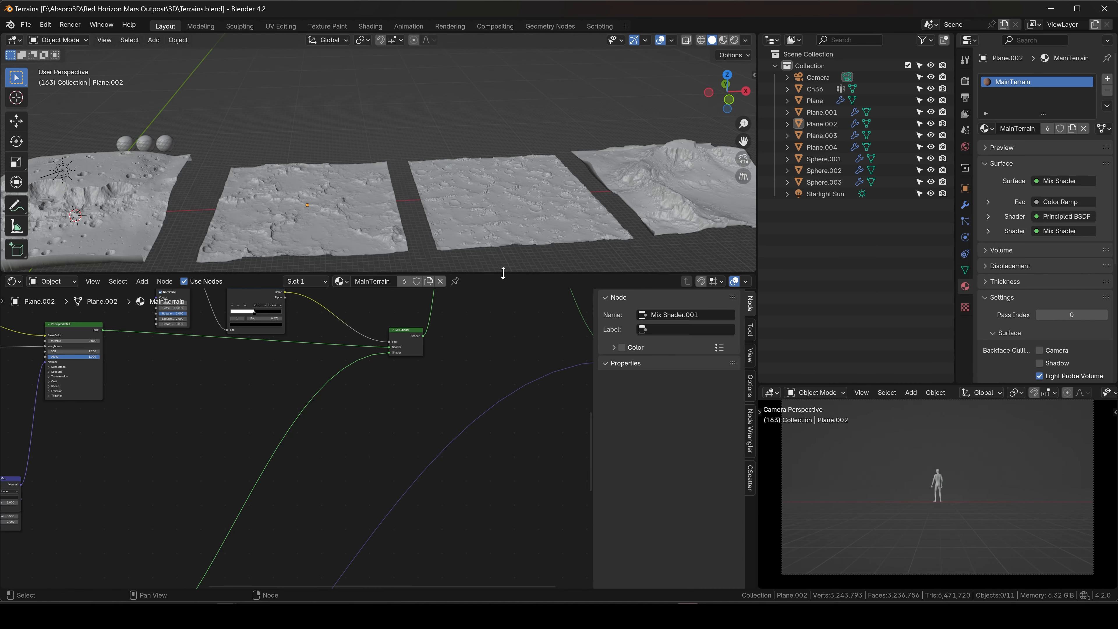
{"action": "left_click_drag", "start_coordinate": [503, 273], "coordinate": [484, 524]}
{"action": "scroll", "coordinate": [395, 301], "scroll_direction": "down", "scroll_amount": 5}
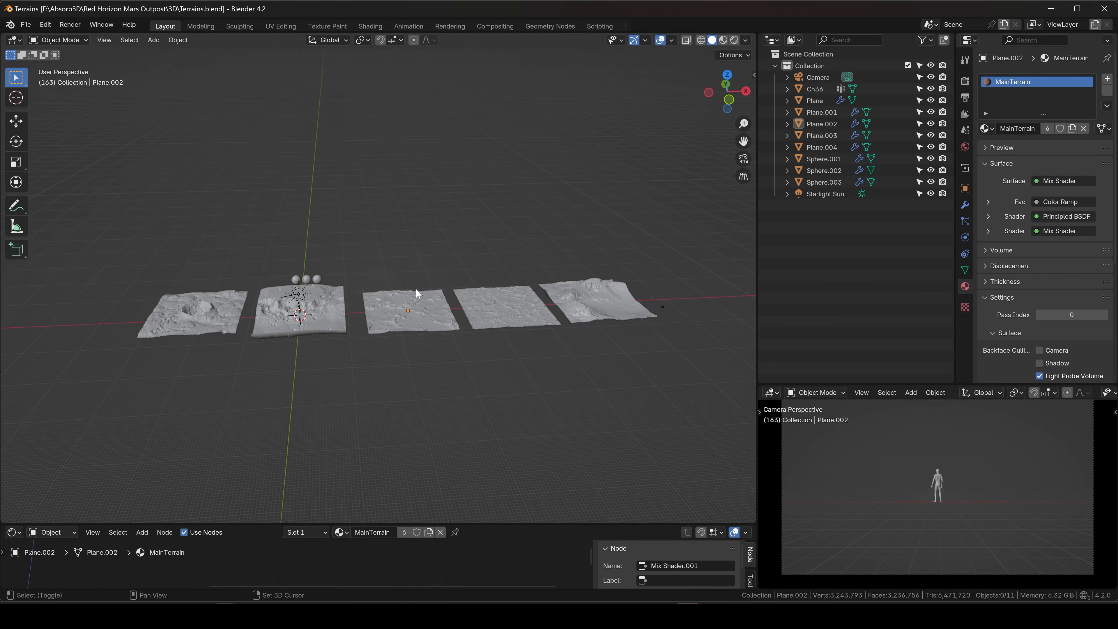
Select all five terrain planes and copy them
{"action": "left_click", "coordinate": [216, 315], "text": "shift"}
{"action": "left_click", "coordinate": [308, 344], "text": "shift"}
{"action": "left_click", "coordinate": [420, 352], "text": "shift"}
{"action": "left_click", "coordinate": [501, 341], "text": "shift"}
{"action": "left_click", "coordinate": [584, 322], "text": "shift"}
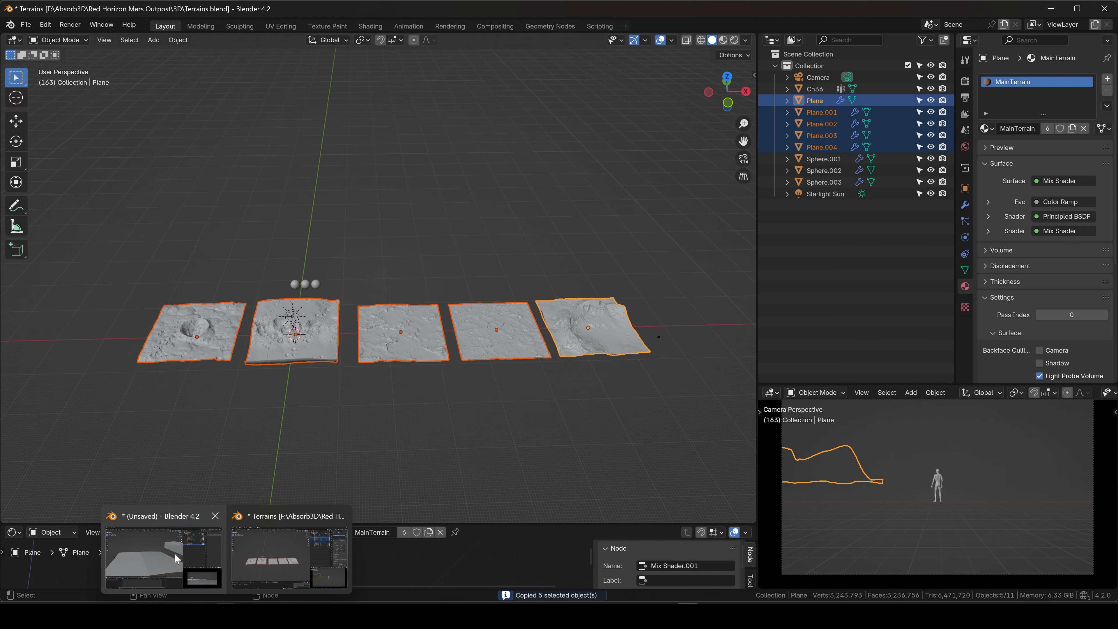
Switch back to the unsaved blockout file and paste the five terrain planes into it
{"action": "left_click", "coordinate": [175, 554]}
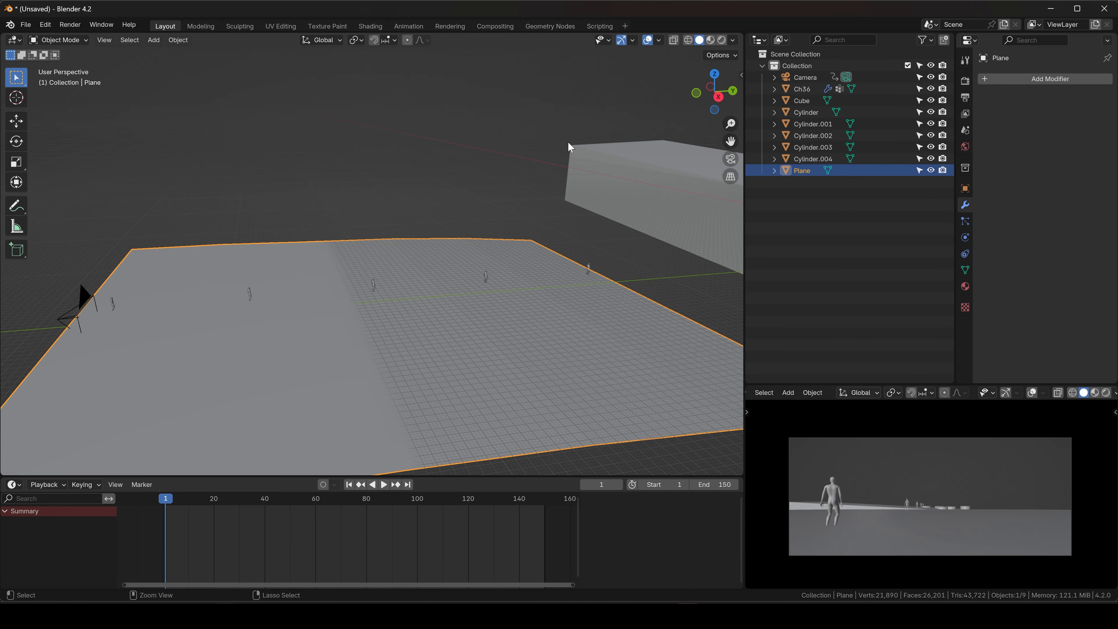
{"action": "key", "text": "ctrl+v"}
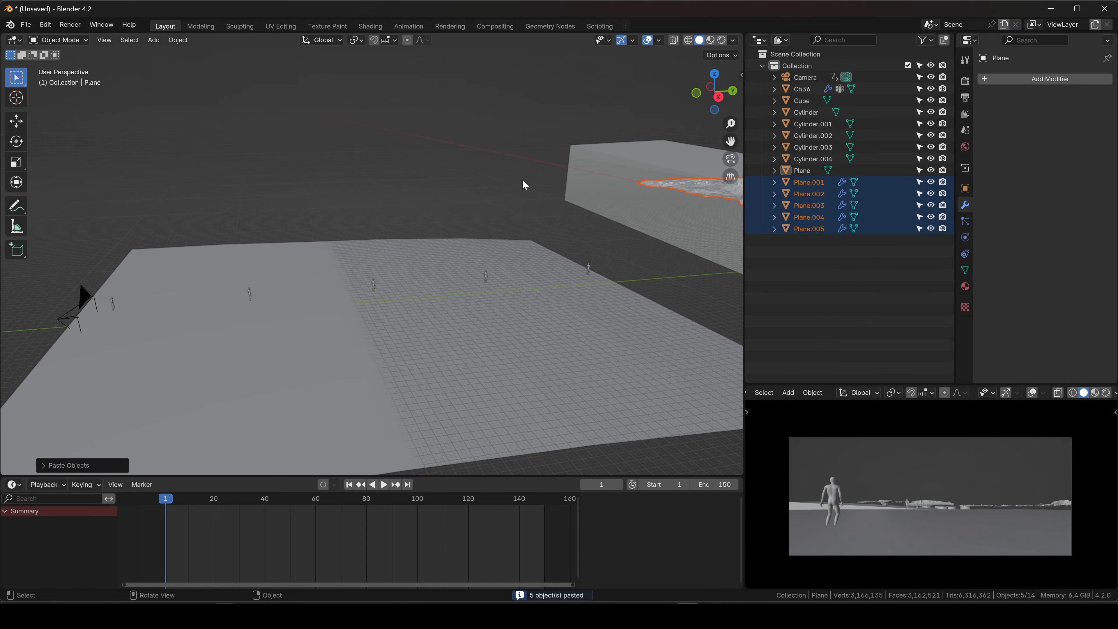
{"action": "scroll", "coordinate": [523, 179], "scroll_direction": "down", "scroll_amount": 4}
{"action": "middle_click_drag", "start_coordinate": [591, 185], "coordinate": [414, 223], "text": "shift"}
Move the five pasted terrains horizontally so they sit in a row behind the camera, clear of the ground plane
{"action": "key", "text": "g"}
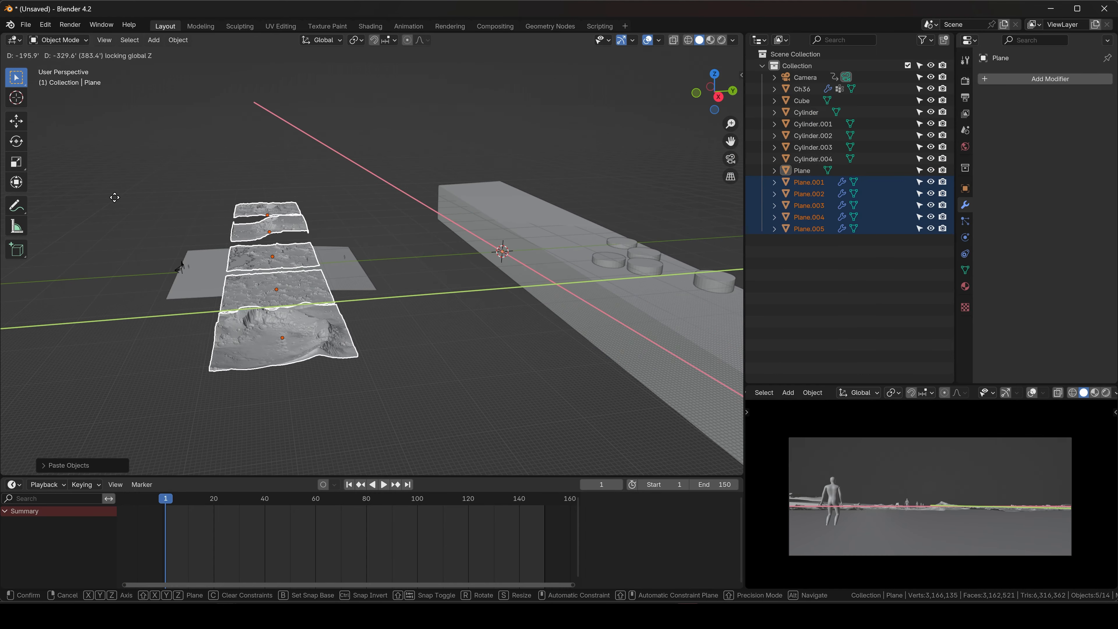
{"action": "middle_click_drag", "start_coordinate": [286, 235], "coordinate": [330, 247]}
{"action": "scroll", "coordinate": [331, 246], "scroll_direction": "down", "scroll_amount": 5}
{"action": "key", "text": "g"}
{"action": "key", "text": "y"}
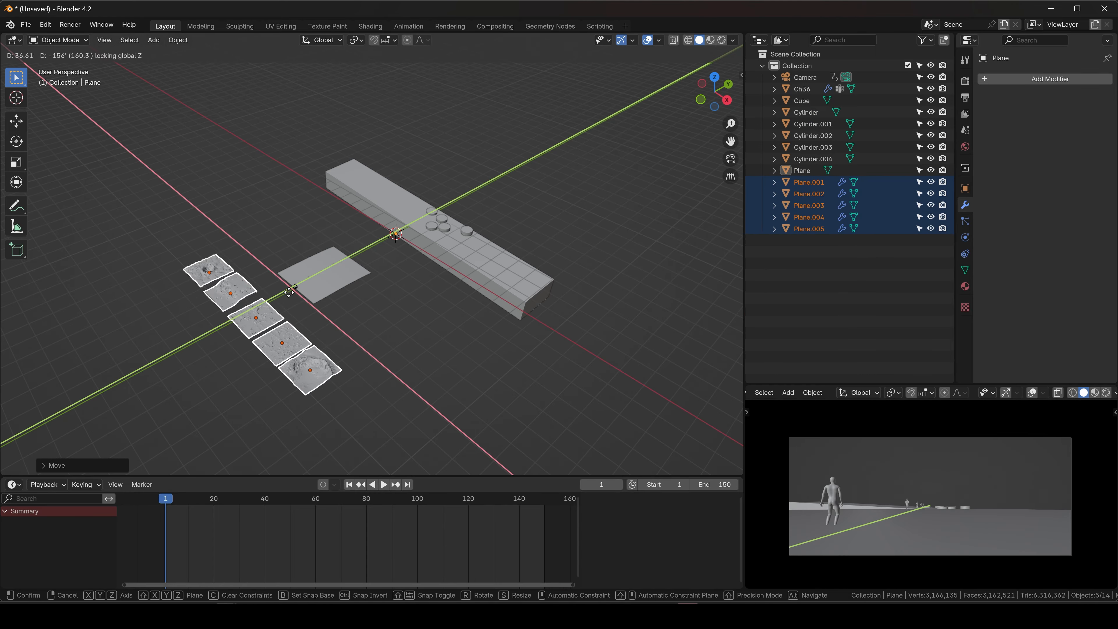
{"action": "left_click", "coordinate": [266, 282]}
Move the ground plane, figures, distant block and cylinders into a new collection named blockout
{"action": "scroll", "coordinate": [502, 239], "scroll_direction": "up", "scroll_amount": 5}
{"action": "middle_click_drag", "start_coordinate": [501, 238], "coordinate": [409, 191]}
{"action": "left_click_drag", "start_coordinate": [409, 191], "coordinate": [683, 391]}
{"action": "scroll", "coordinate": [555, 324], "scroll_direction": "down", "scroll_amount": 3}
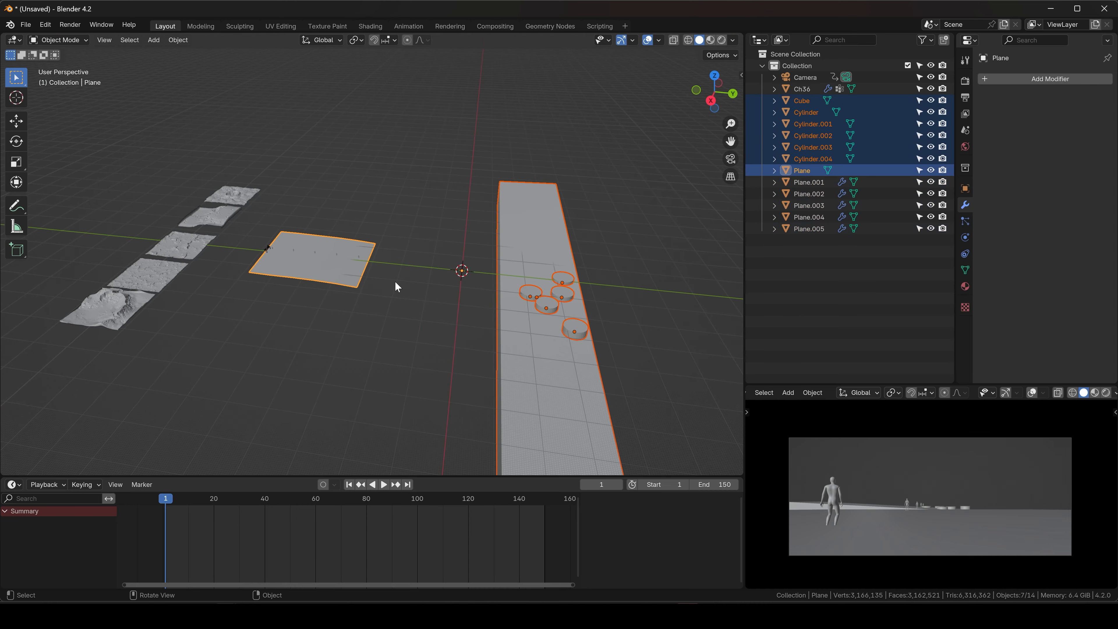
{"action": "middle_click_drag", "start_coordinate": [395, 281], "coordinate": [459, 262]}
{"action": "scroll", "coordinate": [225, 283], "scroll_direction": "up", "scroll_amount": 5}
{"action": "scroll", "coordinate": [507, 335], "scroll_direction": "down", "scroll_amount": 3}
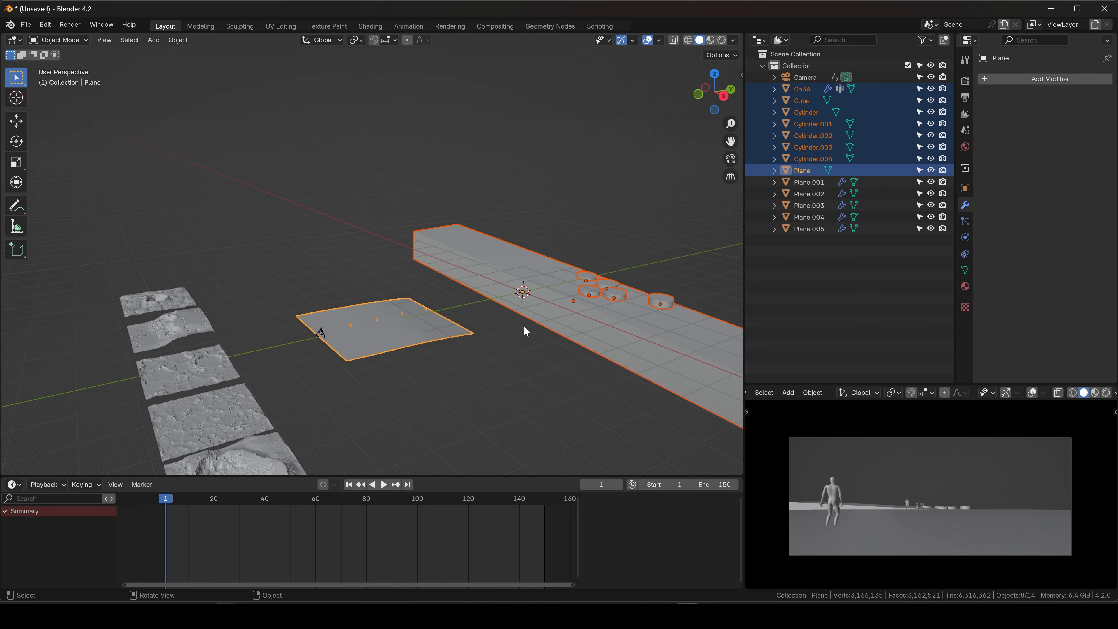
{"action": "key", "text": "m"}
{"action": "left_click", "coordinate": [523, 326]}
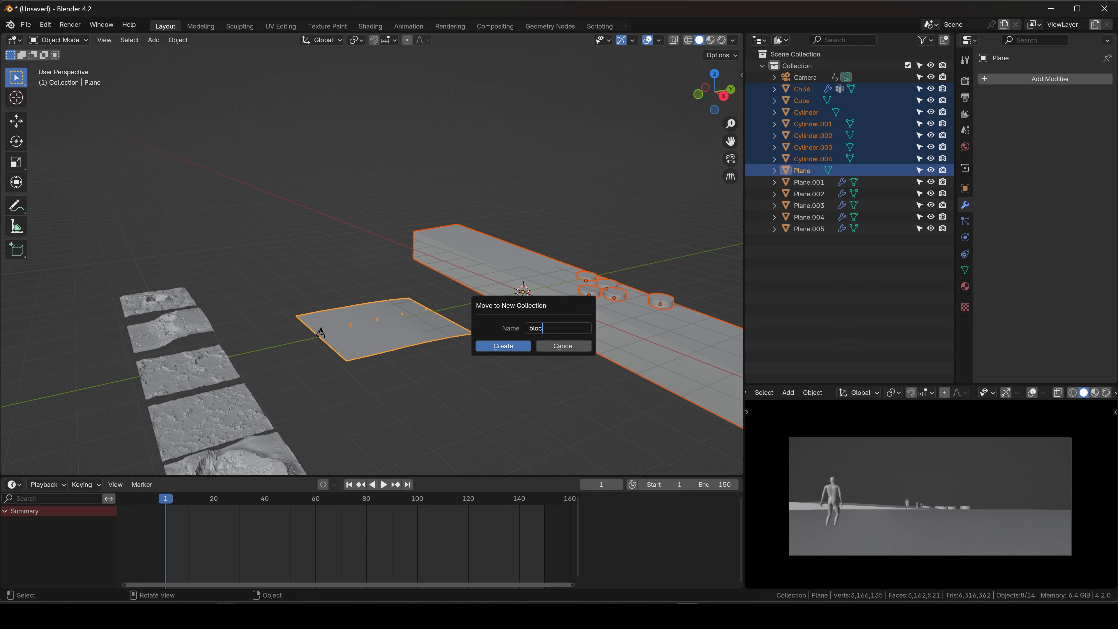
{"action": "key", "text": "Return"}
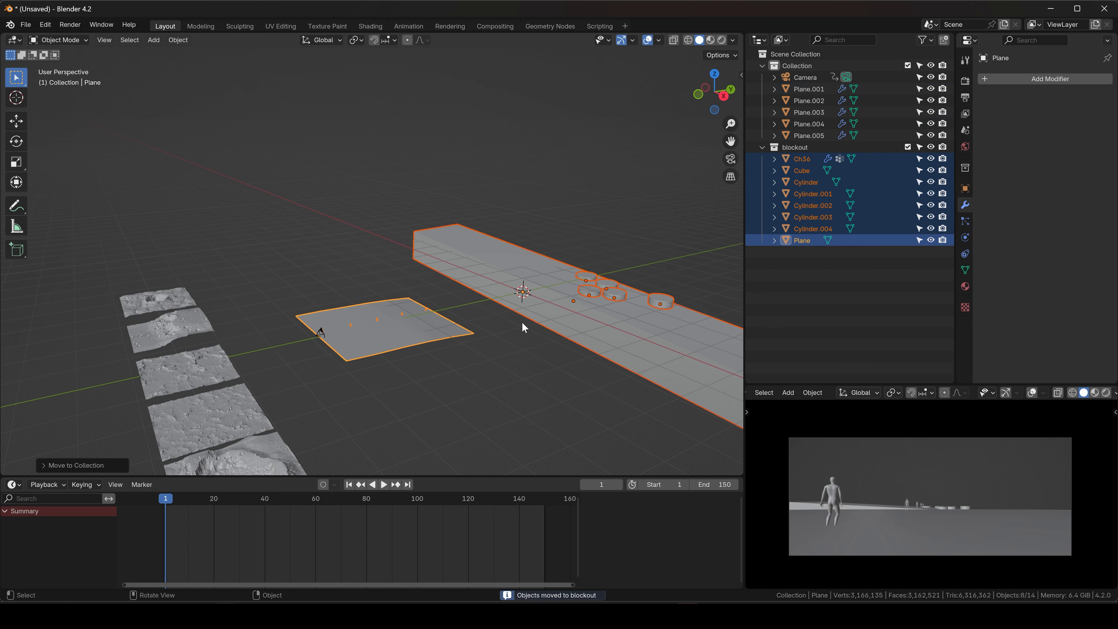
Clear the object selection and make the blockout collection unselectable in the viewport
{"action": "left_click", "coordinate": [446, 277]}
{"action": "middle_click_drag", "start_coordinate": [446, 276], "coordinate": [400, 228]}
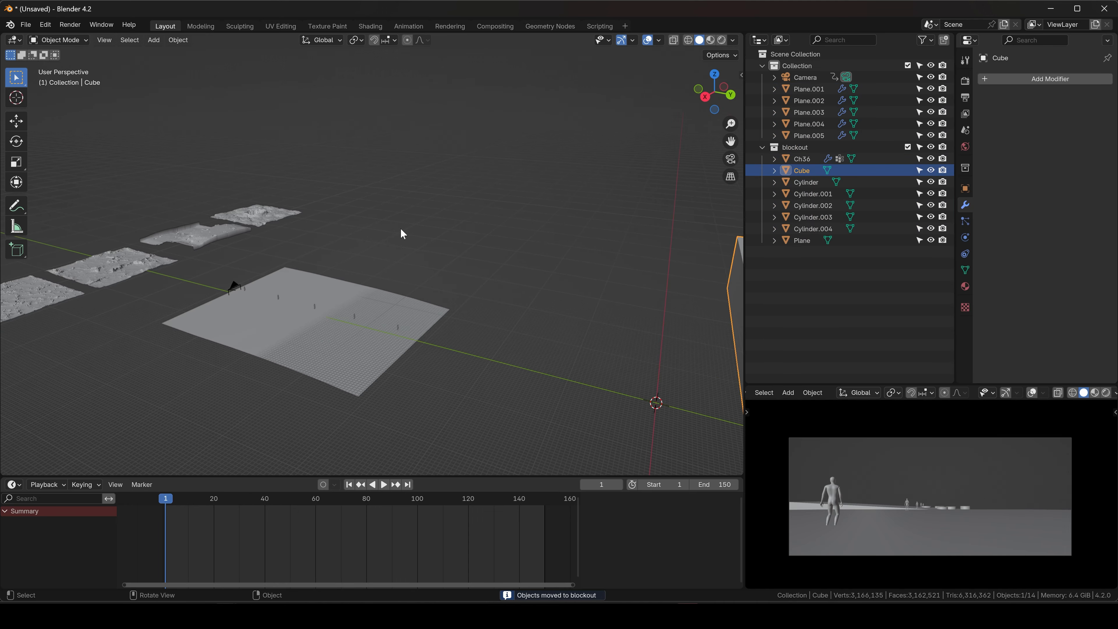
{"action": "left_click", "coordinate": [400, 228]}
{"action": "scroll", "coordinate": [327, 307], "scroll_direction": "down", "scroll_amount": 3}
{"action": "mouse_move", "coordinate": [327, 307]}
{"action": "middle_mouse_down"}
{"action": "mouse_move", "coordinate": [387, 326]}
{"action": "mouse_move", "coordinate": [414, 301]}
{"action": "mouse_move", "coordinate": [331, 339]}
{"action": "mouse_move", "coordinate": [338, 299]}
{"action": "middle_mouse_up"}
{"action": "left_click", "coordinate": [920, 147]}
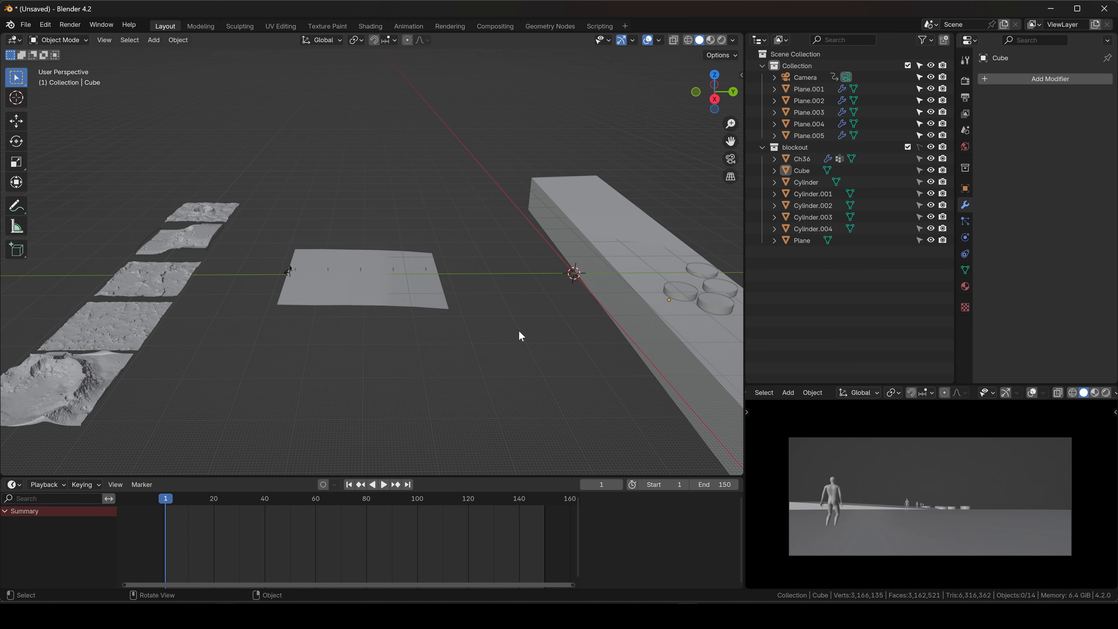
Move the Plane.002 terrain horizontally onto the ground plane in front of the camera and fine-tune its position in the camera view
{"action": "middle_click_drag", "start_coordinate": [300, 309], "coordinate": [467, 238], "text": "shift"}
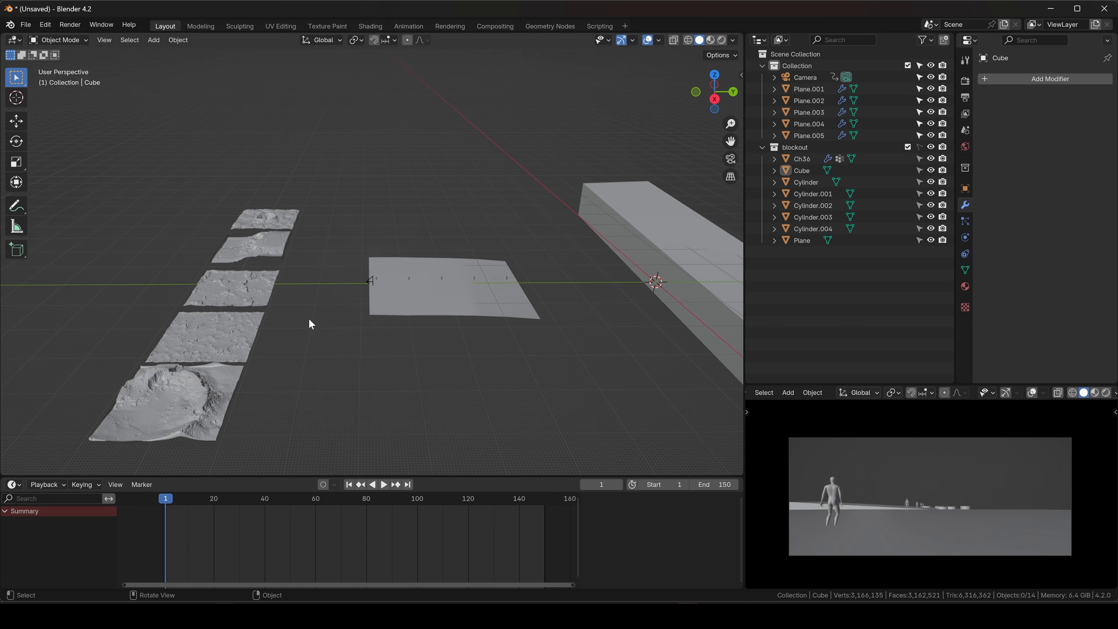
{"action": "scroll", "coordinate": [307, 292], "scroll_direction": "up", "scroll_amount": 2}
{"action": "left_click", "coordinate": [233, 266]}
{"action": "scroll", "coordinate": [240, 280], "scroll_direction": "up", "scroll_amount": 2}
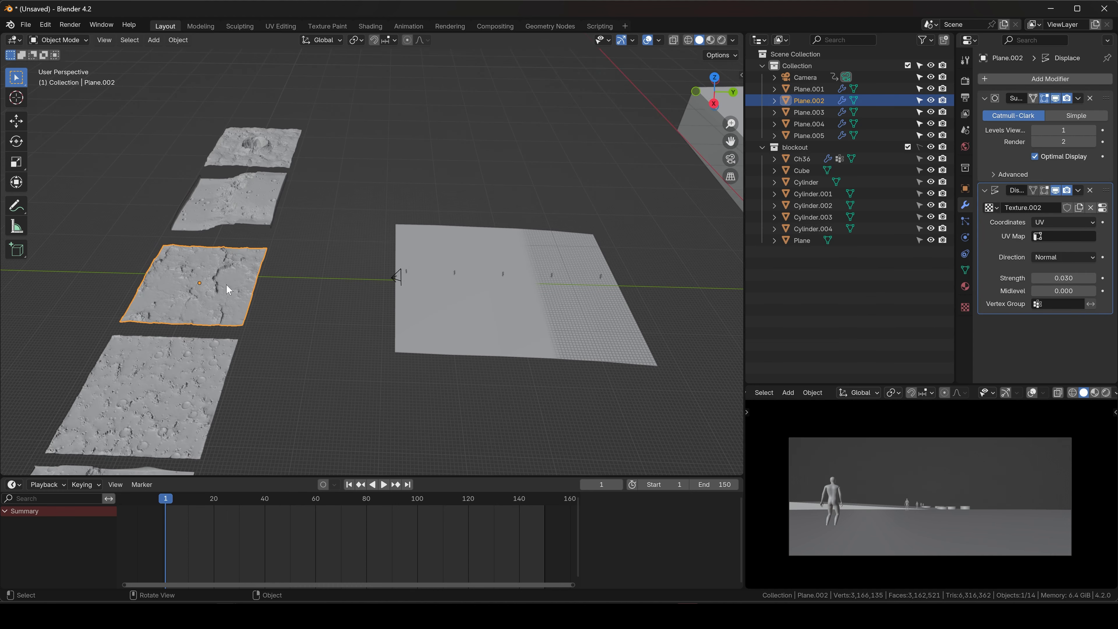
{"action": "key", "text": "g"}
{"action": "key", "text": "shift+z"}
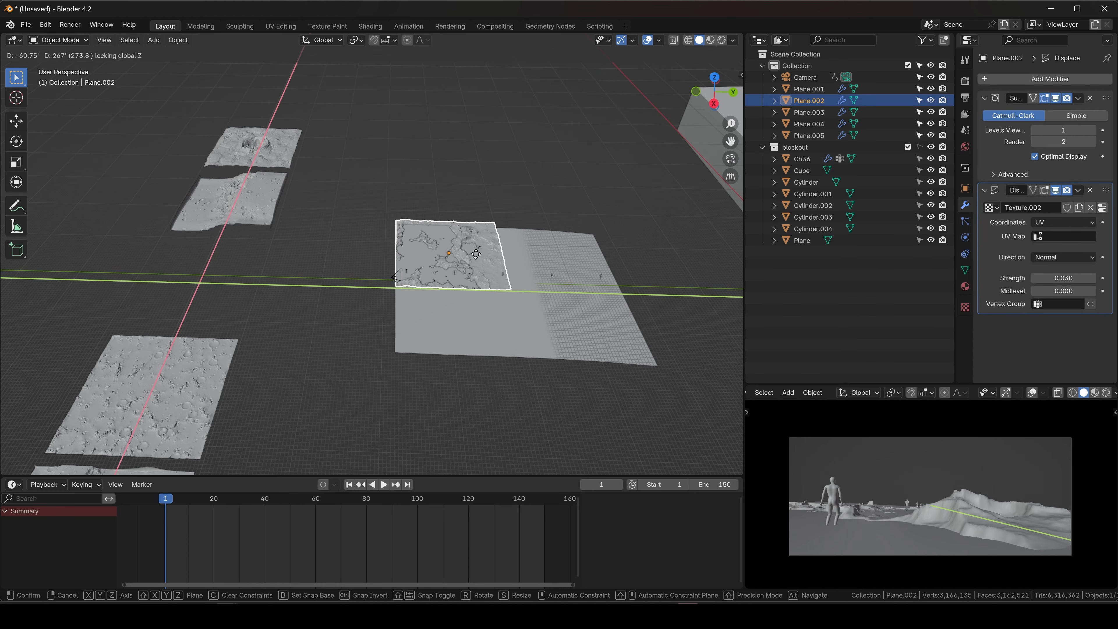
{"action": "left_click", "coordinate": [476, 268]}
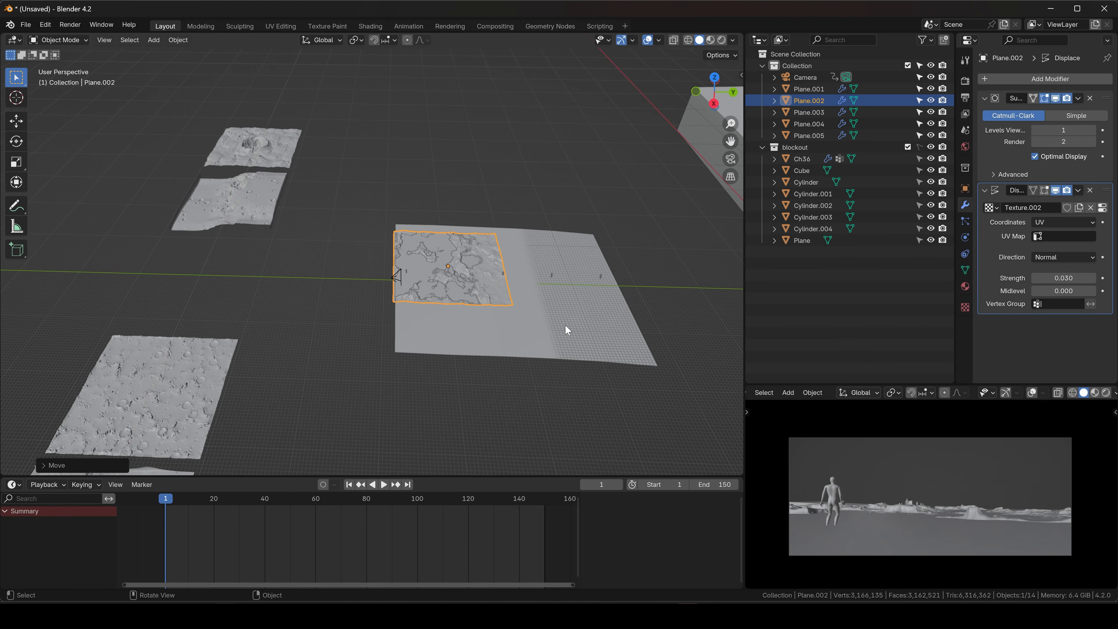
{"action": "left_click", "coordinate": [934, 463]}
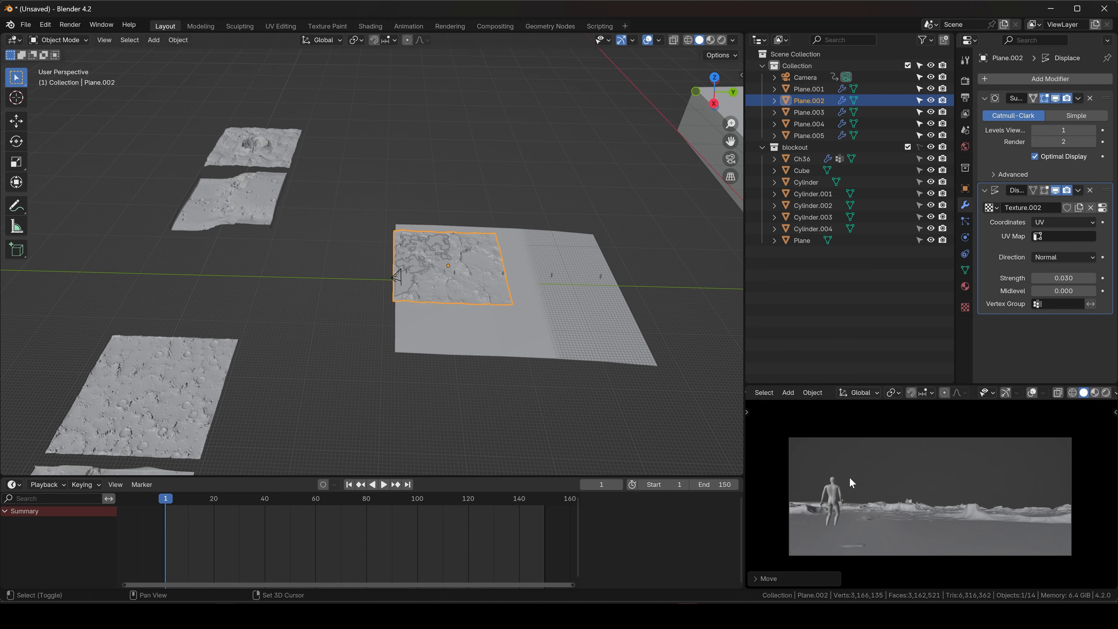
Play the animation to check the placed terrain through the camera, stop it and return to frame 1
{"action": "key", "text": "space"}
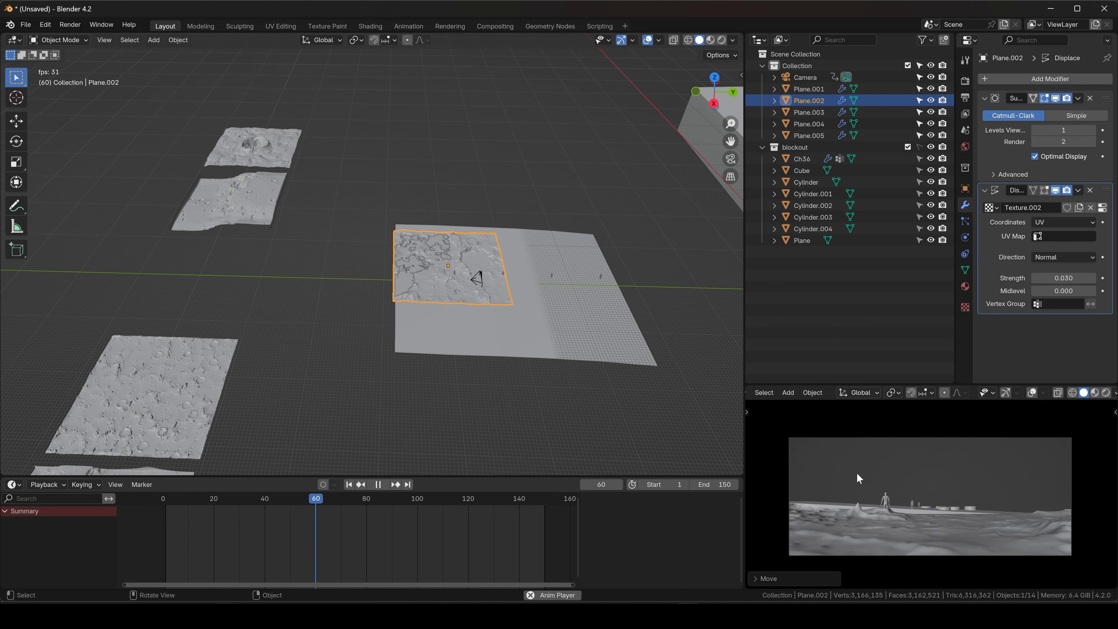
{"action": "key", "text": "space"}
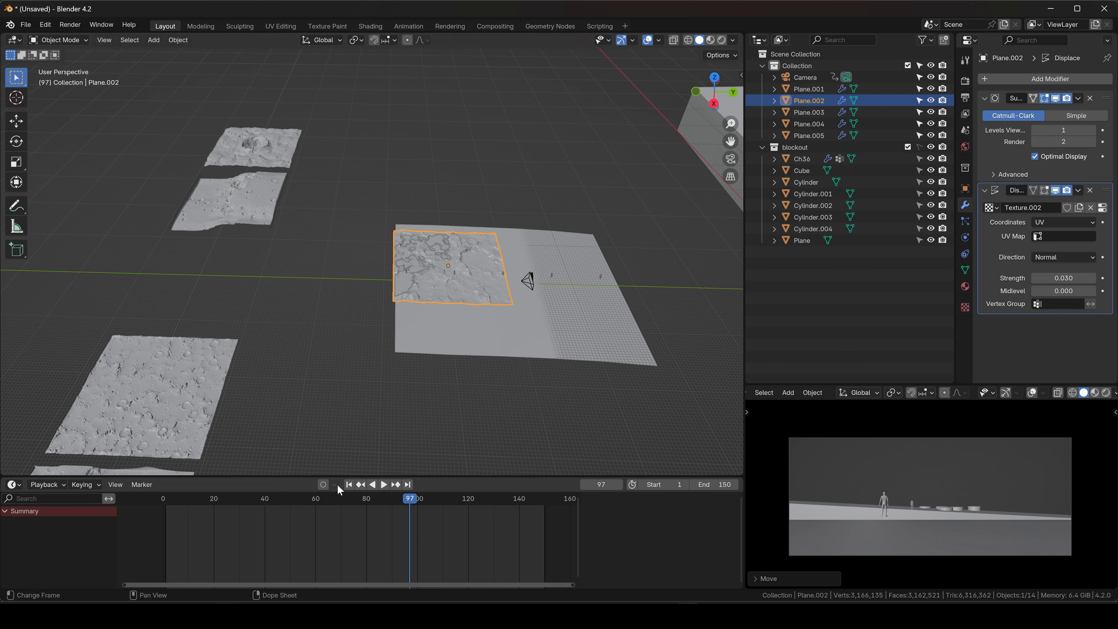
{"action": "key", "text": "shift+Left"}
Scale the Plane.002 terrain down slightly within the ground plane
{"action": "left_click", "coordinate": [219, 387]}
{"action": "left_click", "coordinate": [465, 262]}
{"action": "key", "text": "s"}
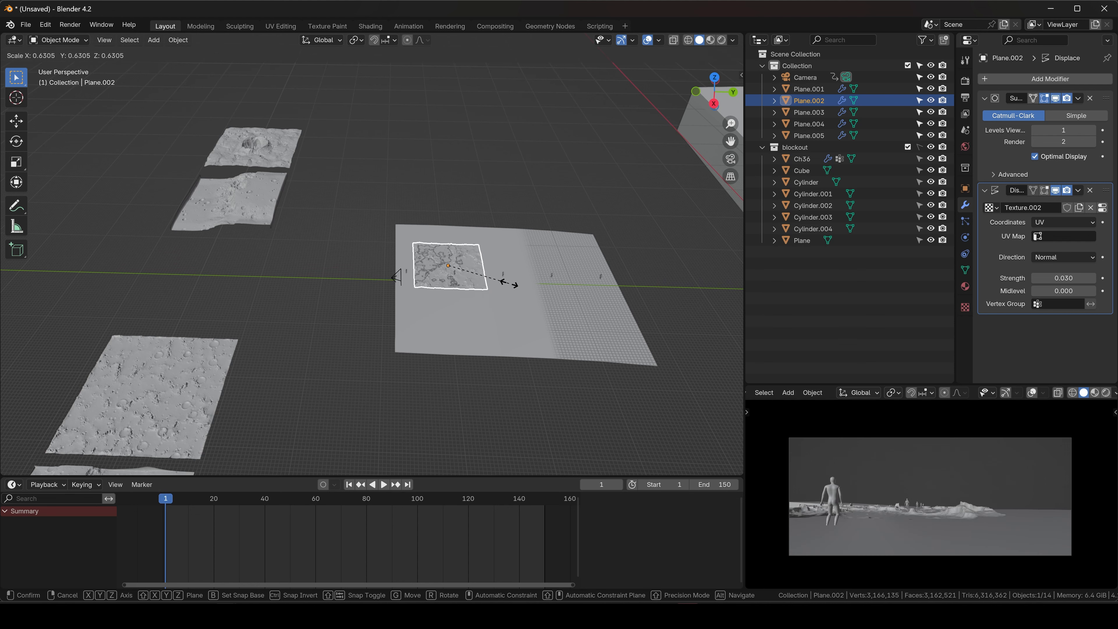
{"action": "left_click", "coordinate": [553, 280]}
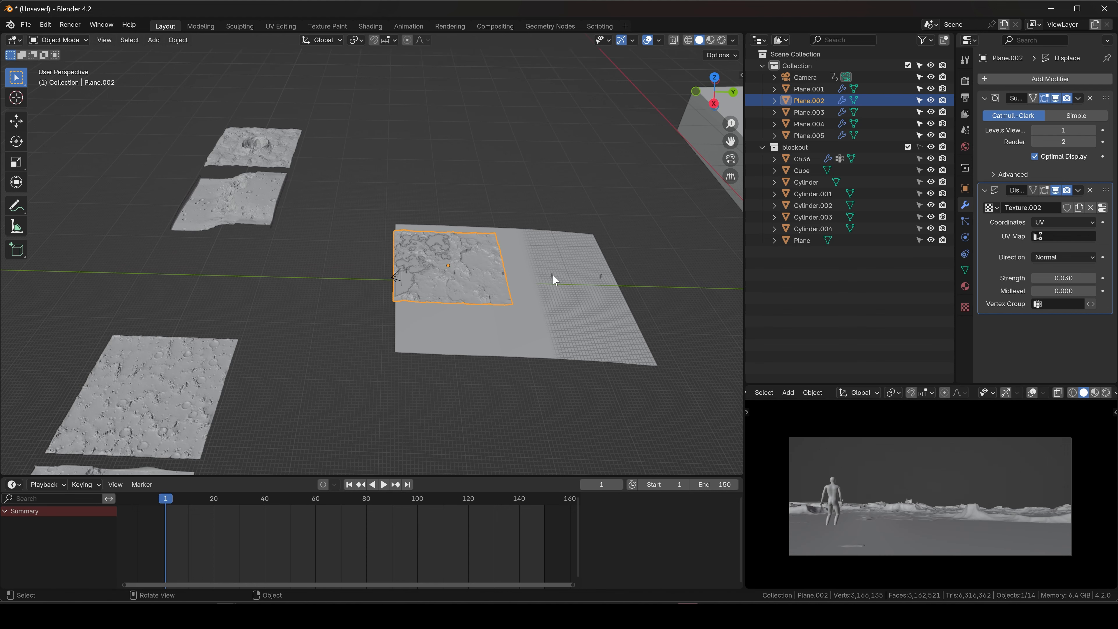
{"action": "key", "text": "ctrl+z"}
Move the Plane.001 cratered terrain horizontally onto the ground plane so it overlaps the Plane.002 terrain beside the camera
{"action": "left_click", "coordinate": [168, 373]}
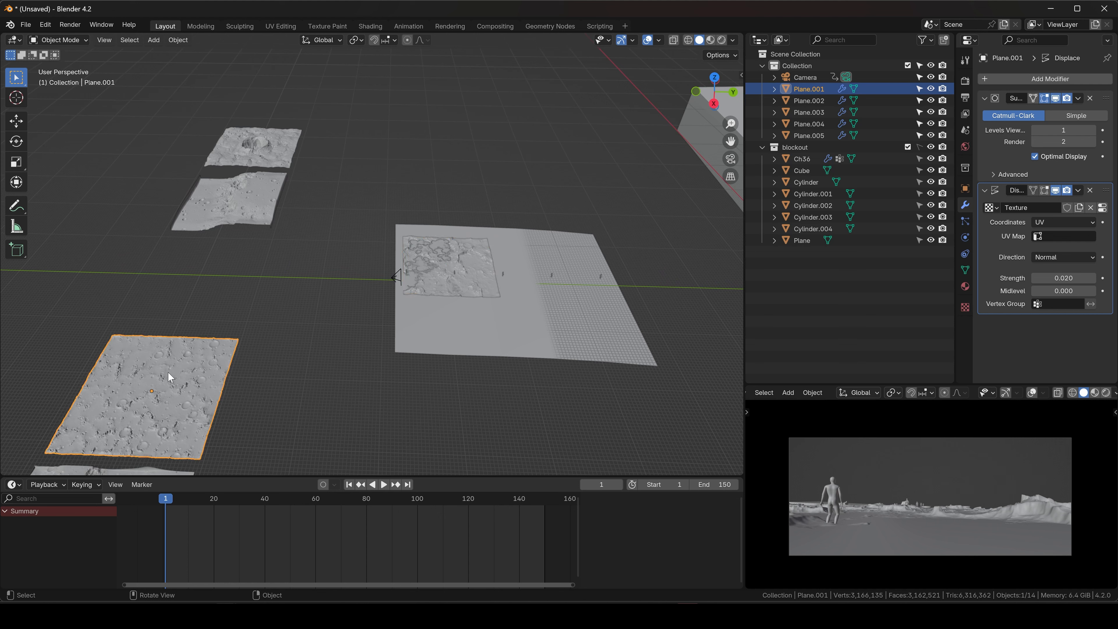
{"action": "key", "text": "g"}
{"action": "key", "text": "shift+z"}
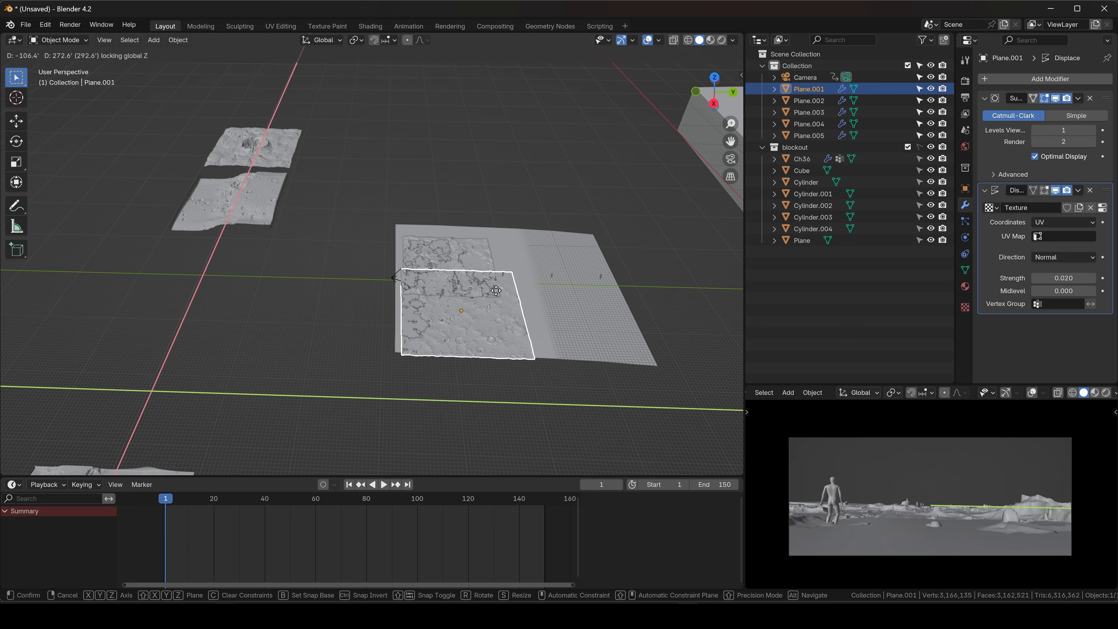
{"action": "left_click", "coordinate": [483, 288]}
Flatten the Plane.001 terrain along Z and raise it by about 0.9 feet in the camera view
{"action": "key", "text": "s"}
{"action": "key", "text": "z"}
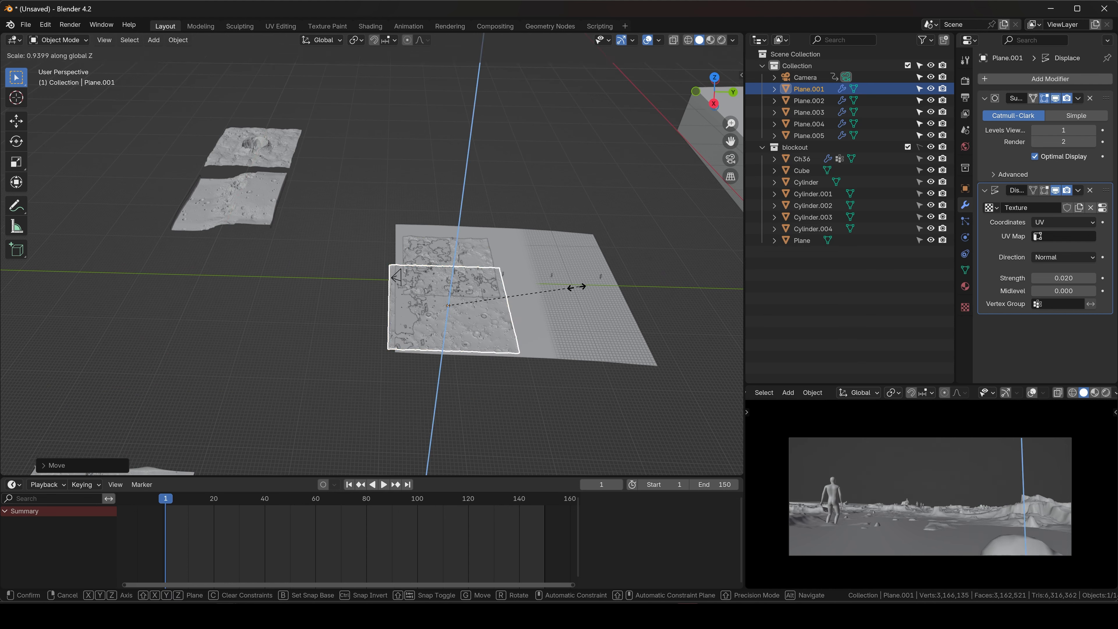
{"action": "left_click", "coordinate": [538, 294]}
{"action": "key", "text": "g"}
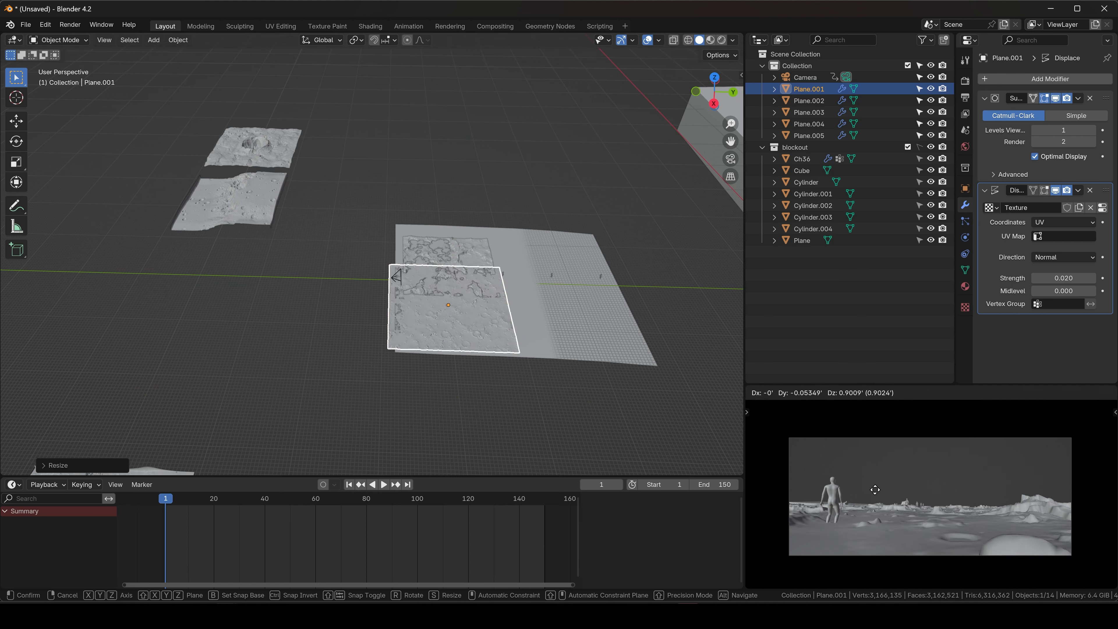
{"action": "left_click", "coordinate": [876, 490]}
{"action": "key", "text": "r"}
{"action": "right_click", "coordinate": [963, 472]}
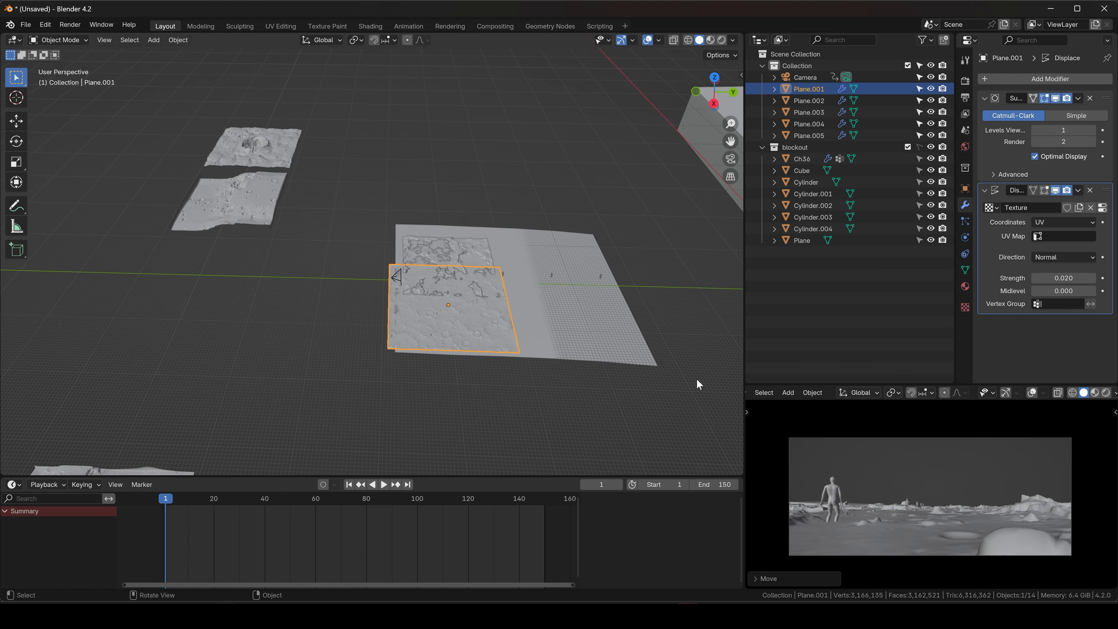
{"action": "key", "text": "r"}
{"action": "right_click", "coordinate": [963, 450]}
Tilt the Plane.001 terrain slightly with a trackball rotation and lower it in the camera view
{"action": "key", "text": "r"}
{"action": "key", "text": "r"}
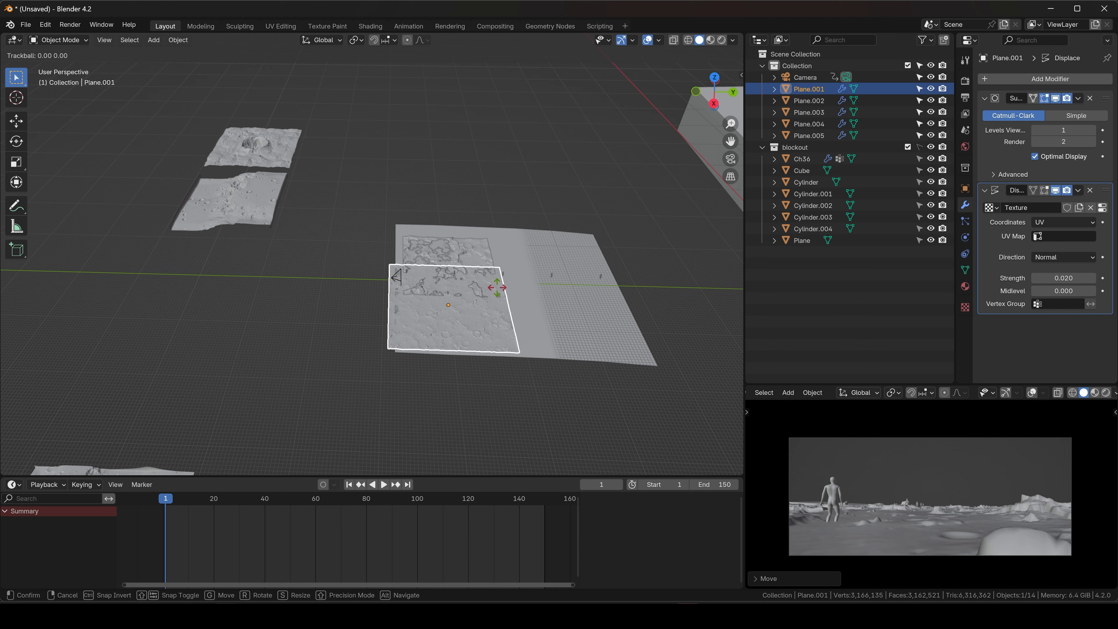
{"action": "left_click", "coordinate": [964, 513]}
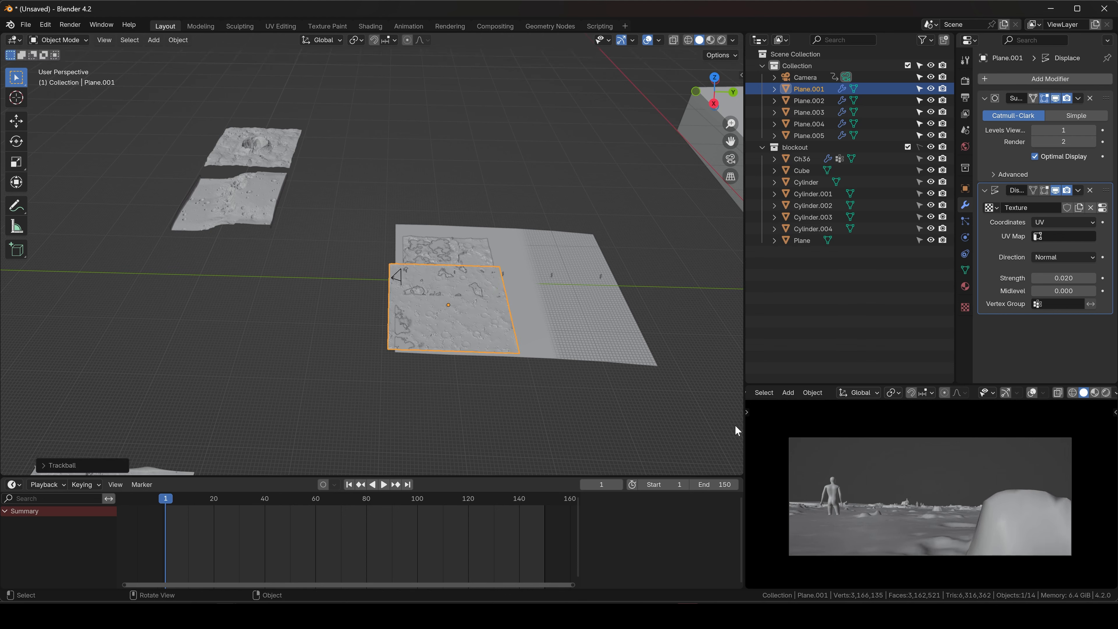
{"action": "key", "text": "g"}
{"action": "left_click", "coordinate": [965, 501]}
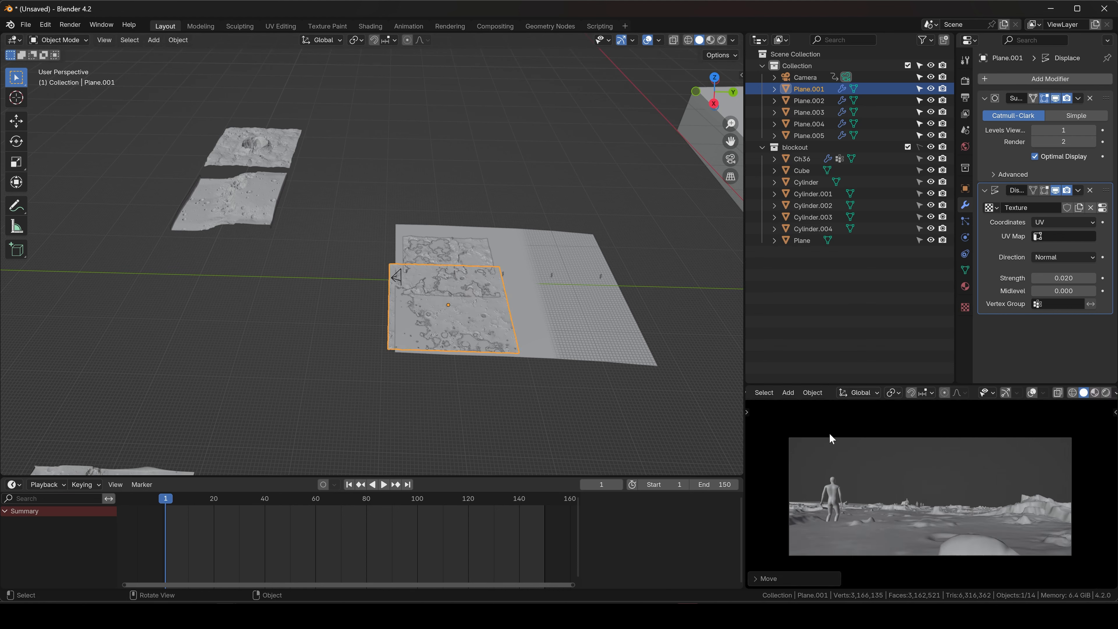
Shift the Plane.001 terrain slightly within the ground plane
{"action": "key", "text": "g"}
{"action": "key", "text": "shift+z"}
{"action": "left_click", "coordinate": [423, 267]}
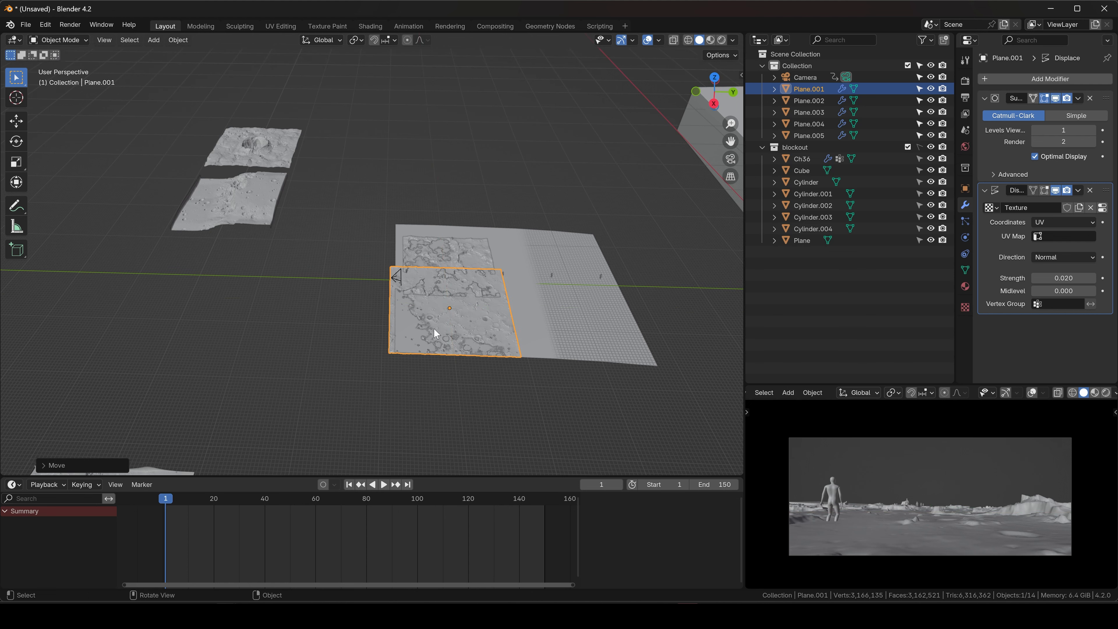
Play the camera animation to check the terrain coverage, select the Plane.004 terrain and return the timeline to frame 0
{"action": "key", "text": "space"}
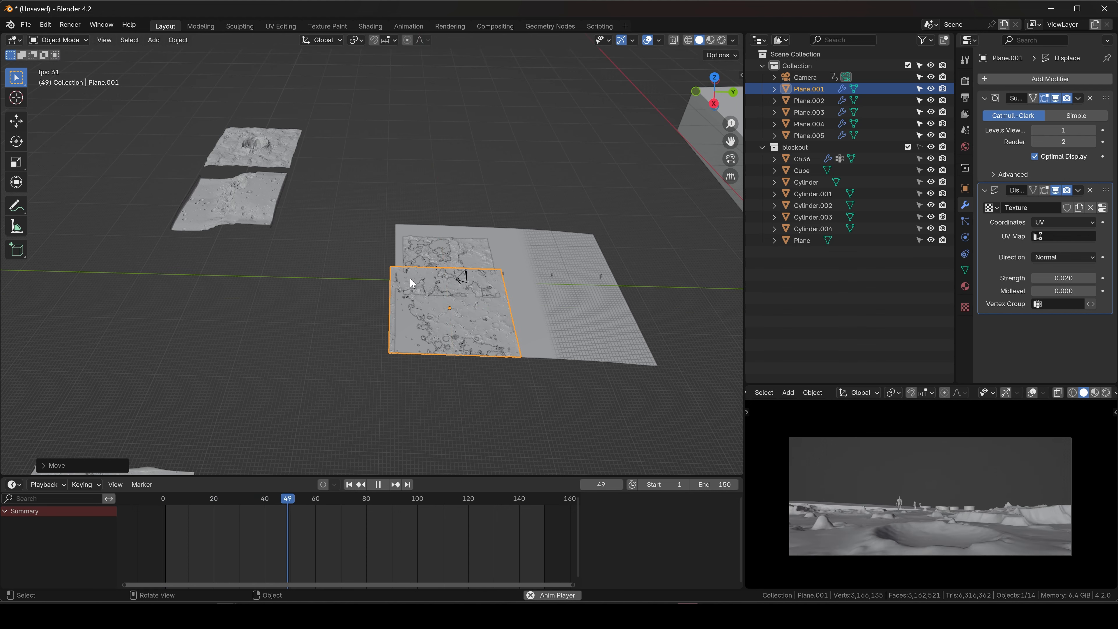
{"action": "key", "text": "space"}
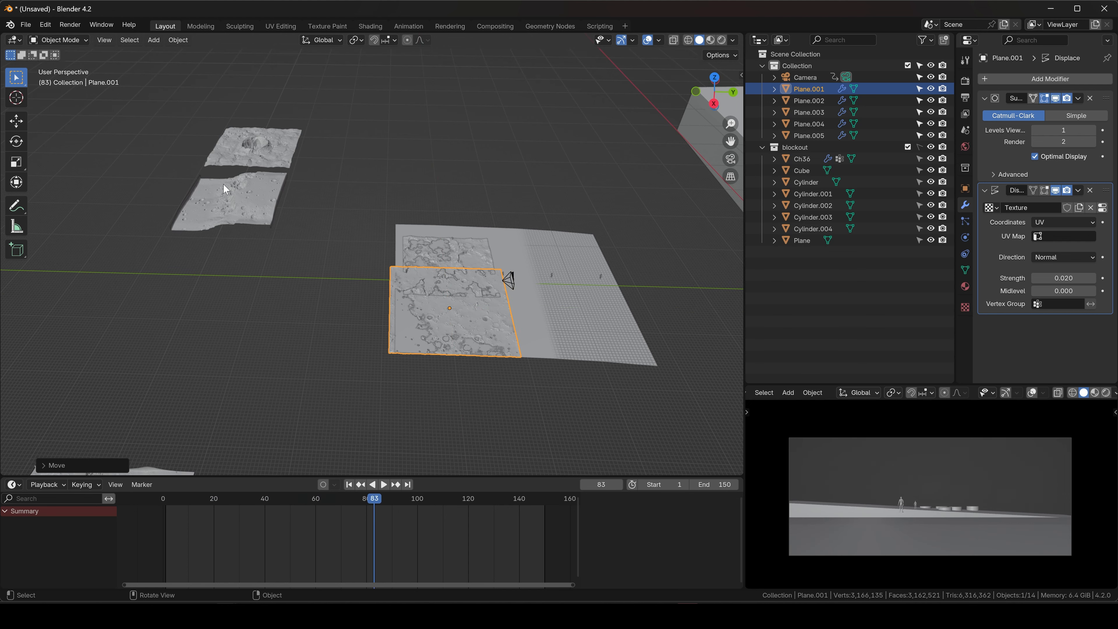
{"action": "scroll", "coordinate": [223, 184], "scroll_direction": "down", "scroll_amount": 4}
{"action": "middle_click_drag", "start_coordinate": [240, 244], "coordinate": [258, 302], "text": "shift"}
{"action": "left_click", "coordinate": [260, 201]}
{"action": "scroll", "coordinate": [327, 259], "scroll_direction": "up", "scroll_amount": 3}
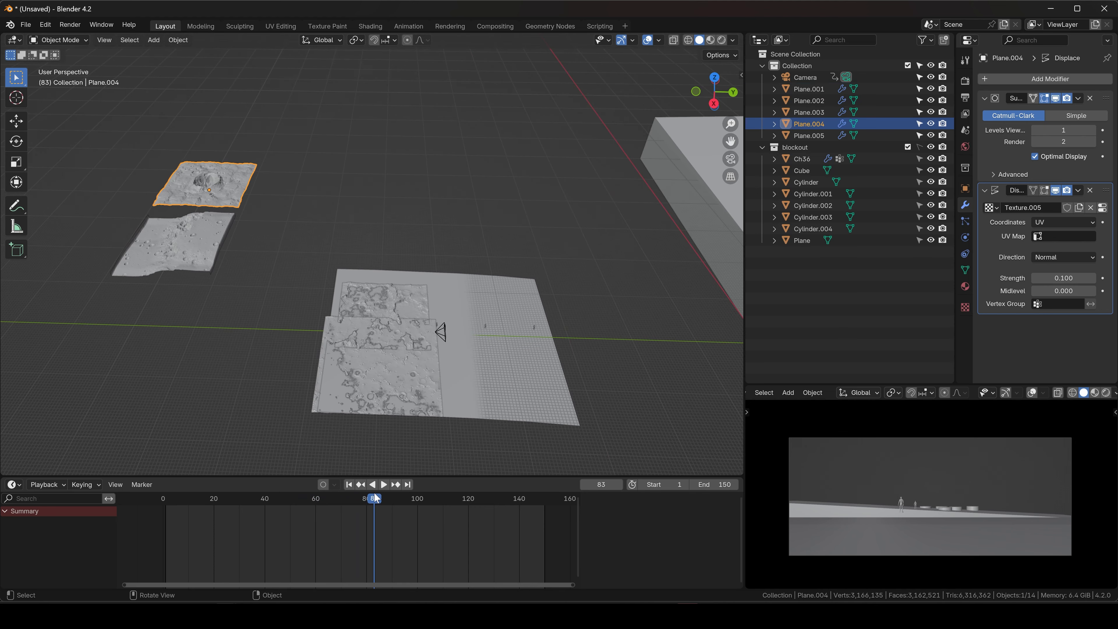
{"action": "left_click_drag", "start_coordinate": [374, 494], "coordinate": [163, 520]}
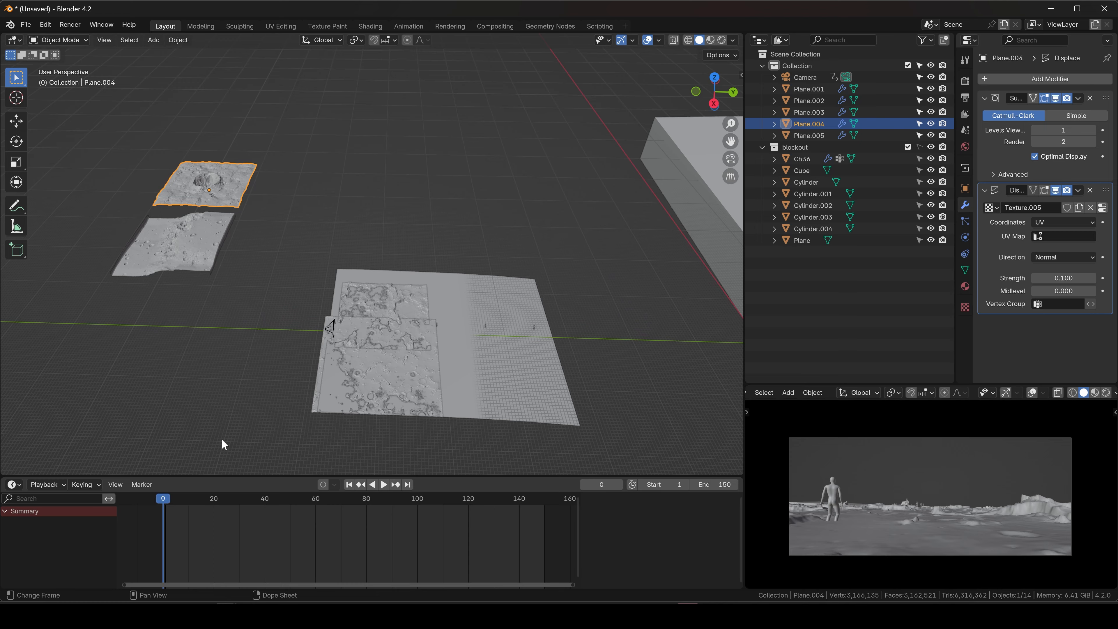
Move the Plane.005 crater terrain beside the other unused terrain pieces
{"action": "scroll", "coordinate": [240, 317], "scroll_direction": "down", "scroll_amount": 2}
{"action": "middle_click_drag", "start_coordinate": [246, 284], "coordinate": [298, 224], "text": "shift"}
{"action": "scroll", "coordinate": [298, 224], "scroll_direction": "down", "scroll_amount": 1}
{"action": "left_click_drag", "start_coordinate": [225, 410], "coordinate": [266, 252]}
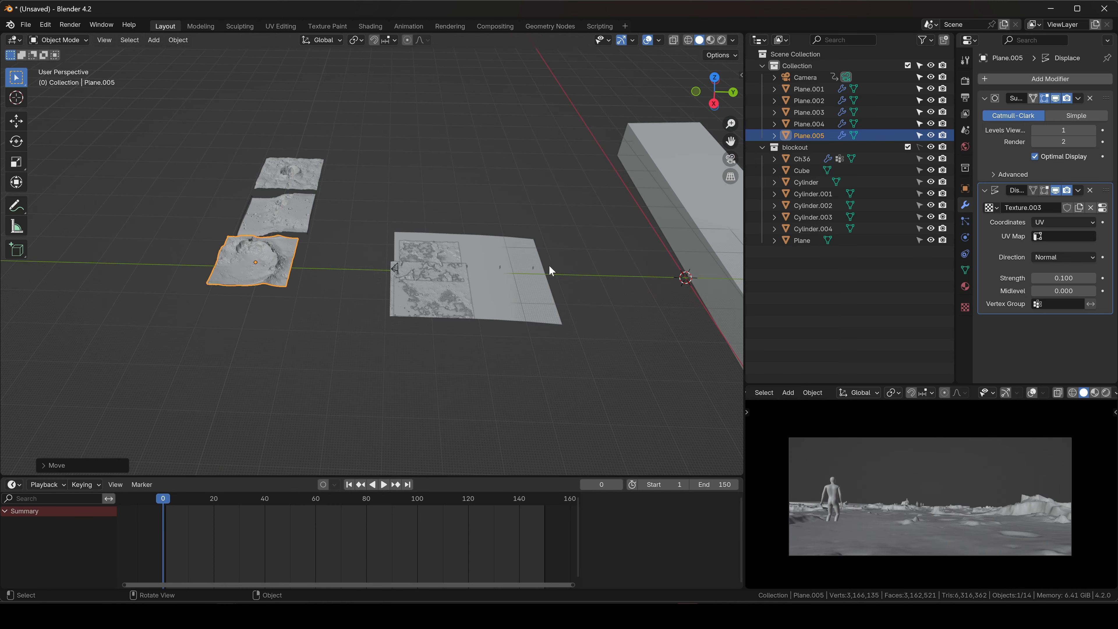
{"action": "scroll", "coordinate": [549, 266], "scroll_direction": "up", "scroll_amount": 5}
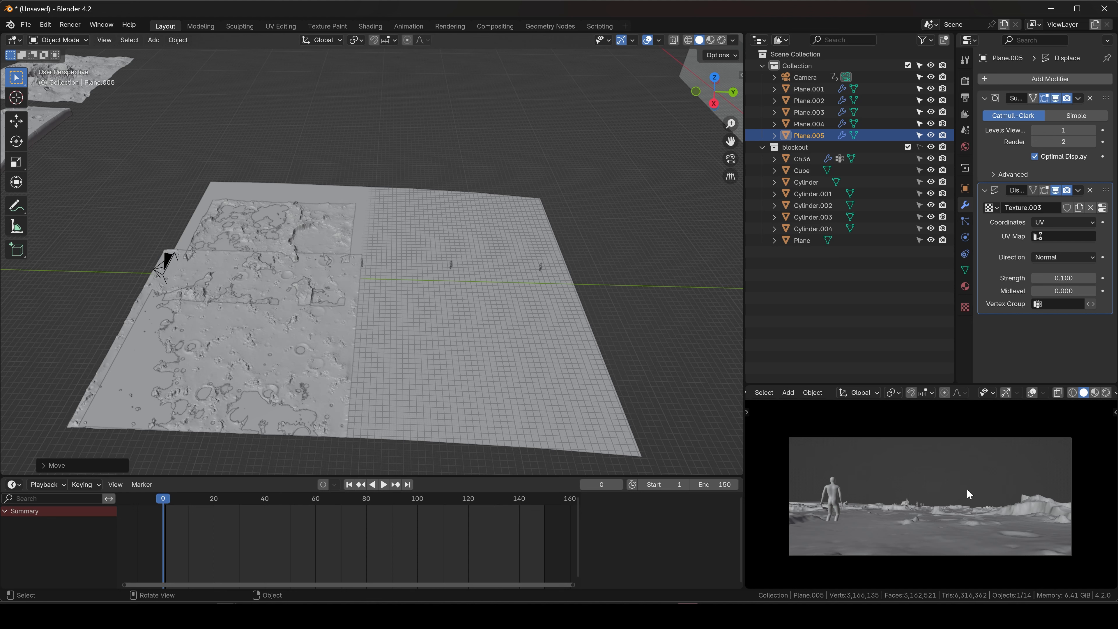
Deselect the terrain, play the start of the camera animation and return to the first frame
{"action": "left_click", "coordinate": [521, 71]}
{"action": "middle_click_drag", "start_coordinate": [381, 202], "coordinate": [445, 228], "text": "shift"}
{"action": "key", "text": "space"}
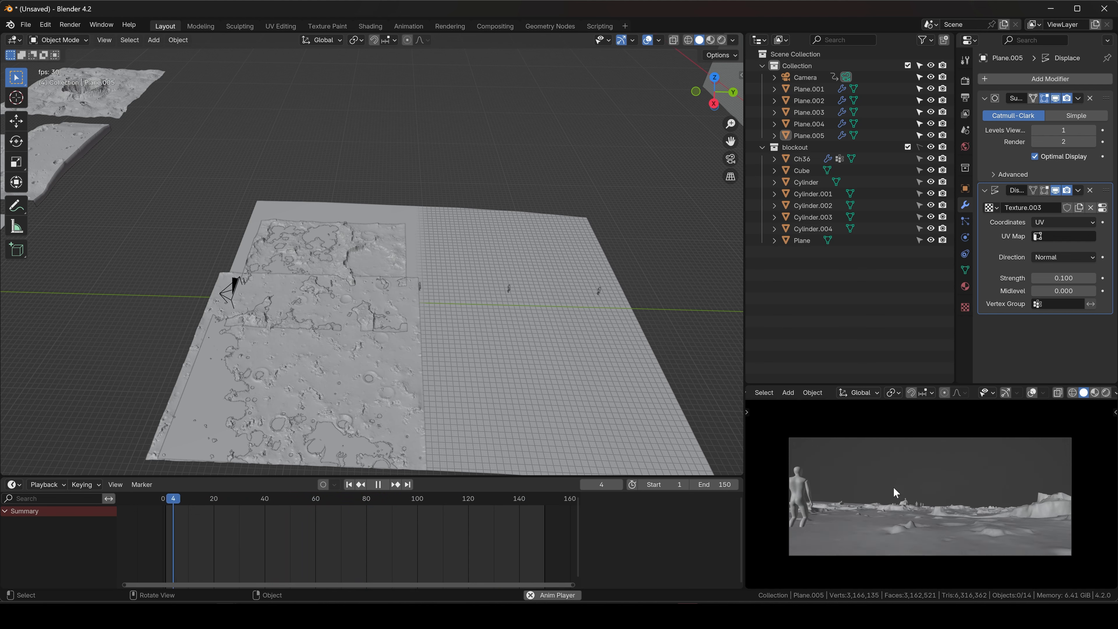
{"action": "key", "text": "space"}
{"action": "left_click", "coordinate": [349, 485]}
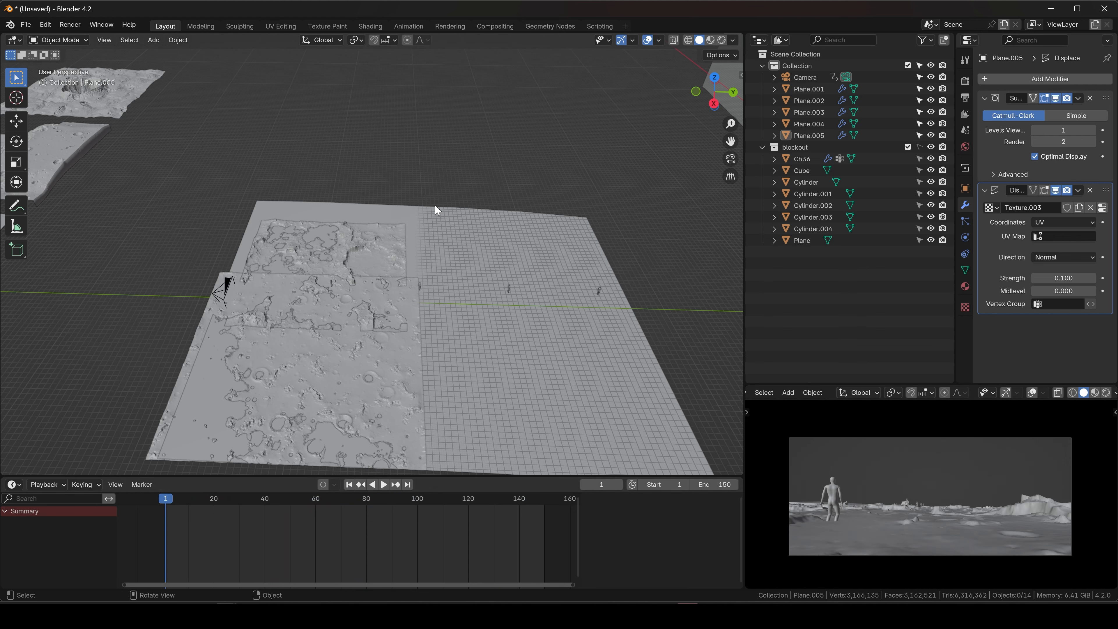
Duplicate the Plane.005 crater terrain and place the copy horizontally over the ground near the camera
{"action": "scroll", "coordinate": [435, 204], "scroll_direction": "down", "scroll_amount": 3}
{"action": "middle_click_drag", "start_coordinate": [239, 182], "coordinate": [388, 227], "text": "shift"}
{"action": "left_click", "coordinate": [190, 259]}
{"action": "middle_click_drag", "start_coordinate": [292, 274], "coordinate": [280, 220], "text": "shift"}
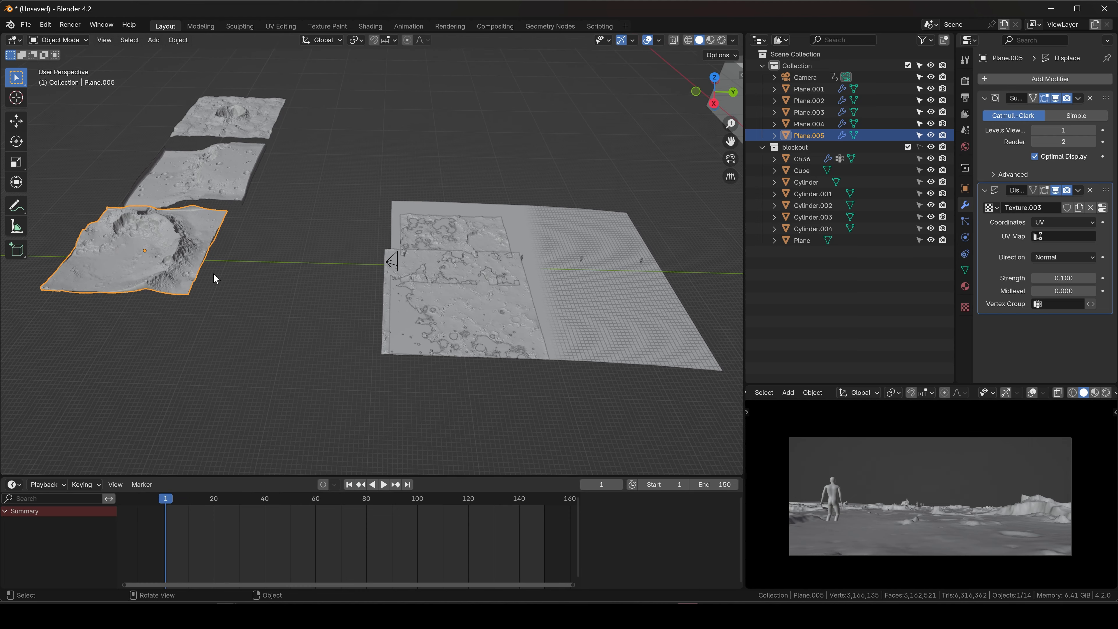
{"action": "key", "text": "shift+d"}
{"action": "key", "text": "shift+z"}
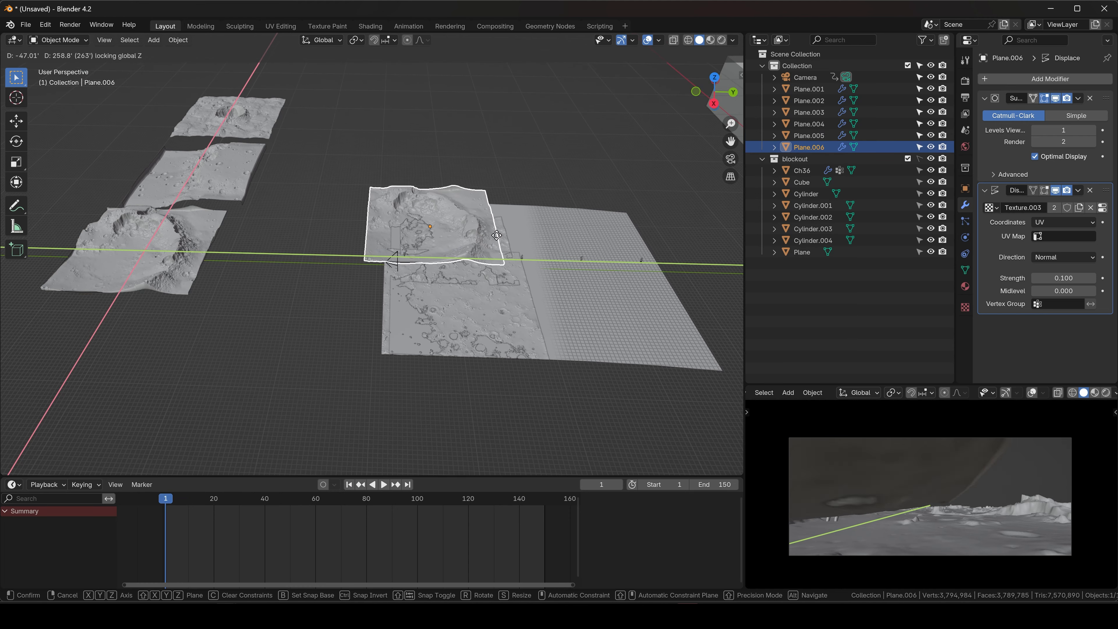
{"action": "left_click", "coordinate": [527, 223]}
Scale the Plane.006 crater copy down strongly and move it within the ground plane, closer to the camera
{"action": "key", "text": "s"}
{"action": "left_click", "coordinate": [480, 225]}
{"action": "key", "text": "g"}
{"action": "key", "text": "shift+z"}
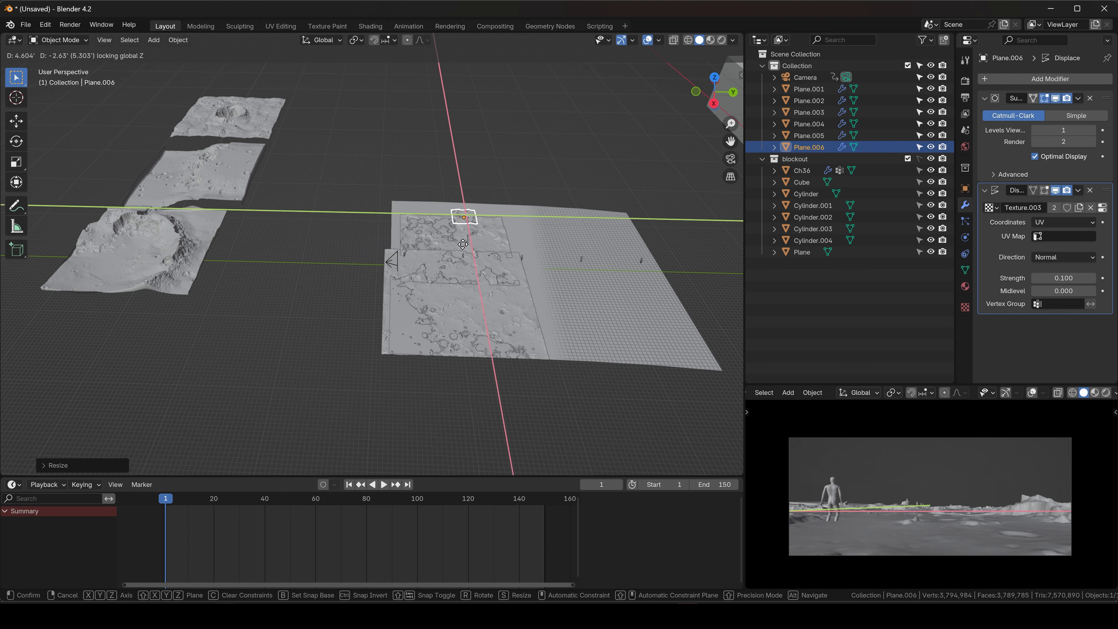
{"action": "left_click", "coordinate": [448, 259]}
Reposition and slightly rotate the small Plane.006 crater in the camera view to fit it into the terrain
{"action": "key", "text": "g"}
{"action": "left_click", "coordinate": [874, 470]}
{"action": "key", "text": "r"}
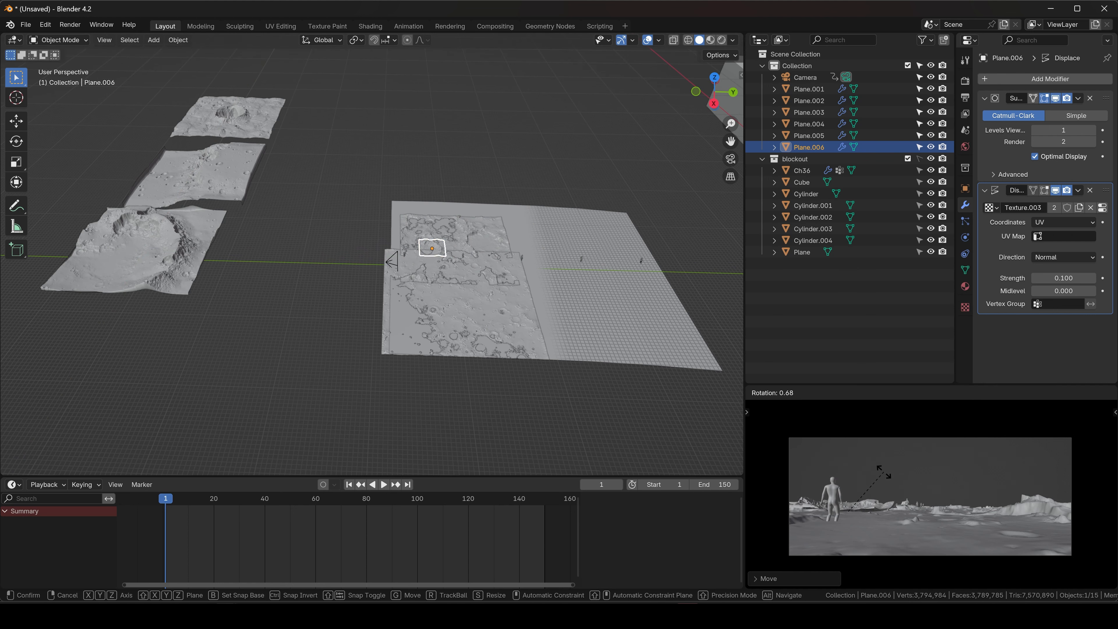
{"action": "left_click", "coordinate": [886, 478]}
{"action": "key", "text": "g"}
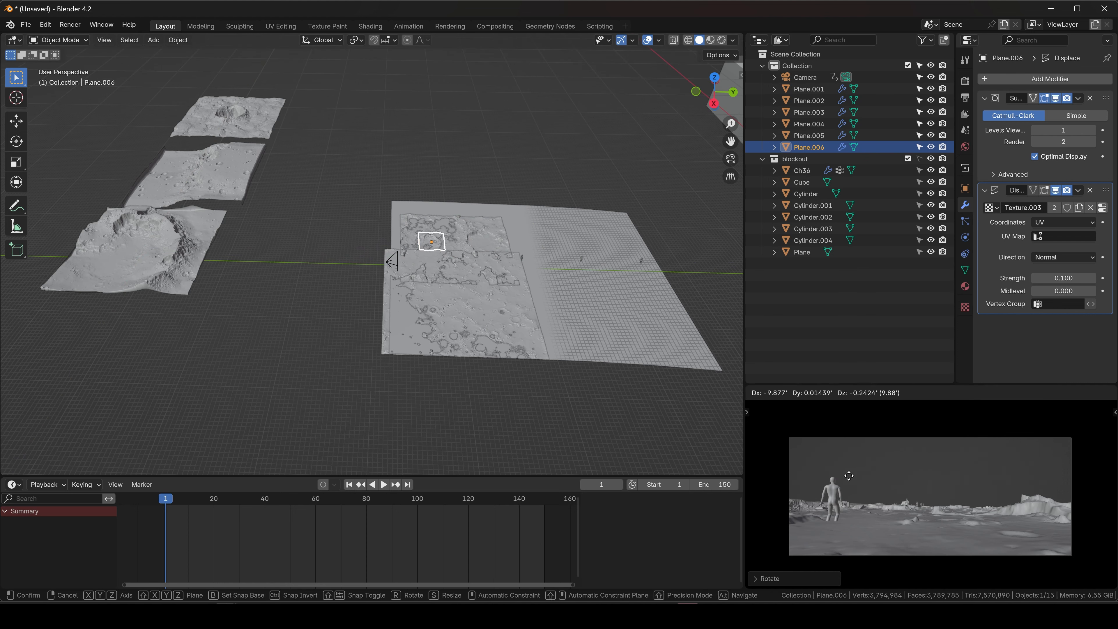
{"action": "left_click", "coordinate": [849, 475]}
{"action": "key", "text": "r"}
{"action": "left_click", "coordinate": [850, 472]}
{"action": "key", "text": "g"}
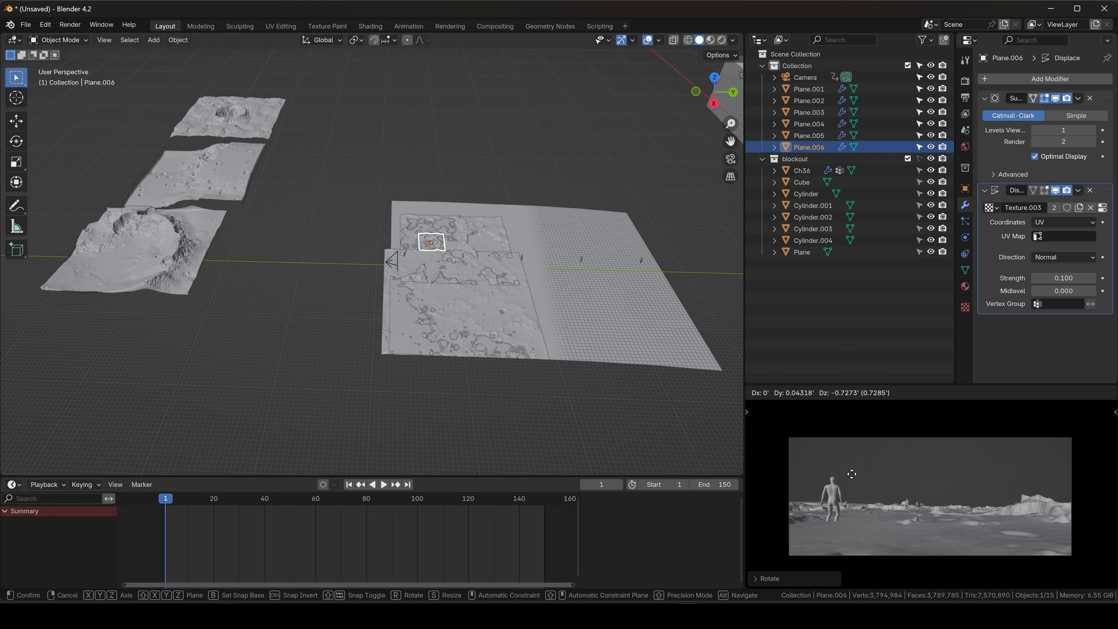
{"action": "left_click", "coordinate": [852, 472]}
Rotate the Plane.006 crater around the Z axis by about 24°
{"action": "scroll", "coordinate": [457, 195], "scroll_direction": "up", "scroll_amount": 6}
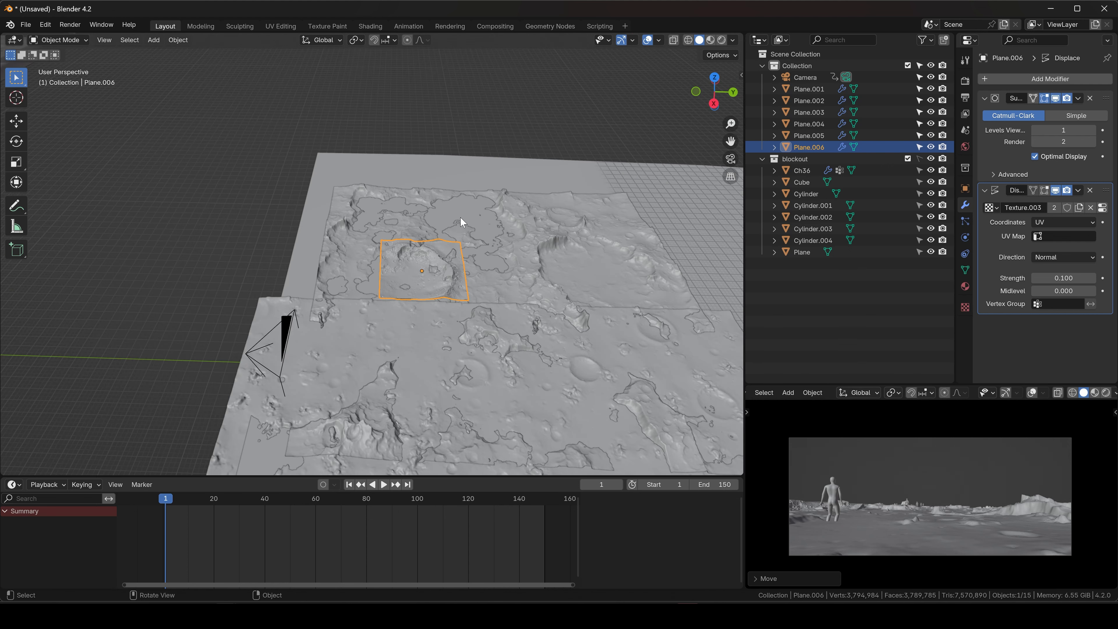
{"action": "key", "text": "r"}
{"action": "key", "text": "z"}
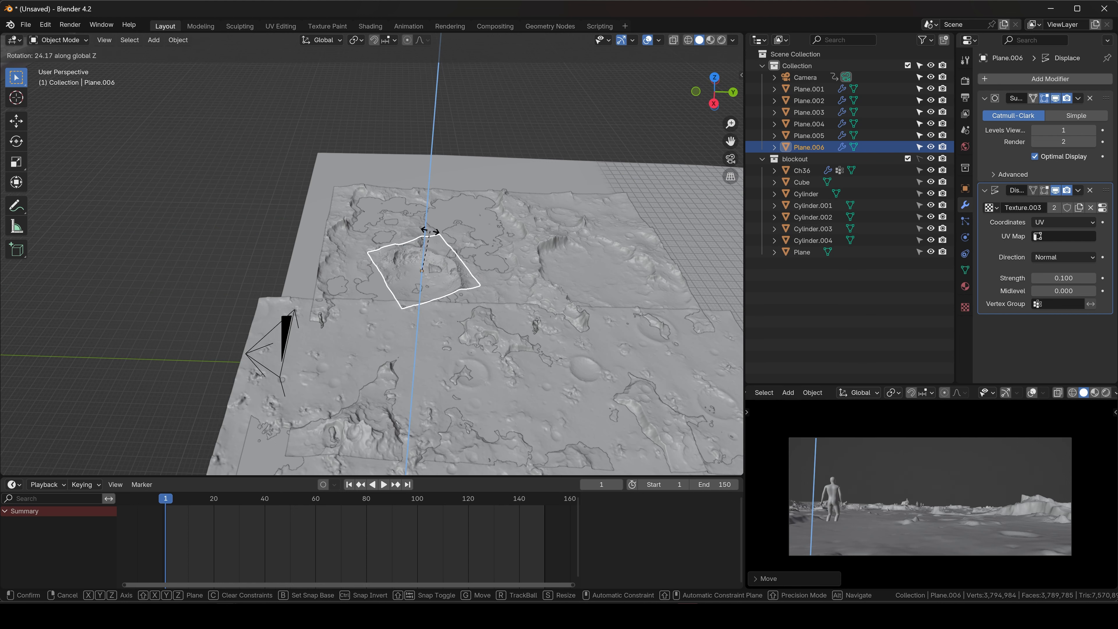
{"action": "left_click", "coordinate": [425, 232]}
Move the Plane.006 crater horizontally toward the camera and rotate it slightly in the camera view
{"action": "key", "text": "g"}
{"action": "key", "text": "shift+z"}
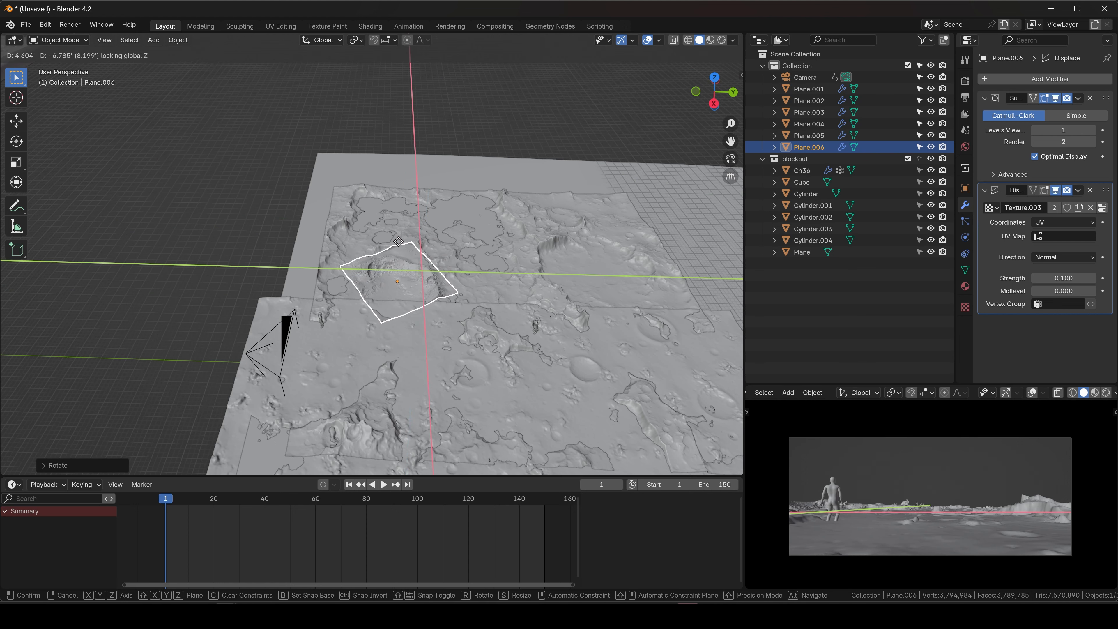
{"action": "left_click", "coordinate": [377, 241]}
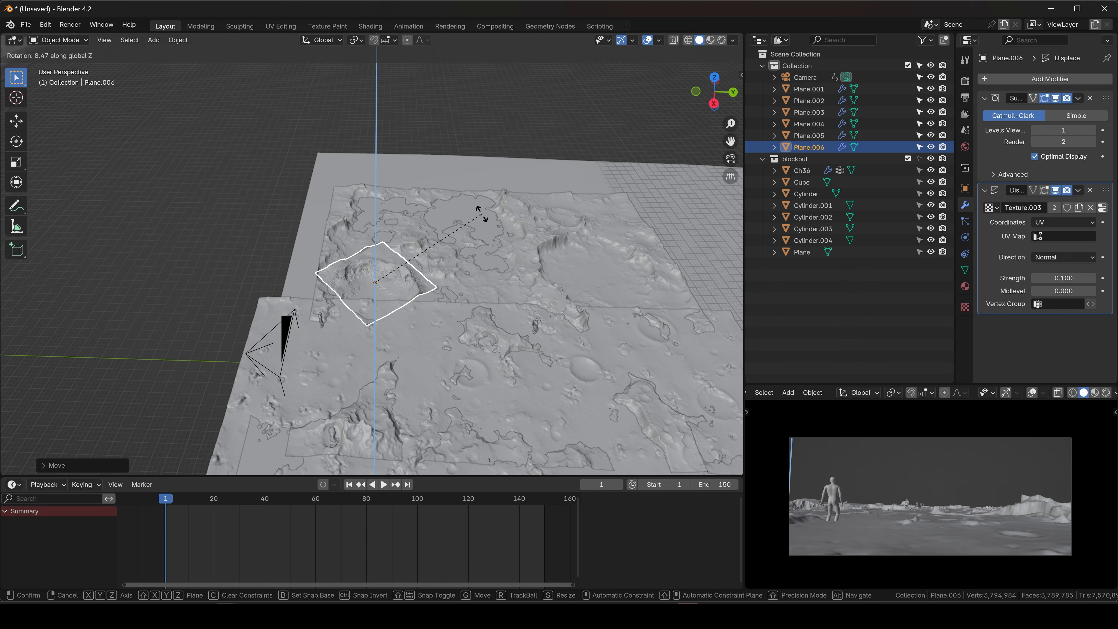
{"action": "key", "text": "r"}
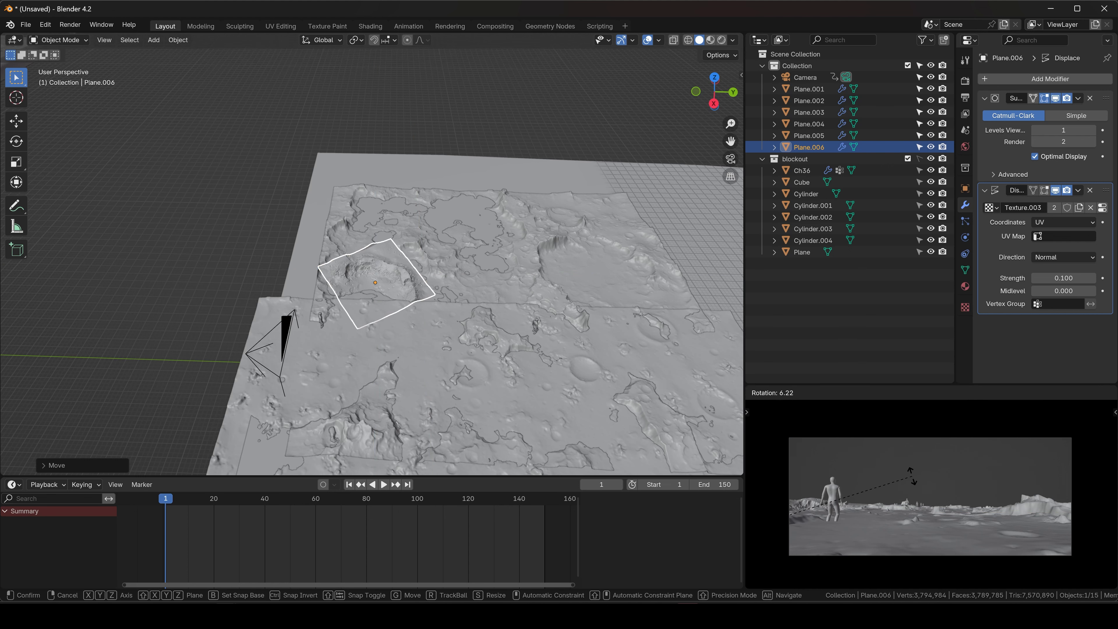
{"action": "left_click", "coordinate": [911, 484]}
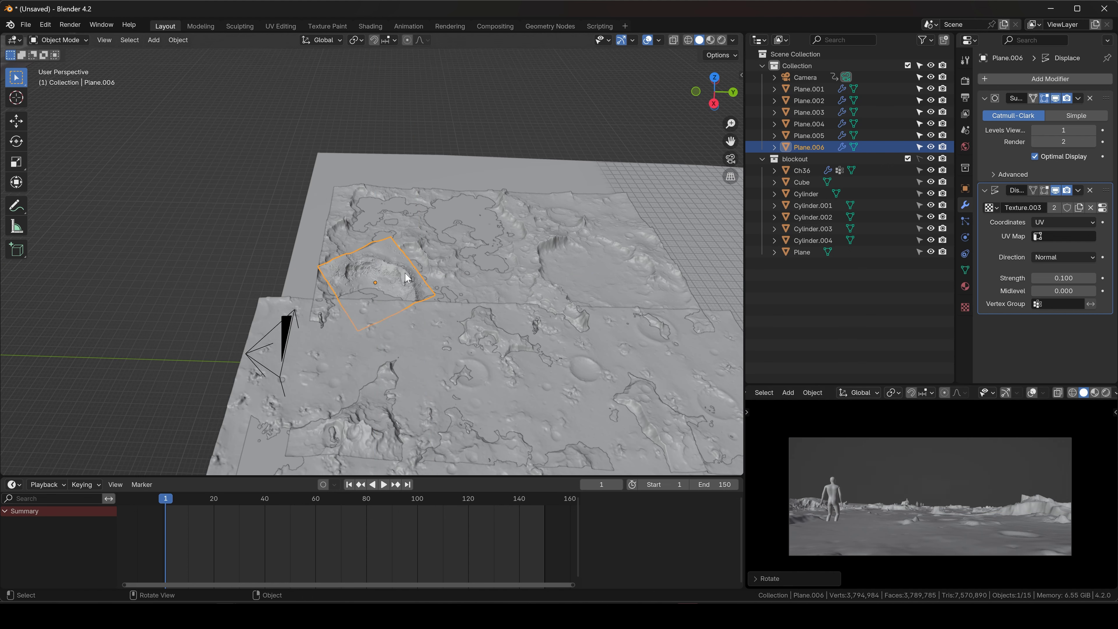
Duplicate the Plane.003 terrain and place the copy horizontally over the far part of the assembled ground
{"action": "scroll", "coordinate": [405, 273], "scroll_direction": "up", "scroll_amount": 4}
{"action": "scroll", "coordinate": [405, 273], "scroll_direction": "down", "scroll_amount": 7}
{"action": "middle_click_drag", "start_coordinate": [405, 273], "coordinate": [588, 339], "text": "shift"}
{"action": "left_click", "coordinate": [262, 207]}
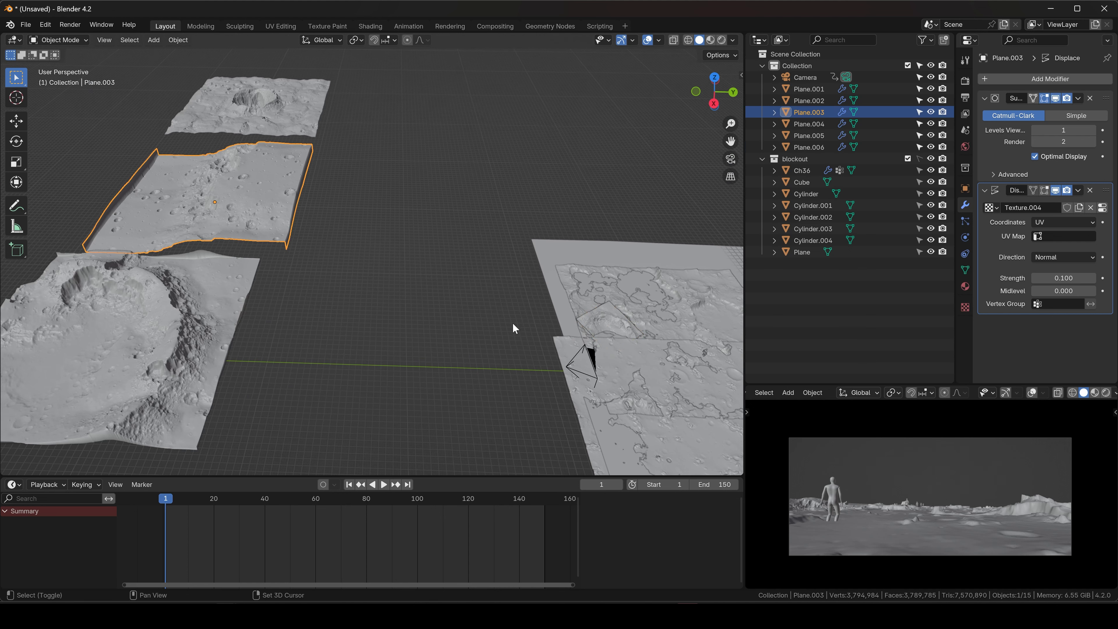
{"action": "middle_click_drag", "start_coordinate": [515, 328], "coordinate": [284, 230], "text": "shift"}
{"action": "scroll", "coordinate": [264, 215], "scroll_direction": "down", "scroll_amount": 3}
{"action": "key", "text": "shift+d"}
{"action": "key", "text": "shift+z"}
{"action": "left_click", "coordinate": [532, 235]}
Turn the Plane.007 copy around the Z axis and shift it within the ground plane behind the existing terrain
{"action": "key", "text": "r"}
{"action": "key", "text": "z"}
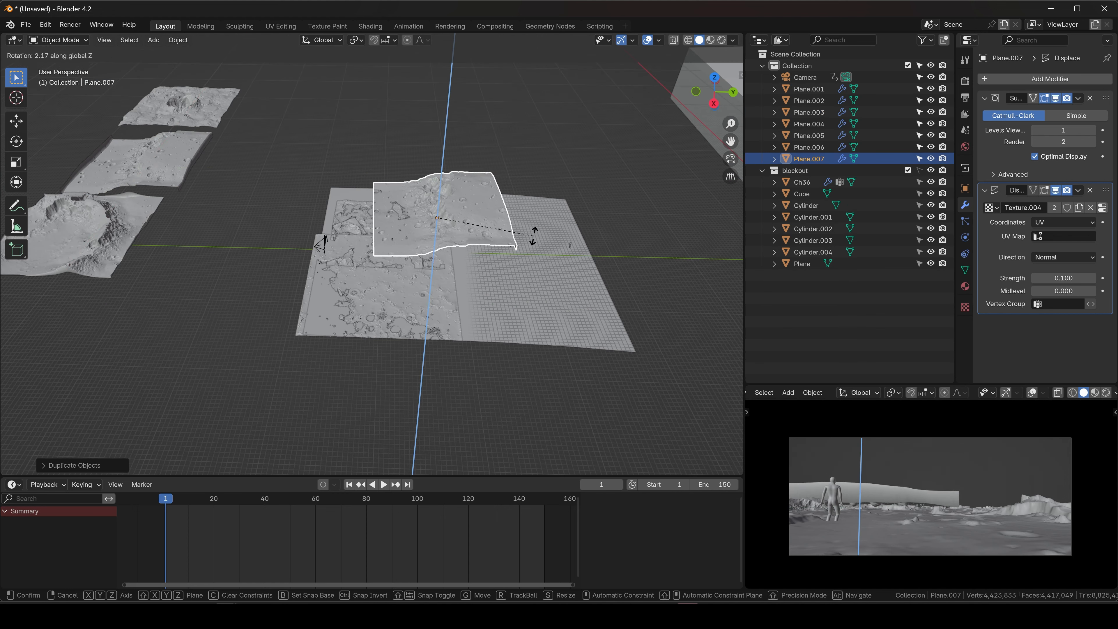
{"action": "left_click", "coordinate": [462, 125]}
{"action": "key", "text": "g"}
{"action": "key", "text": "shift+z"}
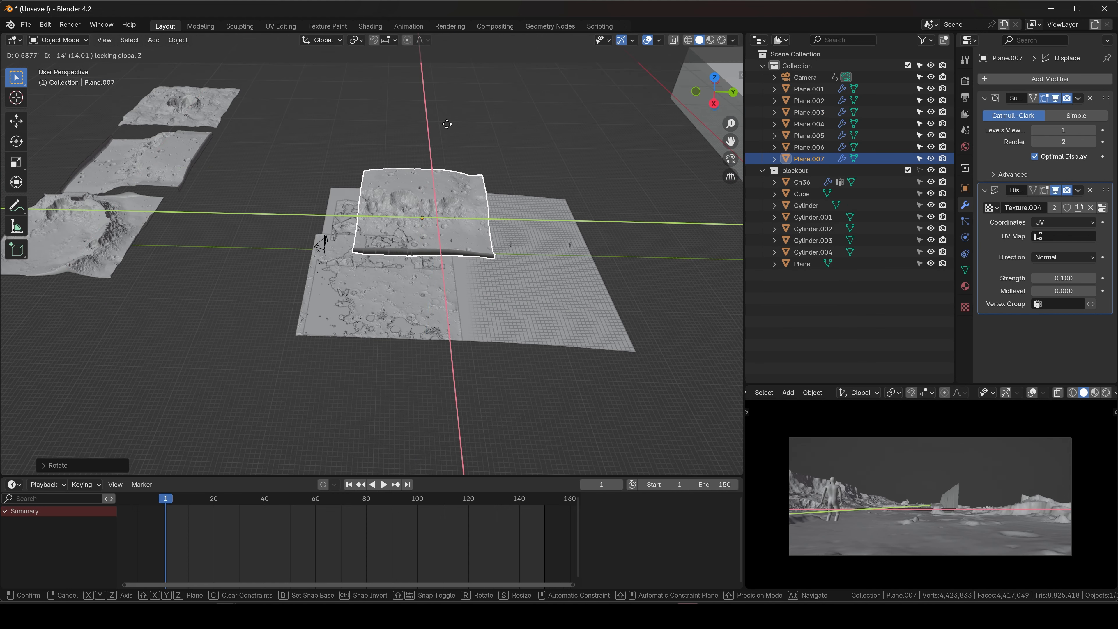
{"action": "left_click", "coordinate": [444, 104]}
Convert the Plane.007 terrain to a mesh, applying its modifiers
{"action": "middle_click_drag", "start_coordinate": [444, 105], "coordinate": [507, 260]}
{"action": "right_click", "coordinate": [458, 275]}
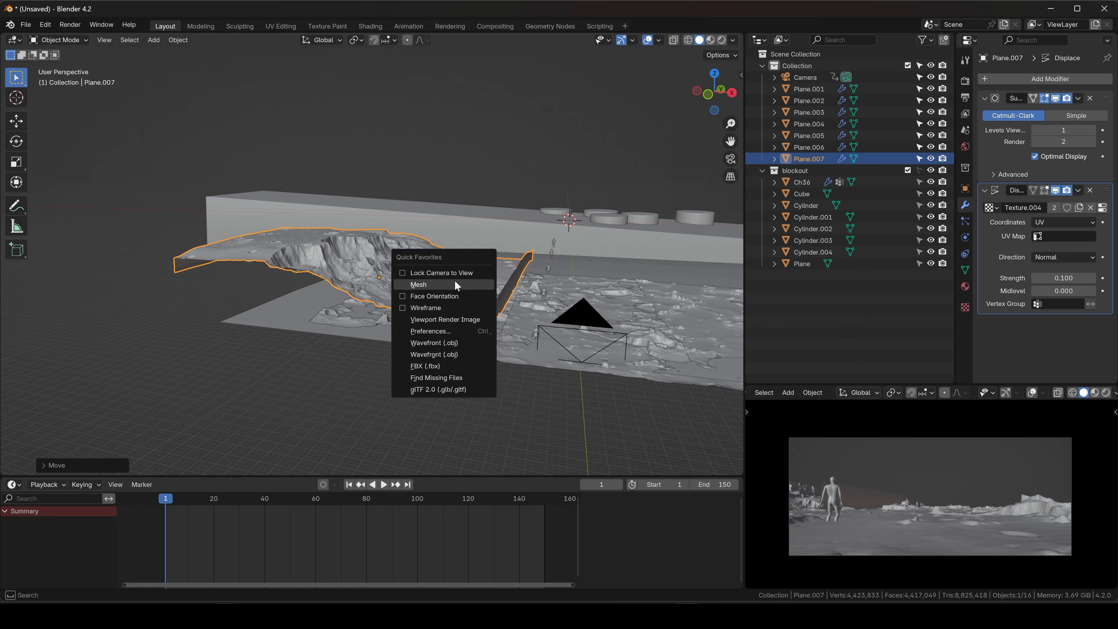
{"action": "left_click", "coordinate": [439, 284]}
Delete the vertices of Plane.007's steep border strip in Edit Mode and return to Object Mode
{"action": "key", "text": "ctrl+Tab"}
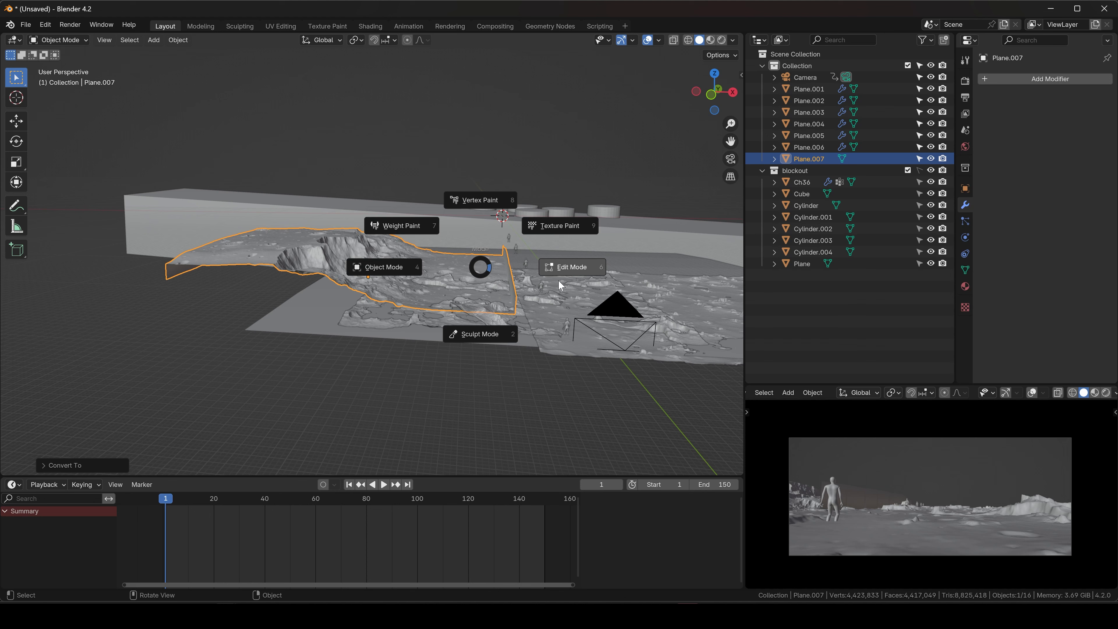
{"action": "left_click", "coordinate": [558, 280]}
{"action": "middle_click_drag", "start_coordinate": [524, 276], "coordinate": [527, 262]}
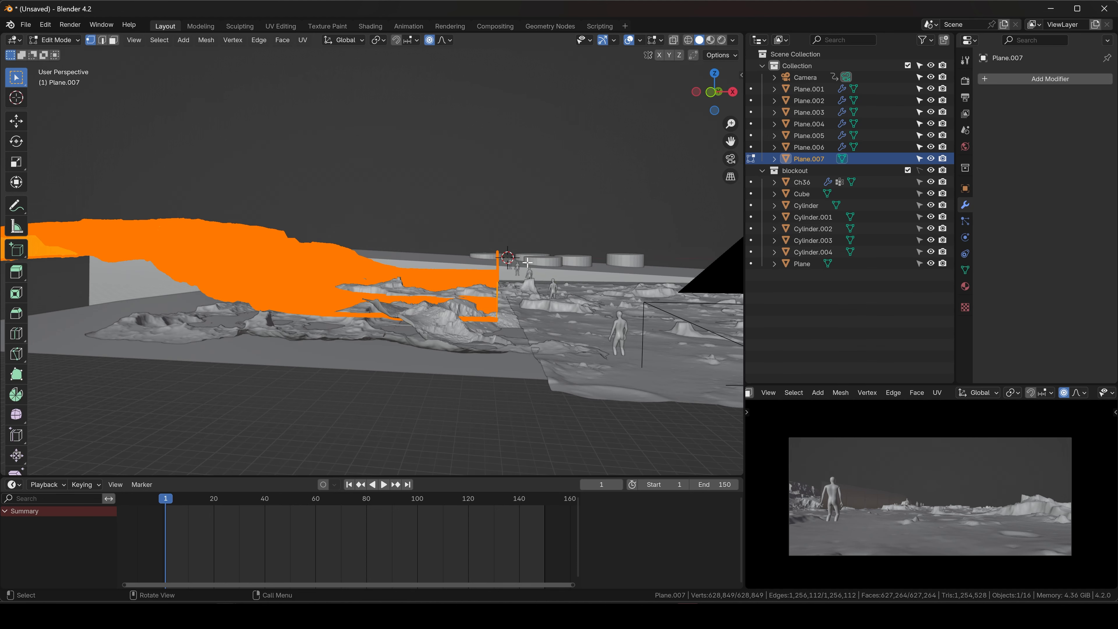
{"action": "left_click_drag", "start_coordinate": [543, 223], "coordinate": [493, 338]}
{"action": "key", "text": "x"}
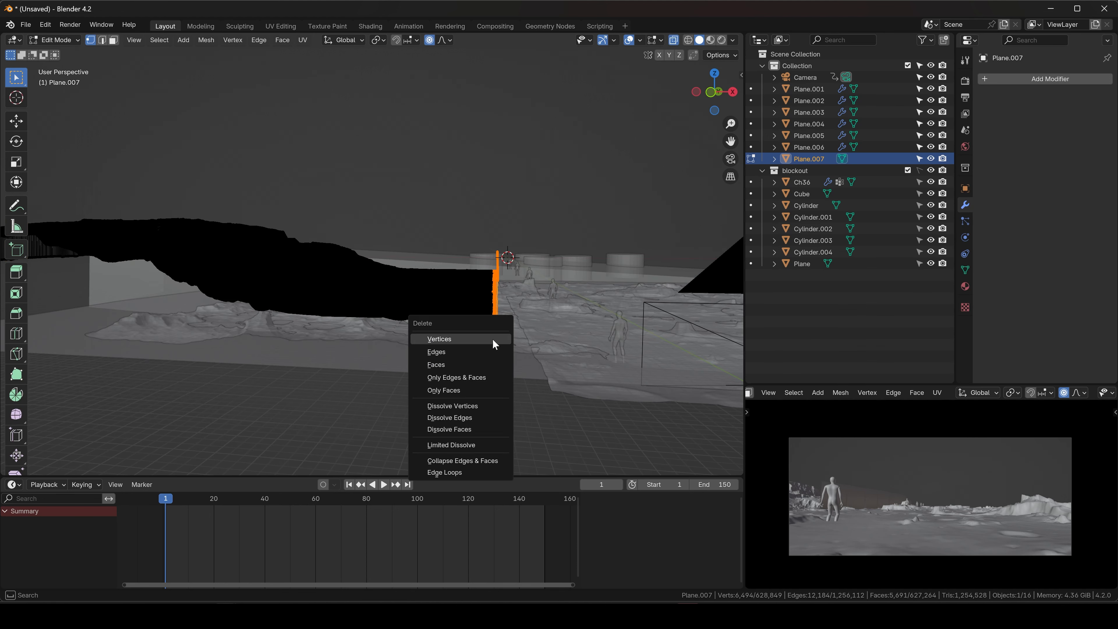
{"action": "left_click", "coordinate": [460, 339]}
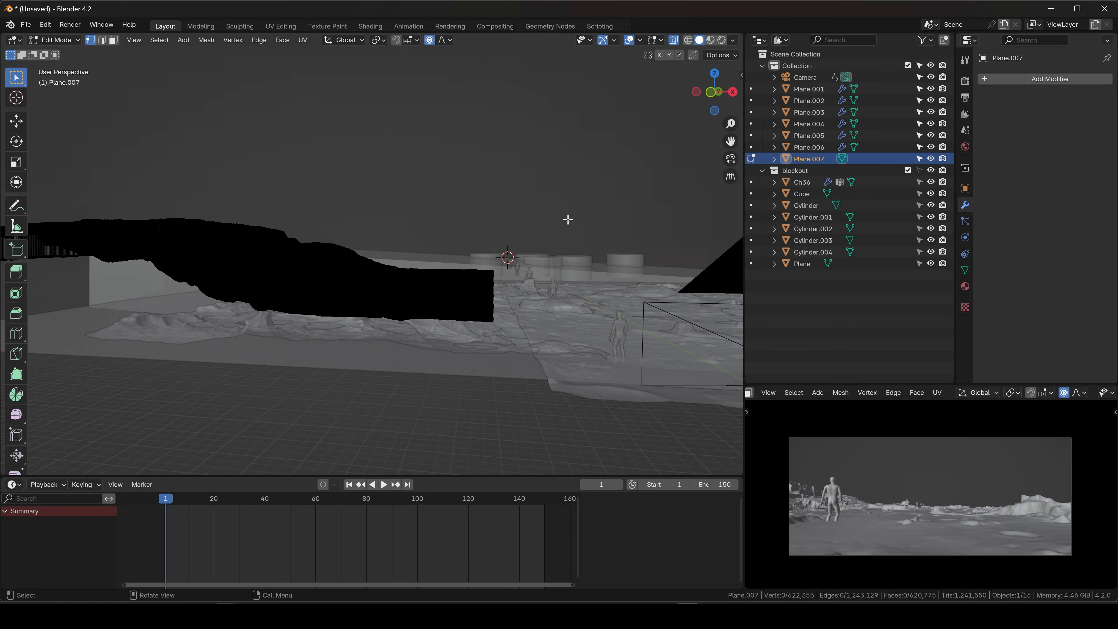
{"action": "middle_click_drag", "start_coordinate": [530, 206], "coordinate": [487, 256]}
{"action": "key", "text": "ctrl+Tab"}
{"action": "left_click", "coordinate": [364, 257]}
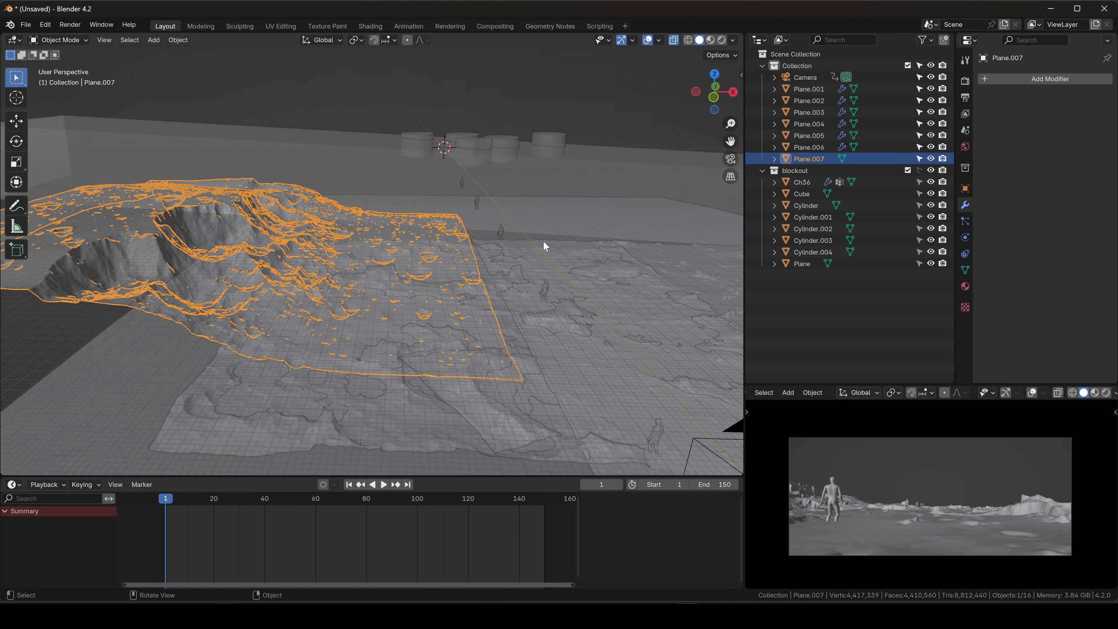
Scale the Plane.007 terrain down slightly and move it within the ground plane to overlap the neighbouring terrain
{"action": "key", "text": "s"}
{"action": "left_click", "coordinate": [527, 241]}
{"action": "key", "text": "g"}
{"action": "key", "text": "shift+z"}
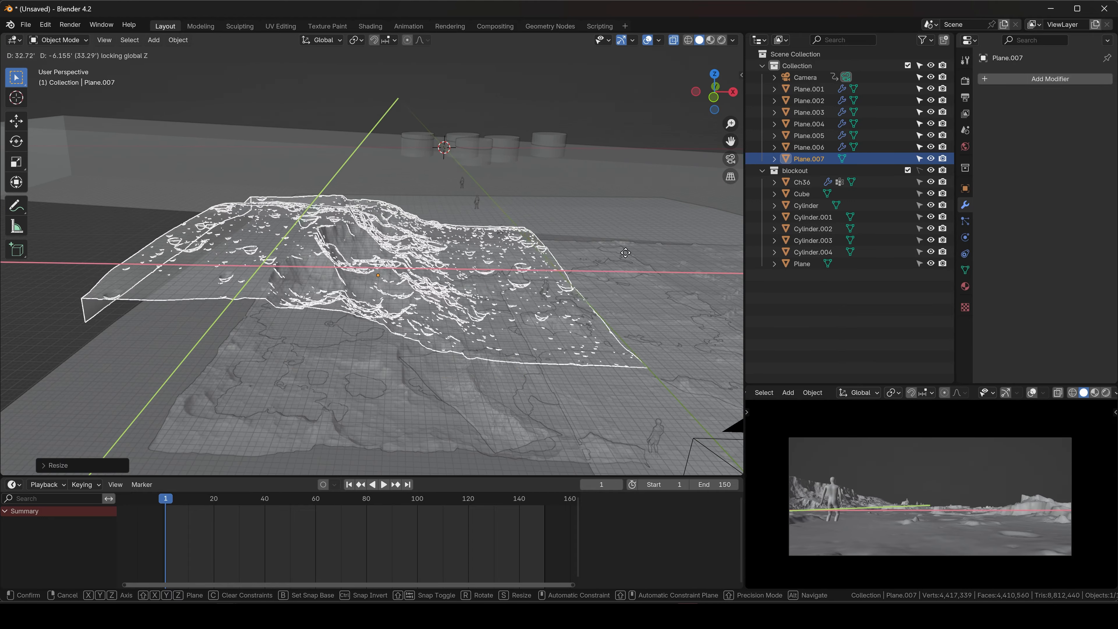
{"action": "left_click", "coordinate": [657, 313]}
Reposition and tilt the Plane.007 terrain in the camera view, and check its fit by playing the animation
{"action": "key", "text": "g"}
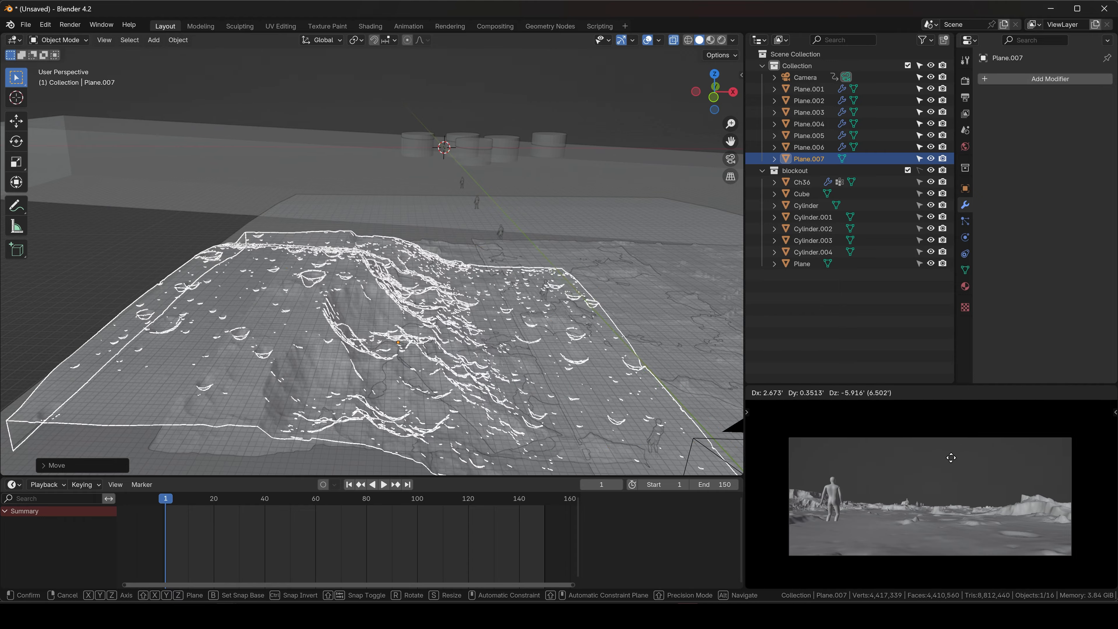
{"action": "left_click", "coordinate": [950, 452]}
{"action": "key", "text": "r"}
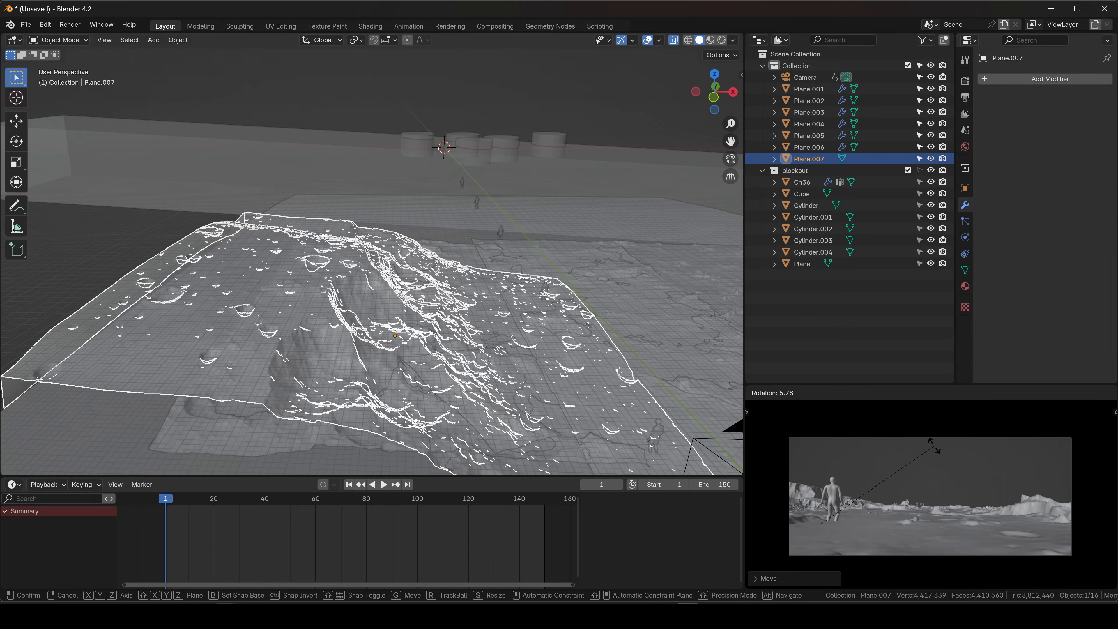
{"action": "left_click", "coordinate": [937, 449]}
{"action": "key", "text": "g"}
{"action": "left_click", "coordinate": [927, 441]}
{"action": "key", "text": "space"}
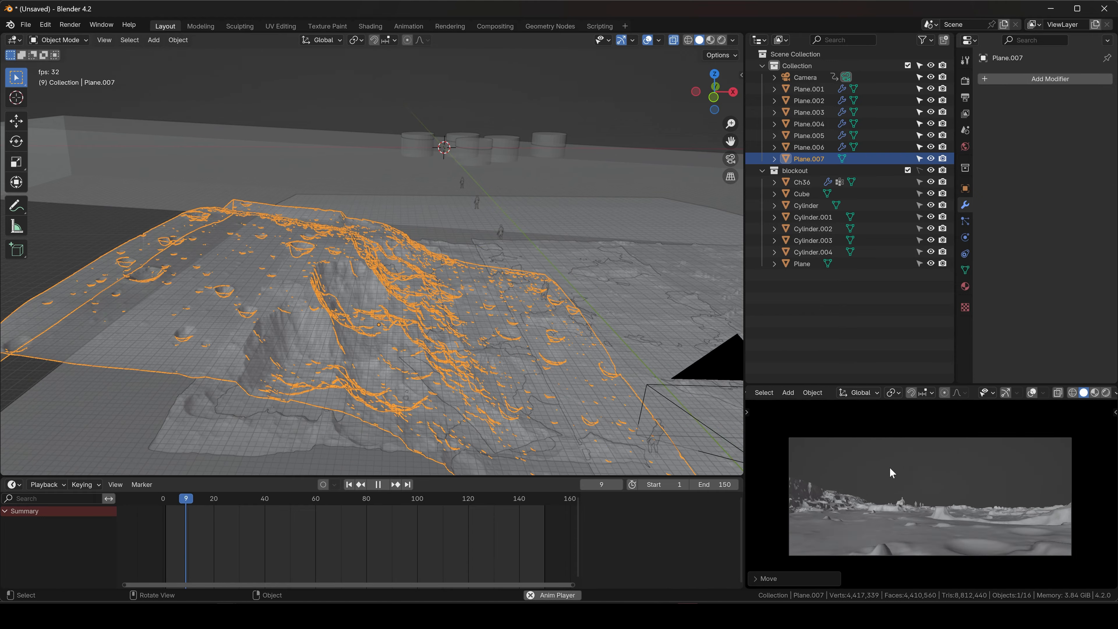
{"action": "key", "text": "space"}
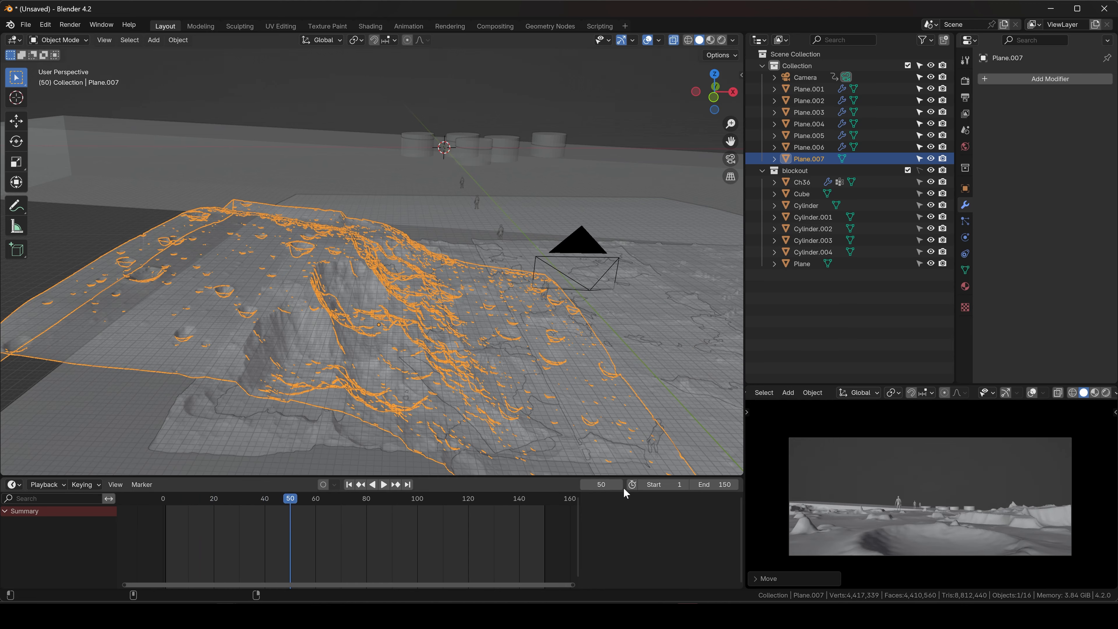
Return to frame 1 and reposition the Plane.007 cliff terrain slightly so it fits the start of the camera shot
{"action": "left_click", "coordinate": [348, 485]}
{"action": "middle_click_drag", "start_coordinate": [338, 293], "coordinate": [295, 255]}
{"action": "key", "text": "g"}
{"action": "key", "text": "shift+z"}
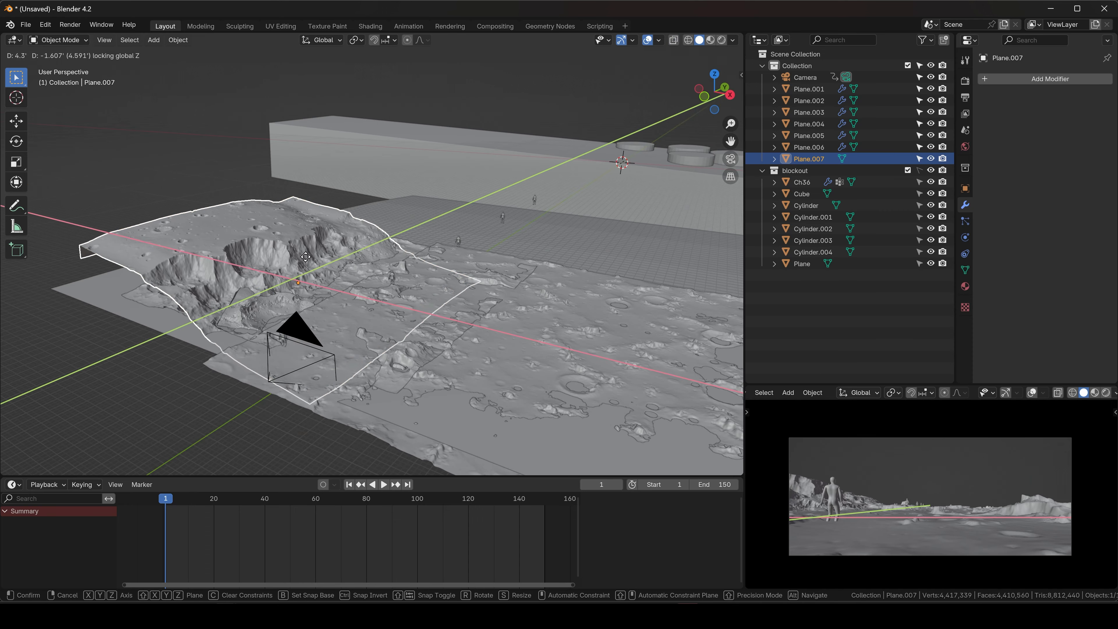
{"action": "right_click", "coordinate": [295, 267]}
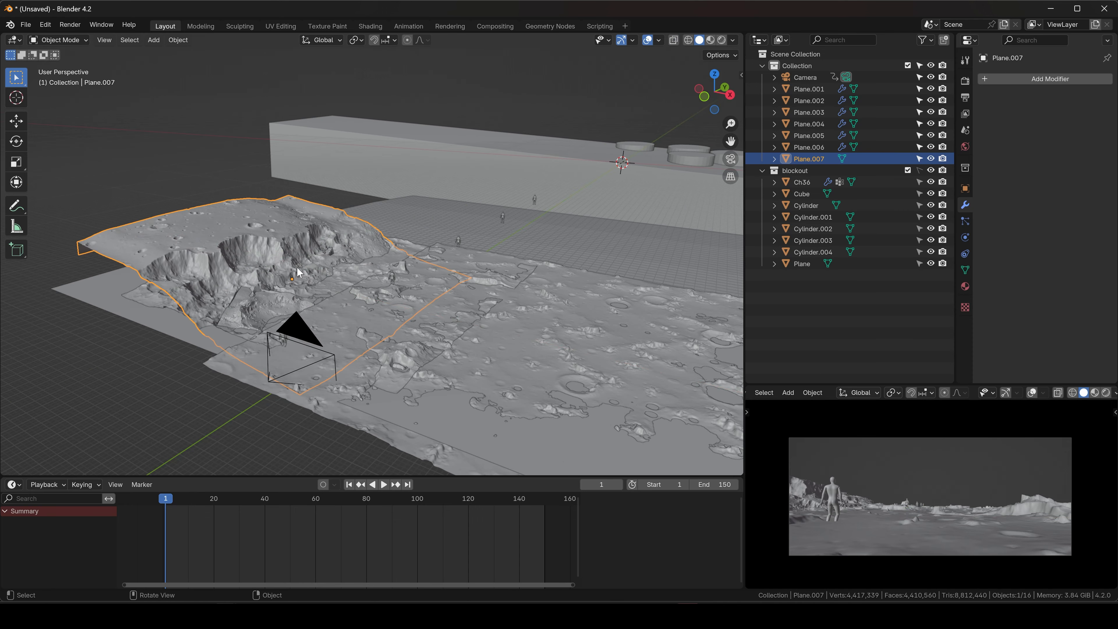
{"action": "key", "text": "g"}
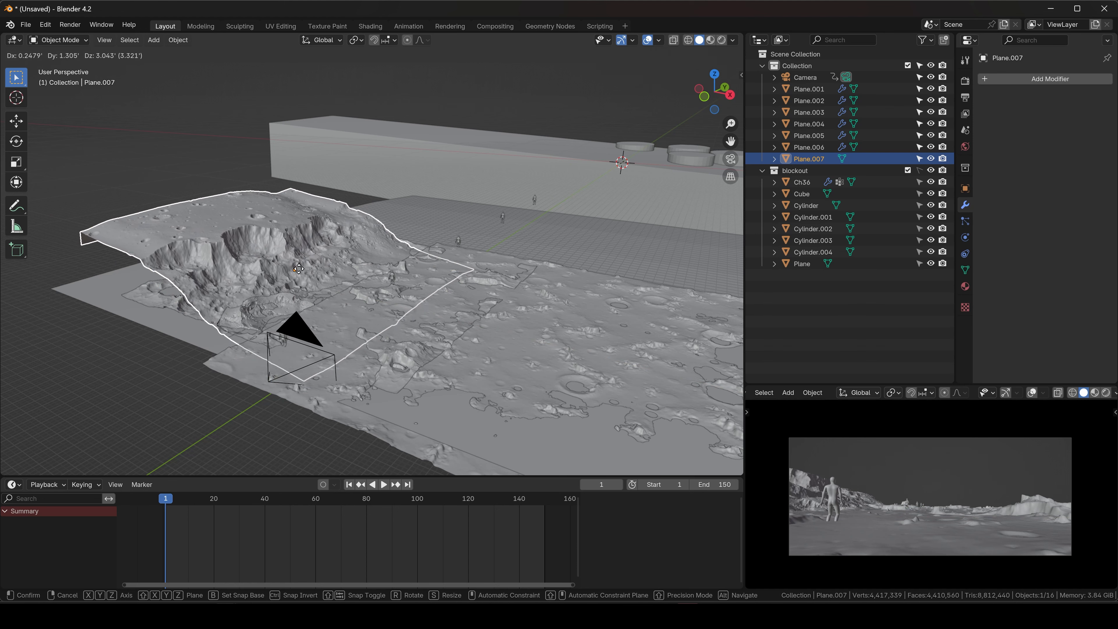
{"action": "left_click", "coordinate": [303, 287]}
{"action": "scroll", "coordinate": [286, 297], "scroll_direction": "up", "scroll_amount": 5}
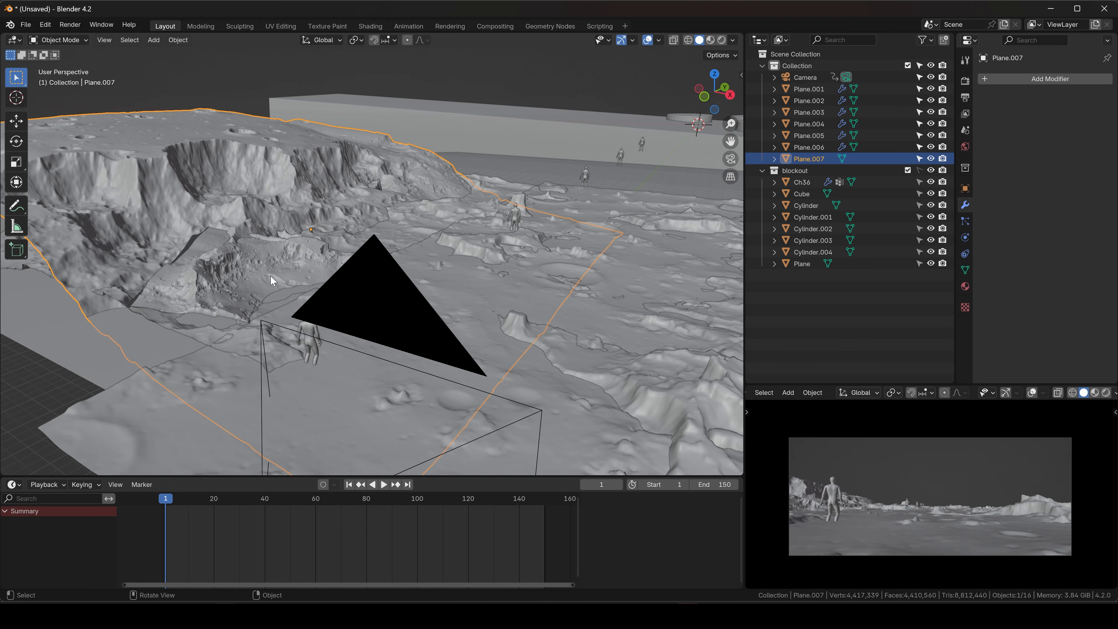
Duplicate the small crater terrain piece beside the cliff and place the copy within the ground plane, farther across the terrain
{"action": "left_click", "coordinate": [271, 276]}
{"action": "scroll", "coordinate": [235, 282], "scroll_direction": "down", "scroll_amount": 5}
{"action": "key", "text": "shift+d"}
{"action": "key", "text": "shift+z"}
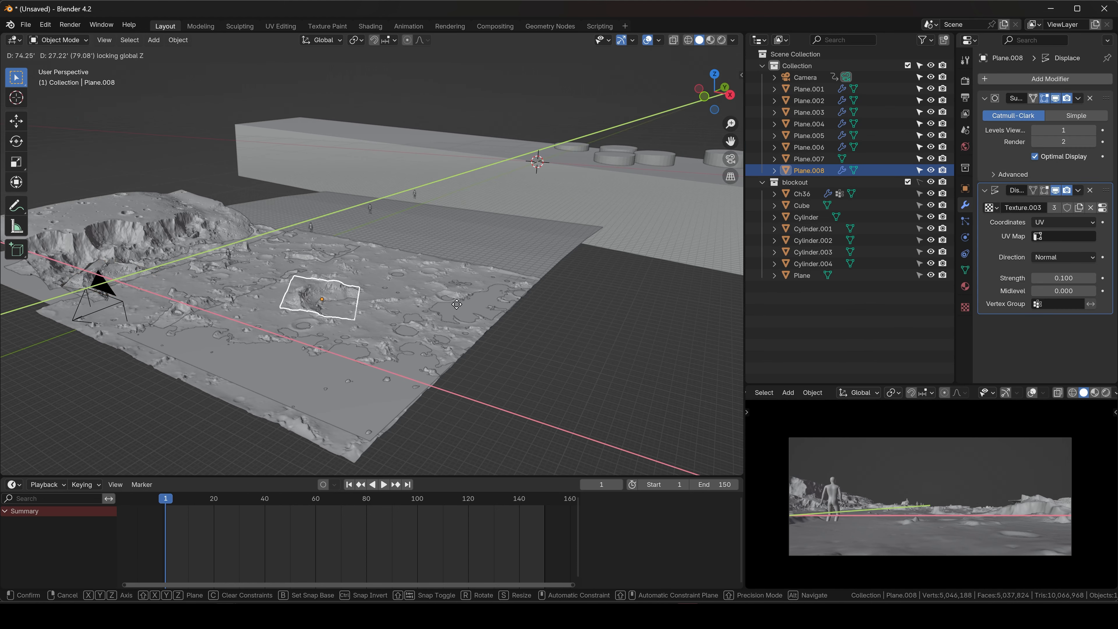
{"action": "left_click", "coordinate": [450, 292]}
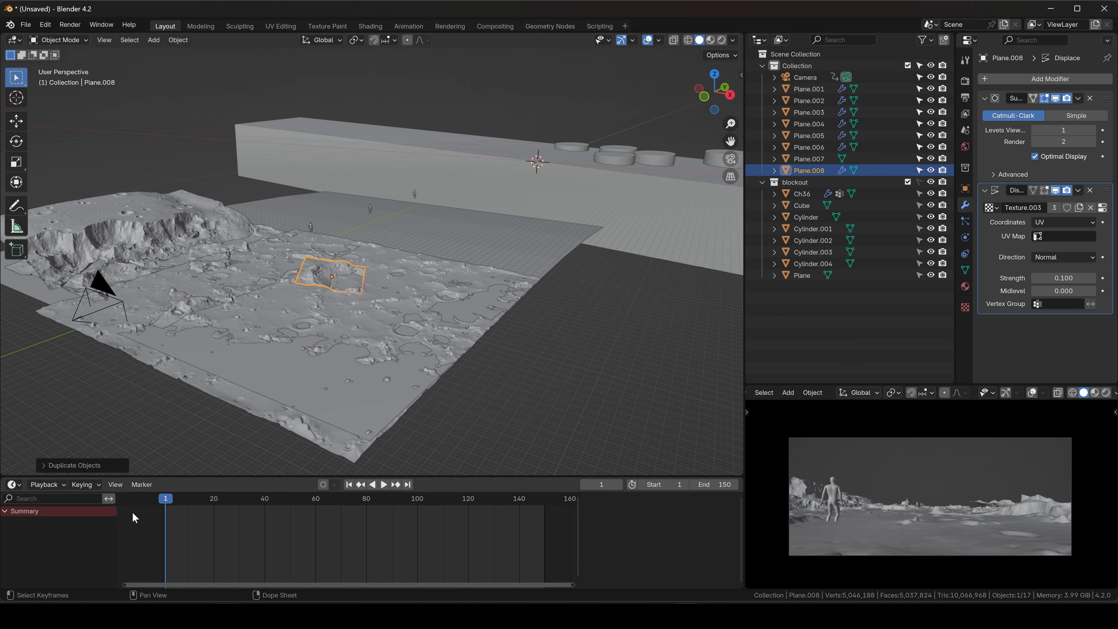
At frame 27, rotate the Plane.008 piece about -146° around Z, shift it in the camera view, and check its fit in nearby frames
{"action": "left_click_drag", "start_coordinate": [170, 501], "coordinate": [232, 500]}
{"action": "key", "text": "r"}
{"action": "key", "text": "z"}
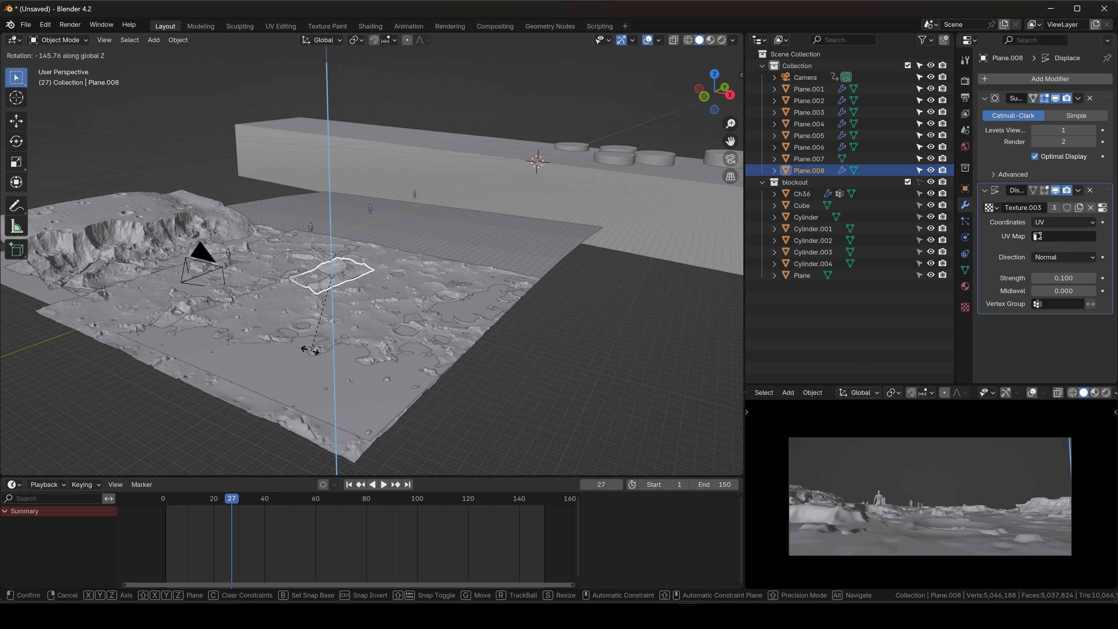
{"action": "left_click", "coordinate": [310, 346]}
{"action": "key", "text": "g"}
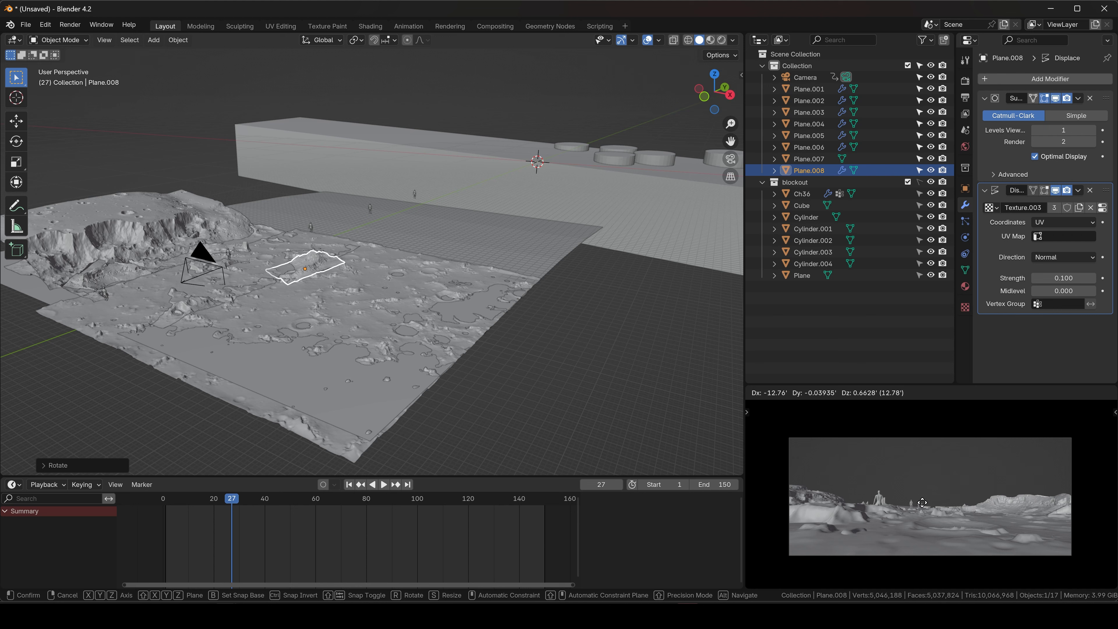
{"action": "left_click", "coordinate": [916, 502]}
{"action": "left_click_drag", "start_coordinate": [226, 497], "coordinate": [217, 496]}
{"action": "key", "text": "ctrl+z"}
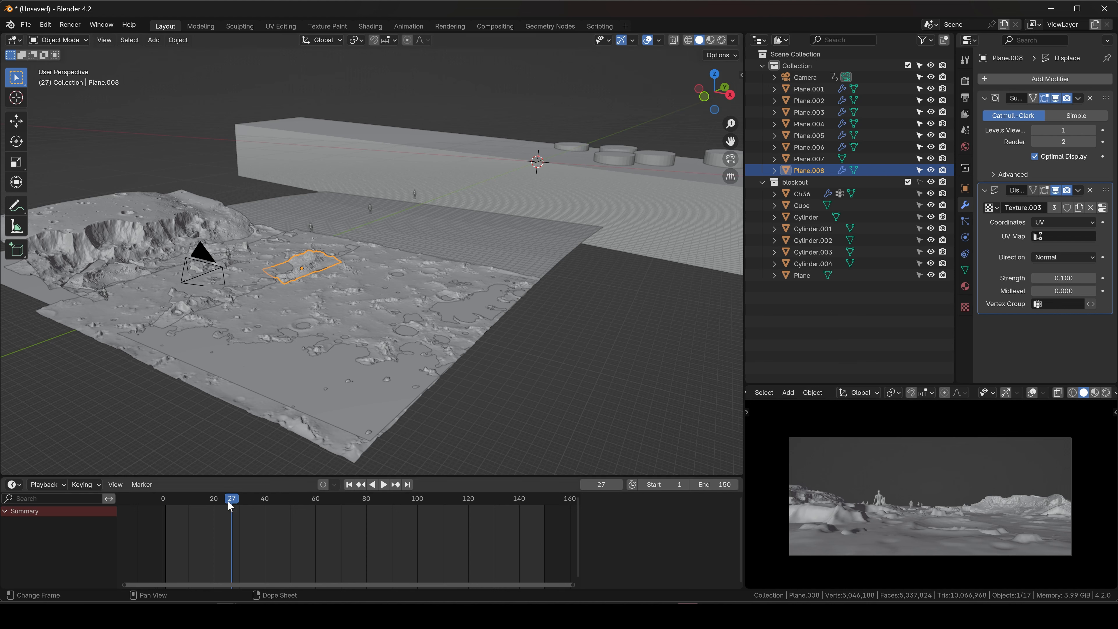
{"action": "mouse_move", "coordinate": [228, 502]}
{"action": "left_mouse_down"}
{"action": "mouse_move", "coordinate": [215, 500]}
{"action": "mouse_move", "coordinate": [295, 501]}
{"action": "mouse_move", "coordinate": [231, 502]}
{"action": "left_mouse_up"}
{"action": "key", "text": "space"}
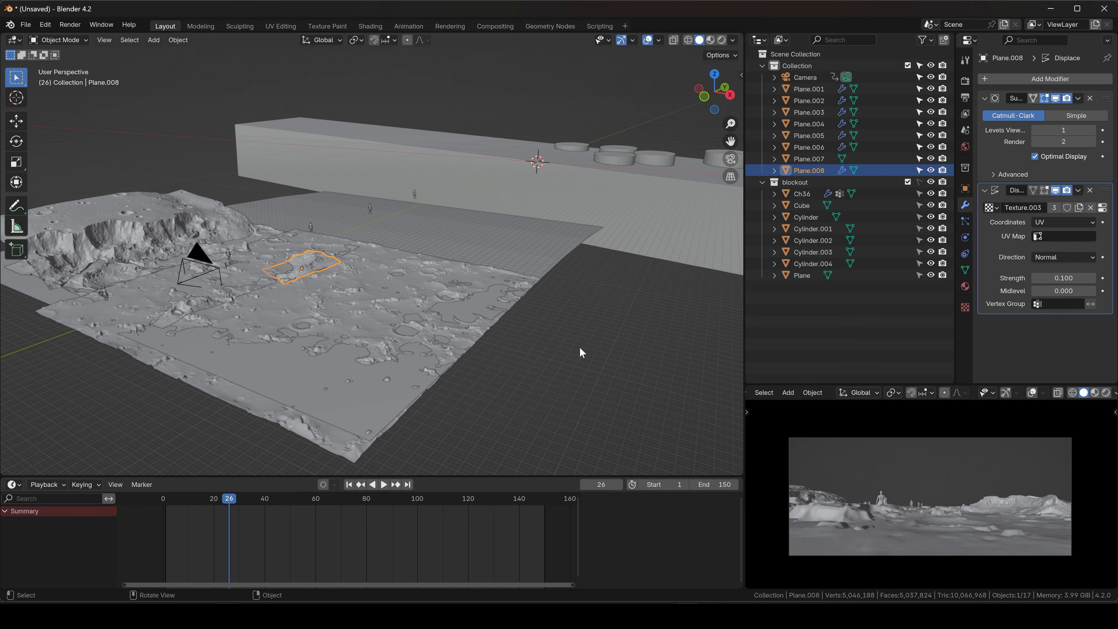
{"action": "scroll", "coordinate": [306, 254], "scroll_direction": "up", "scroll_amount": 4}
{"action": "key", "text": "ctrl+Tab"}
{"action": "left_click", "coordinate": [347, 276]}
{"action": "key", "text": "ctrl+Tab"}
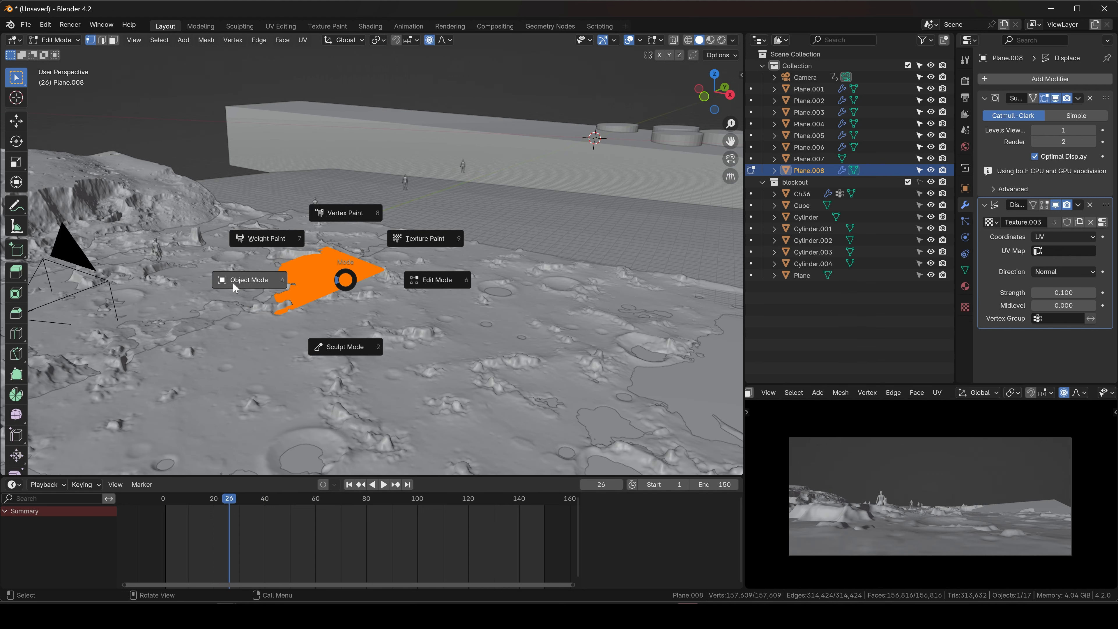
{"action": "left_click", "coordinate": [228, 275]}
Convert the Plane.008 piece to a mesh, applying its modifiers, and open it in Edit Mode framed in the view
{"action": "key", "text": "q"}
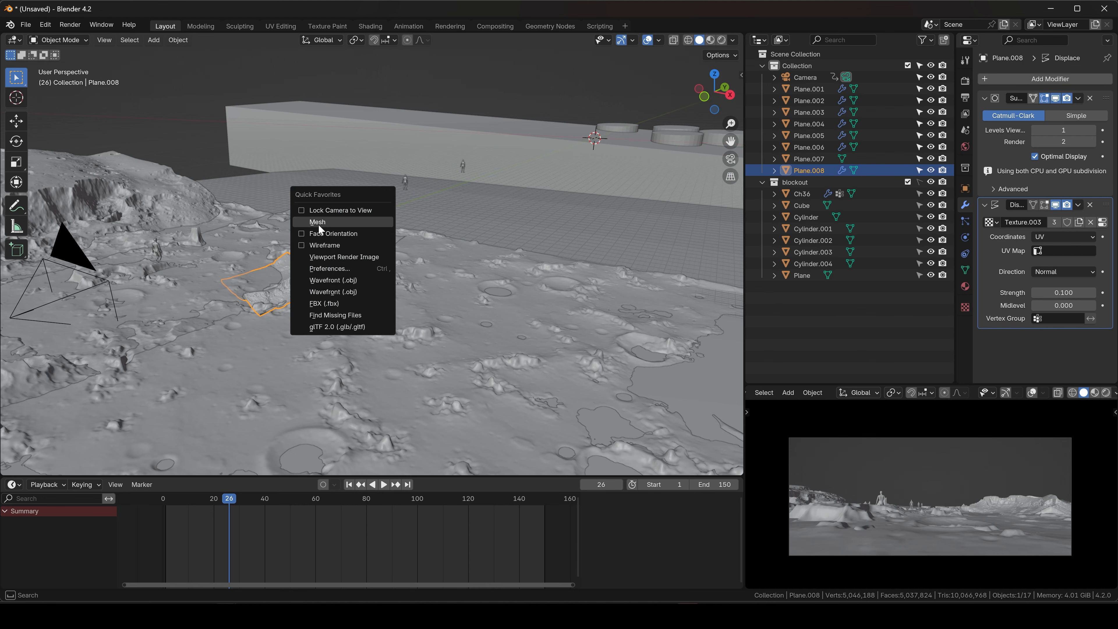
{"action": "left_click", "coordinate": [326, 219]}
{"action": "key", "text": "ctrl+Tab"}
{"action": "left_click", "coordinate": [400, 284]}
{"action": "key", "text": "KP_Decimal"}
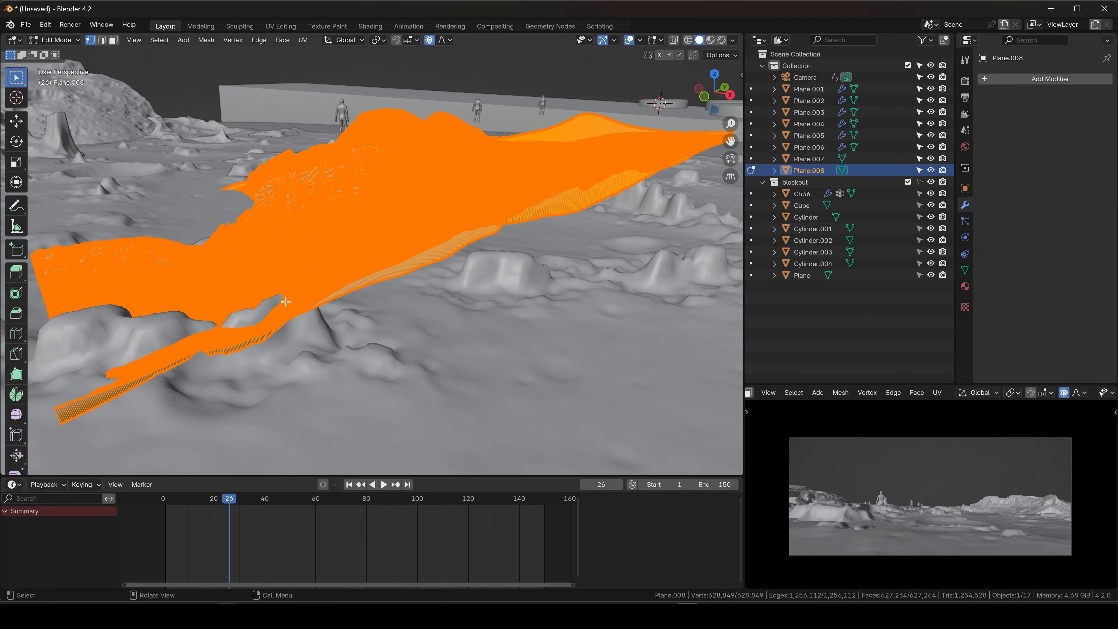
Select the end strip of Plane.008 and lower it into the ground with smooth proportional editing at a size of about 5.8'
{"action": "middle_click_drag", "start_coordinate": [286, 301], "coordinate": [466, 263]}
{"action": "left_click_drag", "start_coordinate": [581, 351], "coordinate": [581, 350]}
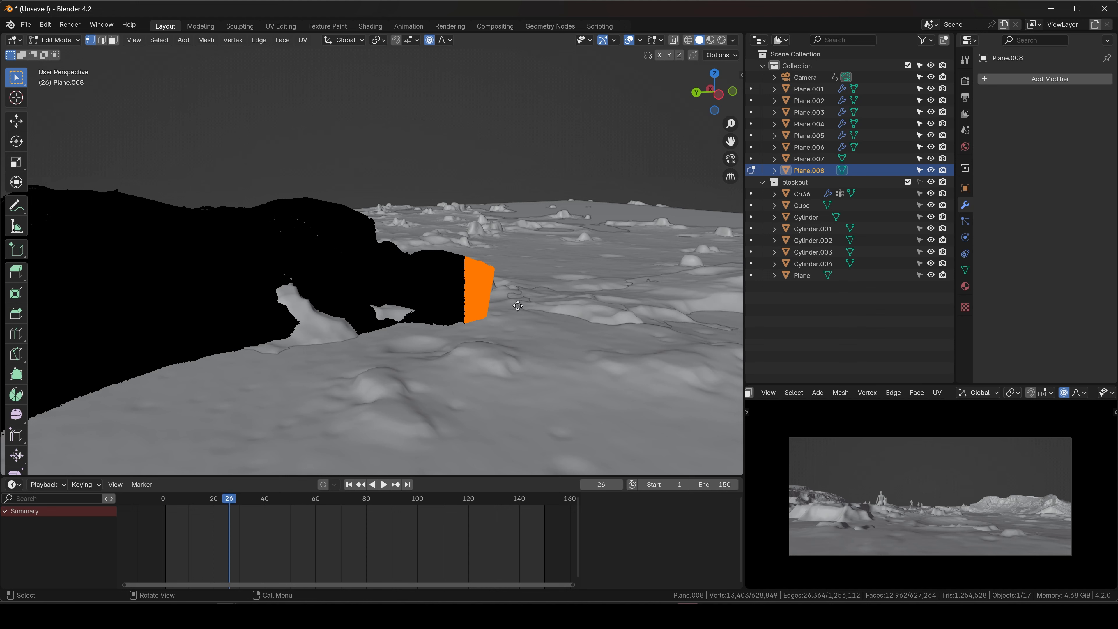
{"action": "key", "text": "g"}
{"action": "scroll", "coordinate": [518, 306], "scroll_direction": "up", "scroll_amount": 14}
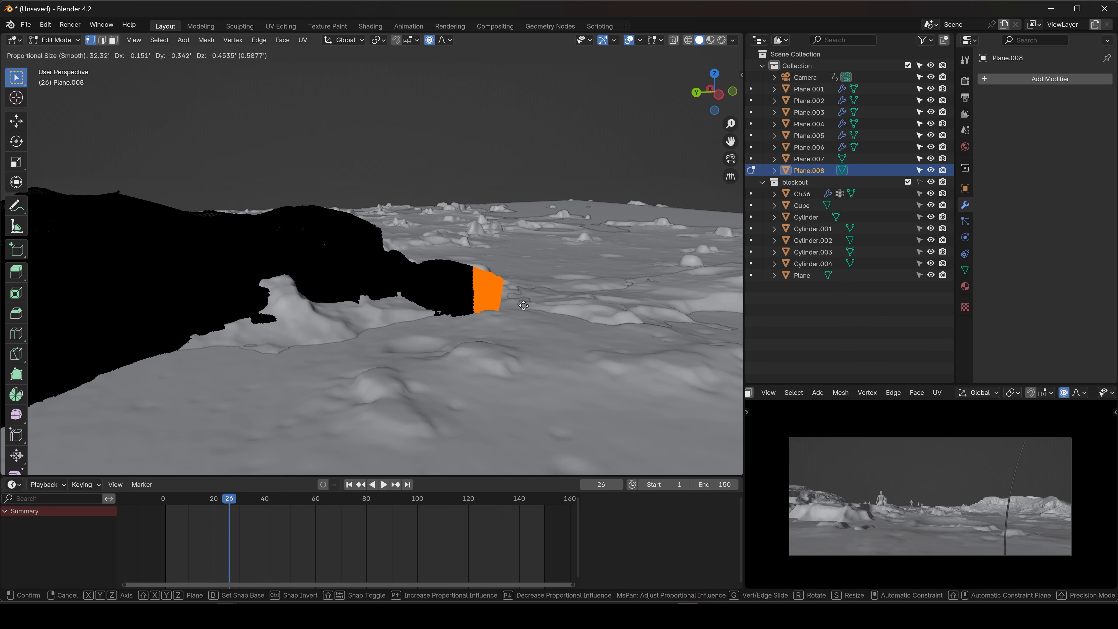
{"action": "scroll", "coordinate": [524, 305], "scroll_direction": "up", "scroll_amount": 14}
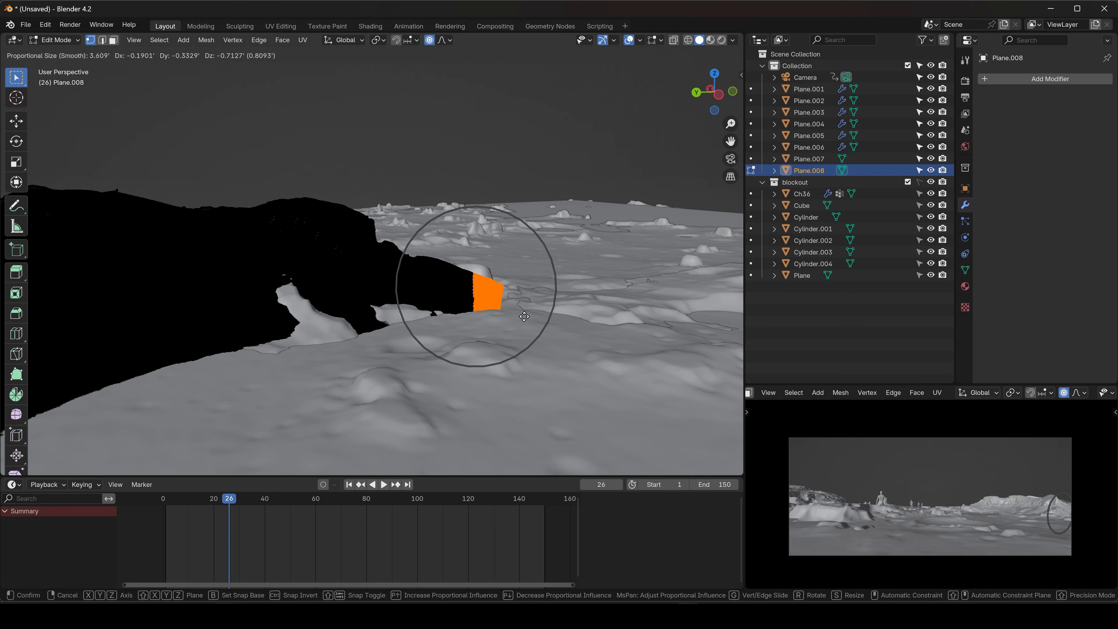
{"action": "scroll", "coordinate": [525, 332], "scroll_direction": "down", "scroll_amount": 5}
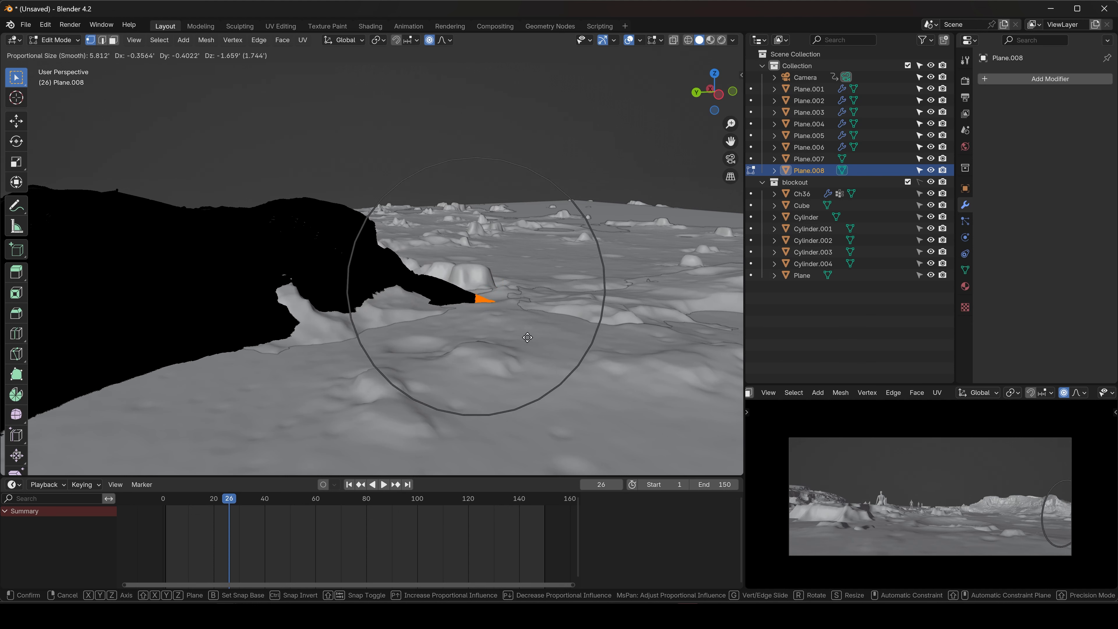
{"action": "left_click", "coordinate": [527, 338]}
Select the opposite end edge of Plane.008 and lower it into the ground with smooth proportional editing at a size of about 7.7'
{"action": "middle_click_drag", "start_coordinate": [524, 333], "coordinate": [339, 278]}
{"action": "left_click_drag", "start_coordinate": [307, 243], "coordinate": [396, 354]}
{"action": "mouse_move", "coordinate": [295, 220]}
{"action": "middle_mouse_down"}
{"action": "mouse_move", "coordinate": [330, 213]}
{"action": "mouse_move", "coordinate": [311, 225]}
{"action": "middle_mouse_up"}
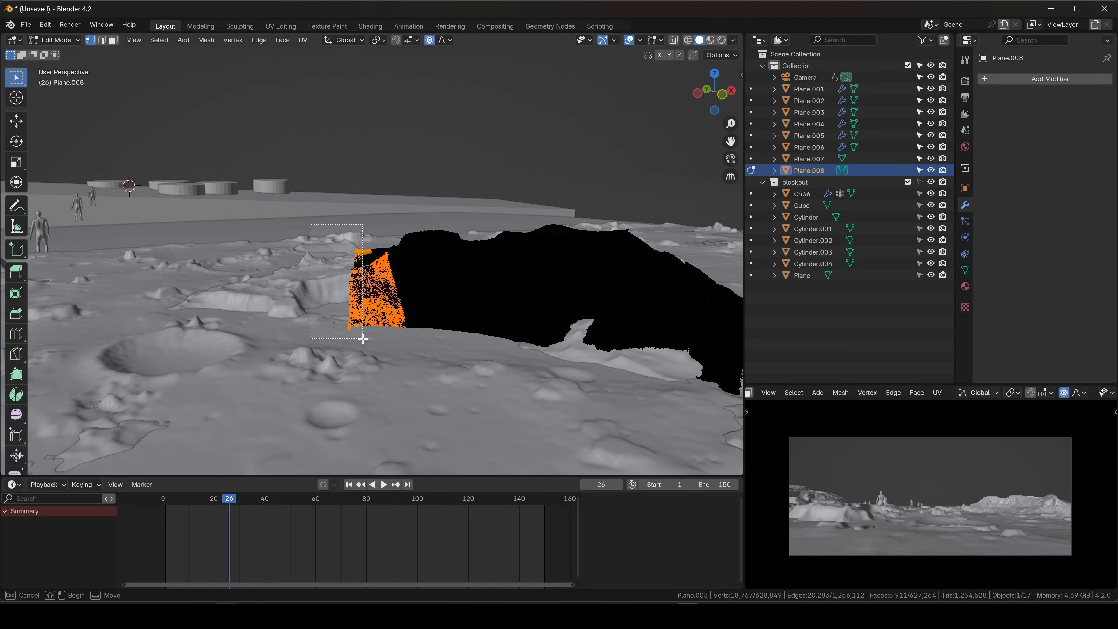
{"action": "left_click_drag", "start_coordinate": [363, 338], "coordinate": [363, 339]}
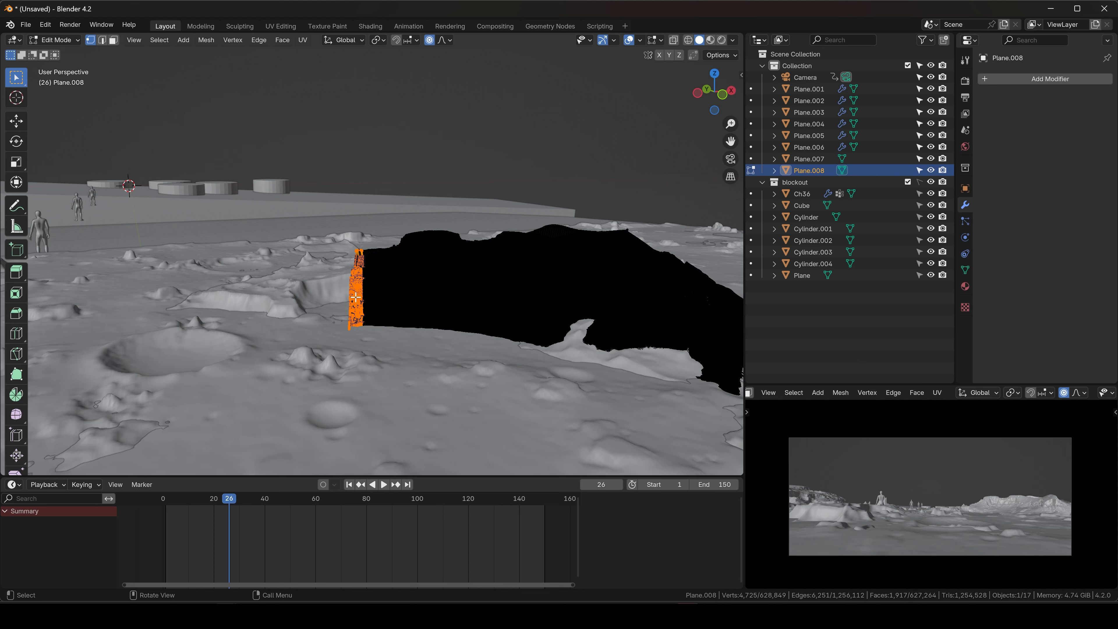
{"action": "key", "text": "g"}
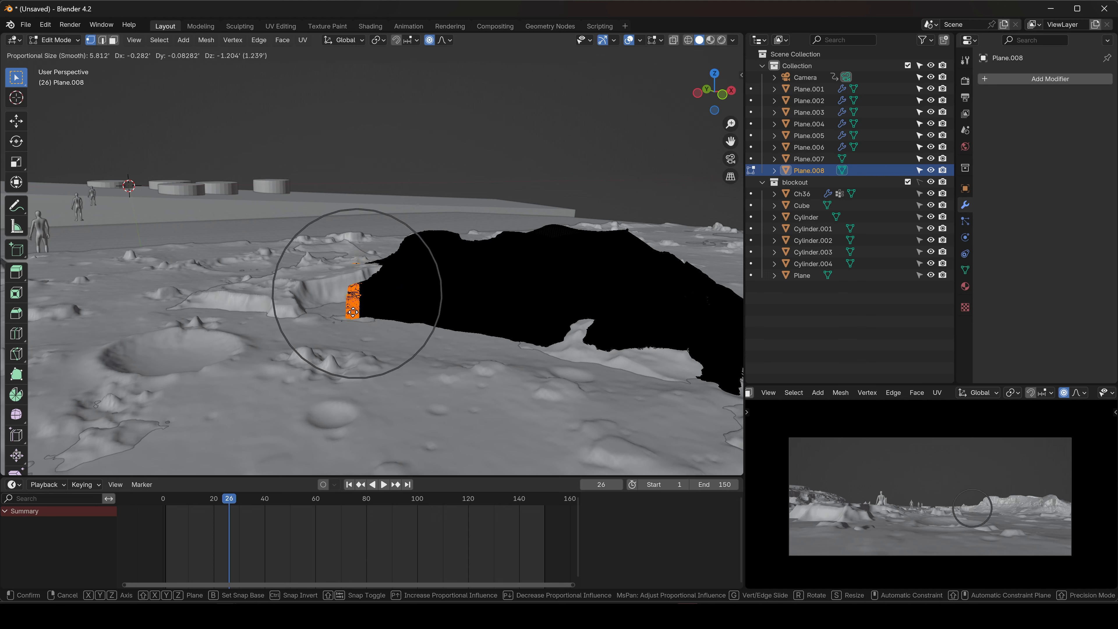
{"action": "scroll", "coordinate": [352, 312], "scroll_direction": "down", "scroll_amount": 5}
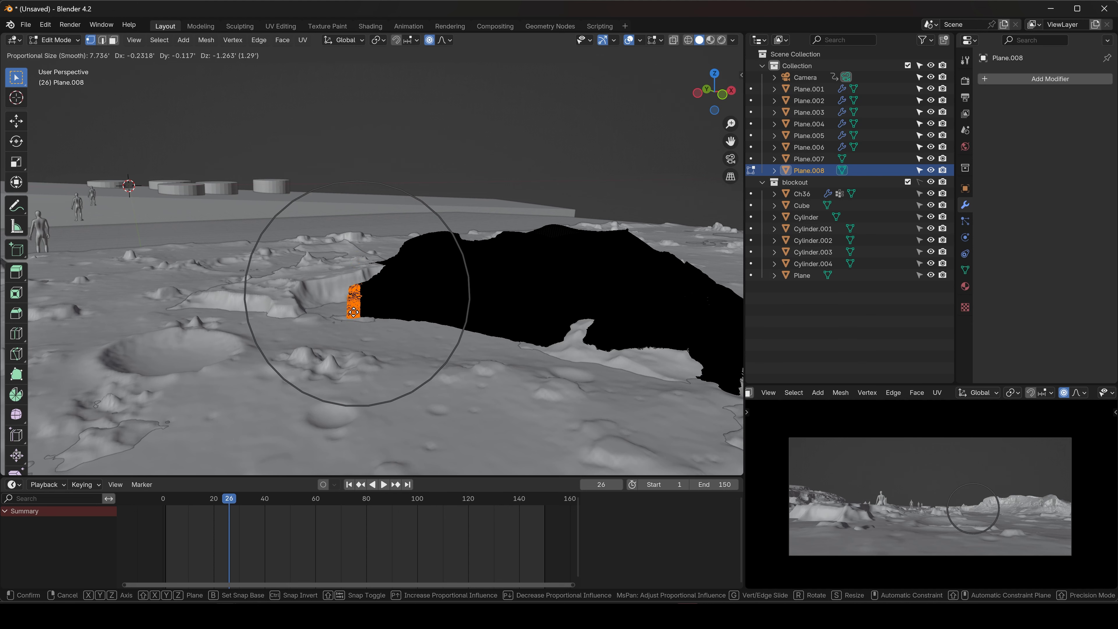
{"action": "left_click", "coordinate": [363, 331]}
Return to Object Mode, deselect the terrain, and scrub the animation back to frame 12 to check the camera view
{"action": "key", "text": "ctrl+Tab"}
{"action": "left_click", "coordinate": [243, 330]}
{"action": "left_click", "coordinate": [512, 151]}
{"action": "middle_click_drag", "start_coordinate": [547, 201], "coordinate": [546, 325]}
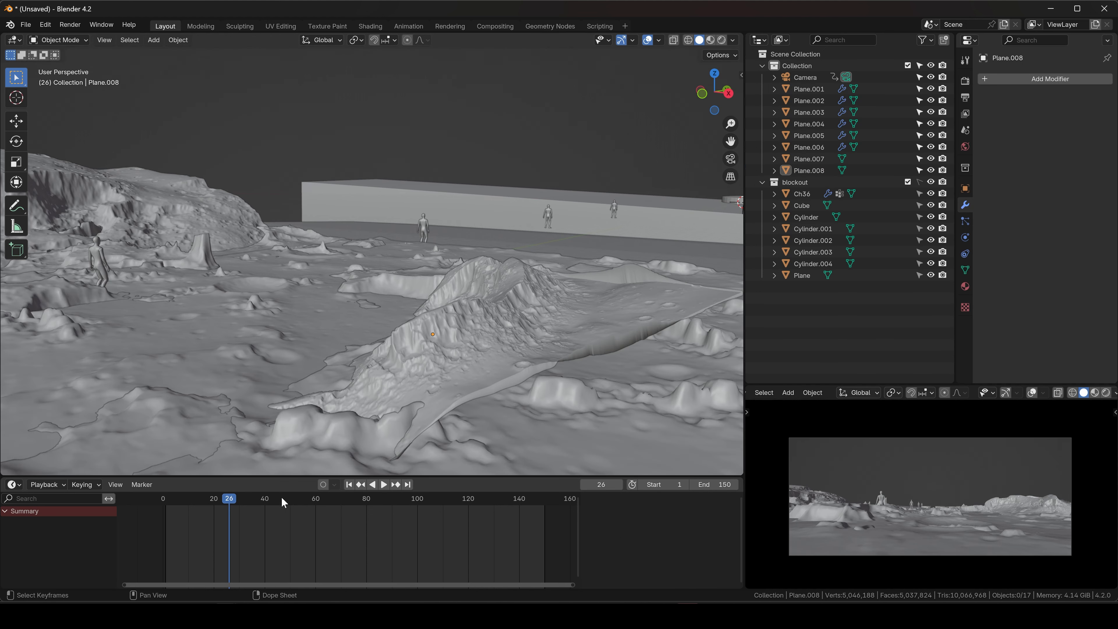
{"action": "left_click_drag", "start_coordinate": [230, 500], "coordinate": [192, 506]}
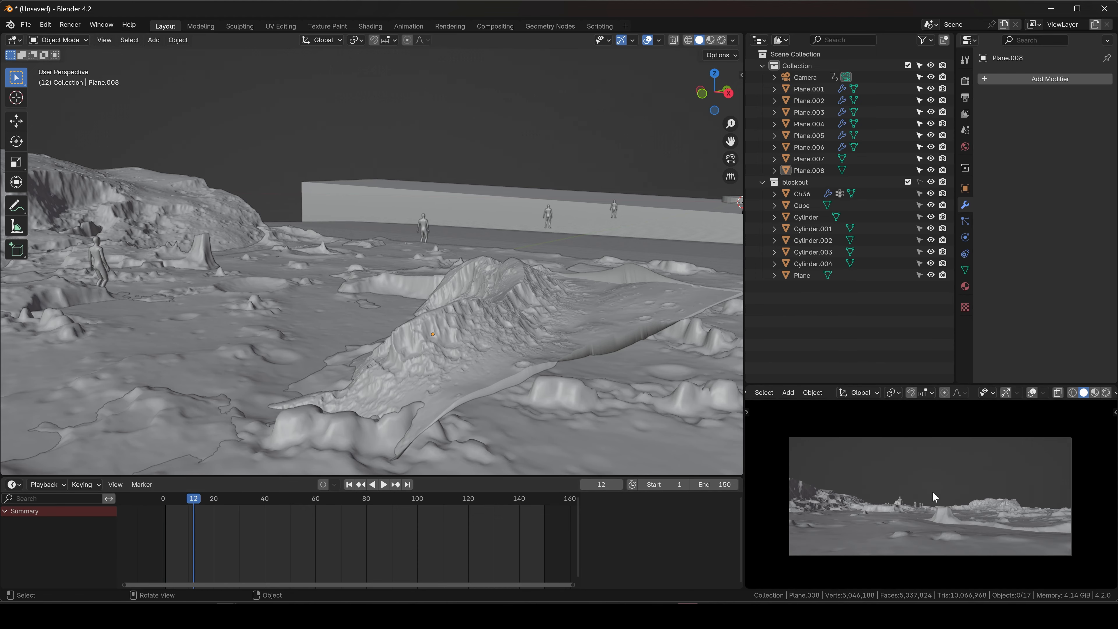
Duplicate the Plane.007 cliff terrain, move the copy to the opposite side of the camera path, and rotate it around Z to face the original
{"action": "middle_click_drag", "start_coordinate": [548, 317], "coordinate": [285, 312]}
{"action": "left_click", "coordinate": [581, 324]}
{"action": "left_click", "coordinate": [331, 275]}
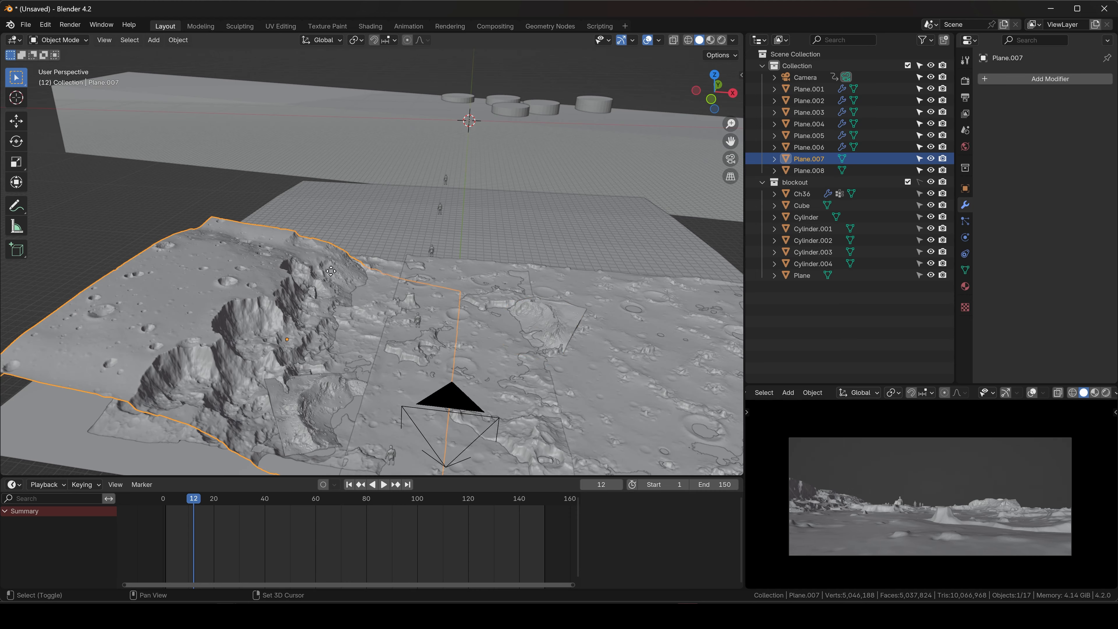
{"action": "key", "text": "shift+d"}
{"action": "key", "text": "y"}
{"action": "left_click", "coordinate": [581, 284]}
{"action": "key", "text": "r"}
{"action": "key", "text": "z"}
{"action": "left_click", "coordinate": [588, 291]}
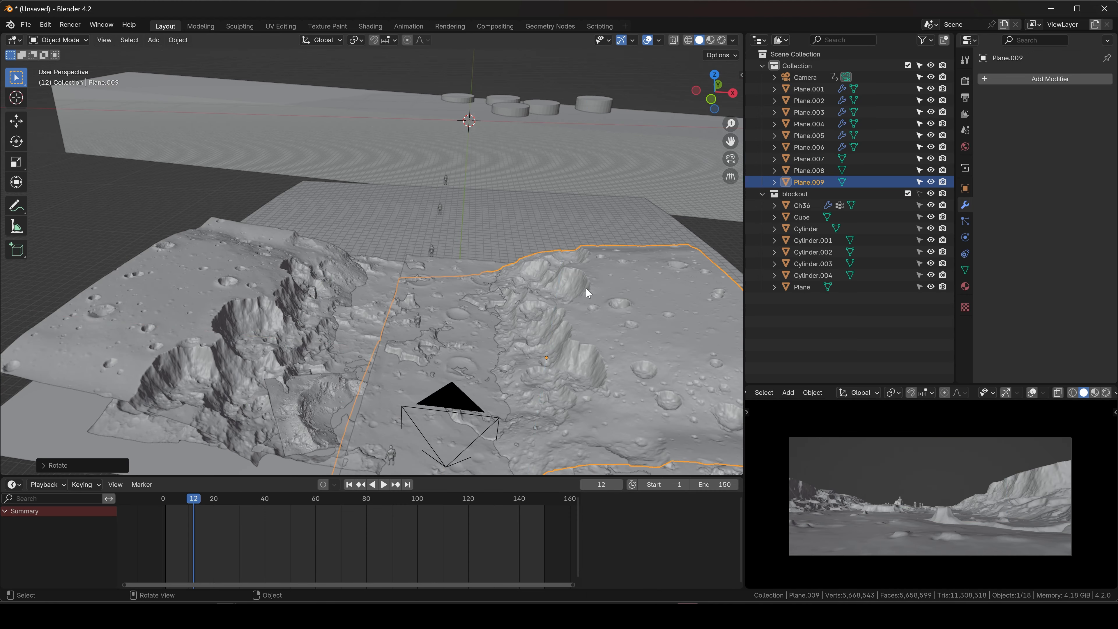
Move the Plane.009 cliff within the ground plane and turn it around Z to widen the valley in the camera view
{"action": "key", "text": "g"}
{"action": "key", "text": "shift+z"}
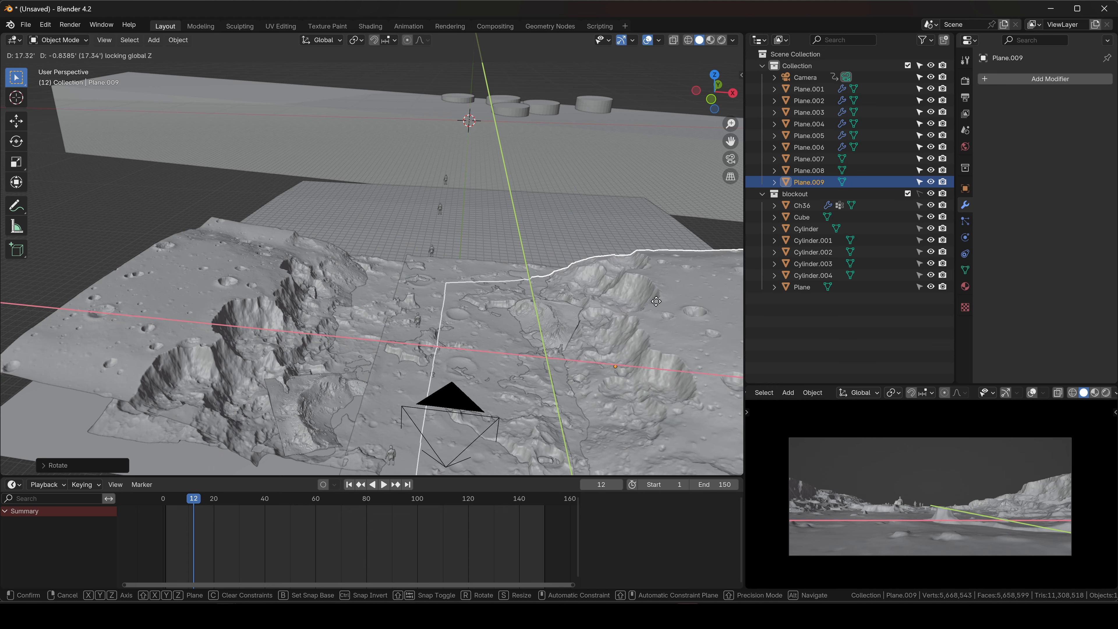
{"action": "left_click", "coordinate": [654, 252]}
{"action": "key", "text": "r"}
{"action": "key", "text": "z"}
{"action": "left_click", "coordinate": [695, 277]}
{"action": "key", "text": "g"}
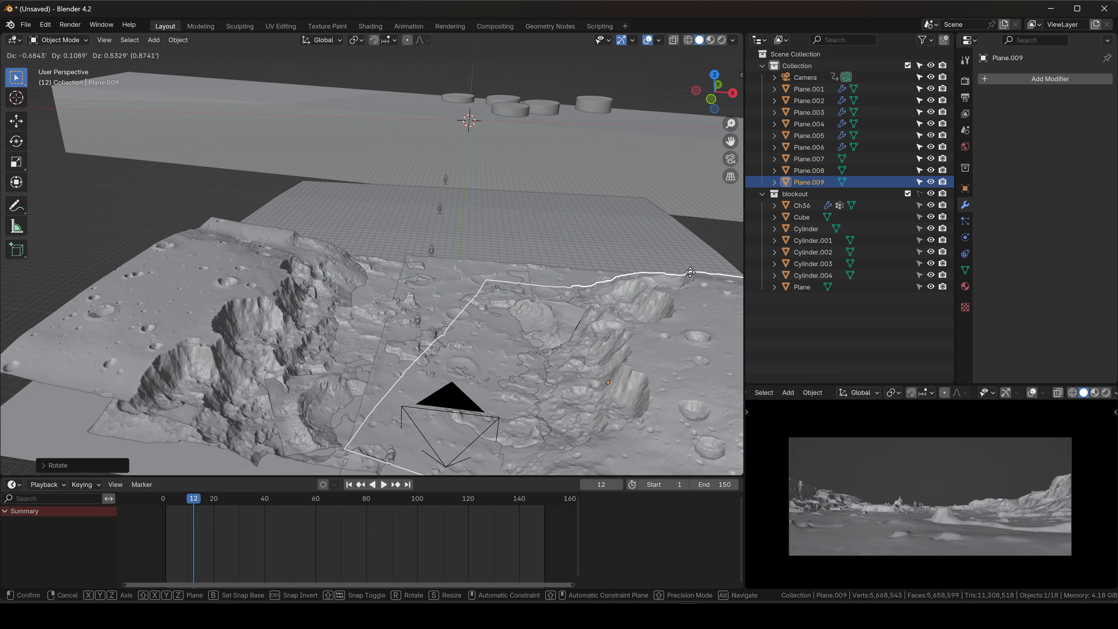
{"action": "key", "text": "shift+z"}
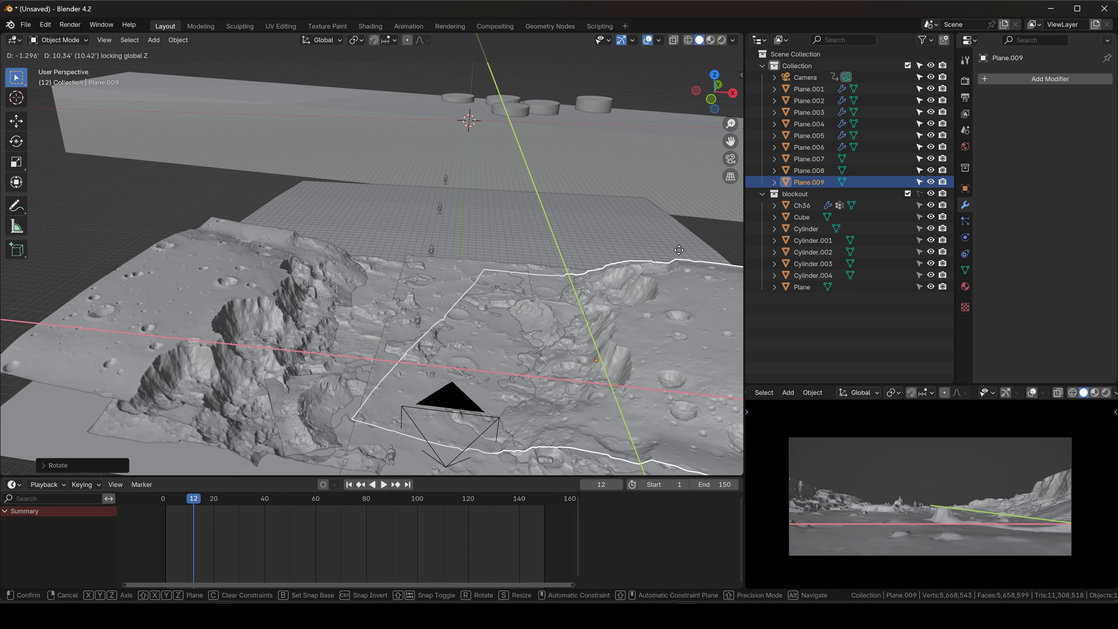
{"action": "left_click", "coordinate": [674, 258]}
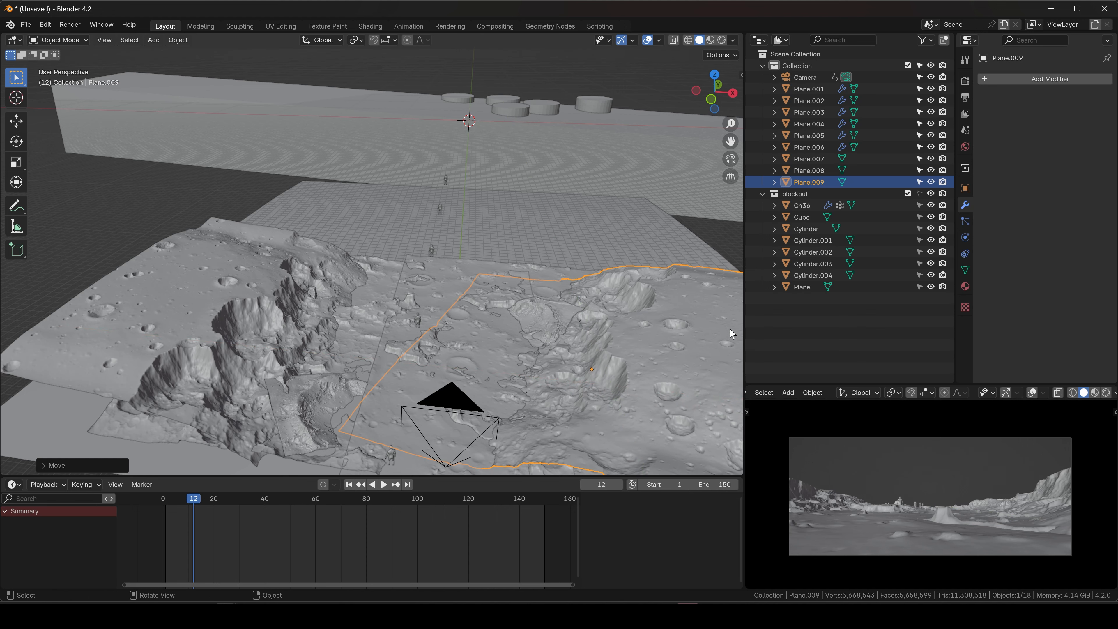
Return to frame 1 and move the Plane.009 cliff about -10.7' along Y to fill the camera view's edge
{"action": "left_click", "coordinate": [348, 484]}
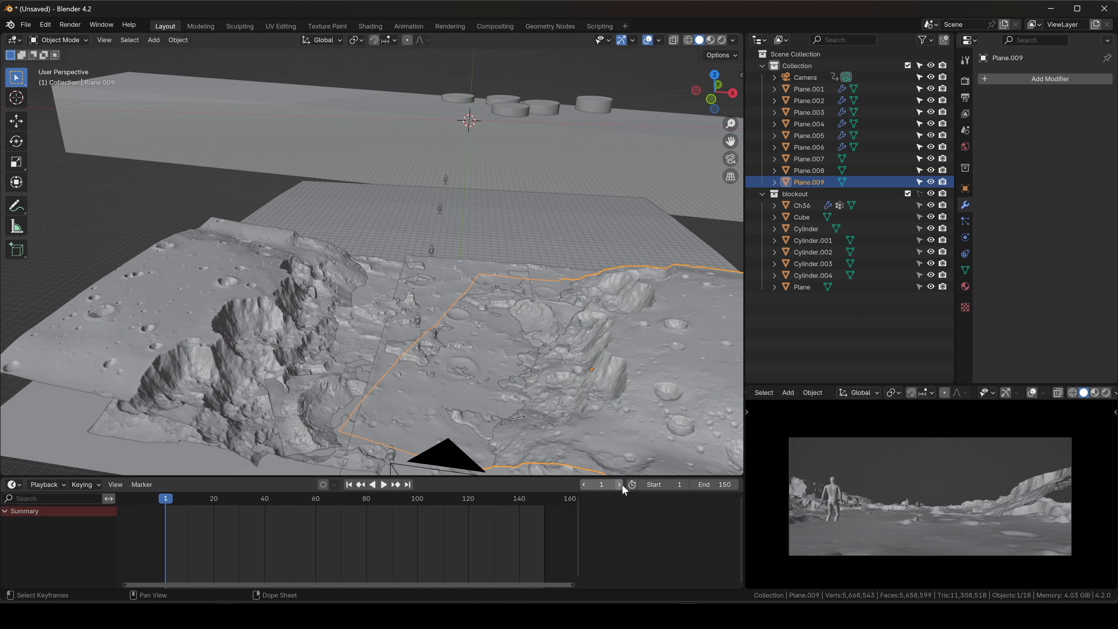
{"action": "scroll", "coordinate": [518, 339], "scroll_direction": "down", "scroll_amount": 3}
{"action": "middle_click_drag", "start_coordinate": [490, 313], "coordinate": [560, 277]}
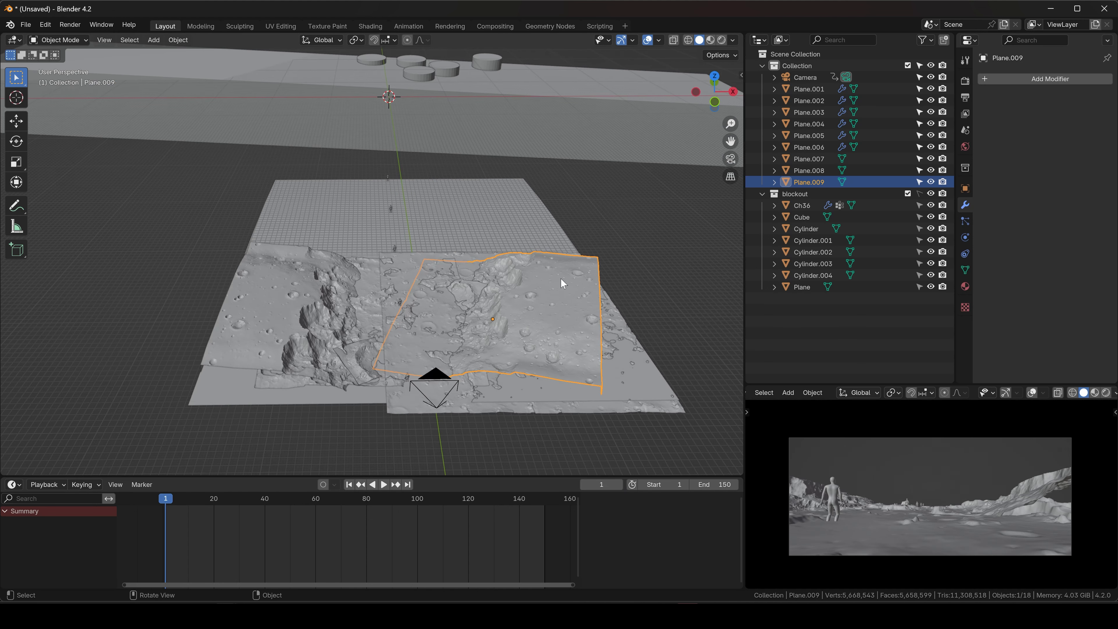
{"action": "key", "text": "g"}
{"action": "key", "text": "y"}
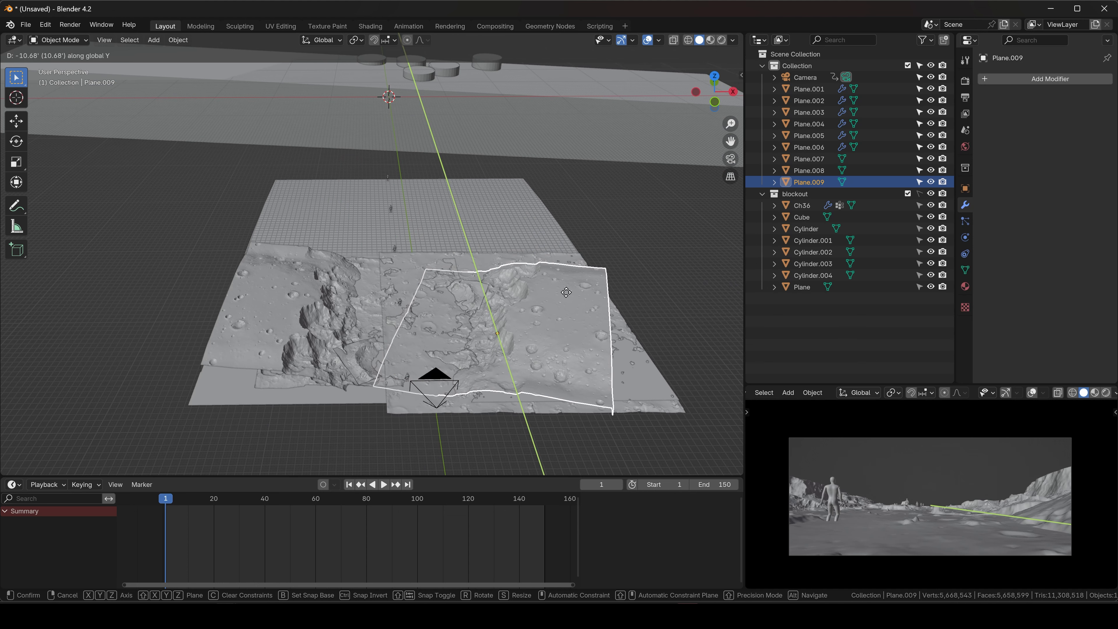
{"action": "left_click", "coordinate": [566, 292]}
Select the Plane.008 crater piece and move it slightly within the ground plane against the foot of the Plane.009 cliff
{"action": "scroll", "coordinate": [489, 262], "scroll_direction": "up", "scroll_amount": 3}
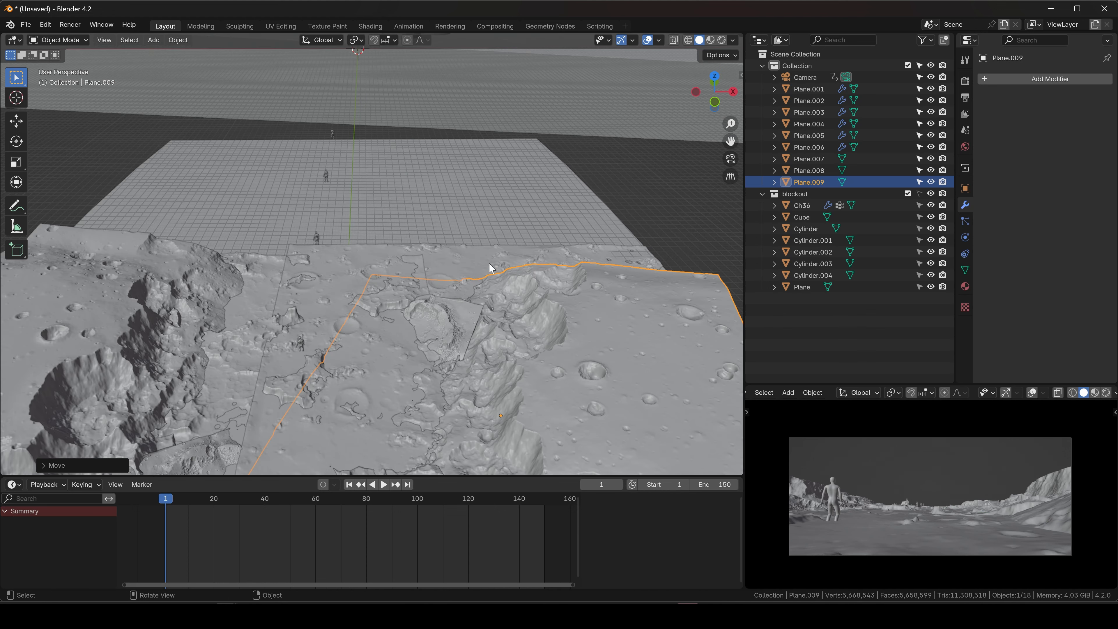
{"action": "left_click", "coordinate": [471, 309]}
{"action": "key", "text": "g"}
{"action": "key", "text": "shift+z"}
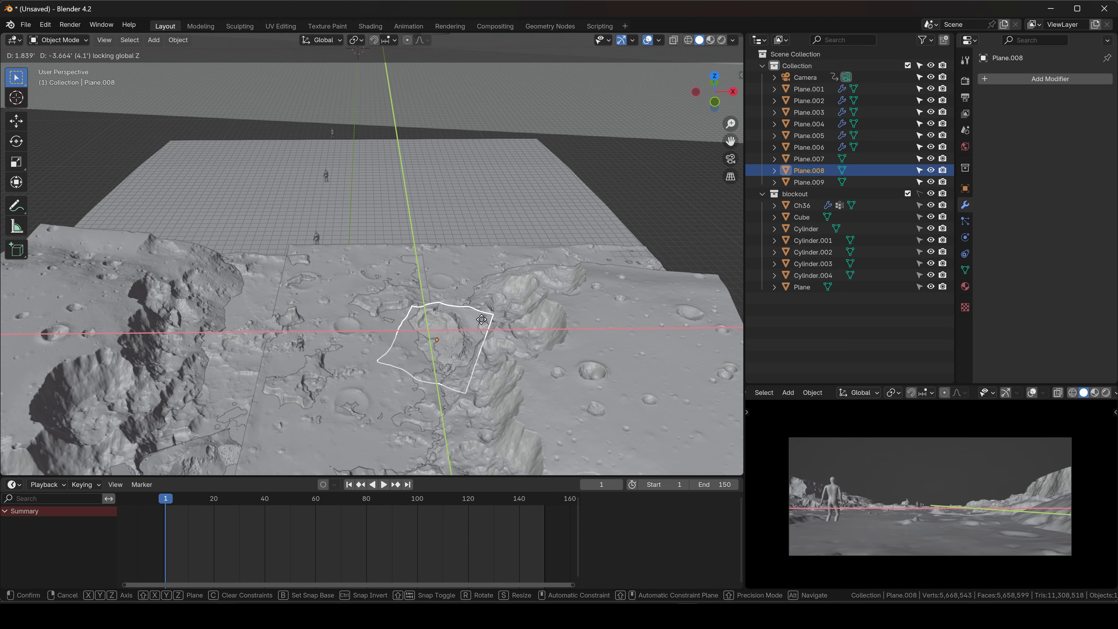
{"action": "left_click", "coordinate": [480, 329]}
{"action": "middle_click_drag", "start_coordinate": [455, 384], "coordinate": [483, 322]}
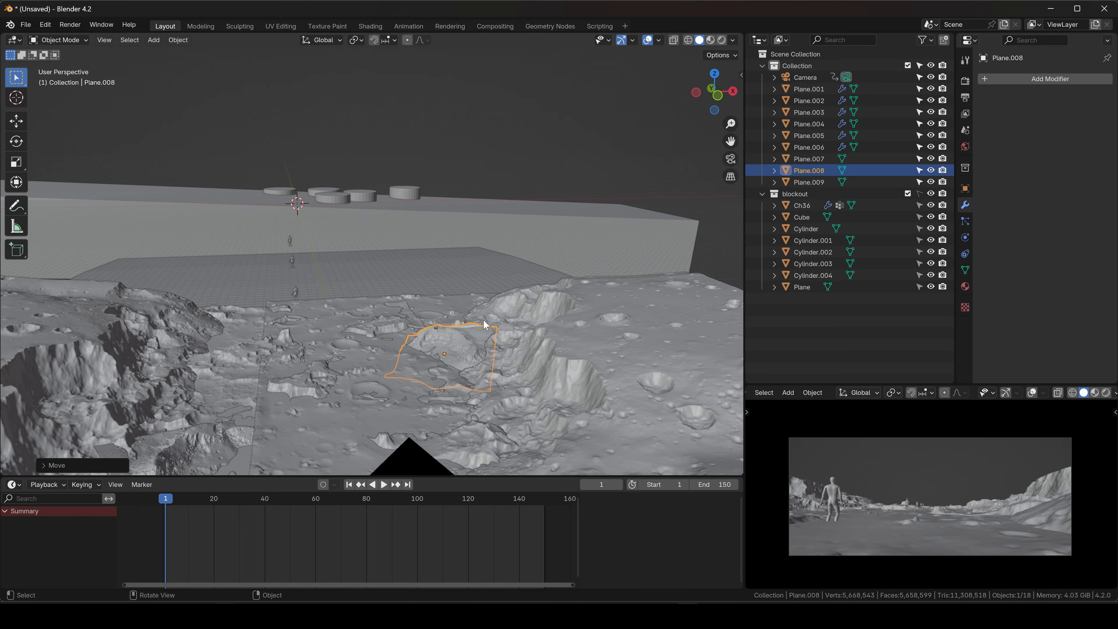
Play the animation through the camera view, return to frame 1, and inspect where the terrain still leaves the ground uncovered
{"action": "key", "text": "space"}
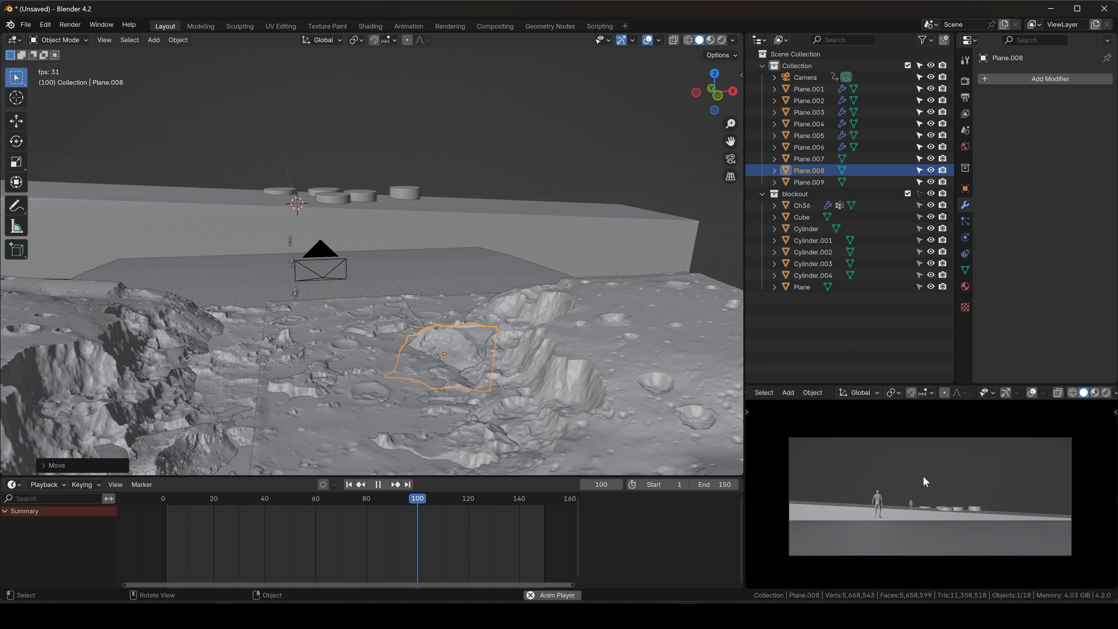
{"action": "key", "text": "space"}
{"action": "left_click", "coordinate": [347, 485]}
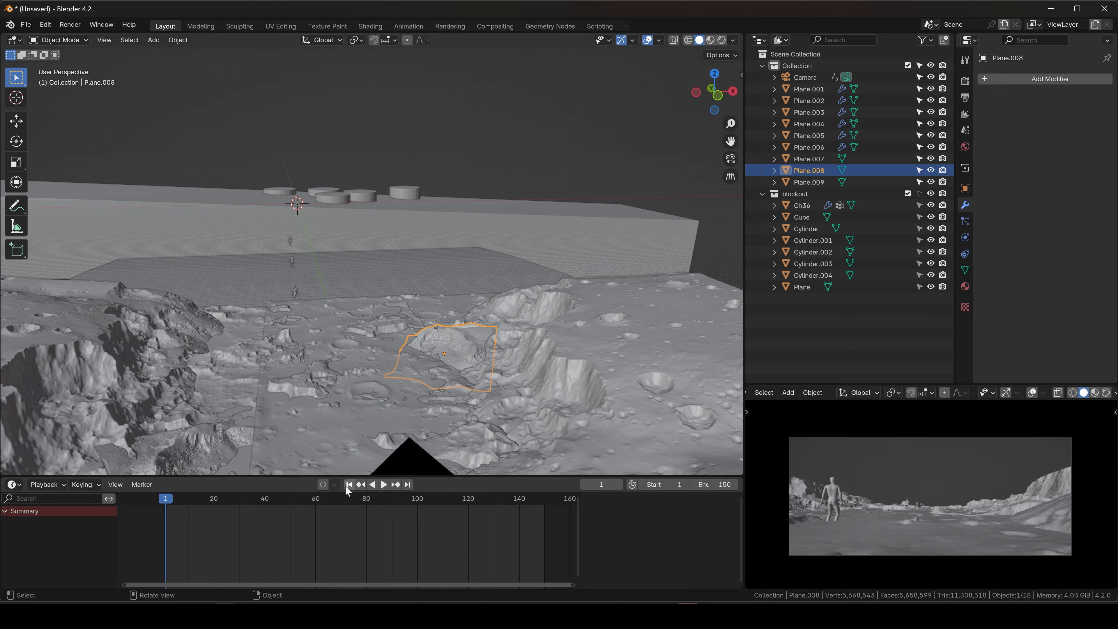
{"action": "key", "text": "space"}
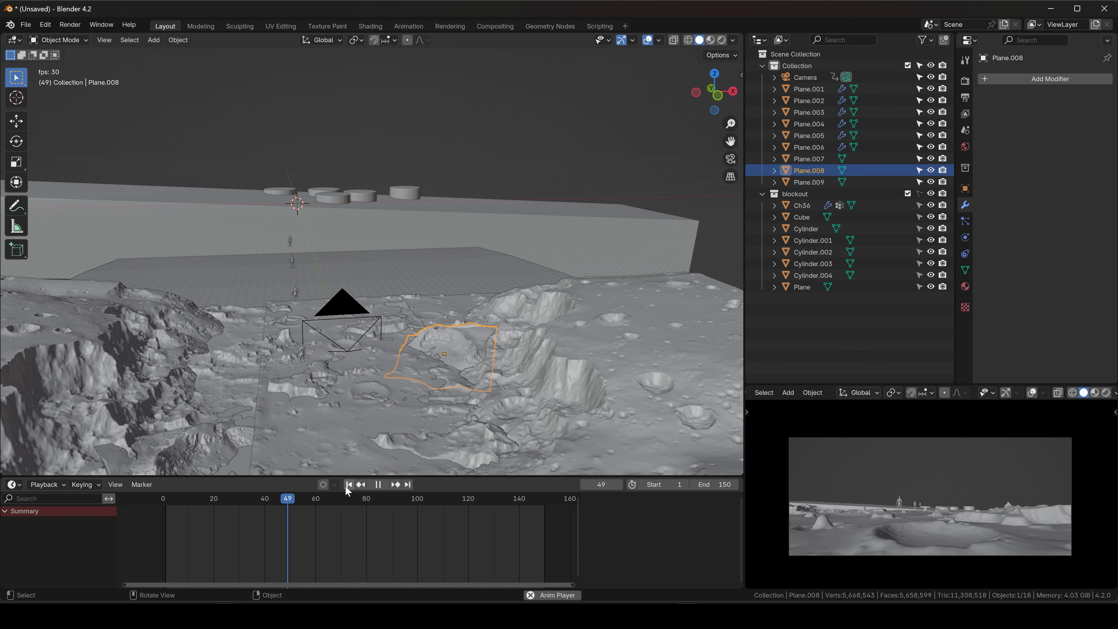
{"action": "key", "text": "space"}
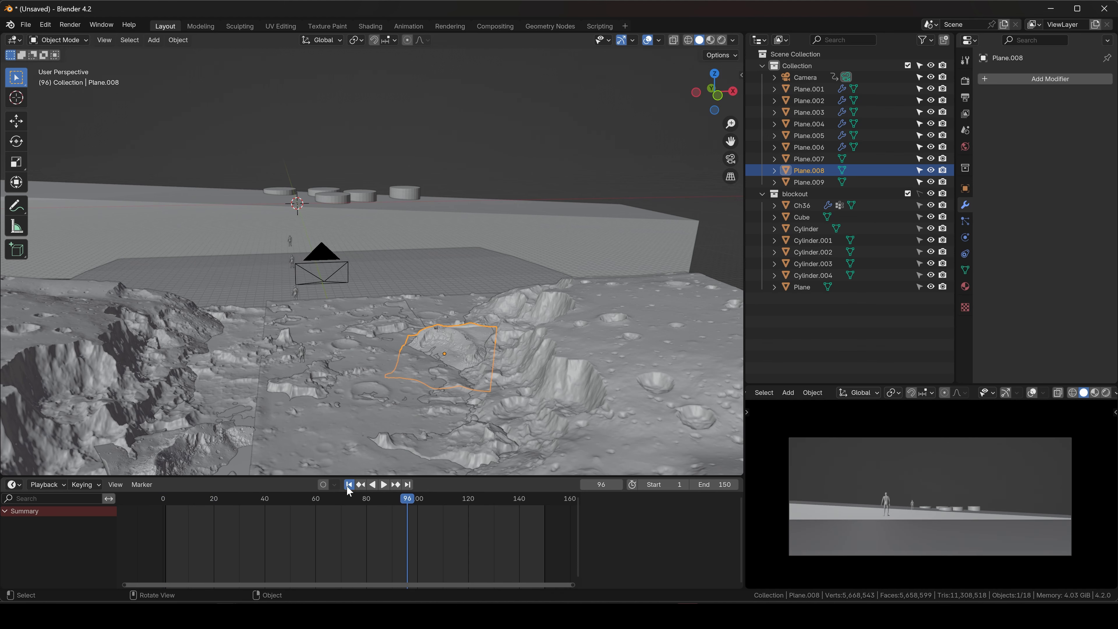
{"action": "left_click", "coordinate": [348, 484]}
{"action": "middle_click_drag", "start_coordinate": [407, 361], "coordinate": [389, 267]}
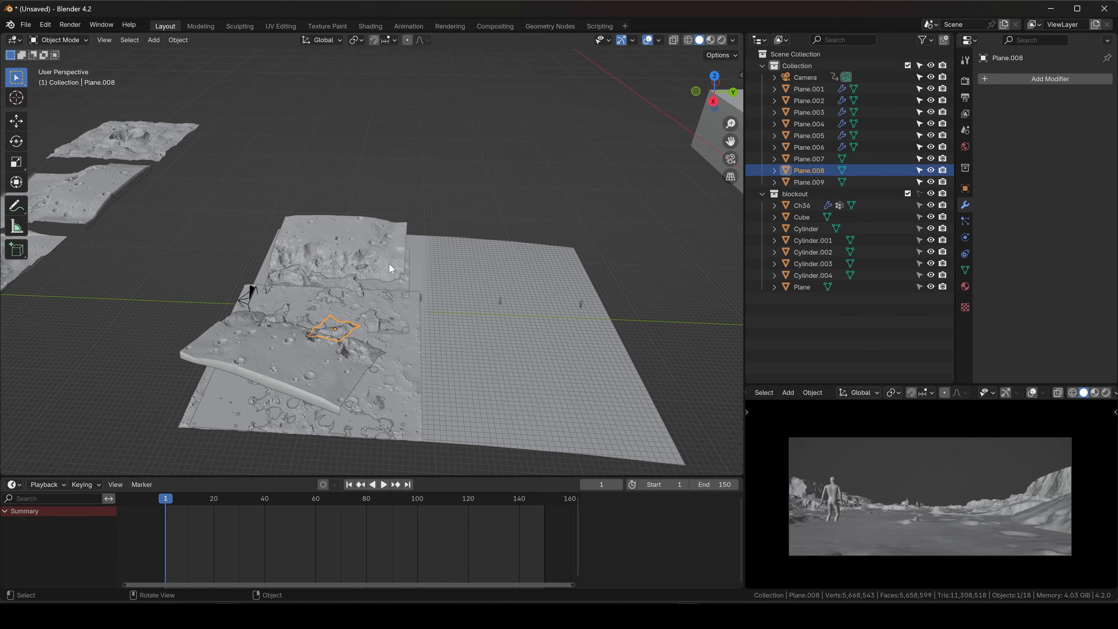
{"action": "middle_click_drag", "start_coordinate": [490, 250], "coordinate": [418, 258], "text": "shift"}
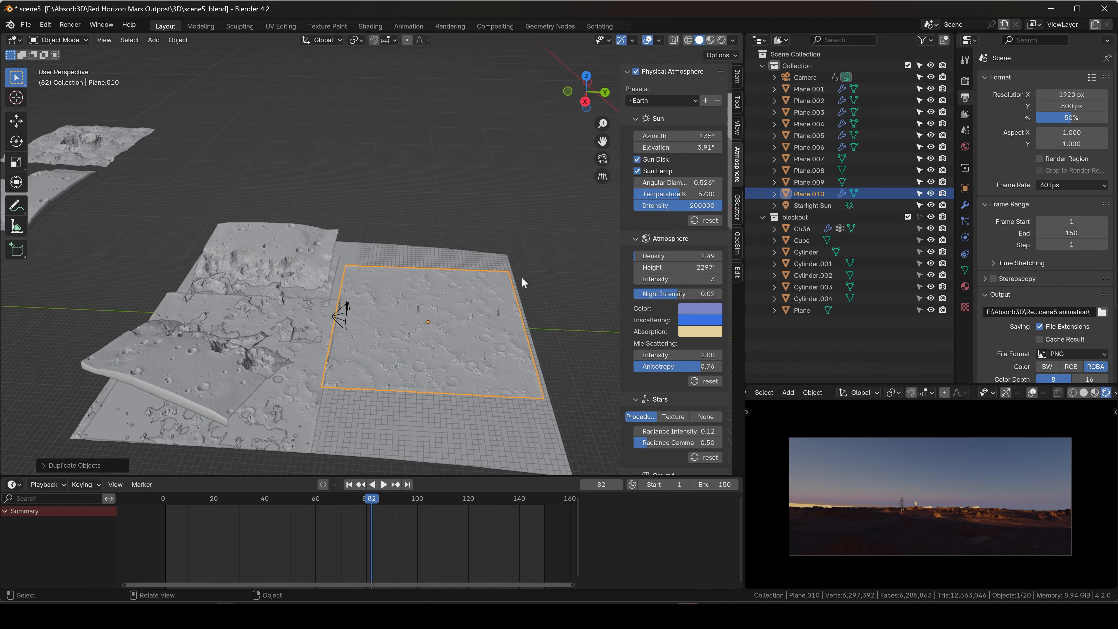
Add a Simple Deform modifier to the Plane.010 terrain, set it to Bend around Z, and reset the object's origin
{"action": "left_click", "coordinate": [965, 205]}
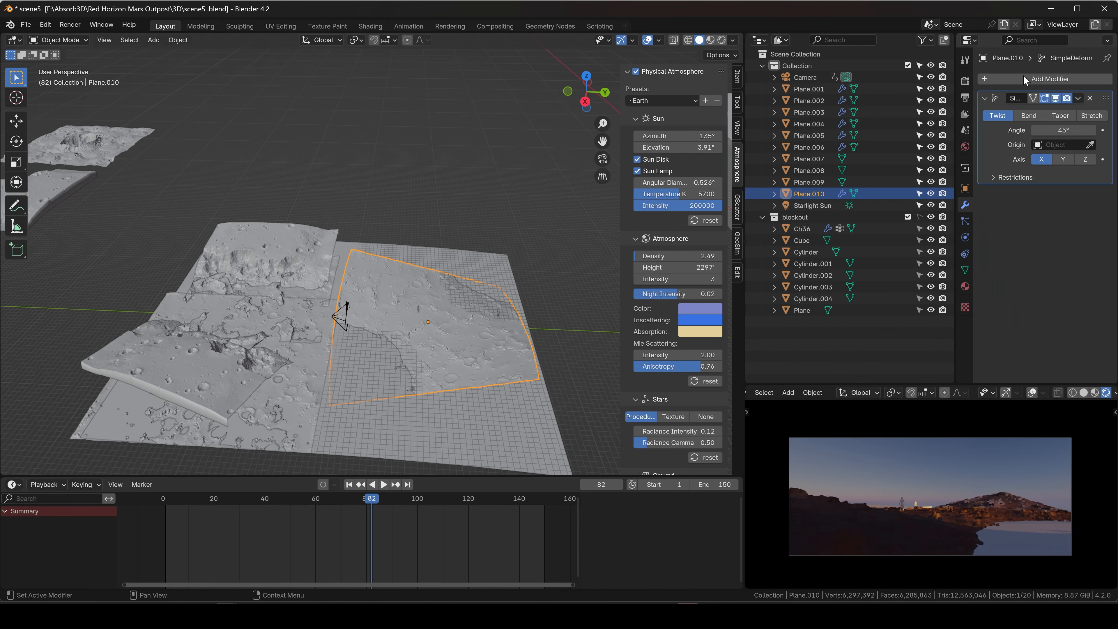
{"action": "left_click", "coordinate": [1029, 116]}
{"action": "left_click", "coordinate": [1066, 160]}
{"action": "left_click", "coordinate": [1084, 160]}
{"action": "key", "text": "ctrl+a"}
{"action": "left_click", "coordinate": [479, 268]}
{"action": "right_click", "coordinate": [479, 268]}
{"action": "mouse_move", "coordinate": [460, 320]}
{"action": "left_click", "coordinate": [539, 331]}
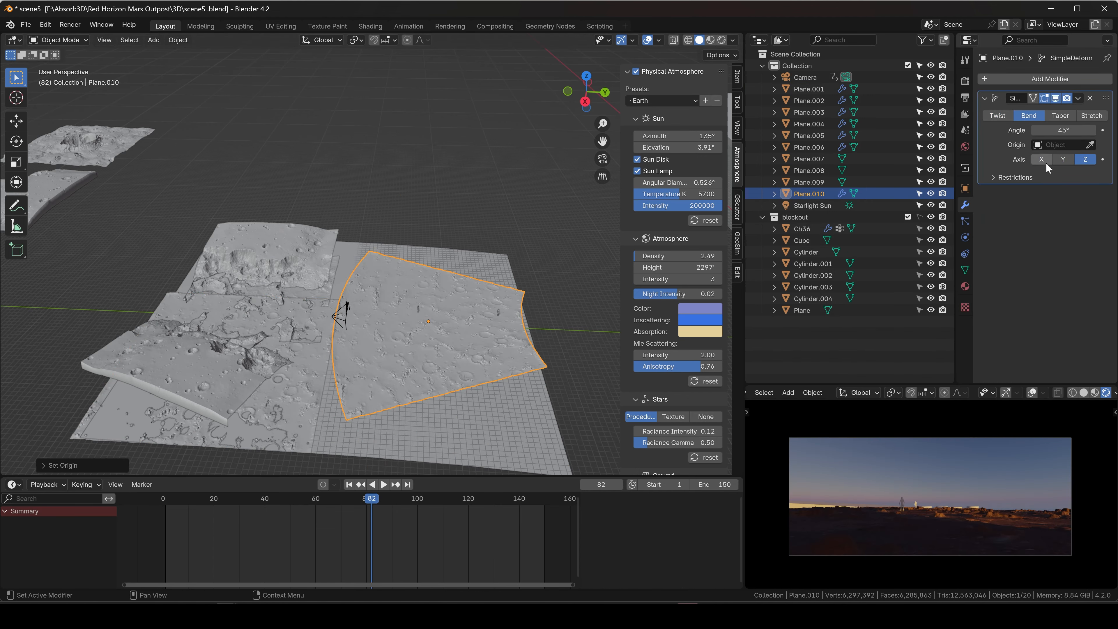
Switch the bend axis of Plane.010 to Y, try a different bend angle, and undo that angle change
{"action": "left_click", "coordinate": [1063, 160]}
{"action": "middle_click_drag", "start_coordinate": [374, 264], "coordinate": [476, 229]}
{"action": "left_click_drag", "start_coordinate": [1063, 131], "coordinate": [1025, 130]}
{"action": "key", "text": "ctrl+z"}
{"action": "middle_click_drag", "start_coordinate": [369, 234], "coordinate": [271, 270]}
Add an Empty and assign it as the origin object of Plane.010's Simple Deform modifier
{"action": "key", "text": "shift+a"}
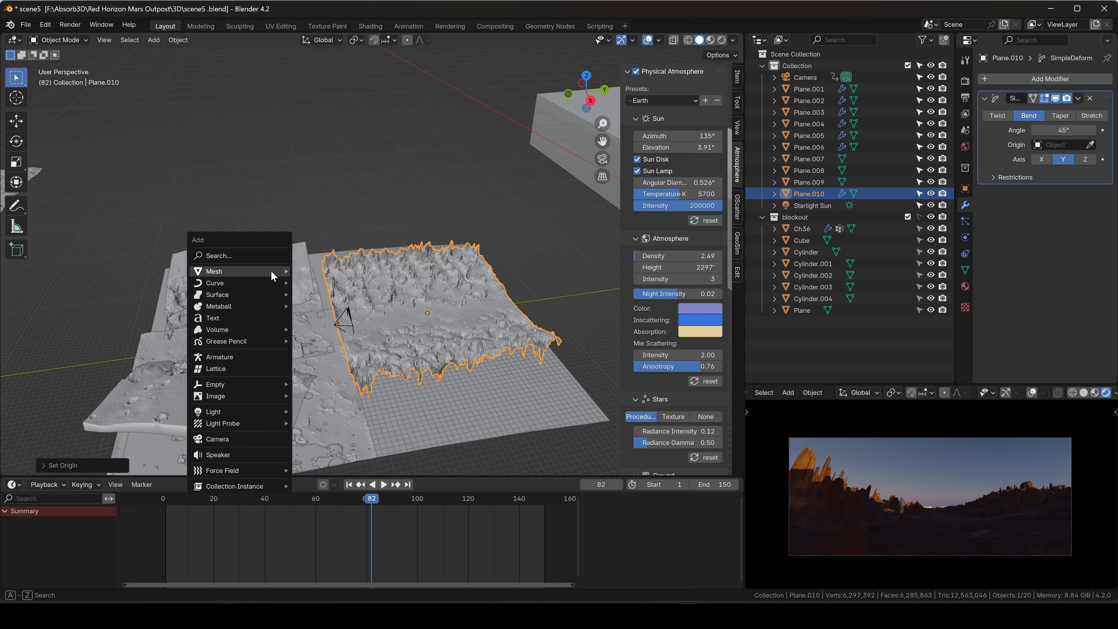
{"action": "mouse_move", "coordinate": [215, 383]}
{"action": "left_click", "coordinate": [326, 384]}
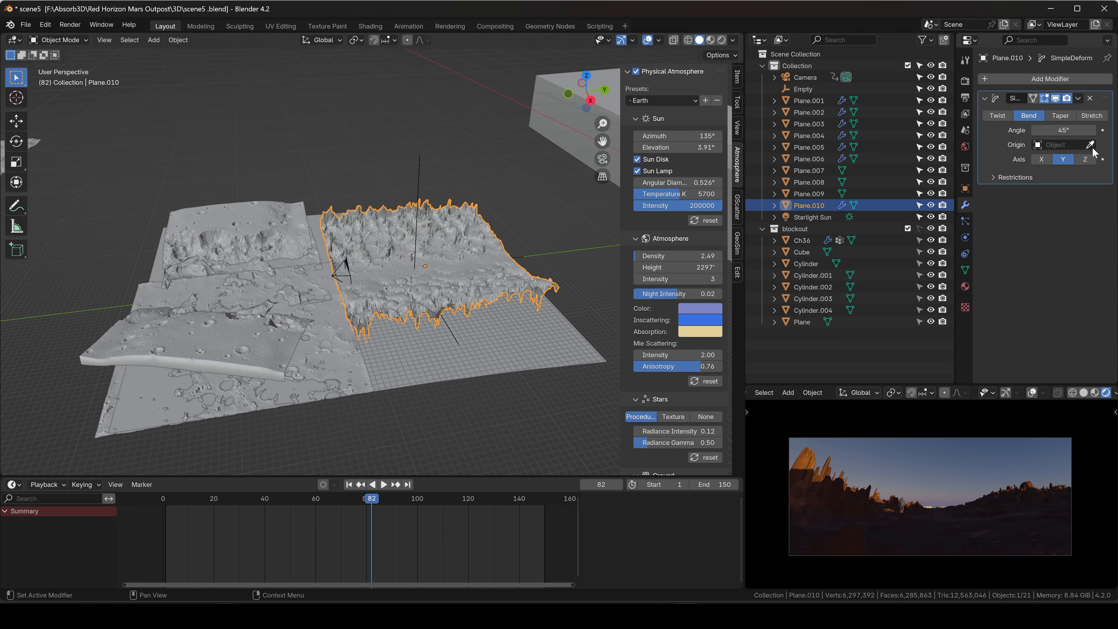
{"action": "left_click", "coordinate": [1090, 145]}
{"action": "left_click", "coordinate": [419, 176]}
Select the Empty and rotate it 90° around Y to redirect the bend of the terrain
{"action": "left_click", "coordinate": [419, 176]}
{"action": "middle_click_drag", "start_coordinate": [304, 282], "coordinate": [392, 276]}
{"action": "key", "text": "r"}
{"action": "key", "text": "x"}
{"action": "key", "text": "9"}
{"action": "key", "text": "0"}
{"action": "key", "text": "y"}
{"action": "key", "text": "Return"}
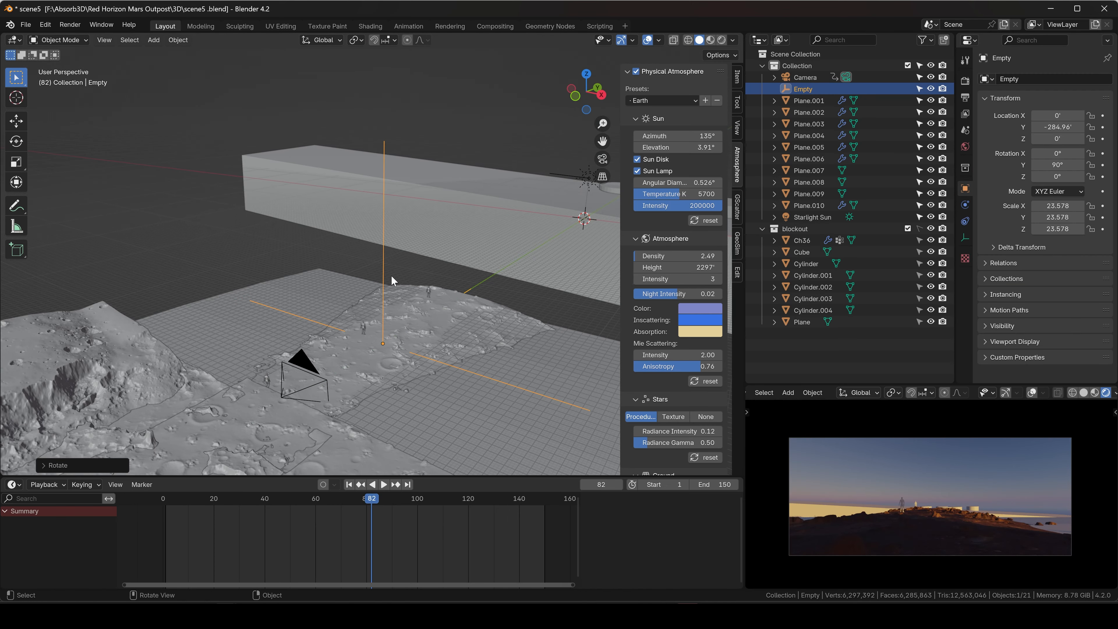
Set Plane.010's bend angle to 13.4°, and tilt and reposition the terrain in the right side view
{"action": "left_click", "coordinate": [842, 205]}
{"action": "left_click_drag", "start_coordinate": [1058, 131], "coordinate": [1035, 130]}
{"action": "left_click", "coordinate": [601, 95]}
{"action": "key", "text": "r"}
{"action": "left_click", "coordinate": [427, 168]}
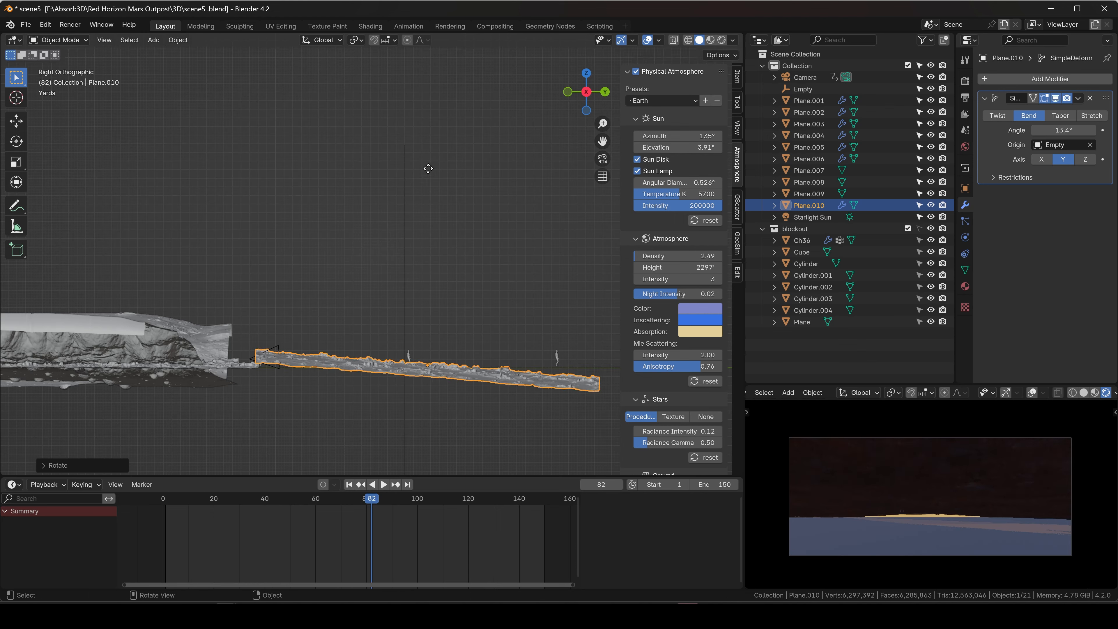
{"action": "key", "text": "g"}
{"action": "left_click", "coordinate": [424, 163]}
Select the Empty and rotate it 90° around Z
{"action": "middle_click_drag", "start_coordinate": [405, 154], "coordinate": [420, 188]}
{"action": "left_click", "coordinate": [401, 191]}
{"action": "key", "text": "r"}
{"action": "key", "text": "z"}
{"action": "key", "text": "9"}
{"action": "key", "text": "0"}
{"action": "key", "text": "Return"}
Scale the Plane.010 terrain along X, reposition it, and rotate it about 1.6° around X
{"action": "left_click", "coordinate": [400, 310]}
{"action": "key", "text": "g"}
{"action": "key", "text": "x"}
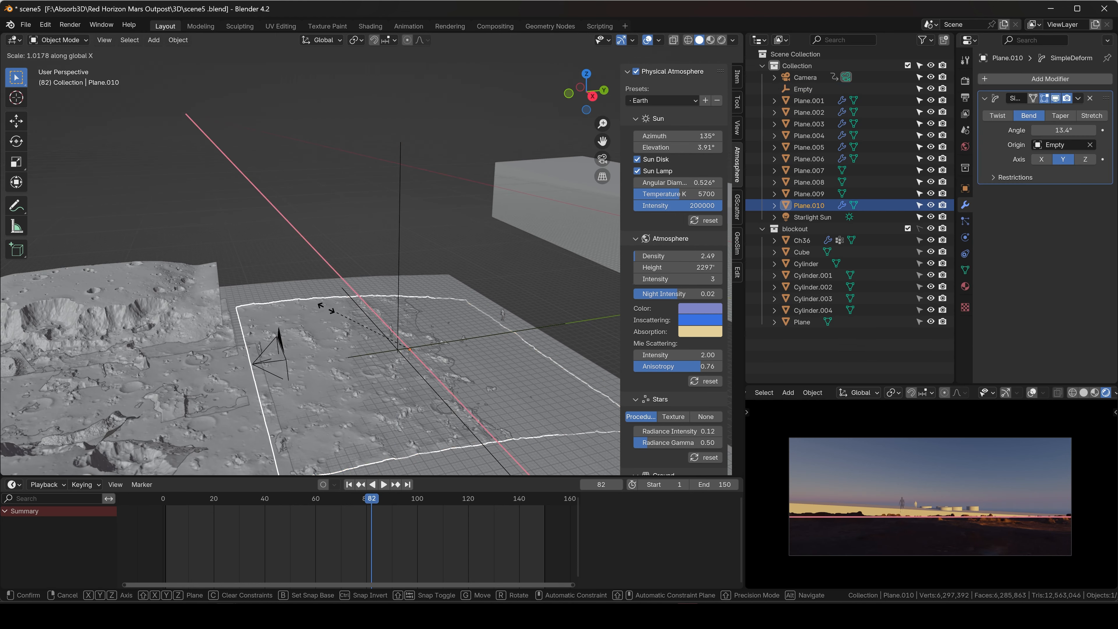
{"action": "left_click", "coordinate": [400, 309]}
{"action": "key", "text": "r"}
{"action": "key", "text": "x"}
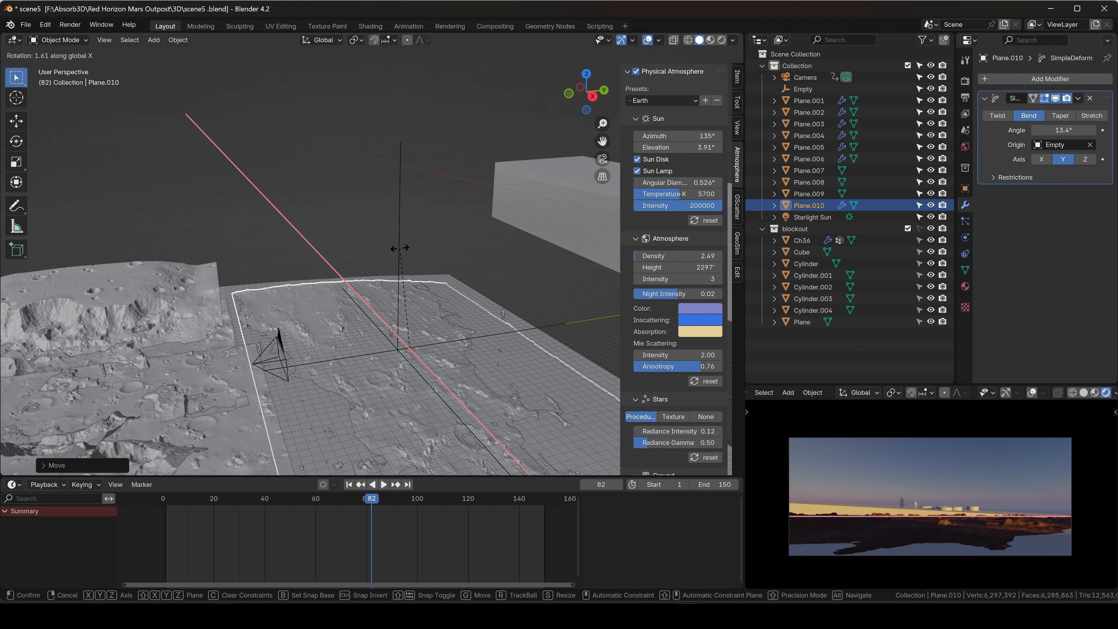
{"action": "left_click", "coordinate": [401, 249]}
Check the camera view from frame 1 and hide the blockout ground Plane in both the viewport and renders
{"action": "left_click", "coordinate": [534, 325]}
{"action": "left_click", "coordinate": [191, 458]}
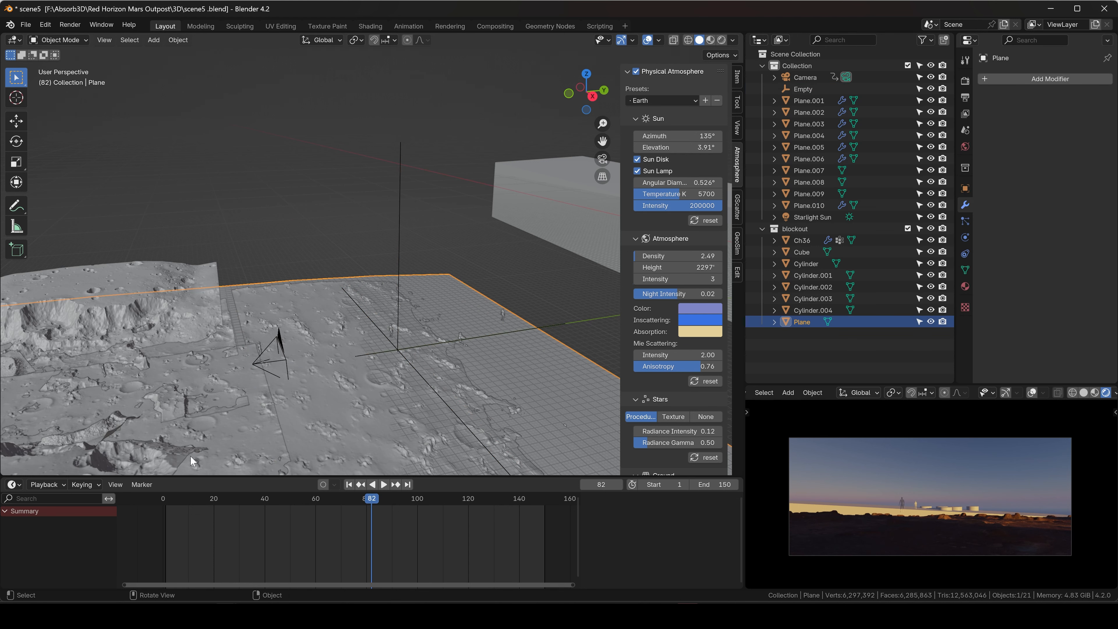
{"action": "left_click", "coordinate": [348, 484]}
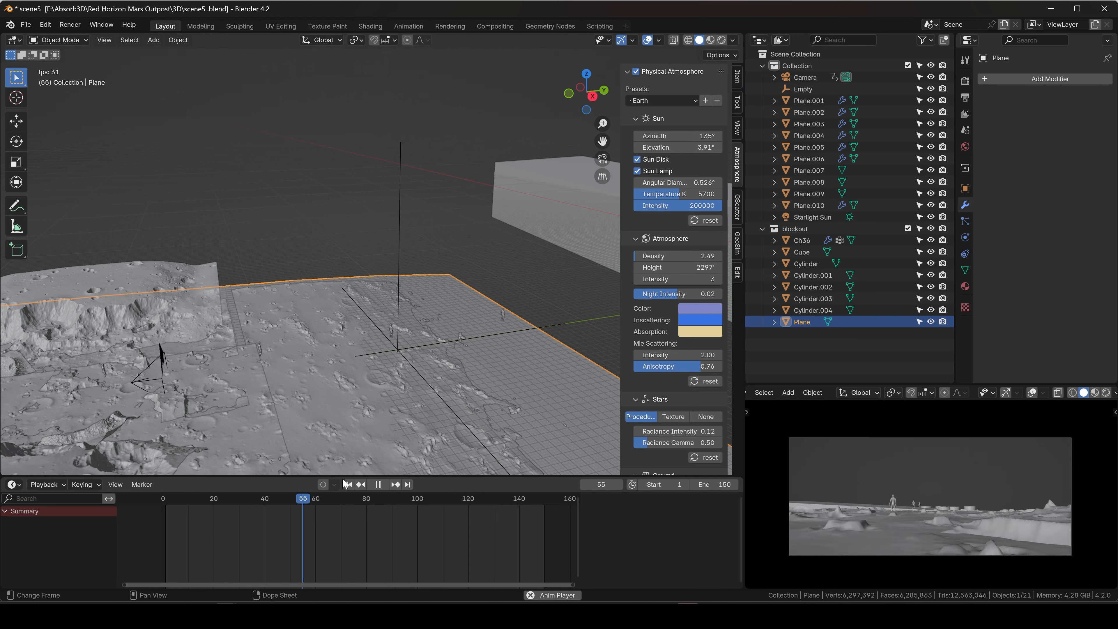
{"action": "left_click", "coordinate": [931, 322]}
{"action": "left_click", "coordinate": [942, 322]}
Duplicate the Plane.007 cliff, place the copy farther along the camera path within the ground plane, and turn it around Z
{"action": "scroll", "coordinate": [464, 306], "scroll_direction": "down", "scroll_amount": 4}
{"action": "left_click", "coordinate": [343, 302]}
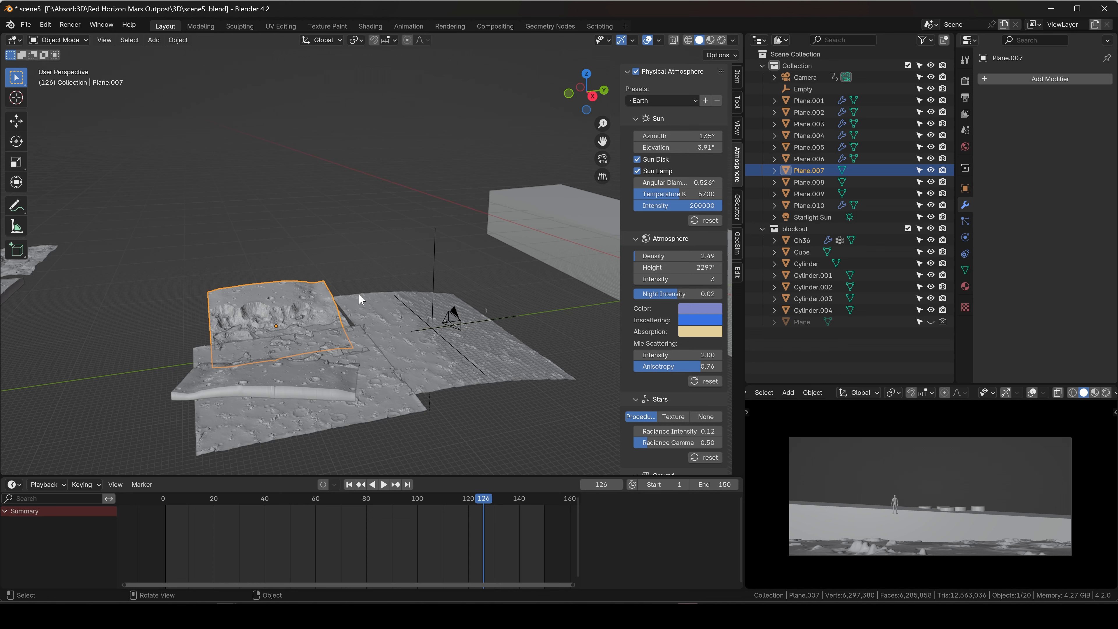
{"action": "key", "text": "shift+d"}
{"action": "key", "text": "shift+z"}
{"action": "left_click", "coordinate": [455, 291]}
{"action": "key", "text": "r"}
{"action": "key", "text": "z"}
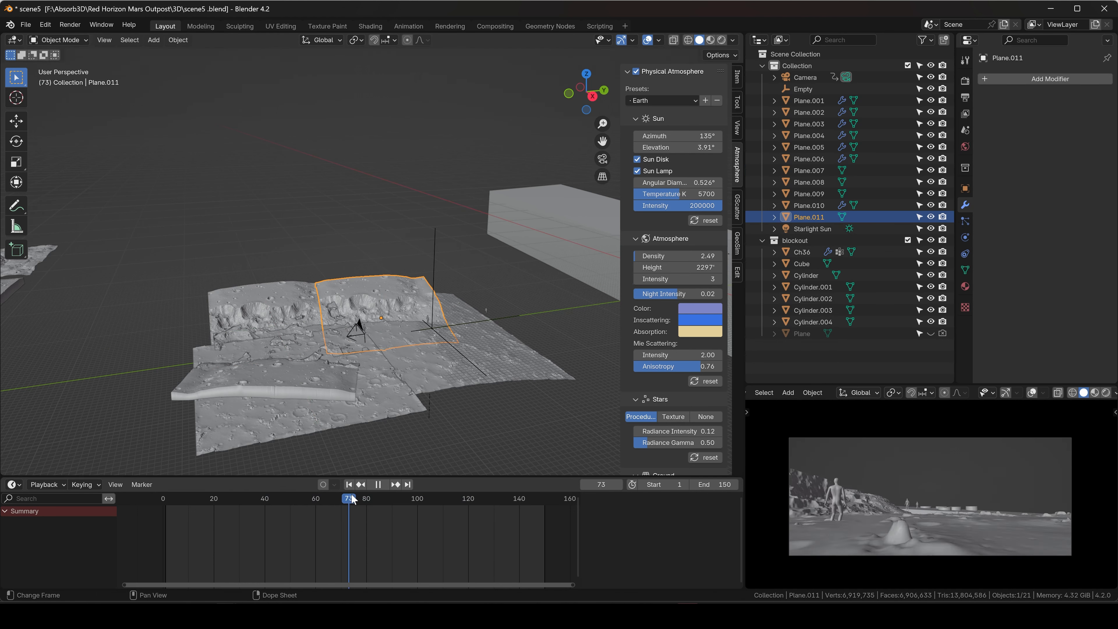
{"action": "left_click_drag", "start_coordinate": [352, 499], "coordinate": [422, 502]}
{"action": "key", "text": "space"}
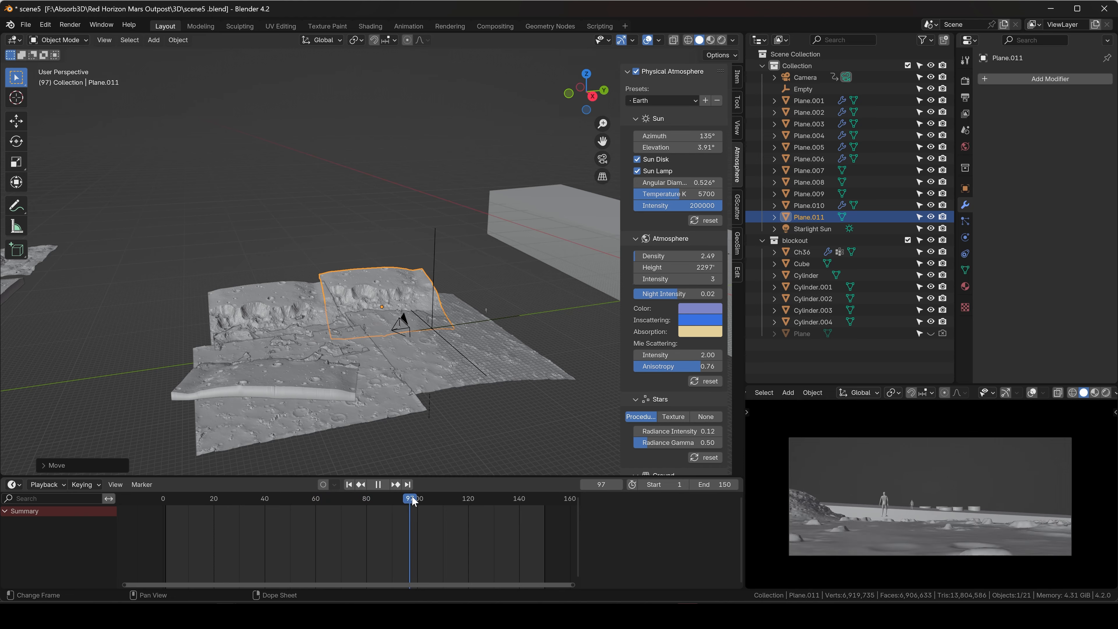
Duplicate the Plane.011 cliff, rotate the copy around Z, scale it, and move it within the ground plane beyond the camera path
{"action": "scroll", "coordinate": [328, 298], "scroll_direction": "down", "scroll_amount": 3}
{"action": "key", "text": "shift+d"}
{"action": "key", "text": "shift+z"}
{"action": "left_click", "coordinate": [337, 194]}
{"action": "key", "text": "r"}
{"action": "key", "text": "z"}
{"action": "key", "text": "s"}
{"action": "left_click", "coordinate": [332, 191]}
{"action": "key", "text": "g"}
{"action": "key", "text": "shift+z"}
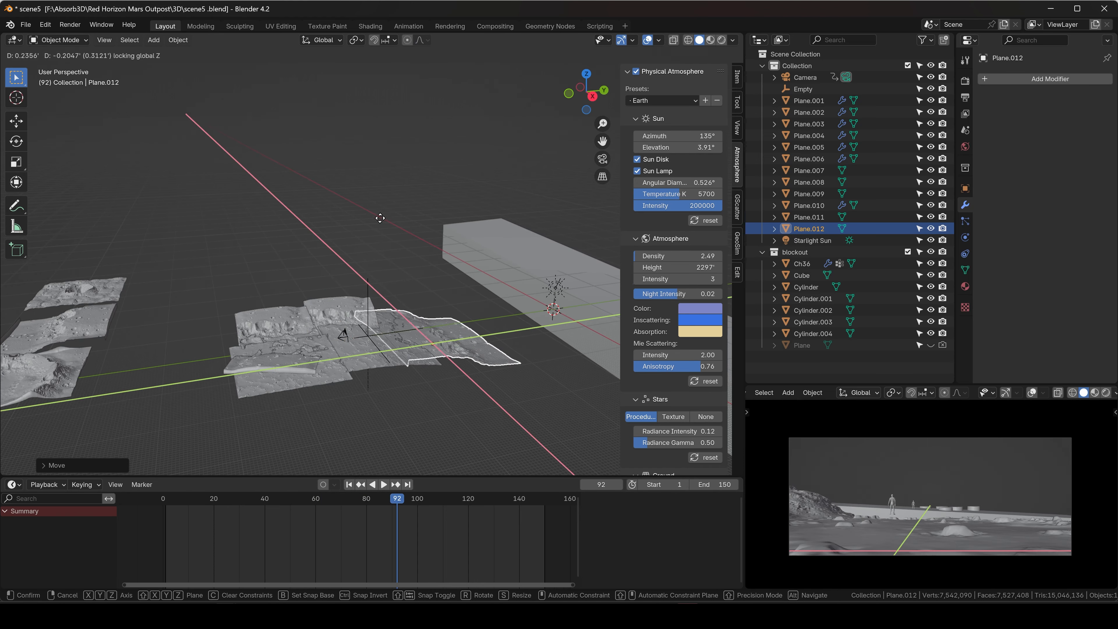
{"action": "left_click", "coordinate": [369, 225]}
Tilt the Plane.012 cliff around X, adjust its height along Z, and turn it around Z
{"action": "scroll", "coordinate": [398, 273], "scroll_direction": "up", "scroll_amount": 3}
{"action": "key", "text": "r"}
{"action": "key", "text": "x"}
{"action": "middle_click_drag", "start_coordinate": [371, 231], "coordinate": [424, 269]}
{"action": "left_click", "coordinate": [406, 298]}
{"action": "key", "text": "g"}
{"action": "key", "text": "z"}
{"action": "left_click", "coordinate": [400, 292]}
{"action": "key", "text": "r"}
{"action": "key", "text": "z"}
{"action": "left_click", "coordinate": [433, 265]}
Refine the Plane.012 cliff's X tilt and lower it about 7.8' along Z, checking it by playing the animation
{"action": "key", "text": "r"}
{"action": "key", "text": "x"}
{"action": "left_click", "coordinate": [441, 267]}
{"action": "key", "text": "g"}
{"action": "key", "text": "z"}
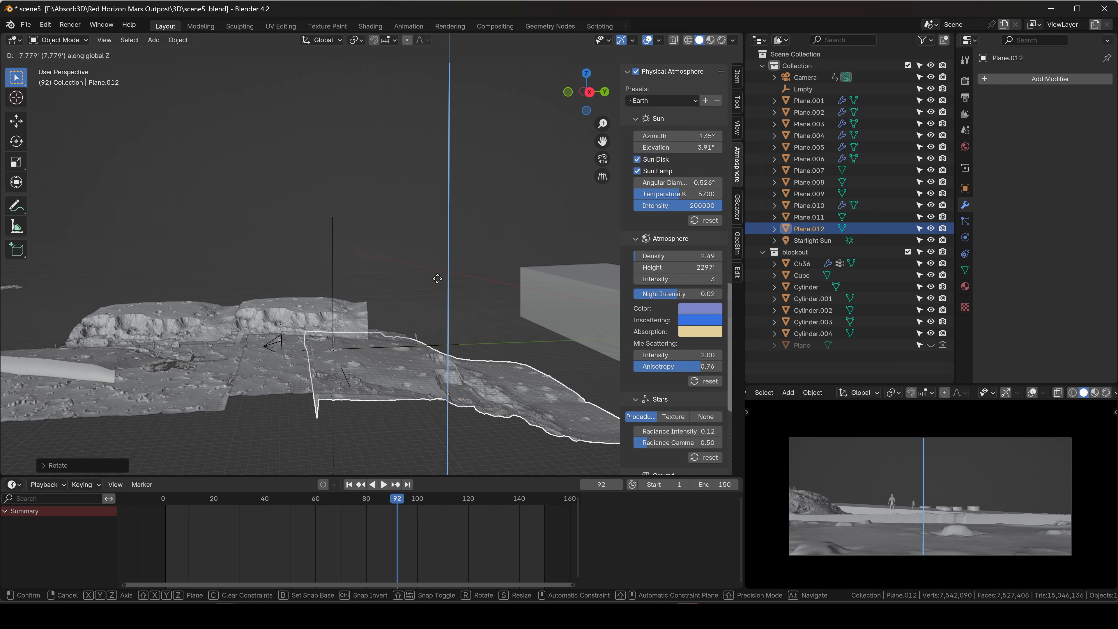
{"action": "left_click", "coordinate": [437, 280]}
{"action": "key", "text": "r"}
{"action": "key", "text": "x"}
{"action": "left_click", "coordinate": [430, 272]}
{"action": "left_click_drag", "start_coordinate": [416, 500], "coordinate": [328, 504]}
{"action": "key", "text": "space"}
{"action": "key", "text": "space"}
Duplicate the spare crater terrain, place the copy beyond the Plane.012 cliff, adjust its height along Z, and enlarge it
{"action": "scroll", "coordinate": [185, 287], "scroll_direction": "down", "scroll_amount": 4}
{"action": "middle_click_drag", "start_coordinate": [159, 279], "coordinate": [222, 308], "text": "shift"}
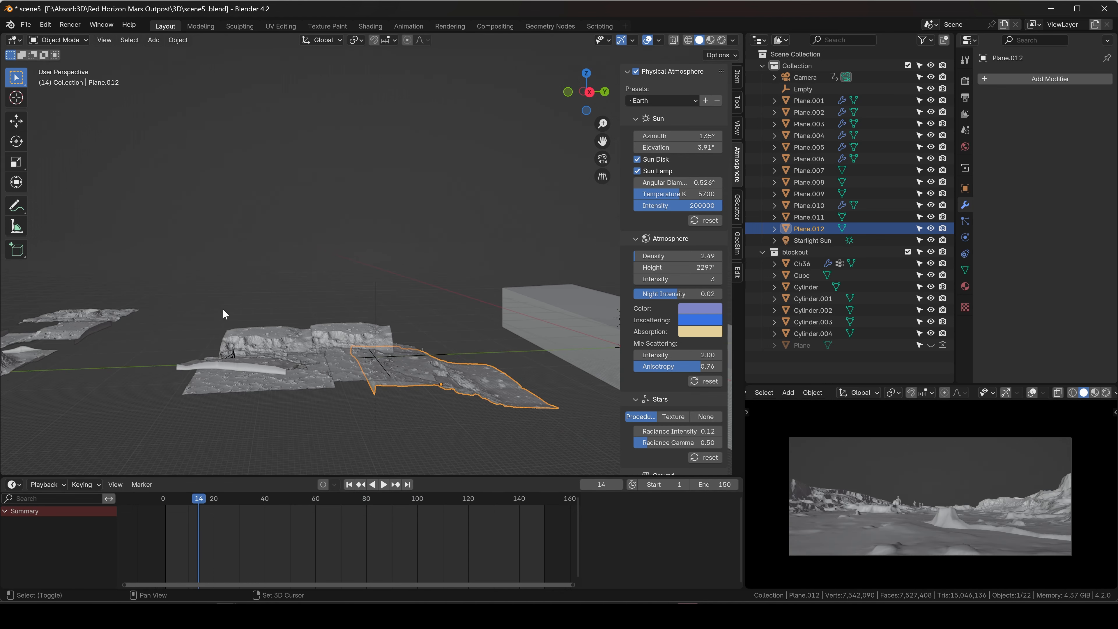
{"action": "scroll", "coordinate": [132, 328], "scroll_direction": "down", "scroll_amount": 1}
{"action": "left_click", "coordinate": [103, 322]}
{"action": "key", "text": "shift+d"}
{"action": "left_click", "coordinate": [579, 357]}
{"action": "key", "text": "g"}
{"action": "key", "text": "z"}
{"action": "left_click", "coordinate": [579, 363]}
{"action": "key", "text": "s"}
{"action": "left_click", "coordinate": [625, 365]}
Go to frame 149 and reposition the Plane.013 crater terrain in the camera view
{"action": "left_click_drag", "start_coordinate": [411, 500], "coordinate": [542, 505]}
{"action": "key", "text": "g"}
{"action": "left_click", "coordinate": [844, 493]}
Duplicate the Plane.013 crater terrain, move the copy beside it within the ground plane, and adjust its position in the camera view
{"action": "middle_click_drag", "start_coordinate": [346, 282], "coordinate": [390, 316]}
{"action": "key", "text": "shift+d"}
{"action": "key", "text": "shift+z"}
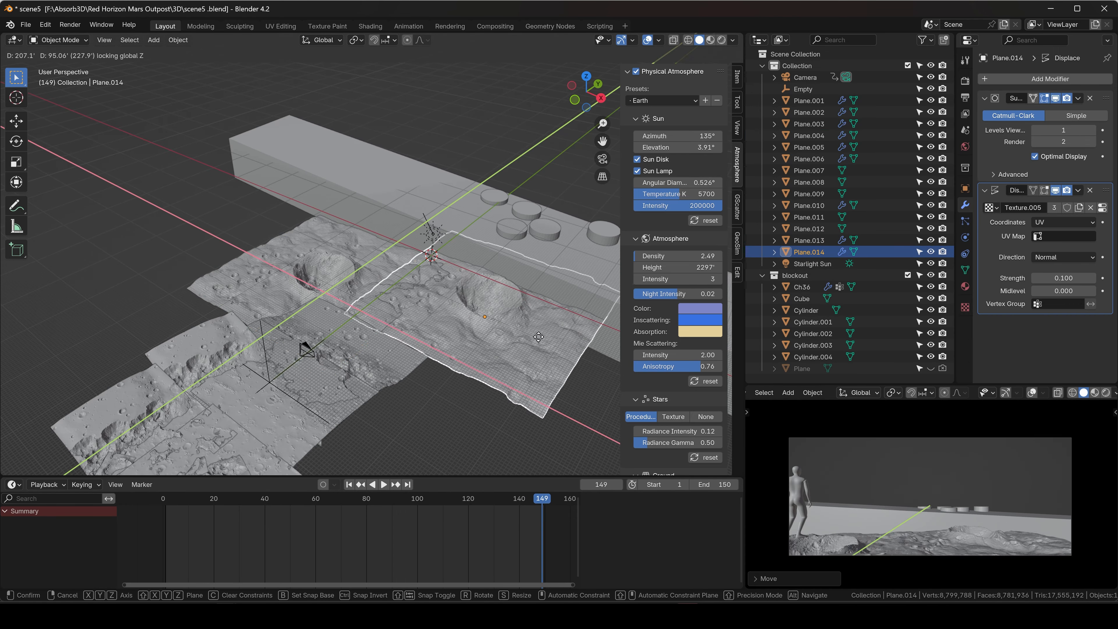
{"action": "left_click", "coordinate": [508, 341]}
{"action": "key", "text": "g"}
{"action": "left_click", "coordinate": [1001, 476]}
Duplicate the spare flat terrain with 0.020 displacement and move the copy within the ground plane between the two crater pieces
{"action": "scroll", "coordinate": [198, 326], "scroll_direction": "down", "scroll_amount": 4}
{"action": "middle_click_drag", "start_coordinate": [101, 330], "coordinate": [270, 318], "text": "shift"}
{"action": "scroll", "coordinate": [308, 317], "scroll_direction": "up", "scroll_amount": 3}
{"action": "middle_click_drag", "start_coordinate": [506, 317], "coordinate": [374, 306], "text": "shift"}
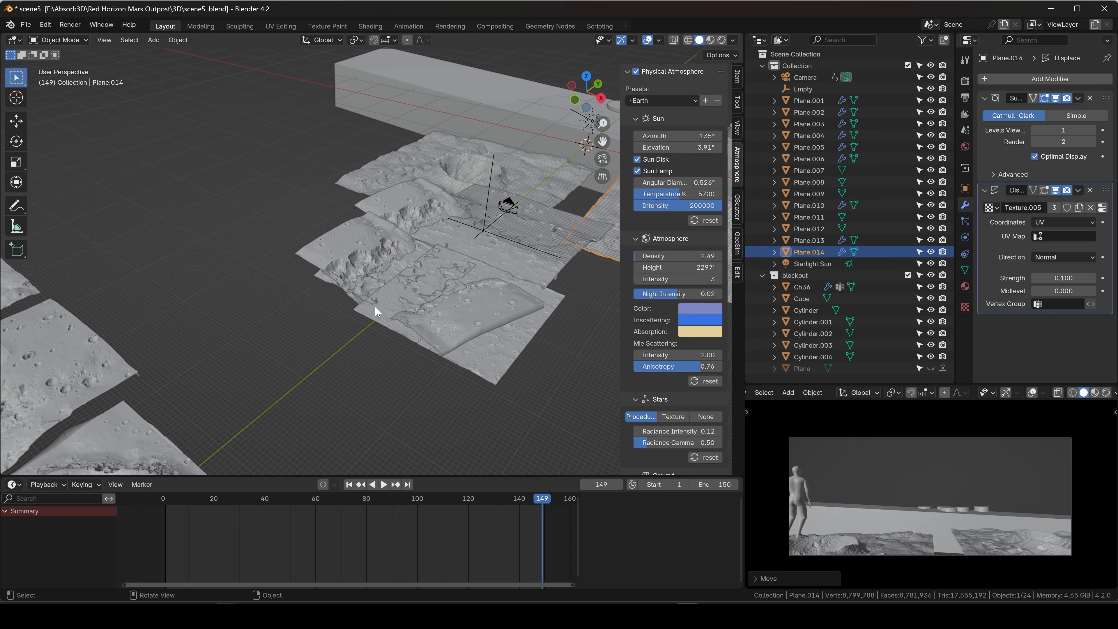
{"action": "left_click", "coordinate": [376, 308]}
{"action": "middle_click_drag", "start_coordinate": [445, 246], "coordinate": [258, 329], "text": "shift"}
{"action": "key", "text": "shift+d"}
{"action": "key", "text": "shift+z"}
{"action": "left_click", "coordinate": [486, 185]}
Enlarge the Plane.015 flat terrain and lower it about 30.8' along Z
{"action": "key", "text": "s"}
{"action": "left_click", "coordinate": [516, 93]}
{"action": "key", "text": "g"}
{"action": "key", "text": "z"}
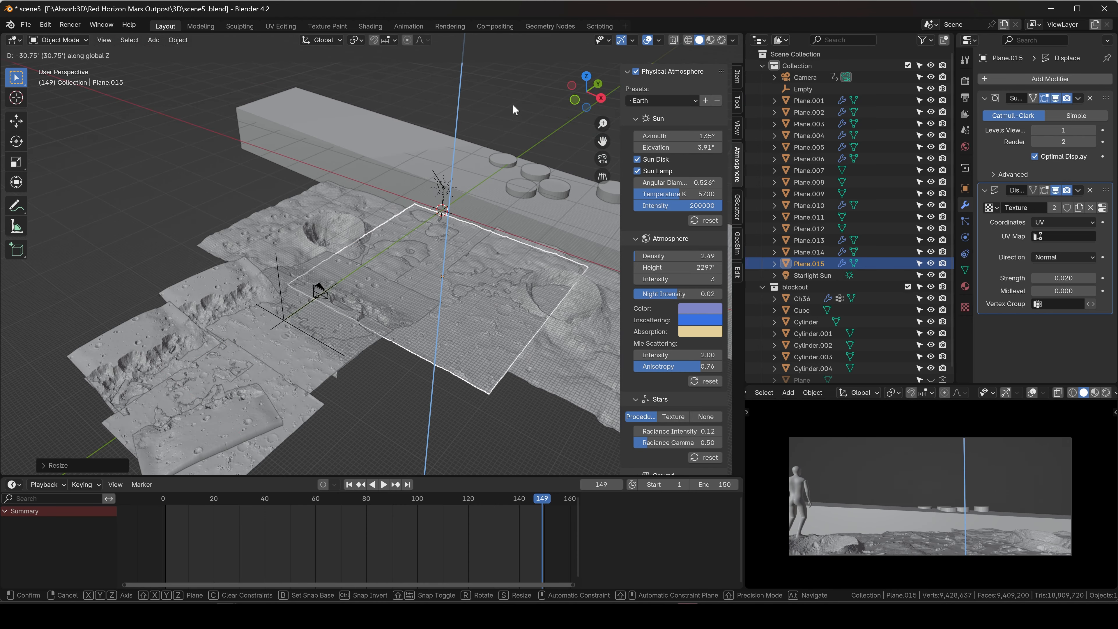
{"action": "left_click", "coordinate": [514, 108]}
Duplicate the cliff terrain beside the camera, move the copy toward the blockout cube within the ground plane, and raise it along Z
{"action": "left_click", "coordinate": [343, 293]}
{"action": "key", "text": "shift+d"}
{"action": "key", "text": "shift+z"}
{"action": "left_click", "coordinate": [493, 190]}
{"action": "key", "text": "g"}
{"action": "key", "text": "z"}
{"action": "left_click", "coordinate": [497, 176]}
Enlarge the Plane.016 cliff, lower it along Z, and adjust its position and rotation in the camera view
{"action": "key", "text": "s"}
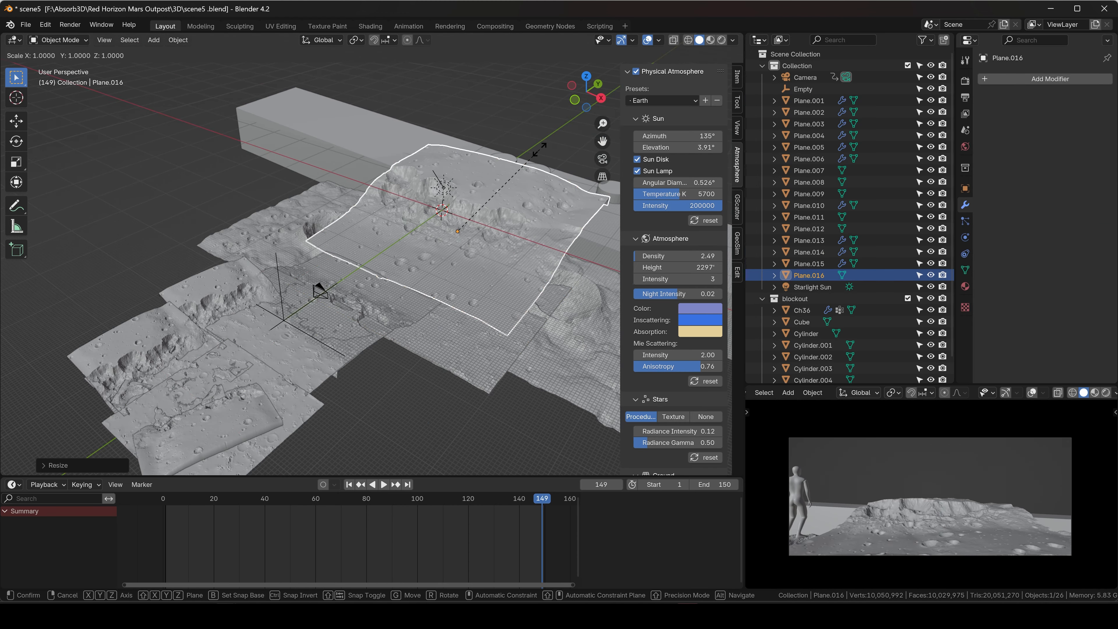
{"action": "left_click", "coordinate": [546, 141]}
{"action": "key", "text": "g"}
{"action": "key", "text": "g"}
{"action": "key", "text": "z"}
{"action": "left_click", "coordinate": [987, 480]}
{"action": "key", "text": "g"}
{"action": "left_click", "coordinate": [535, 255]}
{"action": "key", "text": "g"}
{"action": "left_click", "coordinate": [937, 476]}
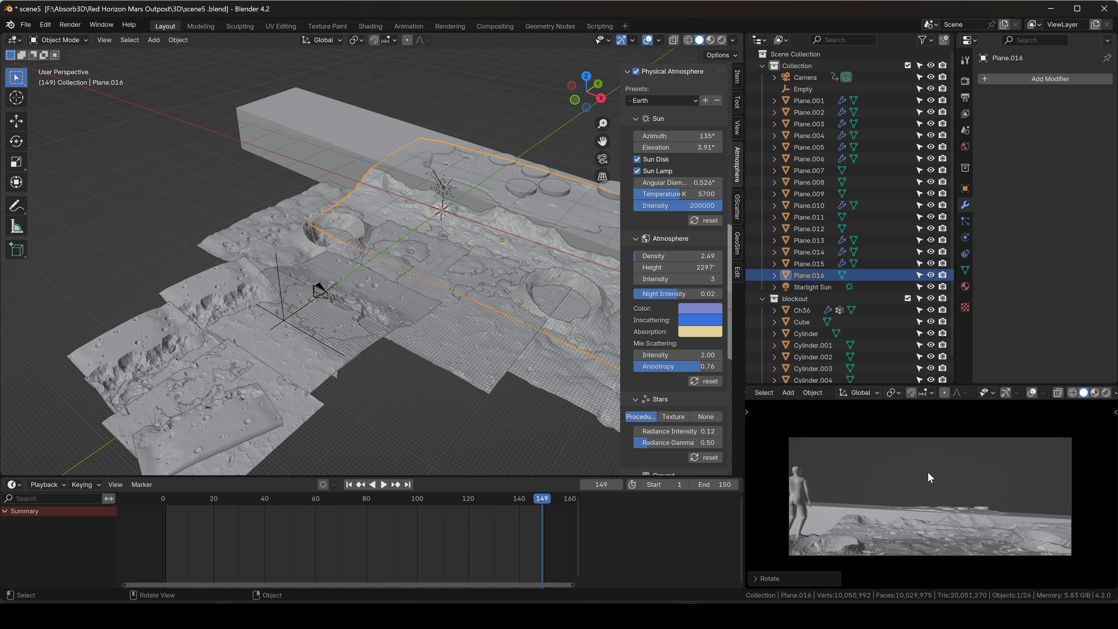
Hide the blockout Cube, reposition the Plane.016 cliff in the camera view beneath the cylinders, and play the animation
{"action": "left_click", "coordinate": [874, 511]}
{"action": "key", "text": "h"}
{"action": "scroll", "coordinate": [907, 269], "scroll_direction": "down", "scroll_amount": 1}
{"action": "left_click", "coordinate": [508, 203]}
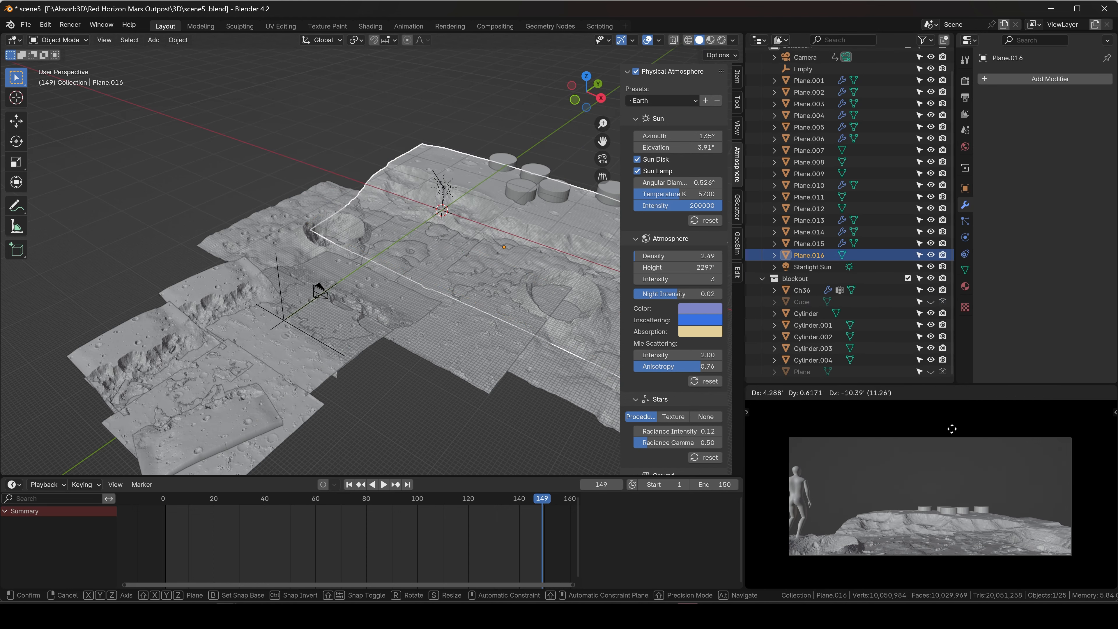
{"action": "key", "text": "space"}
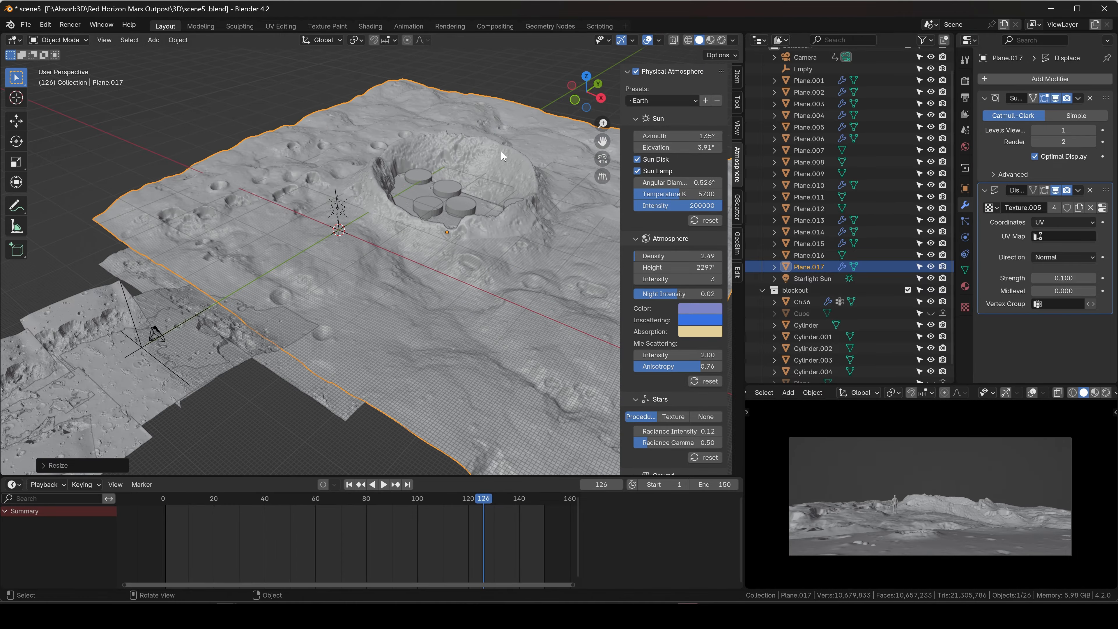
Move the Plane.017 crater terrain around the cylinders, rotate it about Z, and adjust its vertical scale and position
{"action": "key", "text": "g"}
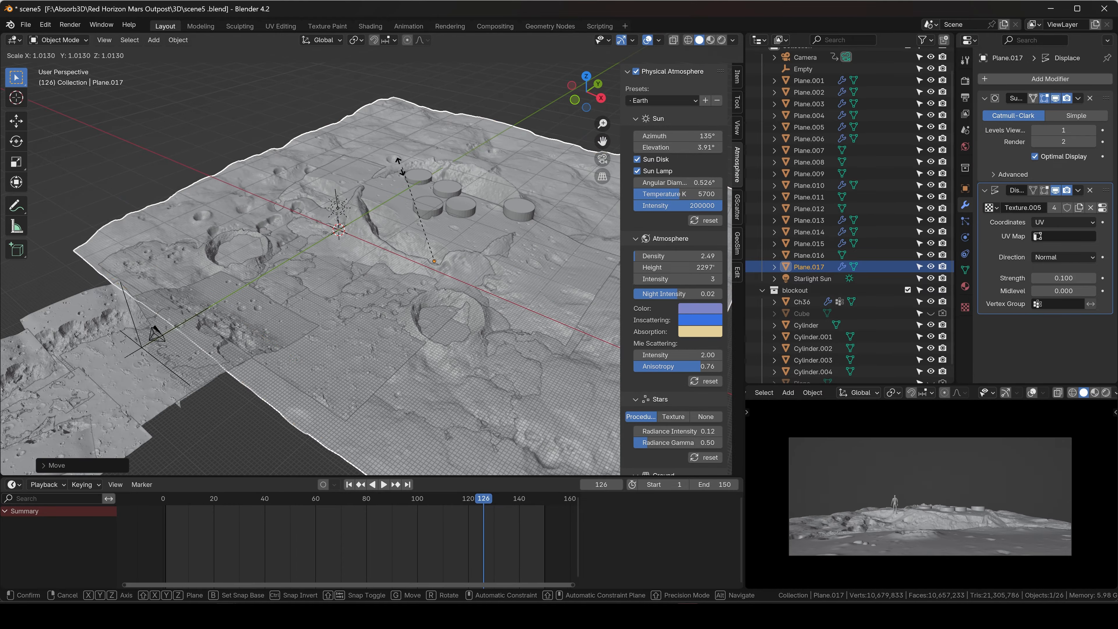
{"action": "left_click", "coordinate": [807, 464]}
{"action": "scroll", "coordinate": [492, 245], "scroll_direction": "down", "scroll_amount": 3}
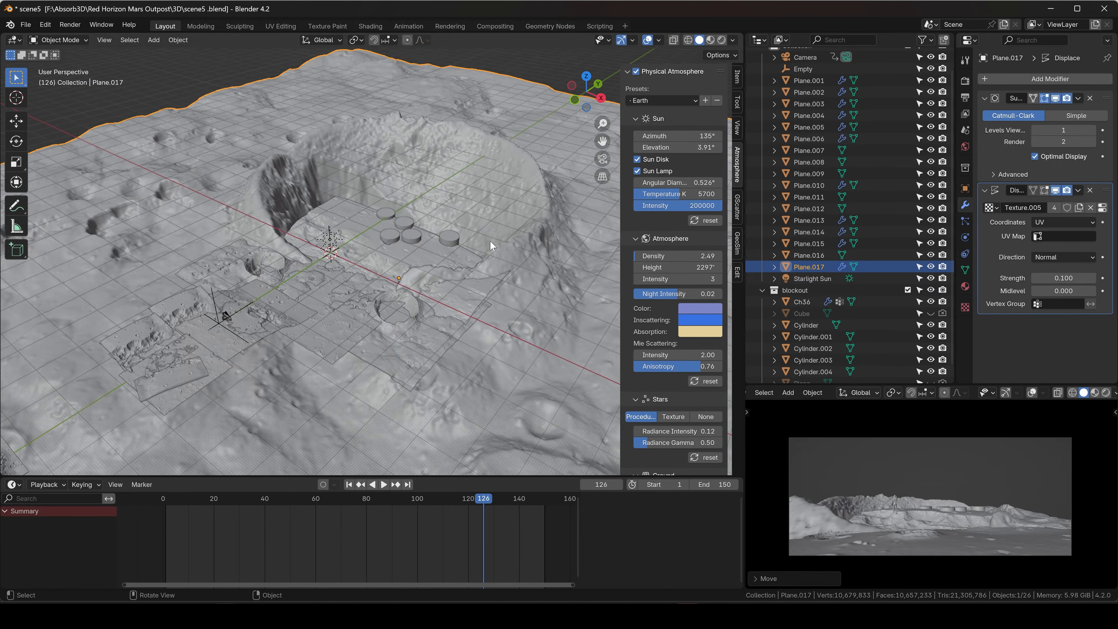
{"action": "key", "text": "r"}
{"action": "key", "text": "z"}
{"action": "left_click", "coordinate": [499, 230]}
{"action": "key", "text": "s"}
{"action": "key", "text": "z"}
{"action": "key", "text": "g"}
{"action": "left_click", "coordinate": [975, 474]}
Enlarge the Plane.017 crater terrain and lower it along Z, adjusting its rotation and position in the camera view
{"action": "key", "text": "r"}
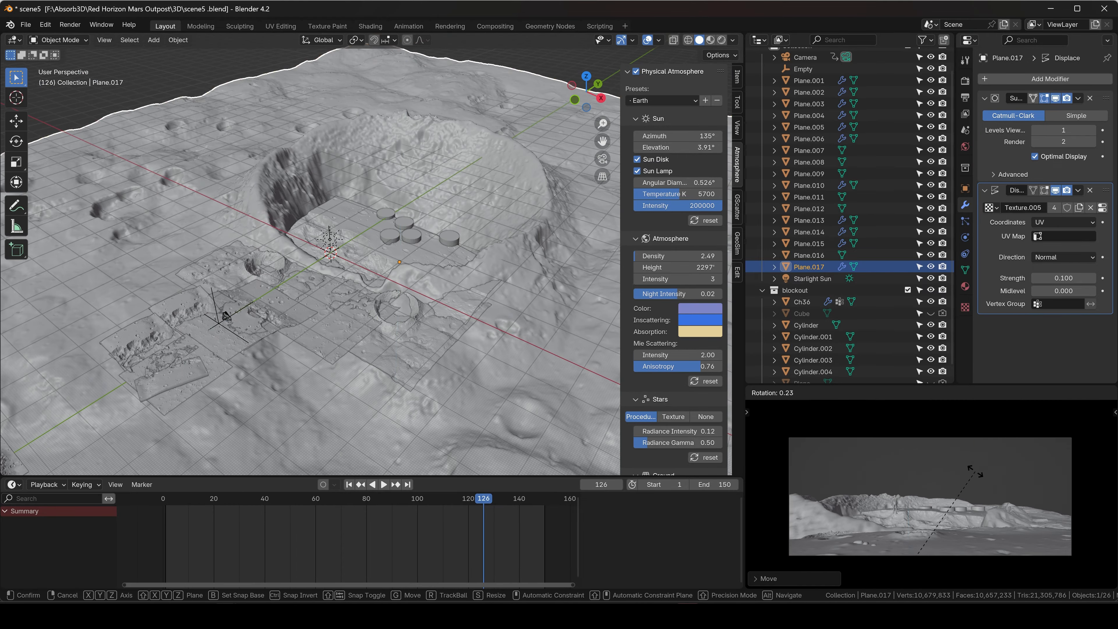
{"action": "key", "text": "g"}
{"action": "left_click", "coordinate": [973, 468]}
{"action": "key", "text": "s"}
{"action": "left_click", "coordinate": [385, 179]}
{"action": "key", "text": "g"}
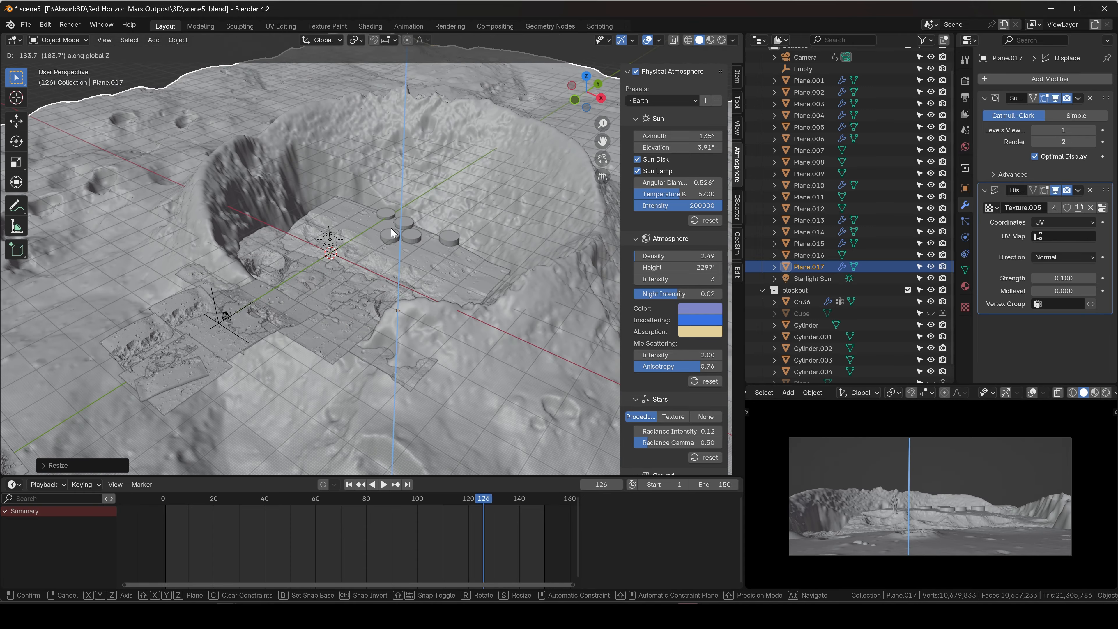
{"action": "left_click", "coordinate": [456, 207]}
Rotate the Plane.017 crater terrain about Z and reposition it in the camera view so its rim rises behind the cylinders
{"action": "key", "text": "r"}
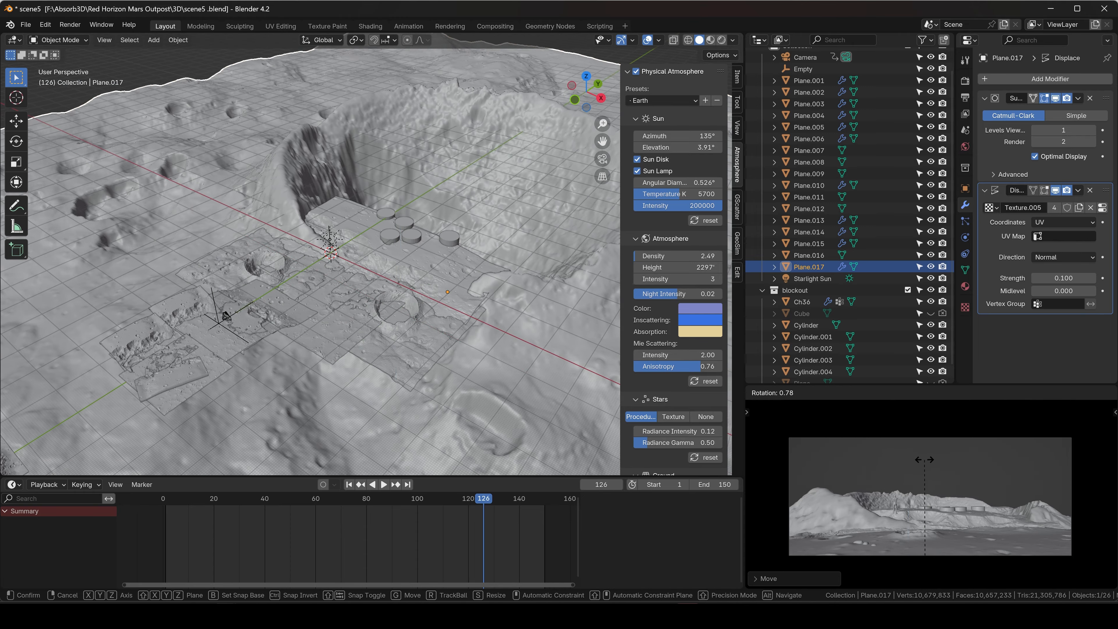
{"action": "key", "text": "z"}
{"action": "left_click", "coordinate": [912, 478]}
{"action": "key", "text": "g"}
{"action": "left_click", "coordinate": [895, 469]}
{"action": "key", "text": "r"}
{"action": "key", "text": "z"}
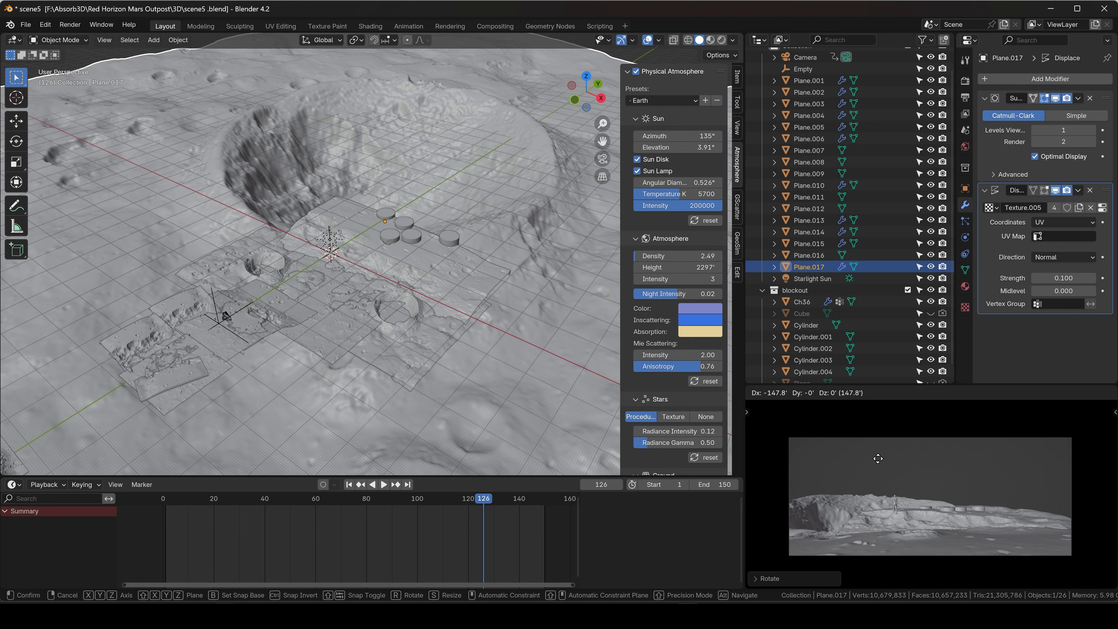
{"action": "left_click", "coordinate": [883, 447]}
{"action": "scroll", "coordinate": [375, 242], "scroll_direction": "down", "scroll_amount": 3}
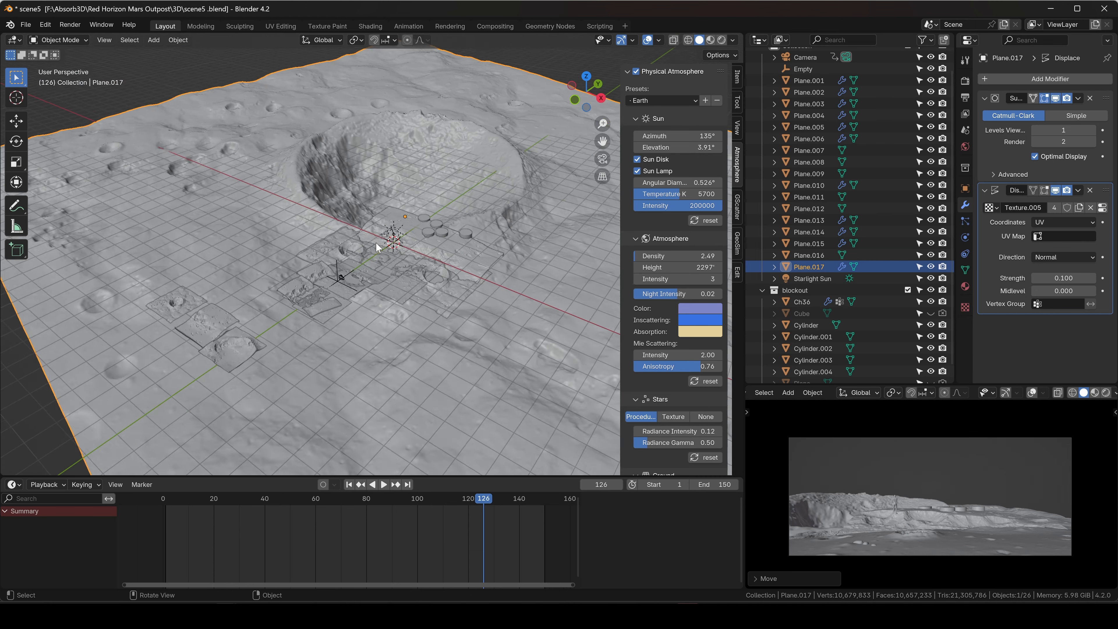
{"action": "middle_click_drag", "start_coordinate": [375, 242], "coordinate": [368, 238]}
{"action": "scroll", "coordinate": [369, 238], "scroll_direction": "up", "scroll_amount": 3}
Play and scrub the animation from the first frame to check the crater terrain through the camera
{"action": "left_click", "coordinate": [348, 484]}
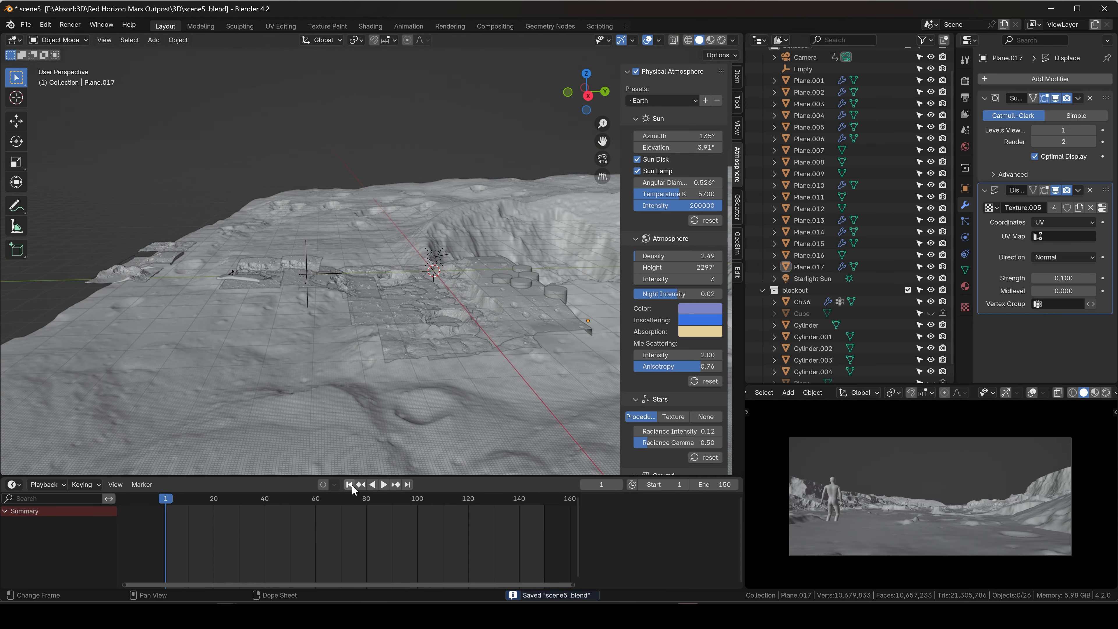
{"action": "key", "text": "space"}
{"action": "key", "text": "Escape"}
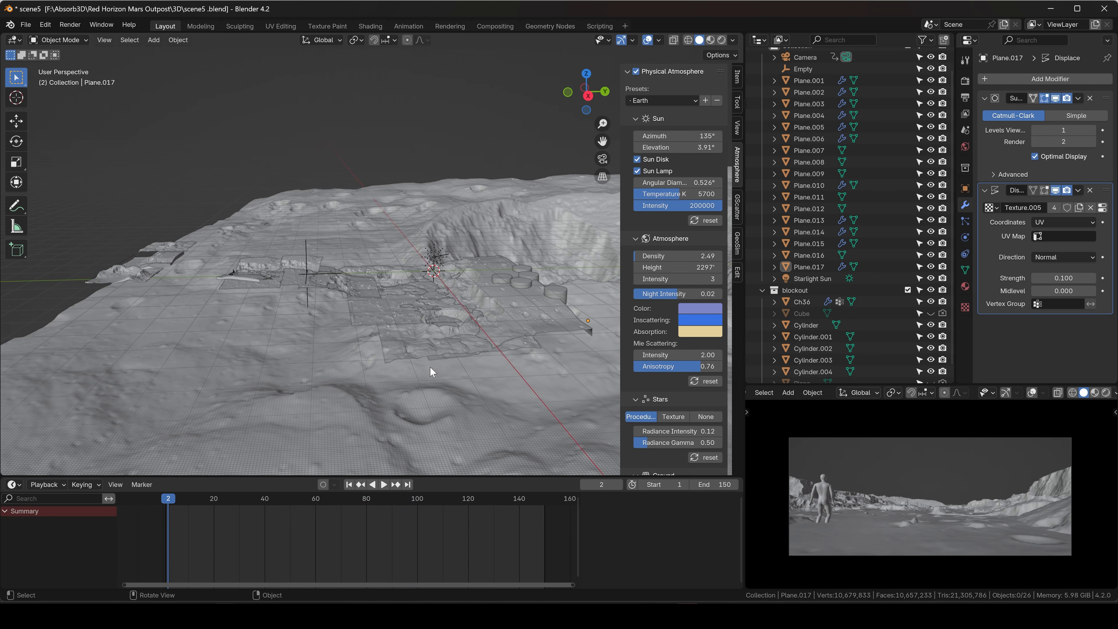
{"action": "left_click", "coordinate": [407, 484]}
{"action": "left_click", "coordinate": [350, 484]}
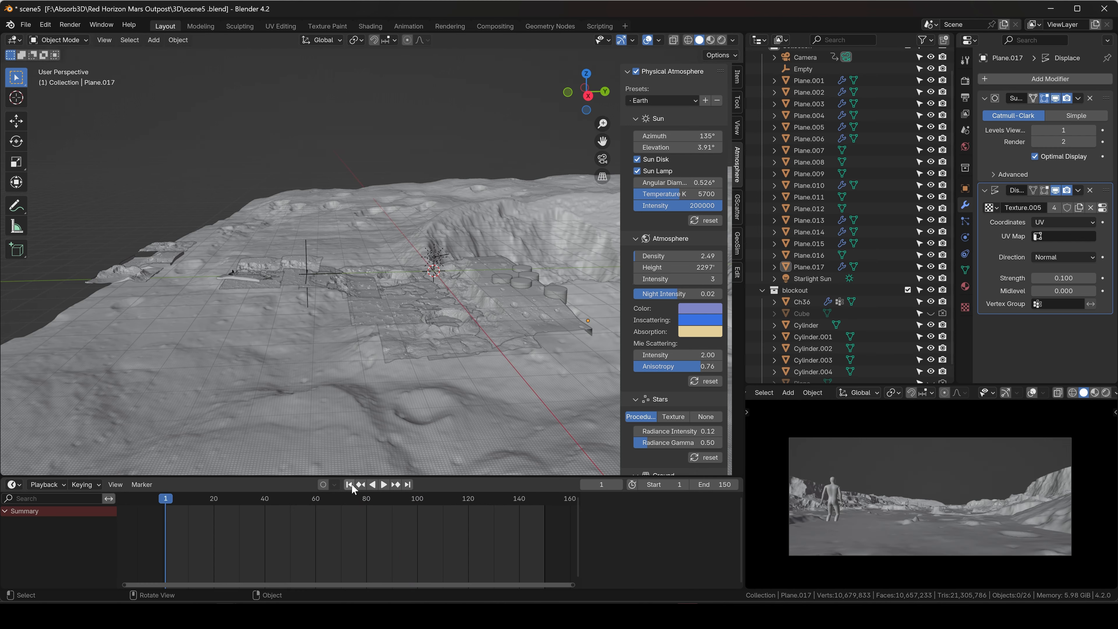
{"action": "middle_click_drag", "start_coordinate": [449, 199], "coordinate": [422, 216]}
{"action": "key", "text": "space"}
{"action": "left_click", "coordinate": [500, 511]}
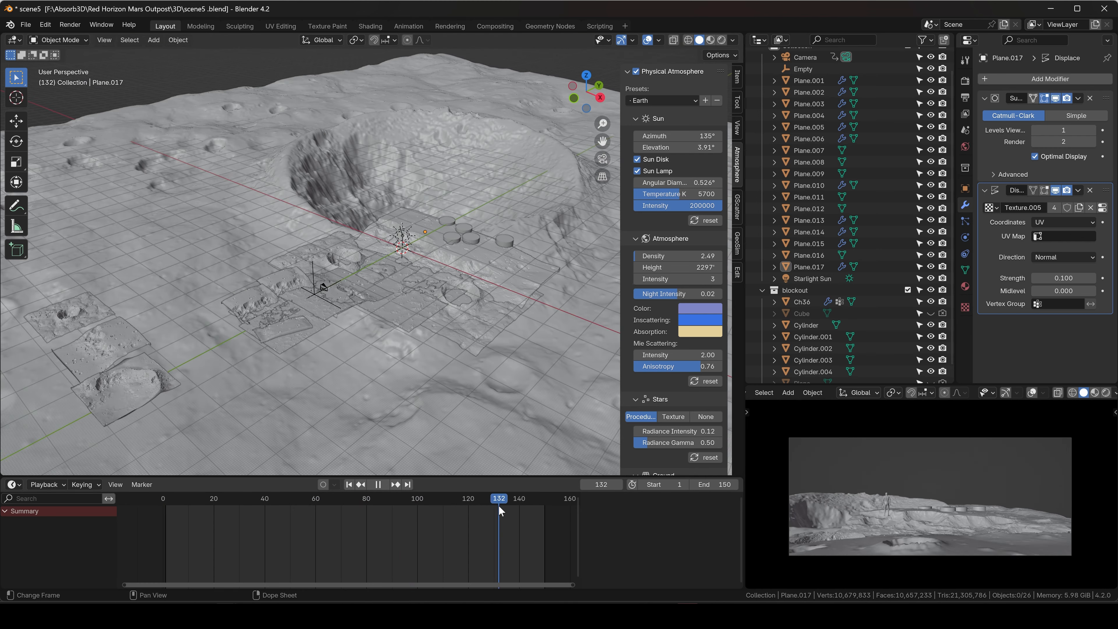
{"action": "left_click_drag", "start_coordinate": [501, 516], "coordinate": [247, 523]}
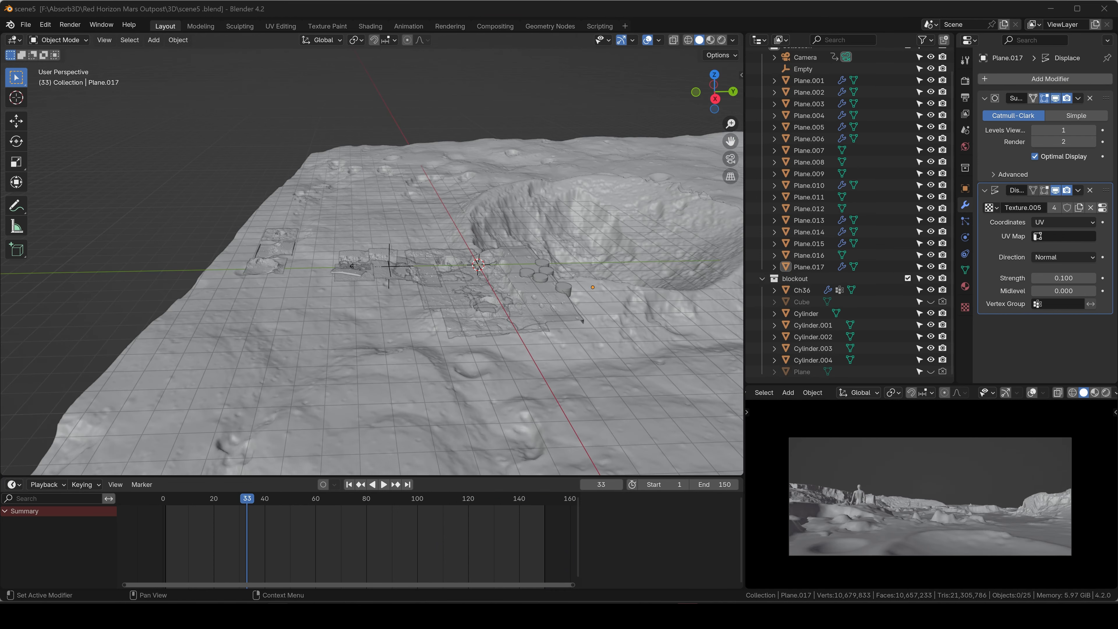
Widen the camera viewport area and fit the camera frame larger within it
{"action": "left_click", "coordinate": [1074, 12]}
{"action": "left_click_drag", "start_coordinate": [743, 417], "coordinate": [668, 417]}
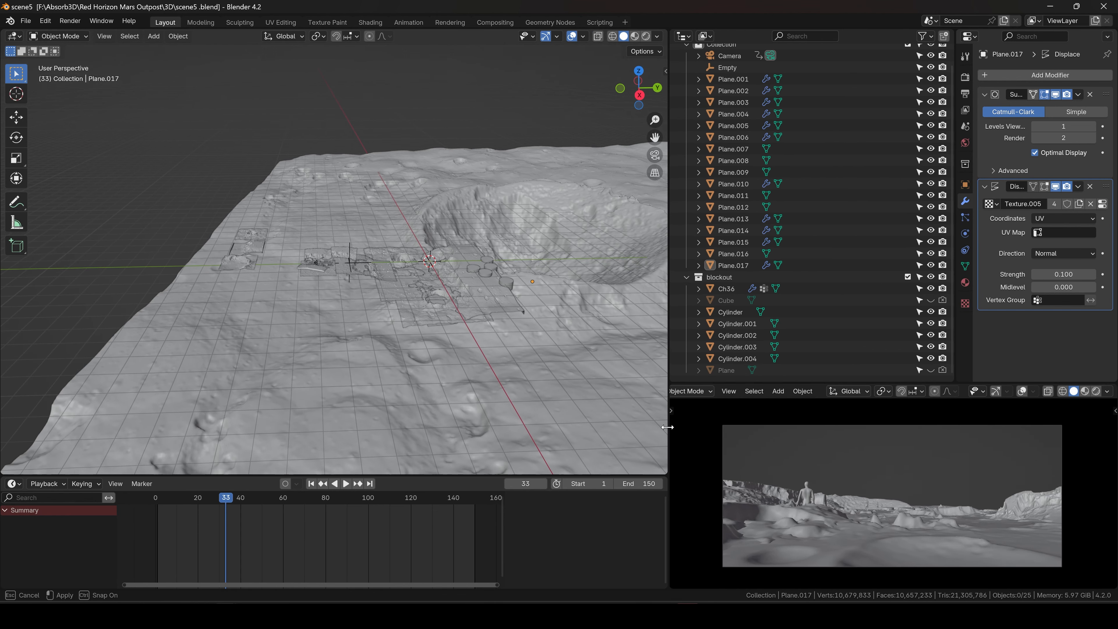
{"action": "right_click", "coordinate": [786, 444]}
{"action": "scroll", "coordinate": [866, 494], "scroll_direction": "up", "scroll_amount": 1}
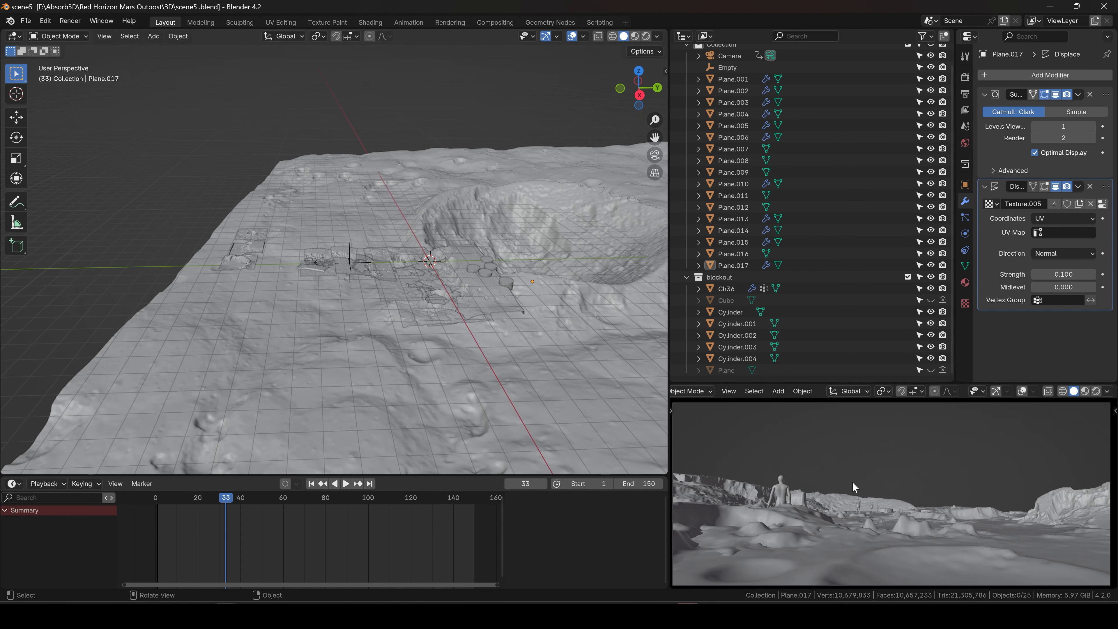
Play and scrub the animation in the enlarged camera view to review the finished terrain along the whole shot
{"action": "key", "text": "space"}
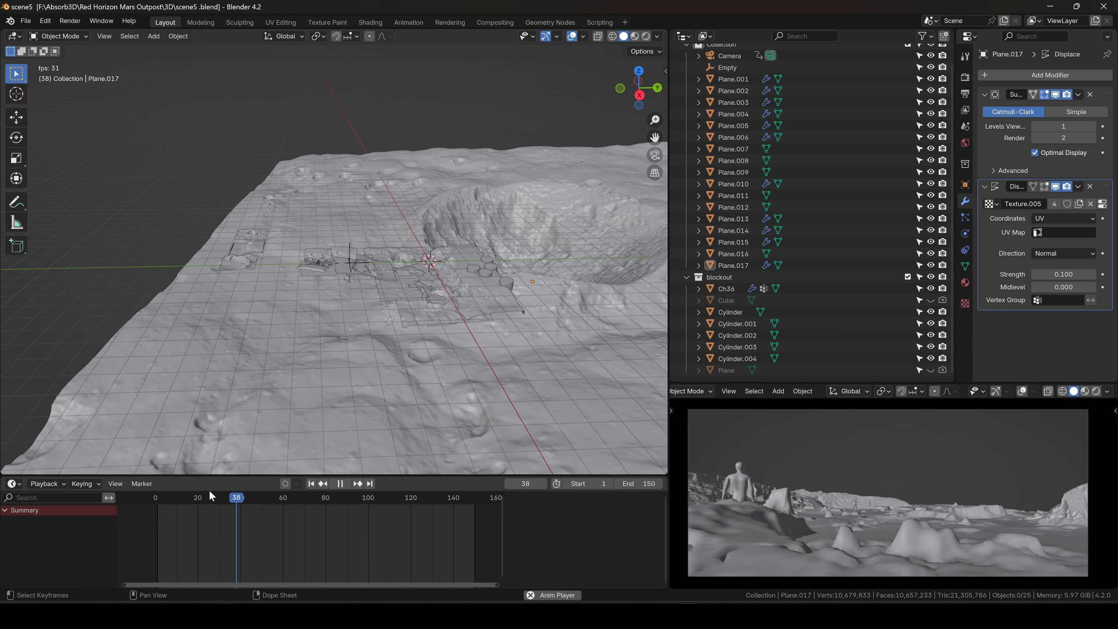
{"action": "left_click", "coordinate": [408, 506]}
{"action": "left_click_drag", "start_coordinate": [408, 504], "coordinate": [376, 509]}
{"action": "key", "text": "space"}
{"action": "key", "text": "space"}
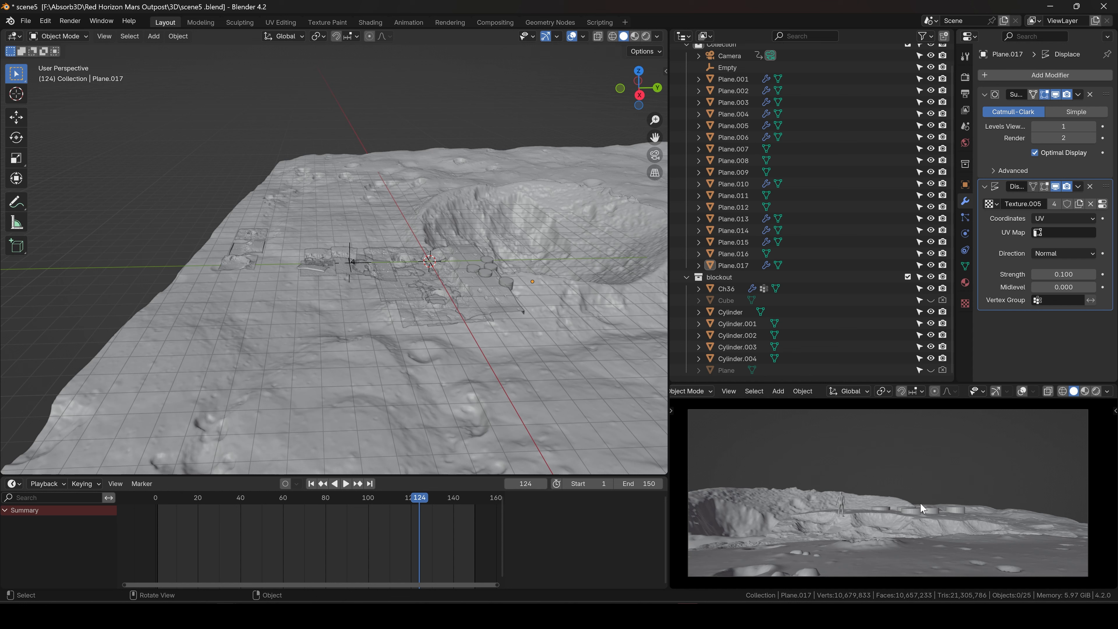
{"action": "left_click_drag", "start_coordinate": [431, 502], "coordinate": [481, 514]}
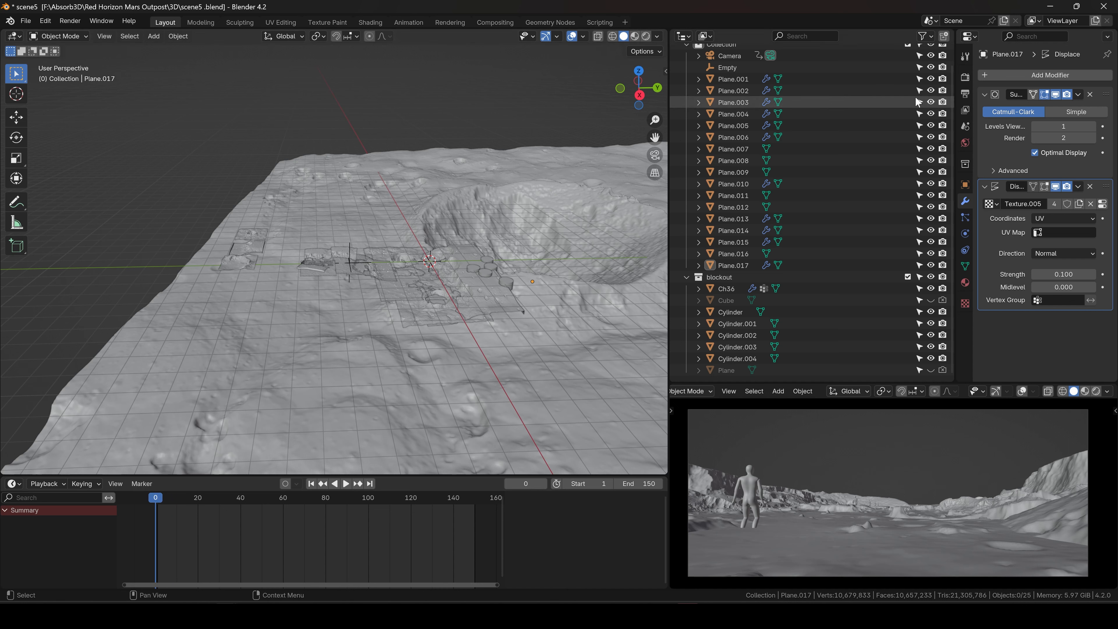
Set the animation's end frame to 120 and move the camera's last keyframe to frame 120
{"action": "left_click", "coordinate": [965, 95]}
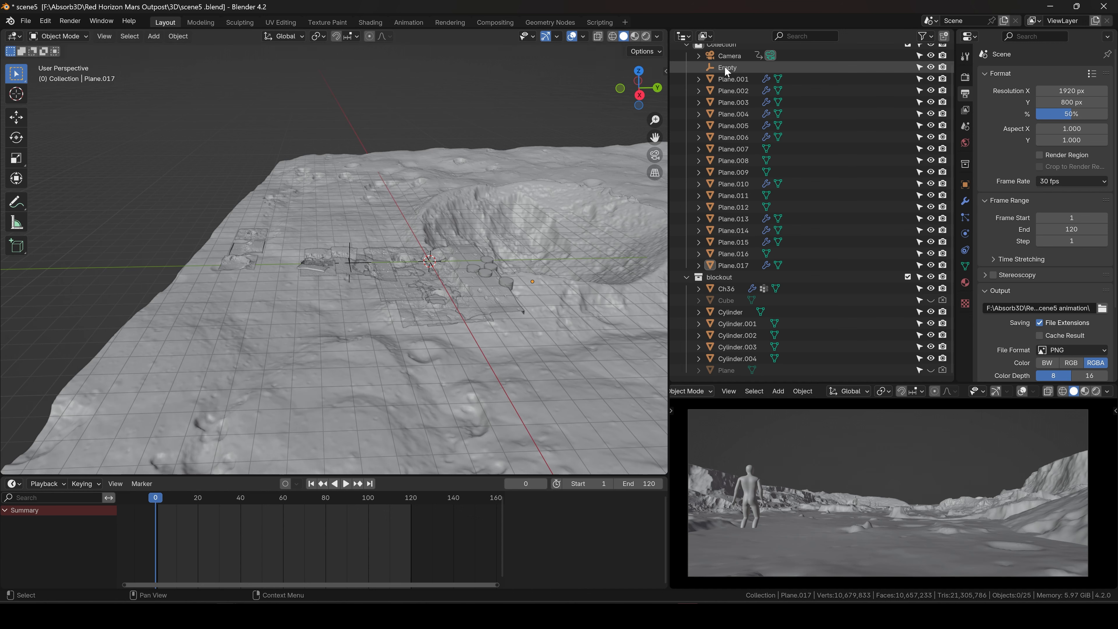
{"action": "left_click", "coordinate": [729, 56]}
{"action": "left_click", "coordinate": [638, 96]}
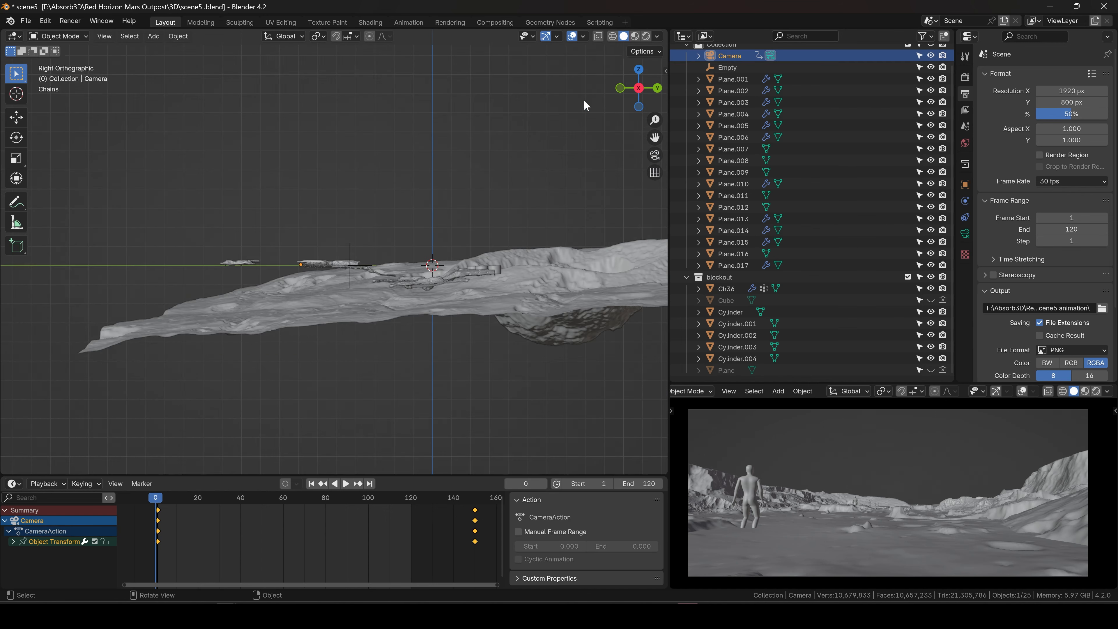
{"action": "scroll", "coordinate": [307, 318], "scroll_direction": "down", "scroll_amount": 3}
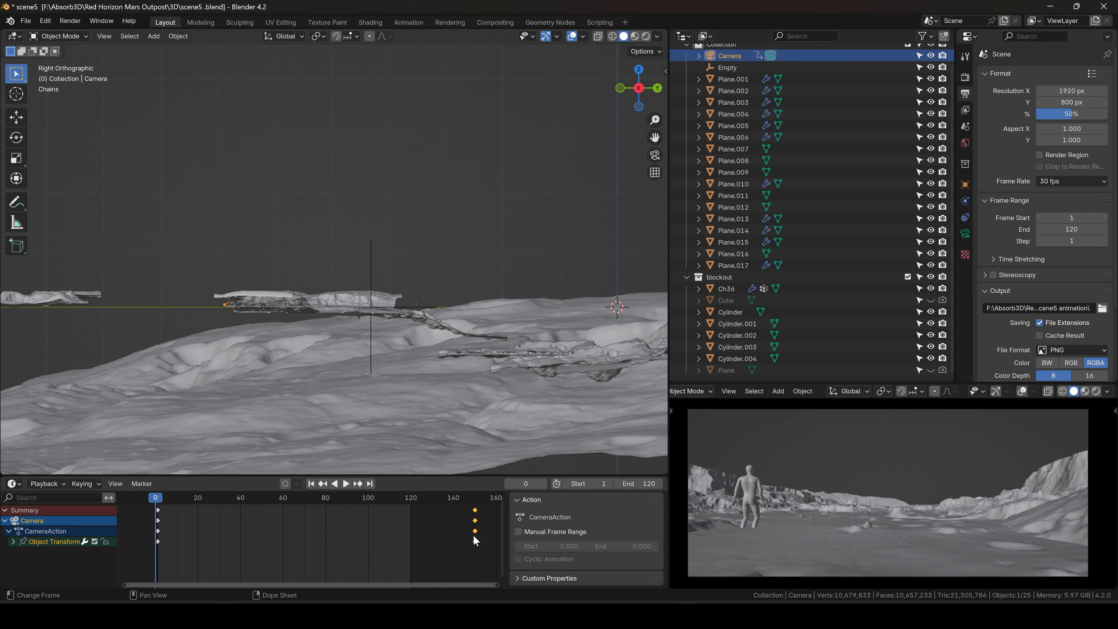
{"action": "left_click_drag", "start_coordinate": [476, 540], "coordinate": [411, 545]}
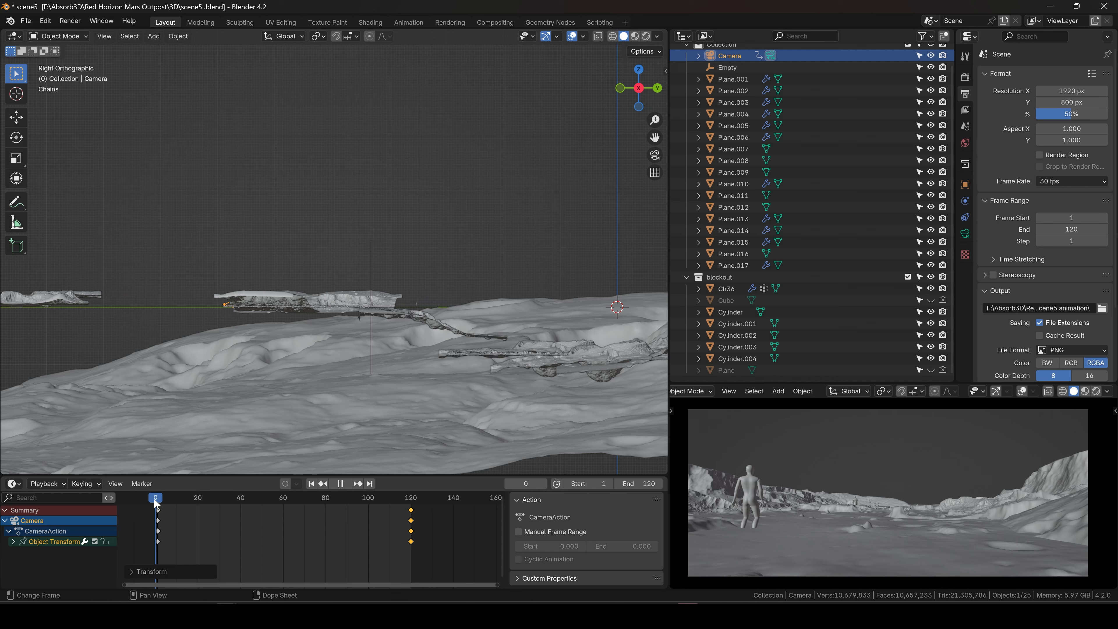
Play the shortened camera animation and return to frame 1
{"action": "key", "text": "space"}
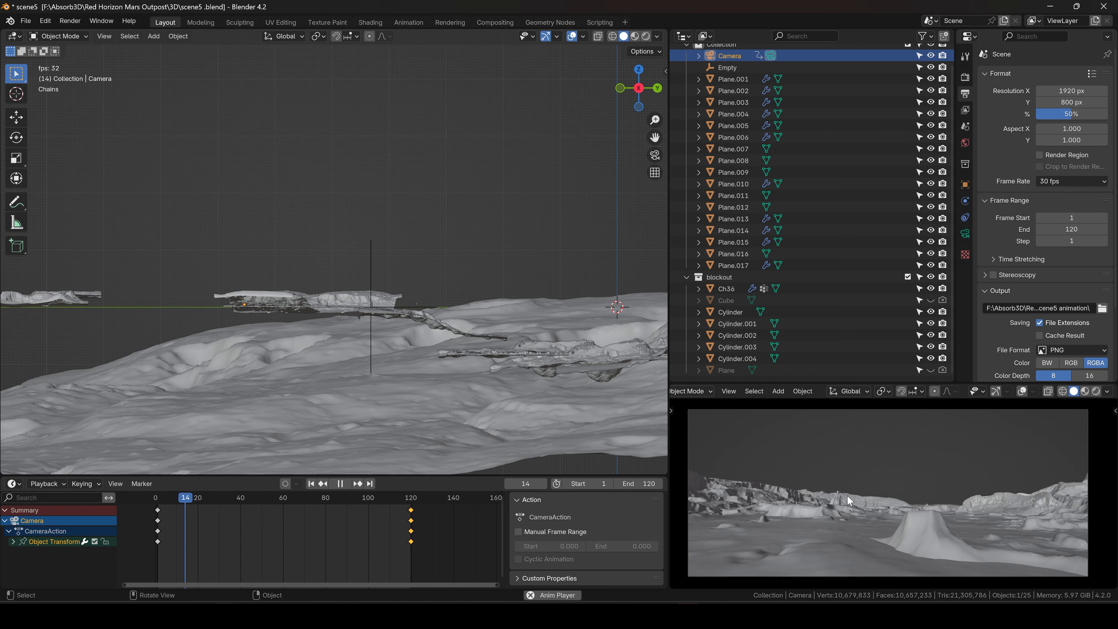
{"action": "key", "text": "space"}
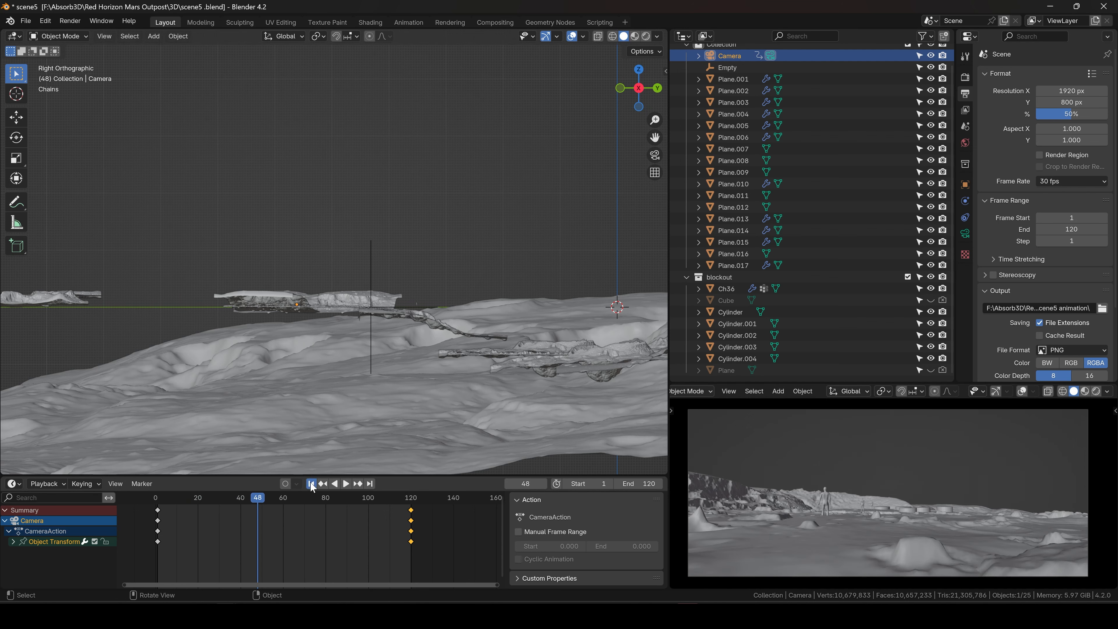
{"action": "left_click", "coordinate": [311, 484]}
Annotate the right orthographic view with three camera sketches above the terrain, adding arrows for their changing view directions
{"action": "scroll", "coordinate": [240, 304], "scroll_direction": "up", "scroll_amount": 5}
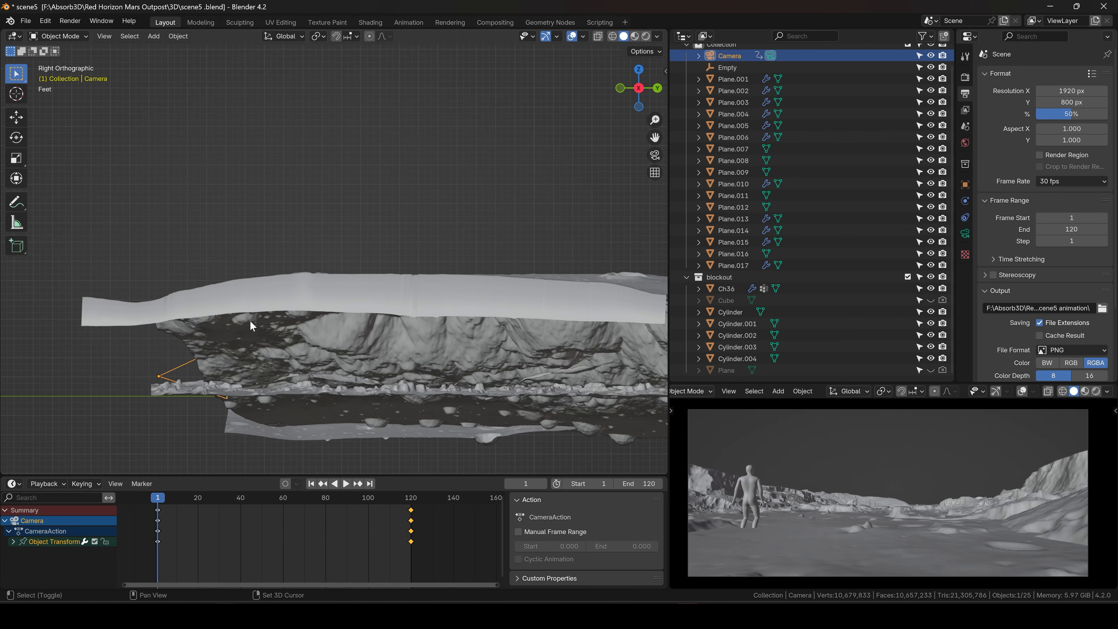
{"action": "middle_click_drag", "start_coordinate": [251, 321], "coordinate": [317, 254], "text": "shift"}
{"action": "scroll", "coordinate": [344, 294], "scroll_direction": "down", "scroll_amount": 5}
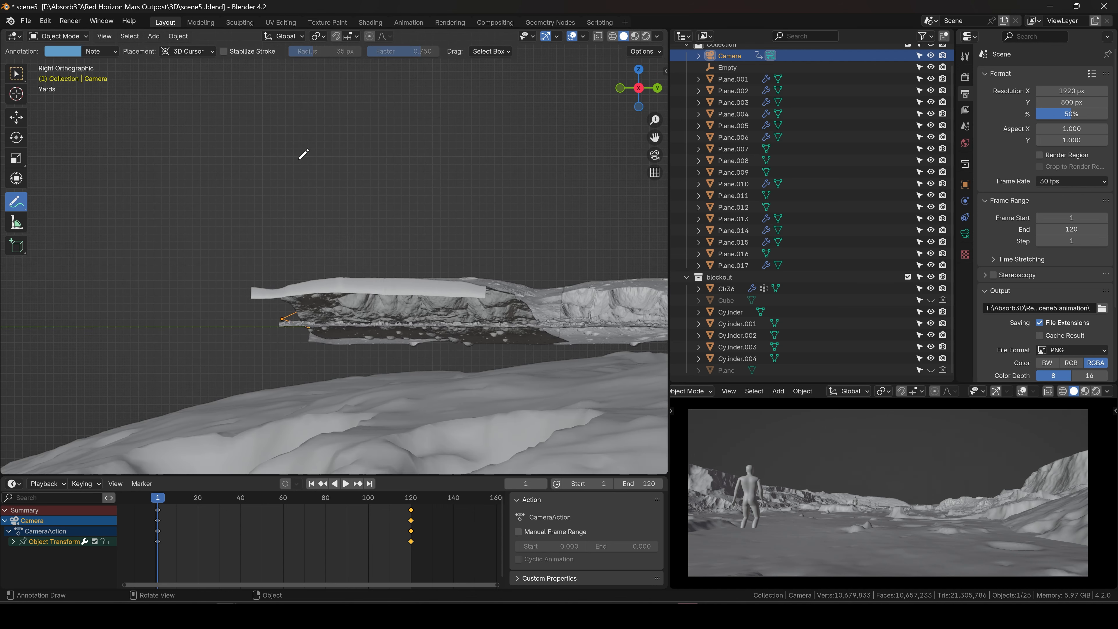
{"action": "left_click_drag", "start_coordinate": [300, 158], "coordinate": [295, 168]}
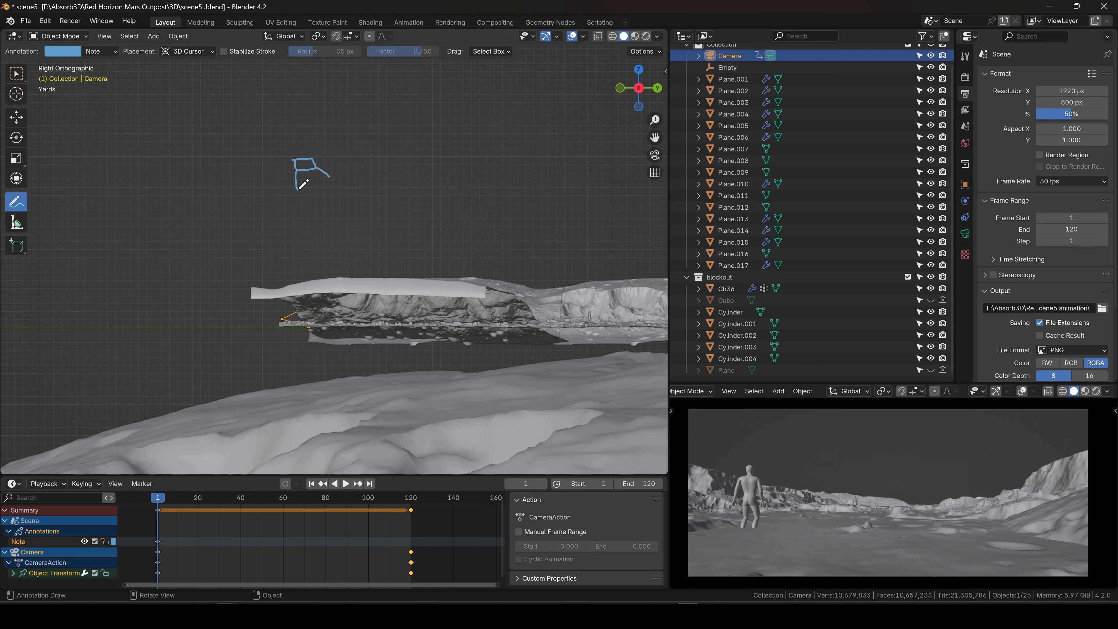
{"action": "middle_click_drag", "start_coordinate": [424, 175], "coordinate": [274, 215], "text": "shift"}
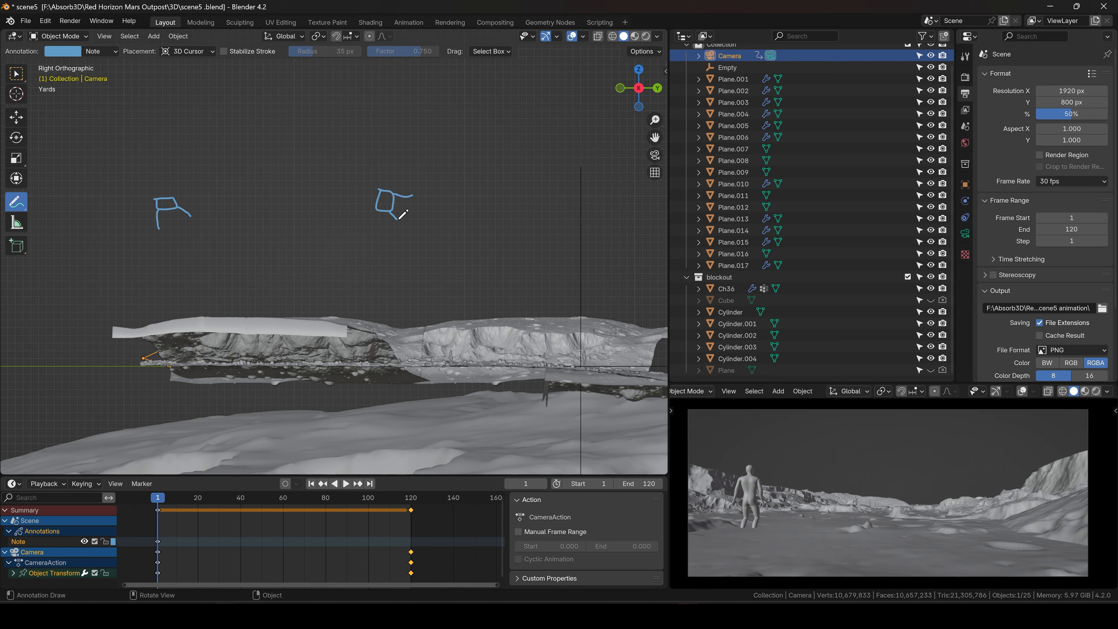
{"action": "middle_click_drag", "start_coordinate": [402, 215], "coordinate": [322, 222], "text": "shift"}
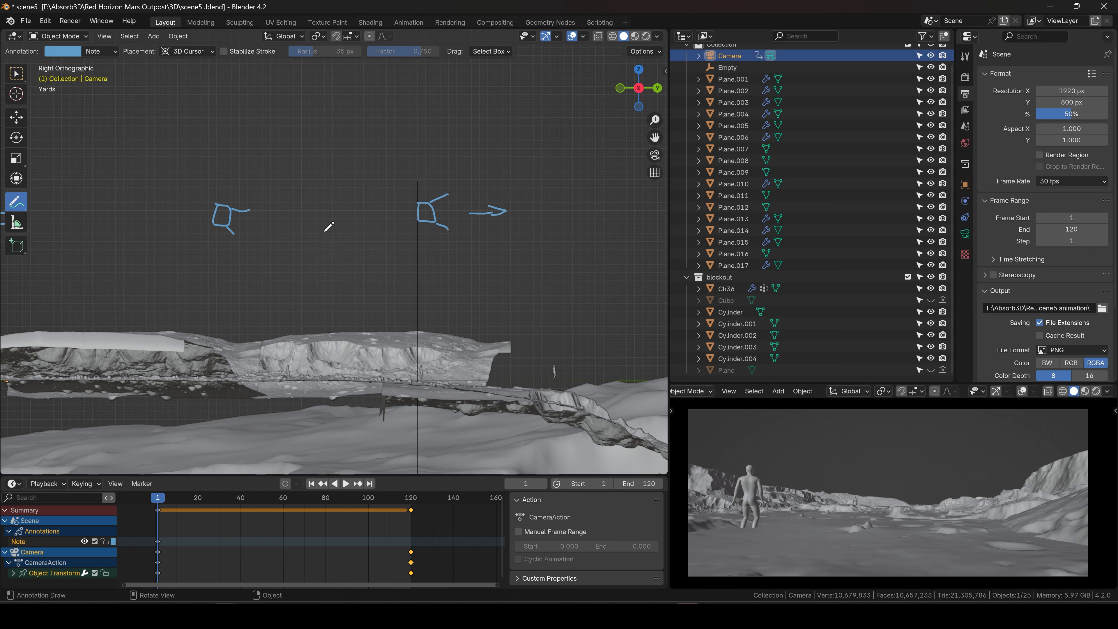
{"action": "left_click_drag", "start_coordinate": [272, 230], "coordinate": [258, 234]}
{"action": "middle_click_drag", "start_coordinate": [244, 236], "coordinate": [401, 236], "text": "shift"}
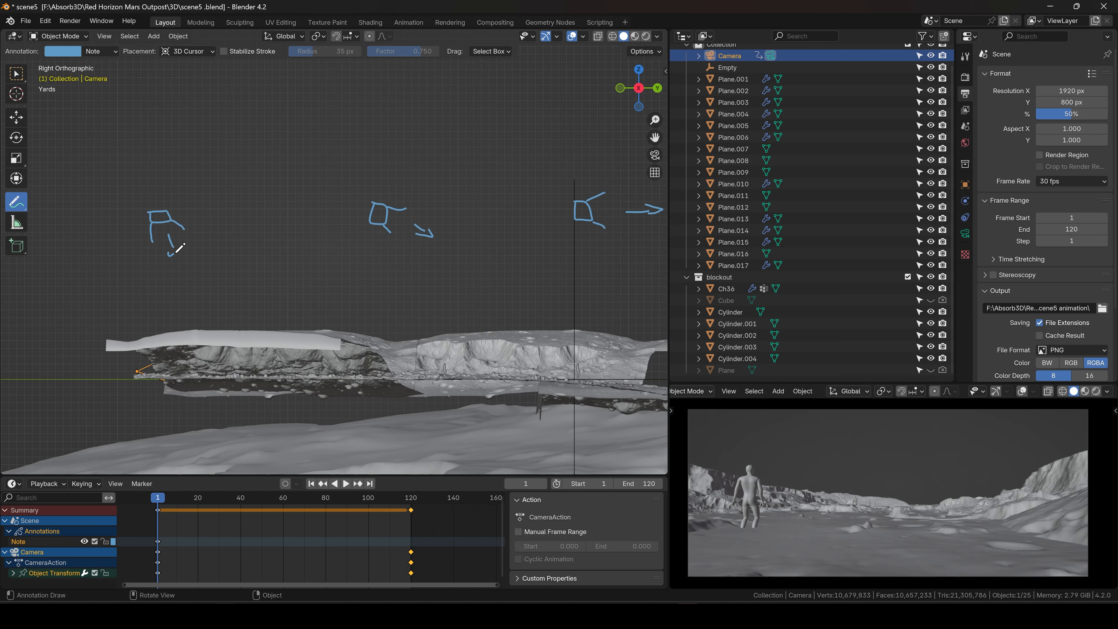
Undo all the camera annotation strokes and return to the Select Box tool
{"action": "key", "text": "ctrl+z"}
{"action": "key", "text": "ctrl+z"}
{"action": "key", "text": "ctrl+z"}
{"action": "key", "text": "ctrl+z"}
{"action": "key", "text": "ctrl+z"}
{"action": "key", "text": "ctrl+z"}
{"action": "key", "text": "ctrl+z"}
{"action": "key", "text": "ctrl+z"}
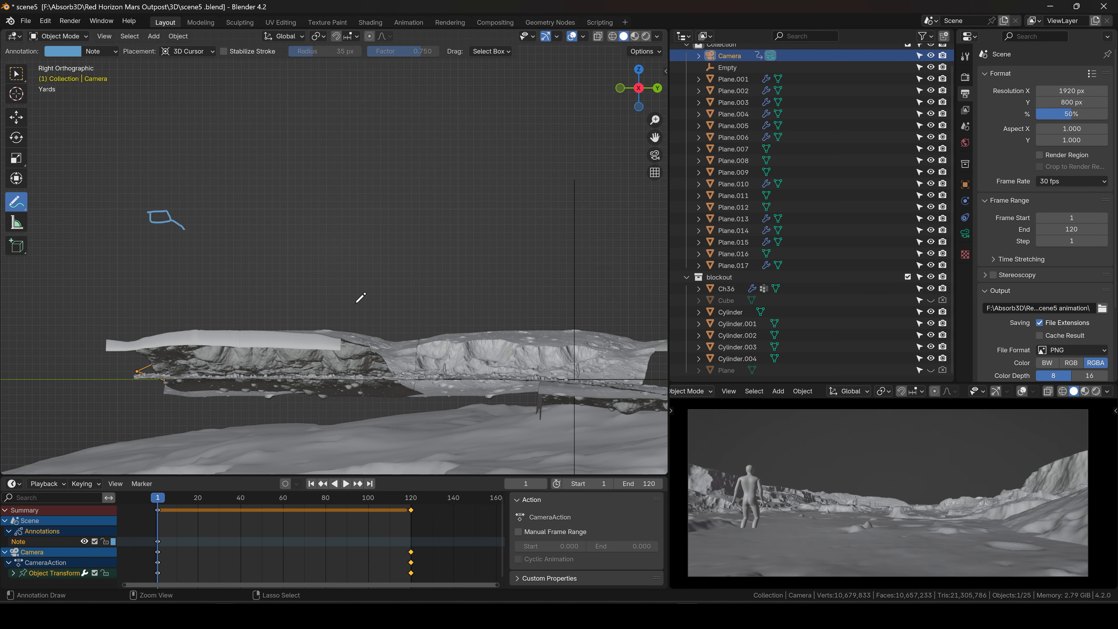
{"action": "left_click", "coordinate": [16, 73]}
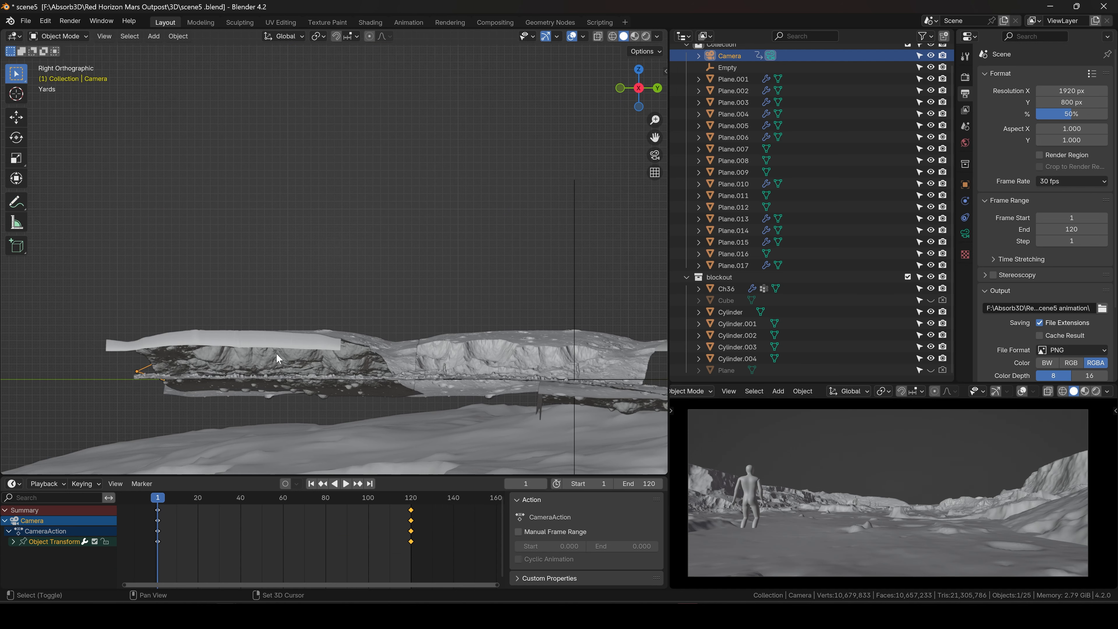
At frame 1, tilt the camera down to an X rotation of about 67.2° and raise it to about 3.76 feet on Z
{"action": "scroll", "coordinate": [394, 348], "scroll_direction": "up", "scroll_amount": 4}
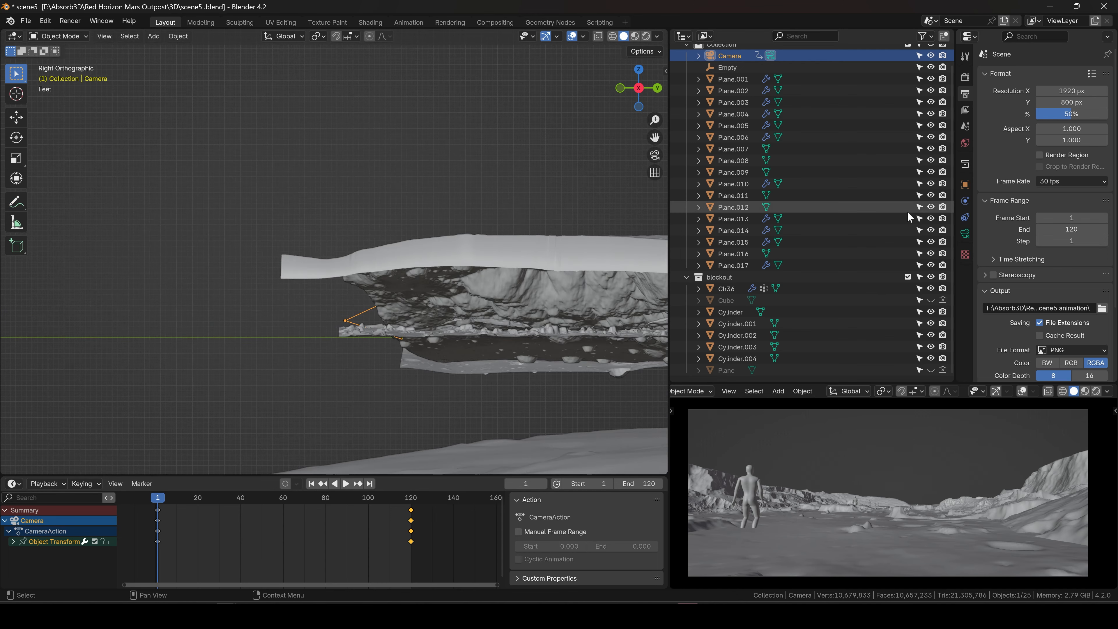
{"action": "left_click", "coordinate": [965, 184]}
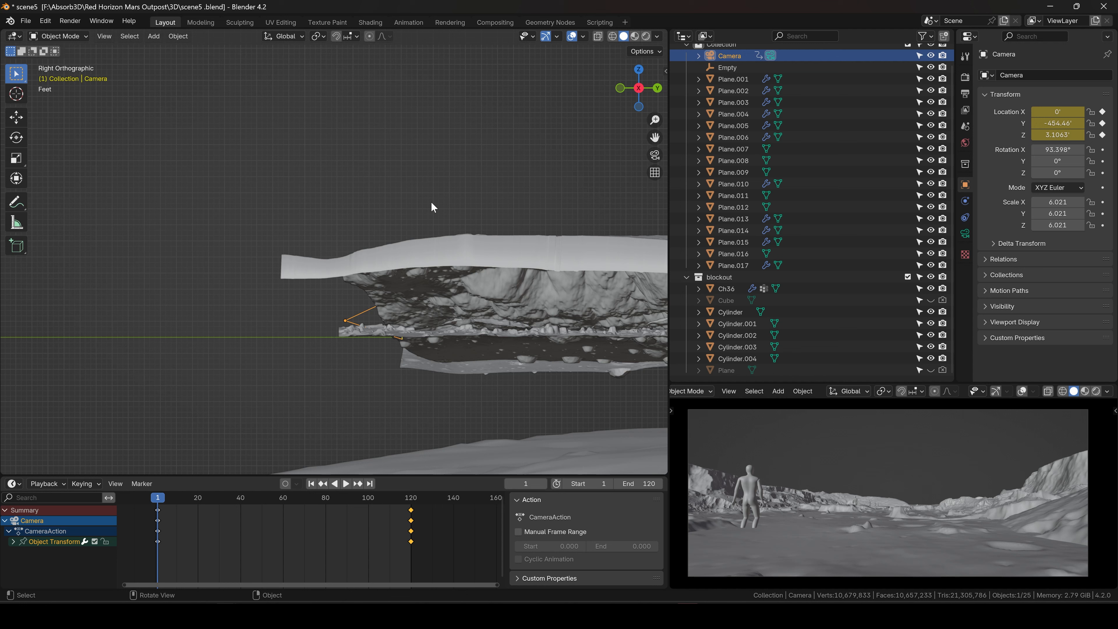
{"action": "key", "text": "r"}
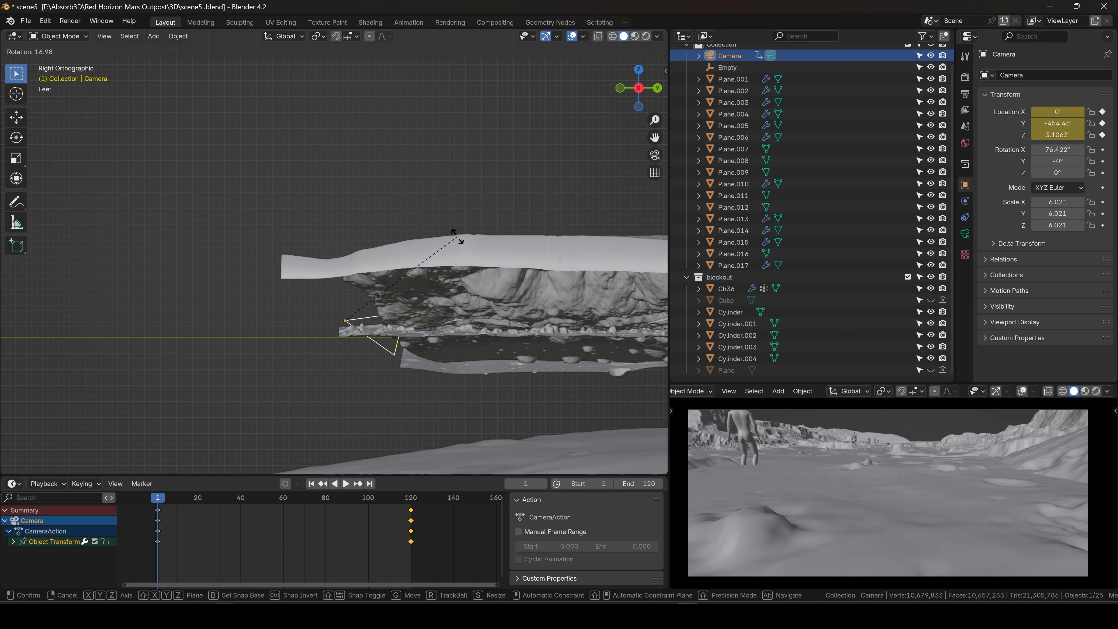
{"action": "left_click", "coordinate": [460, 252]}
{"action": "key", "text": "g"}
{"action": "key", "text": "z"}
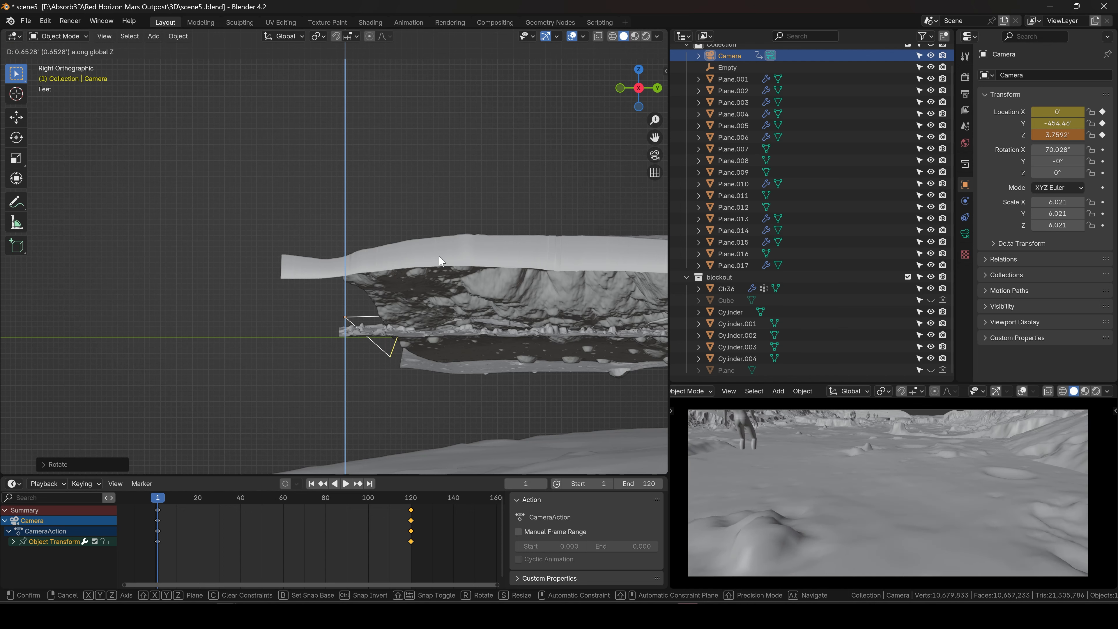
{"action": "left_click", "coordinate": [441, 262]}
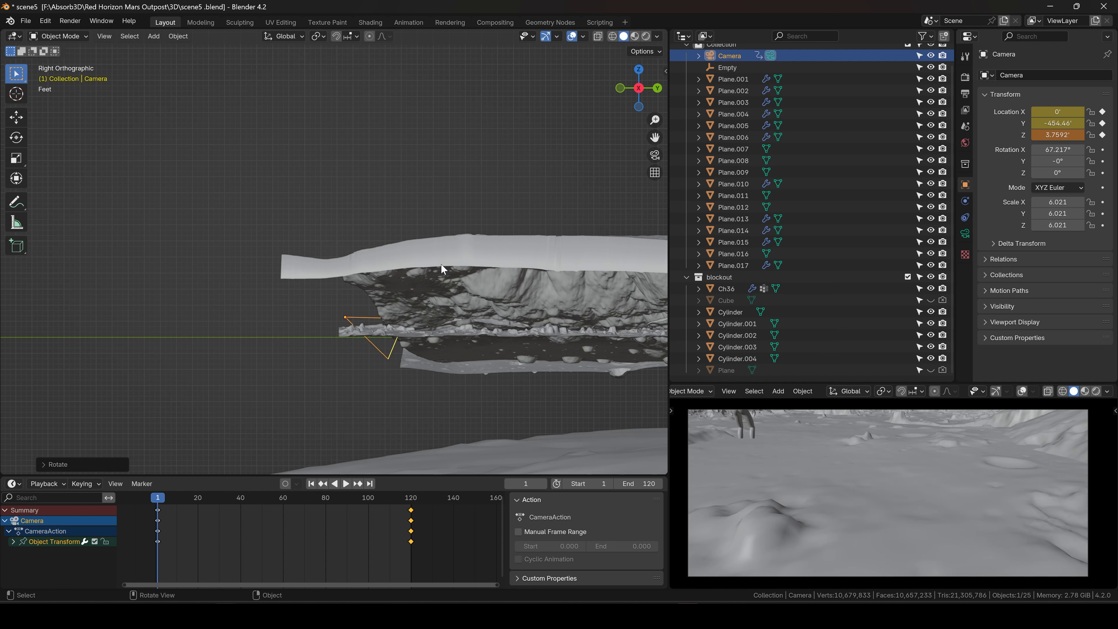
Keyframe the camera's location and rotation at frame 1 and play the animation
{"action": "key", "text": "i"}
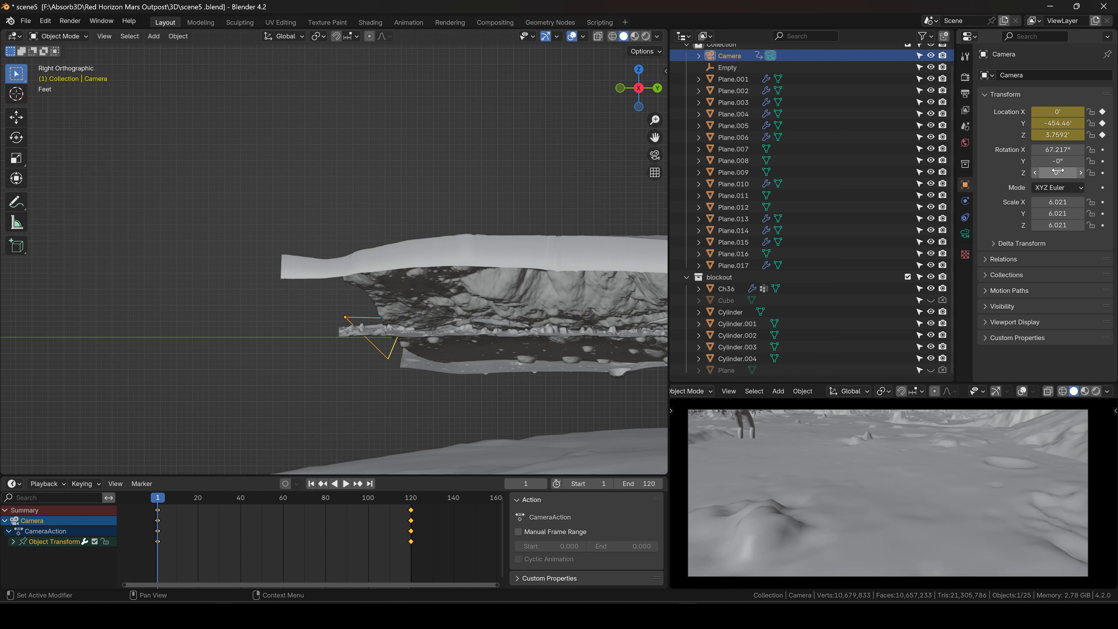
{"action": "key", "text": "i"}
{"action": "scroll", "coordinate": [424, 344], "scroll_direction": "down", "scroll_amount": 3}
{"action": "scroll", "coordinate": [255, 310], "scroll_direction": "down", "scroll_amount": 3}
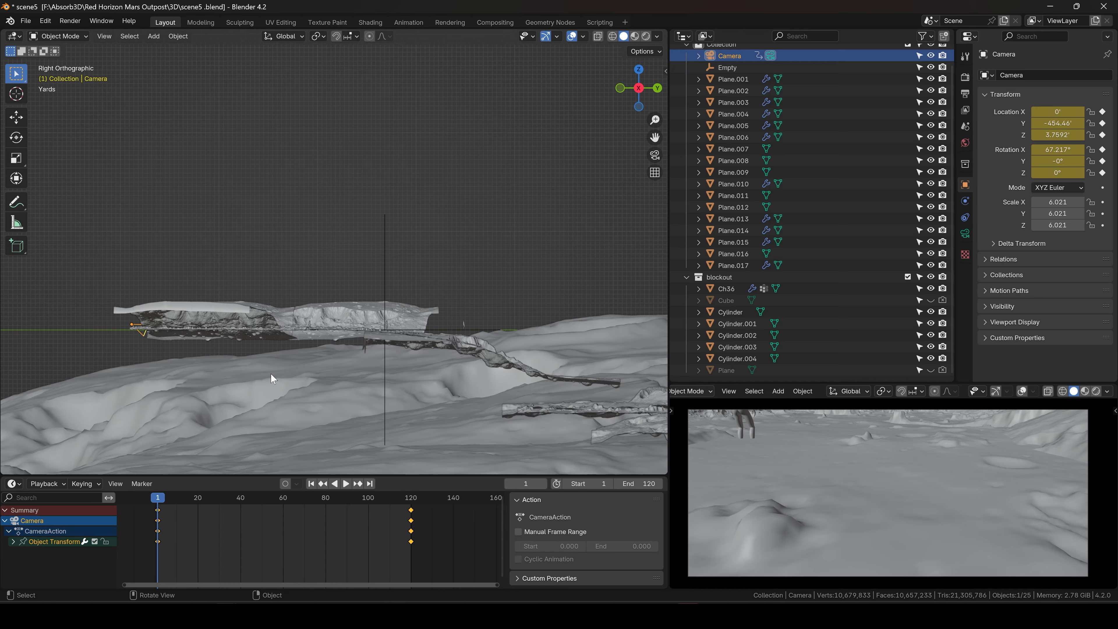
{"action": "key", "text": "space"}
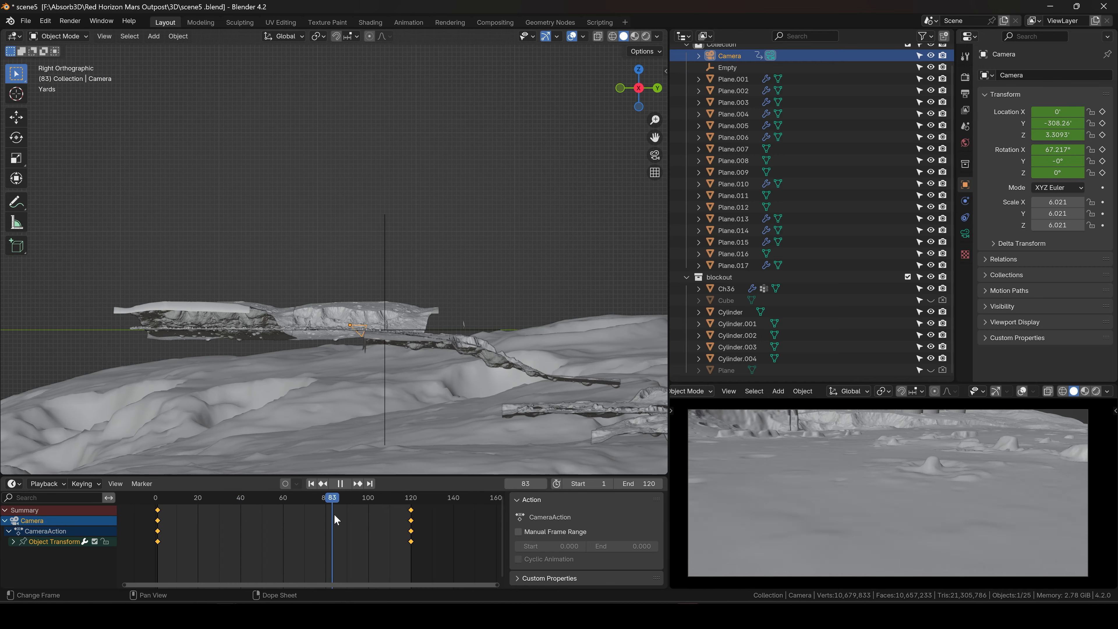
{"action": "key", "text": "space"}
At the final frame, 120, tilt the camera up to an X rotation of about 96.9° and keyframe its rotation
{"action": "left_click", "coordinate": [369, 483]}
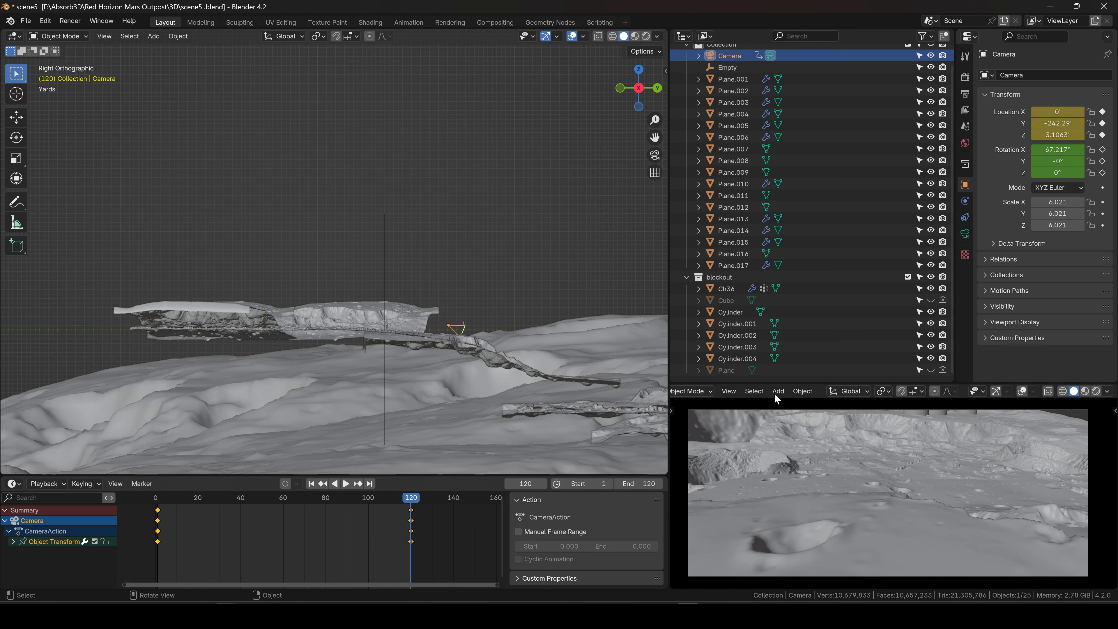
{"action": "key", "text": "r"}
{"action": "left_click", "coordinate": [569, 268]}
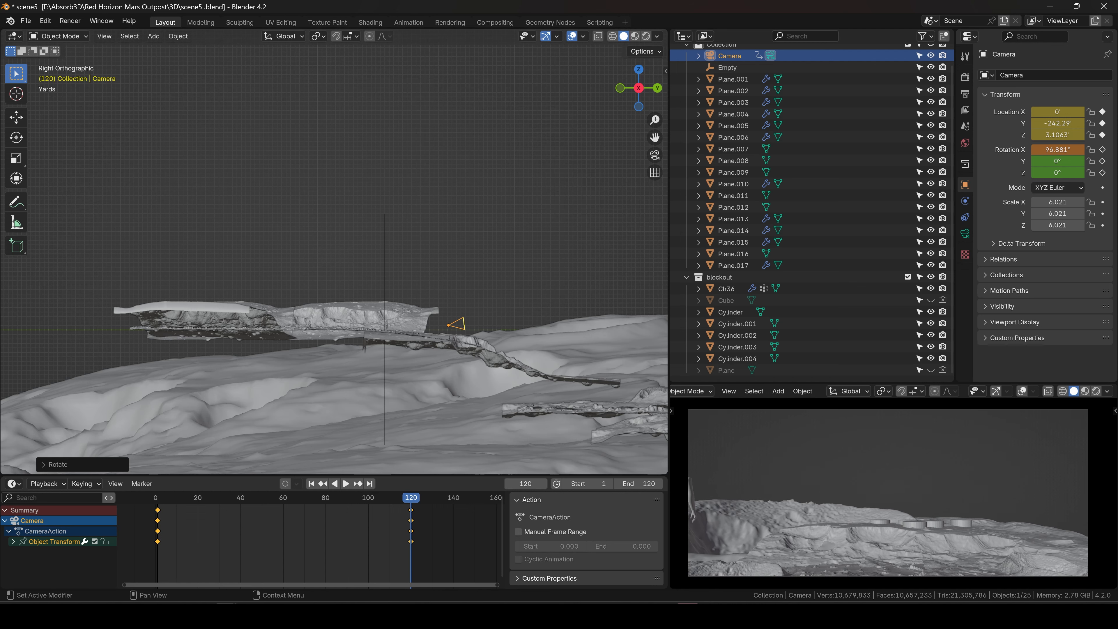
{"action": "key", "text": "i"}
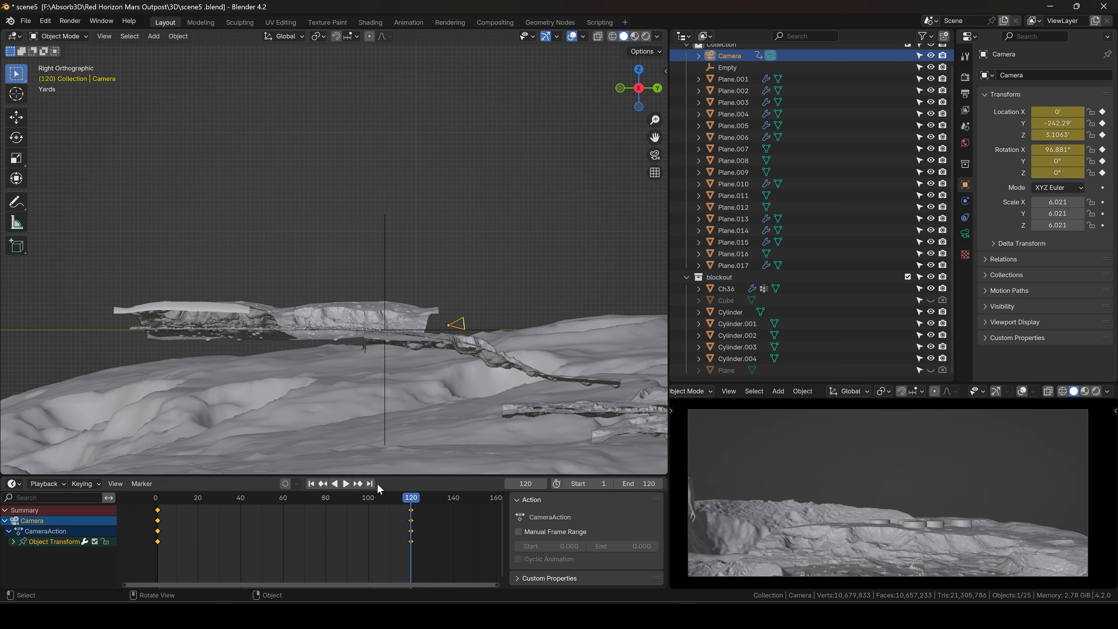
Play the tilting camera animation from its first frame and return to frame 1
{"action": "left_click", "coordinate": [311, 483]}
{"action": "key", "text": "space"}
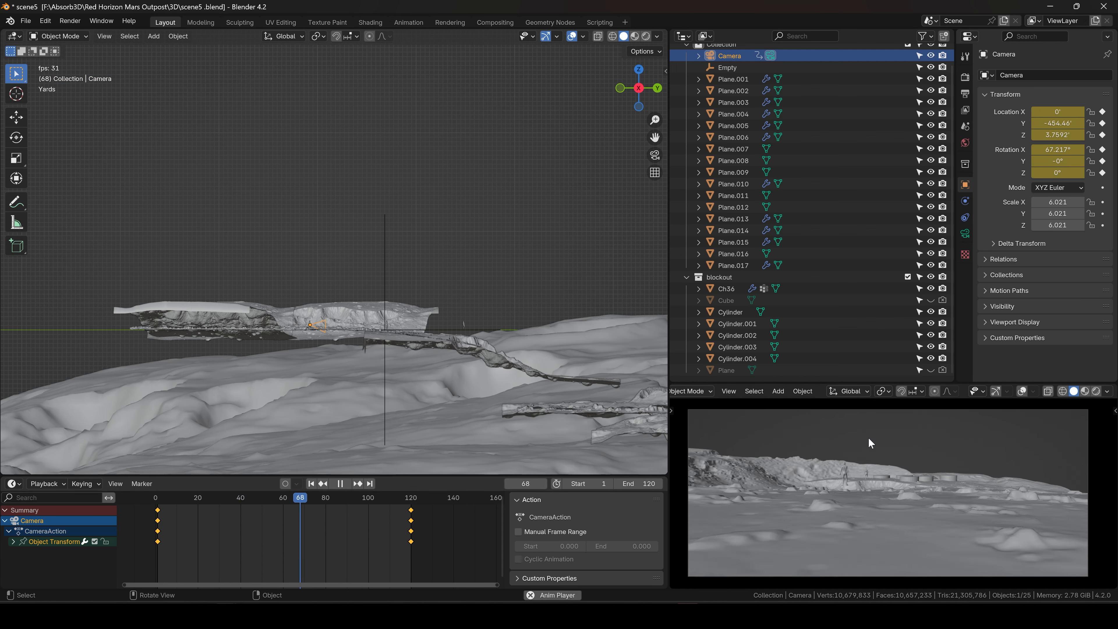
{"action": "key", "text": "space"}
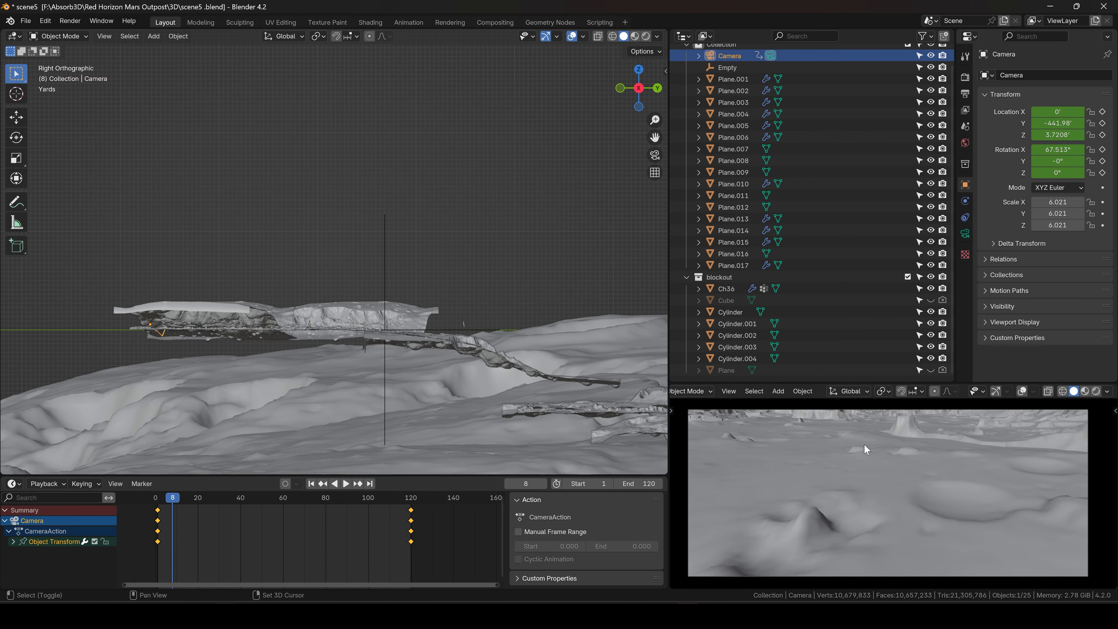
{"action": "left_click", "coordinate": [311, 483]}
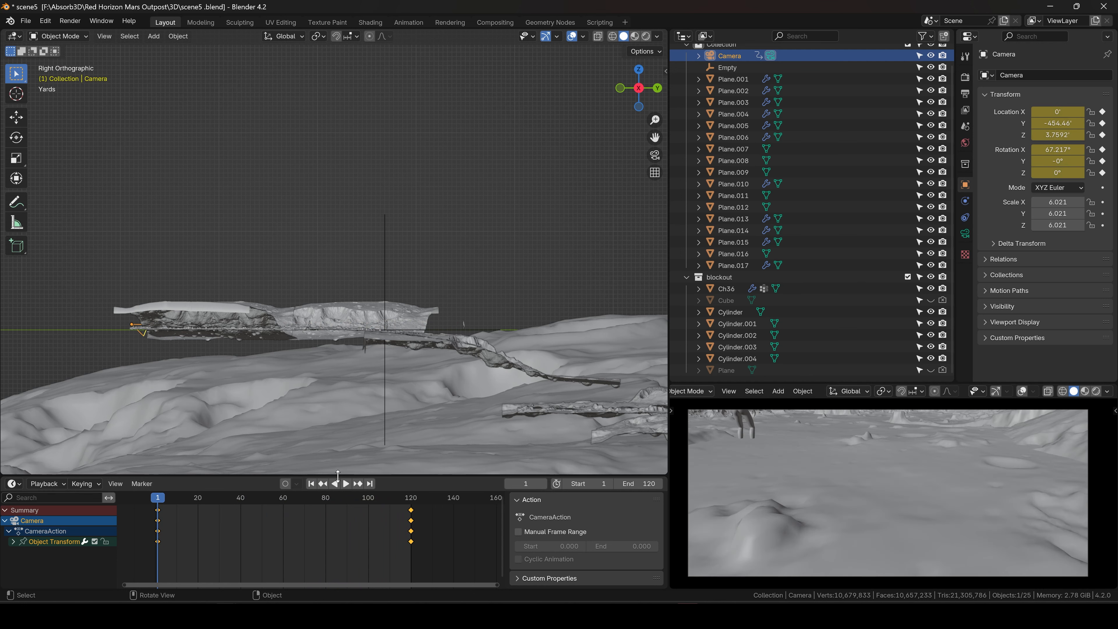
Enlarge the timeline area and replay the camera animation, ending back at frame 1
{"action": "left_click_drag", "start_coordinate": [337, 476], "coordinate": [337, 396]}
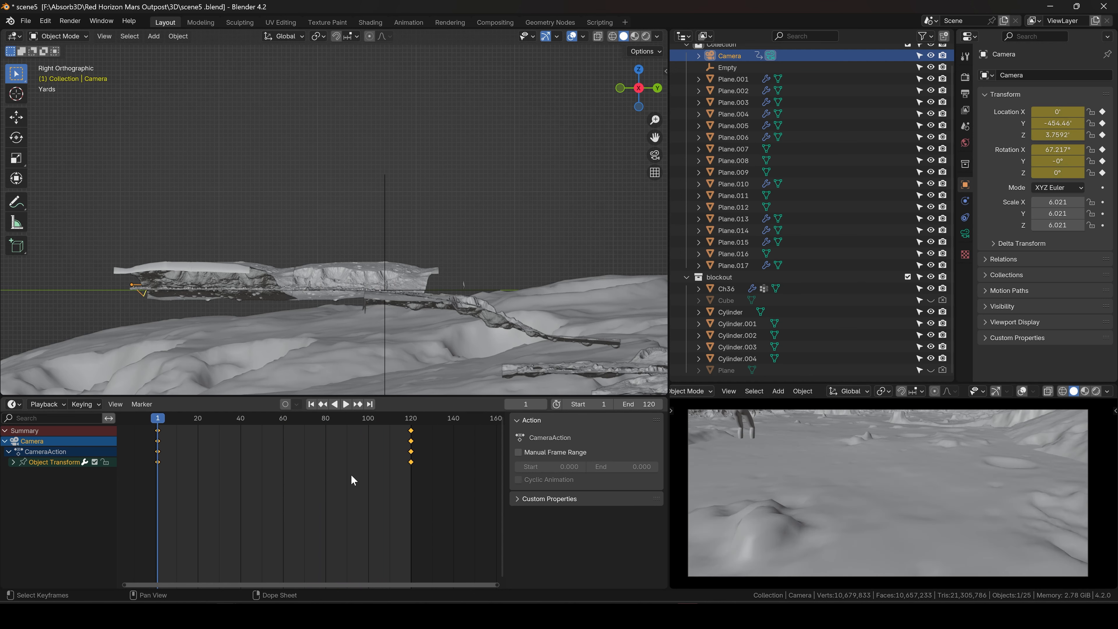
{"action": "key", "text": "space"}
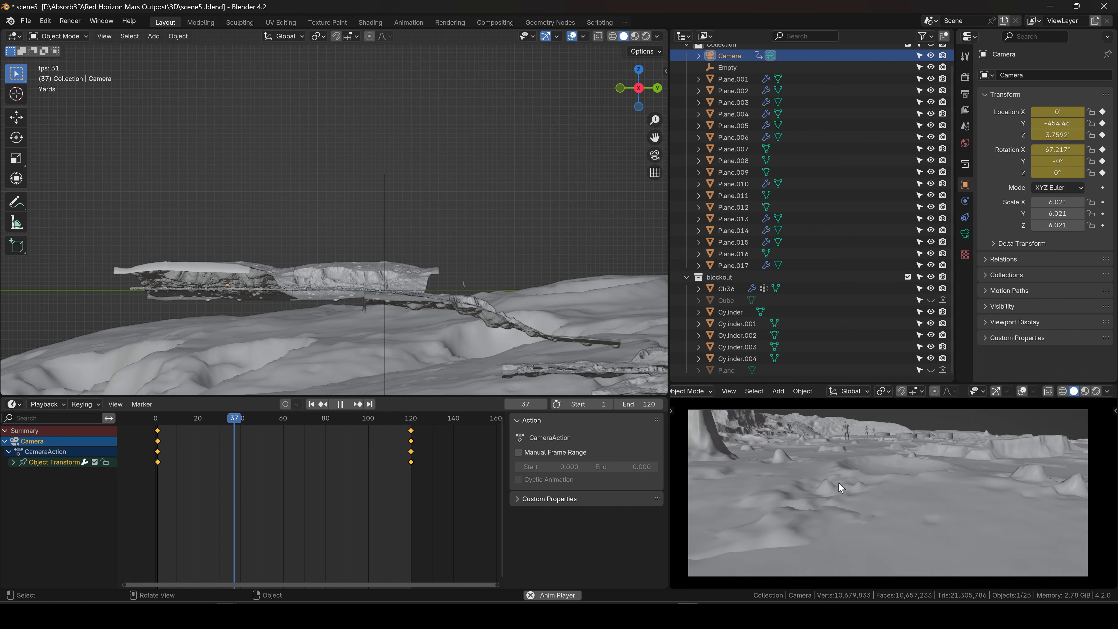
{"action": "key", "text": "space"}
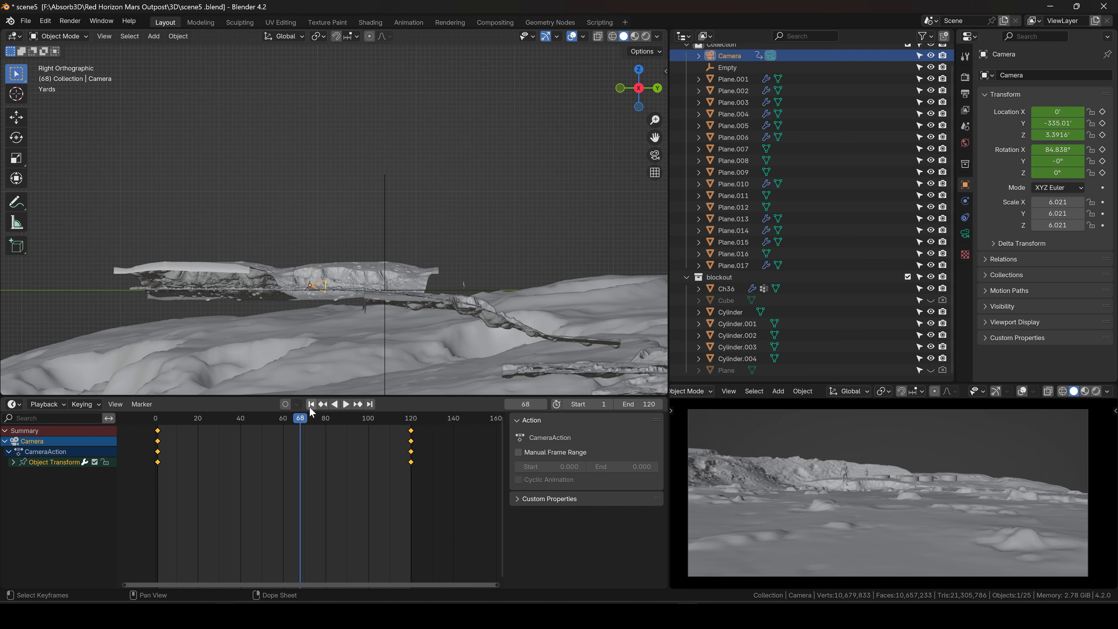
{"action": "left_click", "coordinate": [310, 405]}
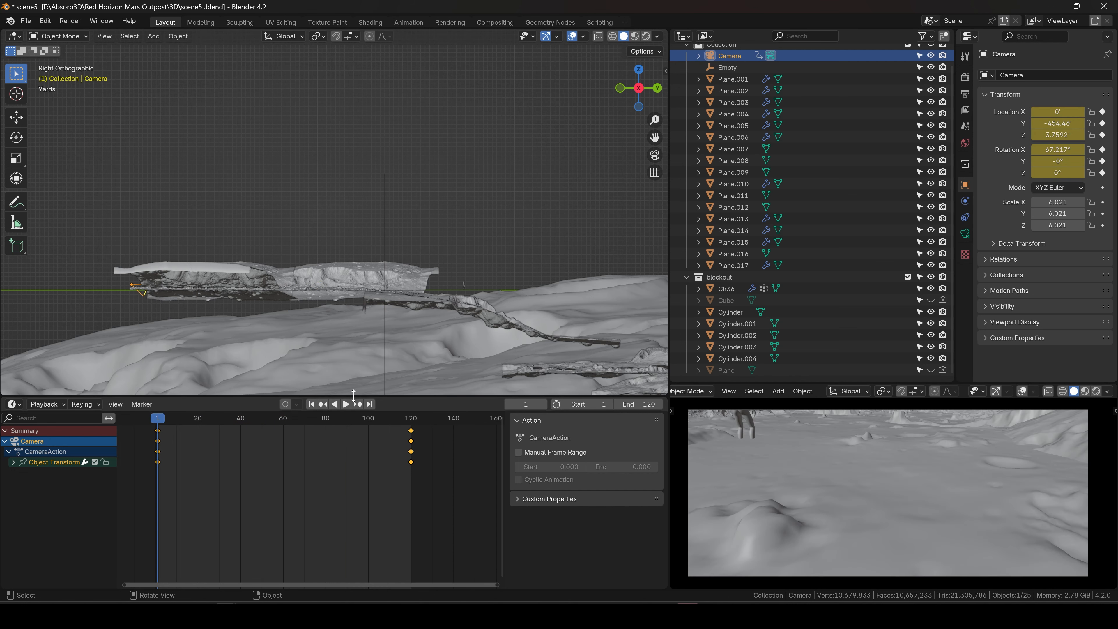
Split the timeline area in two and change the lower half to a Graph Editor
{"action": "left_click_drag", "start_coordinate": [342, 397], "coordinate": [15, 426]}
{"action": "left_click", "coordinate": [11, 436]}
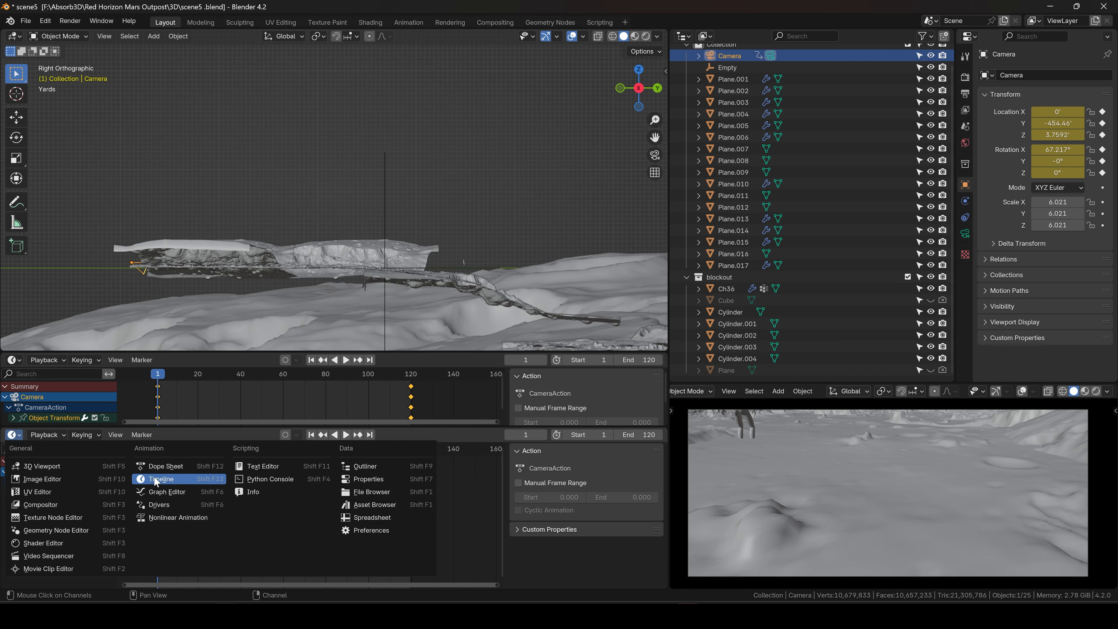
{"action": "left_click", "coordinate": [165, 491]}
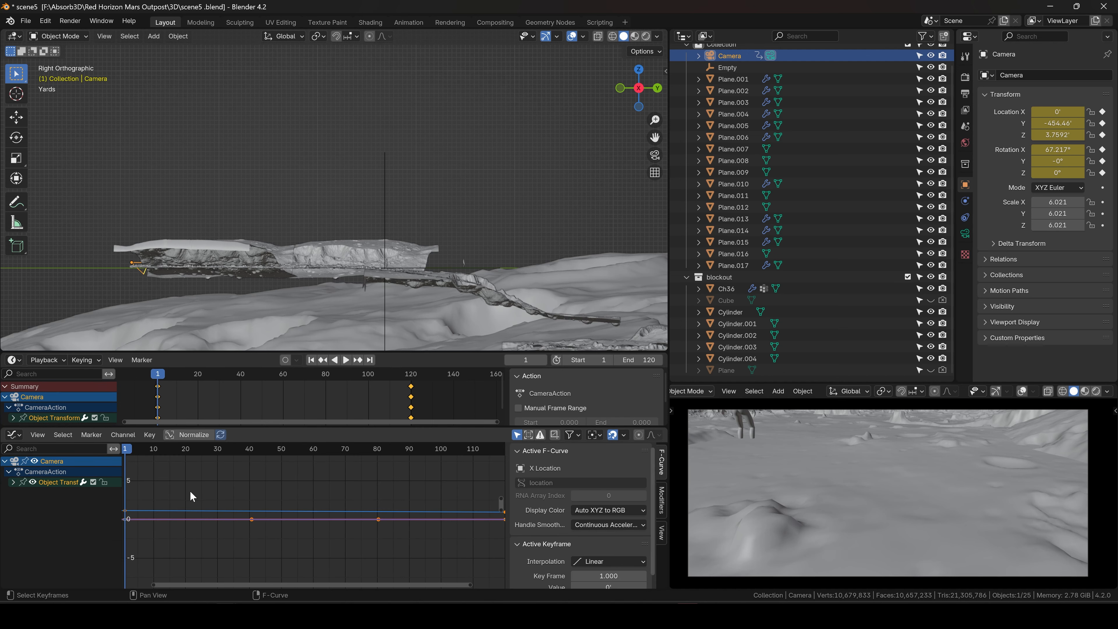
{"action": "scroll", "coordinate": [193, 497], "scroll_direction": "down", "scroll_amount": 5}
{"action": "key", "text": "r"}
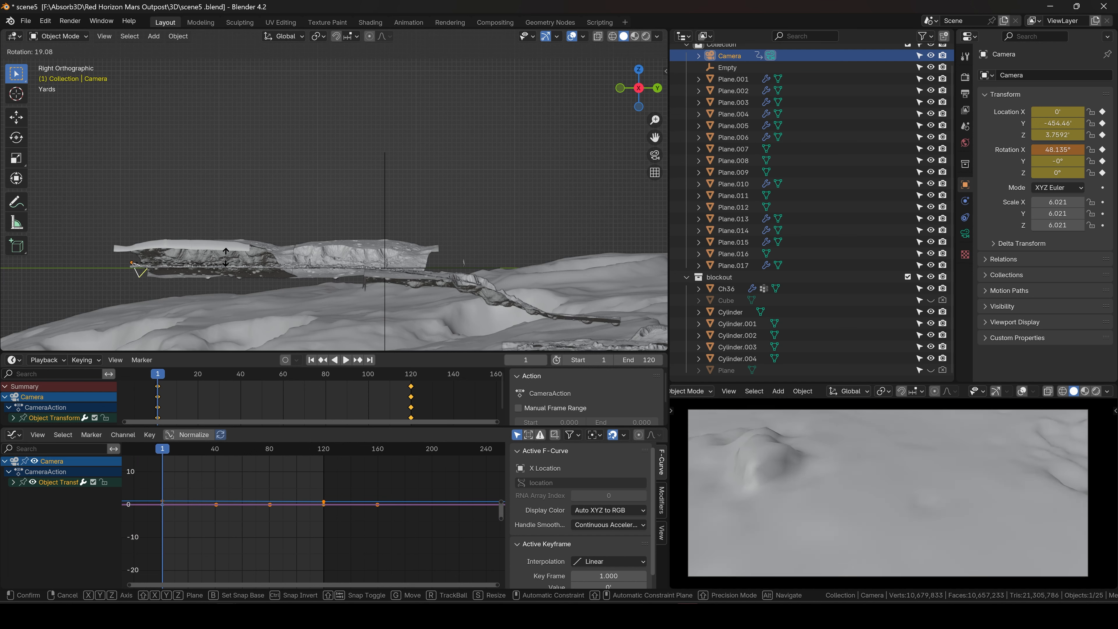
{"action": "key", "text": "Escape"}
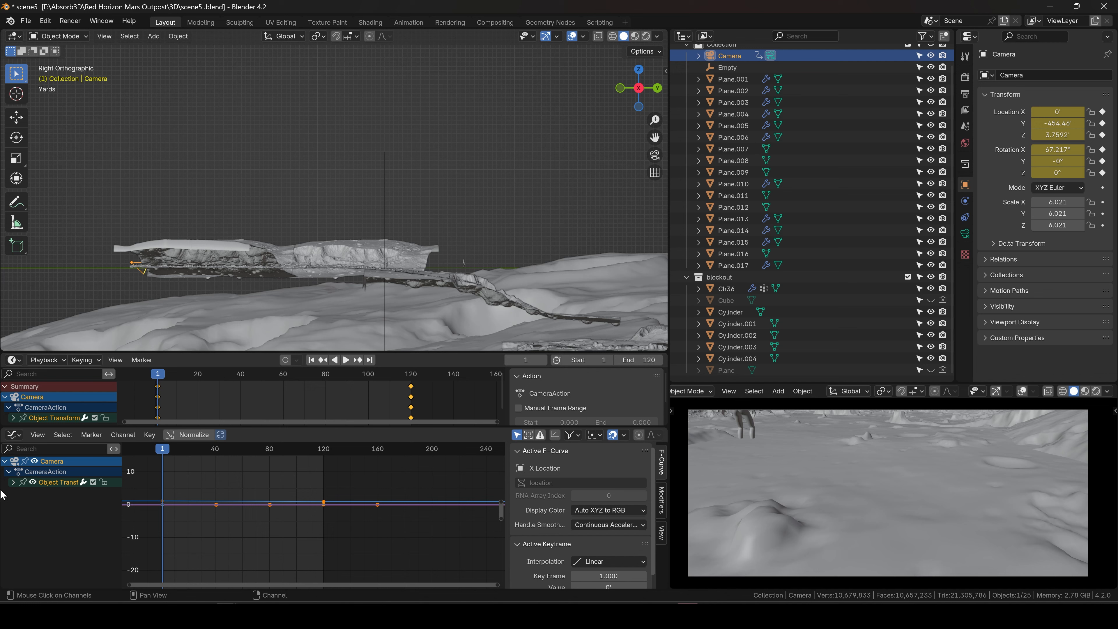
Expand the camera's Object Transforms channels in the Graph Editor and select the X Euler Rotation curve
{"action": "left_click", "coordinate": [13, 482]}
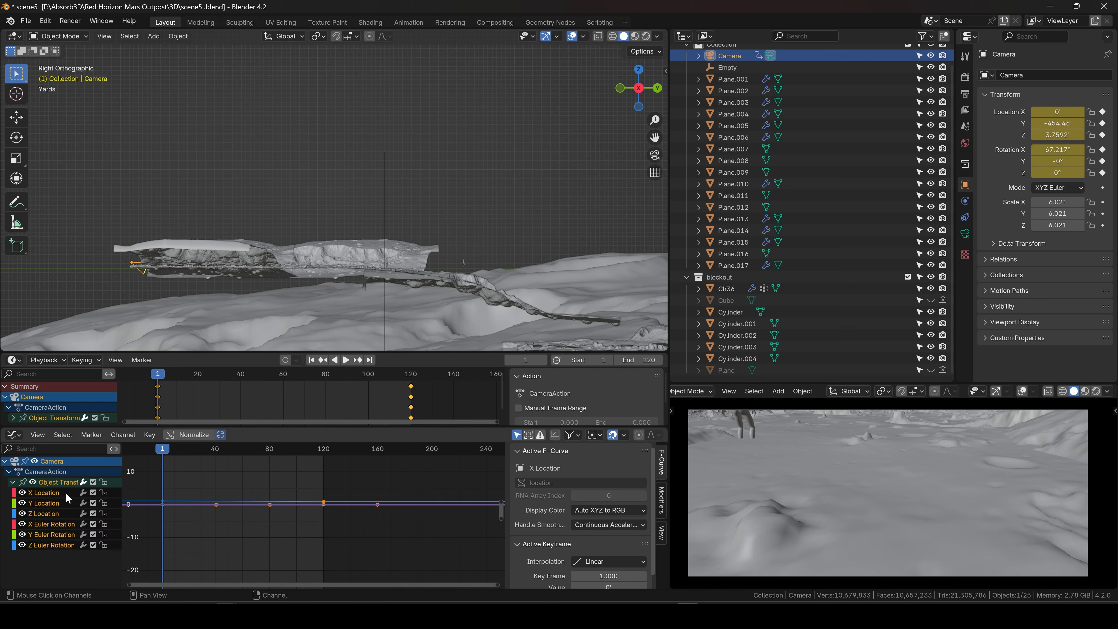
{"action": "left_click", "coordinate": [42, 525]}
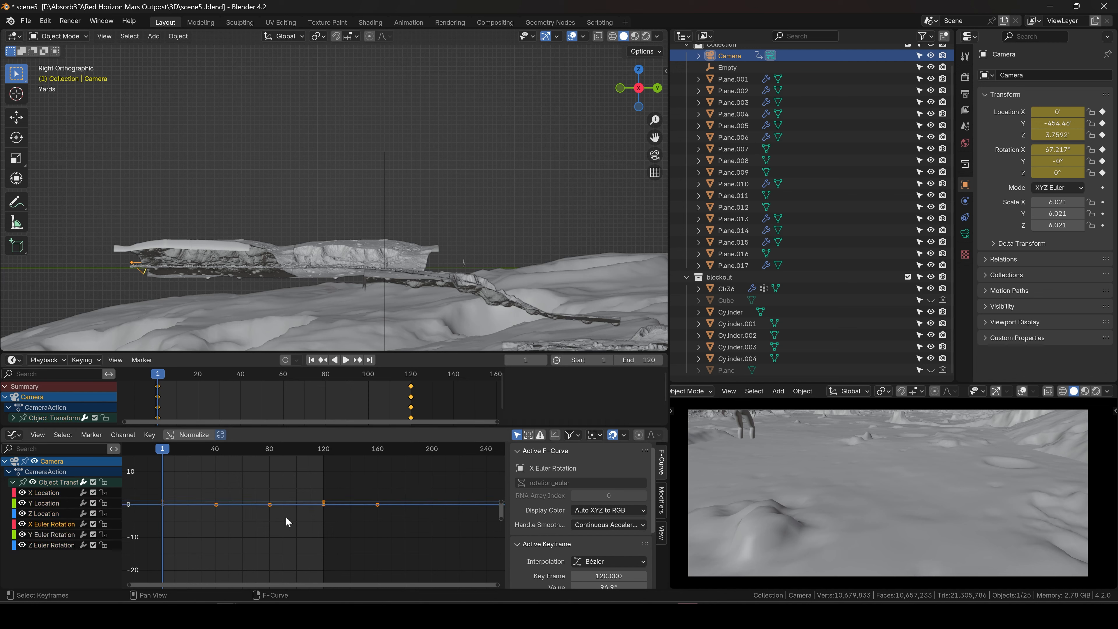
{"action": "scroll", "coordinate": [288, 517], "scroll_direction": "down", "scroll_amount": 3}
{"action": "scroll", "coordinate": [303, 519], "scroll_direction": "up", "scroll_amount": 8}
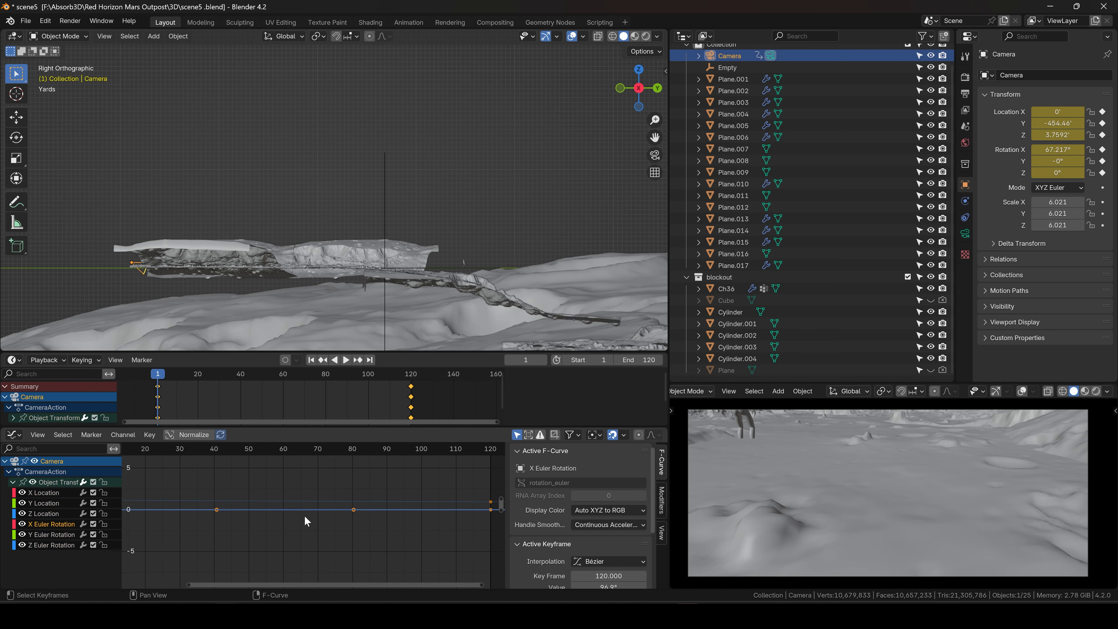
{"action": "mouse_move", "coordinate": [233, 547]}
{"action": "middle_mouse_down"}
{"action": "mouse_move", "coordinate": [318, 518]}
{"action": "mouse_move", "coordinate": [250, 537]}
{"action": "middle_mouse_up"}
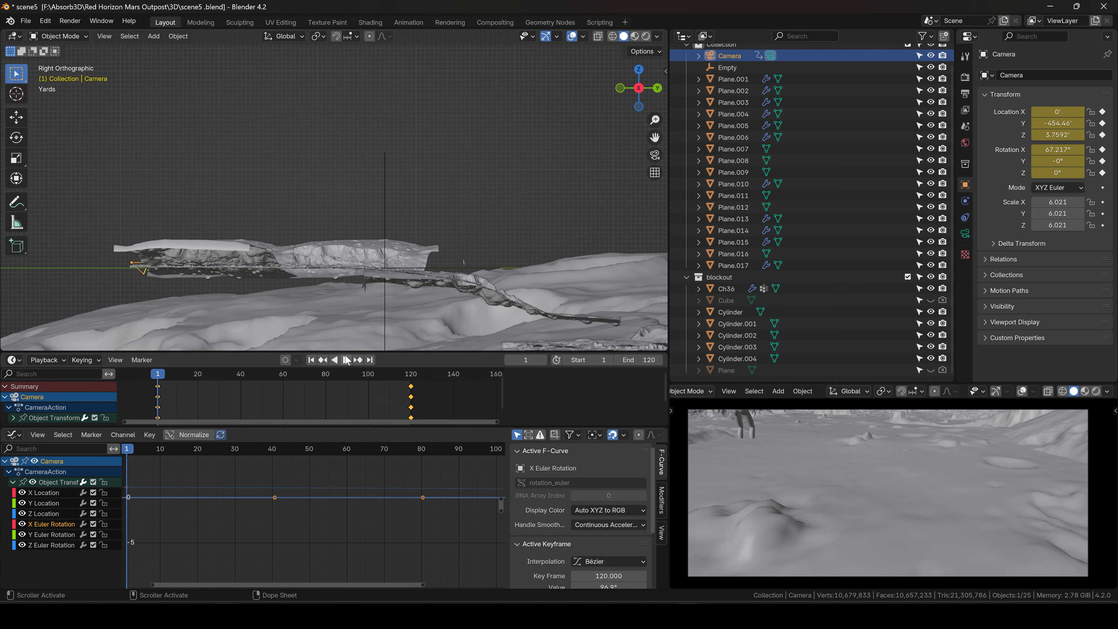
Enlarge the Graph Editor upward and frame the X Euler Rotation curve between frames 1 and 120
{"action": "left_click_drag", "start_coordinate": [343, 352], "coordinate": [334, 216]}
{"action": "left_click_drag", "start_coordinate": [337, 428], "coordinate": [349, 266]}
{"action": "middle_click_drag", "start_coordinate": [170, 463], "coordinate": [317, 469]}
{"action": "middle_click_drag", "start_coordinate": [370, 437], "coordinate": [301, 443]}
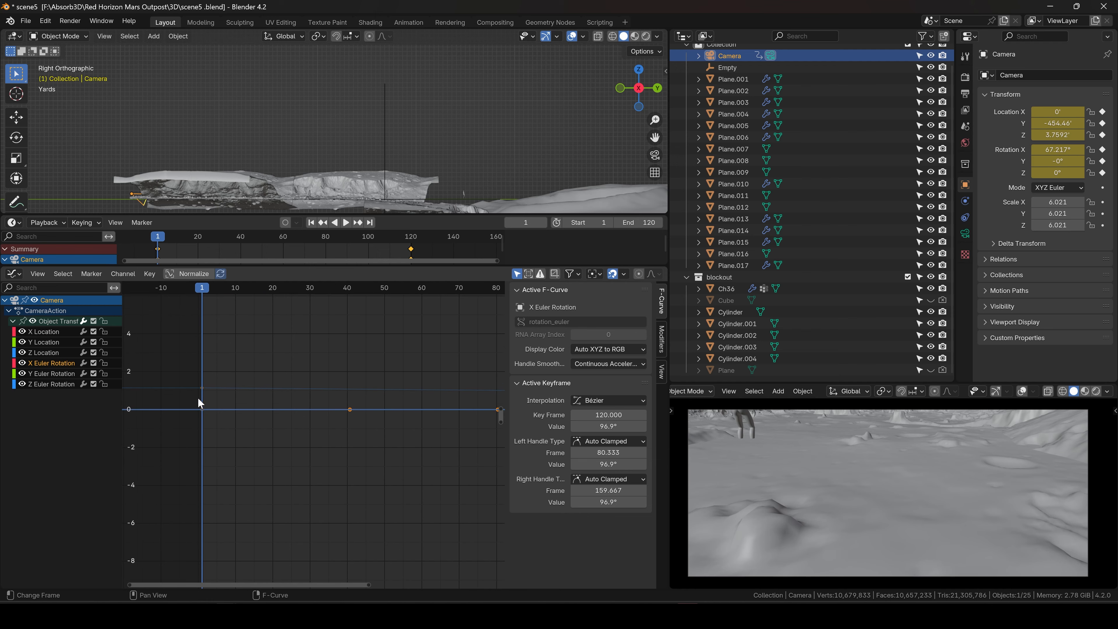
{"action": "middle_click_drag", "start_coordinate": [371, 425], "coordinate": [190, 438]}
{"action": "middle_click_drag", "start_coordinate": [388, 435], "coordinate": [409, 450]}
{"action": "middle_click_drag", "start_coordinate": [284, 432], "coordinate": [421, 393]}
{"action": "scroll", "coordinate": [298, 415], "scroll_direction": "down", "scroll_amount": 4}
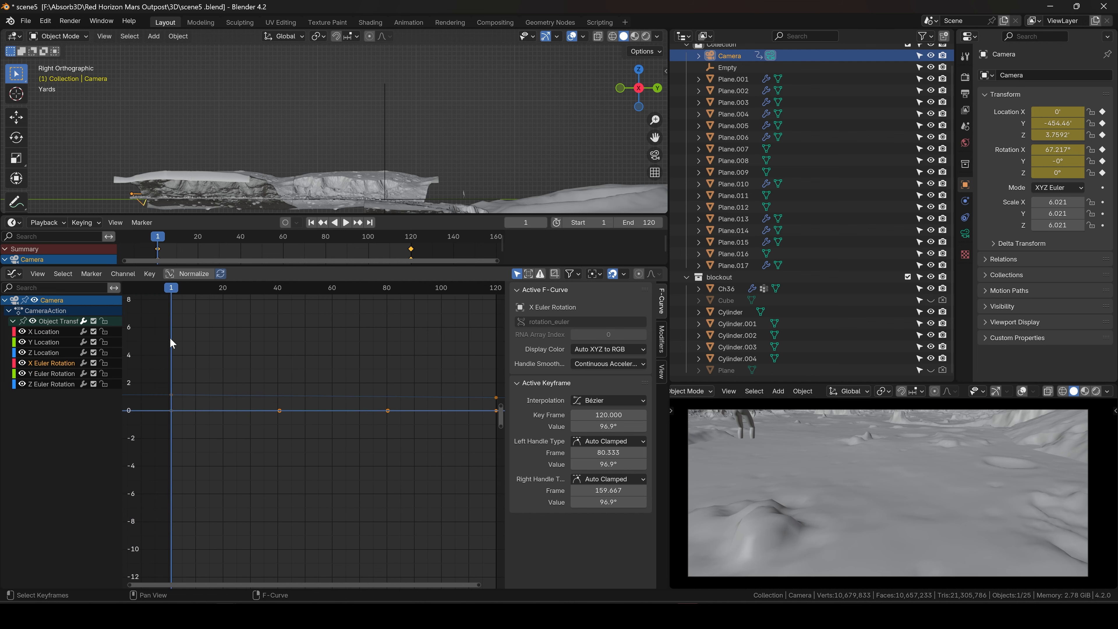
Try to pick the X Euler Rotation curve and its keyframes in the Graph Editor
{"action": "scroll", "coordinate": [255, 423], "scroll_direction": "up", "scroll_amount": 4}
{"action": "left_click_drag", "start_coordinate": [339, 386], "coordinate": [410, 446]}
{"action": "scroll", "coordinate": [380, 438], "scroll_direction": "down", "scroll_amount": 4}
{"action": "scroll", "coordinate": [375, 449], "scroll_direction": "up", "scroll_amount": 2}
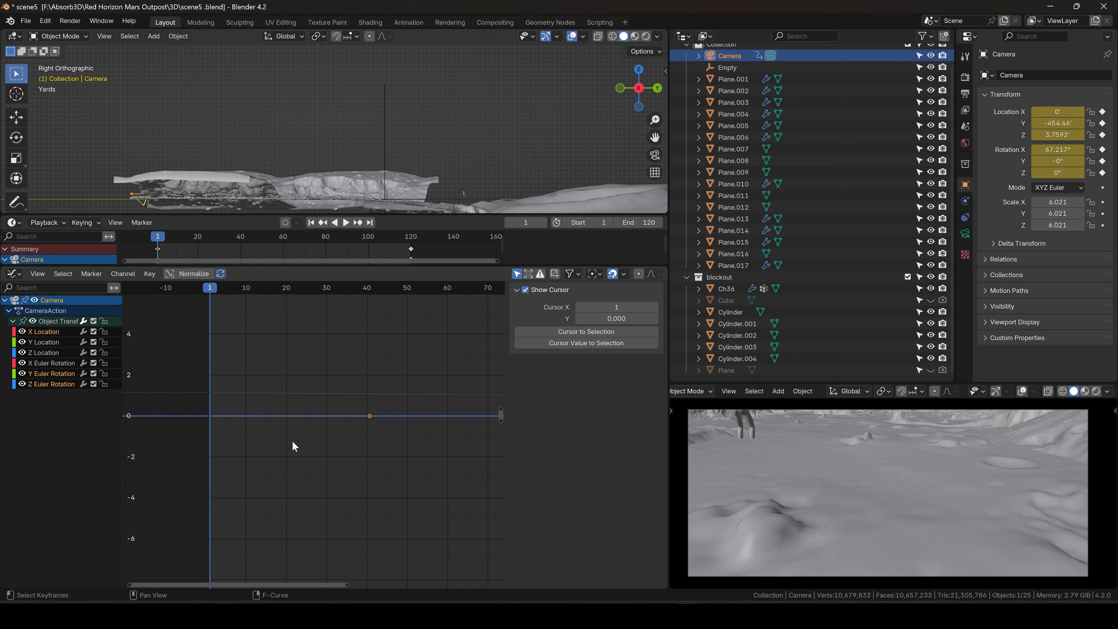
{"action": "left_click", "coordinate": [43, 371]}
{"action": "left_click", "coordinate": [46, 363]}
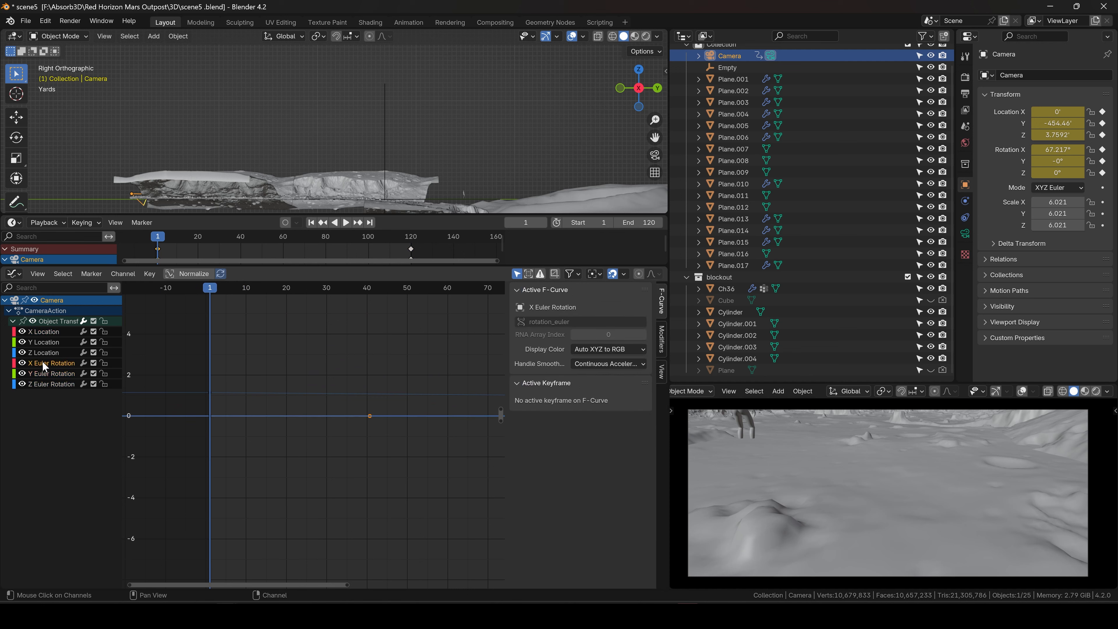
{"action": "scroll", "coordinate": [352, 431], "scroll_direction": "down", "scroll_amount": 5}
{"action": "scroll", "coordinate": [419, 447], "scroll_direction": "up", "scroll_amount": 3}
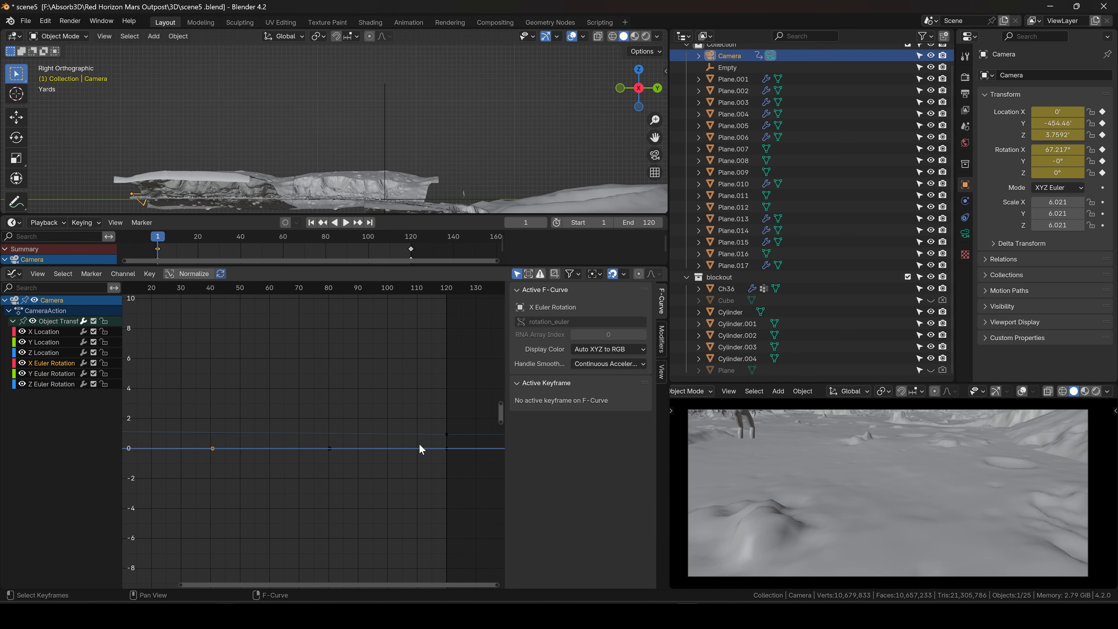
{"action": "left_click", "coordinate": [432, 436]}
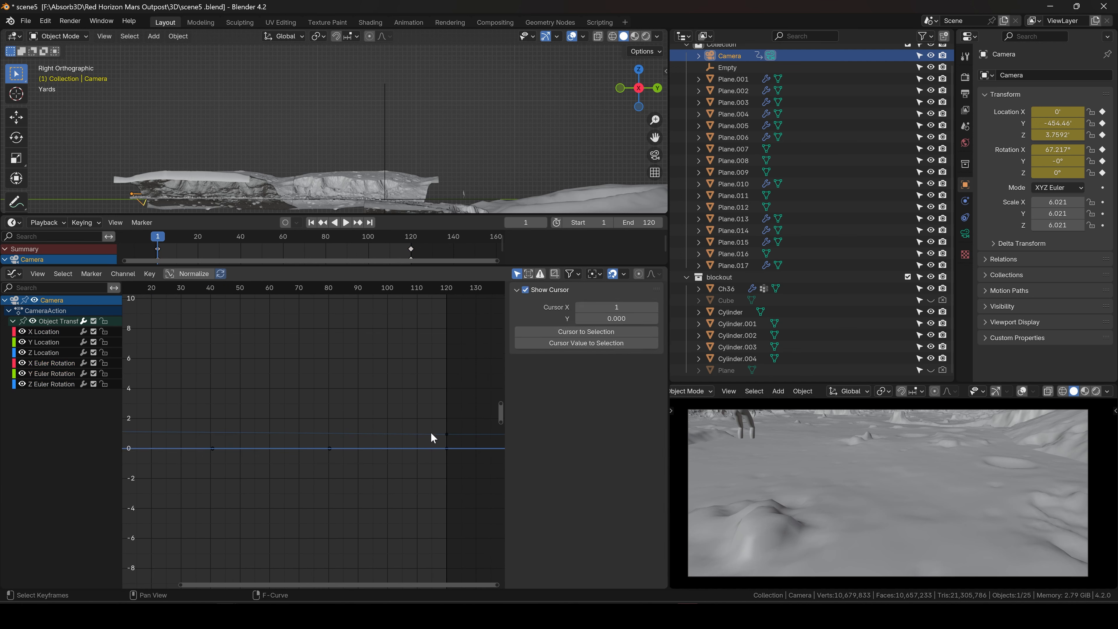
Inspect the camera's Z Location, Y Euler Rotation and Z Euler Rotation curves and return to the X Euler Rotation curve
{"action": "left_click", "coordinate": [42, 354]}
{"action": "scroll", "coordinate": [396, 478], "scroll_direction": "down", "scroll_amount": 4}
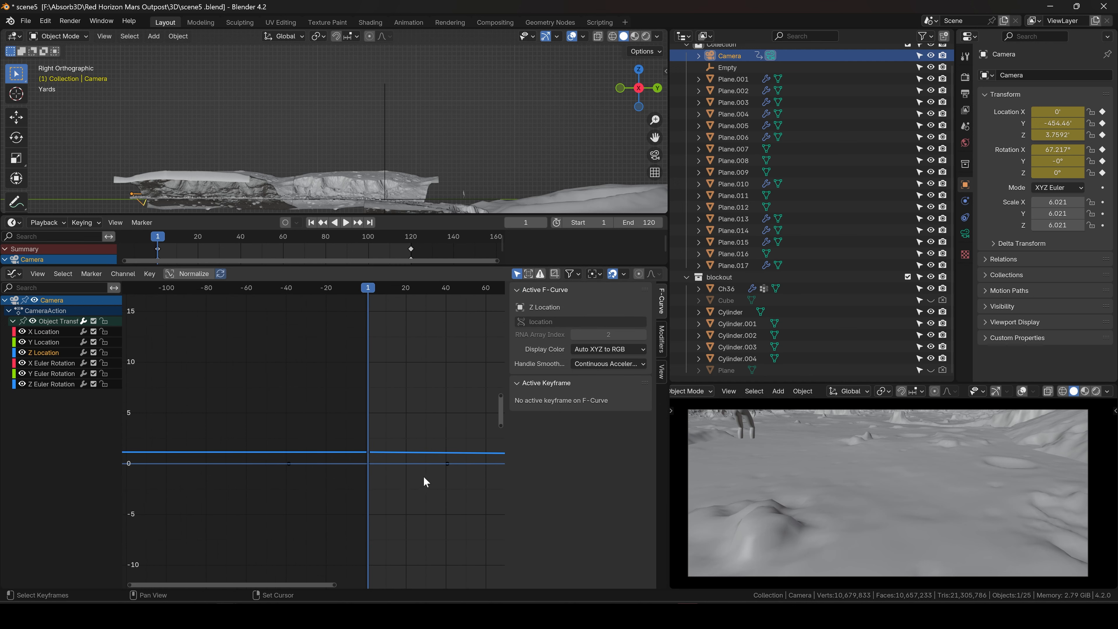
{"action": "middle_click_drag", "start_coordinate": [425, 481], "coordinate": [314, 472]}
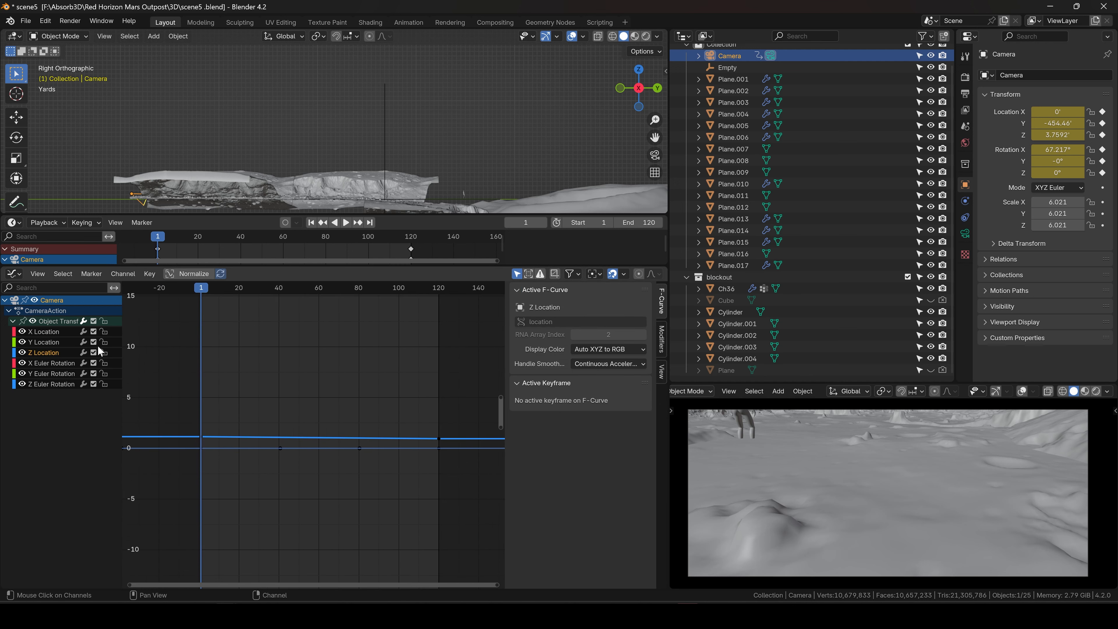
{"action": "left_click", "coordinate": [46, 373]}
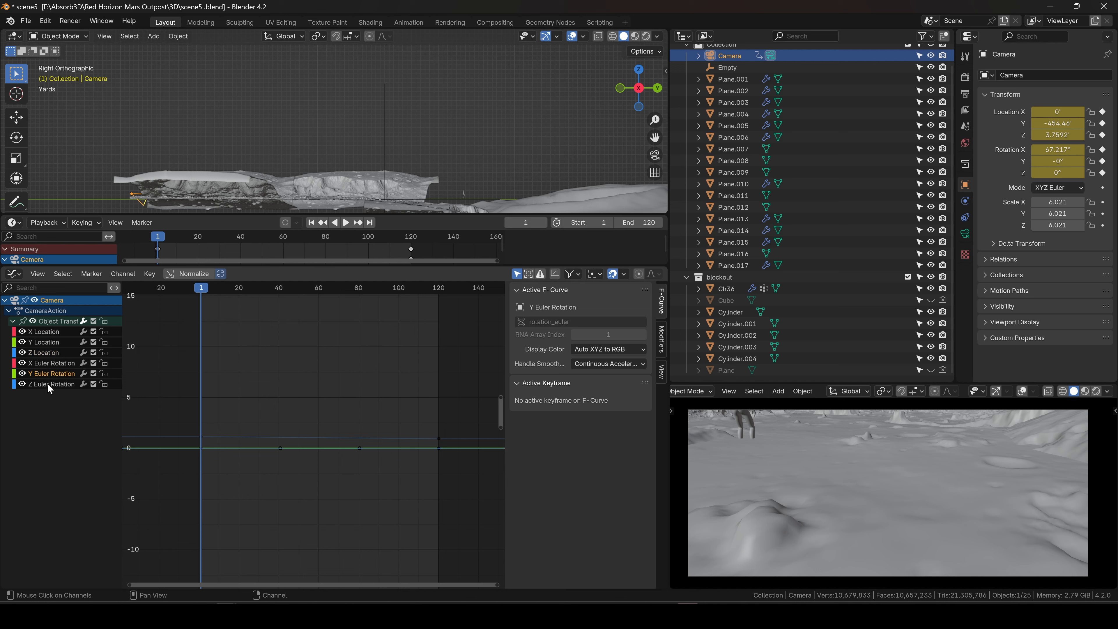
{"action": "left_click", "coordinate": [47, 382]}
{"action": "left_click", "coordinate": [48, 361]}
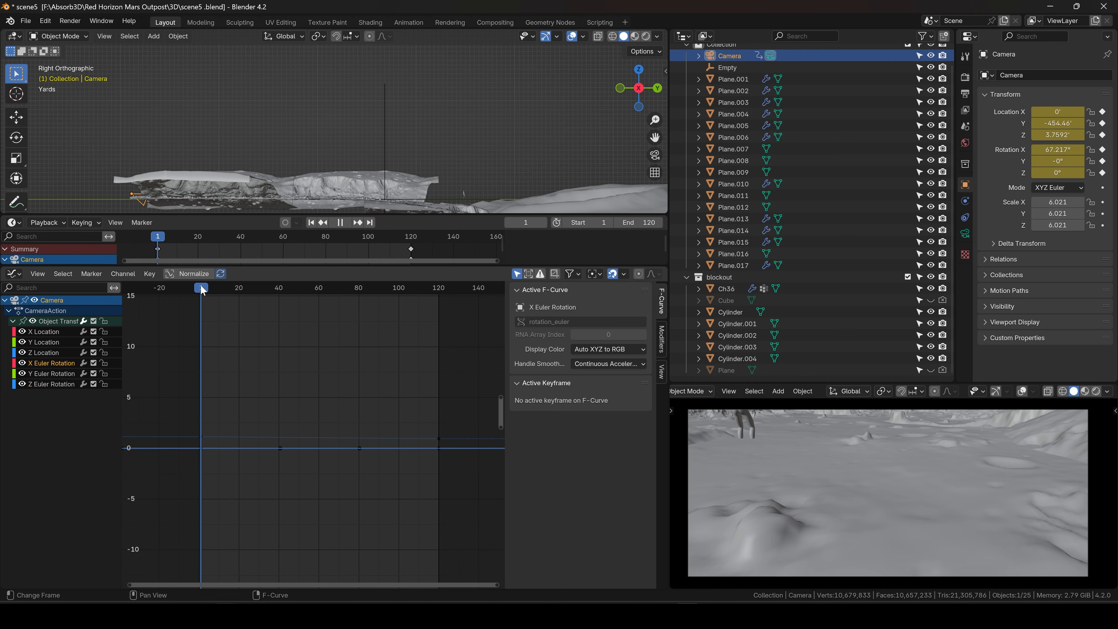
Scrub the animation from frame 1 to frame 120 and reduce the Graph Editor's height
{"action": "left_click_drag", "start_coordinate": [202, 290], "coordinate": [438, 294]}
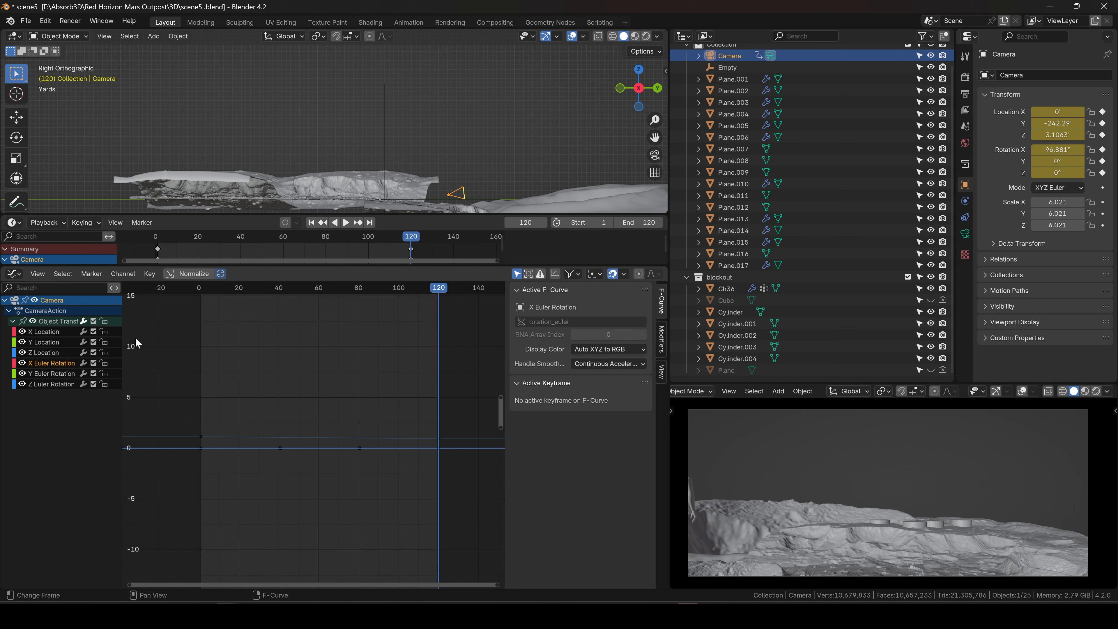
{"action": "key", "text": "Home"}
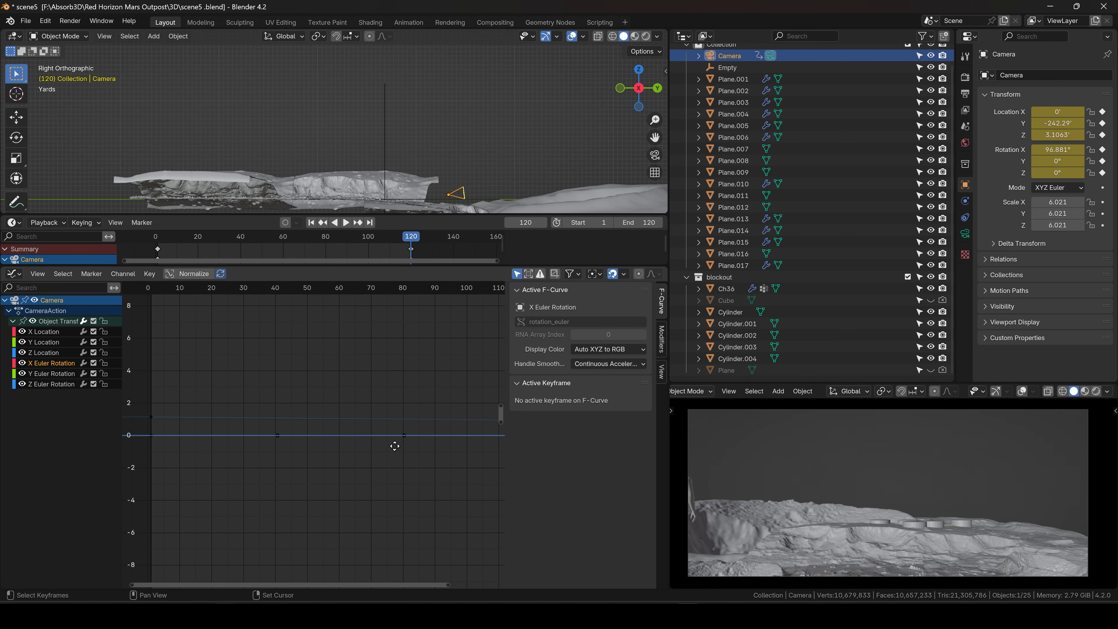
{"action": "middle_click_drag", "start_coordinate": [395, 446], "coordinate": [426, 448]}
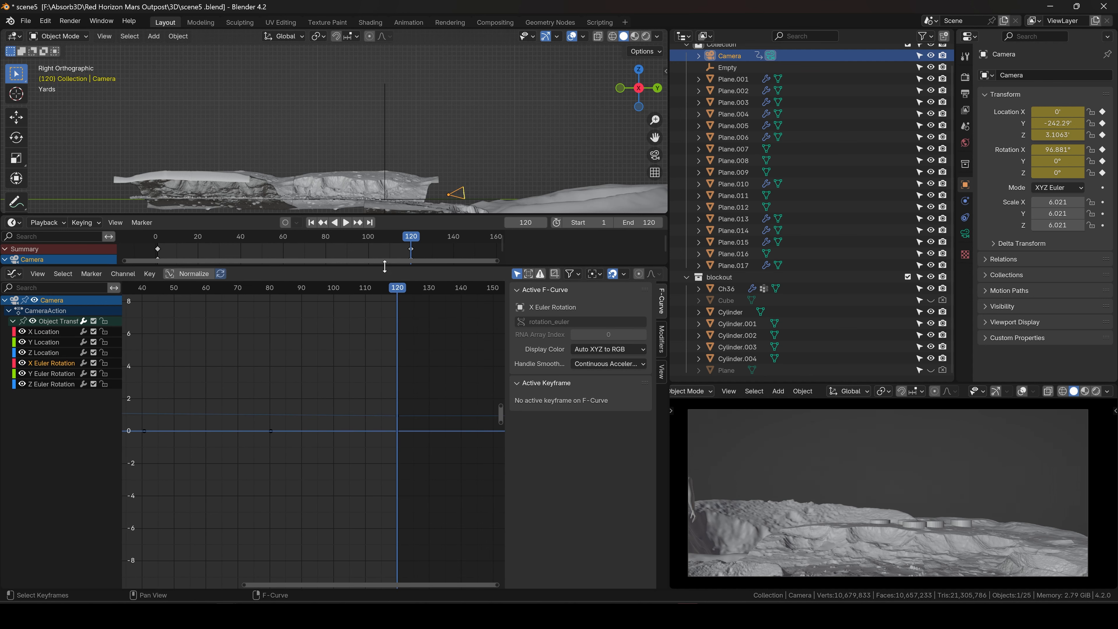
{"action": "left_click_drag", "start_coordinate": [384, 266], "coordinate": [384, 314]}
{"action": "scroll", "coordinate": [339, 462], "scroll_direction": "up", "scroll_amount": 3}
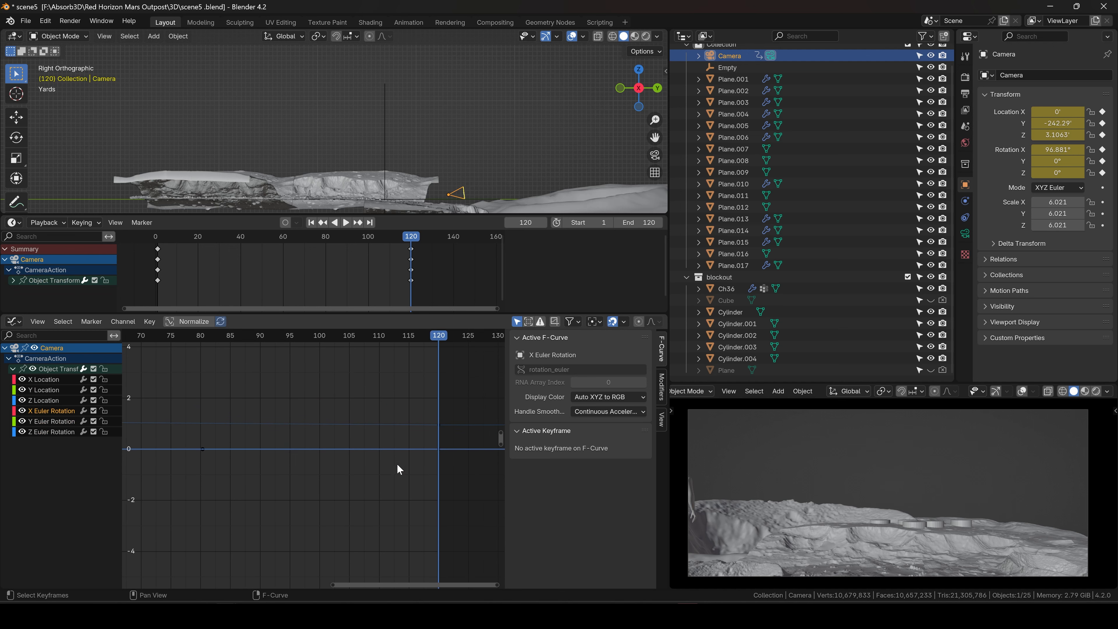
Select the keyframes at frame 120 on the flat camera curves and set their interpolation mode to Bézier
{"action": "key", "text": "a"}
{"action": "left_click_drag", "start_coordinate": [429, 436], "coordinate": [454, 460]}
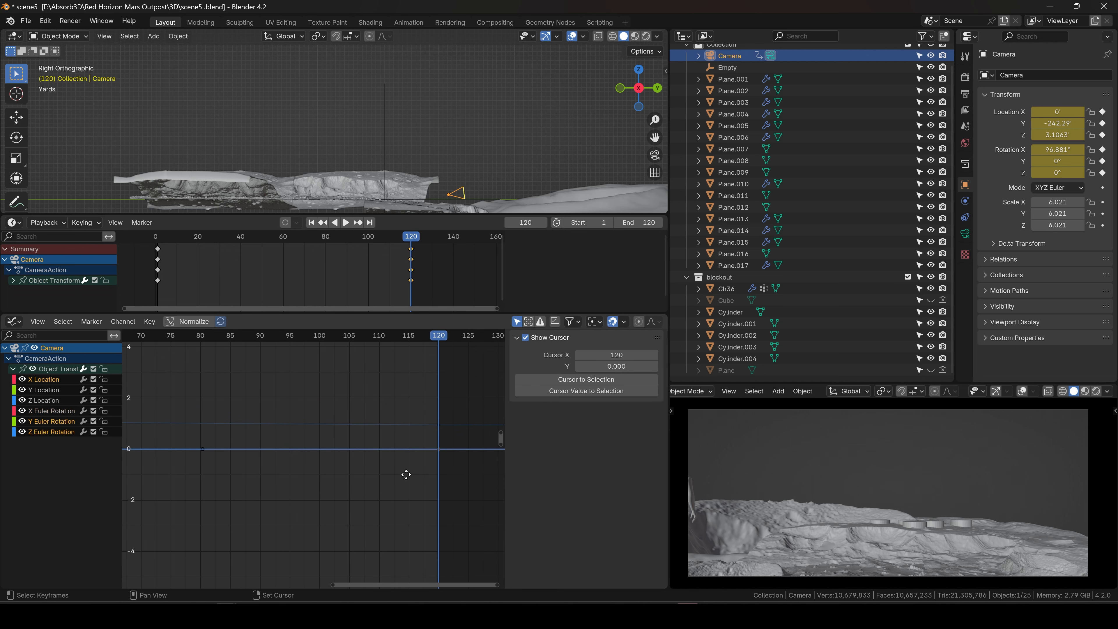
{"action": "mouse_move", "coordinate": [407, 474]}
{"action": "middle_mouse_down", "text": "shift"}
{"action": "mouse_move", "coordinate": [379, 459]}
{"action": "mouse_move", "coordinate": [421, 464]}
{"action": "middle_mouse_up", "text": "shift"}
{"action": "scroll", "coordinate": [388, 454], "scroll_direction": "down", "scroll_amount": 1}
{"action": "middle_click_drag", "start_coordinate": [329, 450], "coordinate": [238, 443], "text": "shift"}
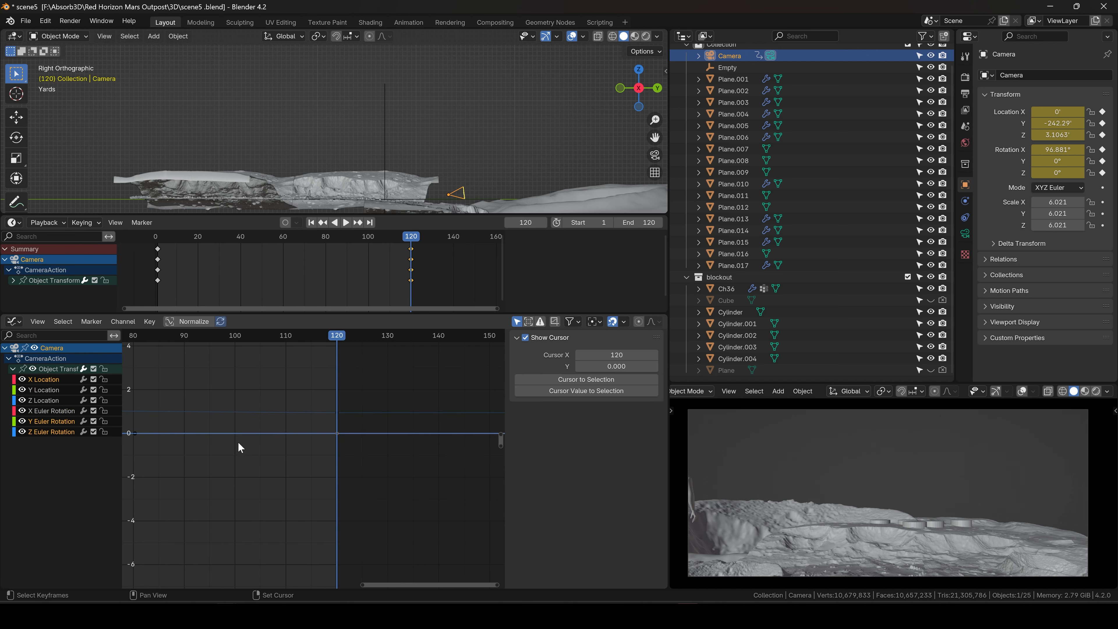
{"action": "right_click", "coordinate": [324, 436]}
{"action": "mouse_move", "coordinate": [287, 487]}
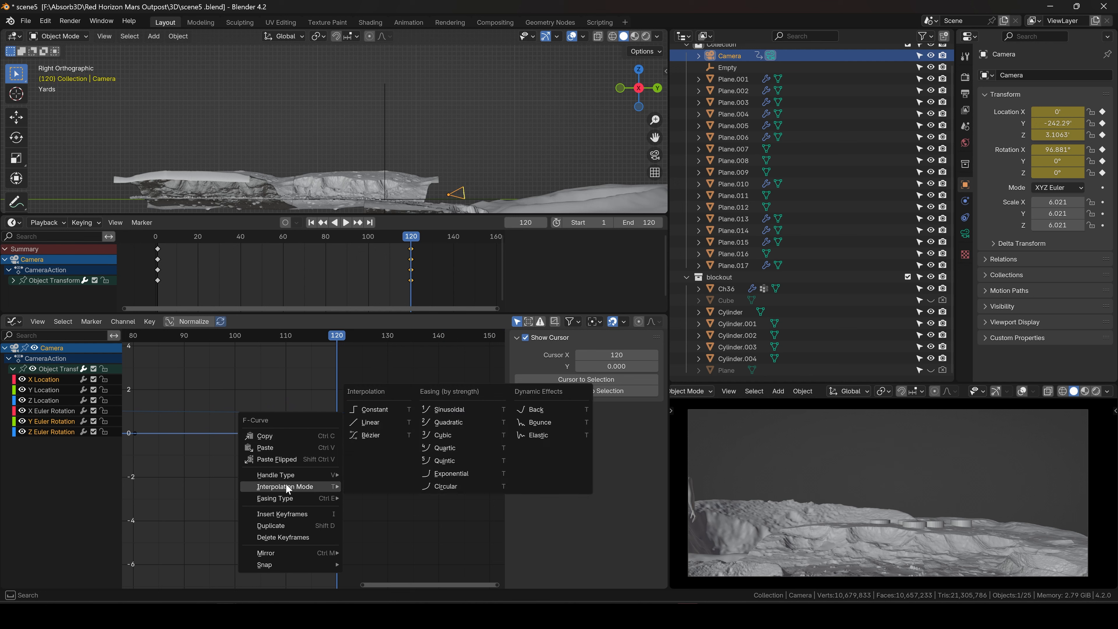
{"action": "left_click", "coordinate": [370, 434]}
Reshape the flat camera curve by moving the incoming handle of its frame 120 keyframe to about frame 99
{"action": "middle_click_drag", "start_coordinate": [202, 425], "coordinate": [269, 413]}
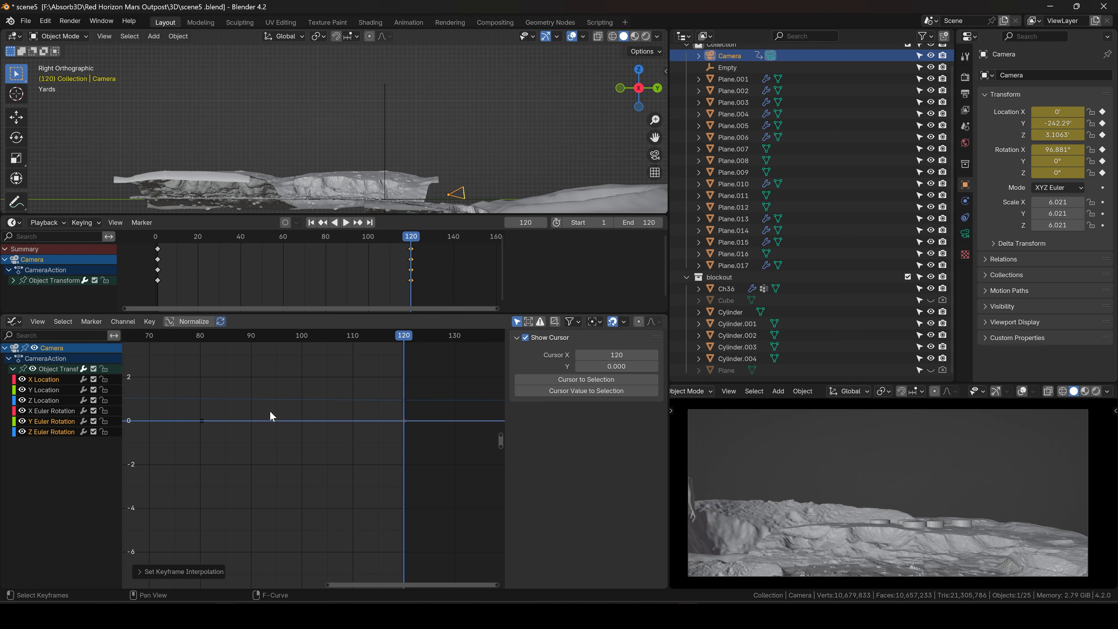
{"action": "left_click_drag", "start_coordinate": [256, 404], "coordinate": [154, 469]}
{"action": "key", "text": "g"}
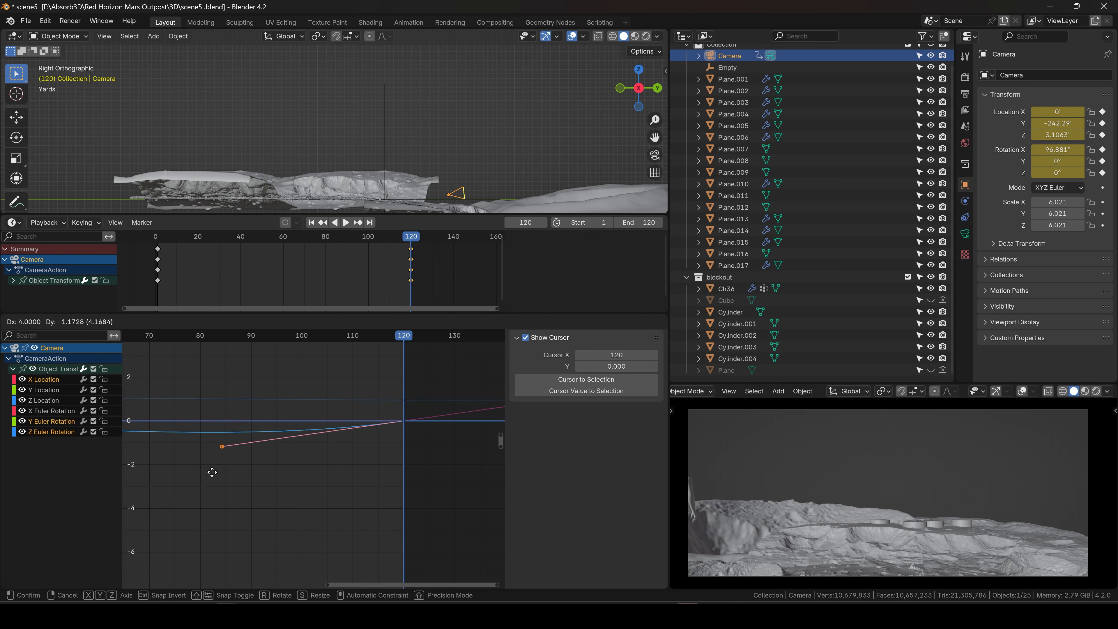
{"action": "left_click", "coordinate": [221, 464]}
{"action": "scroll", "coordinate": [220, 459], "scroll_direction": "down", "scroll_amount": 3}
{"action": "middle_click_drag", "start_coordinate": [220, 459], "coordinate": [377, 453]}
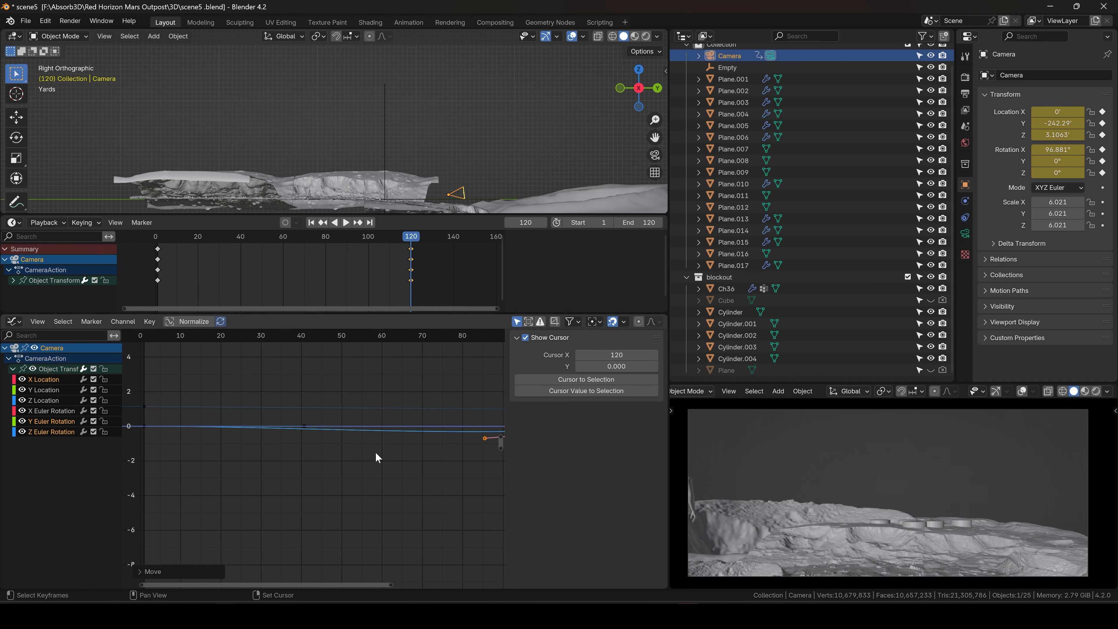
{"action": "mouse_move", "coordinate": [273, 454]}
{"action": "middle_mouse_down"}
{"action": "mouse_move", "coordinate": [342, 453]}
{"action": "mouse_move", "coordinate": [283, 464]}
{"action": "middle_mouse_up"}
{"action": "key", "text": "g"}
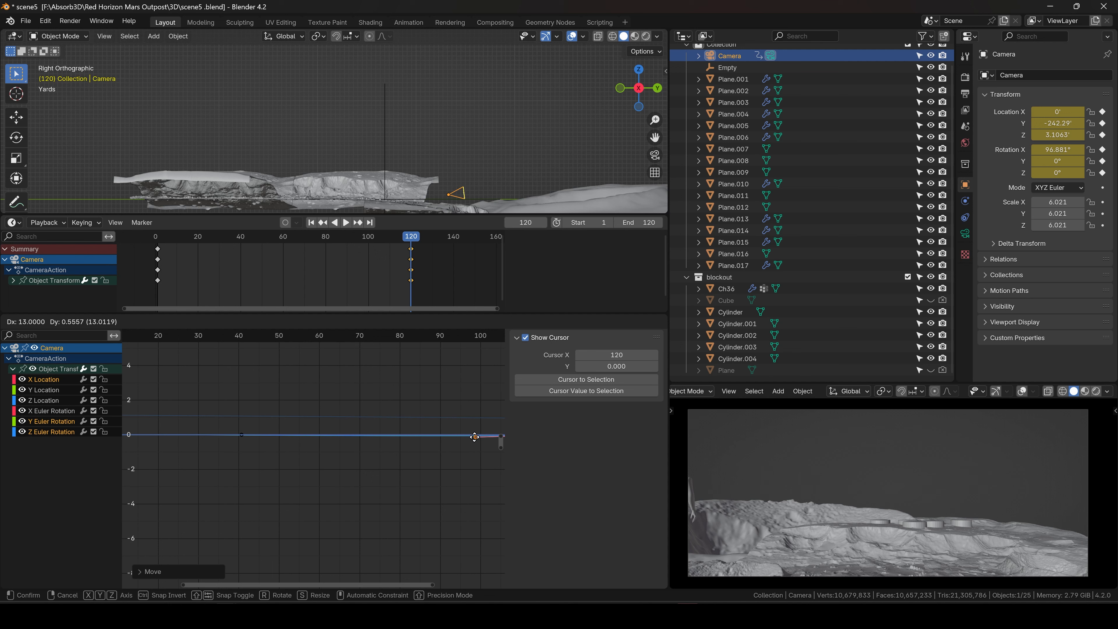
{"action": "left_click", "coordinate": [478, 441]}
Extend the outgoing handle of the frame 1 keyframe to about frame 81 and raise both curve handles by about 0.1
{"action": "left_click", "coordinate": [241, 435]}
{"action": "key", "text": "g"}
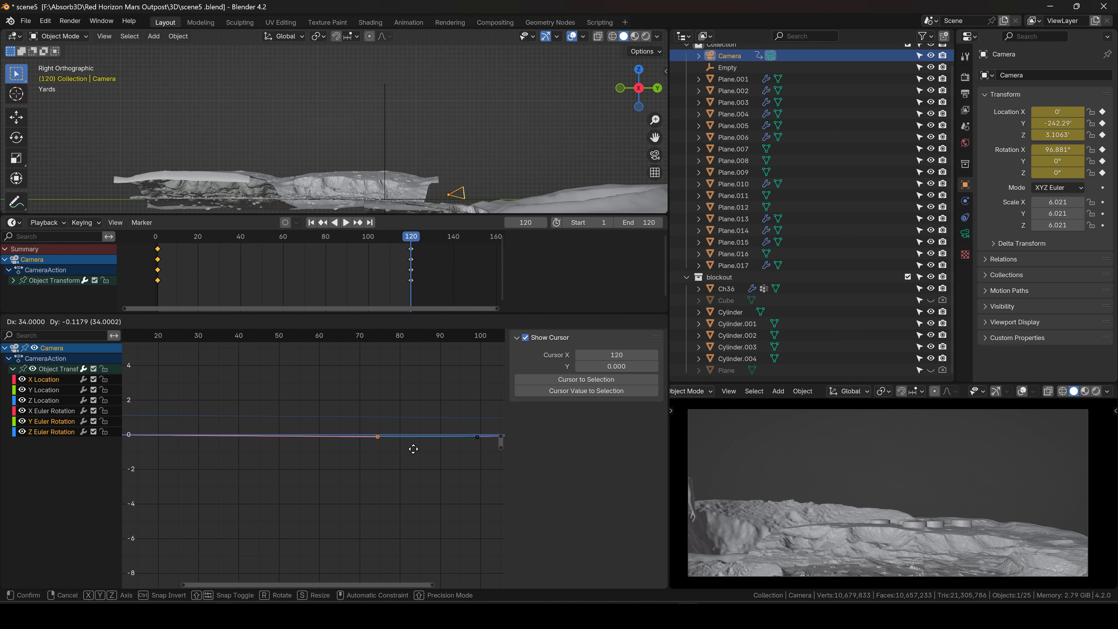
{"action": "left_click", "coordinate": [440, 447]}
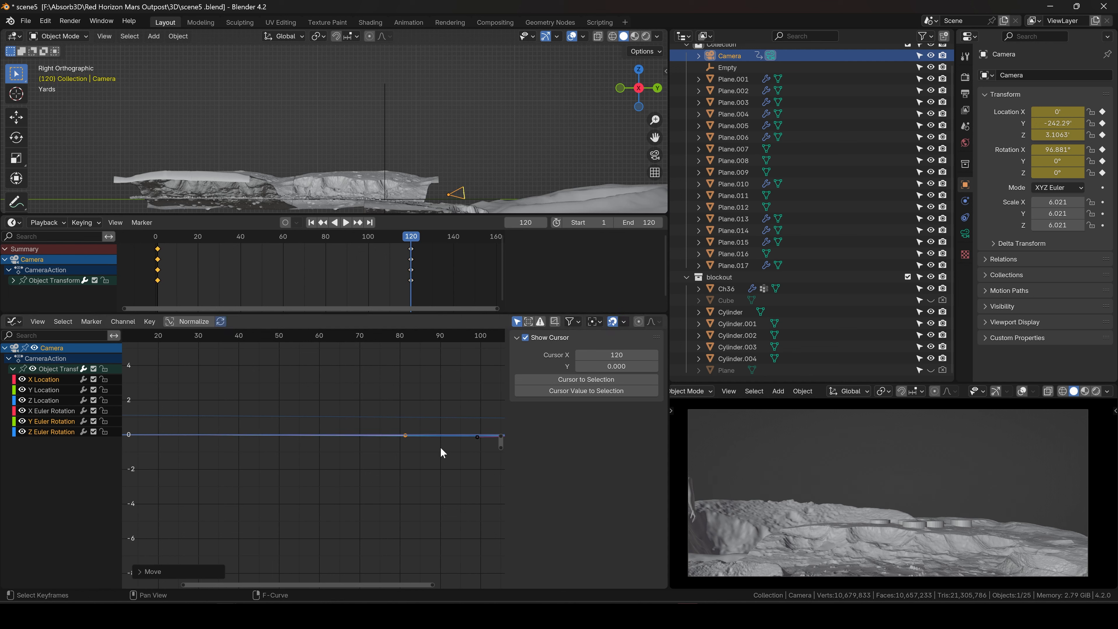
{"action": "scroll", "coordinate": [452, 442], "scroll_direction": "up", "scroll_amount": 3}
{"action": "middle_click_drag", "start_coordinate": [453, 442], "coordinate": [366, 450]}
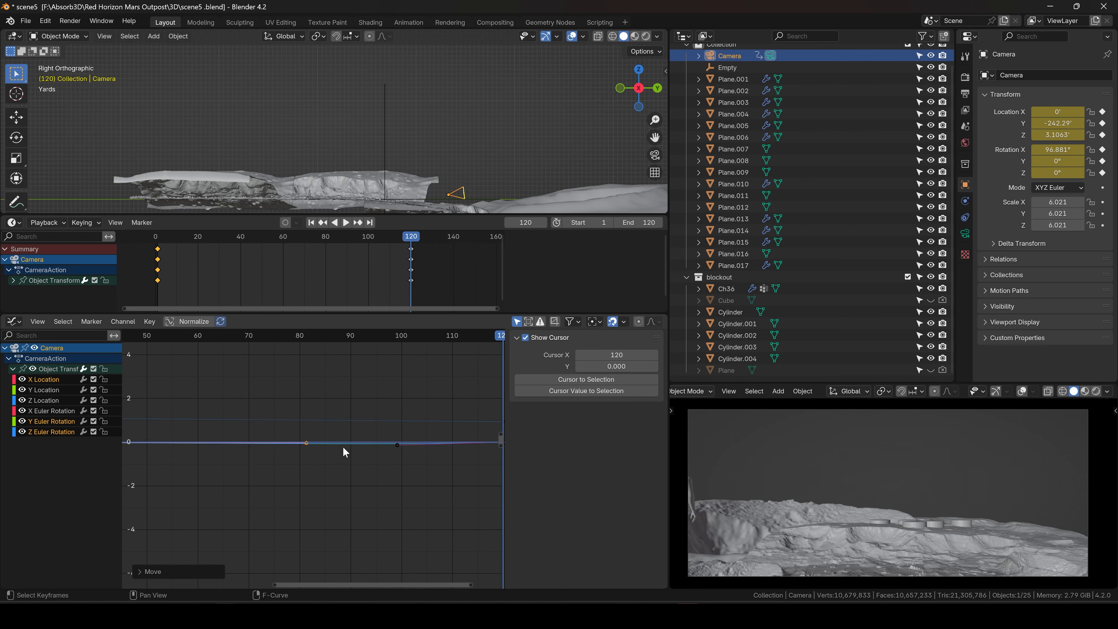
{"action": "left_click_drag", "start_coordinate": [242, 407], "coordinate": [419, 464]}
{"action": "key", "text": "g"}
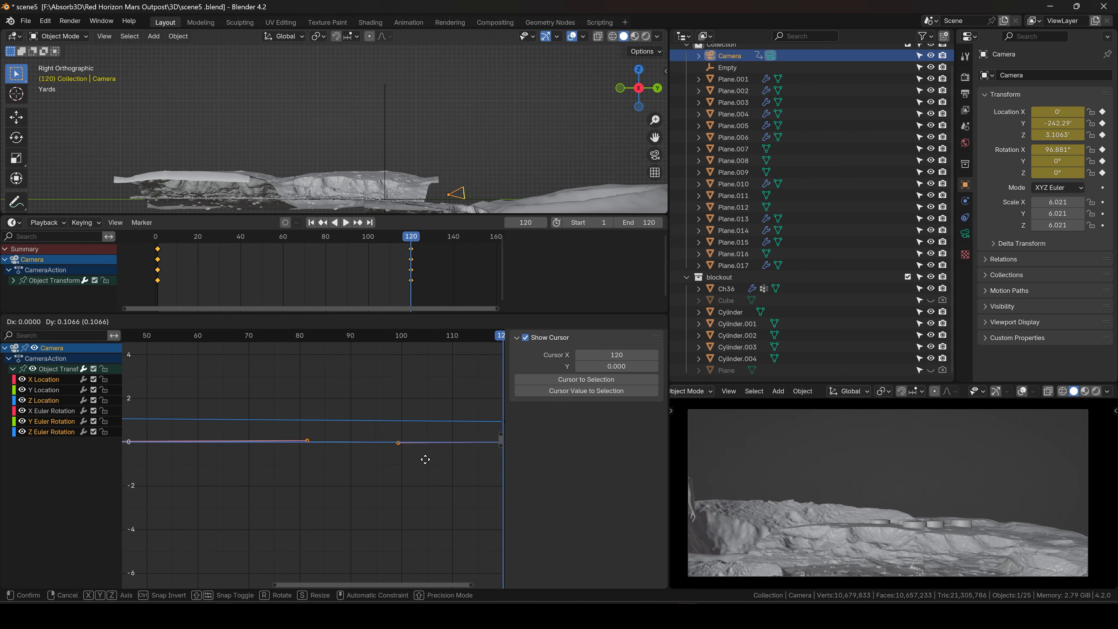
{"action": "left_click", "coordinate": [420, 458]}
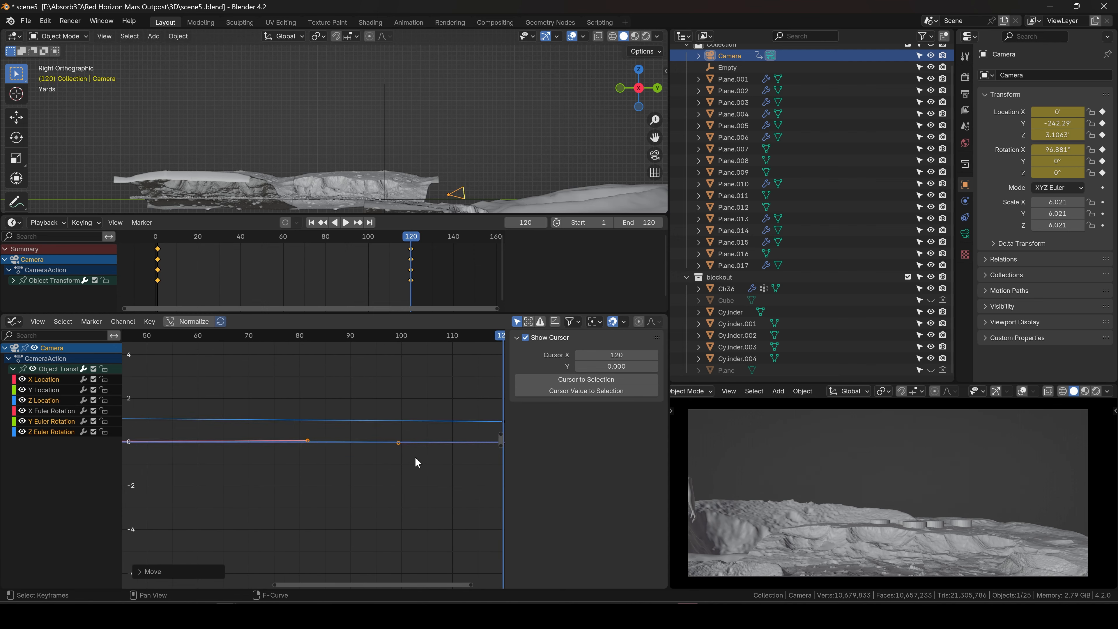
Play the camera animation from frame 1 to check the motion with the reshaped handles
{"action": "scroll", "coordinate": [409, 451], "scroll_direction": "down", "scroll_amount": 3}
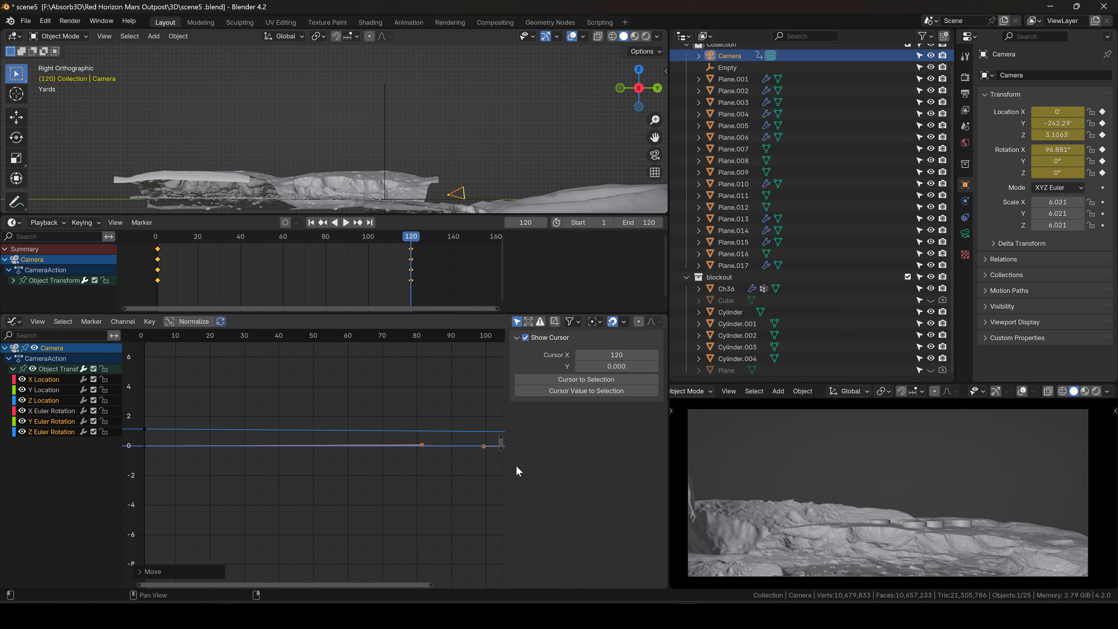
{"action": "left_click", "coordinate": [311, 222]}
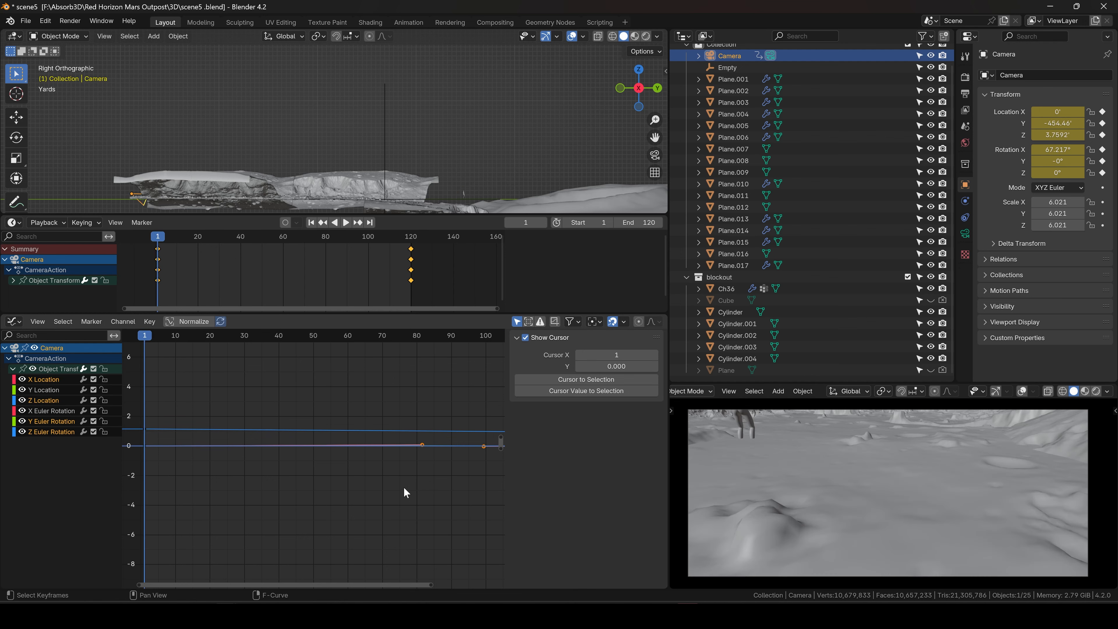
{"action": "key", "text": "space"}
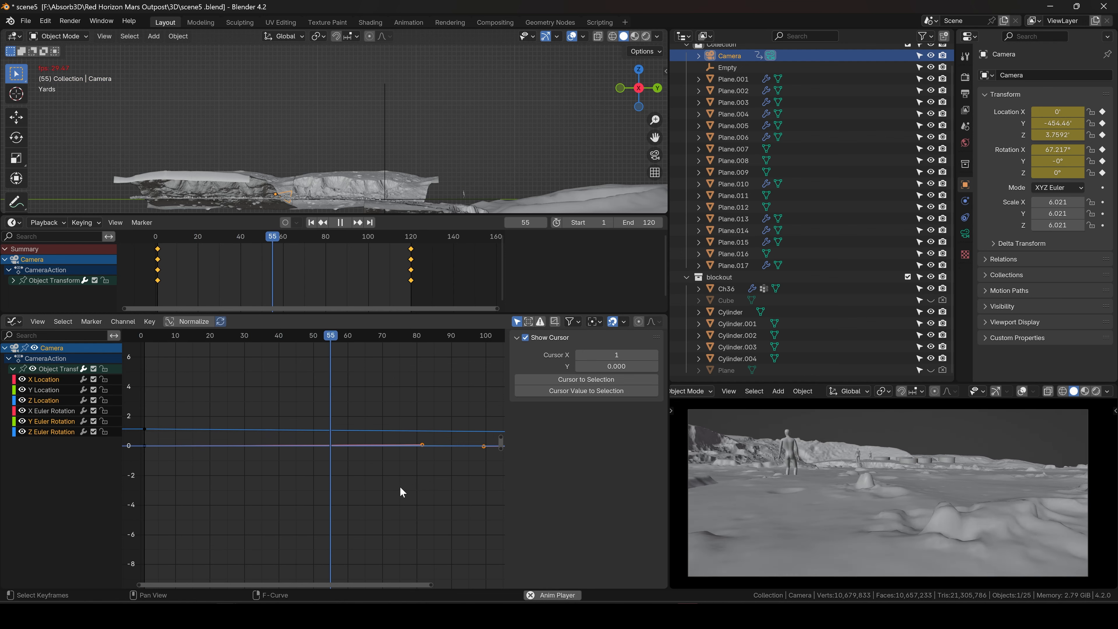
{"action": "key", "text": "space"}
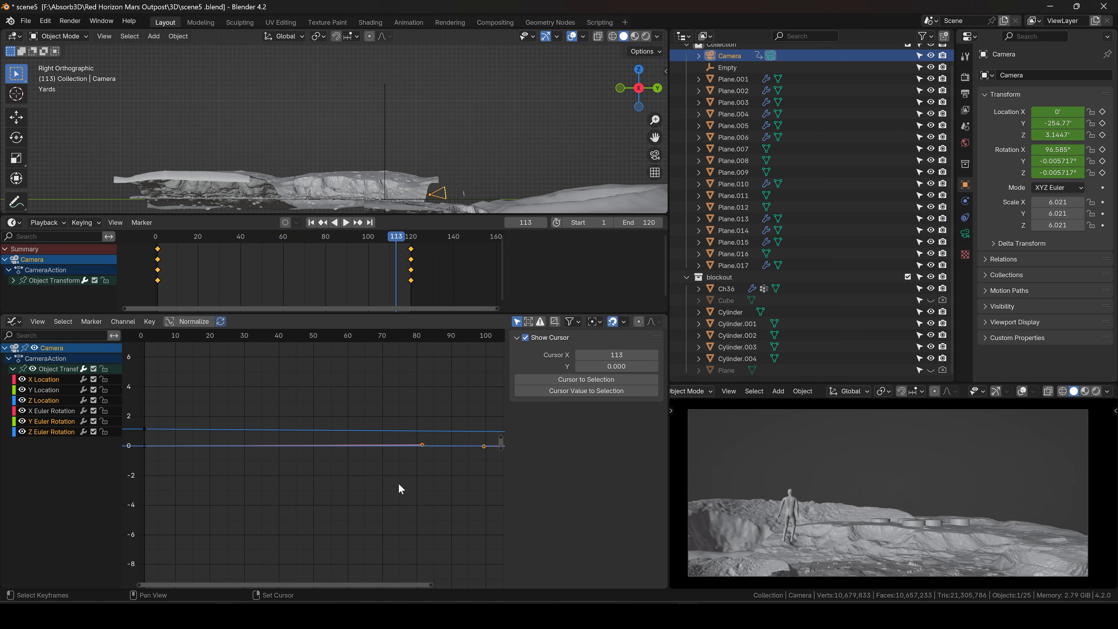
Undo the handle moves and the interpolation change on the camera curves
{"action": "left_click", "coordinate": [310, 223]}
{"action": "key", "text": "shift+Right"}
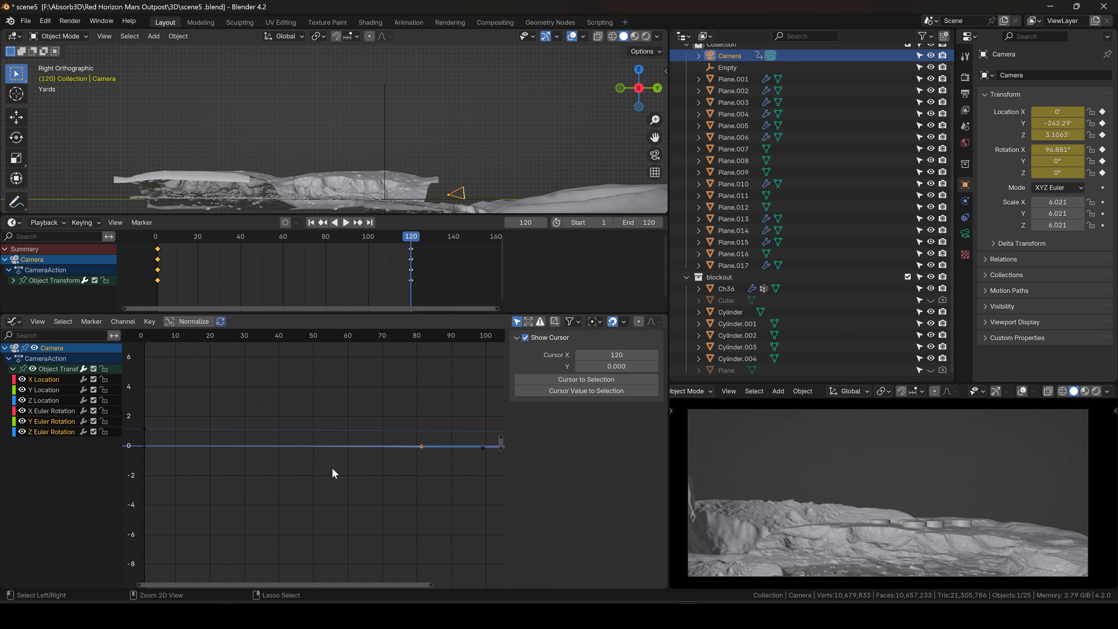
{"action": "key", "text": "ctrl+z"}
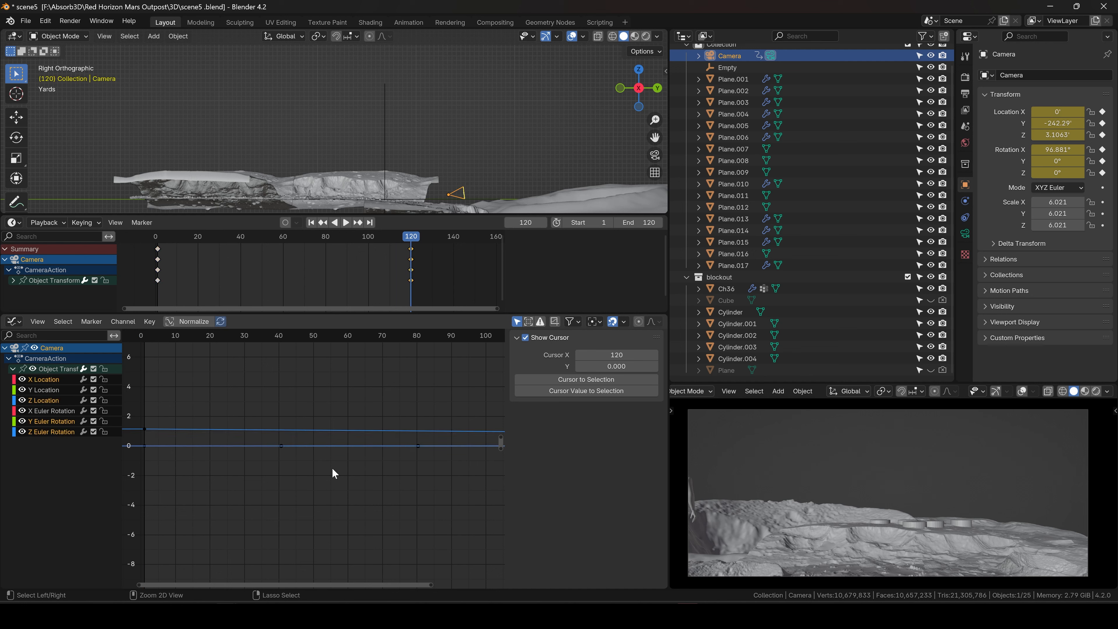
Frame the curves between frames 1 and 120 and scrub through the camera animation to examine the tilt around frame 60
{"action": "scroll", "coordinate": [332, 468], "scroll_direction": "down", "scroll_amount": 4}
{"action": "middle_click_drag", "start_coordinate": [351, 467], "coordinate": [255, 483]}
{"action": "middle_click_drag", "start_coordinate": [323, 483], "coordinate": [392, 471]}
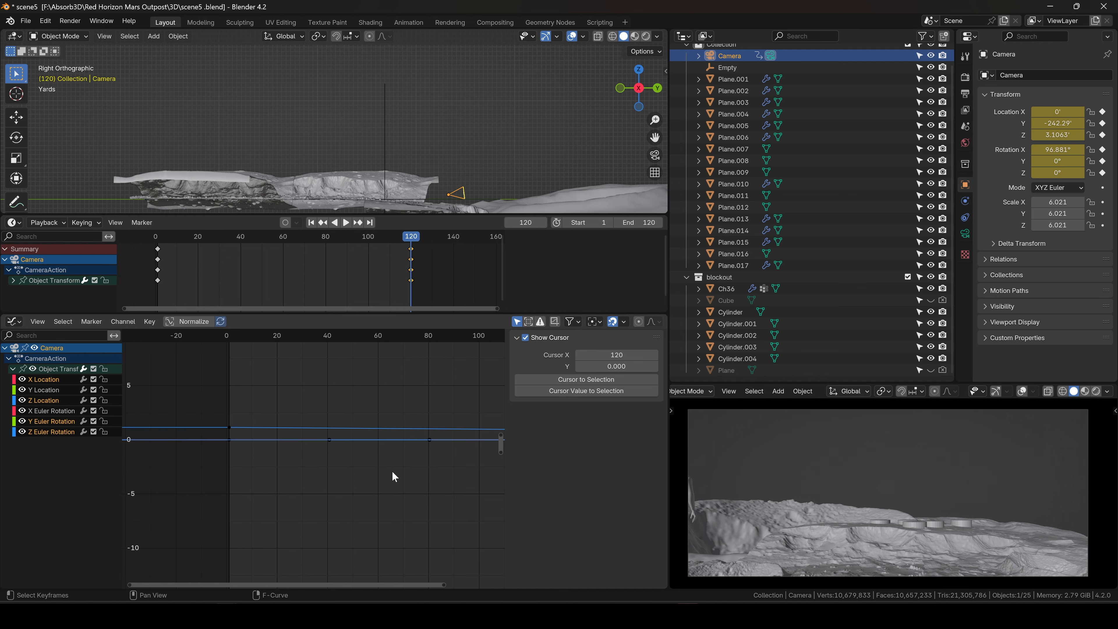
{"action": "scroll", "coordinate": [393, 471], "scroll_direction": "up", "scroll_amount": 5}
{"action": "middle_click_drag", "start_coordinate": [308, 459], "coordinate": [412, 465]}
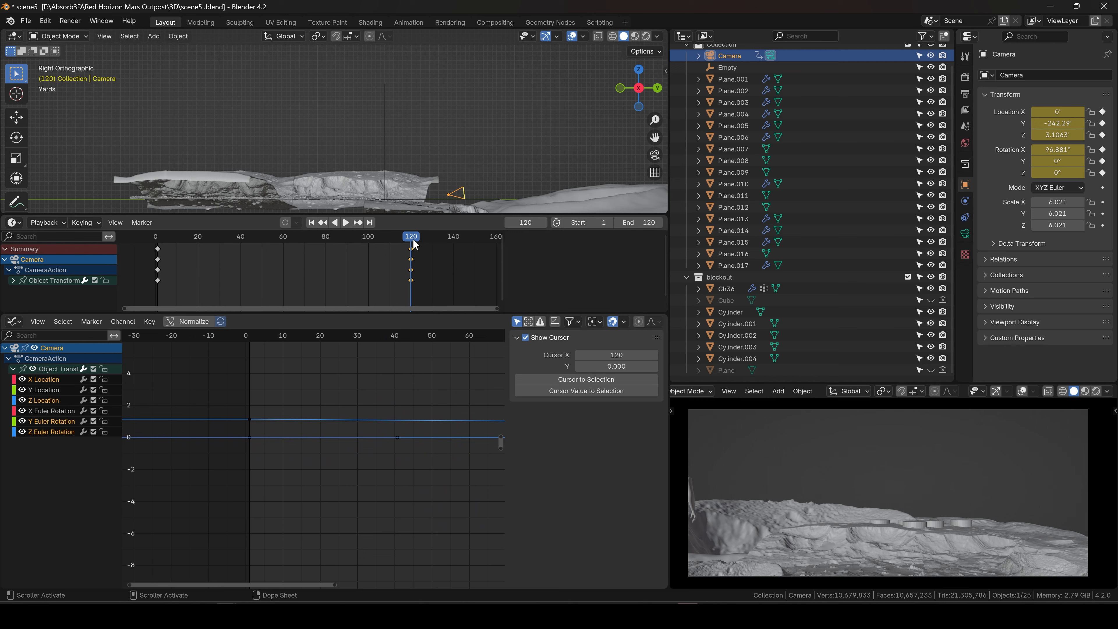
{"action": "left_click_drag", "start_coordinate": [415, 245], "coordinate": [158, 239]}
{"action": "key", "text": "space"}
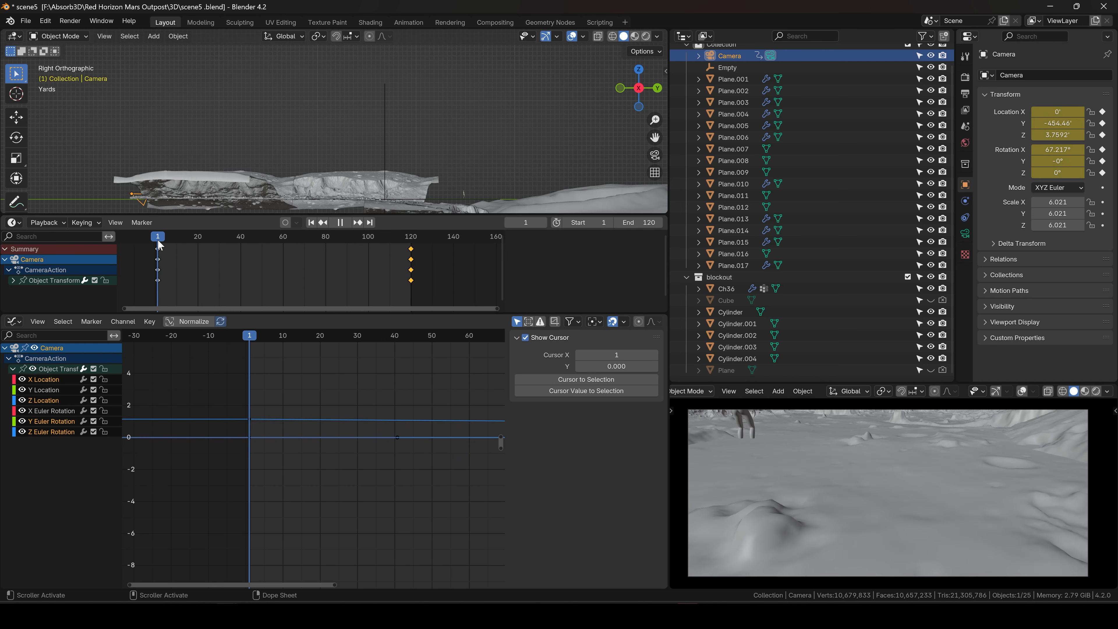
{"action": "key", "text": "space"}
{"action": "left_click_drag", "start_coordinate": [293, 339], "coordinate": [381, 340]}
{"action": "left_click_drag", "start_coordinate": [431, 339], "coordinate": [467, 341]}
{"action": "middle_click_drag", "start_coordinate": [468, 345], "coordinate": [330, 451]}
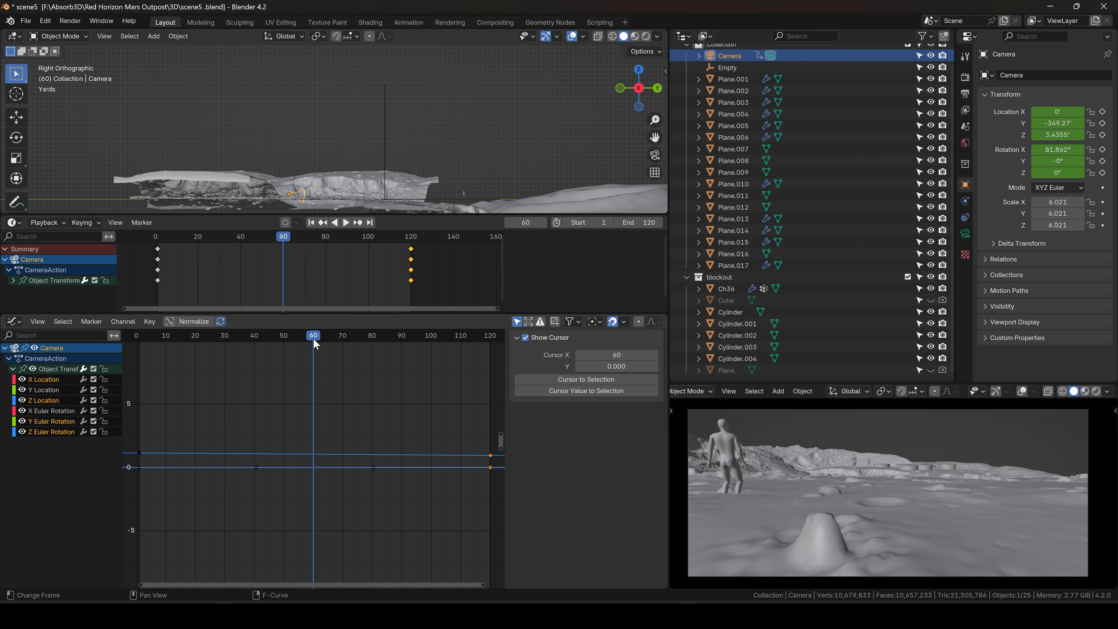
{"action": "left_click_drag", "start_coordinate": [313, 337], "coordinate": [154, 339]}
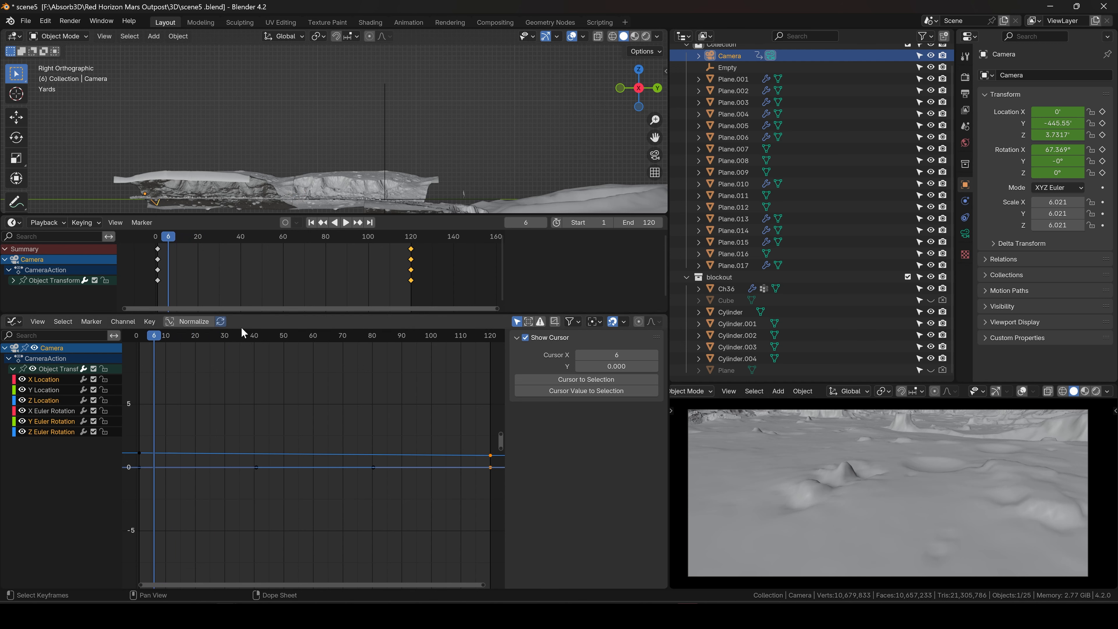
Copy the camera's frame 1 rotation to frame 60 and keyframe it there with an X rotation of 67.217°
{"action": "left_click", "coordinate": [309, 222]}
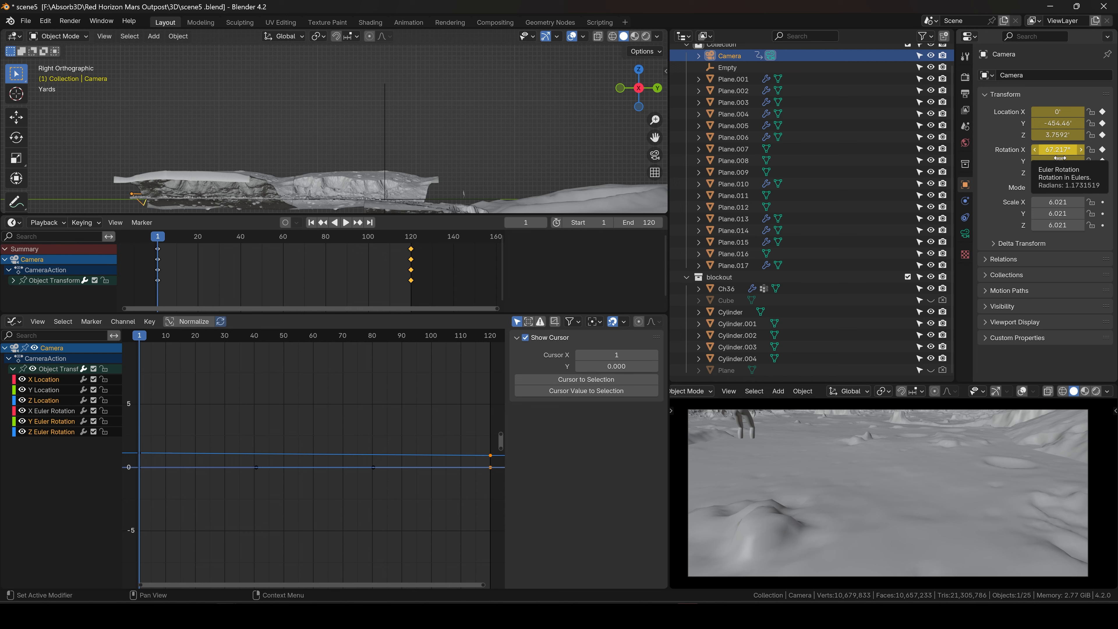
{"action": "left_click_drag", "start_coordinate": [290, 335], "coordinate": [312, 335]}
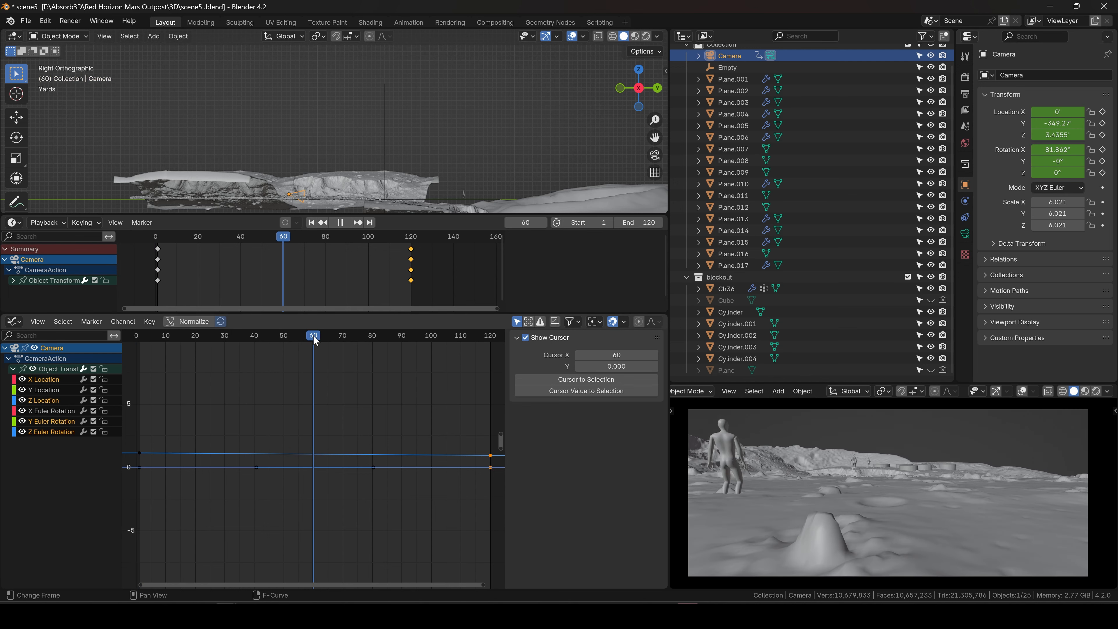
{"action": "left_click_drag", "start_coordinate": [1056, 153], "coordinate": [1043, 153]}
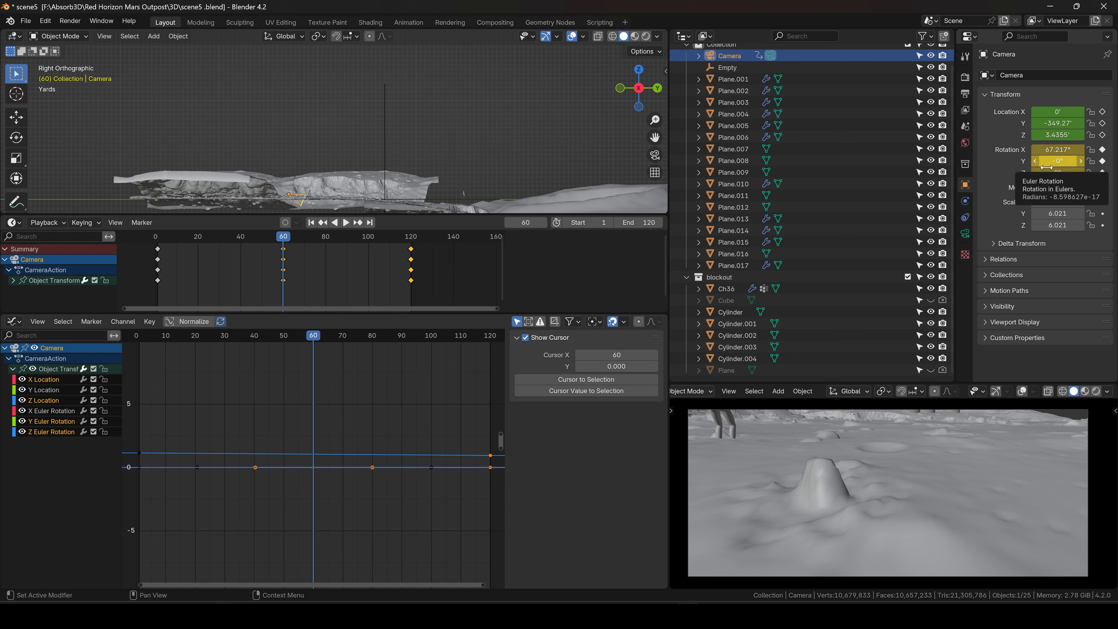
Play the camera animation from the start to check the tilt with the new frame 60 rotation keyframe
{"action": "left_click_drag", "start_coordinate": [313, 335], "coordinate": [138, 348]}
{"action": "key", "text": "space"}
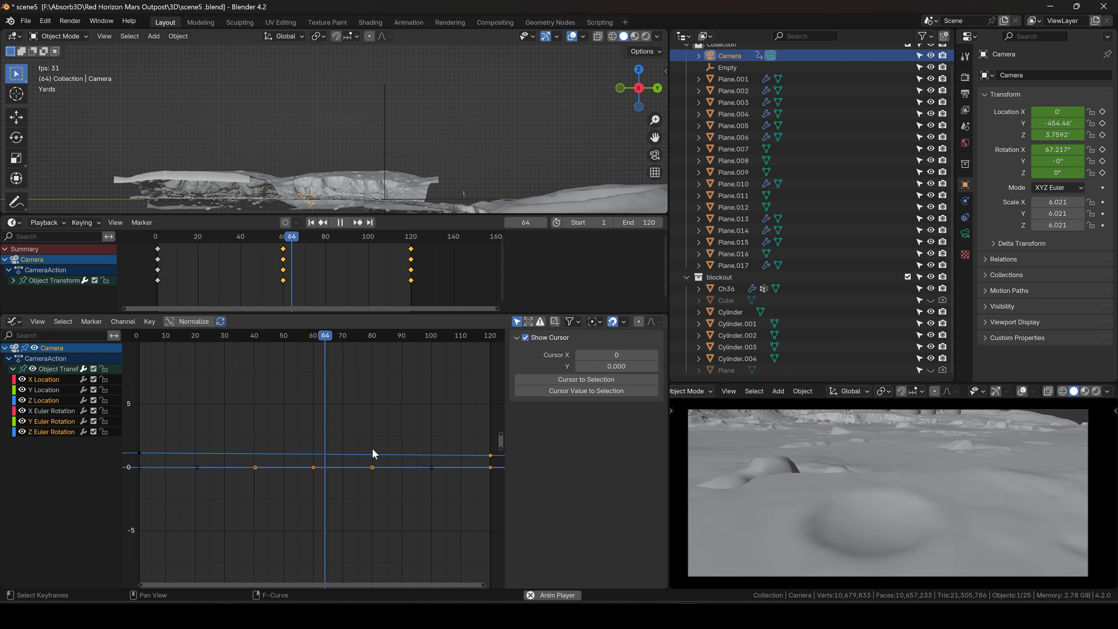
{"action": "key", "text": "space"}
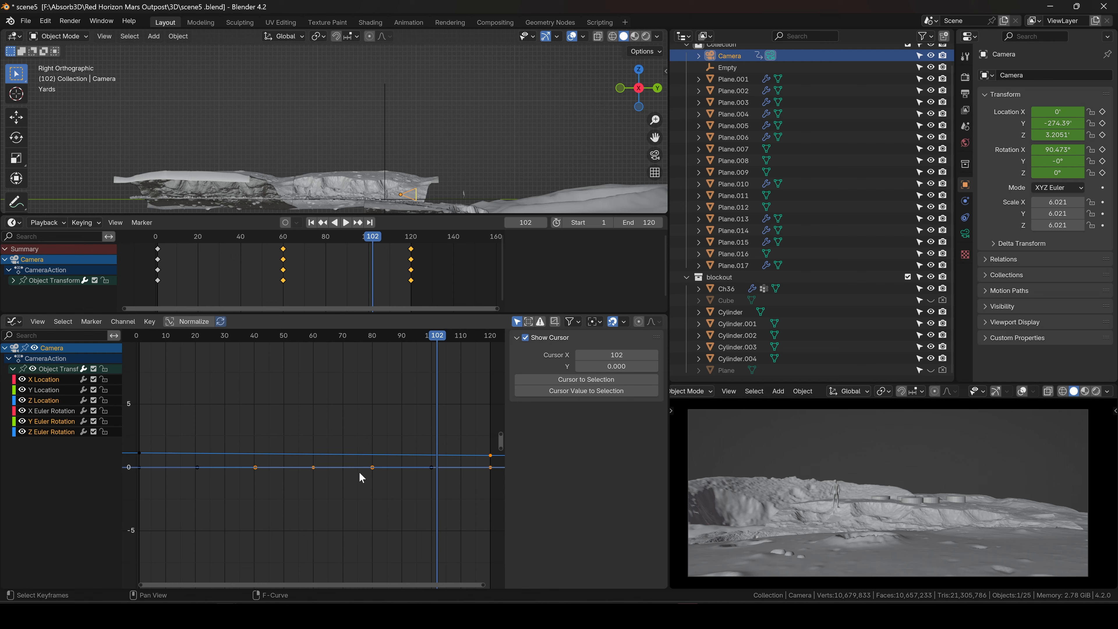
Inspect the camera curves between frames 60 and 120, returning to the start of the animation for another check
{"action": "middle_click_drag", "start_coordinate": [359, 472], "coordinate": [241, 426]}
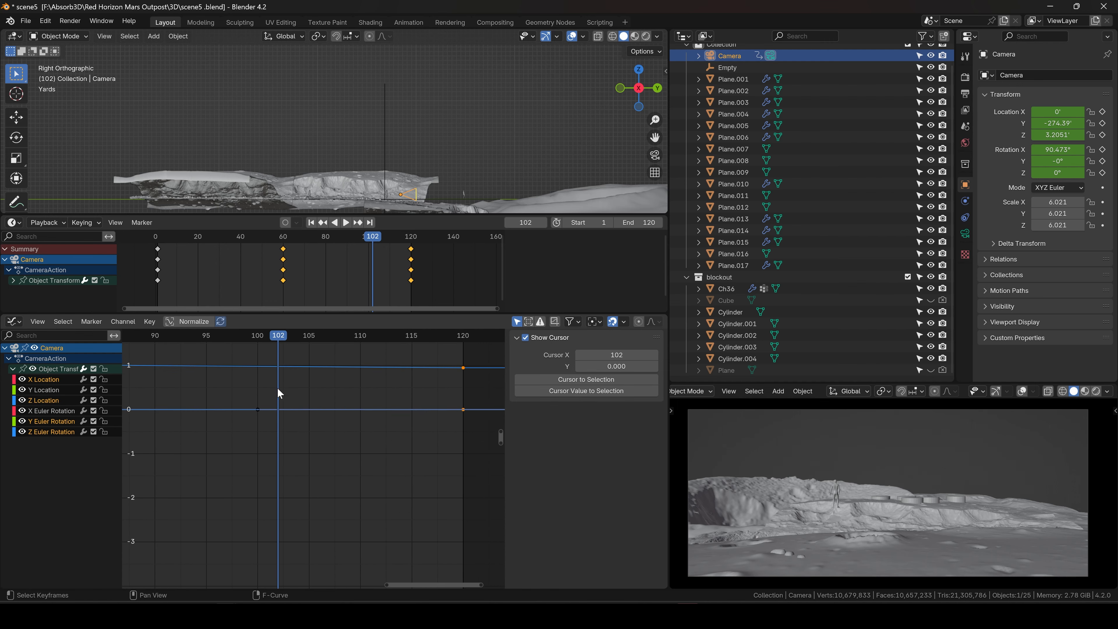
{"action": "left_click_drag", "start_coordinate": [270, 424], "coordinate": [270, 425]}
{"action": "scroll", "coordinate": [276, 409], "scroll_direction": "down", "scroll_amount": 6}
{"action": "middle_click_drag", "start_coordinate": [182, 406], "coordinate": [341, 435]}
{"action": "scroll", "coordinate": [286, 435], "scroll_direction": "down", "scroll_amount": 5}
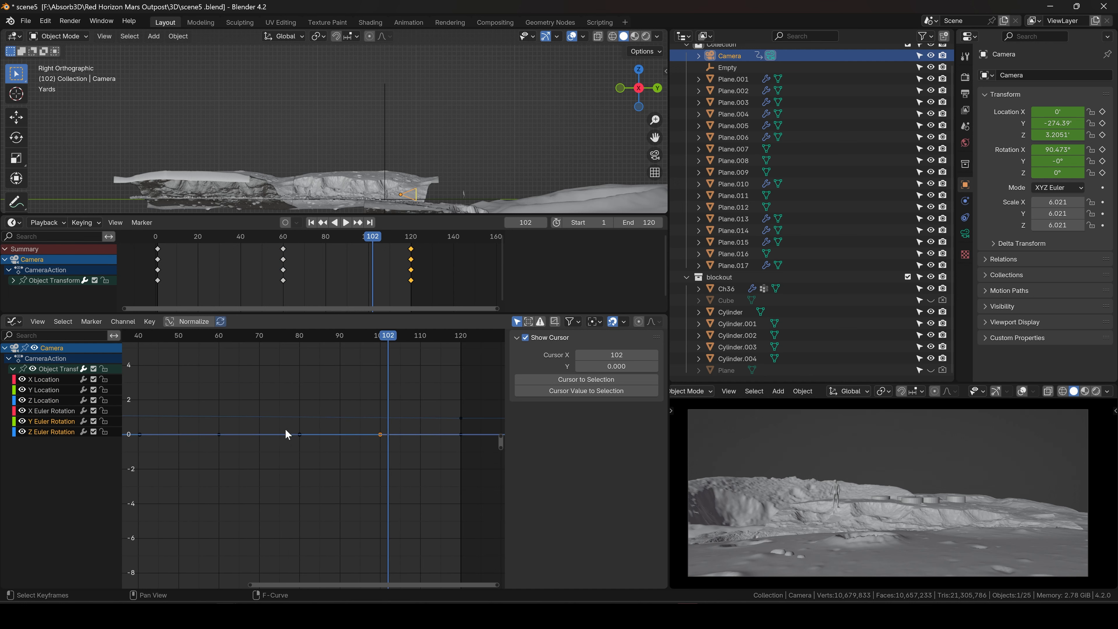
{"action": "left_click_drag", "start_coordinate": [374, 345], "coordinate": [155, 353]}
{"action": "key", "text": "space"}
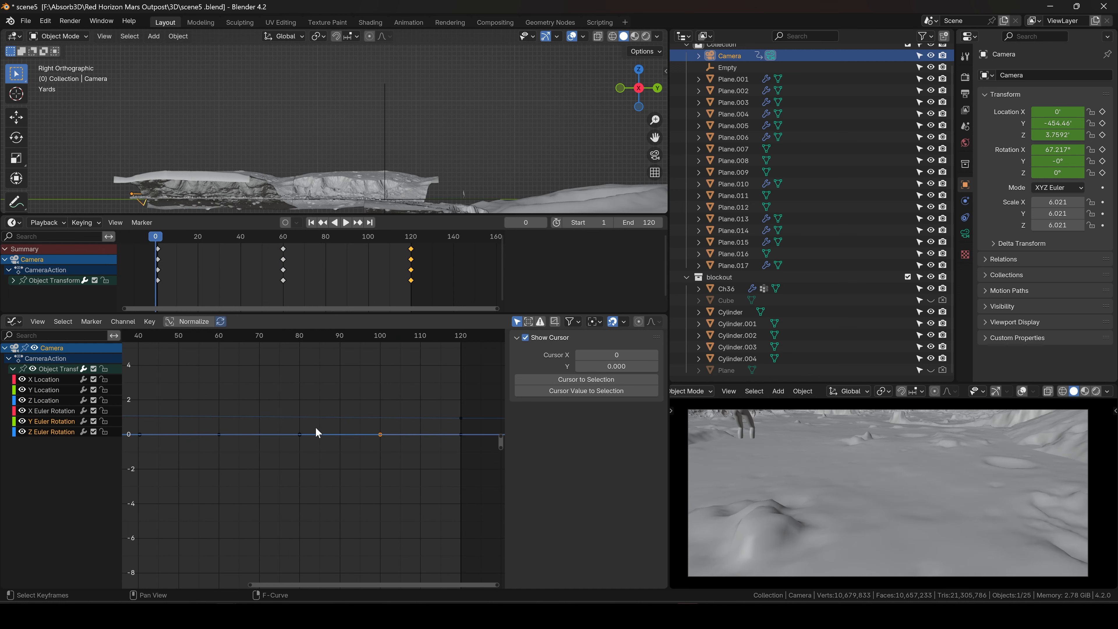
{"action": "scroll", "coordinate": [310, 422], "scroll_direction": "up", "scroll_amount": 2}
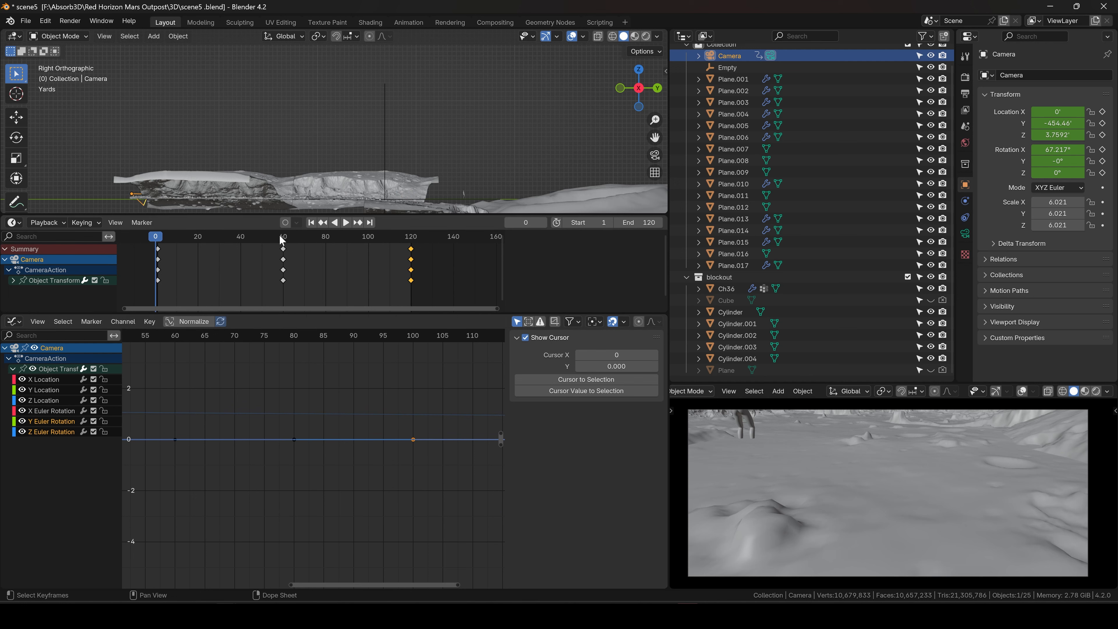
Raise the camera's X rotation at frame 60 to a little over 73°, update its keyframe, and scrub through the tilt
{"action": "left_click_drag", "start_coordinate": [283, 240], "coordinate": [284, 240]}
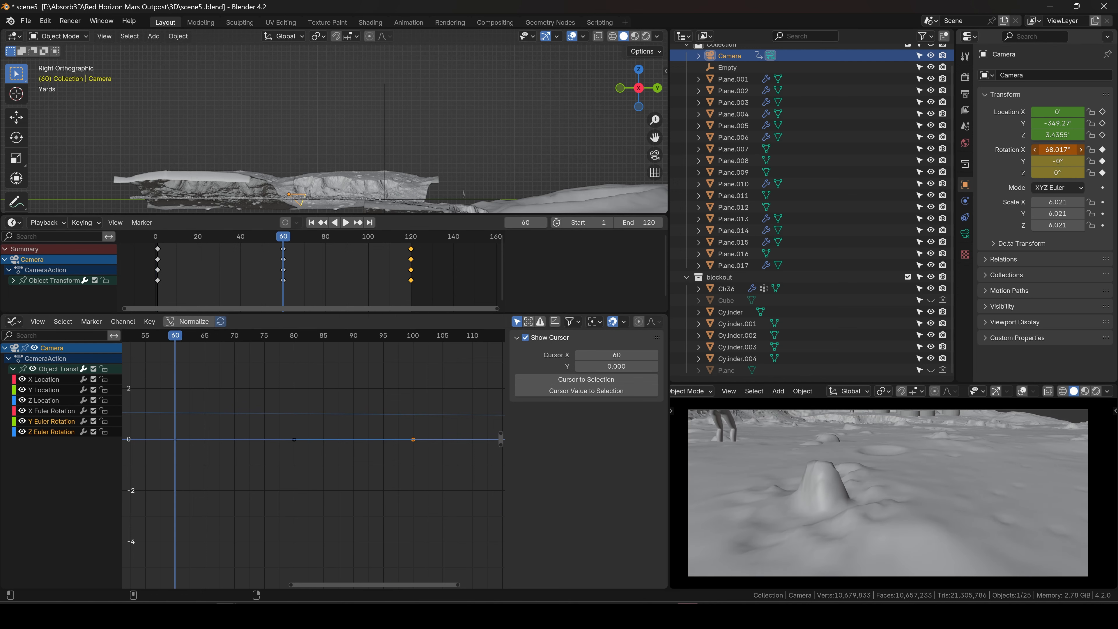
{"action": "left_click_drag", "start_coordinate": [1057, 149], "coordinate": [1067, 149]}
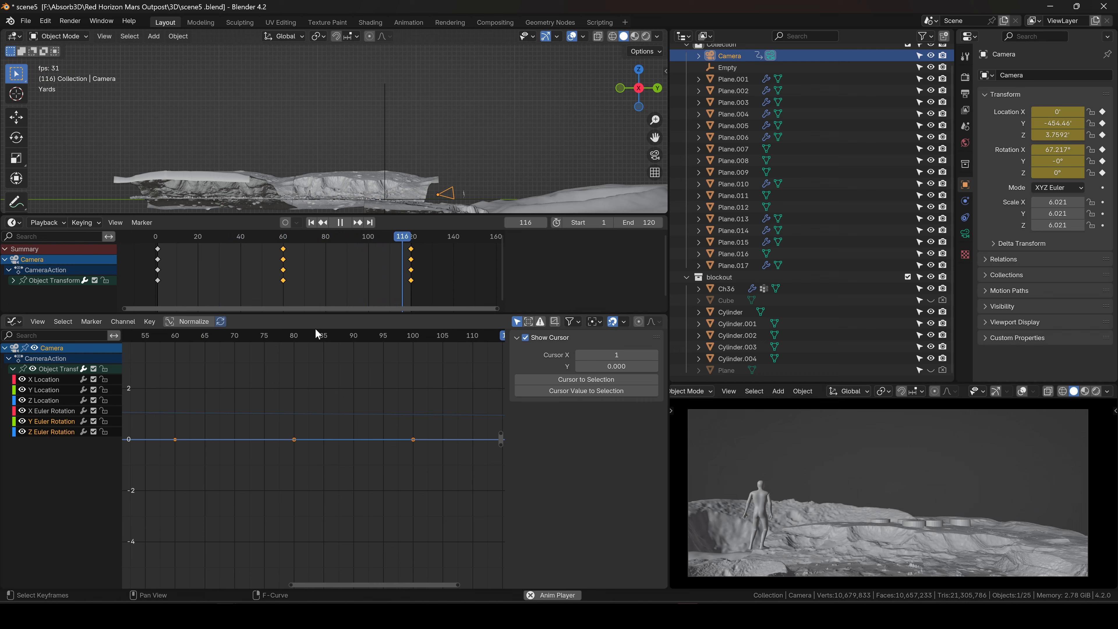
{"action": "left_click", "coordinate": [252, 338]}
{"action": "left_click_drag", "start_coordinate": [252, 338], "coordinate": [314, 345]}
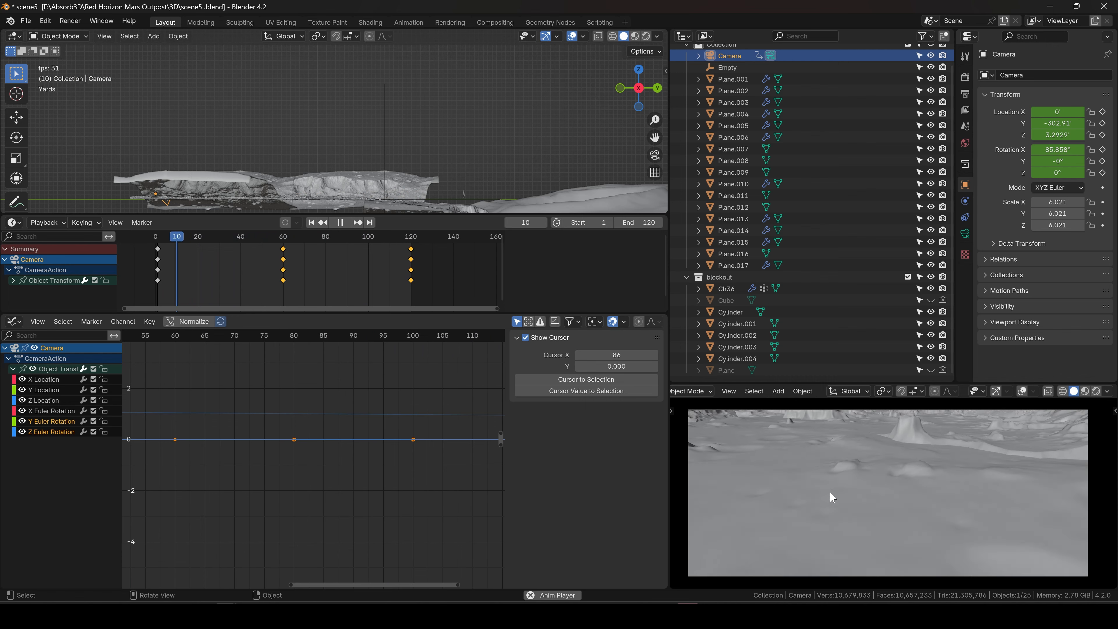
Stop the playback, return to frame 1 and save the scene5 file
{"action": "key", "text": "space"}
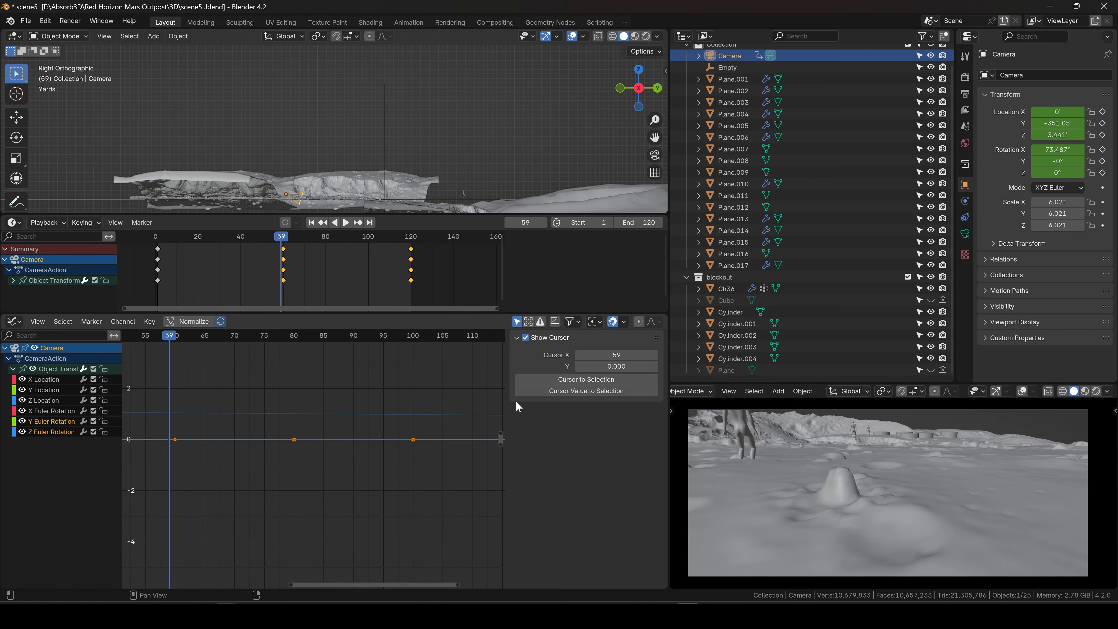
{"action": "left_click", "coordinate": [310, 223]}
{"action": "key", "text": "ctrl+s"}
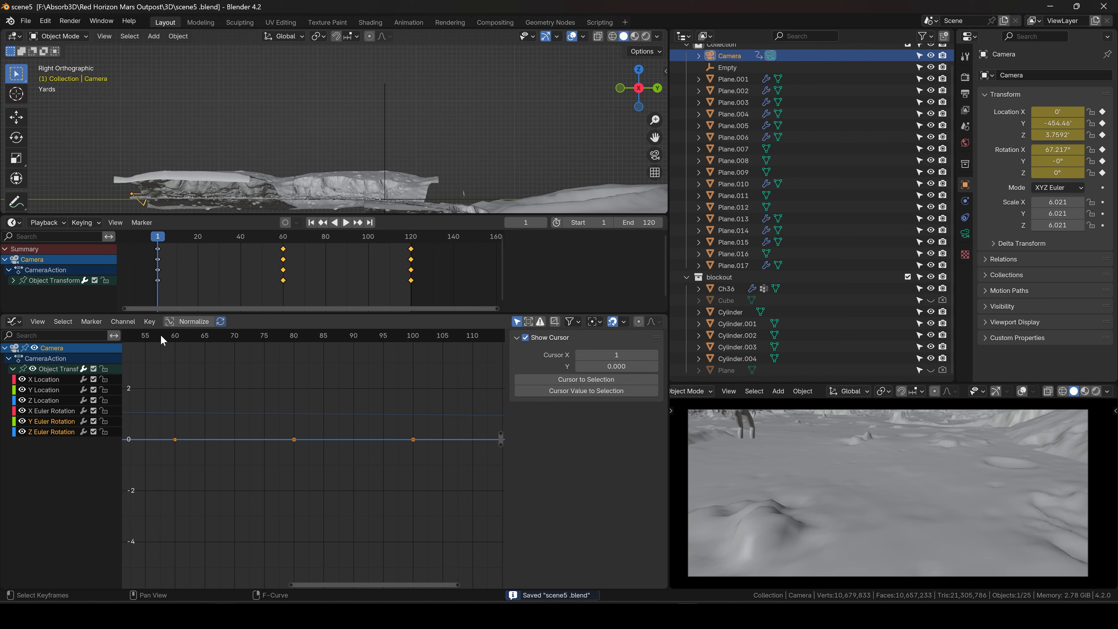
Replay and scrub the camera animation while viewing the camera's path across the terrain in perspective
{"action": "middle_click_drag", "start_coordinate": [365, 141], "coordinate": [361, 248]}
{"action": "key", "text": "space"}
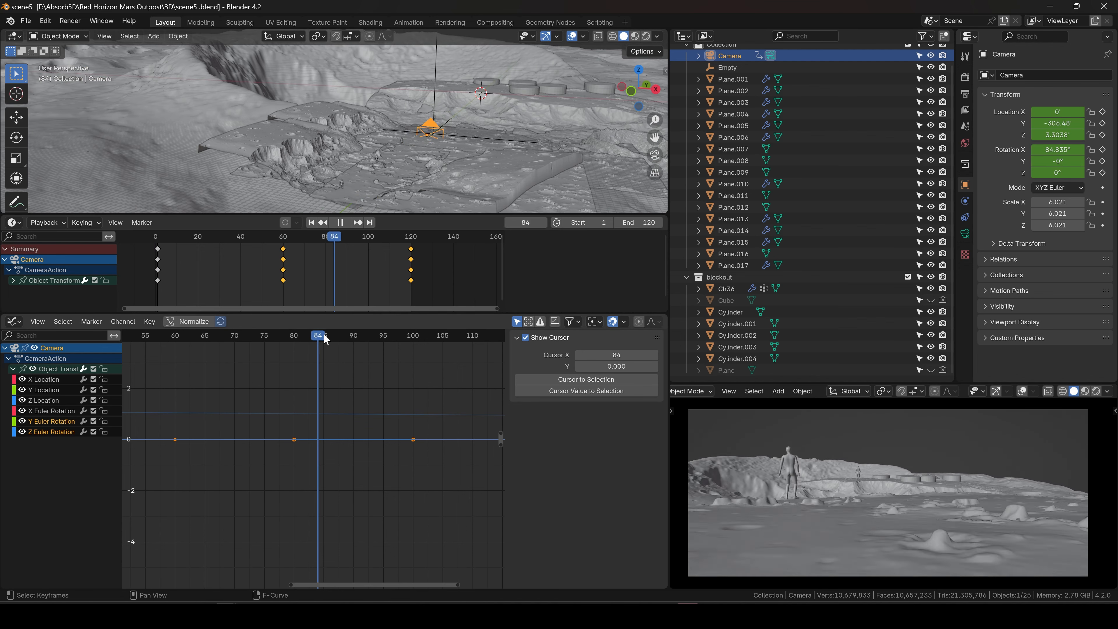
{"action": "key", "text": "space"}
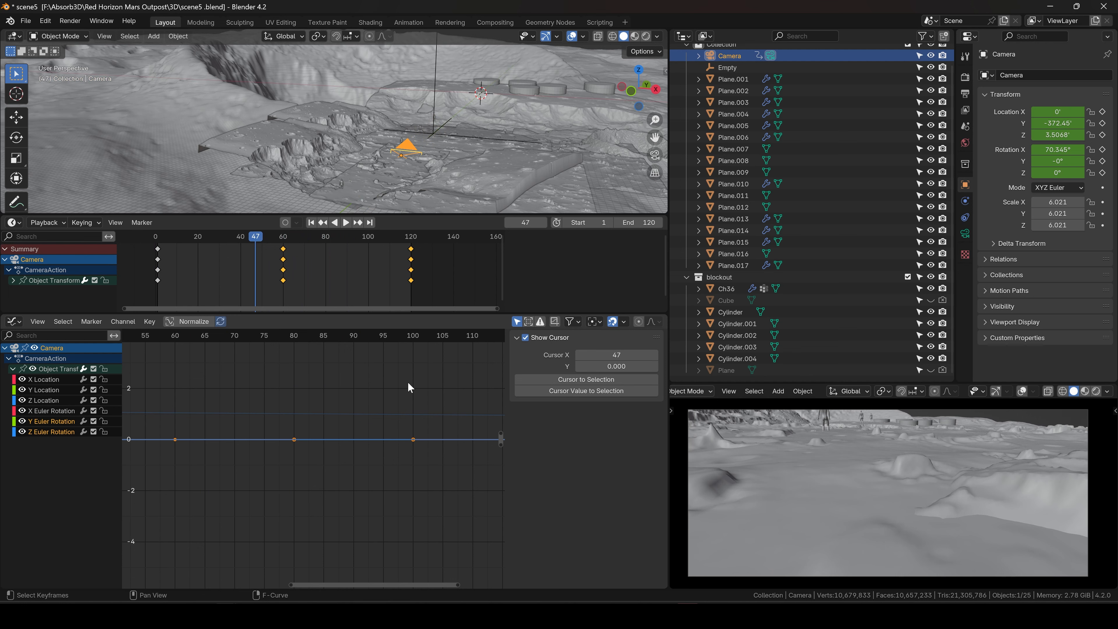
{"action": "left_click", "coordinate": [311, 222]}
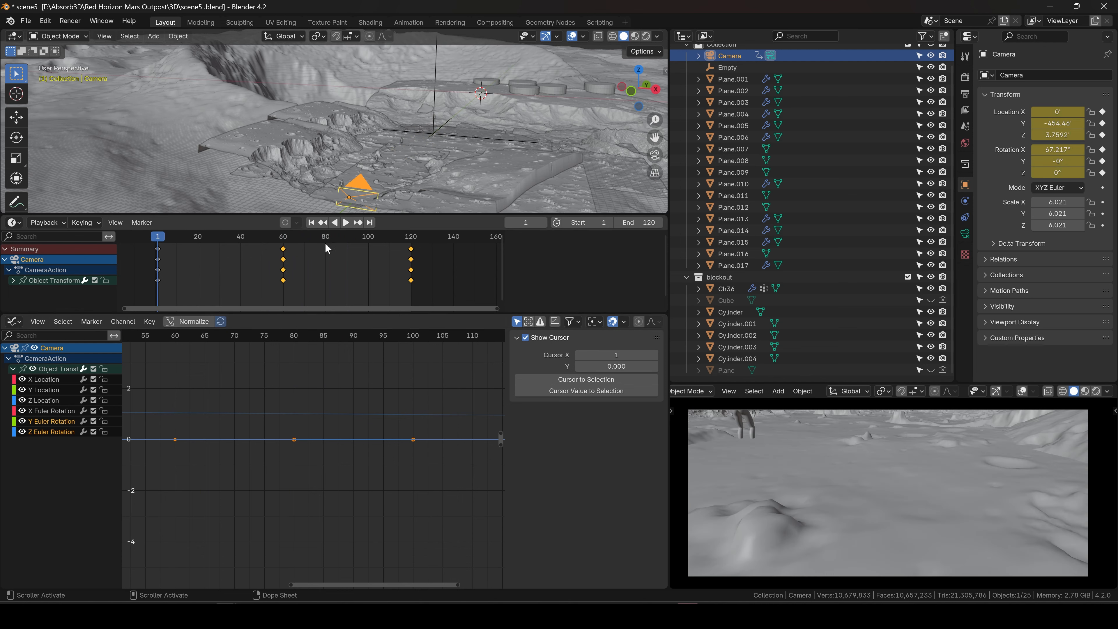
{"action": "key", "text": "space"}
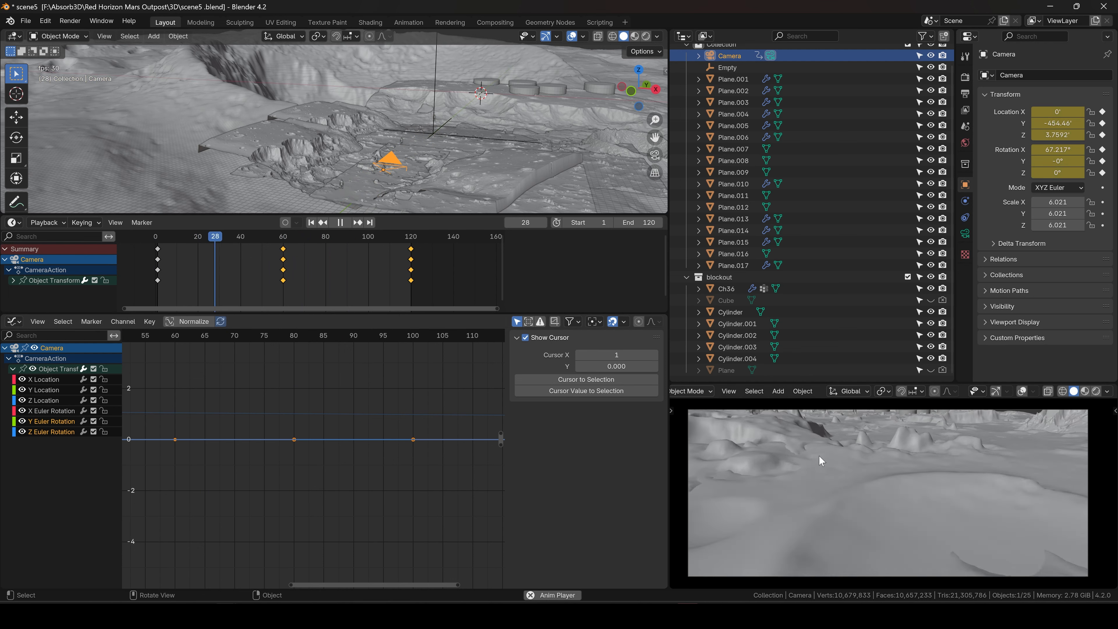
{"action": "key", "text": "space"}
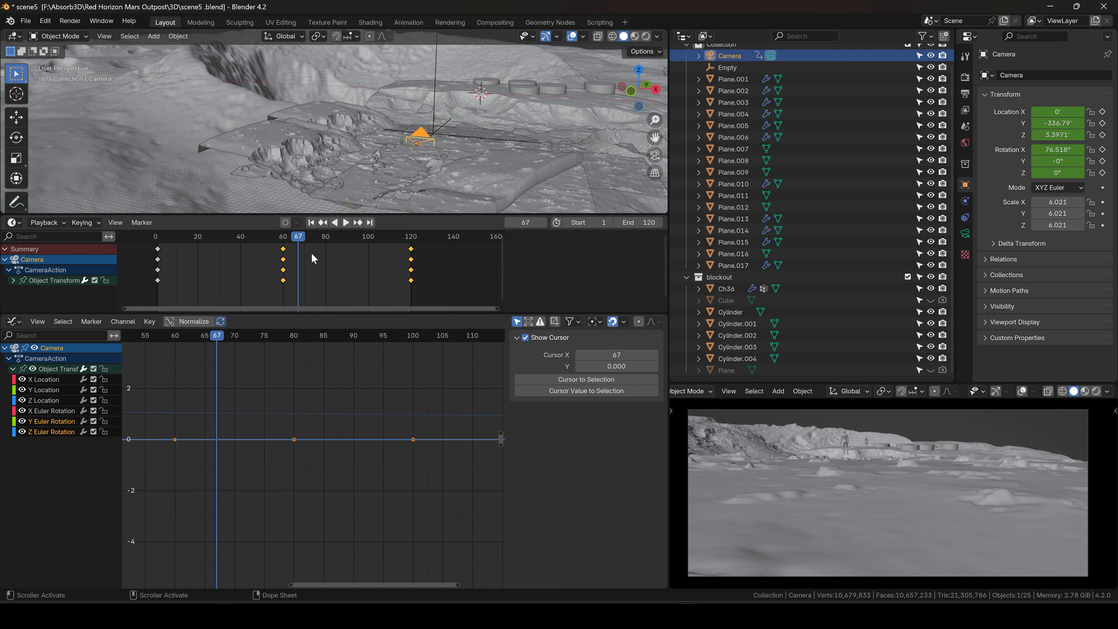
{"action": "left_click_drag", "start_coordinate": [218, 338], "coordinate": [241, 339]}
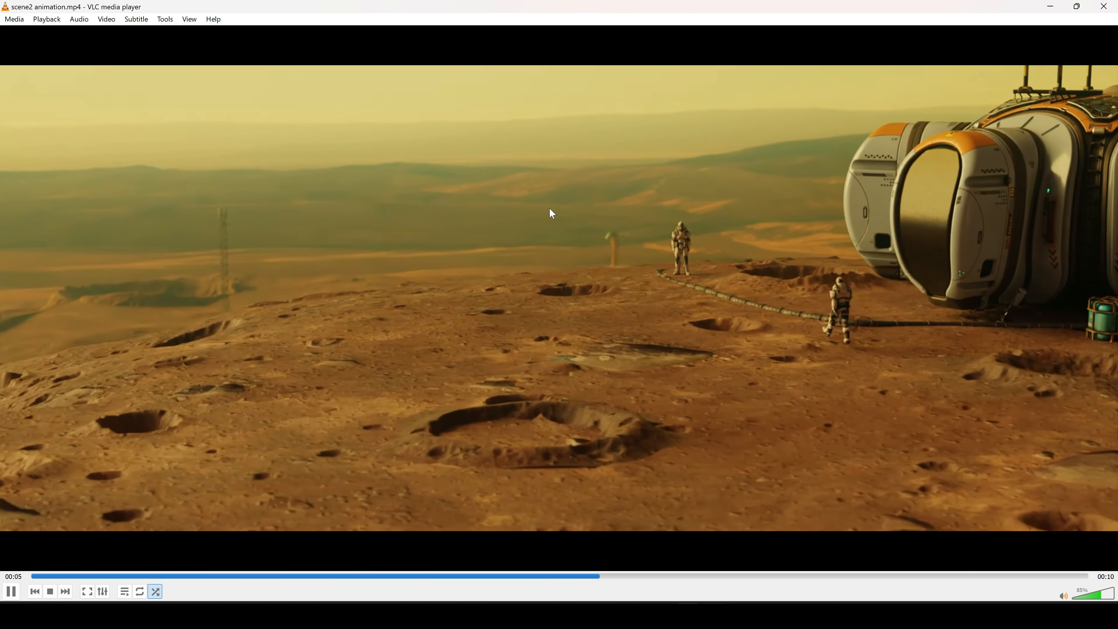
Pause the scene2 animation video, switch to the Scene2 Blender file and examine its atmosphere cube, sun and background planes
{"action": "key", "text": "space"}
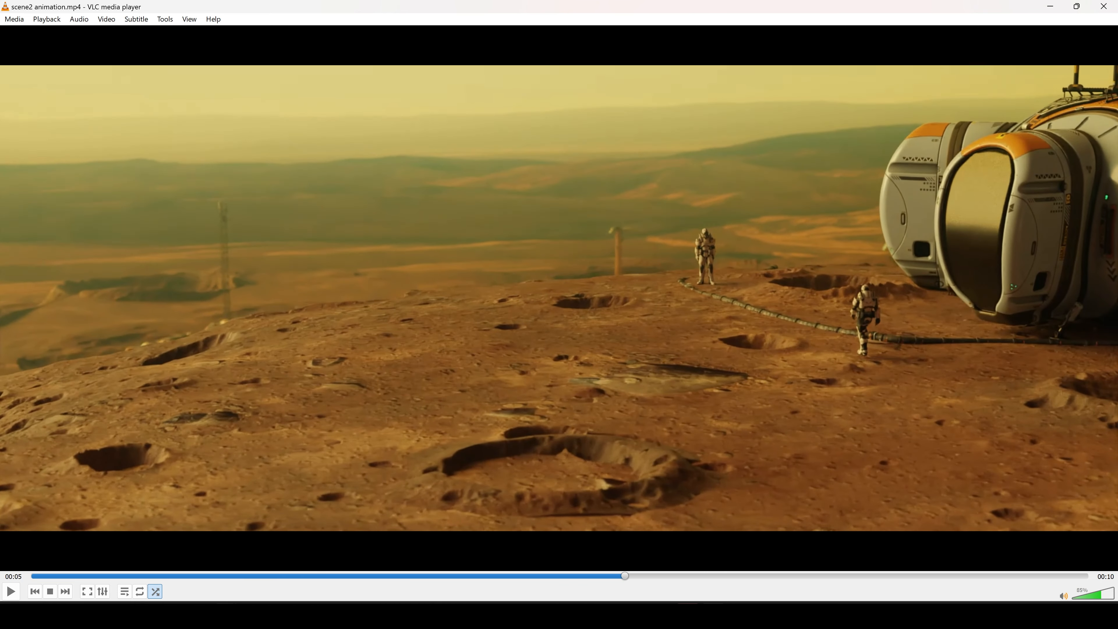
{"action": "left_click", "coordinate": [357, 548]}
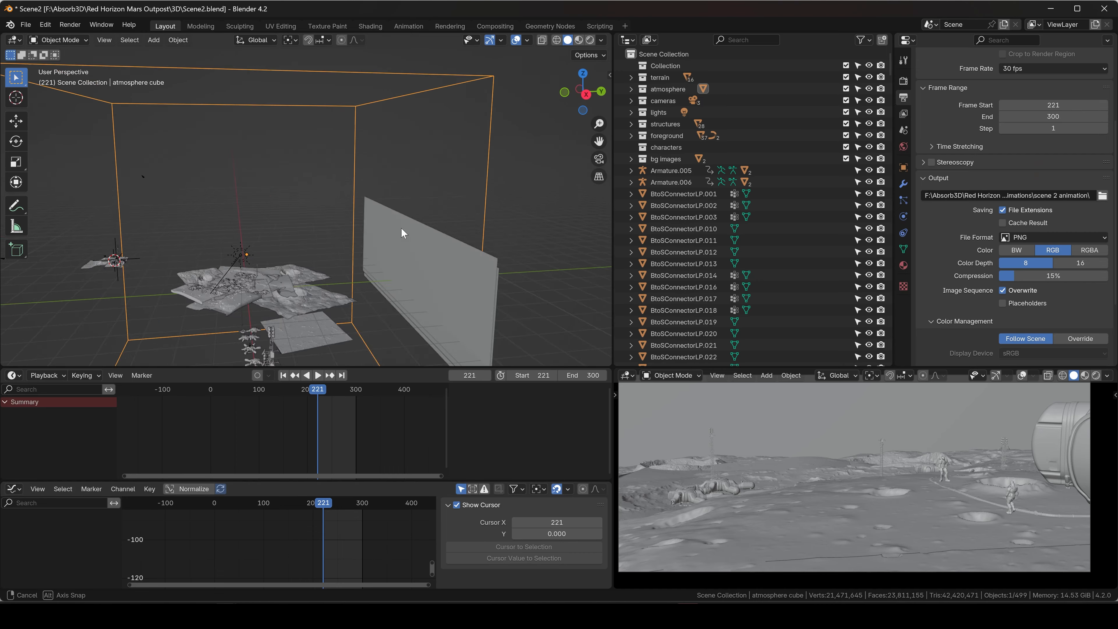
{"action": "scroll", "coordinate": [398, 228], "scroll_direction": "down", "scroll_amount": 5}
{"action": "middle_click_drag", "start_coordinate": [401, 228], "coordinate": [435, 243]}
{"action": "scroll", "coordinate": [321, 235], "scroll_direction": "up", "scroll_amount": 10}
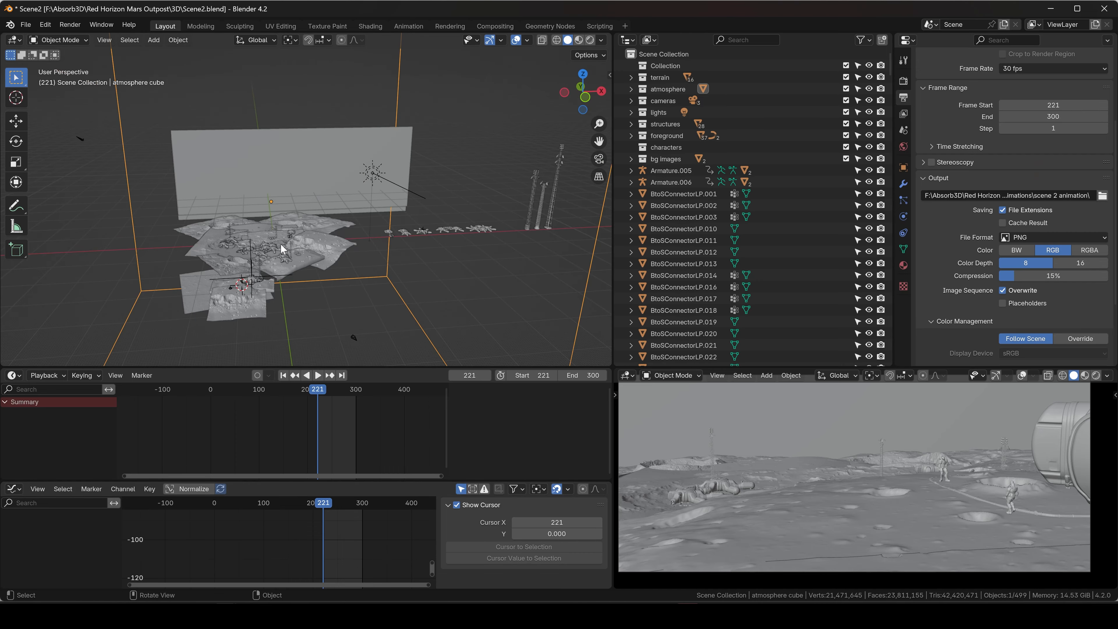
{"action": "middle_click_drag", "start_coordinate": [257, 242], "coordinate": [224, 236], "text": "shift"}
{"action": "middle_click_drag", "start_coordinate": [225, 236], "coordinate": [304, 231]}
{"action": "middle_click_drag", "start_coordinate": [304, 231], "coordinate": [348, 255], "text": "shift"}
{"action": "scroll", "coordinate": [347, 252], "scroll_direction": "down", "scroll_amount": 6}
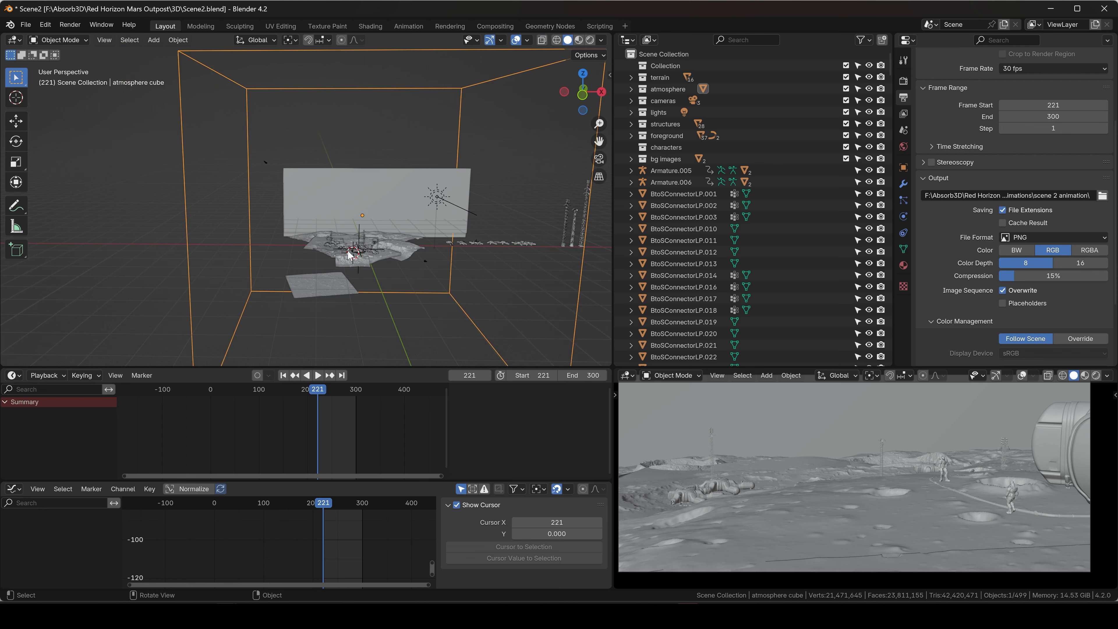
Select the atmosphere cube, both background image planes and the Sun in Scene2, and copy them
{"action": "right_click", "coordinate": [182, 128]}
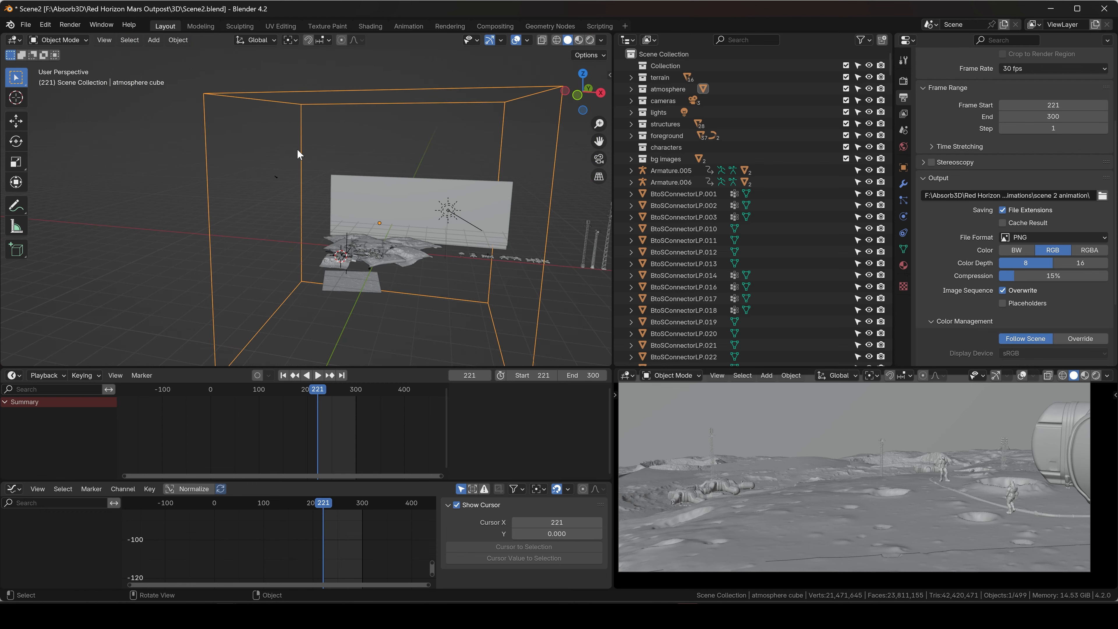
{"action": "middle_click_drag", "start_coordinate": [297, 148], "coordinate": [240, 147]}
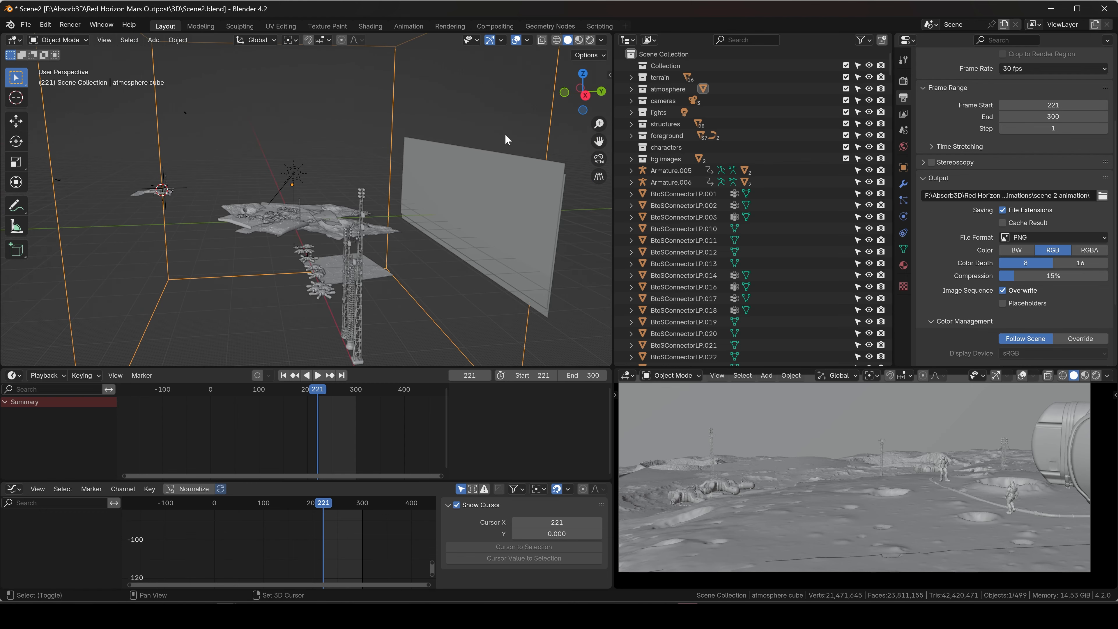
{"action": "middle_click_drag", "start_coordinate": [351, 203], "coordinate": [319, 202]}
{"action": "left_click_drag", "start_coordinate": [278, 198], "coordinate": [279, 198], "text": "shift"}
{"action": "middle_click_drag", "start_coordinate": [279, 198], "coordinate": [322, 228]}
{"action": "scroll", "coordinate": [413, 162], "scroll_direction": "up", "scroll_amount": 4}
{"action": "scroll", "coordinate": [350, 197], "scroll_direction": "down", "scroll_amount": 3}
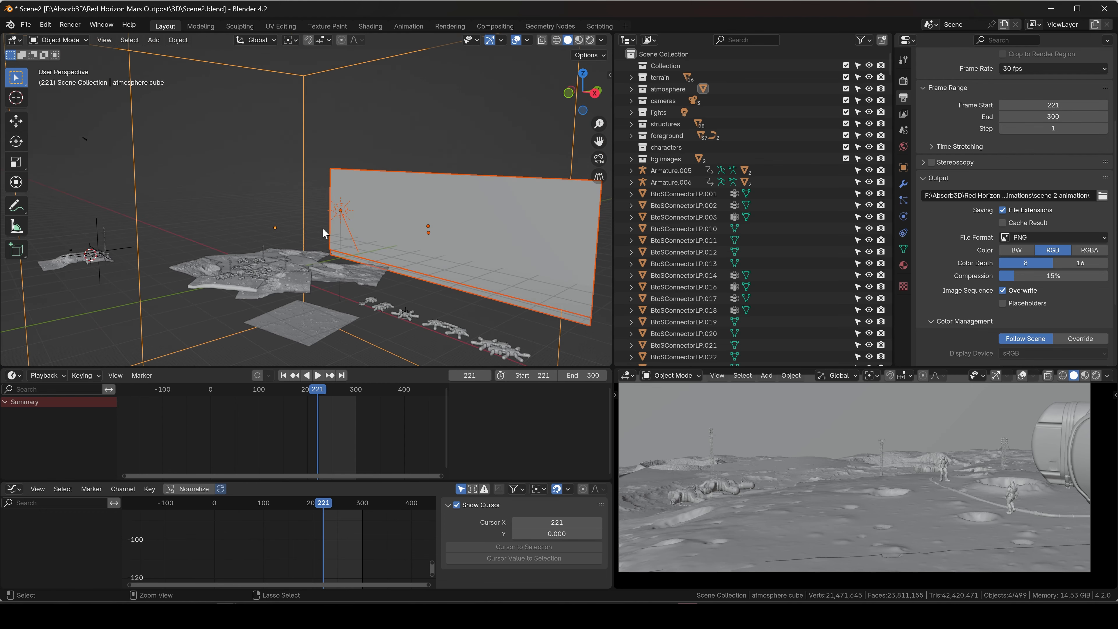
Switch back to the scene5 Blender file and enlarge the 3D viewport by shrinking the two animation editors
{"action": "mouse_move", "coordinate": [227, 616]}
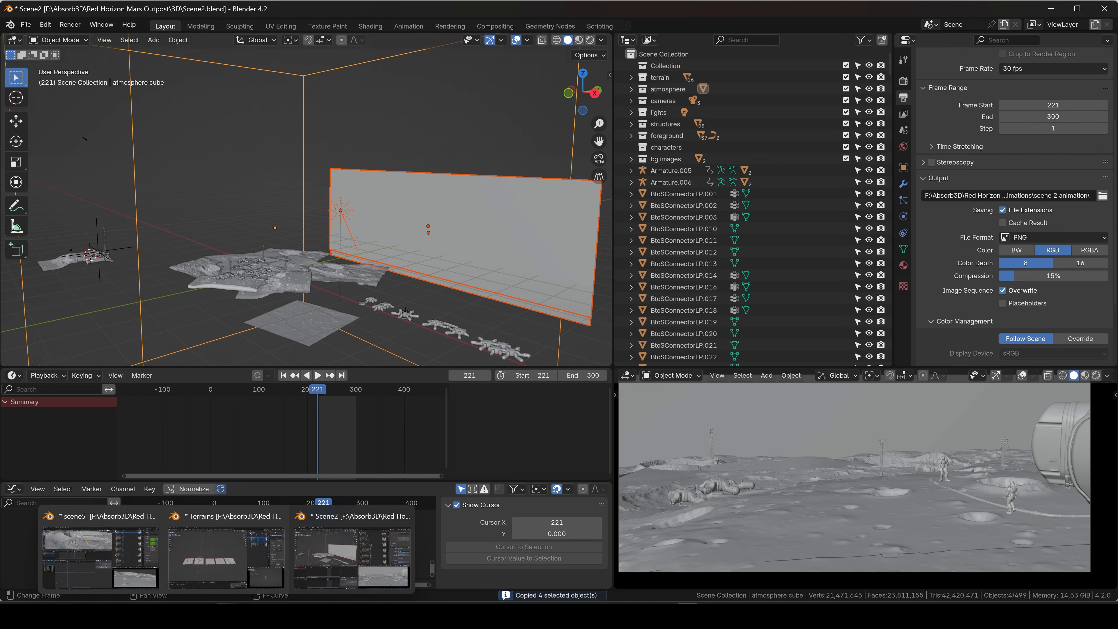
{"action": "left_click", "coordinate": [100, 552]}
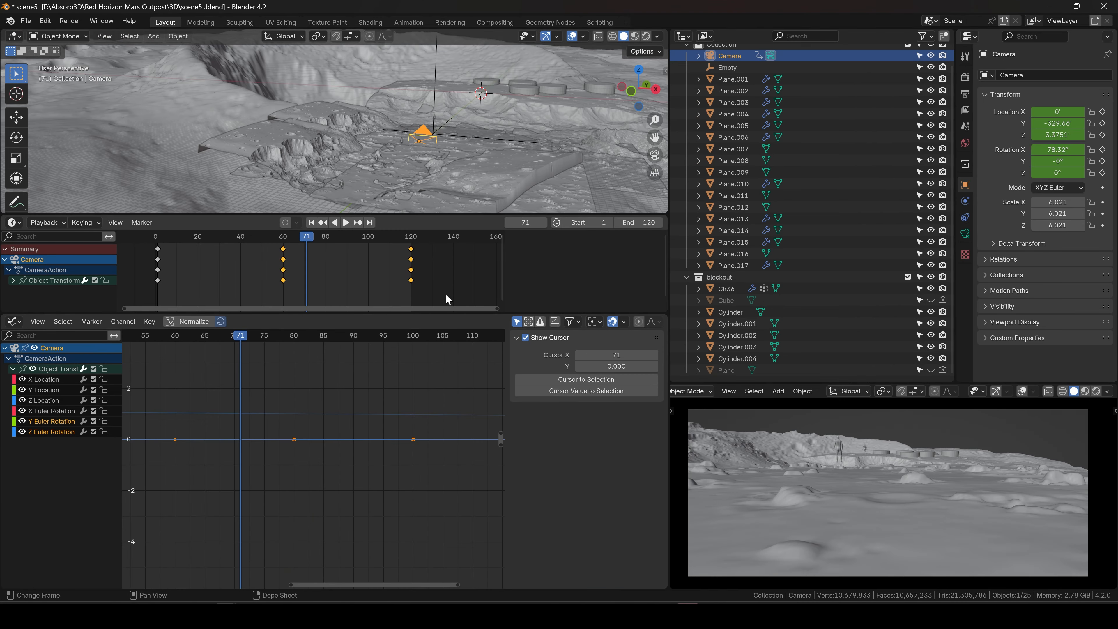
{"action": "left_click_drag", "start_coordinate": [447, 313], "coordinate": [447, 523]}
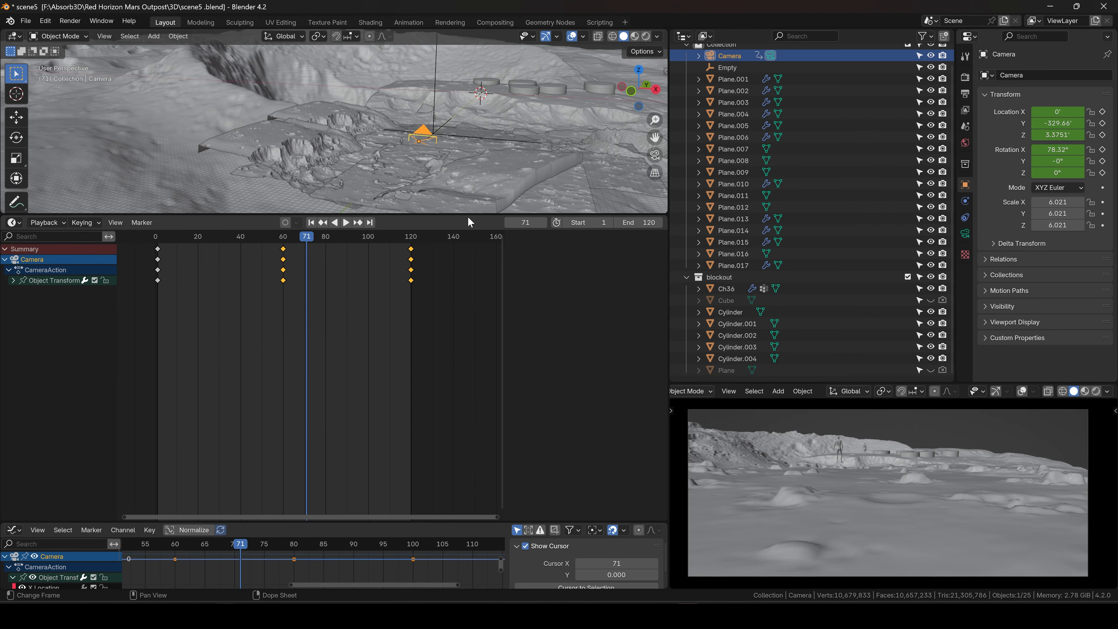
{"action": "left_click_drag", "start_coordinate": [468, 216], "coordinate": [466, 478]}
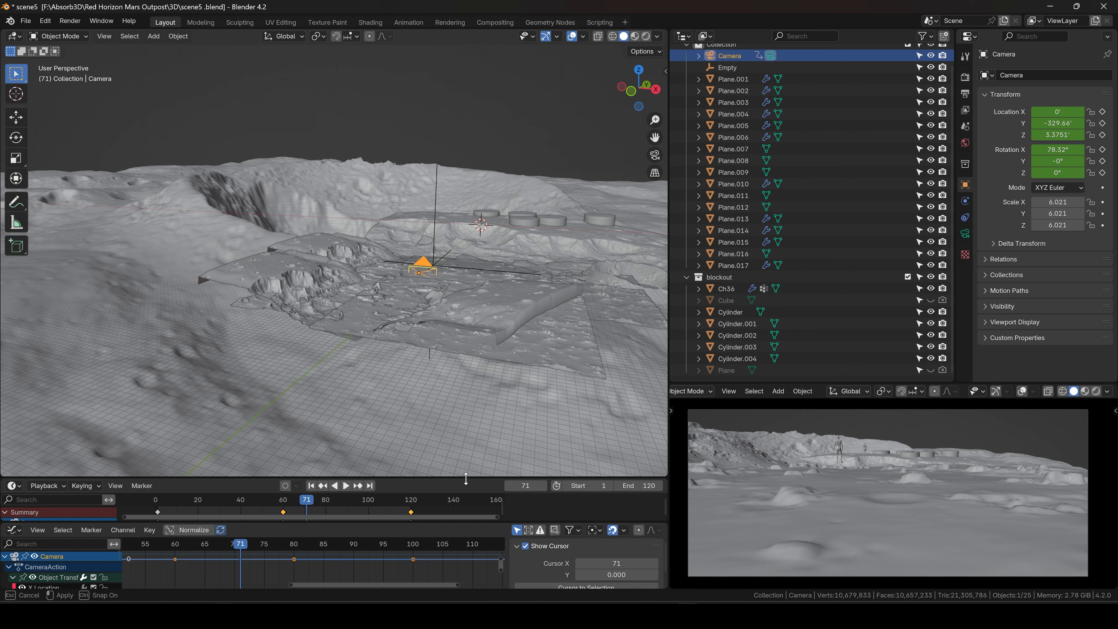
Paste the four copied atmosphere, background and sun objects into the scene and scale them up together
{"action": "scroll", "coordinate": [423, 226], "scroll_direction": "down", "scroll_amount": 10}
{"action": "middle_click_drag", "start_coordinate": [453, 228], "coordinate": [376, 277], "text": "shift"}
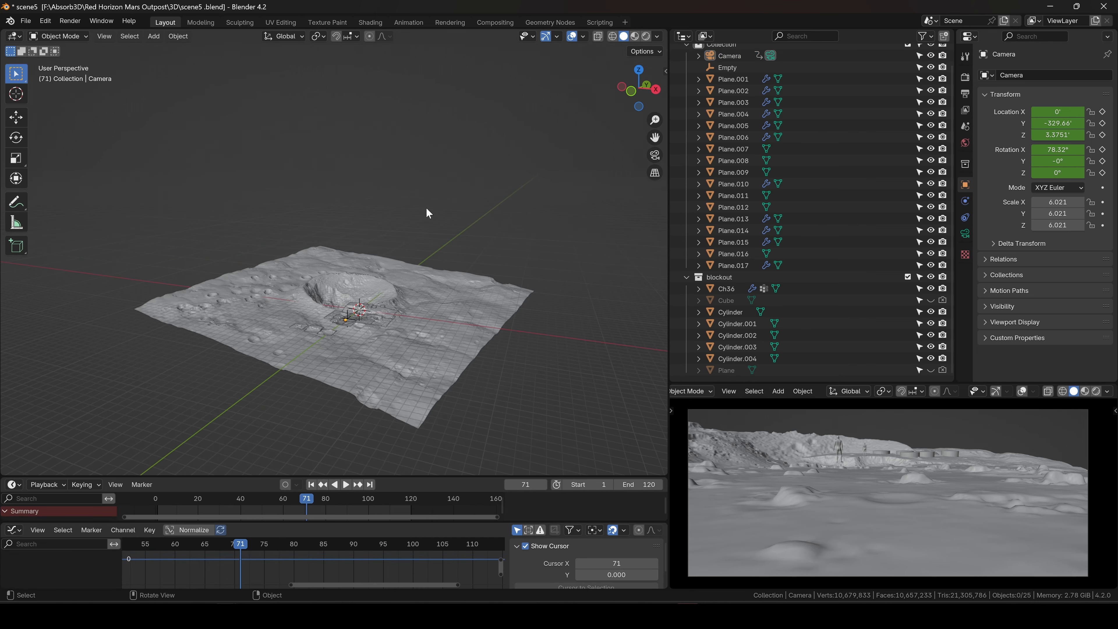
{"action": "key", "text": "ctrl+v"}
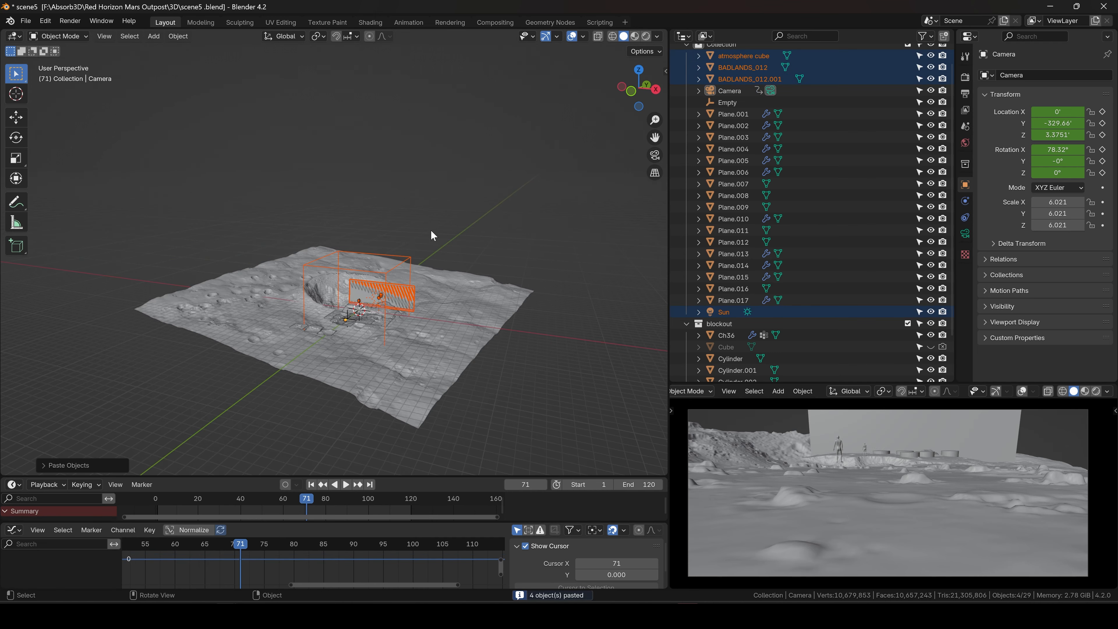
{"action": "scroll", "coordinate": [377, 321], "scroll_direction": "up", "scroll_amount": 1}
{"action": "scroll", "coordinate": [377, 321], "scroll_direction": "up", "scroll_amount": 3}
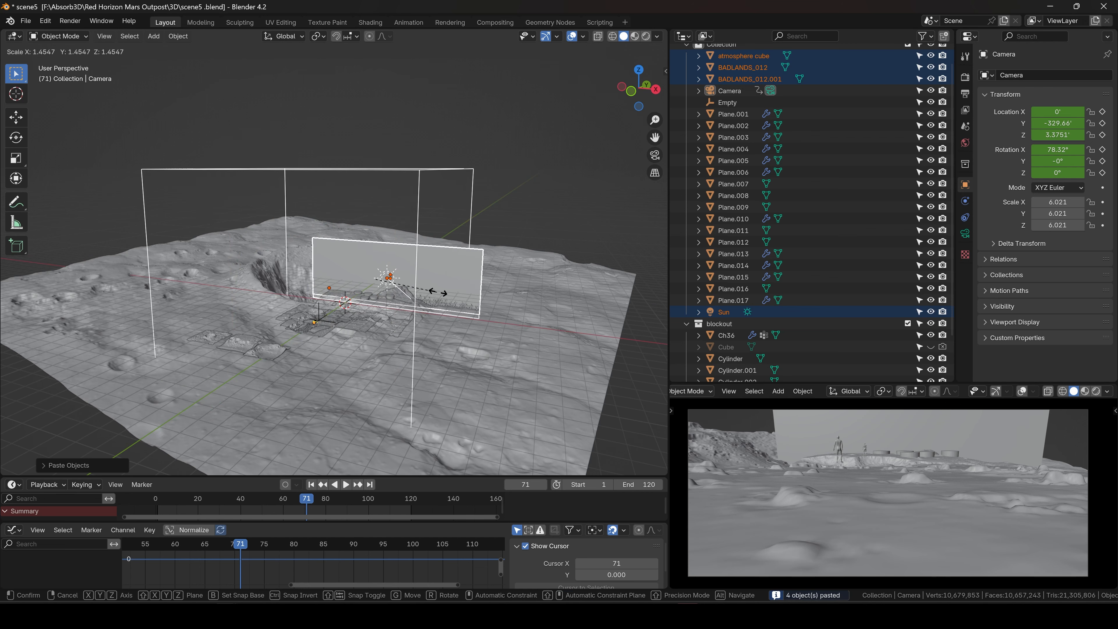
{"action": "left_click", "coordinate": [479, 292]}
Move the pasted objects along Y past the crater and scale them up further so the cube encloses the terrain around it
{"action": "scroll", "coordinate": [467, 298], "scroll_direction": "down", "scroll_amount": 2}
{"action": "middle_click_drag", "start_coordinate": [467, 297], "coordinate": [399, 307]}
{"action": "scroll", "coordinate": [400, 307], "scroll_direction": "down", "scroll_amount": 2}
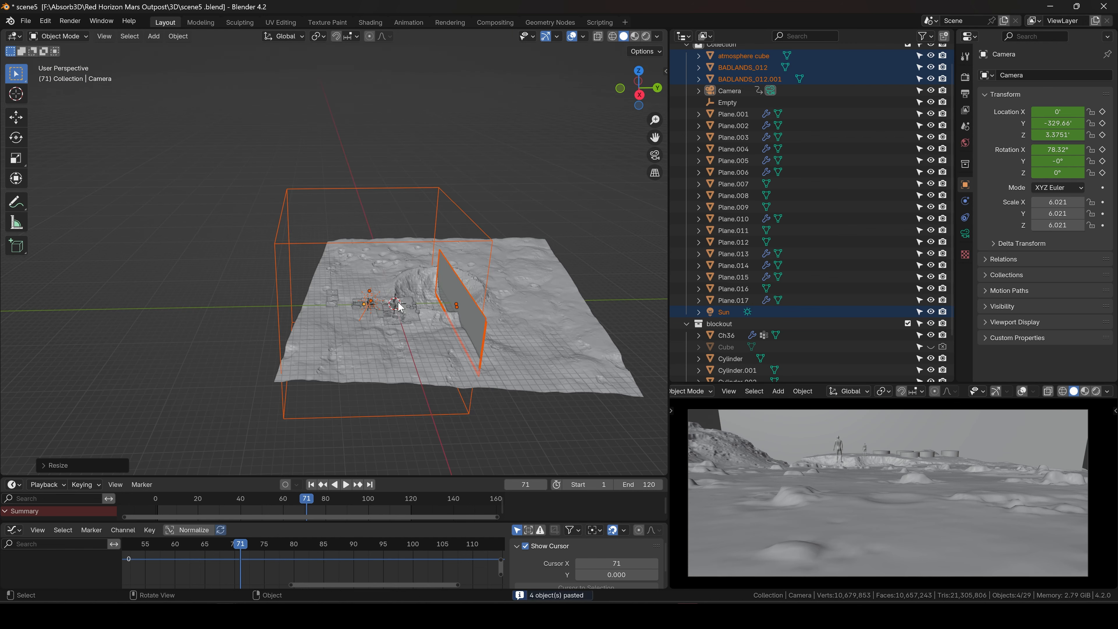
{"action": "left_click", "coordinate": [469, 304]}
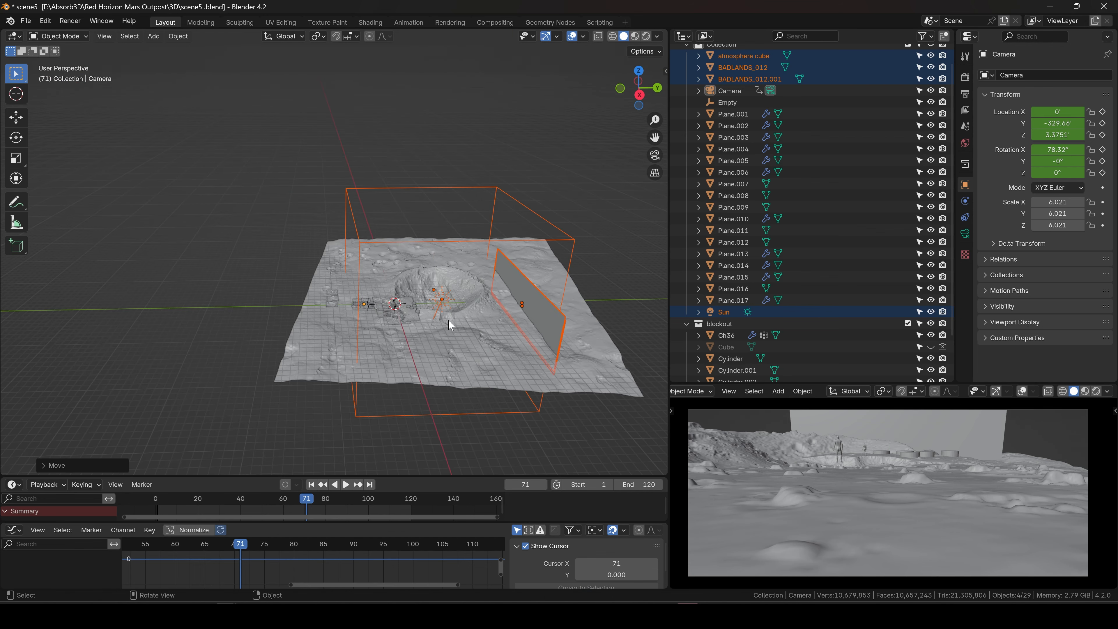
{"action": "key", "text": "s"}
{"action": "left_click", "coordinate": [414, 340]}
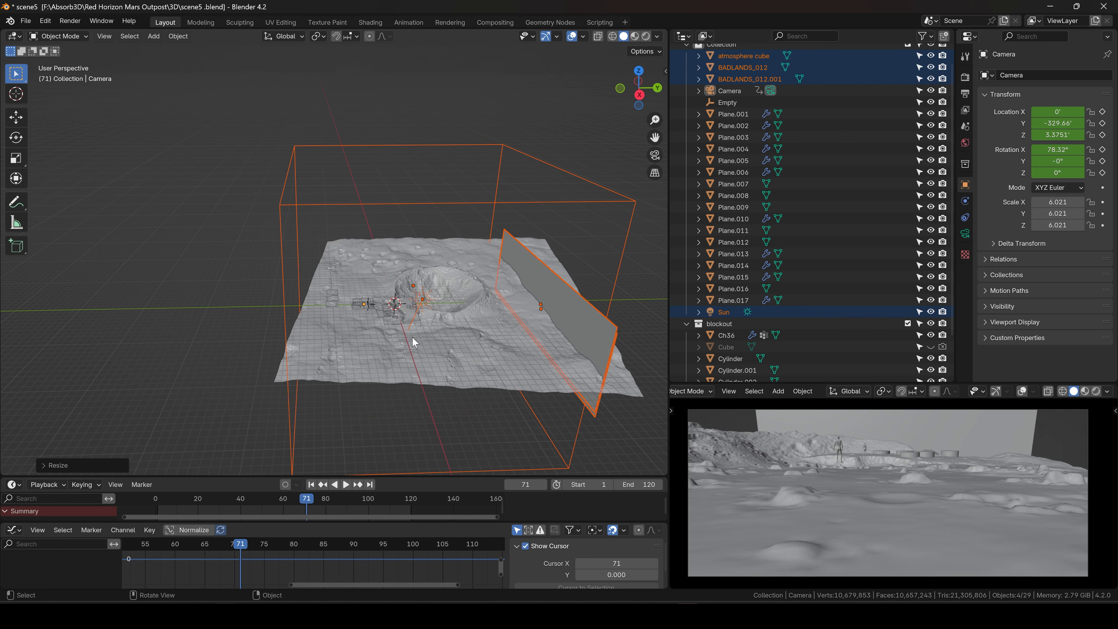
Move the atmosphere cube into a new collection named atmosphere and disable selection for that collection
{"action": "left_click", "coordinate": [552, 208]}
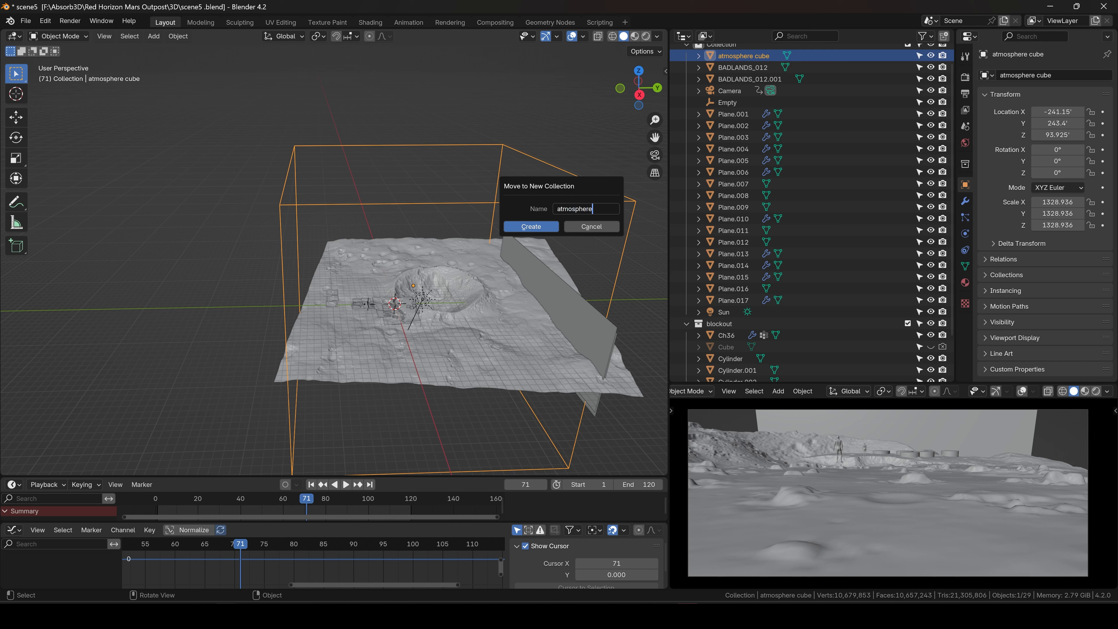
{"action": "key", "text": "Return"}
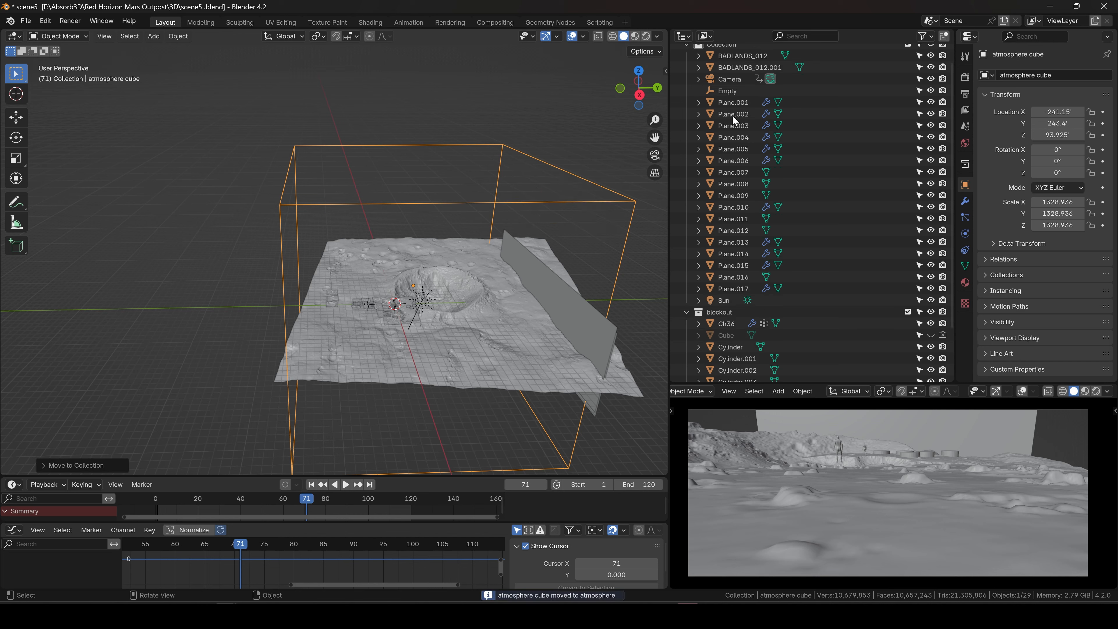
{"action": "scroll", "coordinate": [825, 222], "scroll_direction": "up", "scroll_amount": 2}
{"action": "key", "text": "shift+a"}
{"action": "key", "text": "shift+a"}
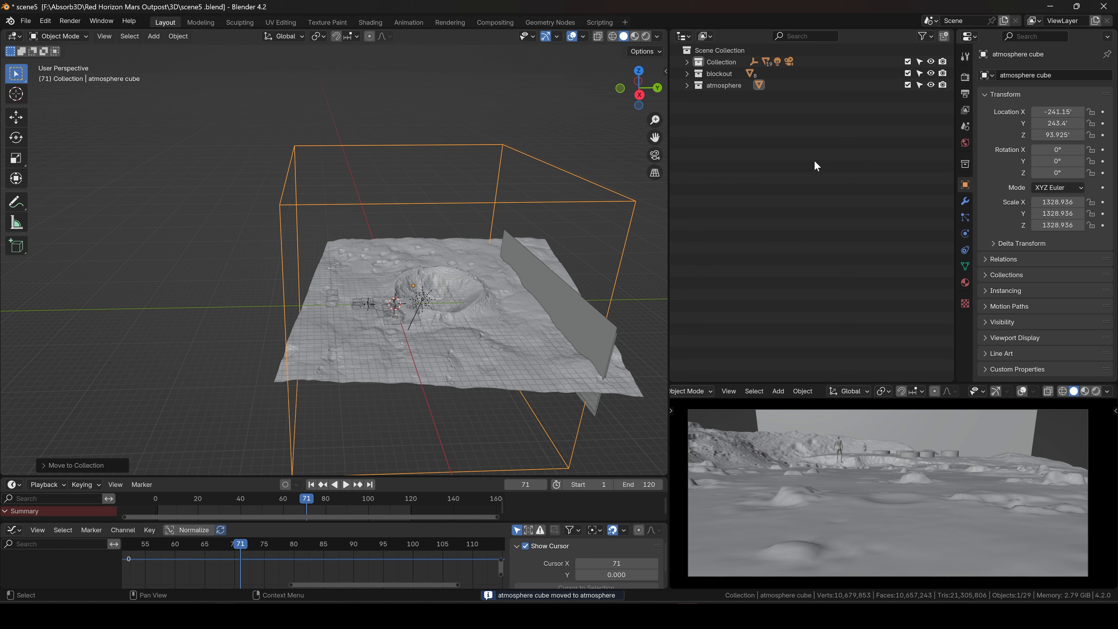
{"action": "left_click", "coordinate": [919, 85]}
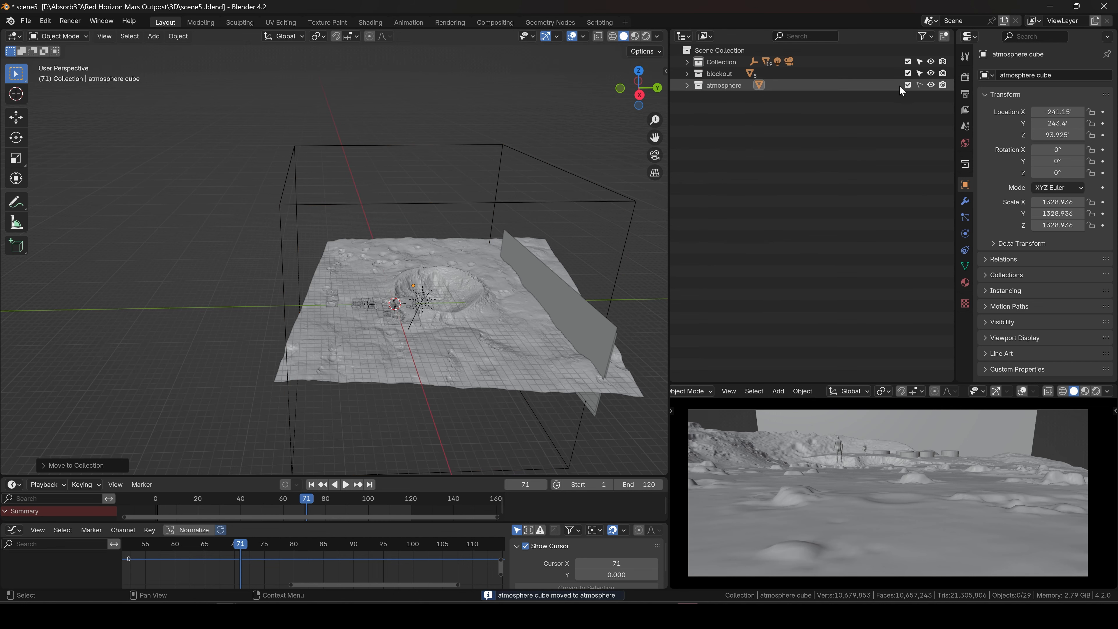
Select both BADLANDS background planes and move them into a new collection named bg images
{"action": "left_click", "coordinate": [686, 62]}
{"action": "left_click", "coordinate": [579, 321]}
{"action": "middle_click_drag", "start_coordinate": [579, 322], "coordinate": [560, 293]}
{"action": "left_click", "coordinate": [528, 290], "text": "shift"}
{"action": "key", "text": "m"}
{"action": "left_click", "coordinate": [564, 296]}
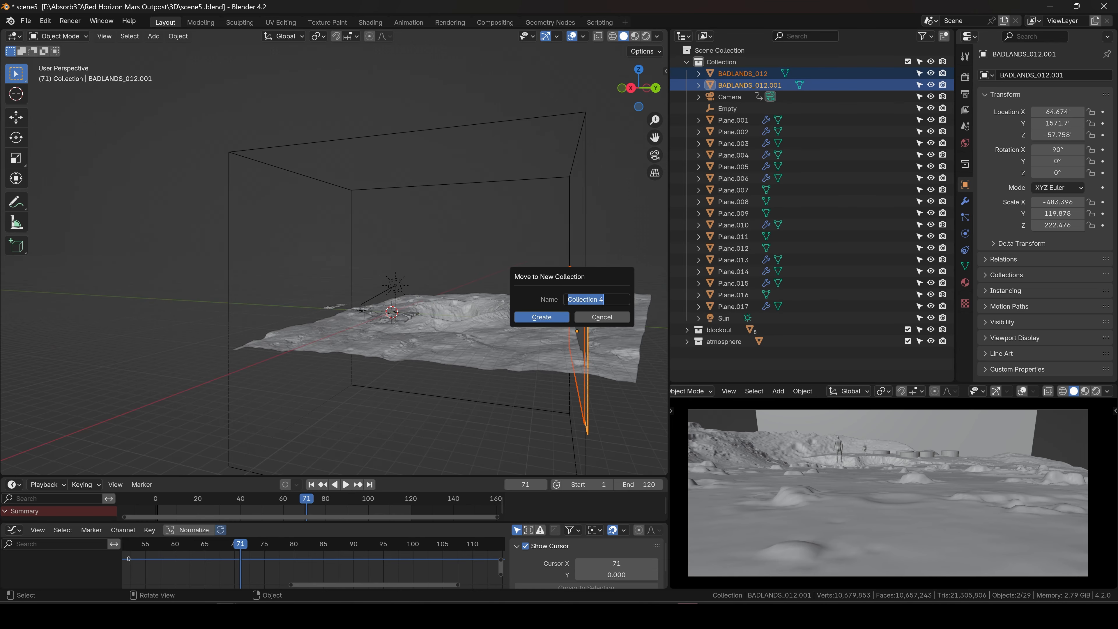
{"action": "type", "text": "bg images"}
{"action": "key", "text": "Return"}
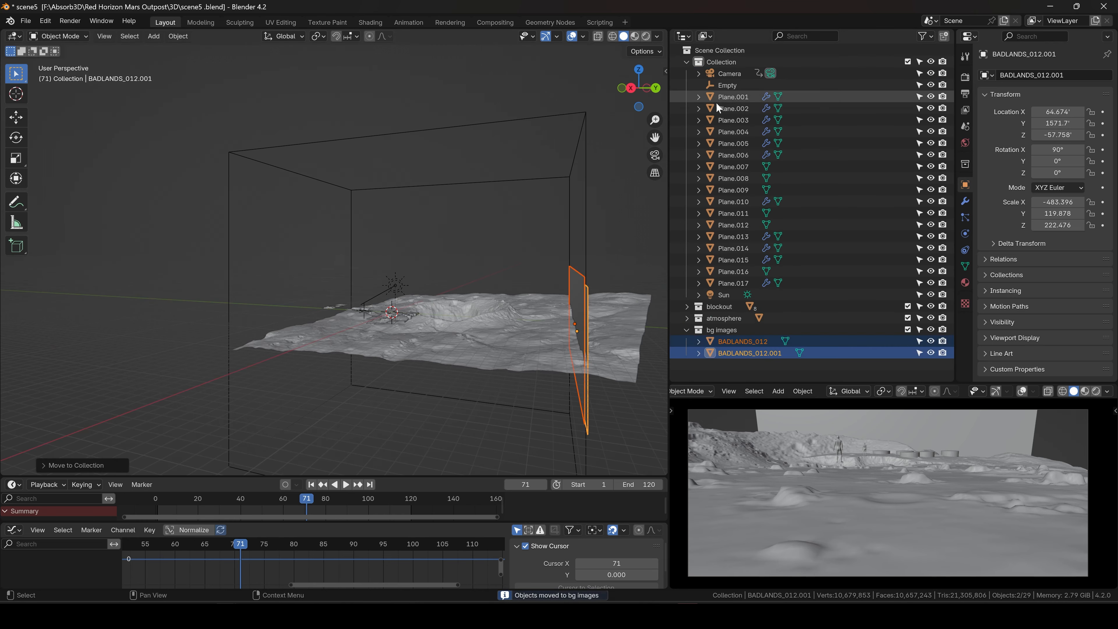
Move the Sun into a new collection named light
{"action": "left_click", "coordinate": [725, 295]}
{"action": "key", "text": "m"}
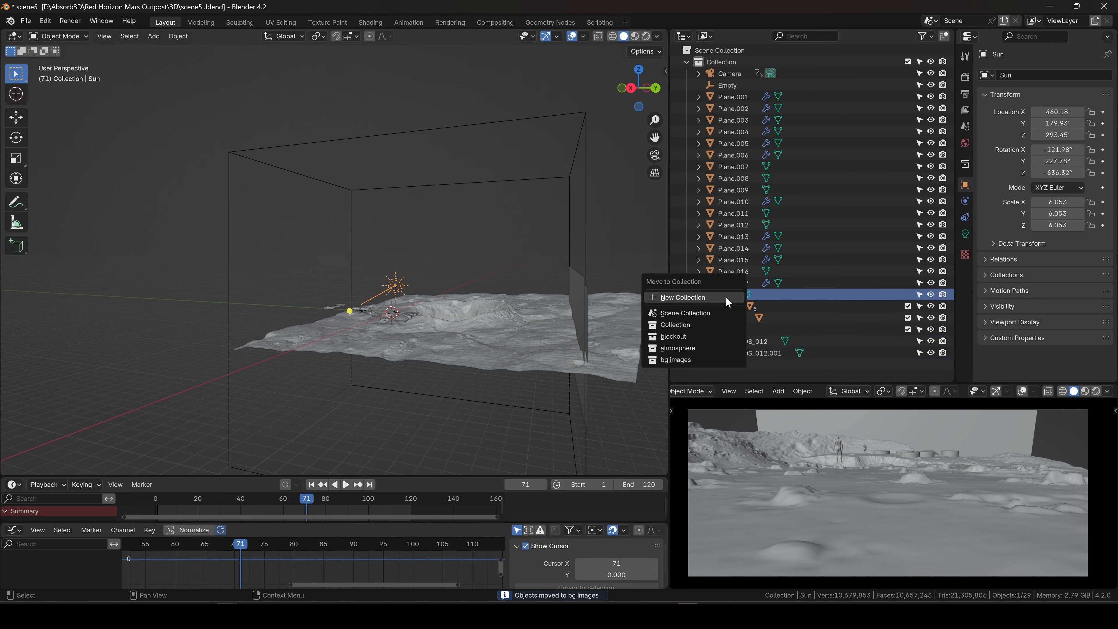
{"action": "left_click", "coordinate": [726, 293]}
{"action": "key", "text": "BackSpace"}
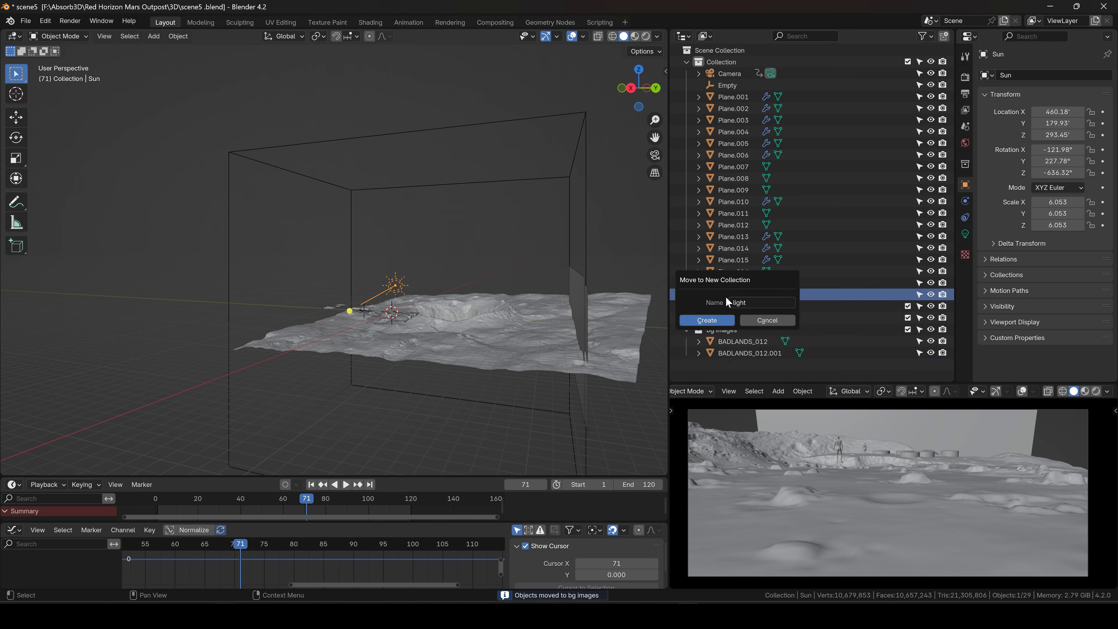
{"action": "key", "text": "Return"}
{"action": "left_click", "coordinate": [144, 239]}
Raise both background planes about 338 ft along Z and scale them up to span the camera view's width
{"action": "middle_click_drag", "start_coordinate": [247, 269], "coordinate": [406, 274]}
{"action": "scroll", "coordinate": [394, 276], "scroll_direction": "up", "scroll_amount": 3}
{"action": "left_click_drag", "start_coordinate": [560, 227], "coordinate": [576, 257]}
{"action": "middle_click_drag", "start_coordinate": [573, 259], "coordinate": [520, 260], "text": "shift"}
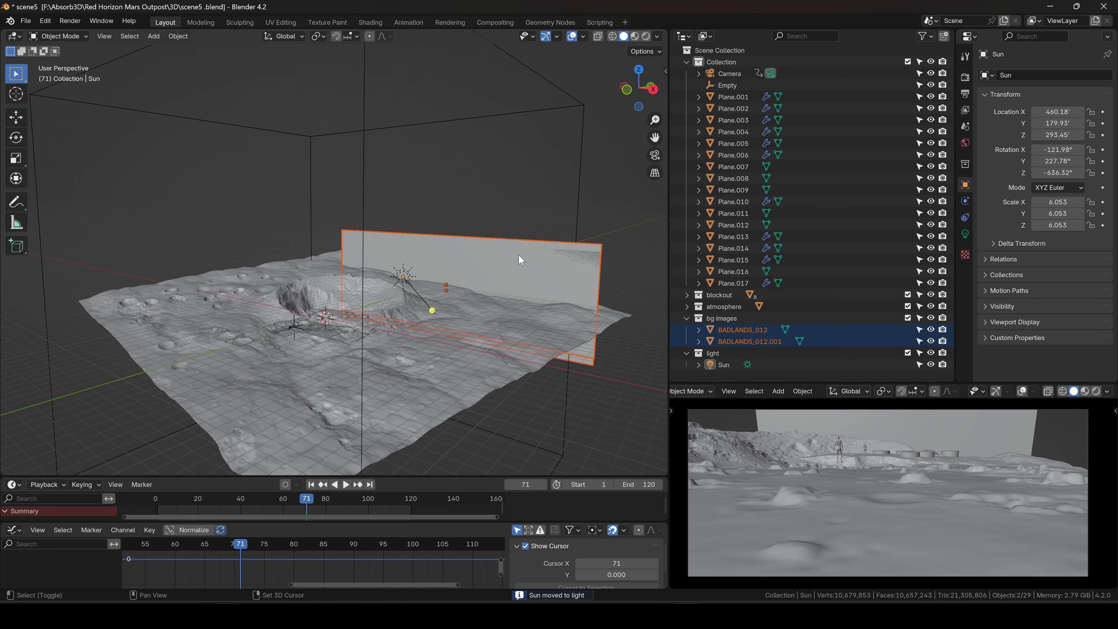
{"action": "key", "text": "g"}
{"action": "key", "text": "z"}
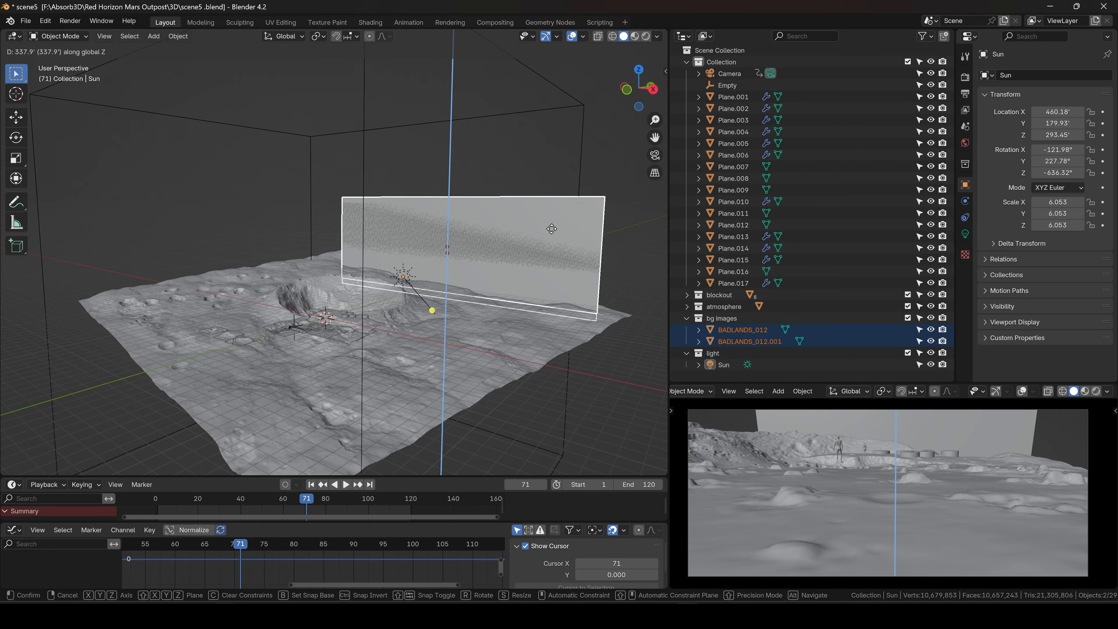
{"action": "left_click", "coordinate": [552, 228]}
{"action": "key", "text": "s"}
{"action": "left_click", "coordinate": [795, 456]}
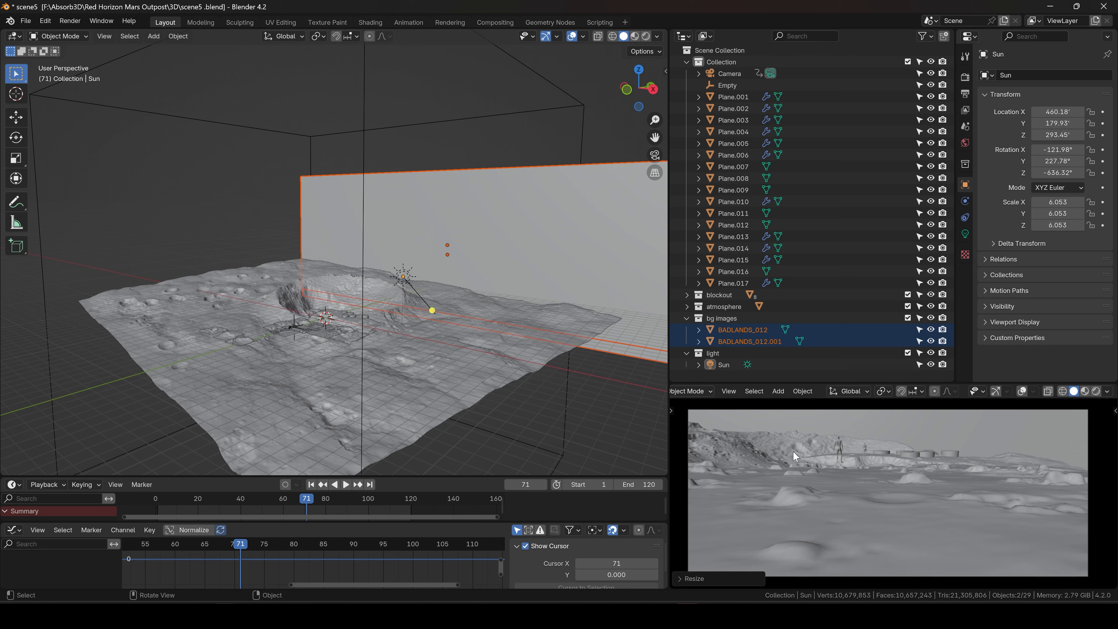
At frame 120, shift the background planes along negative X and enlarge them slightly to cover the camera view
{"action": "left_click", "coordinate": [370, 484]}
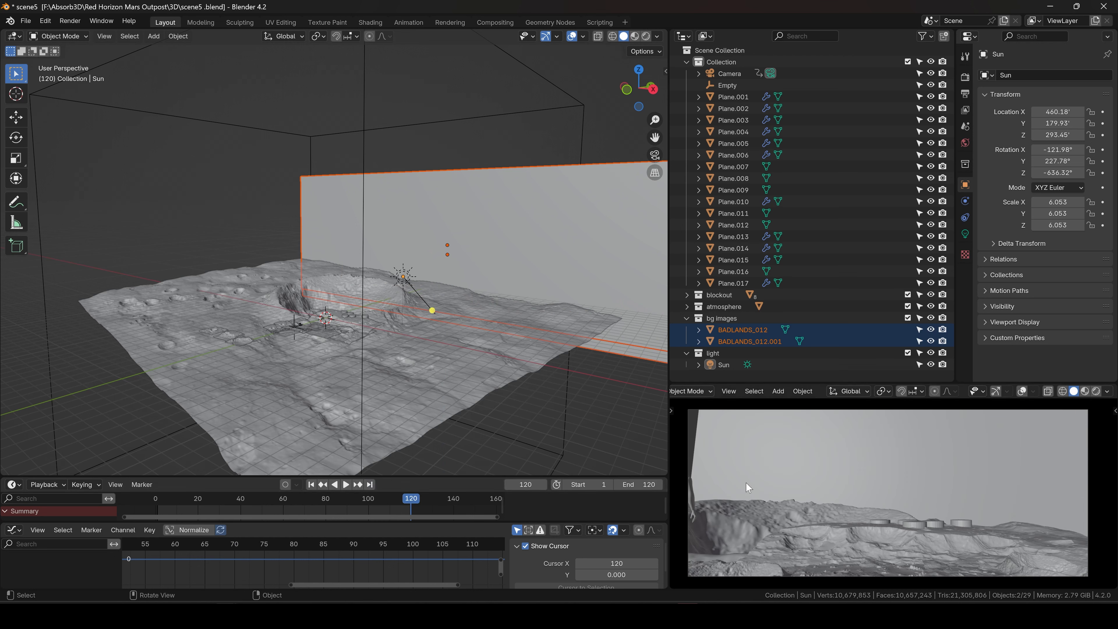
{"action": "key", "text": "g"}
{"action": "key", "text": "x"}
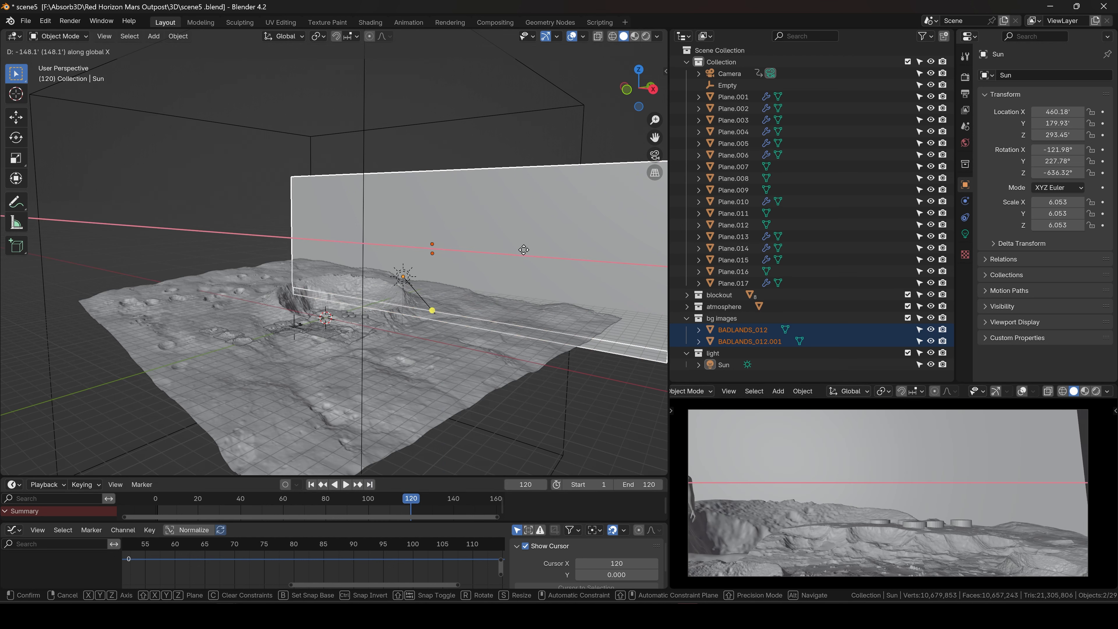
{"action": "left_click", "coordinate": [531, 255]}
{"action": "key", "text": "s"}
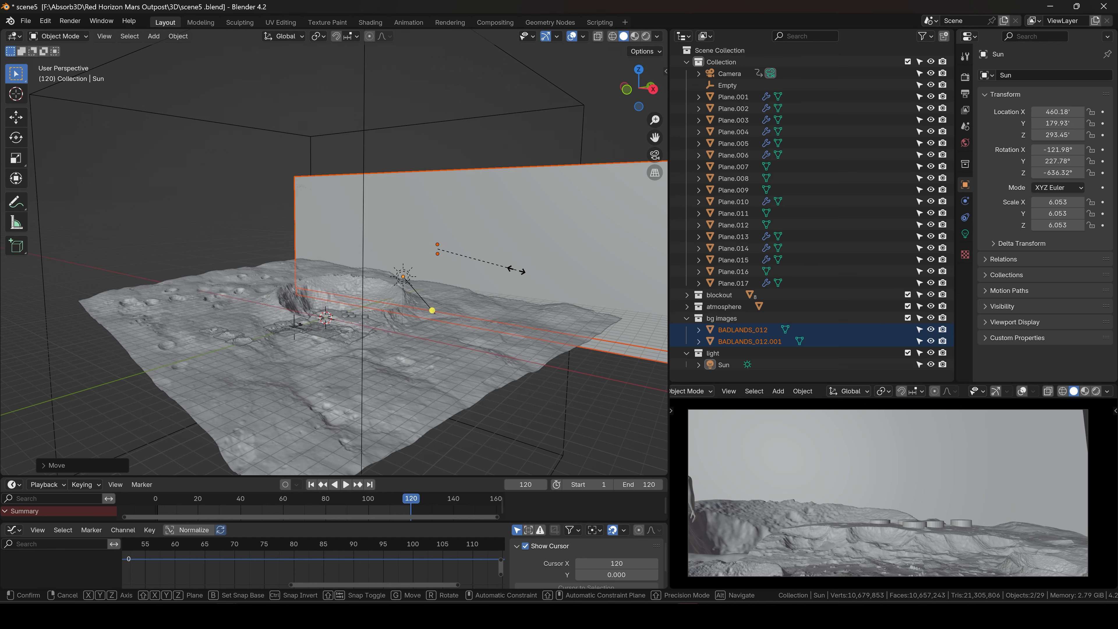
{"action": "left_click", "coordinate": [520, 270]}
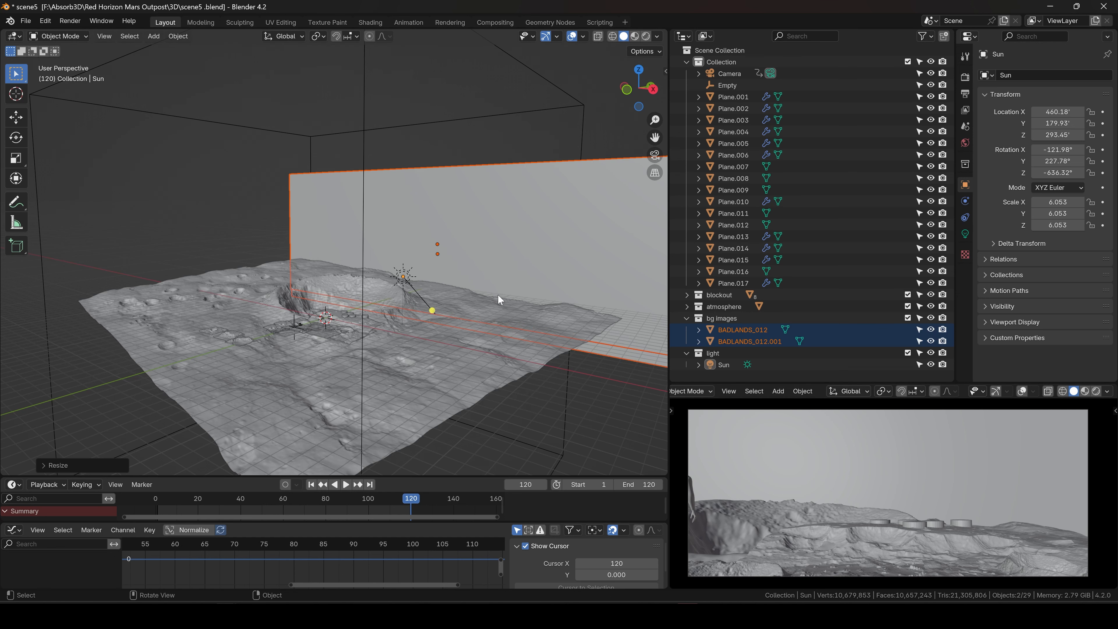
Push the background planes farther back along Y, then enlarge and reposition them to fill the camera frame
{"action": "middle_click_drag", "start_coordinate": [498, 294], "coordinate": [425, 309]}
{"action": "scroll", "coordinate": [425, 310], "scroll_direction": "down", "scroll_amount": 5}
{"action": "key", "text": "g"}
{"action": "key", "text": "y"}
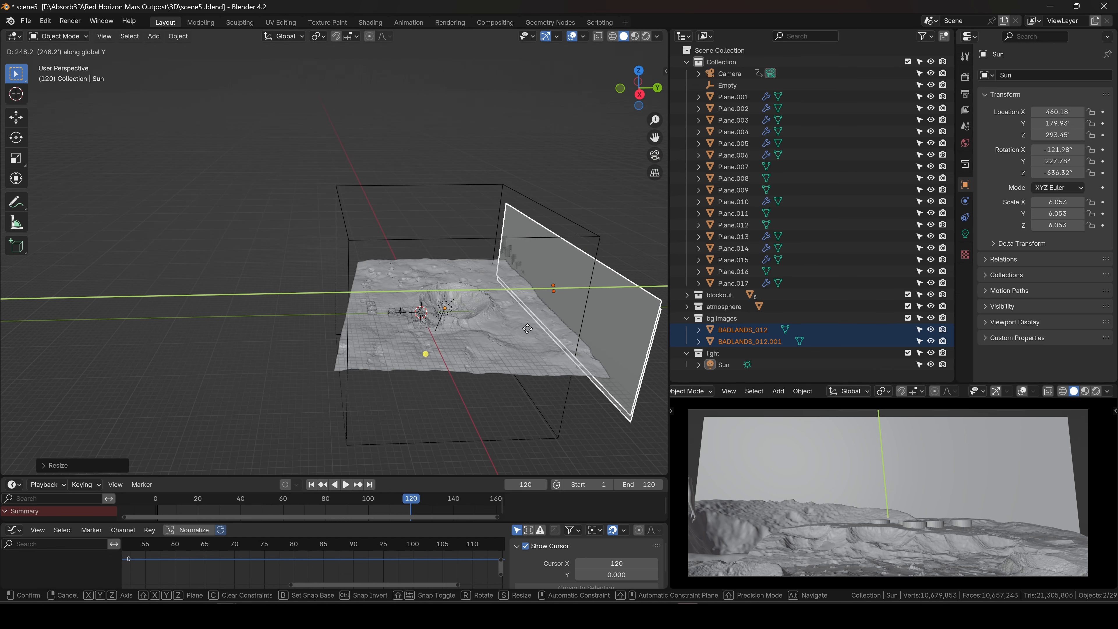
{"action": "left_click", "coordinate": [661, 400]}
{"action": "key", "text": "s"}
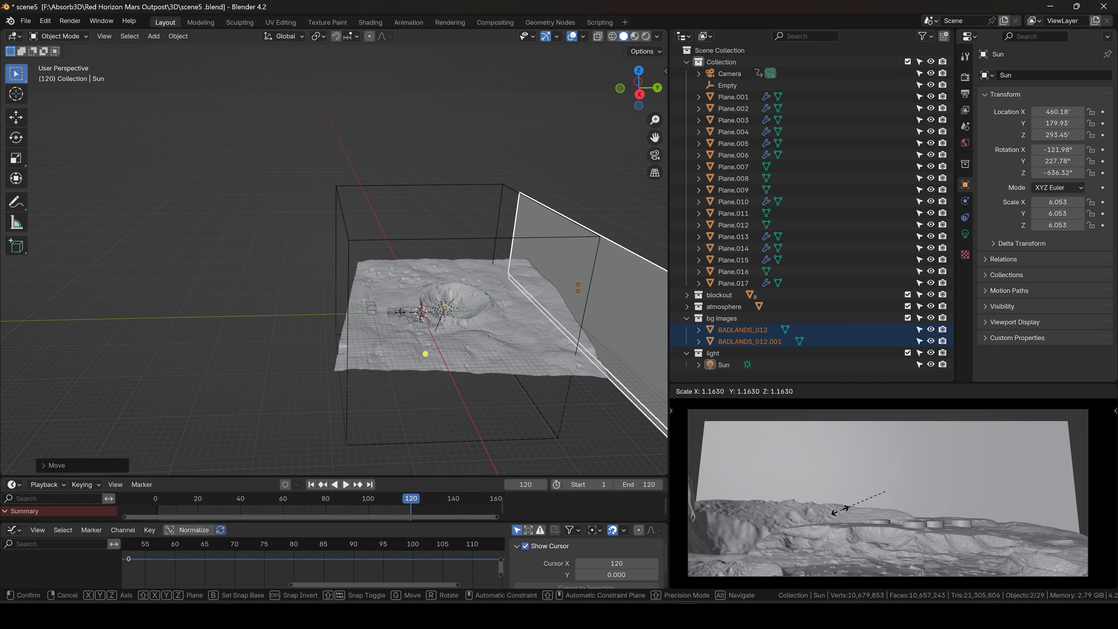
{"action": "left_click", "coordinate": [833, 513]}
{"action": "key", "text": "s"}
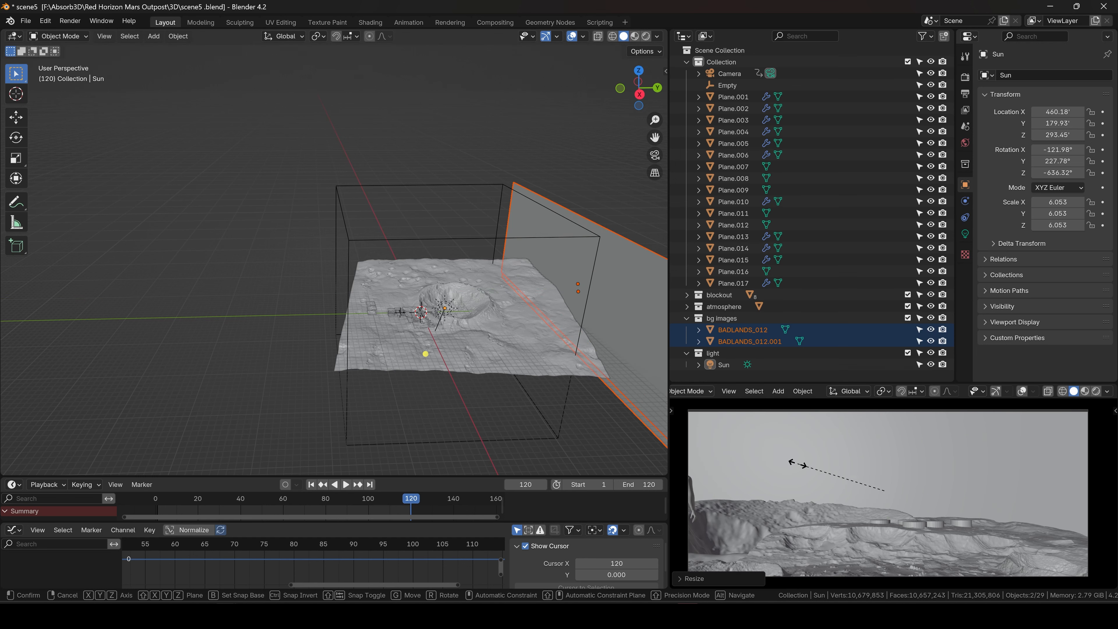
{"action": "left_click", "coordinate": [791, 466]}
{"action": "key", "text": "g"}
{"action": "left_click", "coordinate": [825, 477]}
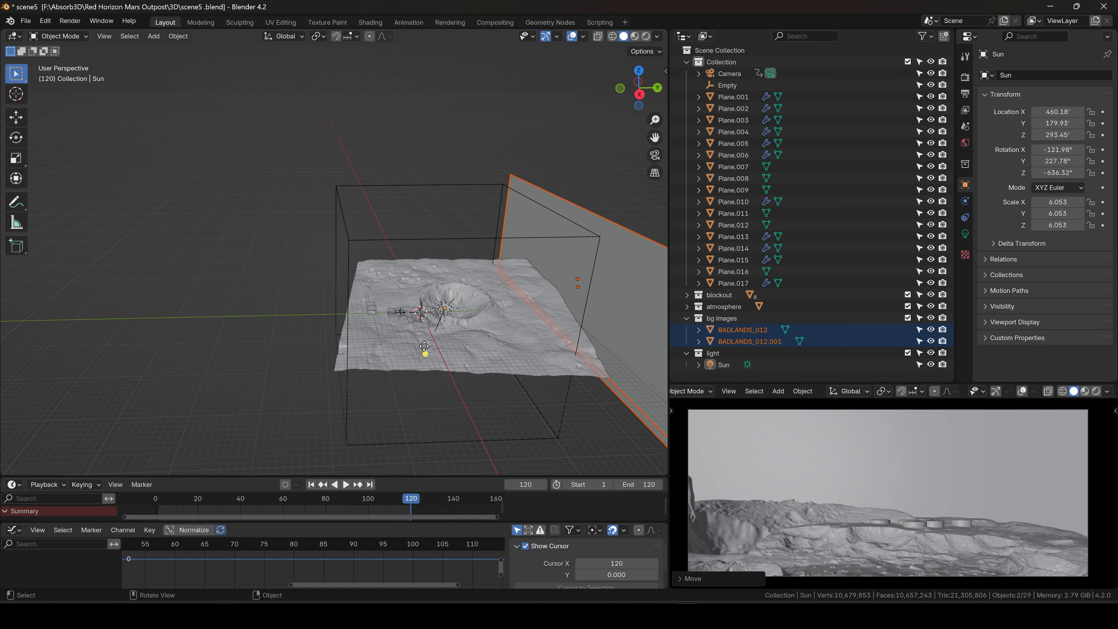
Scale the atmosphere cube up to 1754.713 and move it along Y to 633.26 ft, toward the background planes
{"action": "middle_click_drag", "start_coordinate": [286, 273], "coordinate": [328, 233]}
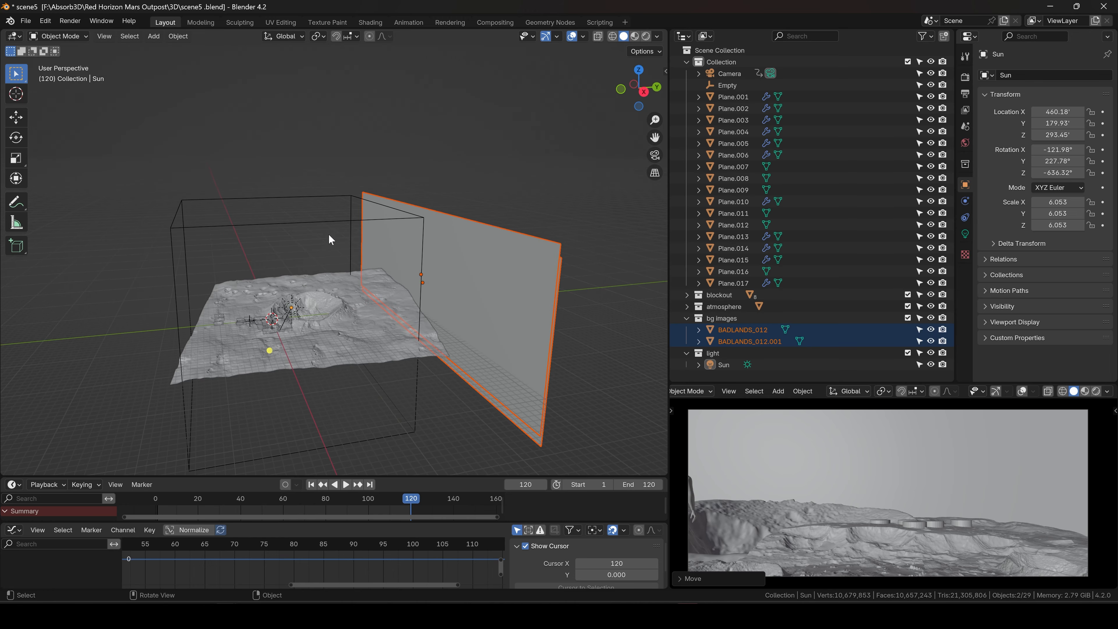
{"action": "left_click", "coordinate": [354, 226]}
{"action": "key", "text": "s"}
{"action": "left_click", "coordinate": [441, 220]}
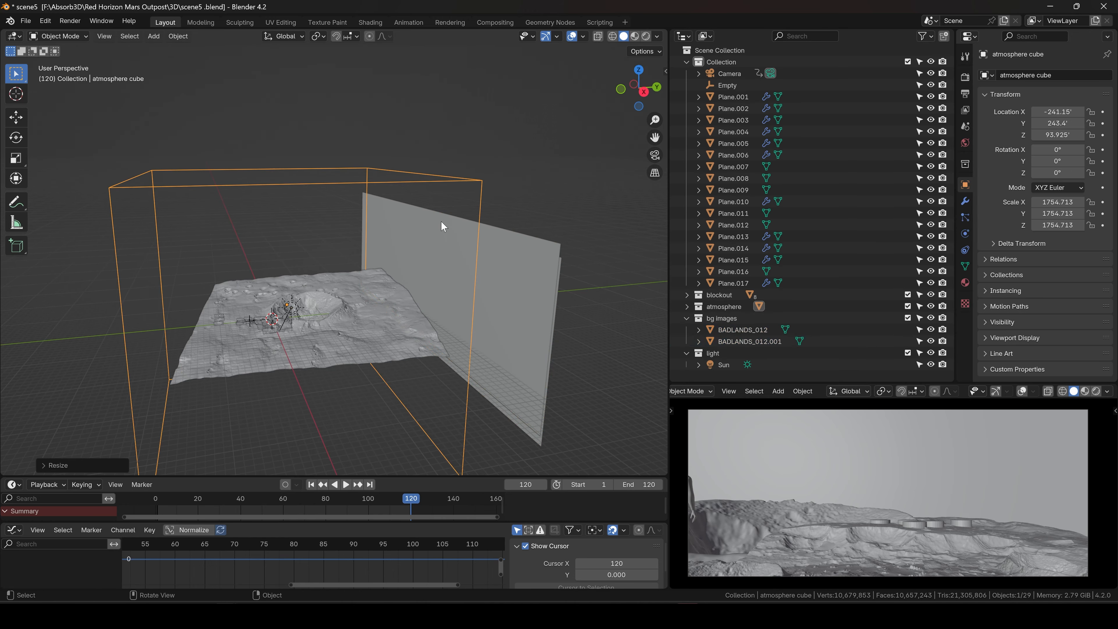
{"action": "middle_click_drag", "start_coordinate": [441, 220], "coordinate": [437, 269]}
{"action": "key", "text": "g"}
{"action": "key", "text": "y"}
{"action": "left_click", "coordinate": [466, 275]}
{"action": "middle_click_drag", "start_coordinate": [343, 295], "coordinate": [387, 291]}
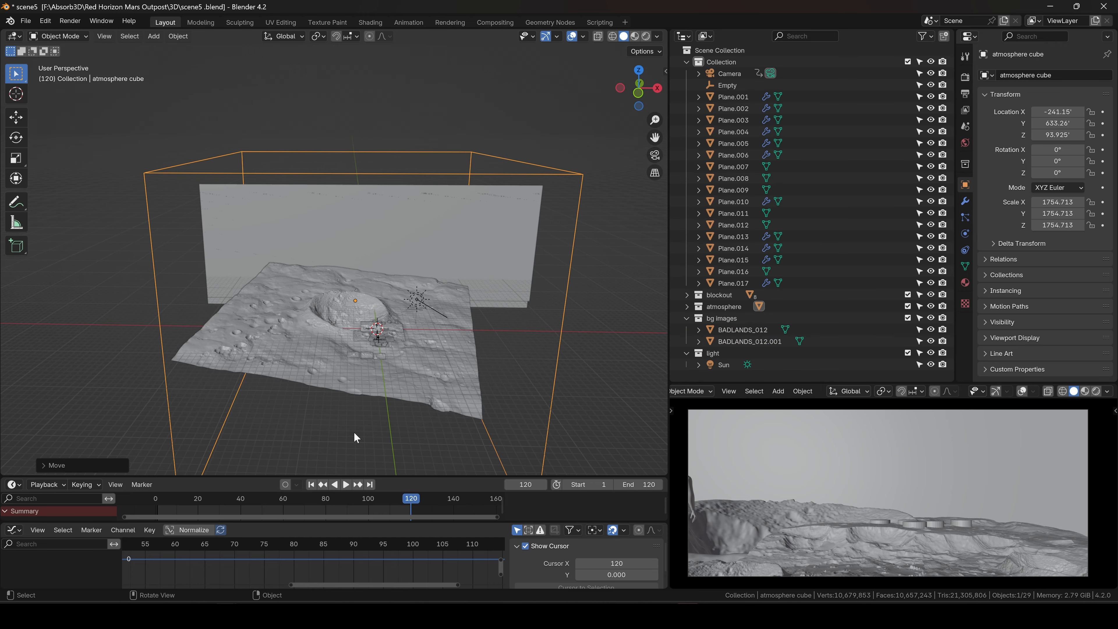
Play the camera animation from its first frame to check the backdrop coverage, and save the file
{"action": "left_click", "coordinate": [311, 484]}
{"action": "key", "text": "space"}
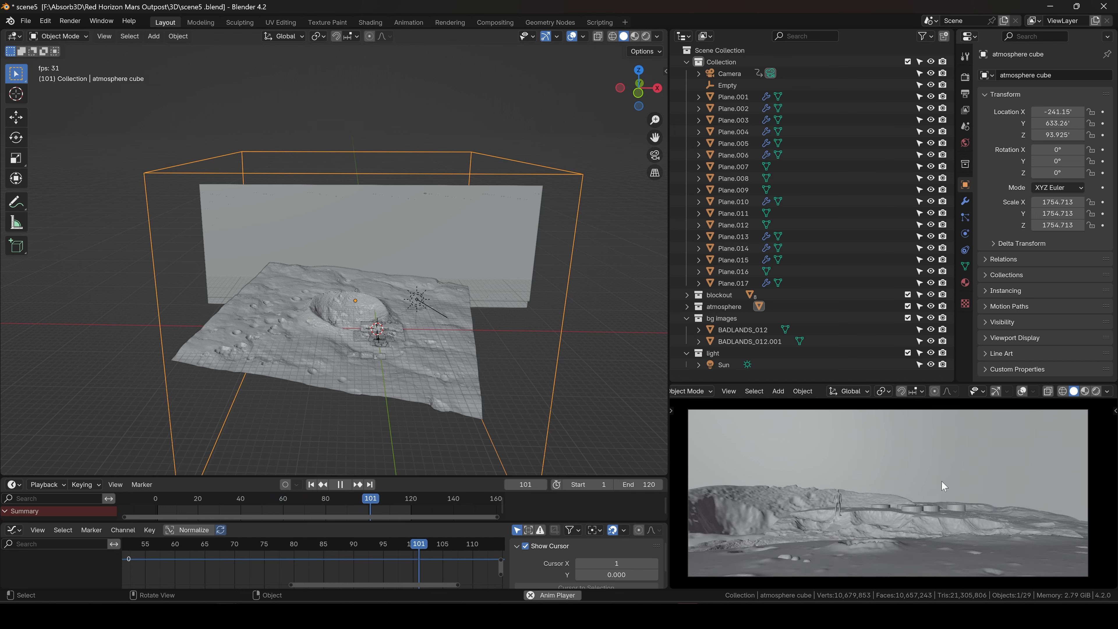
{"action": "key", "text": "Escape"}
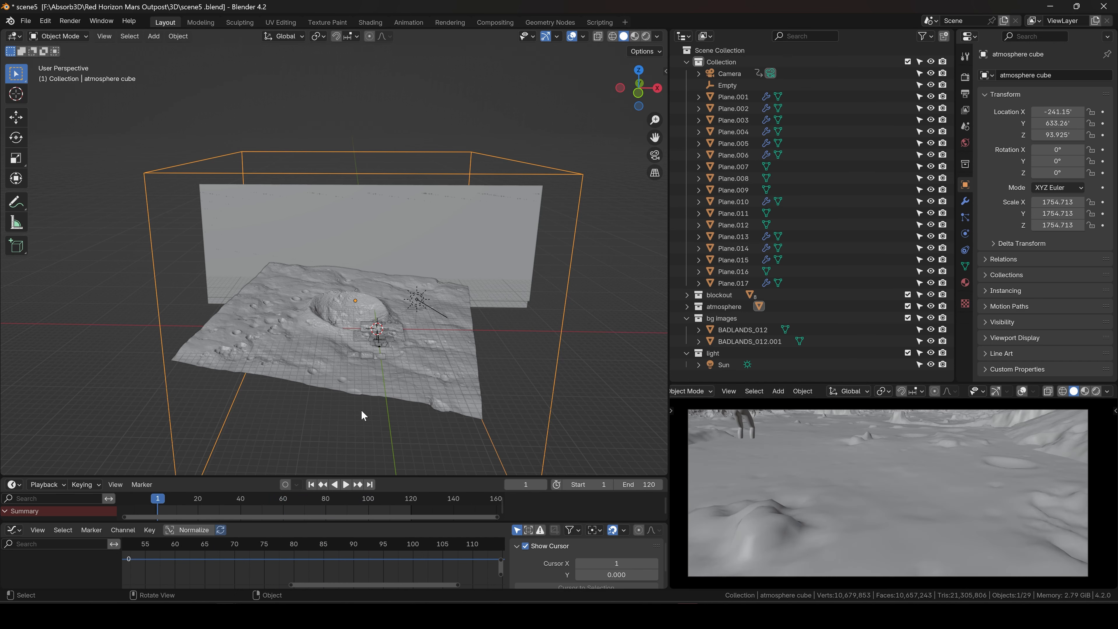
{"action": "key", "text": "ctrl+s"}
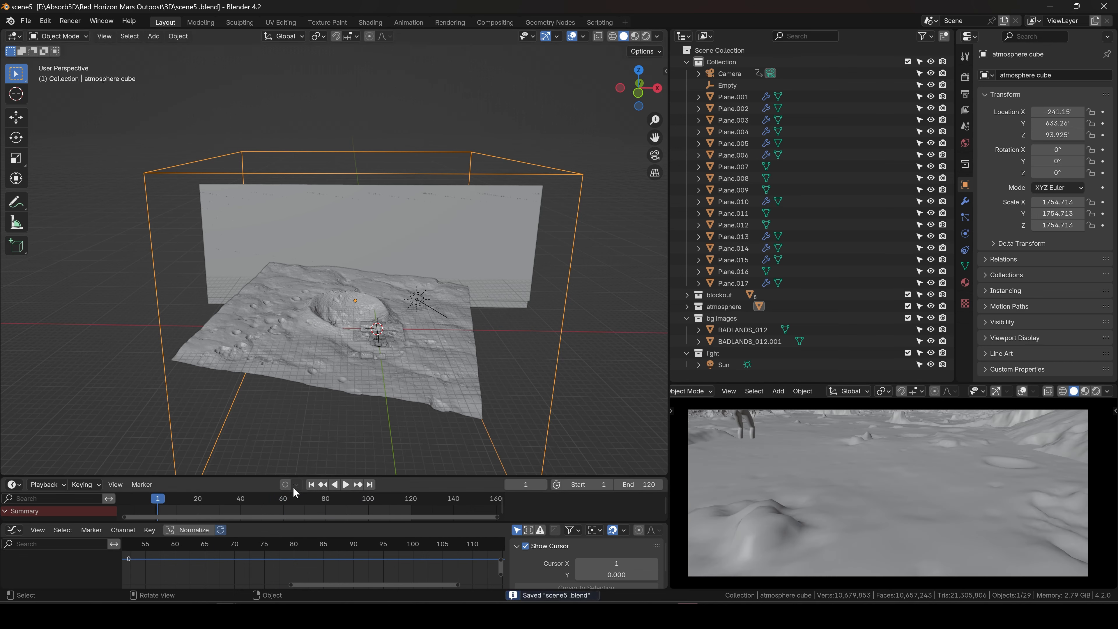
At frame 79, switch the render engine to Cycles for the rendered camera preview and enable viewport denoising
{"action": "left_click_drag", "start_coordinate": [286, 500], "coordinate": [325, 501]}
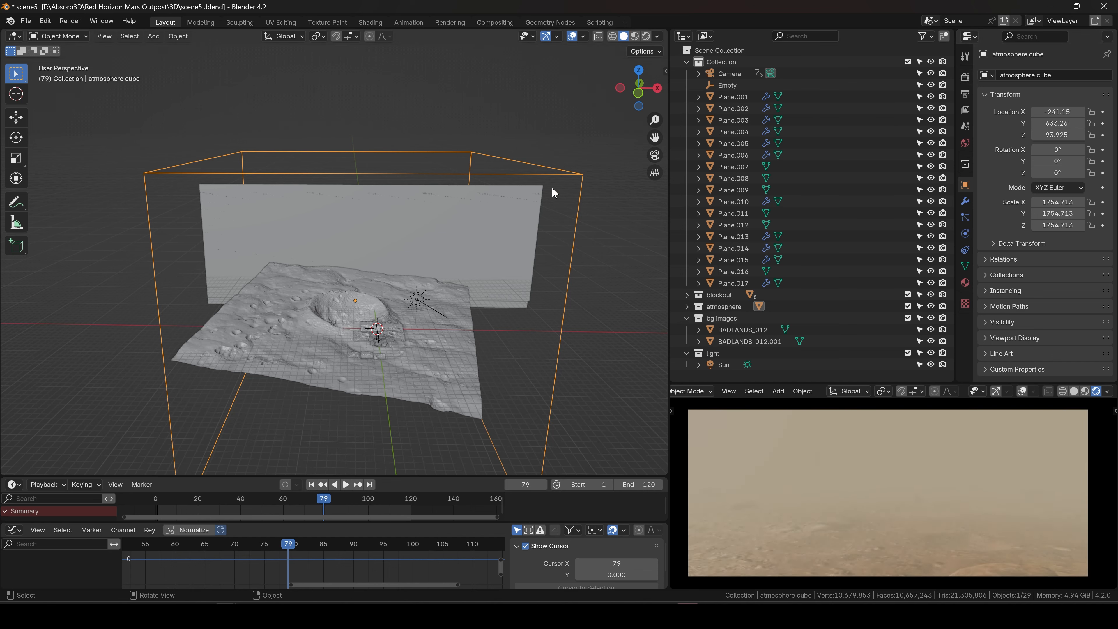
{"action": "left_click", "coordinate": [966, 78]}
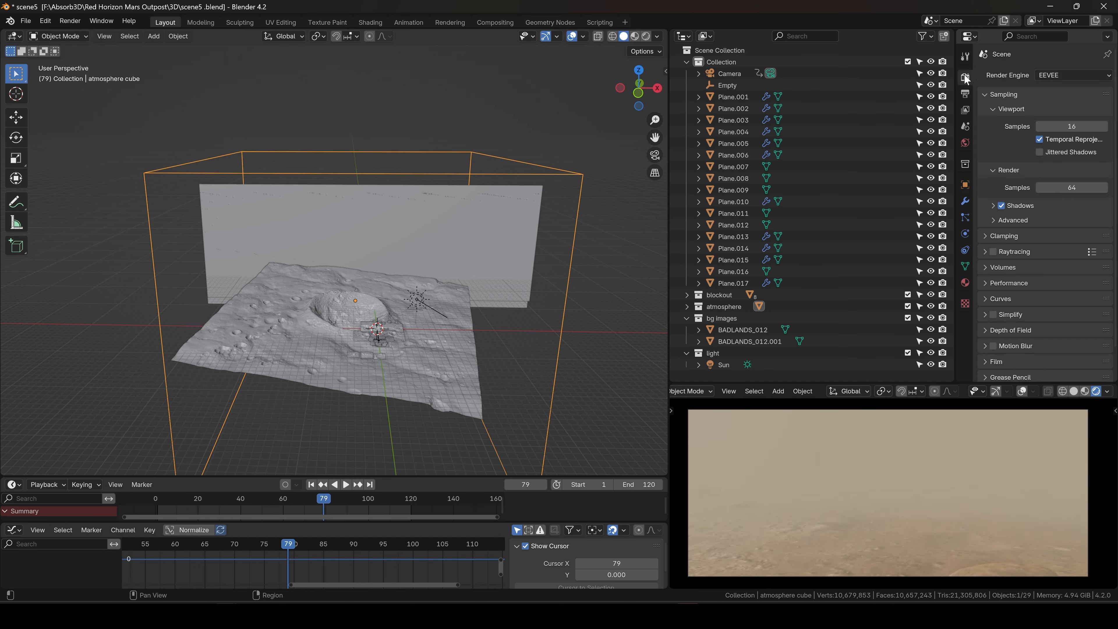
{"action": "left_click", "coordinate": [1060, 76]}
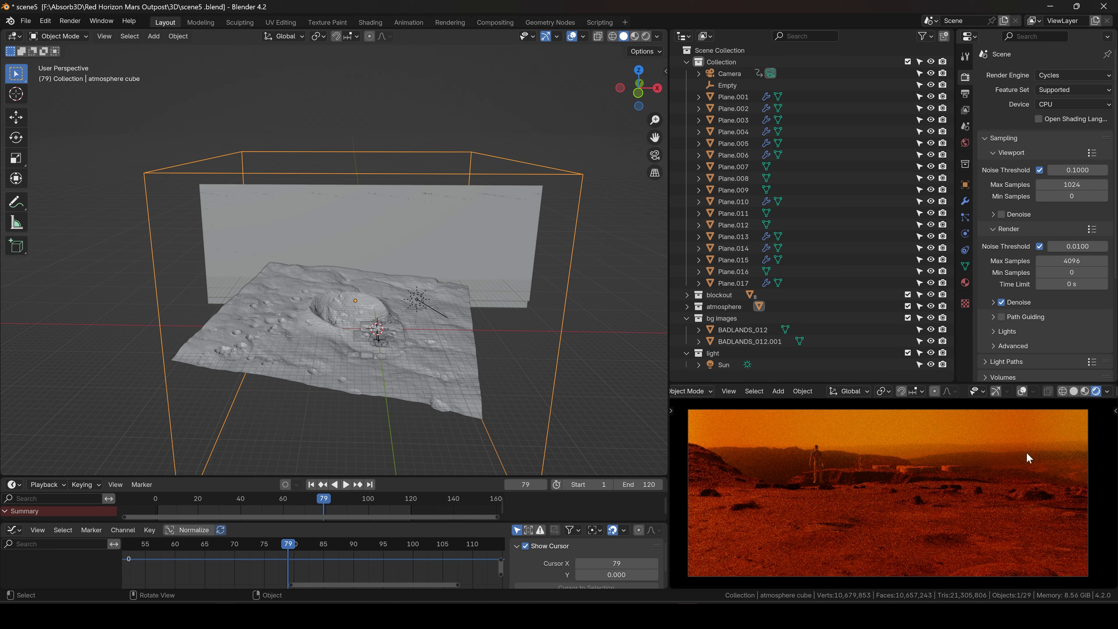
{"action": "left_click", "coordinate": [1001, 214]}
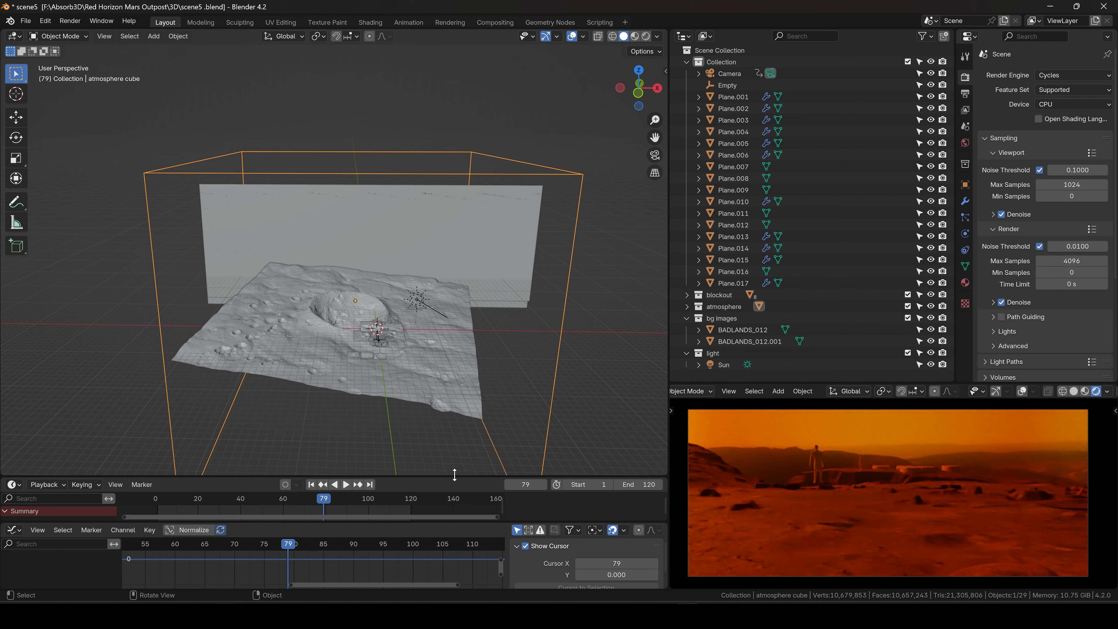
Enlarge the timeline area and change it to a Shader Editor showing the atmosphere cube's material
{"action": "left_click_drag", "start_coordinate": [455, 474], "coordinate": [176, 342]}
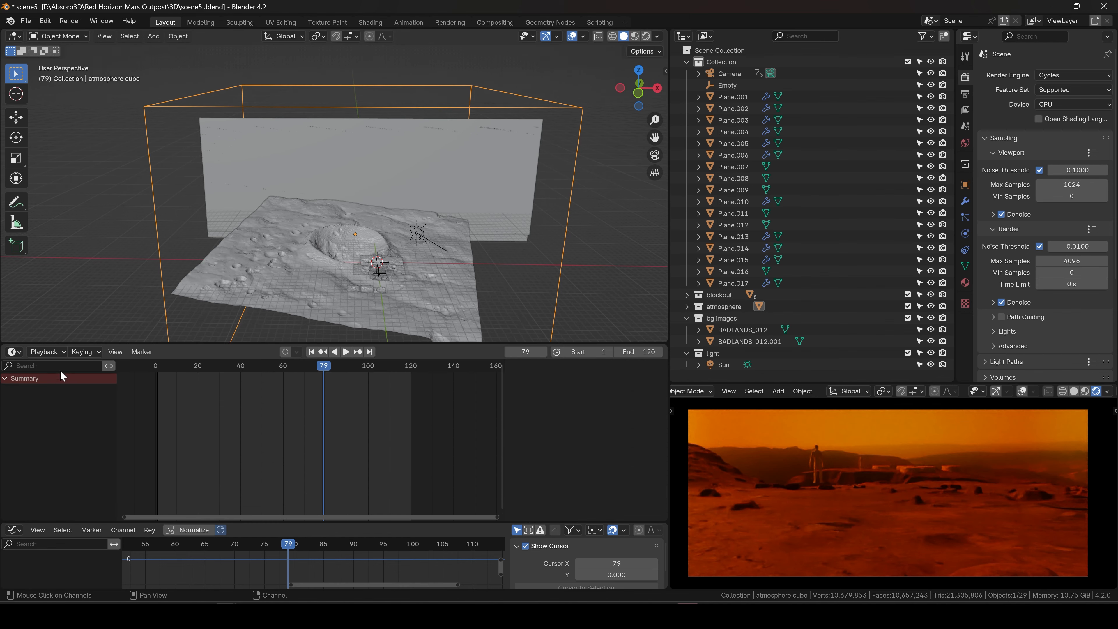
{"action": "left_click", "coordinate": [15, 355]}
{"action": "left_click", "coordinate": [62, 459]}
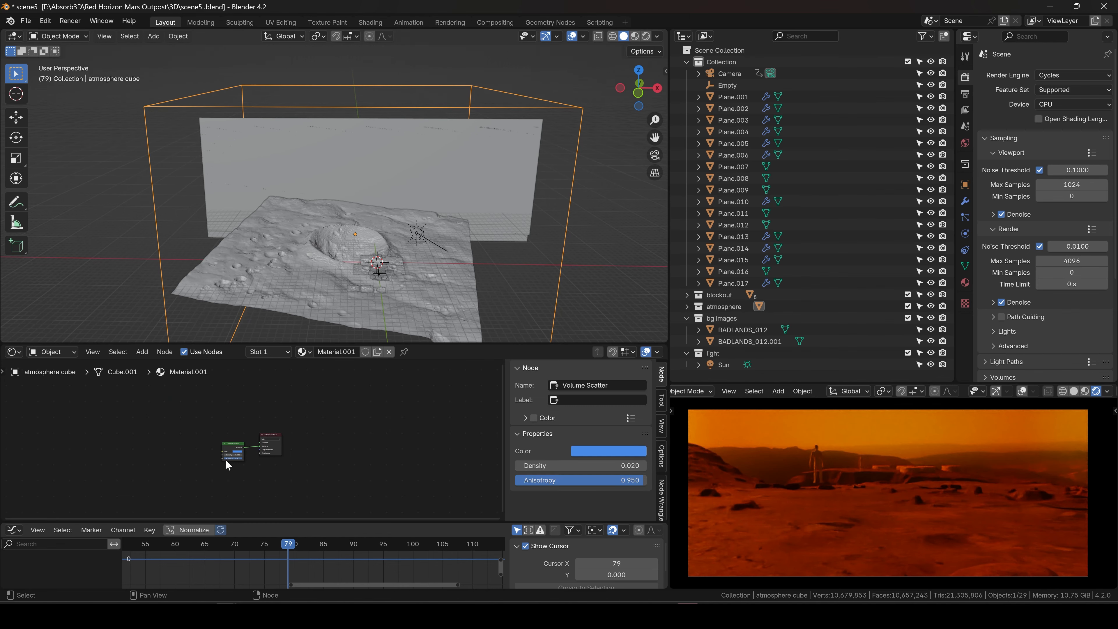
Shift the Volume Scatter color of the atmosphere cube's material to a deeper, more saturated blue
{"action": "scroll", "coordinate": [225, 459], "scroll_direction": "up", "scroll_amount": 8}
{"action": "left_click", "coordinate": [303, 423]}
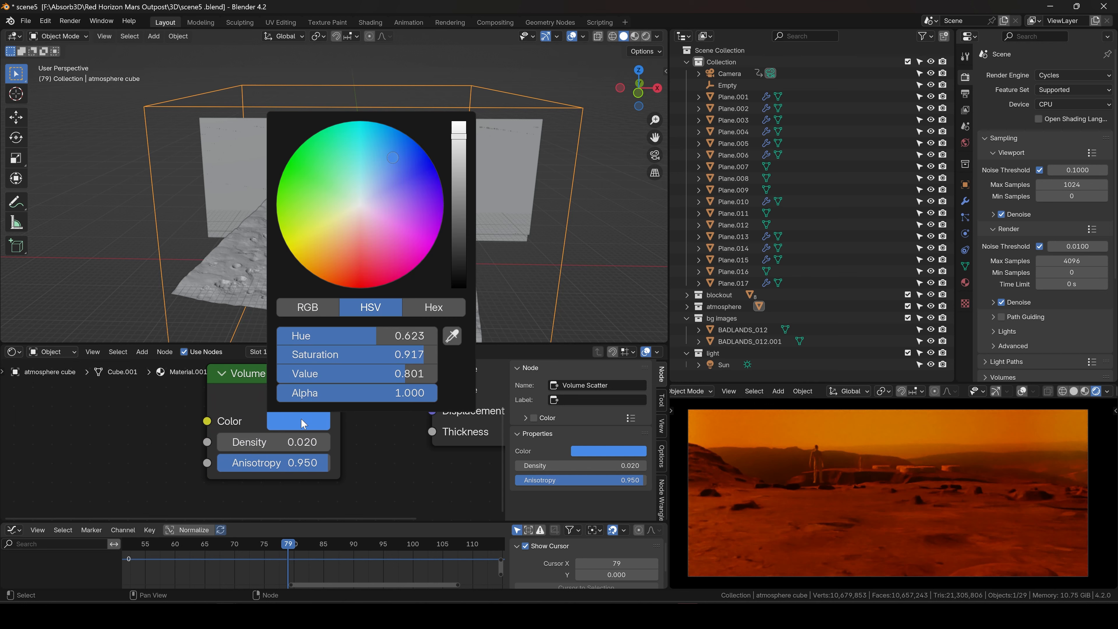
{"action": "mouse_move", "coordinate": [394, 160]}
{"action": "left_mouse_down"}
{"action": "mouse_move", "coordinate": [381, 164]}
{"action": "mouse_move", "coordinate": [416, 155]}
{"action": "mouse_move", "coordinate": [409, 148]}
{"action": "left_mouse_up"}
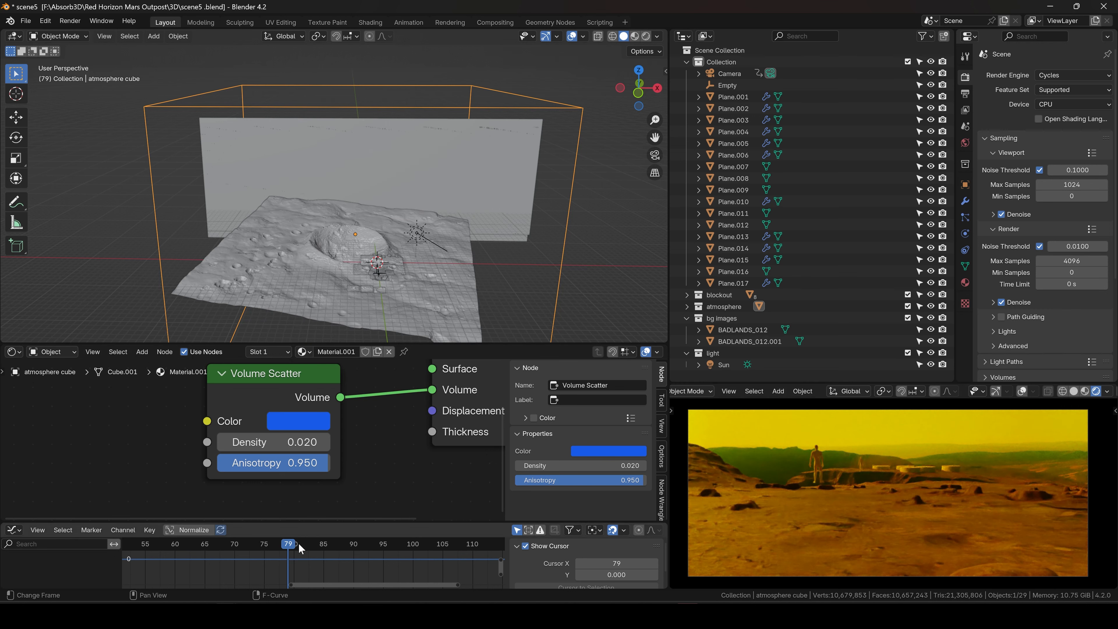
Change the Graph Editor area to a Timeline and play the camera animation from the start, stopping at frame 102
{"action": "left_click_drag", "start_coordinate": [299, 543], "coordinate": [491, 593]}
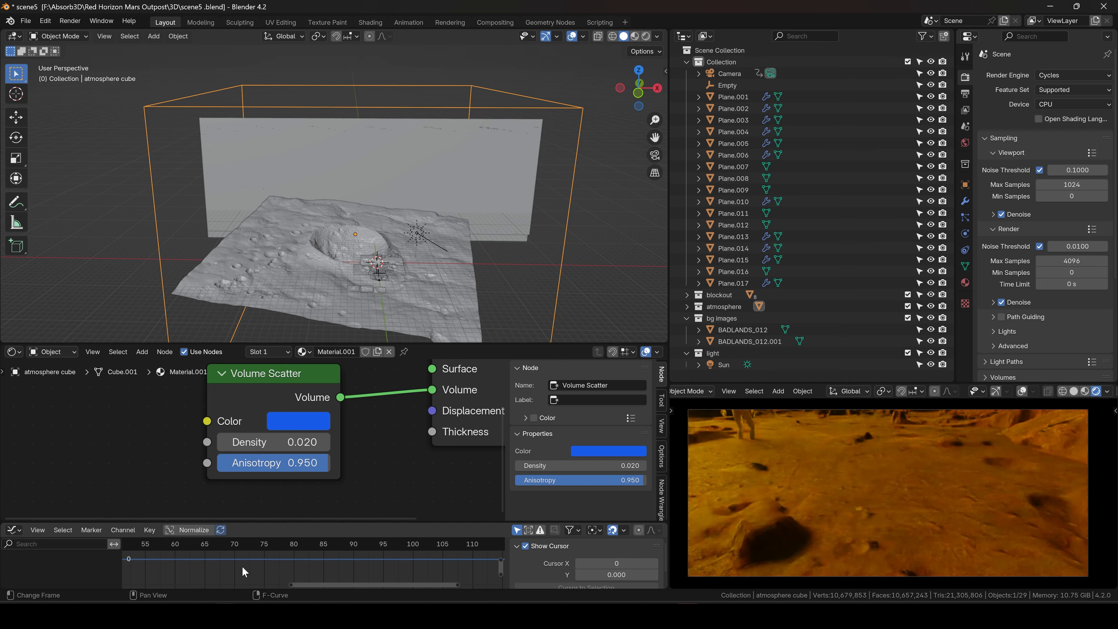
{"action": "left_click", "coordinate": [13, 530]}
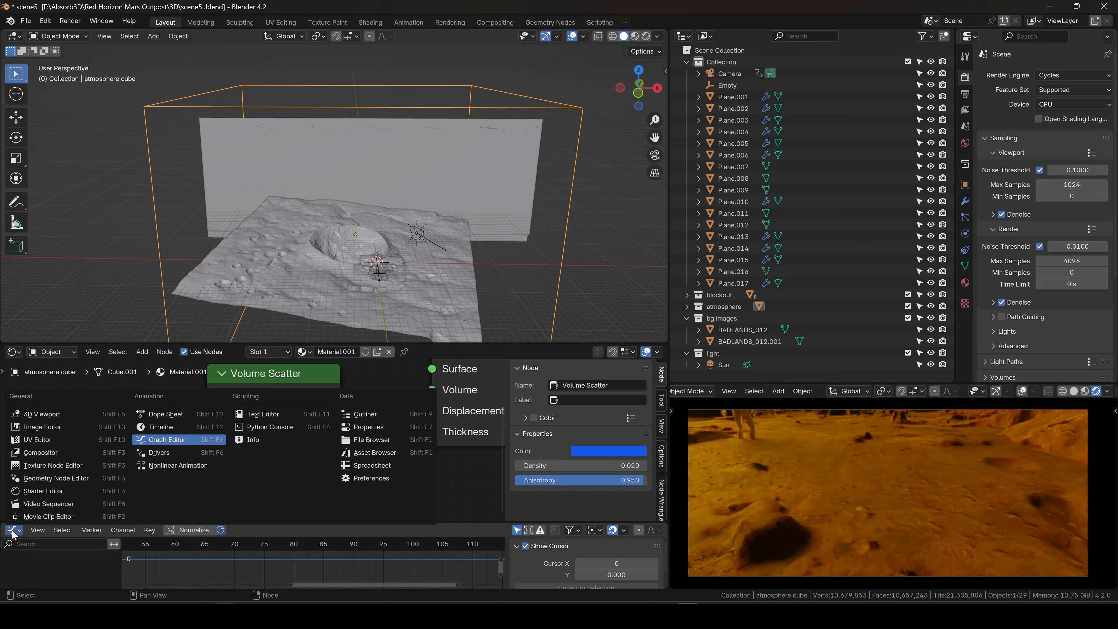
{"action": "left_click", "coordinate": [154, 426]}
{"action": "key", "text": "space"}
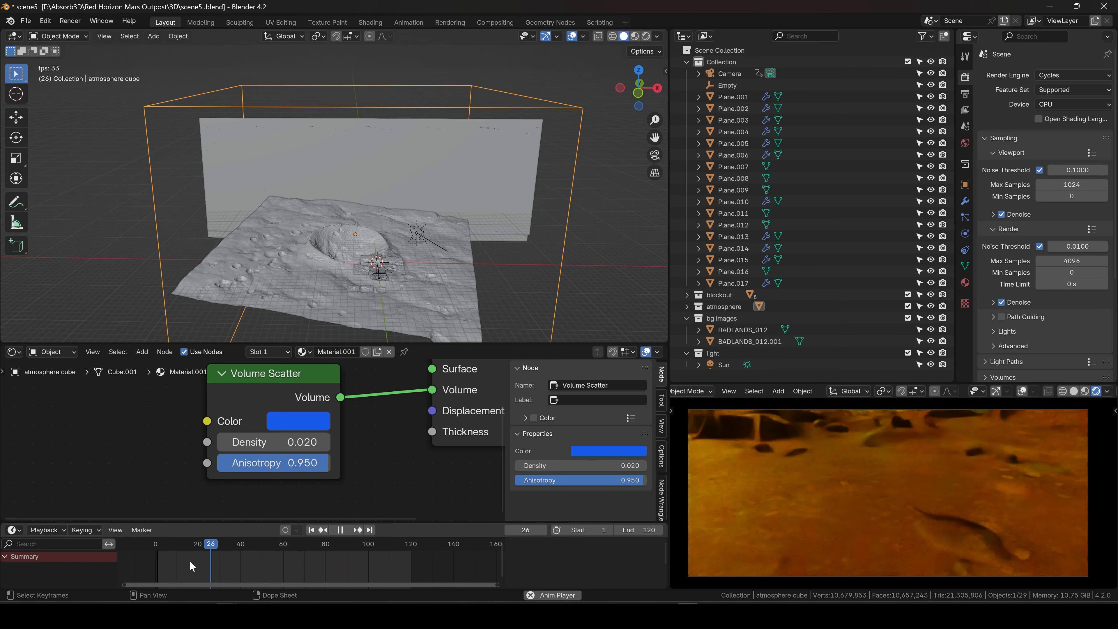
{"action": "left_click_drag", "start_coordinate": [255, 547], "coordinate": [372, 545]}
{"action": "key", "text": "space"}
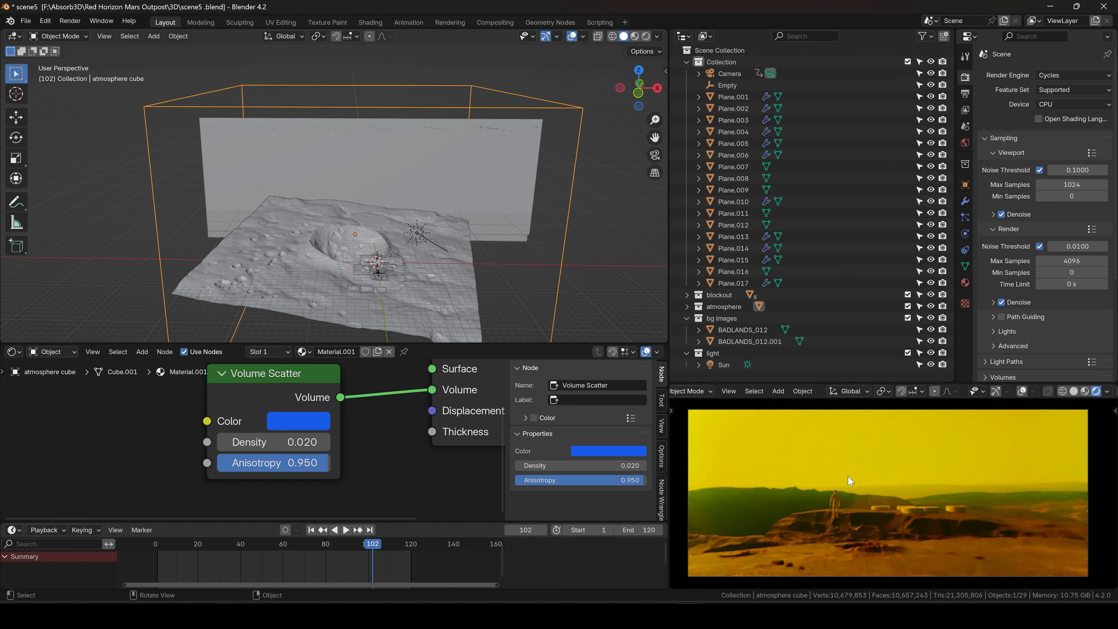
Set the maximum volume light bounces to 12 for Cycles, and minimize the scene2 reference animation
{"action": "left_click", "coordinate": [964, 93]}
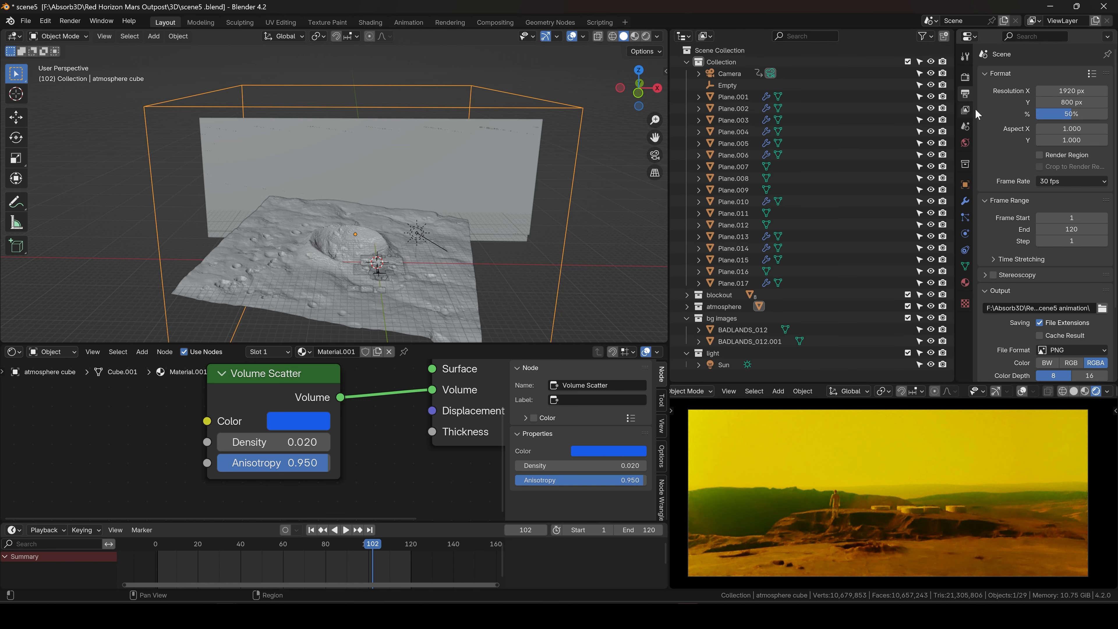
{"action": "scroll", "coordinate": [993, 170], "scroll_direction": "down", "scroll_amount": 4}
{"action": "left_click", "coordinate": [966, 76]}
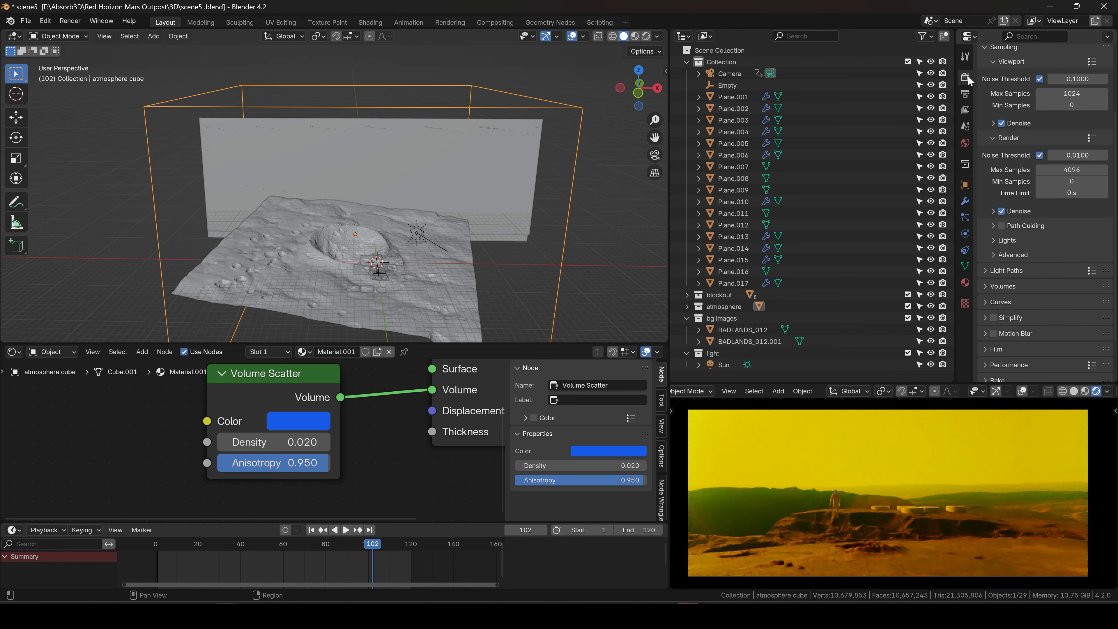
{"action": "scroll", "coordinate": [1020, 282], "scroll_direction": "down", "scroll_amount": 1}
{"action": "left_click", "coordinate": [1001, 263]}
{"action": "scroll", "coordinate": [998, 269], "scroll_direction": "down", "scroll_amount": 2}
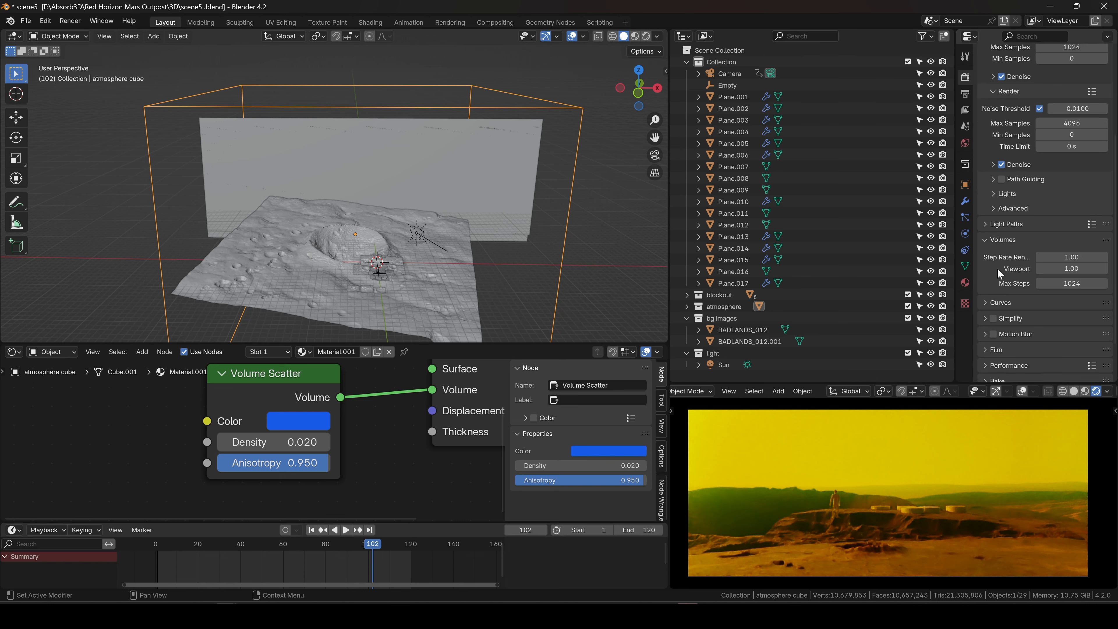
{"action": "left_click", "coordinate": [1003, 201]}
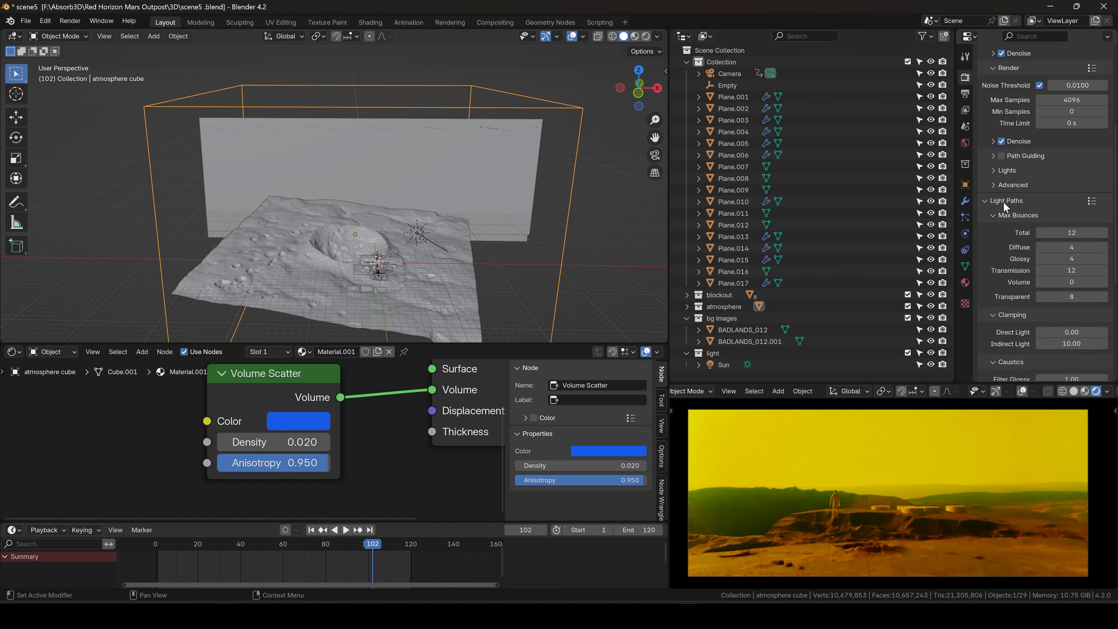
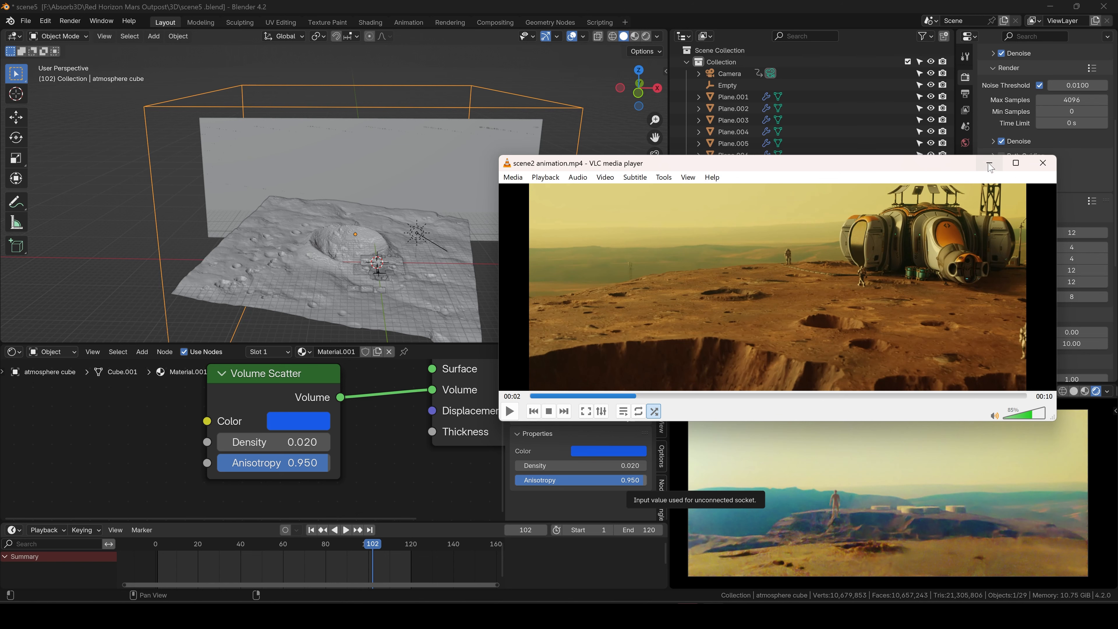
{"action": "left_click", "coordinate": [989, 164]}
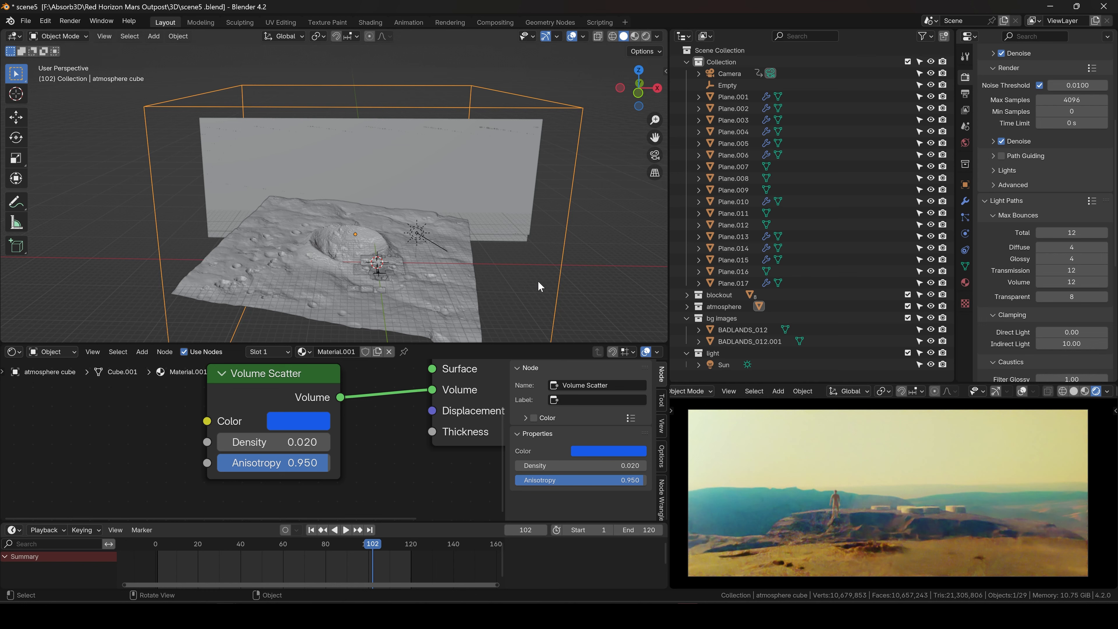
At frame 103, move the Sun light up above the atmosphere cube in the front view
{"action": "left_click_drag", "start_coordinate": [378, 545], "coordinate": [347, 529]}
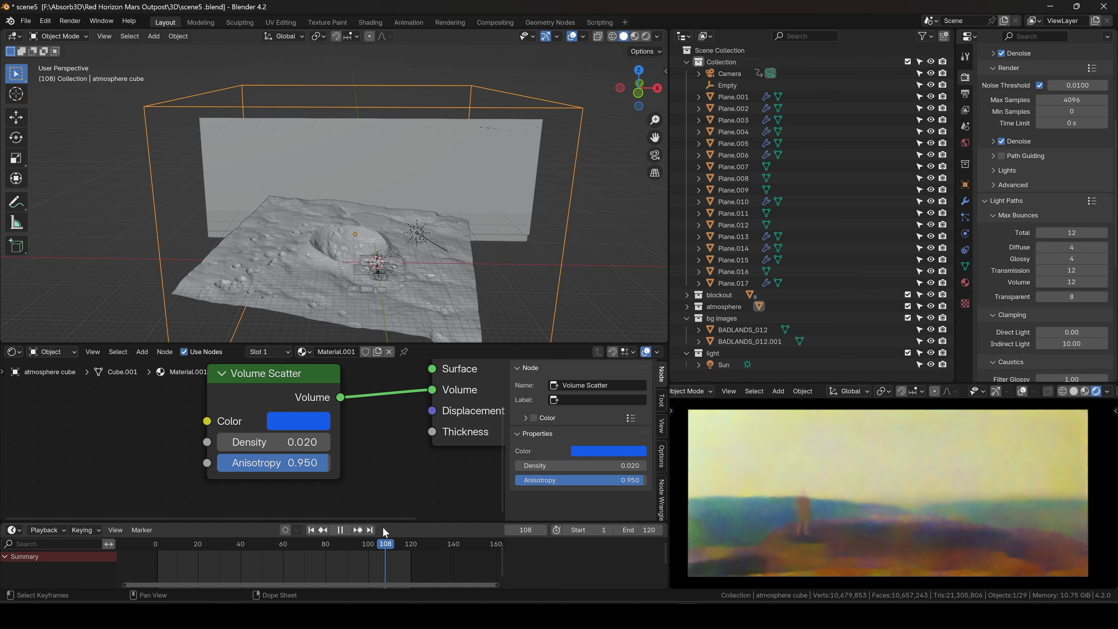
{"action": "left_click", "coordinate": [339, 530]}
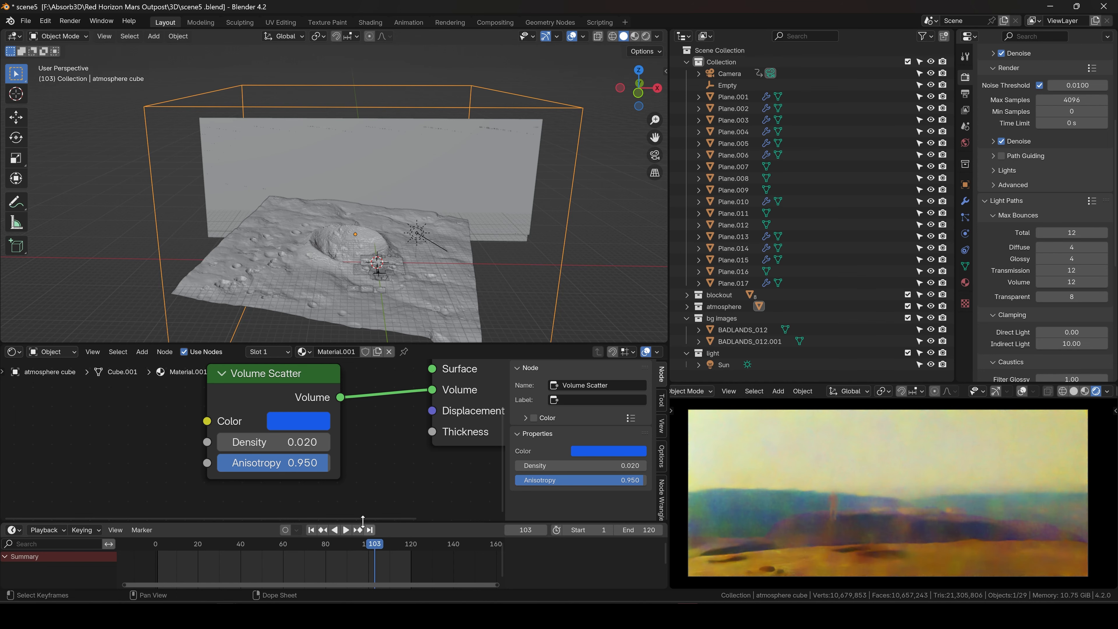
{"action": "left_click", "coordinate": [417, 237]}
{"action": "left_click", "coordinate": [638, 94]}
{"action": "key", "text": "g"}
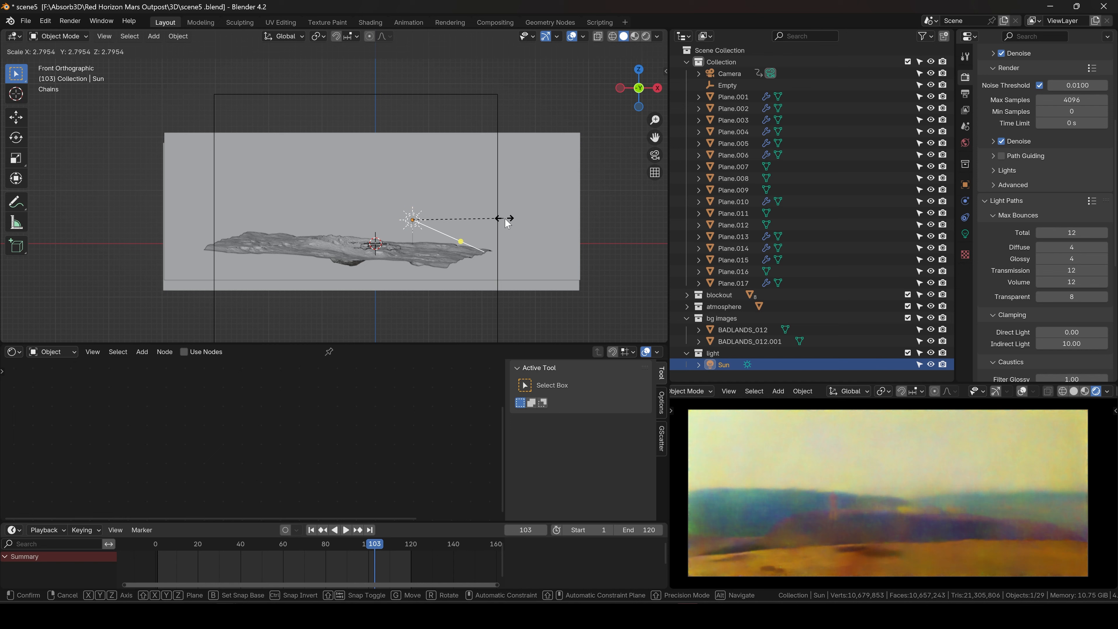
{"action": "left_click", "coordinate": [443, 92]}
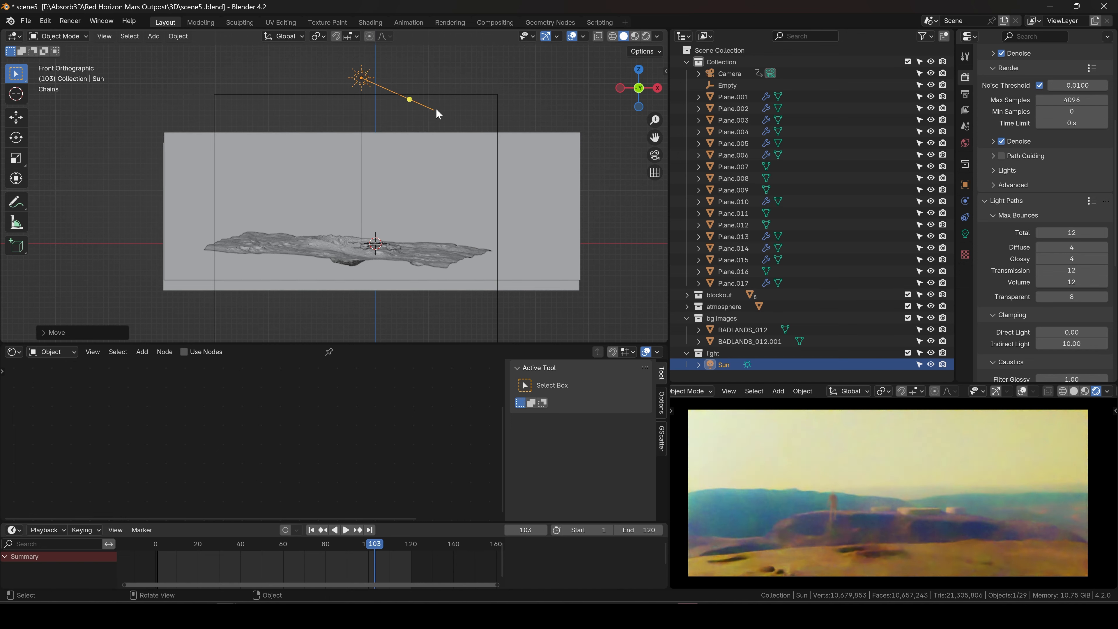
{"action": "key", "text": "r"}
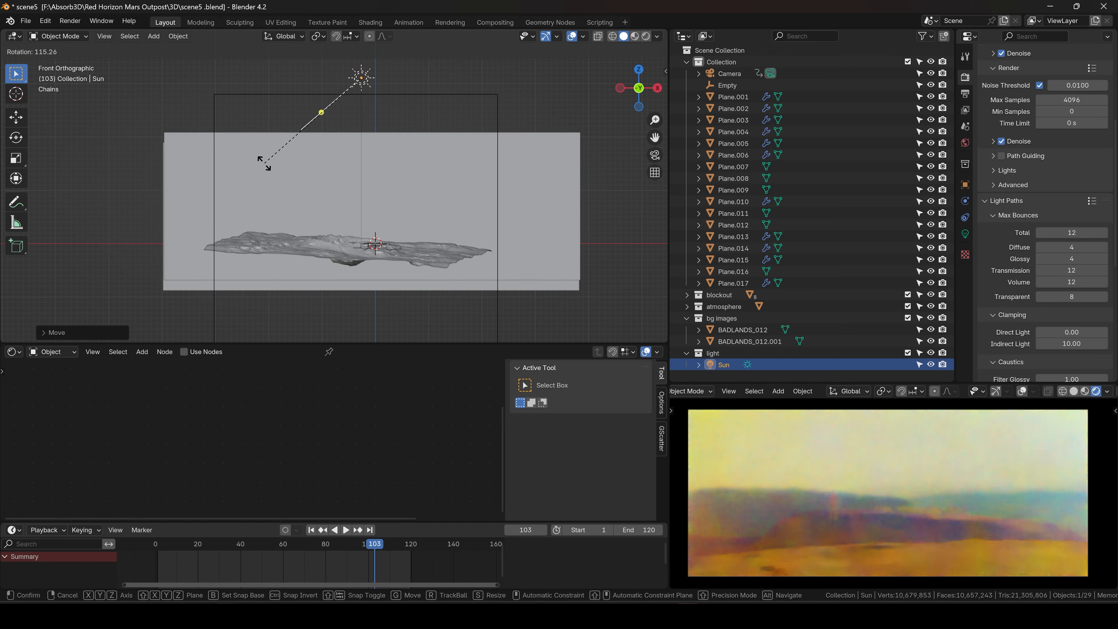
{"action": "right_click", "coordinate": [286, 164]}
{"action": "key", "text": "r"}
{"action": "key", "text": "r"}
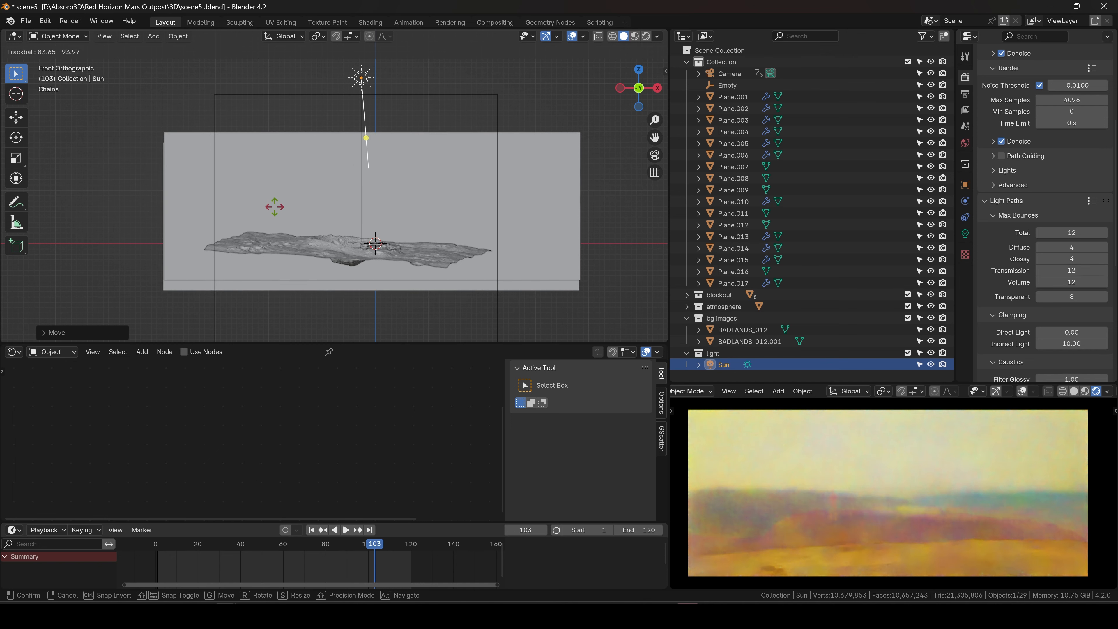
{"action": "left_click", "coordinate": [288, 205]}
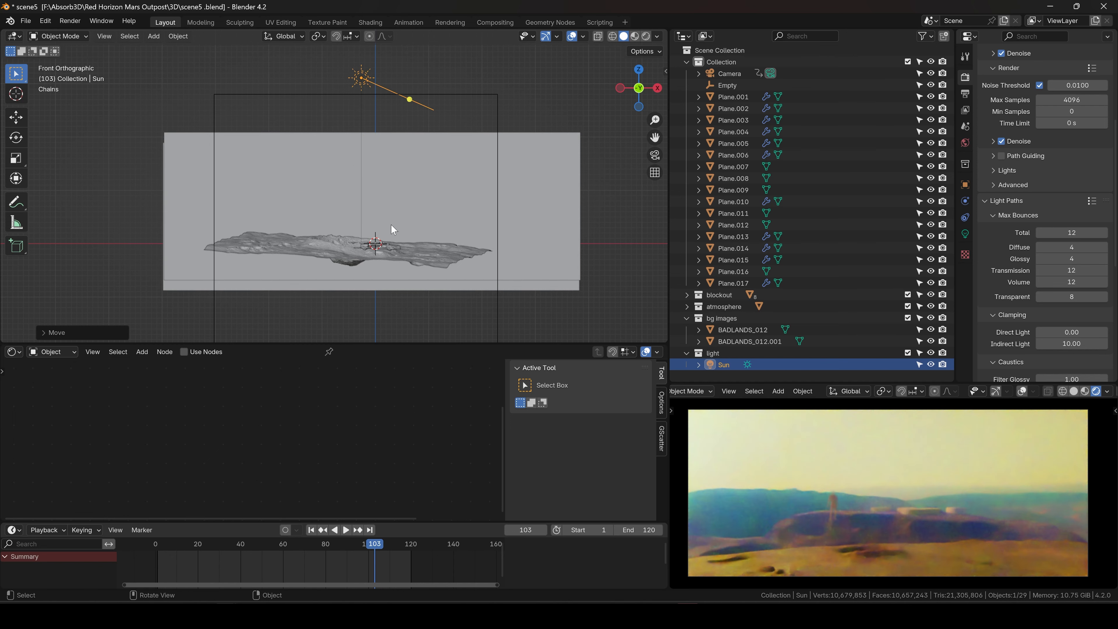
Go to frame 84 and move the background plane BADLANDS_012.001 along the Y axis
{"action": "middle_click_drag", "start_coordinate": [328, 191], "coordinate": [247, 207]}
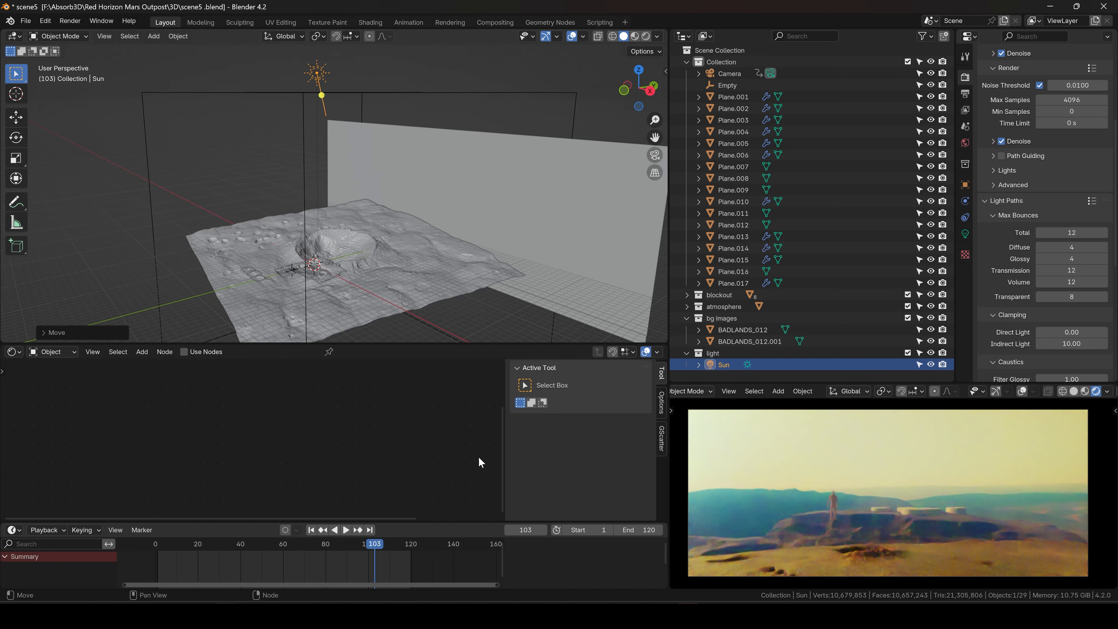
{"action": "left_click_drag", "start_coordinate": [367, 547], "coordinate": [336, 531]}
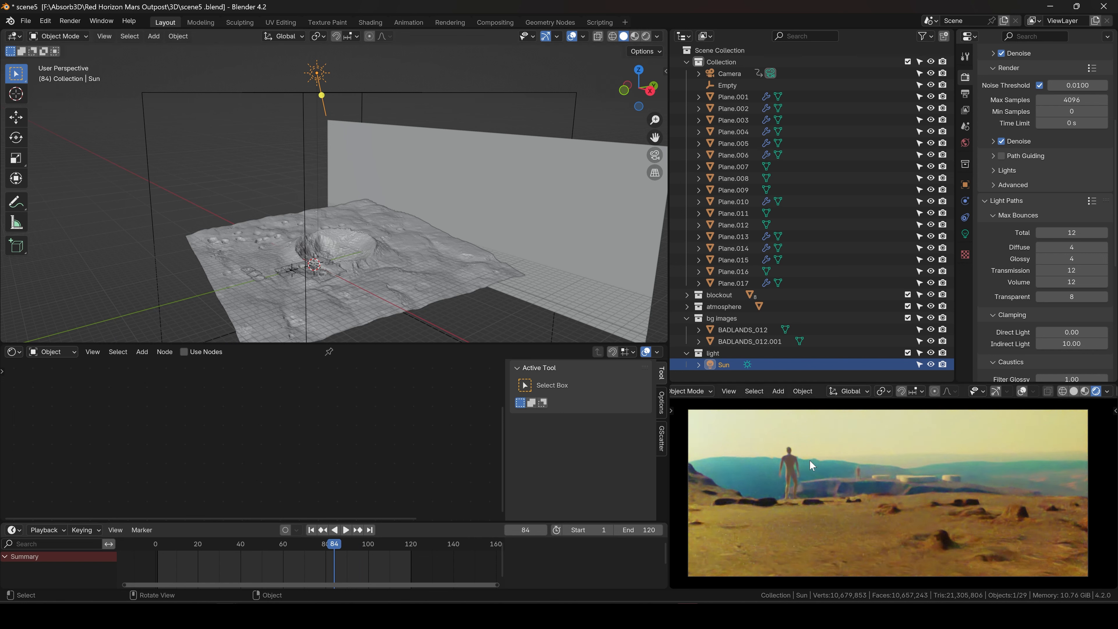
{"action": "key", "text": "shift+a"}
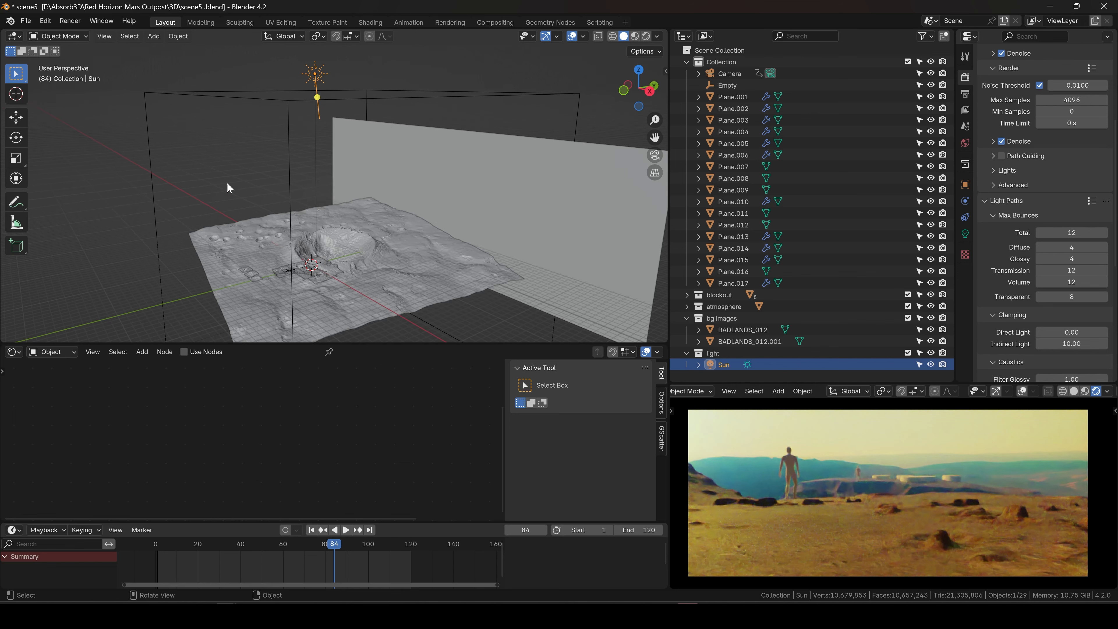
{"action": "middle_click_drag", "start_coordinate": [227, 182], "coordinate": [284, 179]}
{"action": "middle_click_drag", "start_coordinate": [423, 97], "coordinate": [384, 181]}
{"action": "left_click", "coordinate": [358, 186]}
{"action": "key", "text": "g"}
{"action": "key", "text": "y"}
{"action": "left_click", "coordinate": [382, 188]}
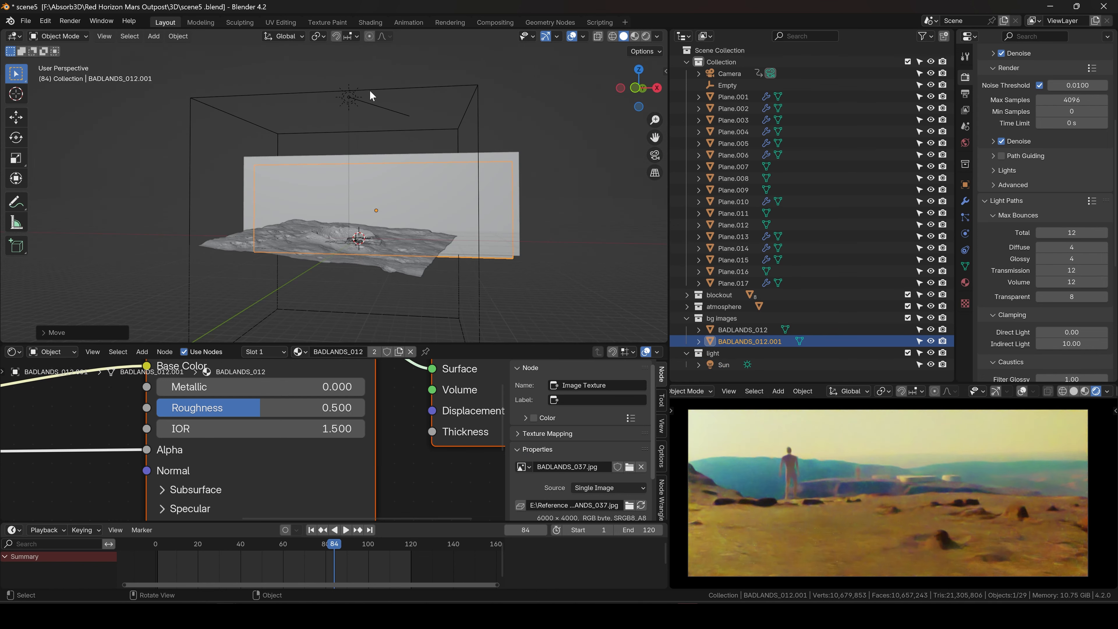
Select the Sun light and examine the terrain and blockout objects around the crater up close at frame 82
{"action": "left_click", "coordinate": [380, 121]}
{"action": "middle_click_drag", "start_coordinate": [380, 120], "coordinate": [510, 164]}
{"action": "scroll", "coordinate": [474, 228], "scroll_direction": "up", "scroll_amount": 5}
{"action": "middle_click_drag", "start_coordinate": [475, 228], "coordinate": [421, 195], "text": "shift"}
{"action": "scroll", "coordinate": [426, 205], "scroll_direction": "up", "scroll_amount": 4}
{"action": "scroll", "coordinate": [430, 207], "scroll_direction": "up", "scroll_amount": 2, "text": "alt"}
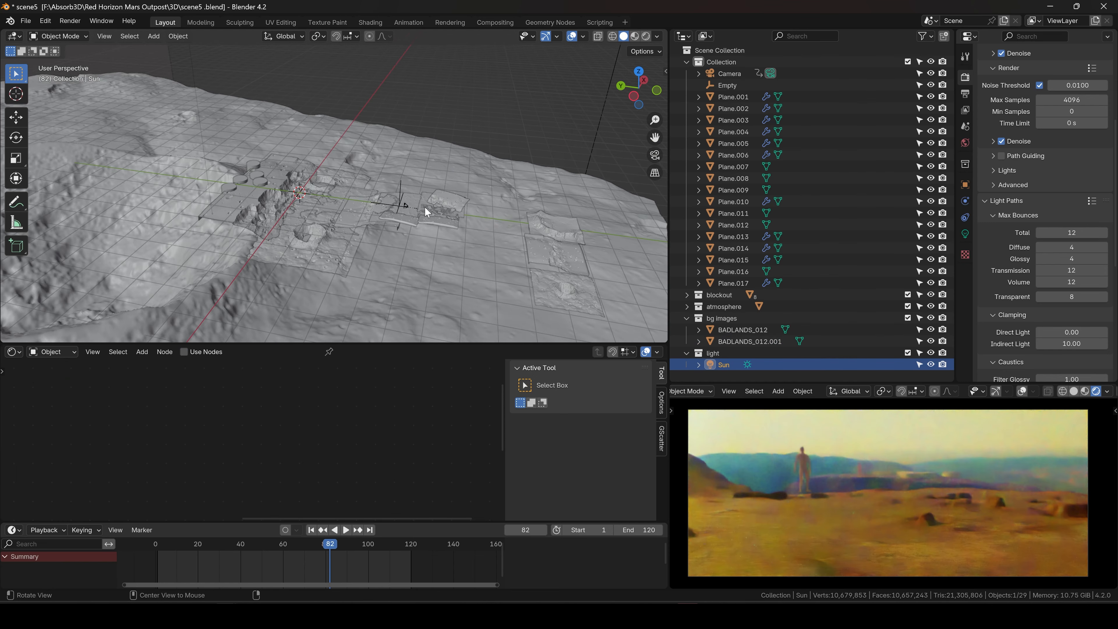
{"action": "scroll", "coordinate": [425, 206], "scroll_direction": "up", "scroll_amount": 4}
{"action": "scroll", "coordinate": [425, 206], "scroll_direction": "up", "scroll_amount": 6}
{"action": "mouse_move", "coordinate": [325, 182]}
{"action": "middle_mouse_down", "text": "shift"}
{"action": "mouse_move", "coordinate": [393, 191]}
{"action": "mouse_move", "coordinate": [320, 180]}
{"action": "middle_mouse_up", "text": "shift"}
{"action": "scroll", "coordinate": [384, 192], "scroll_direction": "down", "scroll_amount": 5}
{"action": "scroll", "coordinate": [383, 191], "scroll_direction": "down", "scroll_amount": 6}
{"action": "scroll", "coordinate": [326, 181], "scroll_direction": "down", "scroll_amount": 1}
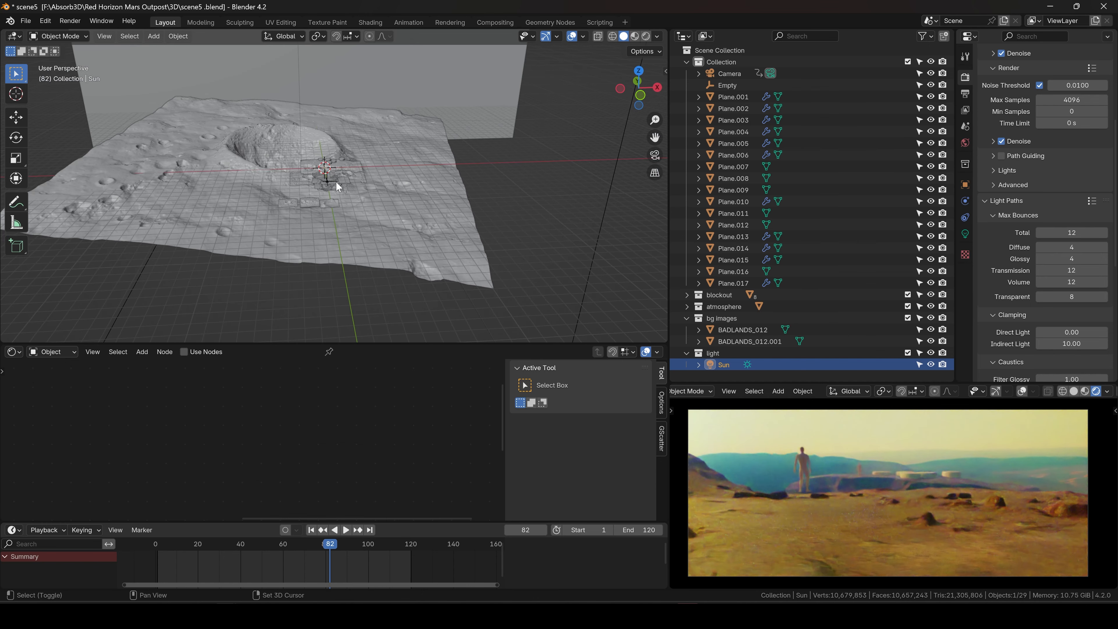
Add a UV sphere at the 3D cursor and scale it up to a large size over the terrain
{"action": "key", "text": "shift+a"}
{"action": "mouse_move", "coordinate": [324, 74]}
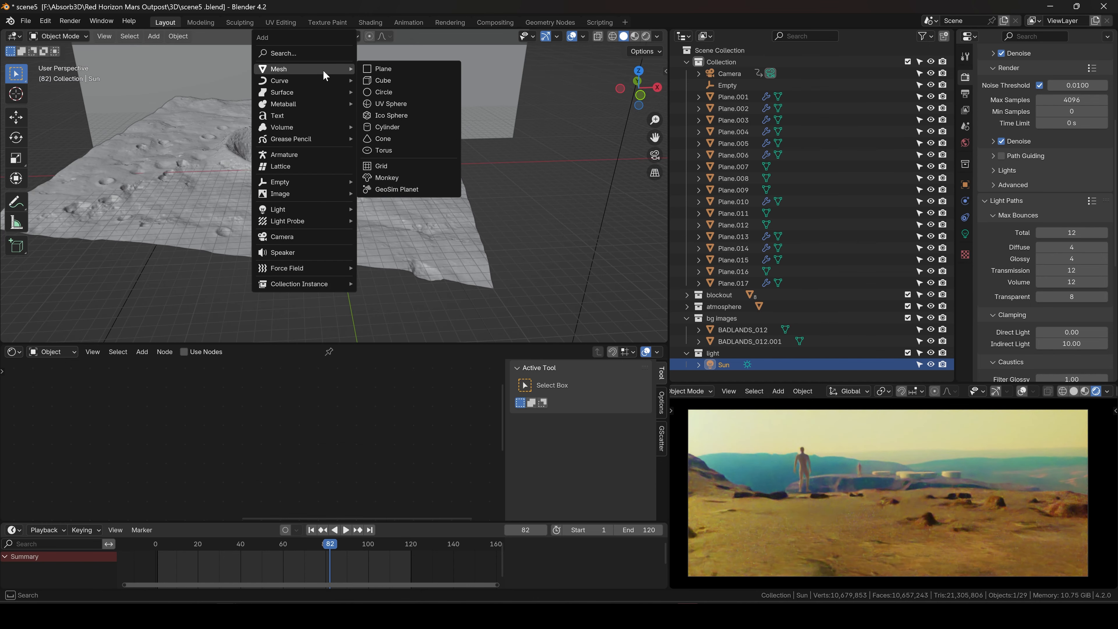
{"action": "left_click", "coordinate": [381, 104]}
{"action": "key", "text": "s"}
{"action": "left_click", "coordinate": [282, 163]}
{"action": "key", "text": "s"}
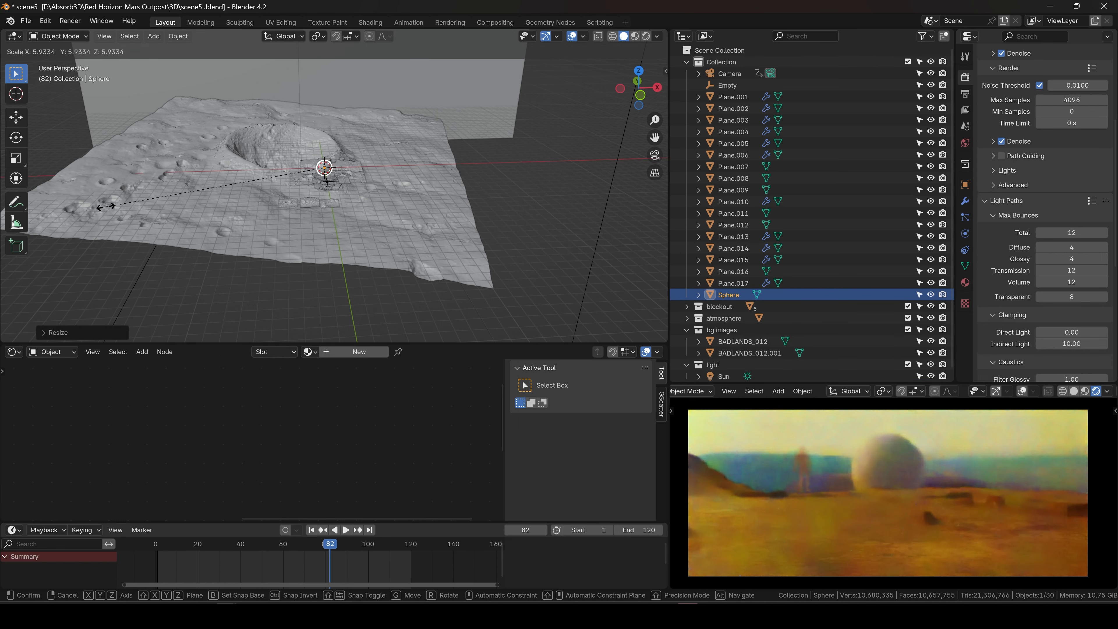
{"action": "left_click", "coordinate": [221, 250]}
Move the large sphere to the side of the terrain and raise it along Z to hang above it
{"action": "key", "text": "g"}
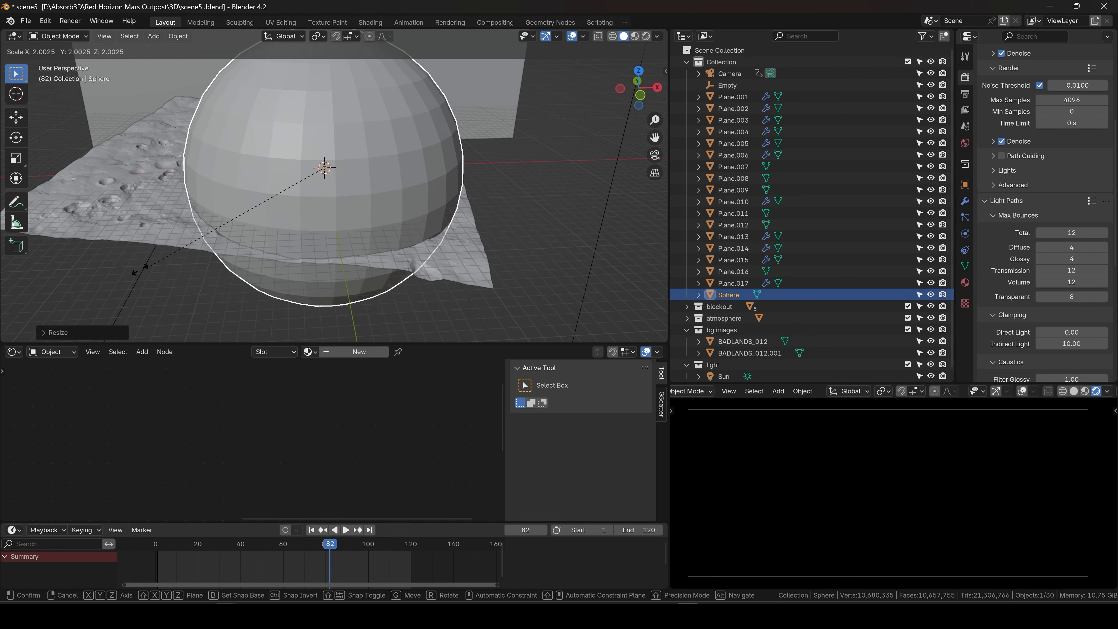
{"action": "left_click", "coordinate": [297, 187]}
{"action": "middle_click_drag", "start_coordinate": [297, 187], "coordinate": [257, 175]}
{"action": "key", "text": "g"}
{"action": "key", "text": "z"}
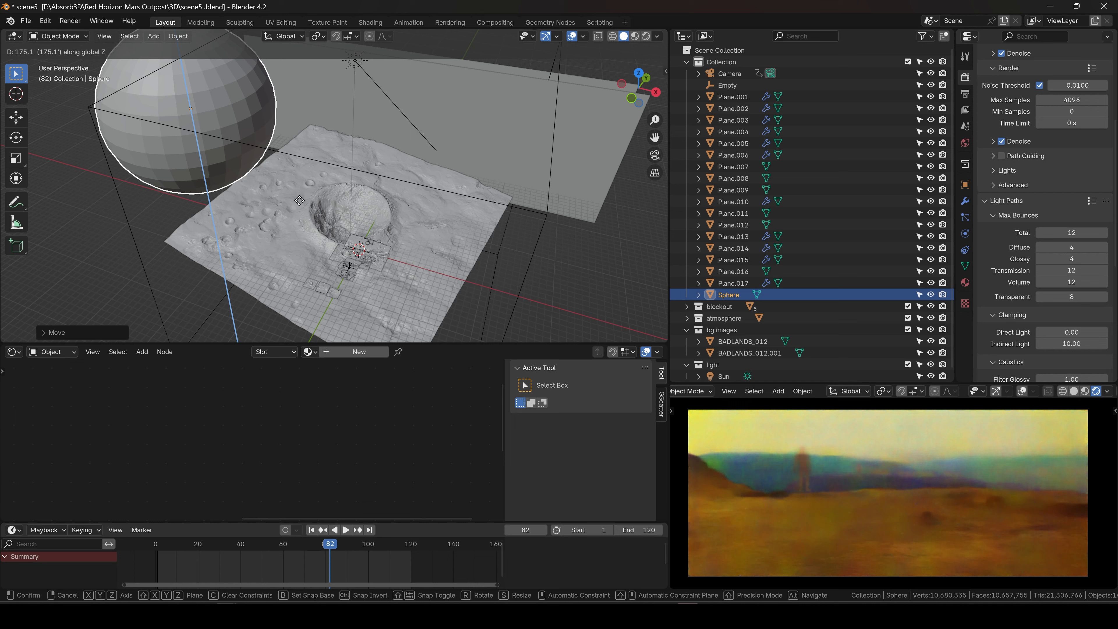
{"action": "left_click", "coordinate": [303, 154]}
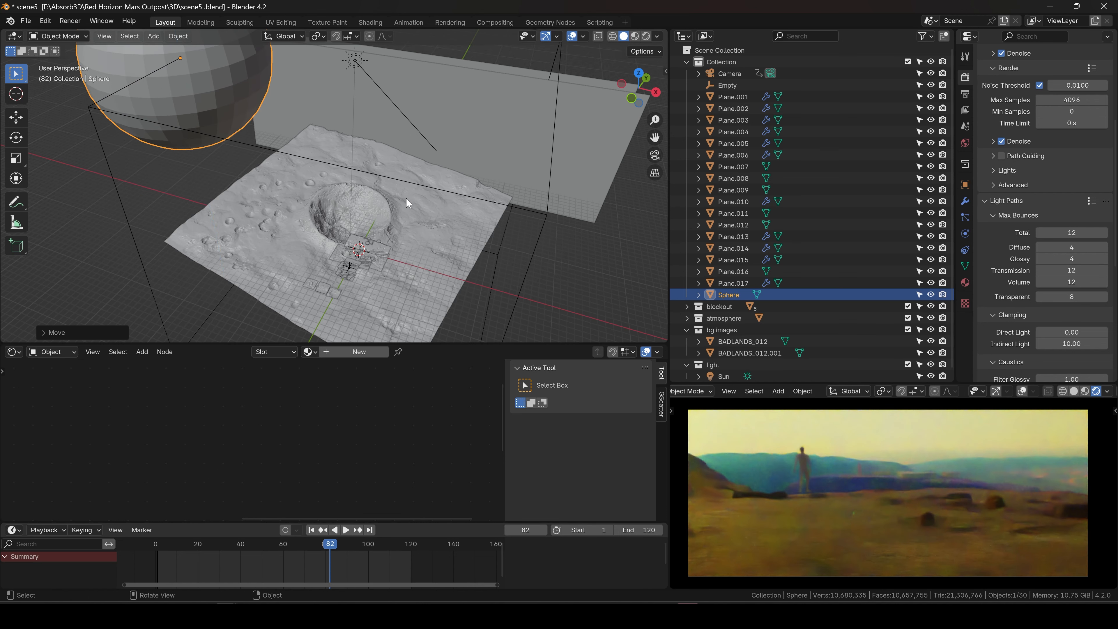
Play the camera animation from its beginning to check the sphere's effect on the lighting, stopping at frame 106
{"action": "middle_click_drag", "start_coordinate": [307, 175], "coordinate": [331, 158]}
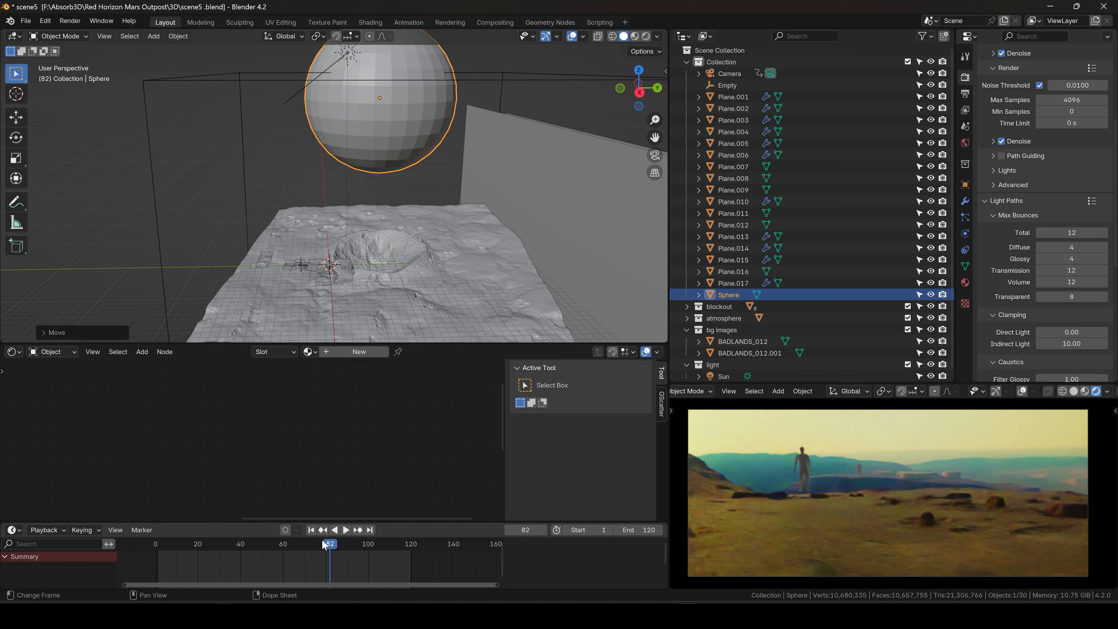
{"action": "left_click_drag", "start_coordinate": [325, 545], "coordinate": [155, 554]}
{"action": "key", "text": "space"}
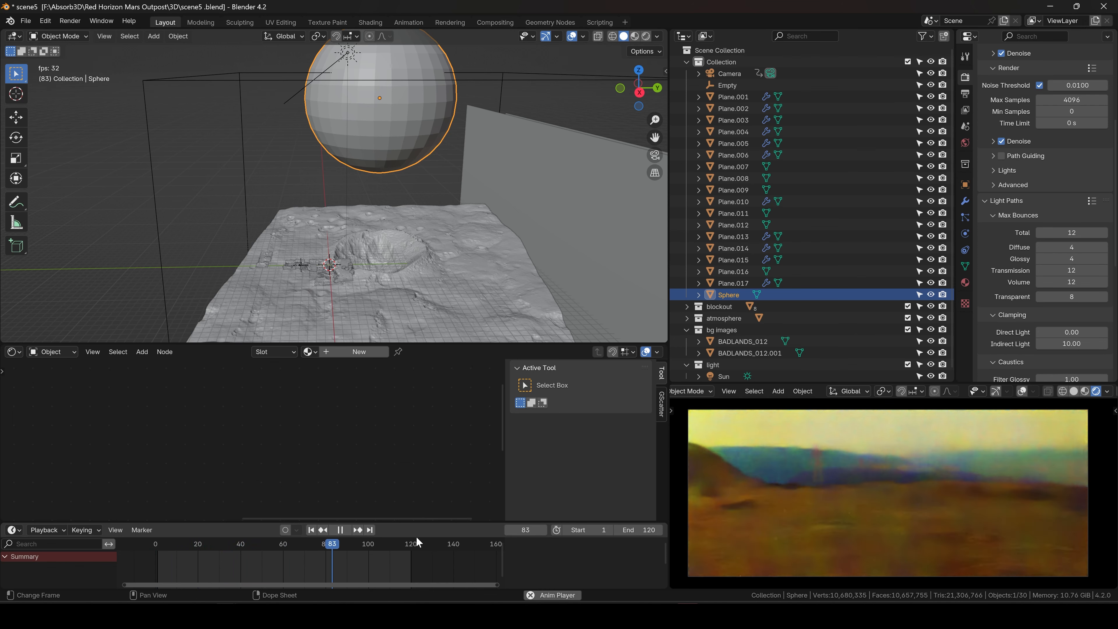
{"action": "key", "text": "space"}
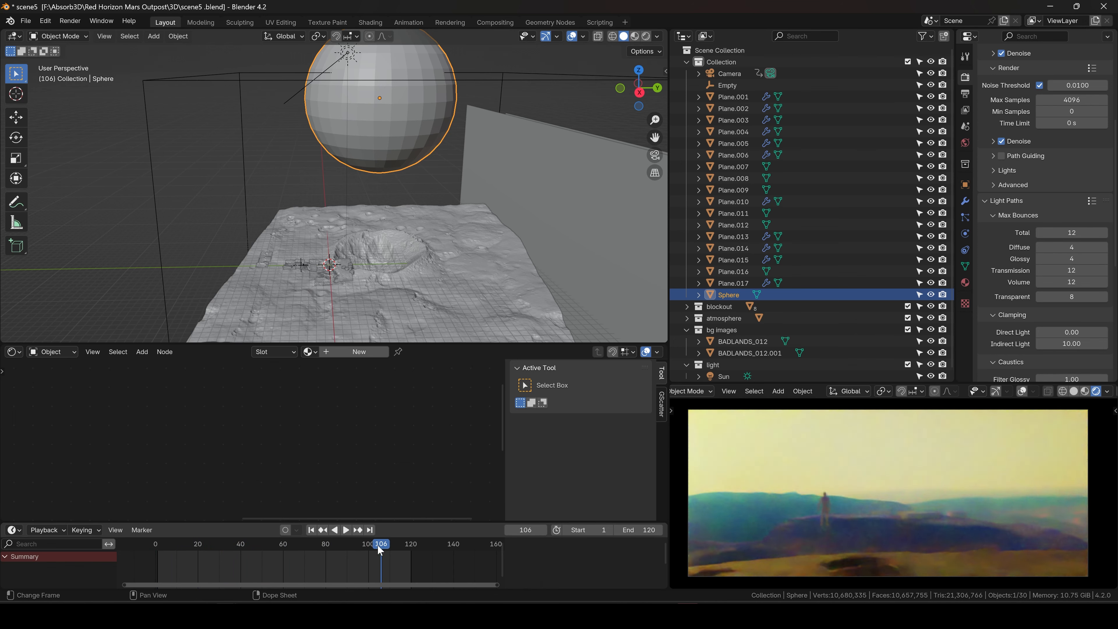
Move the sphere more than 1000 ft in the negative Y direction
{"action": "key", "text": "y"}
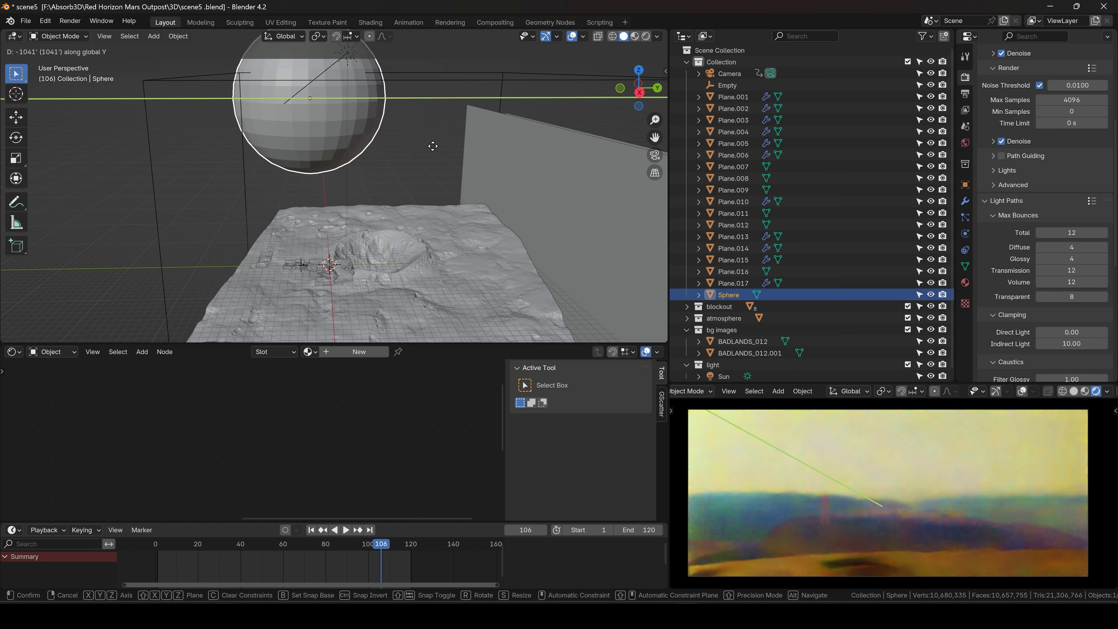
{"action": "left_click", "coordinate": [432, 146]}
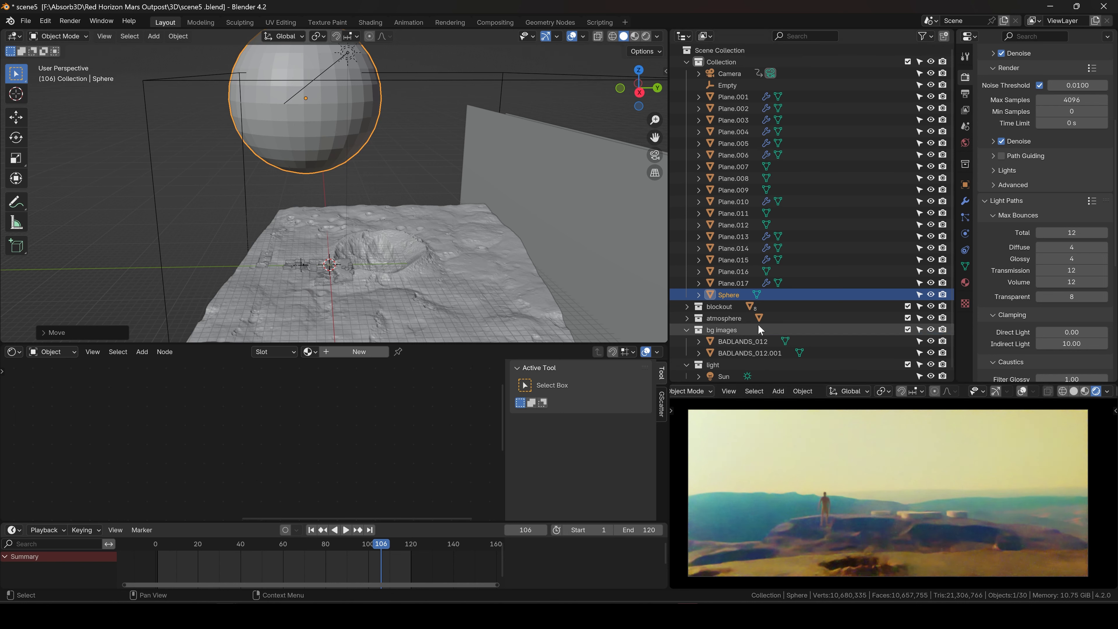
{"action": "middle_click_drag", "start_coordinate": [315, 128], "coordinate": [449, 105]}
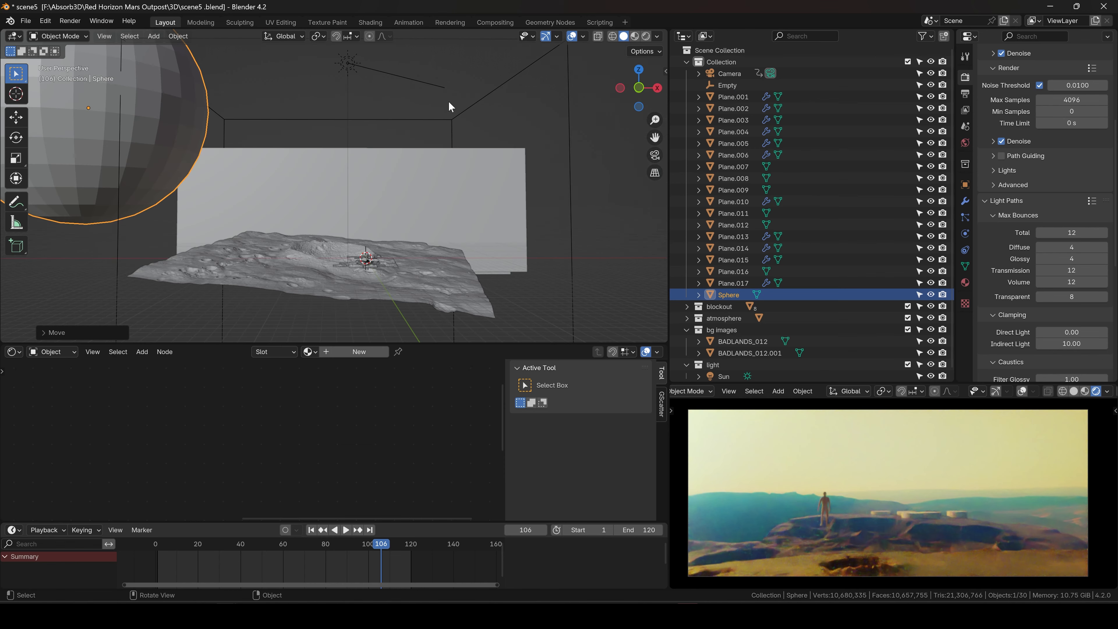
{"action": "middle_click_drag", "start_coordinate": [352, 127], "coordinate": [377, 176]}
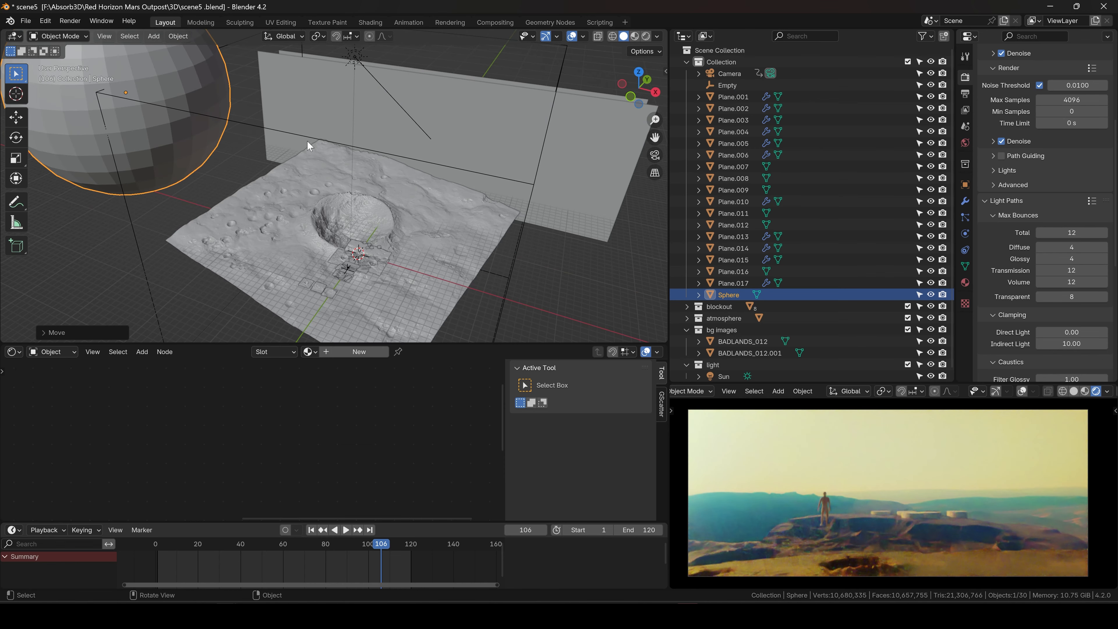
Add a cube at the 3D cursor and scale it up
{"action": "key", "text": "shift+a"}
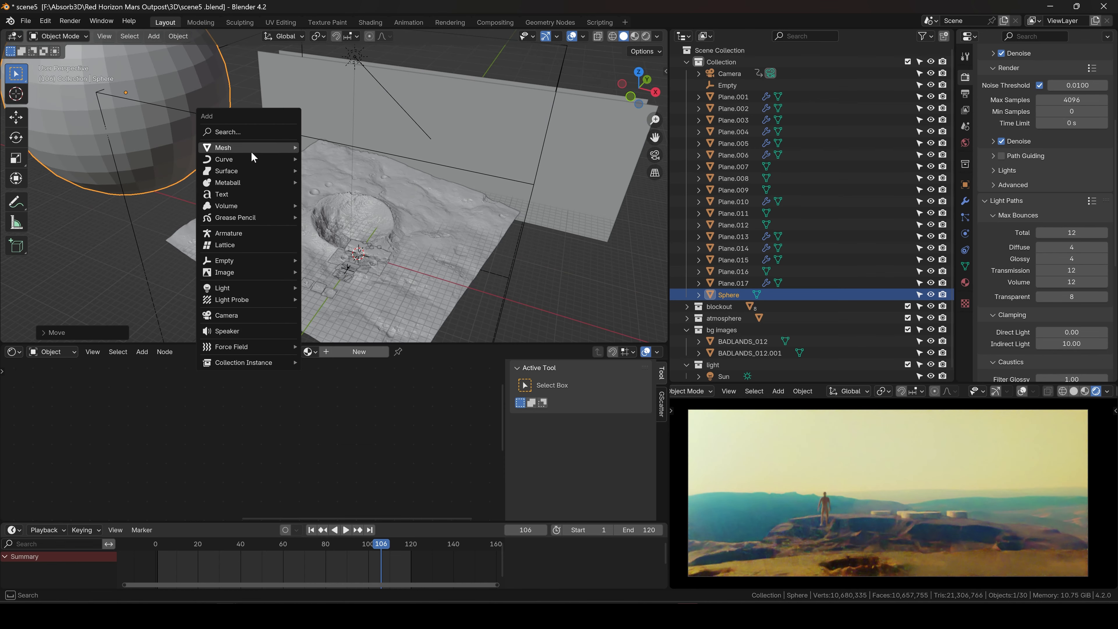
{"action": "mouse_move", "coordinate": [253, 154]}
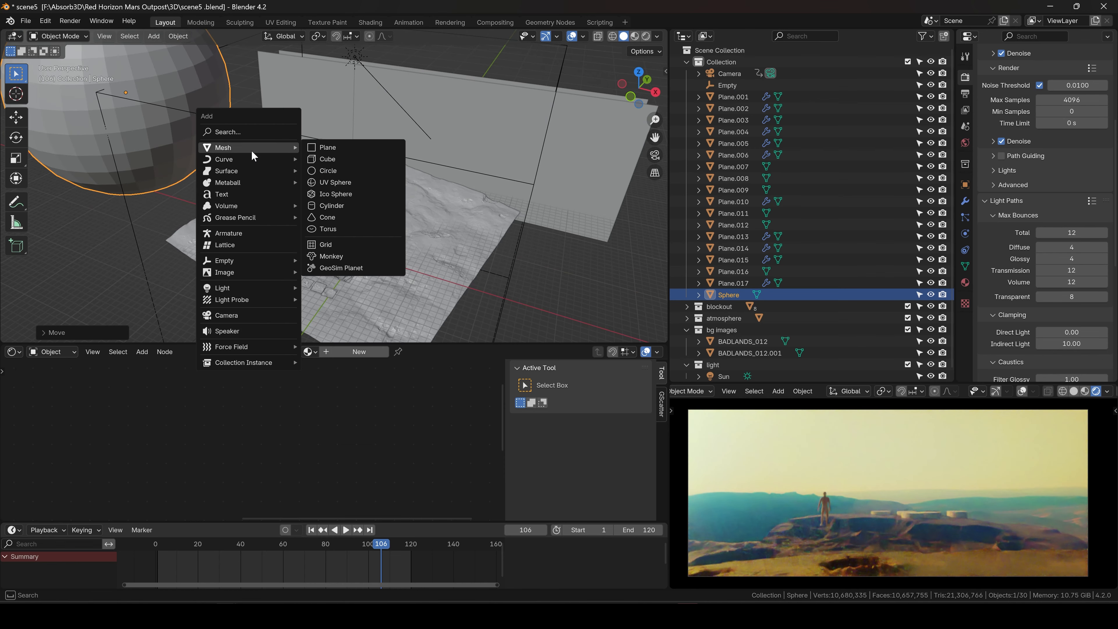
{"action": "left_click", "coordinate": [325, 157]}
{"action": "key", "text": "s"}
{"action": "left_click", "coordinate": [251, 186]}
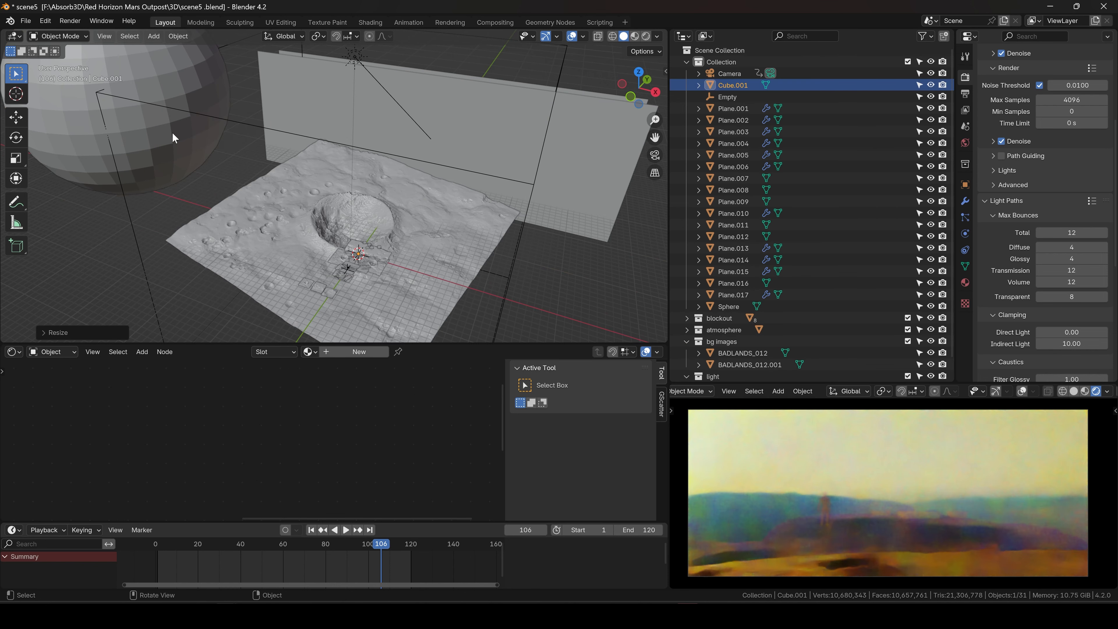
Delete the large light-blocking sphere hanging beside the terrain
{"action": "left_click", "coordinate": [172, 132]}
{"action": "key", "text": "x"}
{"action": "left_click", "coordinate": [172, 135]}
Select the small cube at the 3D cursor and scale it up until it encloses the area around the outpost
{"action": "scroll", "coordinate": [352, 246], "scroll_direction": "up", "scroll_amount": 5}
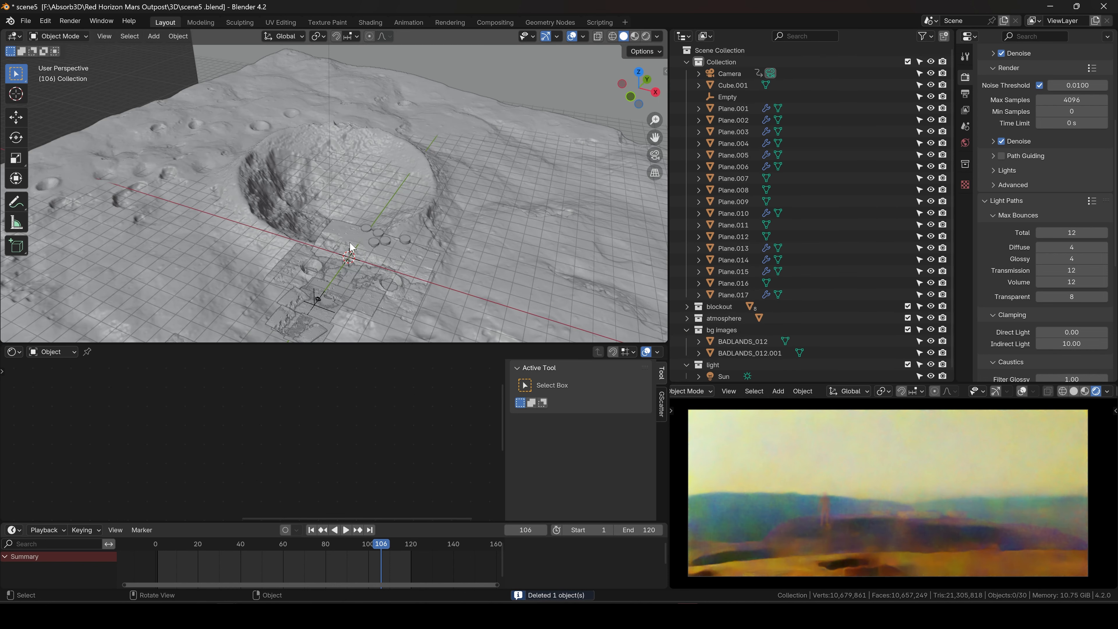
{"action": "scroll", "coordinate": [352, 251], "scroll_direction": "up", "scroll_amount": 8}
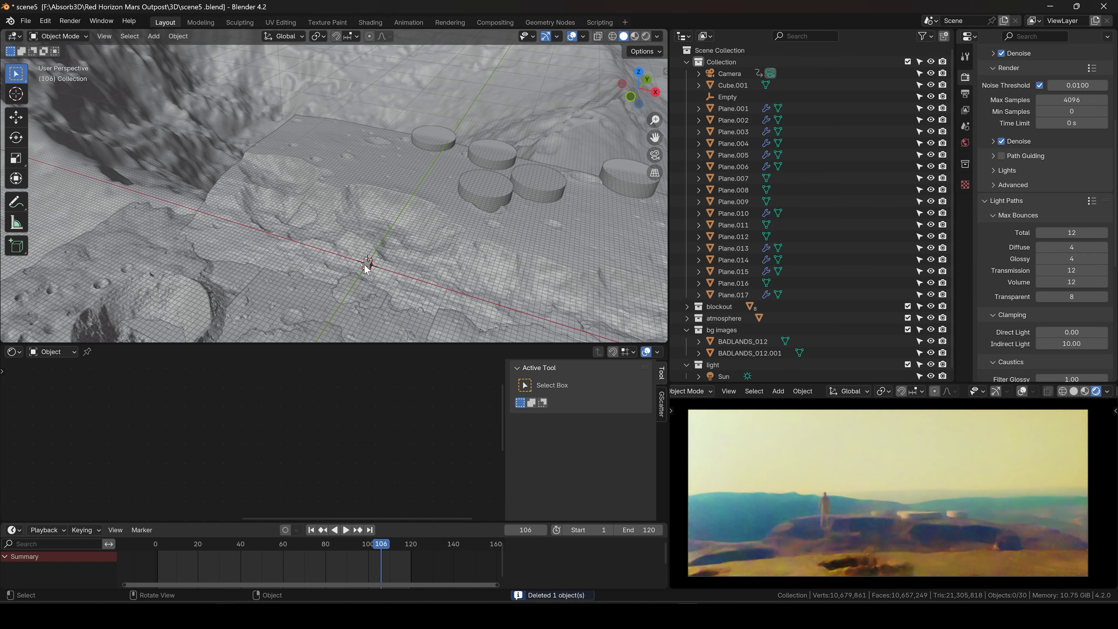
{"action": "key", "text": "s"}
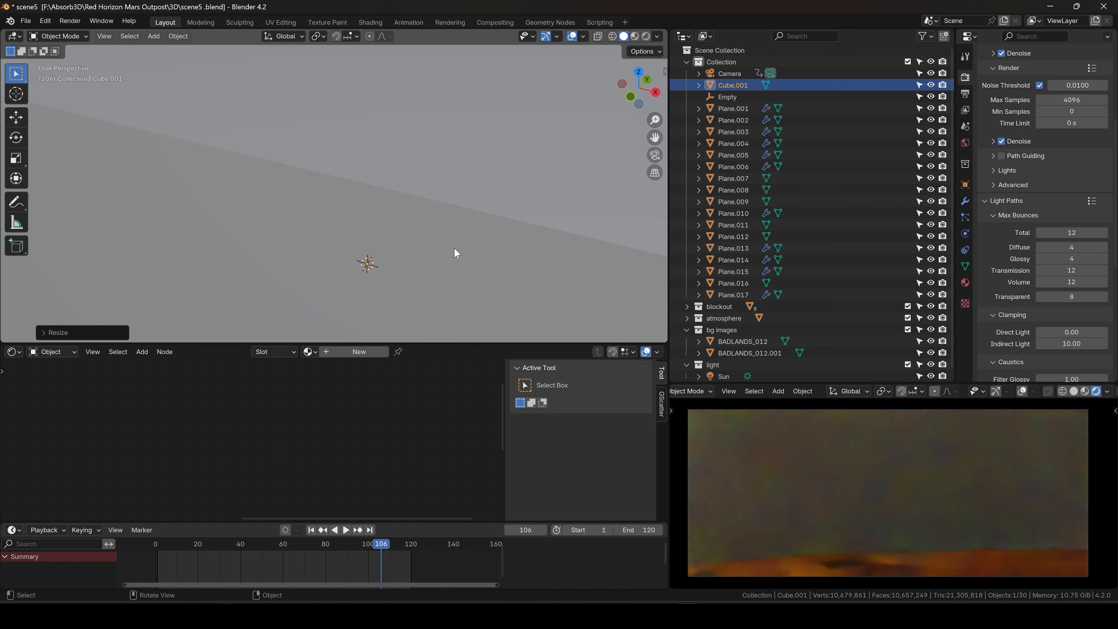
{"action": "scroll", "coordinate": [422, 251], "scroll_direction": "down", "scroll_amount": 8}
{"action": "middle_click_drag", "start_coordinate": [500, 239], "coordinate": [355, 201]}
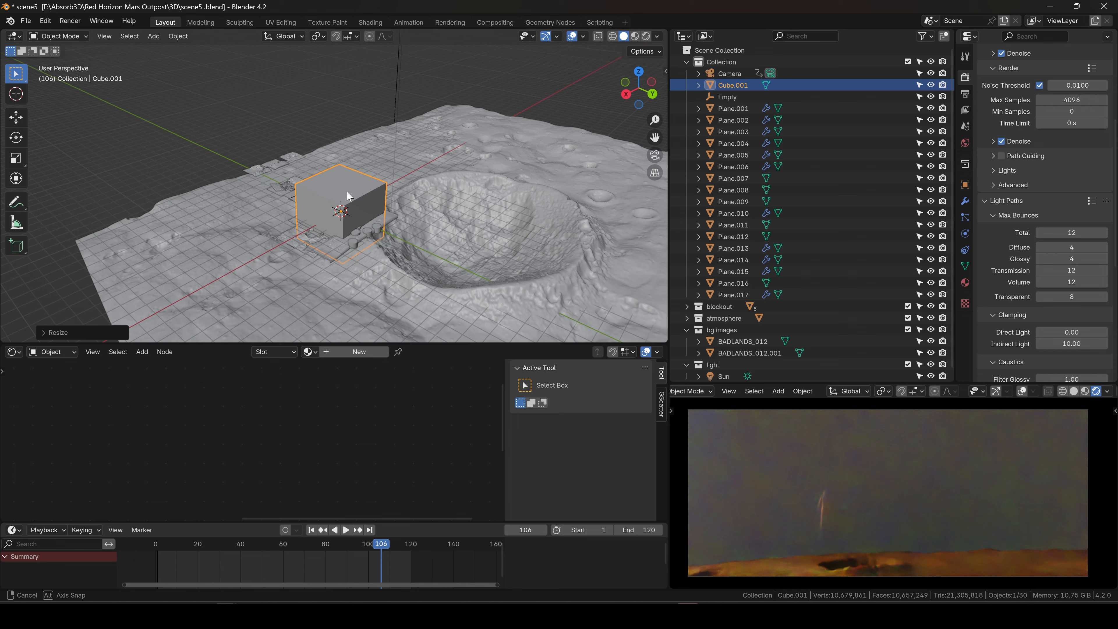
Delete the cube's side face that looks toward the crater, leaving the box open on that side
{"action": "key", "text": "Tab"}
{"action": "scroll", "coordinate": [355, 203], "scroll_direction": "up", "scroll_amount": 3}
{"action": "left_click", "coordinate": [361, 223]}
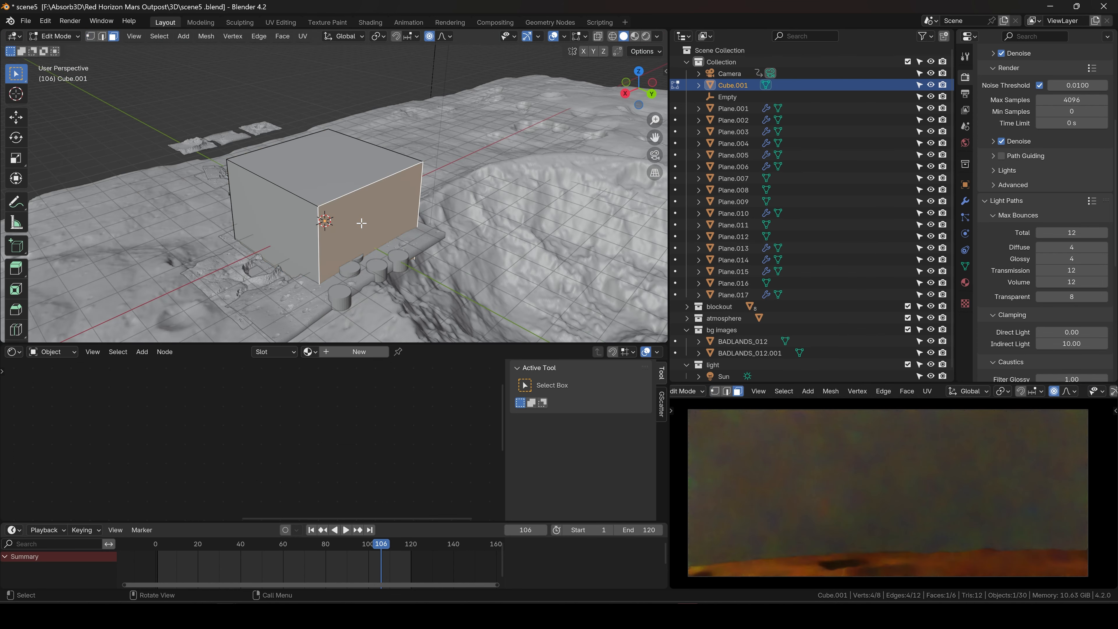
{"action": "key", "text": "x"}
{"action": "left_click", "coordinate": [332, 247]}
{"action": "key", "text": "Tab"}
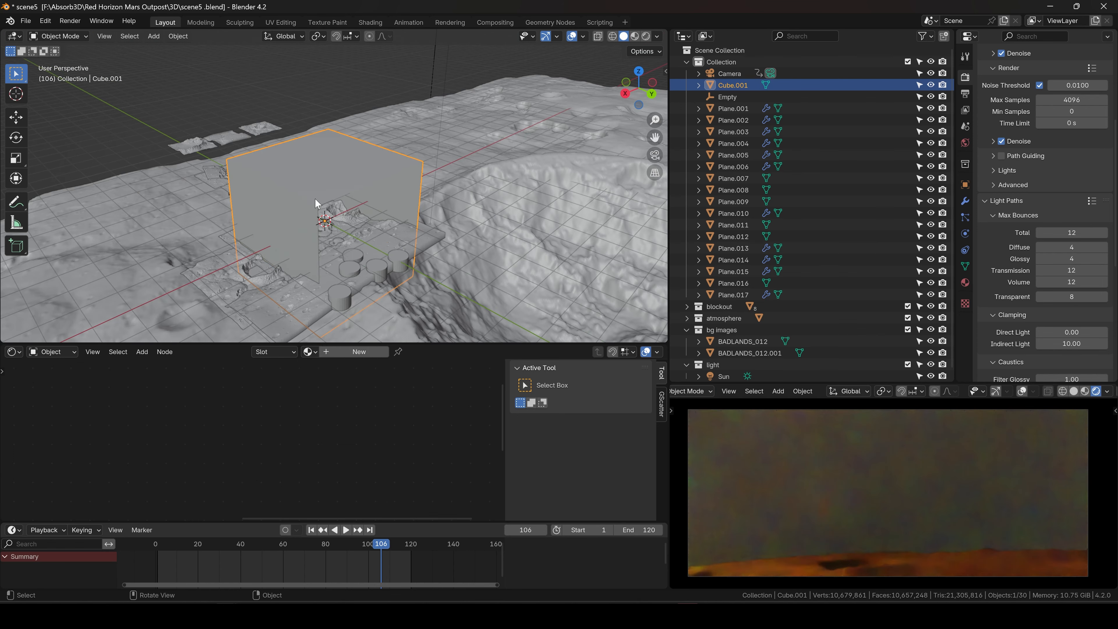
Rescale the open cube and move it about 467 ft in the negative Y direction
{"action": "key", "text": "KP_Decimal"}
{"action": "key", "text": "s"}
{"action": "left_click", "coordinate": [574, 168]}
{"action": "key", "text": "g"}
{"action": "key", "text": "y"}
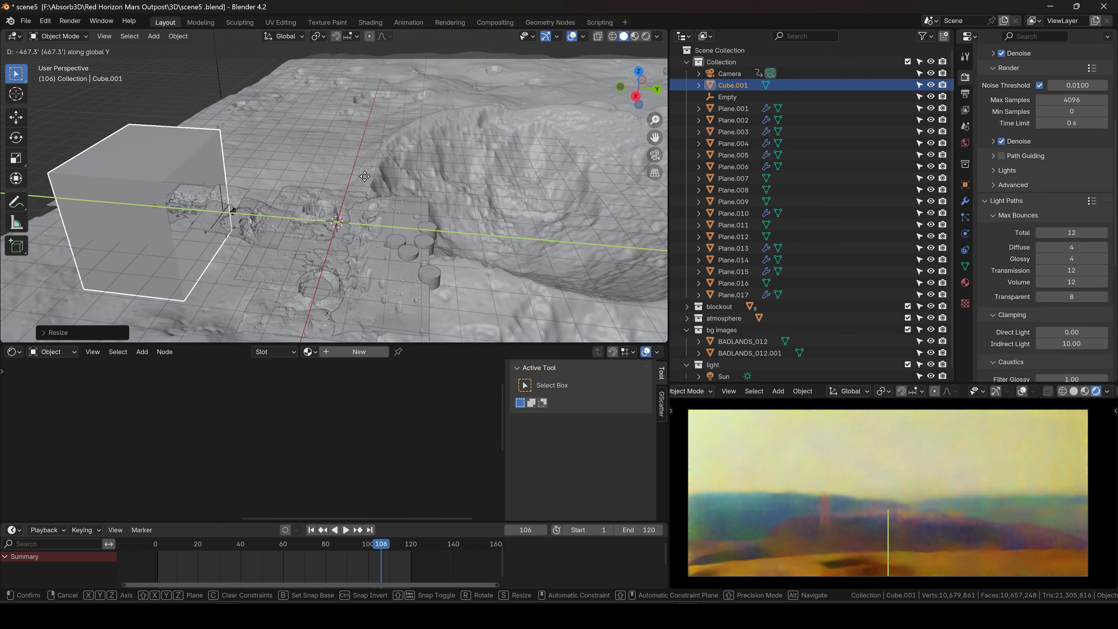
Move the large cube along global Y and scale it up uniformly around the terrain
{"action": "left_click", "coordinate": [241, 175]}
{"action": "middle_click_drag", "start_coordinate": [240, 175], "coordinate": [301, 177], "text": "shift"}
{"action": "key", "text": "s"}
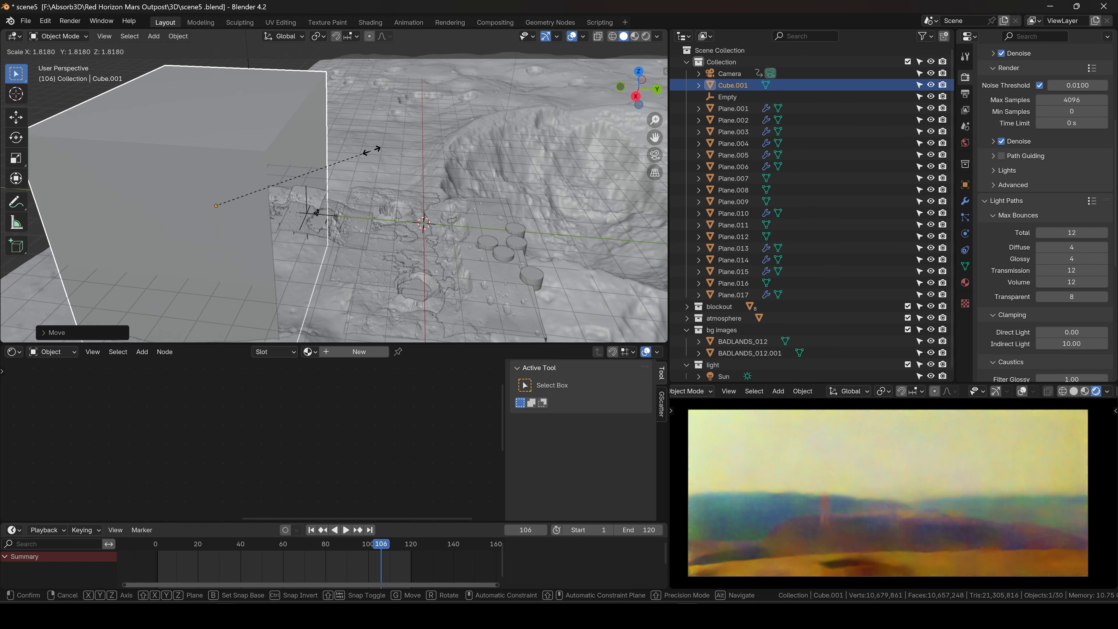
{"action": "left_click", "coordinate": [422, 145]}
{"action": "mouse_move", "coordinate": [422, 145]}
{"action": "middle_mouse_down"}
{"action": "mouse_move", "coordinate": [343, 165]}
{"action": "mouse_move", "coordinate": [392, 137]}
{"action": "mouse_move", "coordinate": [416, 141]}
{"action": "mouse_move", "coordinate": [408, 152]}
{"action": "middle_mouse_up"}
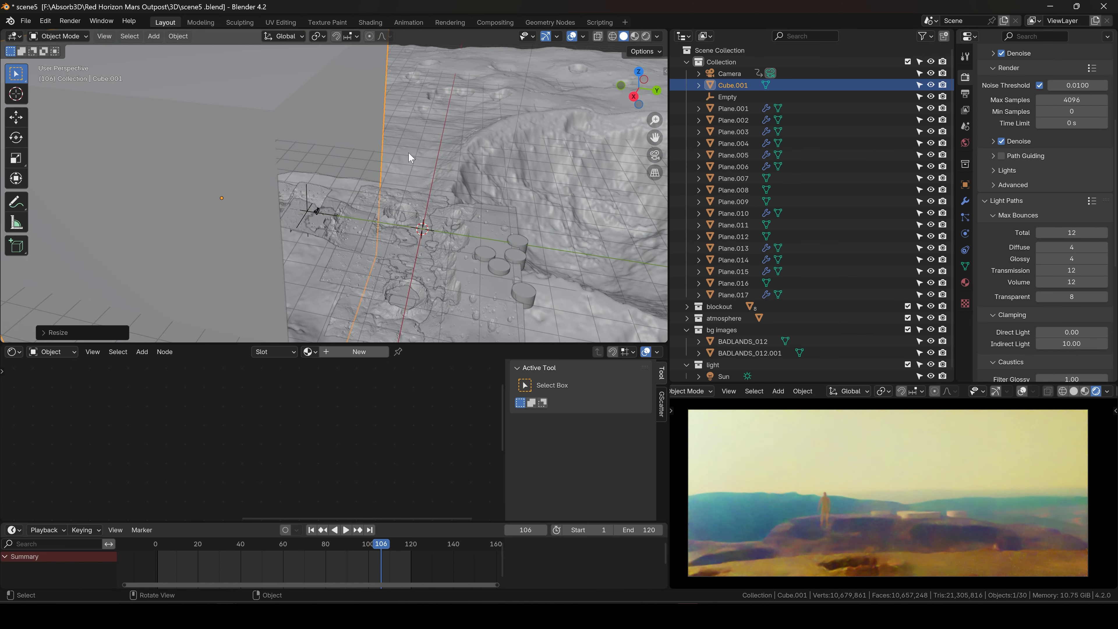
Stretch the enlarged cube along global Y to cover more of the terrain
{"action": "key", "text": "s"}
{"action": "key", "text": "y"}
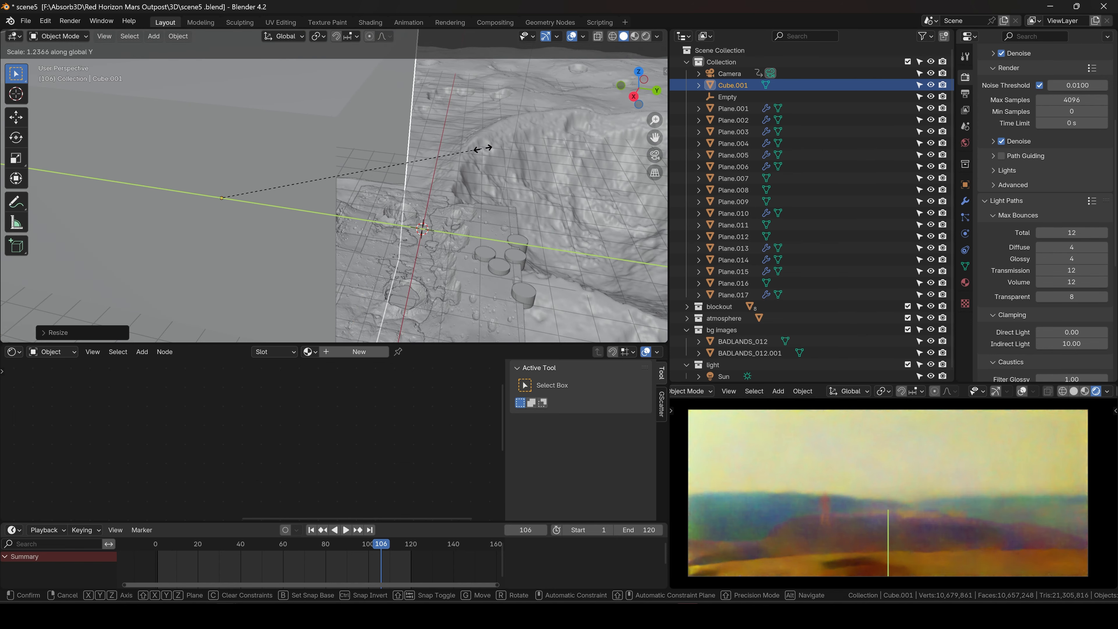
{"action": "left_click", "coordinate": [574, 151]}
Lower the cube's top face about 245 feet along Z in Edit Mode, and return to Object Mode
{"action": "middle_click_drag", "start_coordinate": [522, 153], "coordinate": [390, 124]}
{"action": "middle_click_drag", "start_coordinate": [390, 124], "coordinate": [416, 176], "text": "shift"}
{"action": "key", "text": "ctrl+Tab"}
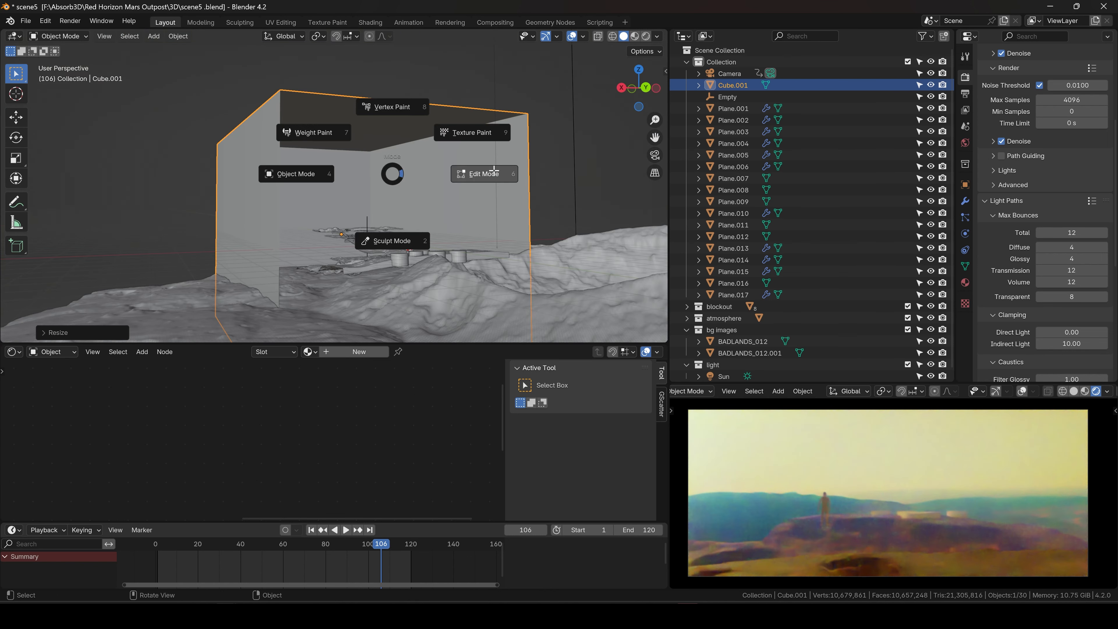
{"action": "left_click", "coordinate": [423, 175]}
{"action": "left_click", "coordinate": [374, 130]}
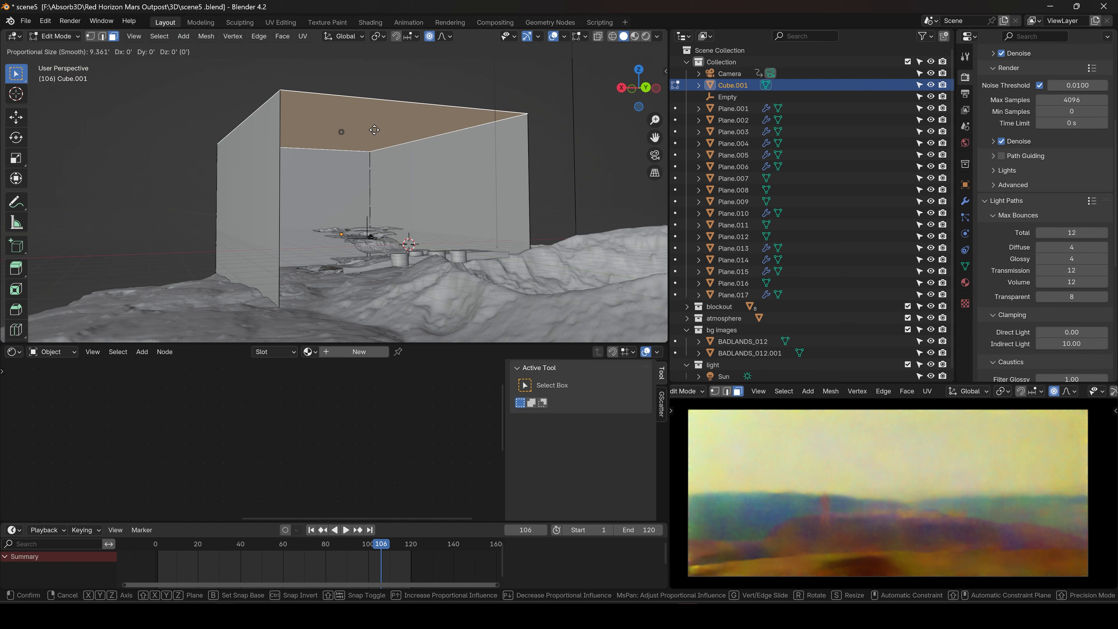
{"action": "key", "text": "g"}
{"action": "key", "text": "z"}
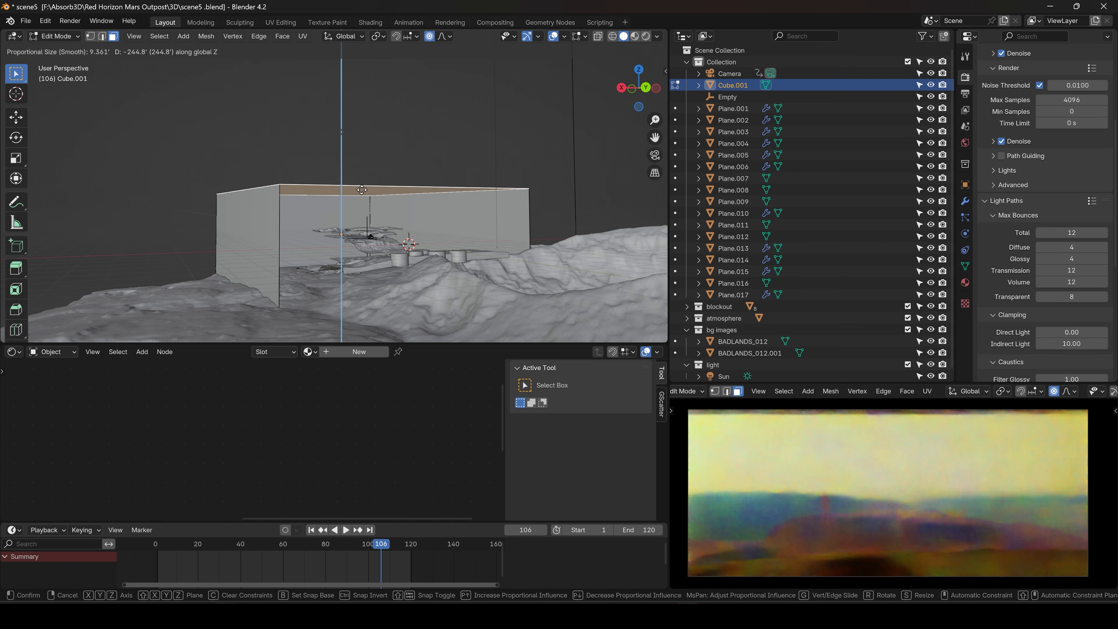
{"action": "left_click", "coordinate": [362, 190]}
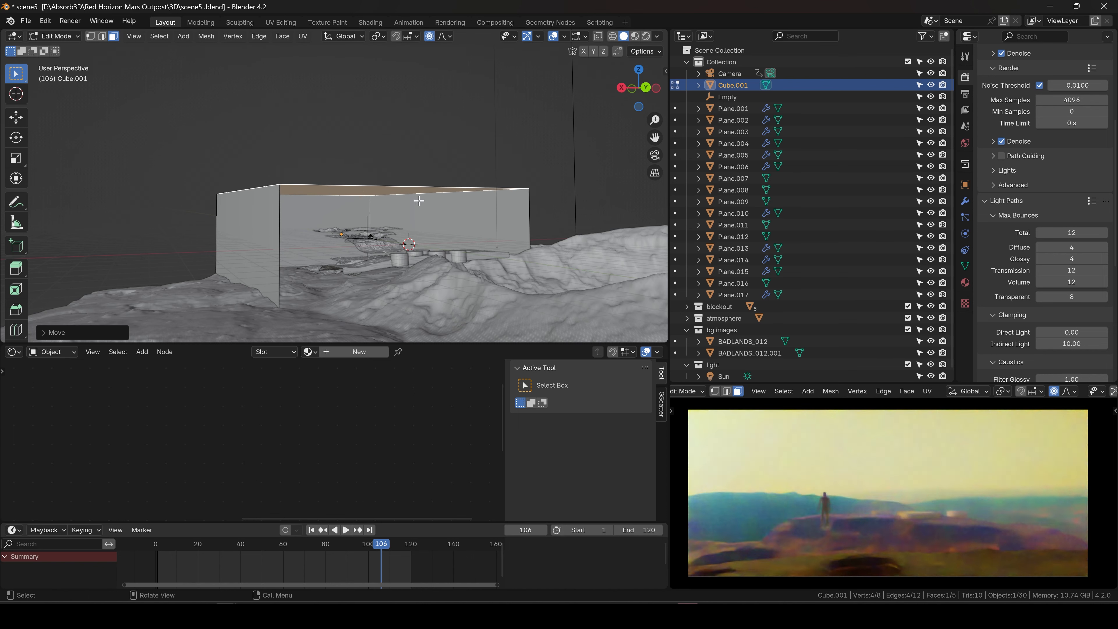
{"action": "middle_click_drag", "start_coordinate": [346, 203], "coordinate": [401, 207]}
{"action": "key", "text": "Tab"}
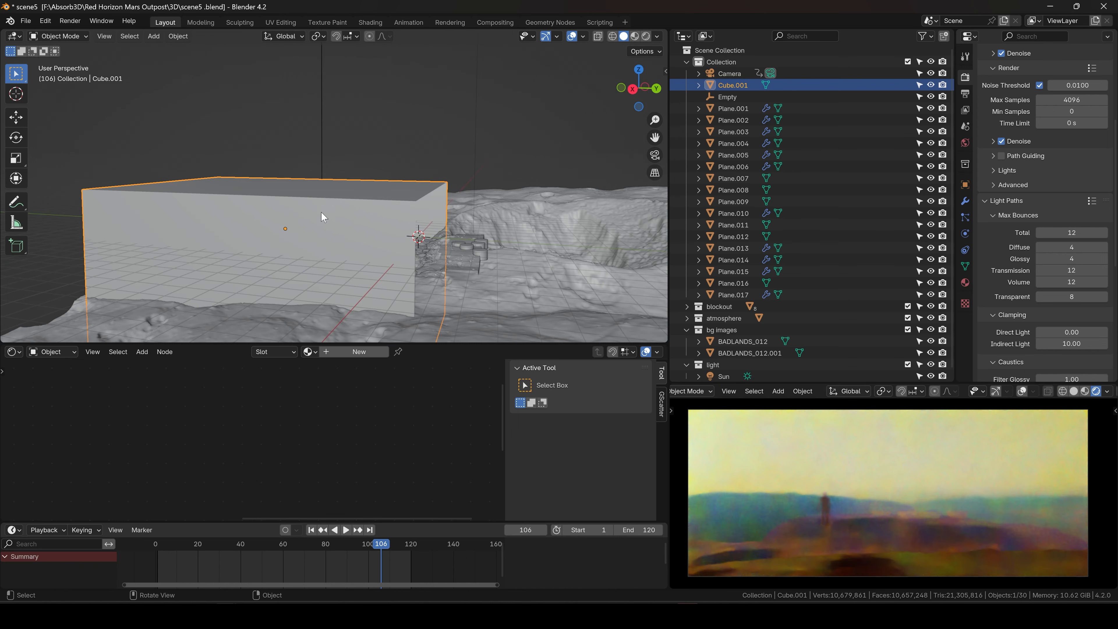
Raise the cube's bottom face along global Z toward the terrain in Edit Mode, and return to Object Mode
{"action": "middle_click_drag", "start_coordinate": [377, 212], "coordinate": [336, 184]}
{"action": "middle_click_drag", "start_coordinate": [394, 203], "coordinate": [472, 228]}
{"action": "key", "text": "Tab"}
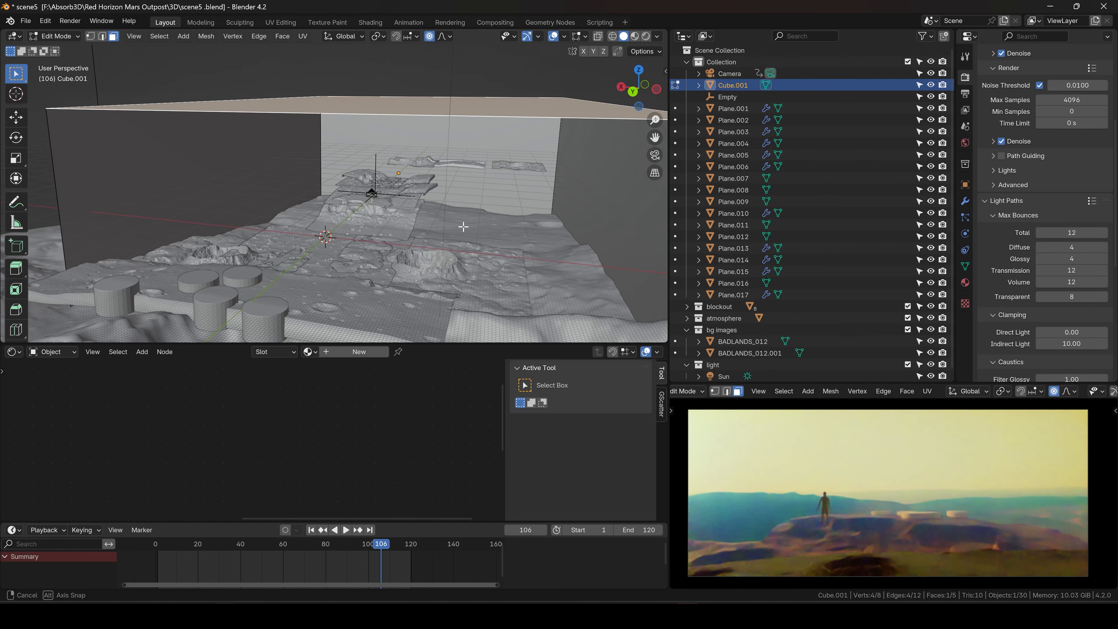
{"action": "scroll", "coordinate": [462, 229], "scroll_direction": "down", "scroll_amount": 5}
{"action": "key", "text": "alt+z"}
{"action": "left_click_drag", "start_coordinate": [342, 267], "coordinate": [402, 317]}
{"action": "key", "text": "alt+z"}
{"action": "scroll", "coordinate": [397, 288], "scroll_direction": "up", "scroll_amount": 2}
{"action": "key", "text": "g"}
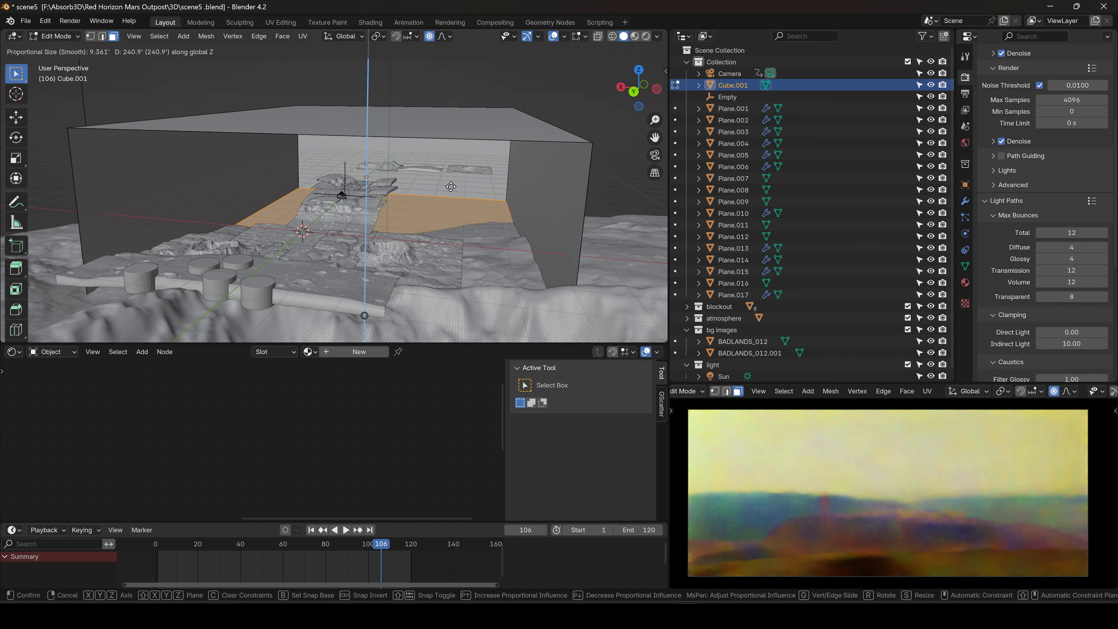
{"action": "left_click", "coordinate": [446, 171]}
{"action": "key", "text": "ctrl+Tab"}
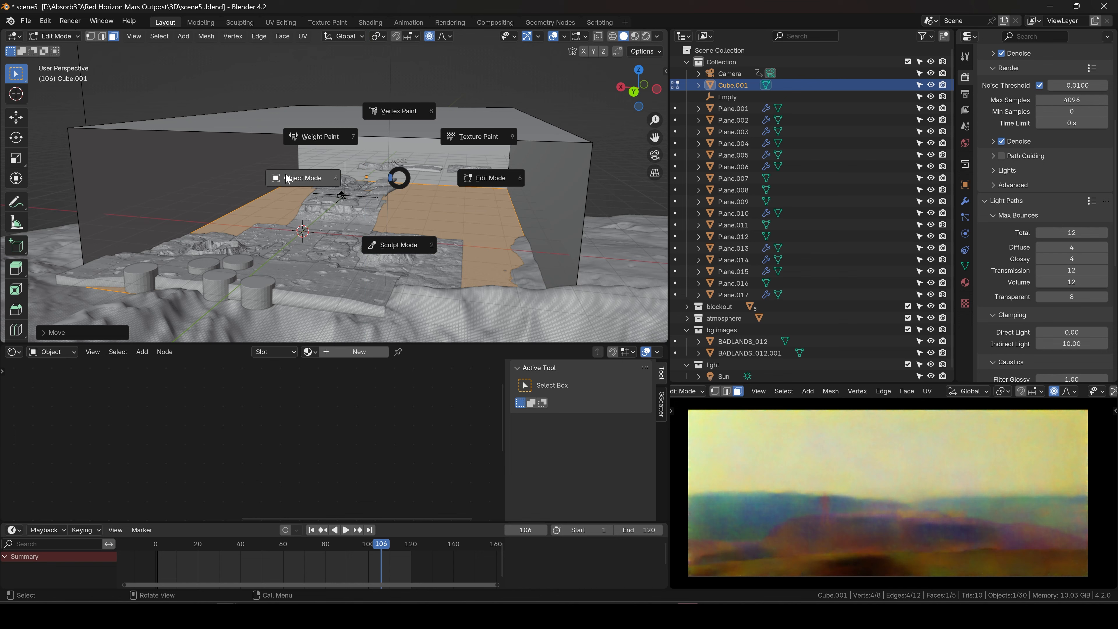
{"action": "left_click", "coordinate": [294, 181]}
Play the camera animation from frame 0 and park the timeline at frame 107 to check the rendered view
{"action": "middle_click_drag", "start_coordinate": [296, 194], "coordinate": [396, 187]}
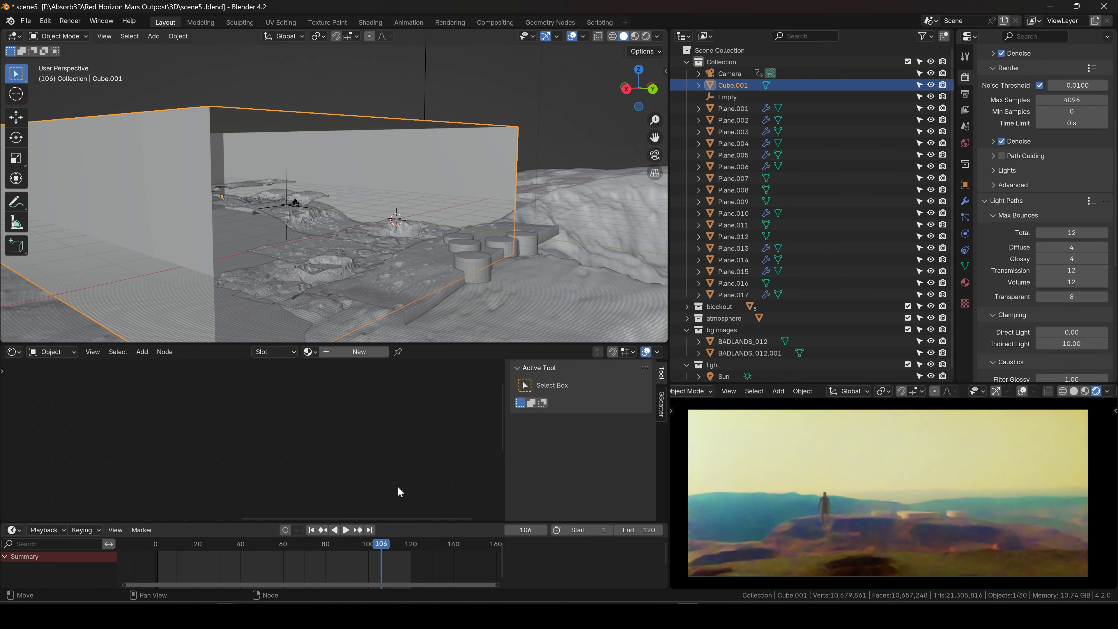
{"action": "left_click_drag", "start_coordinate": [377, 544], "coordinate": [140, 549]}
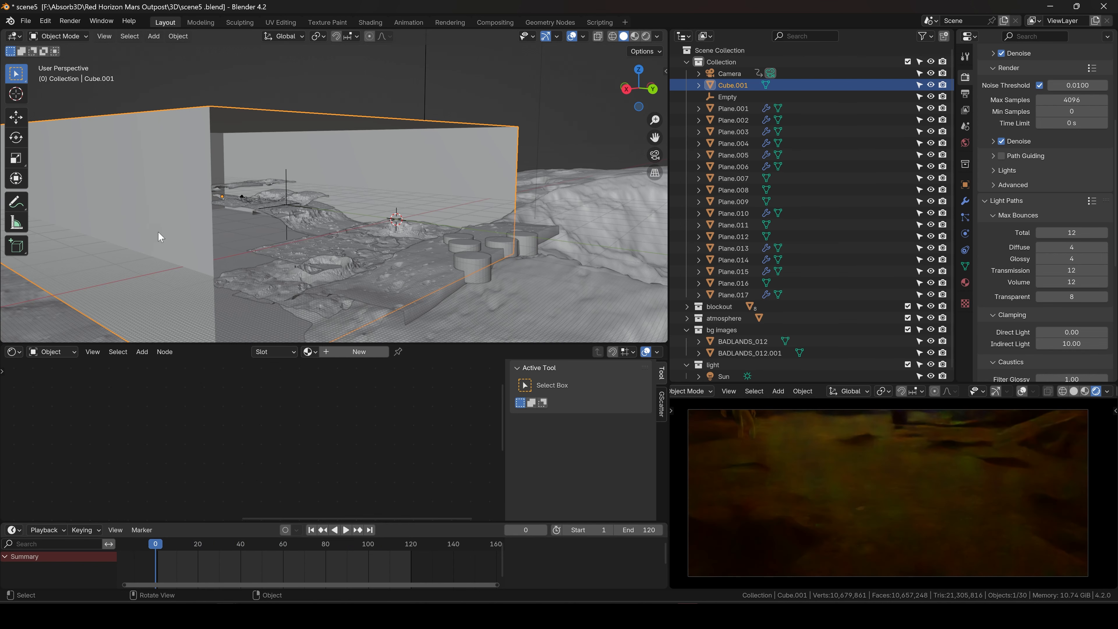
{"action": "middle_click_drag", "start_coordinate": [158, 232], "coordinate": [266, 182]}
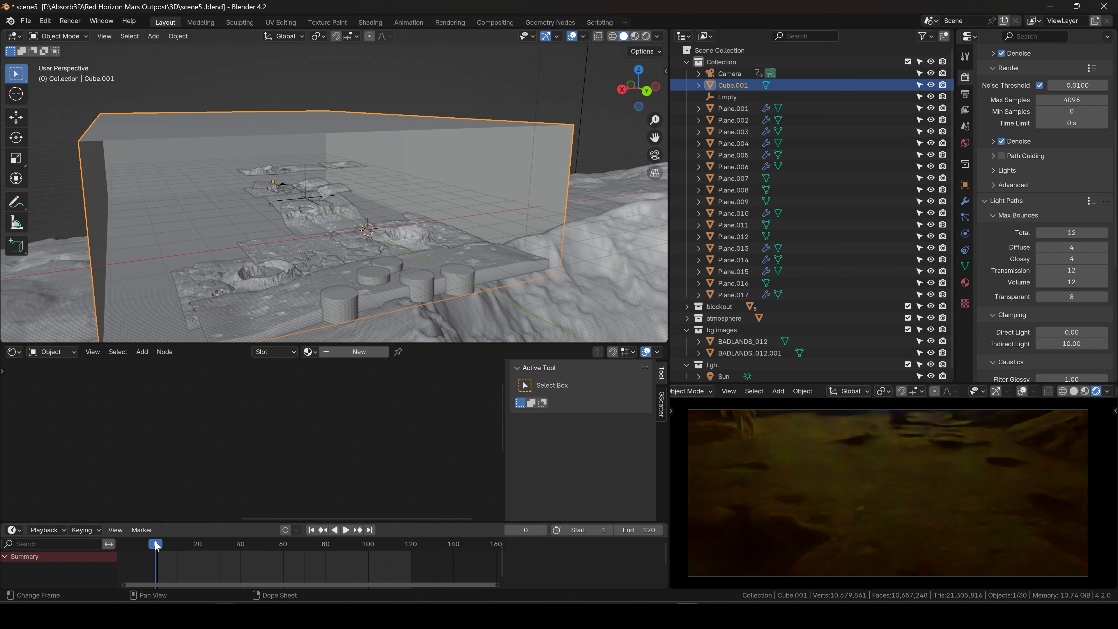
{"action": "key", "text": "space"}
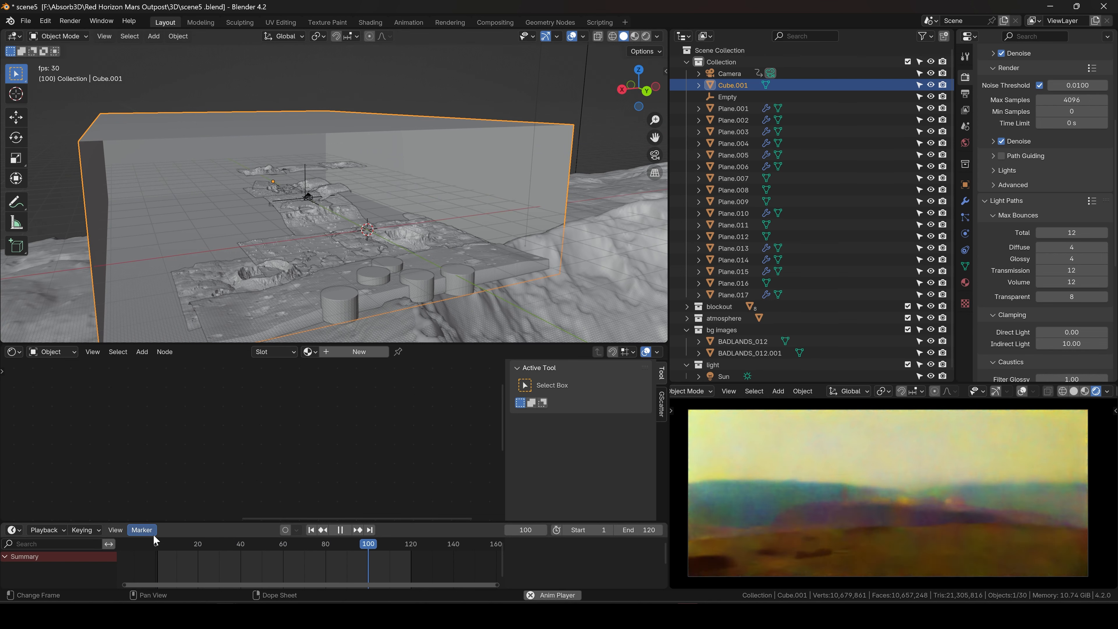
{"action": "key", "text": "space"}
{"action": "left_click_drag", "start_coordinate": [410, 544], "coordinate": [382, 541]}
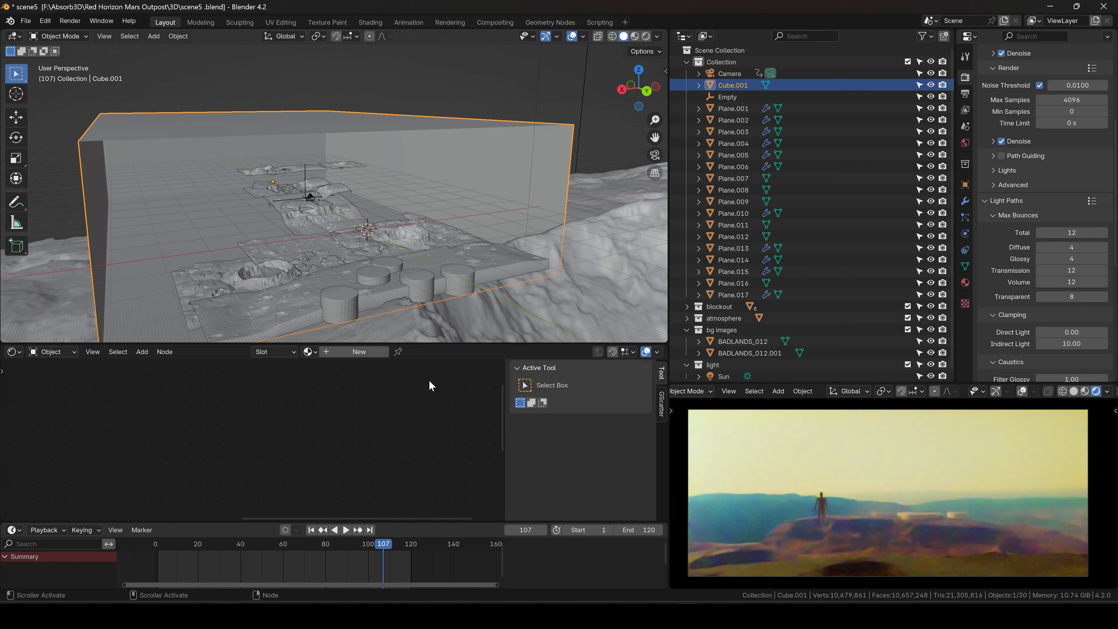
Select the Plane.012 terrain piece near the camera and shift it along global X
{"action": "scroll", "coordinate": [379, 219], "scroll_direction": "up", "scroll_amount": 5}
{"action": "middle_click_drag", "start_coordinate": [271, 175], "coordinate": [364, 197], "text": "shift"}
{"action": "scroll", "coordinate": [356, 193], "scroll_direction": "up", "scroll_amount": 4}
{"action": "left_click", "coordinate": [369, 186]}
{"action": "key", "text": "g"}
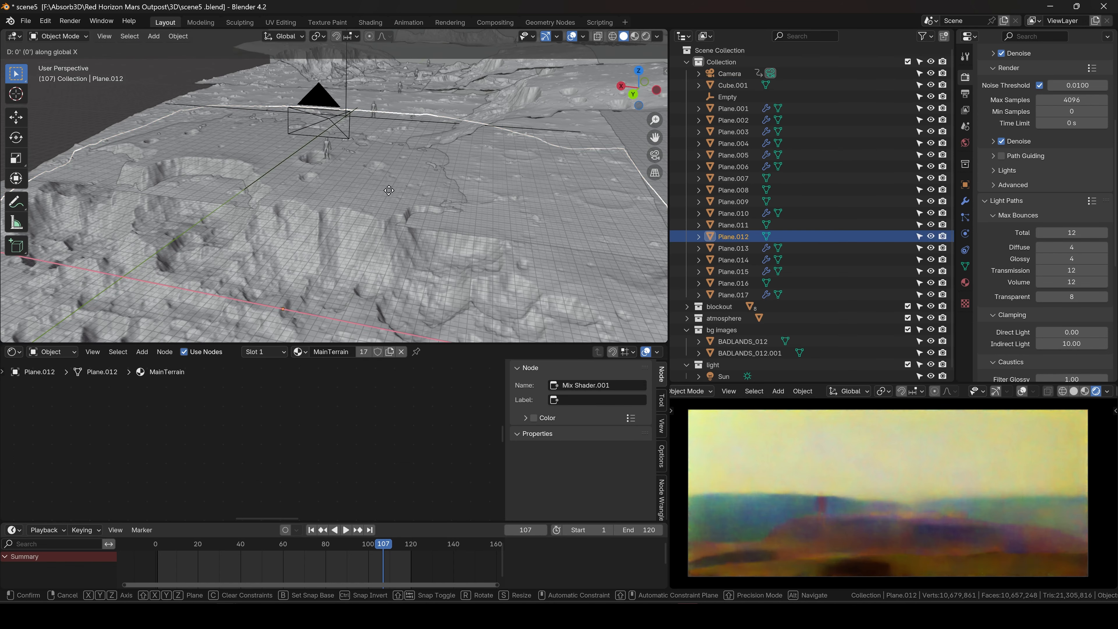
{"action": "key", "text": "x"}
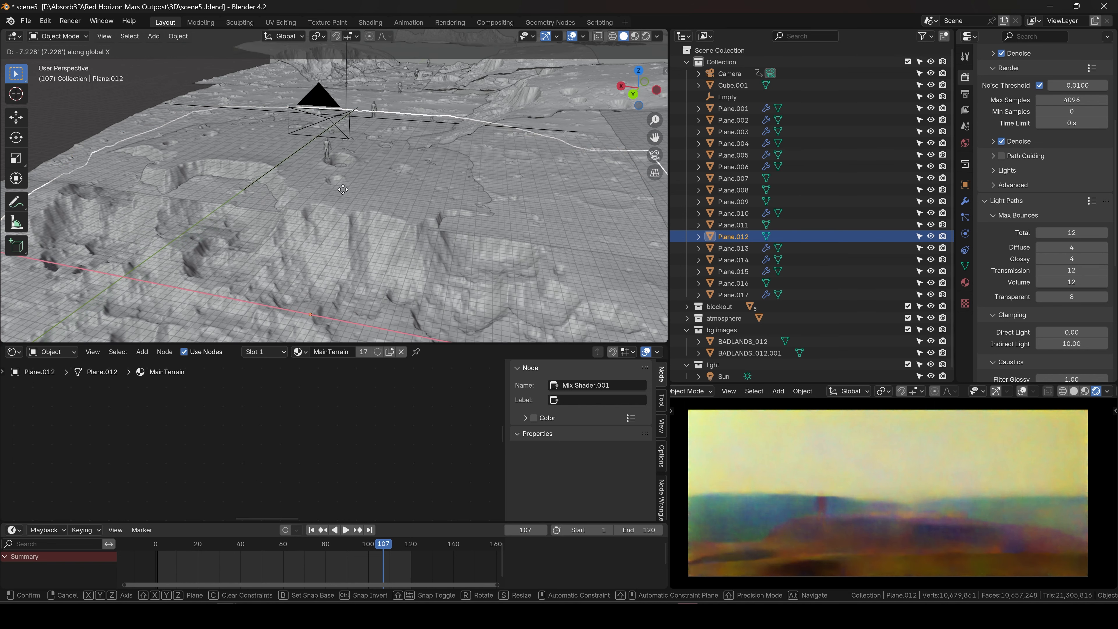
{"action": "left_click", "coordinate": [405, 192]}
Scale the Plane.012 terrain along global X and nudge it along the same axis
{"action": "key", "text": "s"}
{"action": "key", "text": "x"}
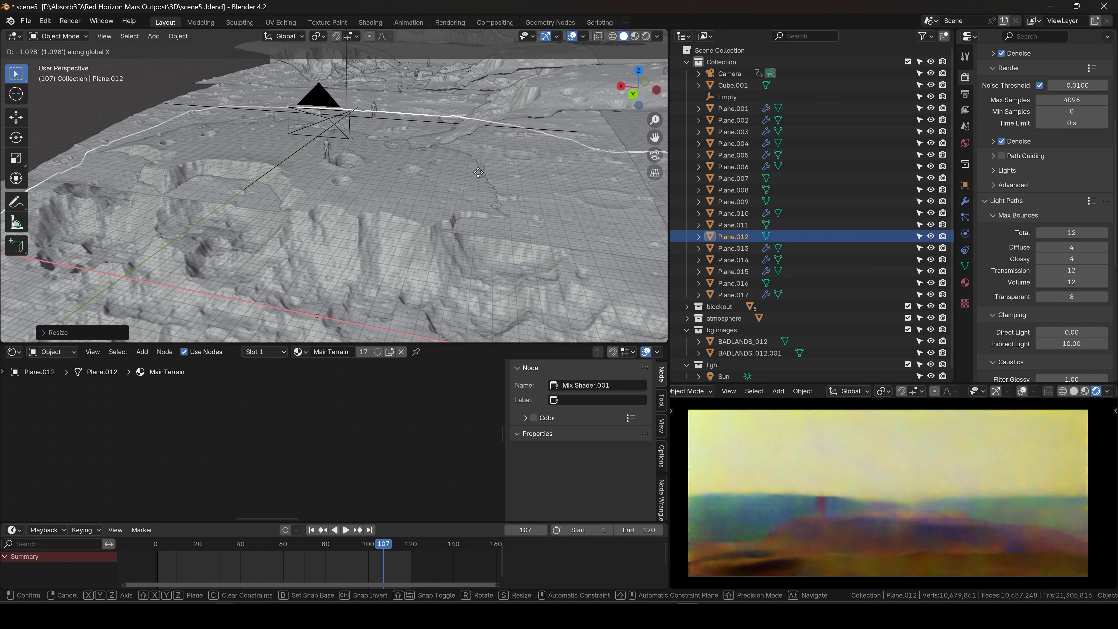
{"action": "right_click", "coordinate": [475, 176]}
Return the timeline to frame 0 and examine the terrain and figures around the camera's path
{"action": "middle_click_drag", "start_coordinate": [474, 172], "coordinate": [464, 194]}
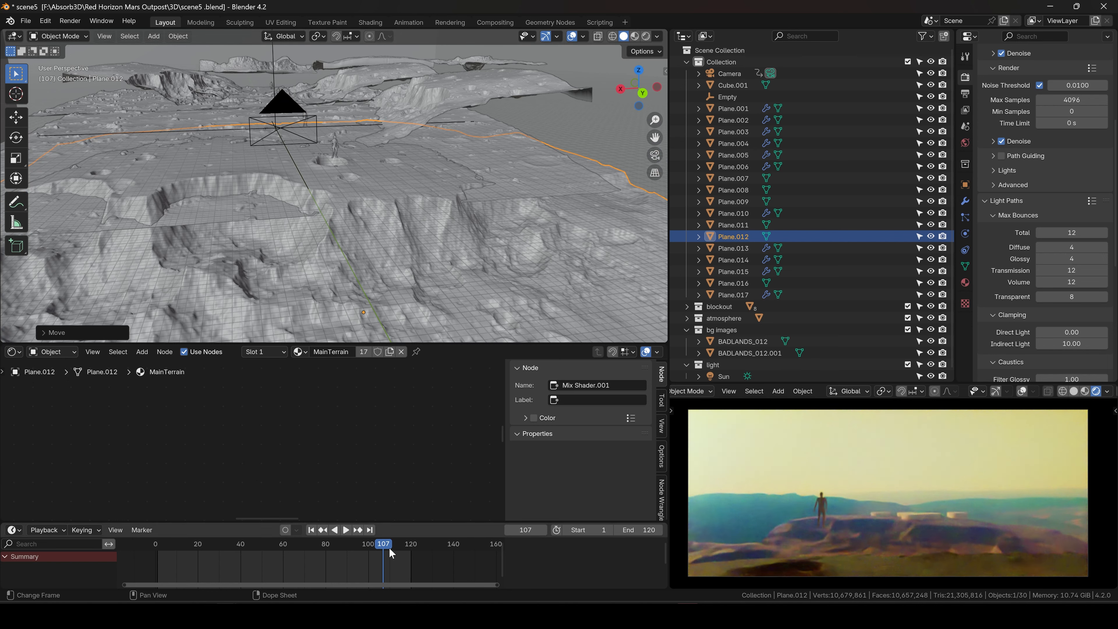
{"action": "key", "text": "space"}
{"action": "left_click_drag", "start_coordinate": [389, 547], "coordinate": [145, 534]}
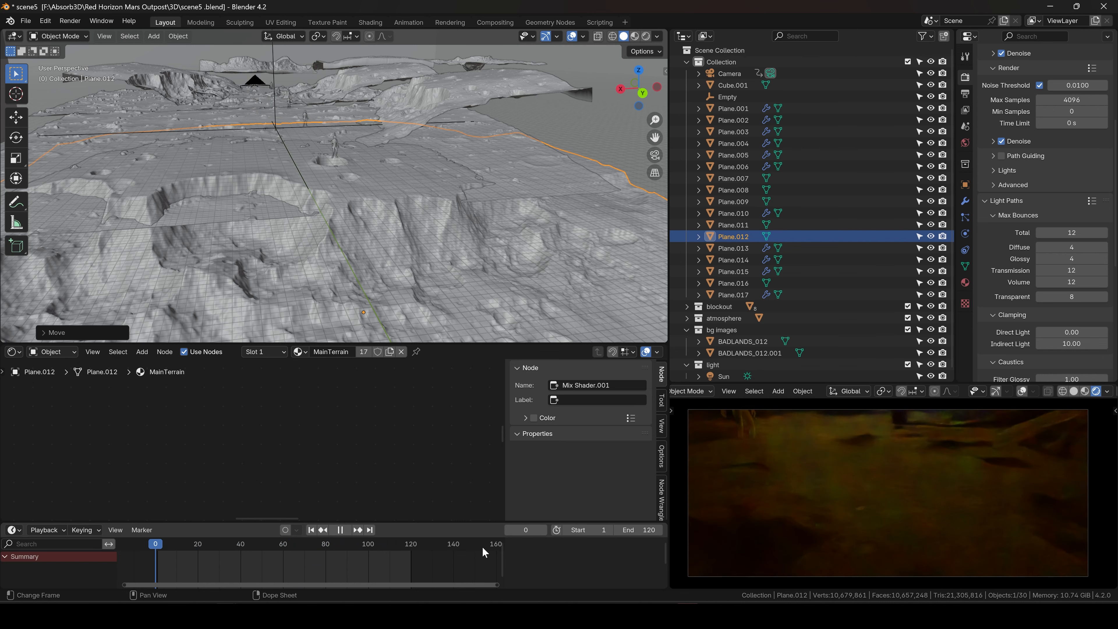
{"action": "key", "text": "space"}
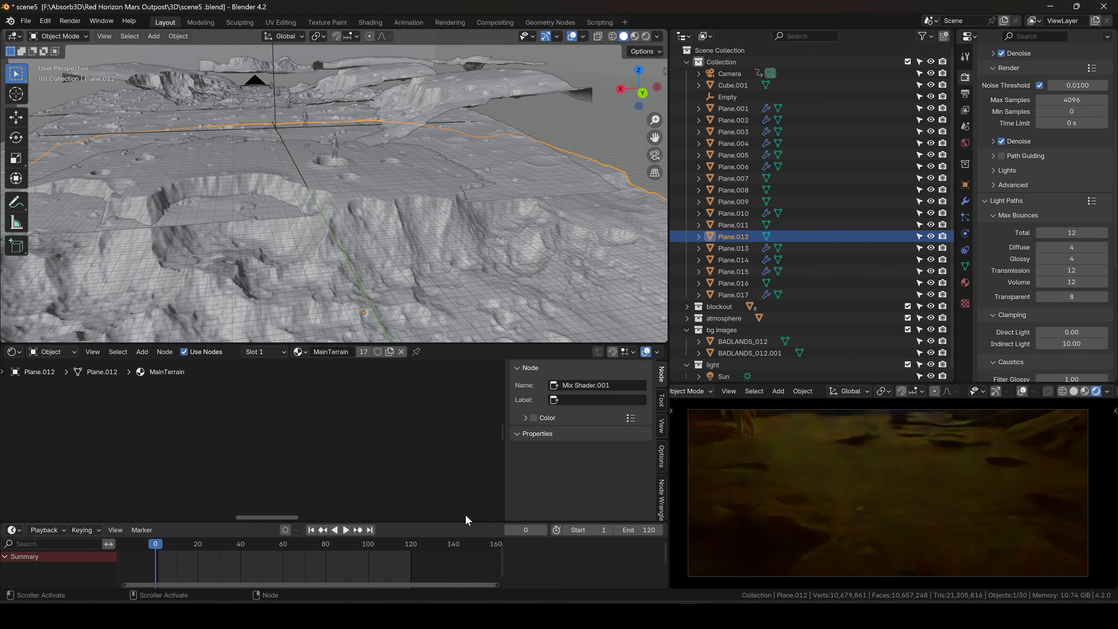
{"action": "middle_click_drag", "start_coordinate": [351, 244], "coordinate": [333, 203]}
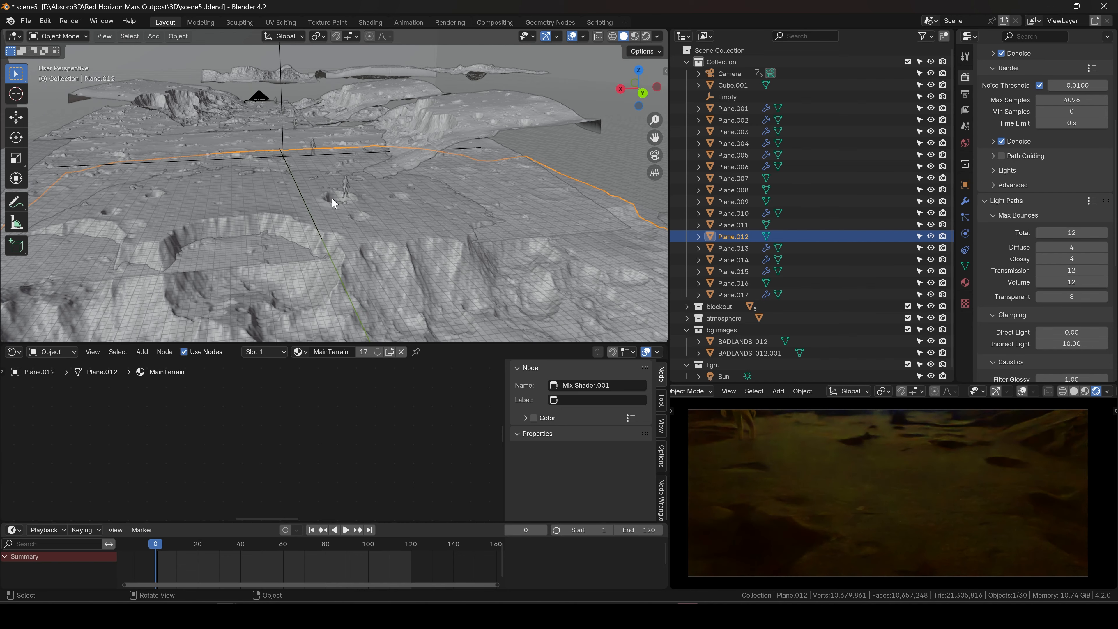
{"action": "middle_click_drag", "start_coordinate": [306, 134], "coordinate": [425, 103]}
{"action": "middle_click_drag", "start_coordinate": [329, 173], "coordinate": [471, 231]}
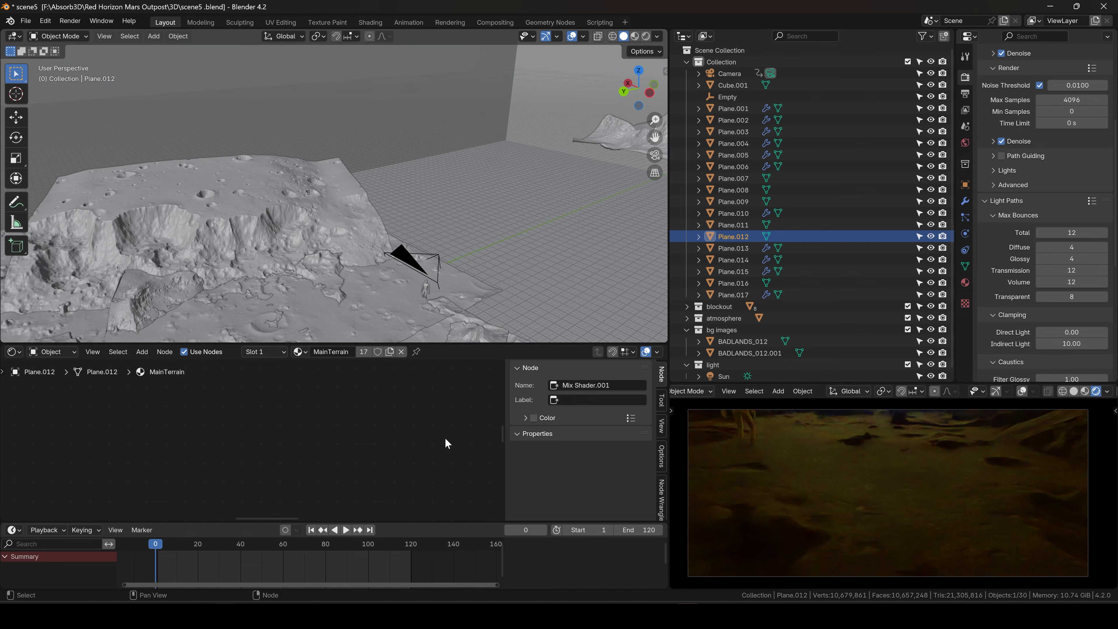
{"action": "middle_click_drag", "start_coordinate": [437, 274], "coordinate": [463, 216]}
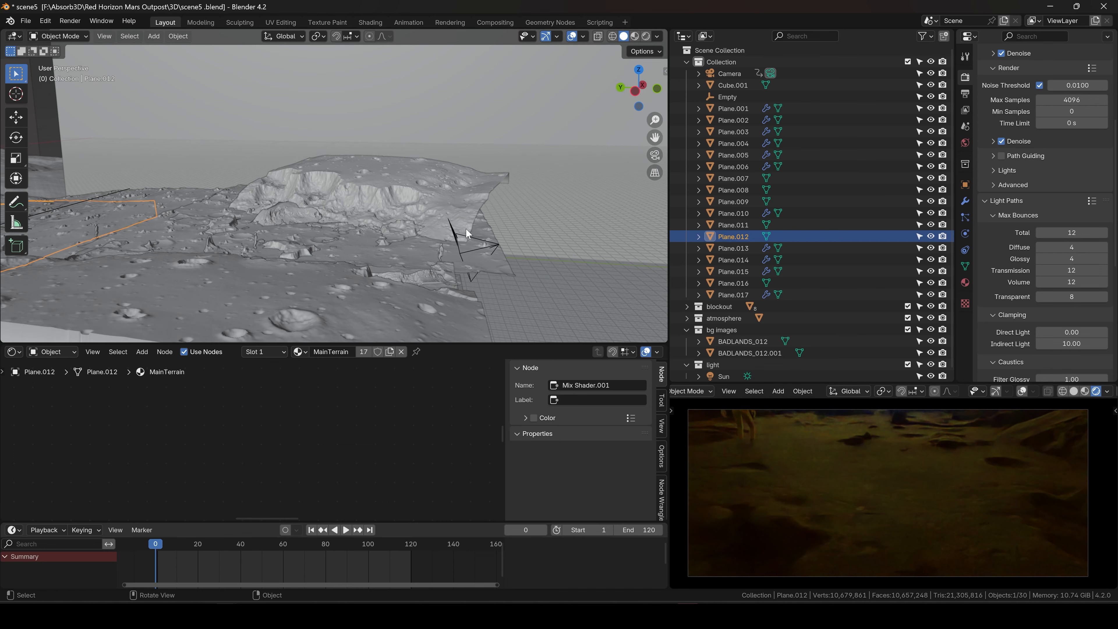
{"action": "middle_click_drag", "start_coordinate": [449, 212], "coordinate": [490, 204], "text": "shift"}
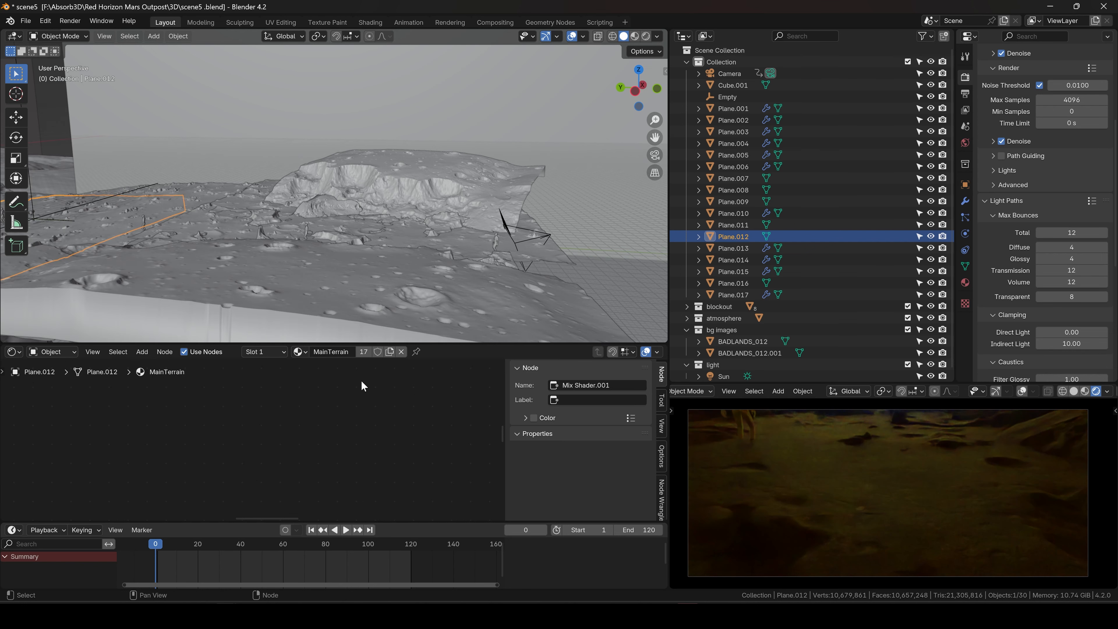
{"action": "middle_click_drag", "start_coordinate": [511, 269], "coordinate": [530, 246]}
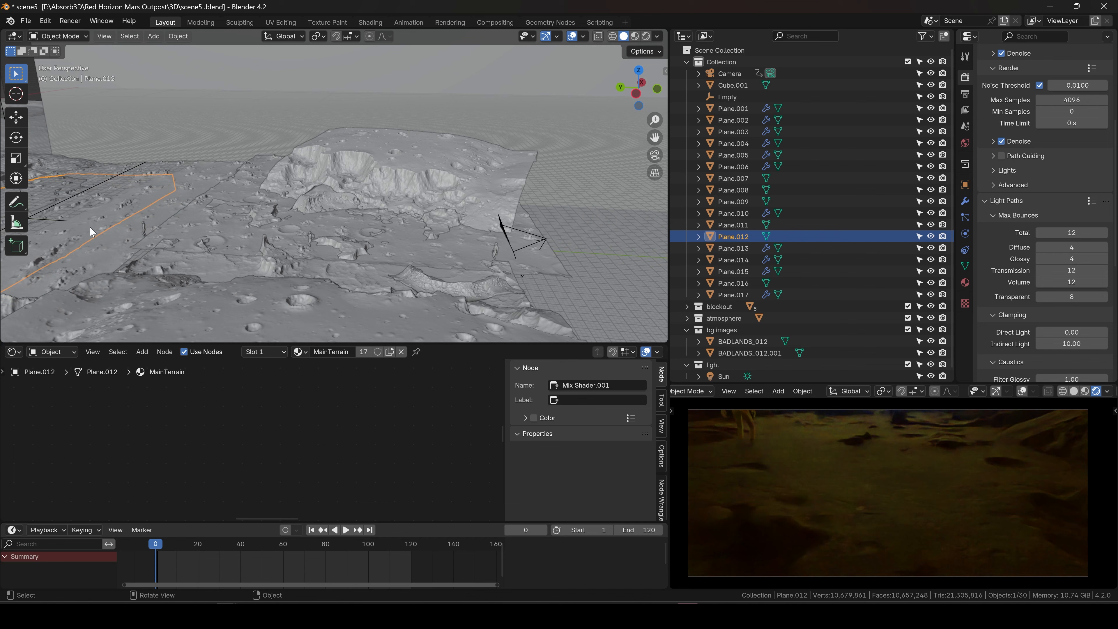
{"action": "middle_click_drag", "start_coordinate": [334, 247], "coordinate": [431, 253], "text": "shift"}
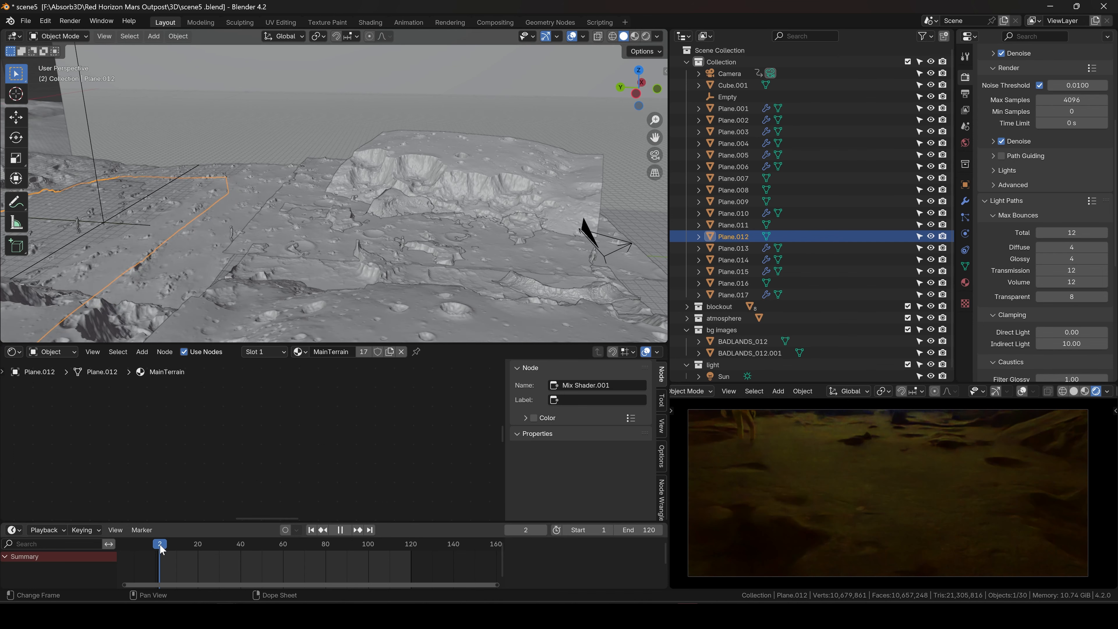
Review the camera move by scrubbing and playing the timeline, stopping at frame 88
{"action": "left_click_drag", "start_coordinate": [161, 548], "coordinate": [345, 546]}
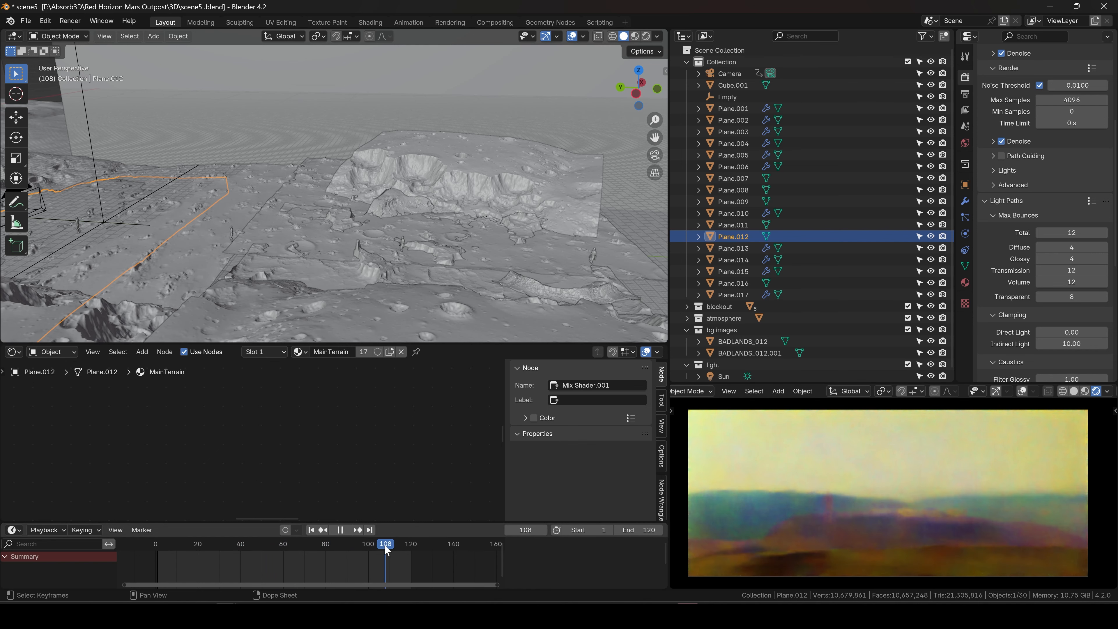
{"action": "key", "text": "space"}
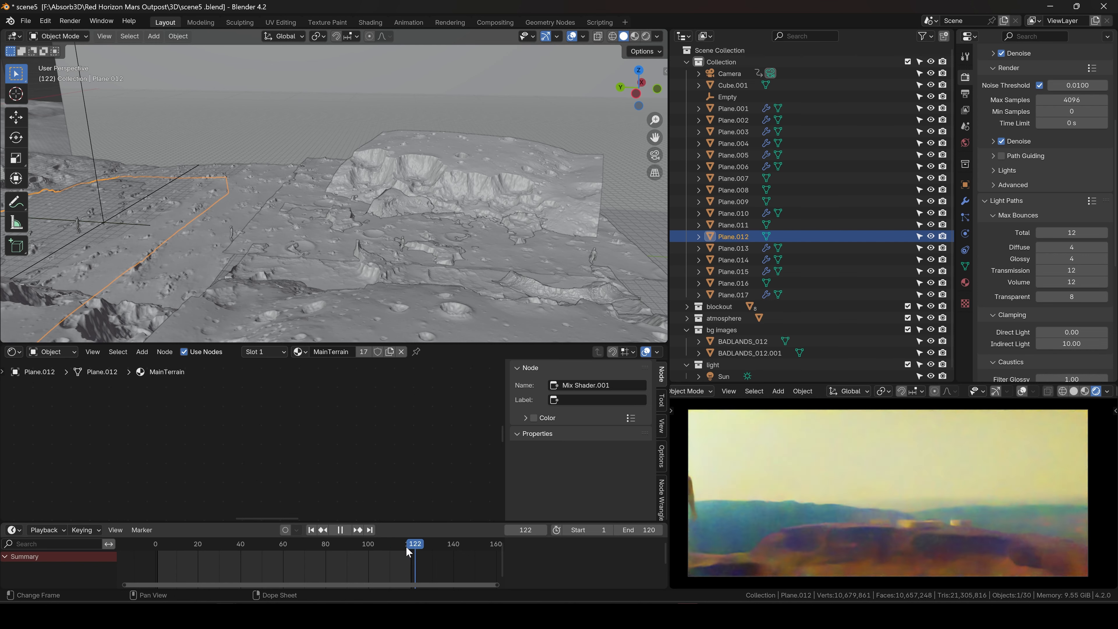
{"action": "left_click_drag", "start_coordinate": [406, 546], "coordinate": [166, 547]}
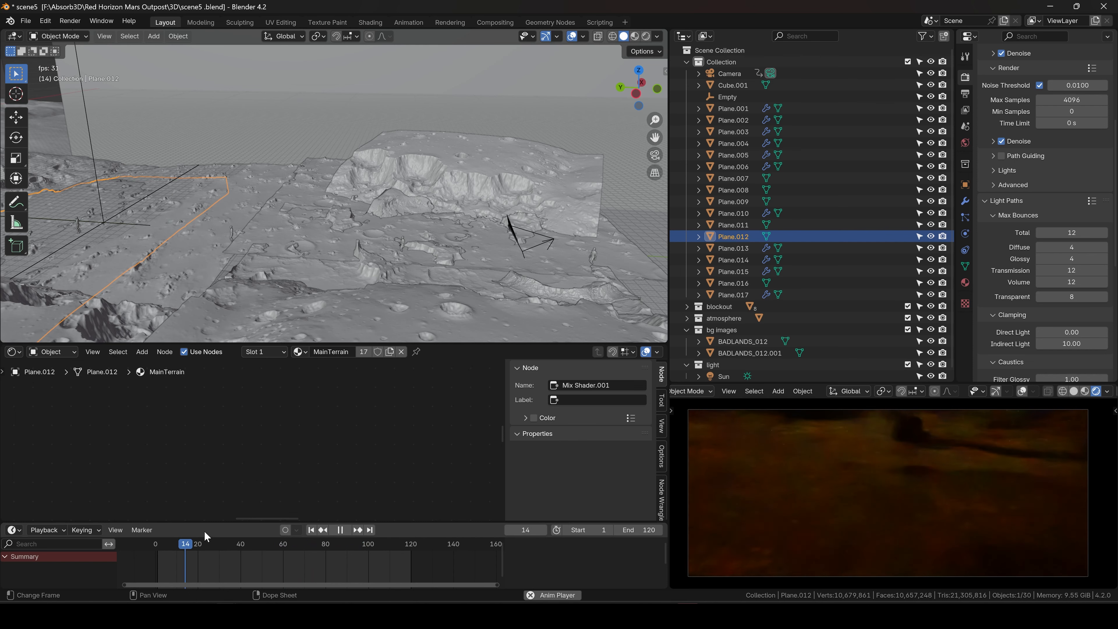
{"action": "key", "text": "space"}
{"action": "left_click_drag", "start_coordinate": [187, 546], "coordinate": [343, 547]}
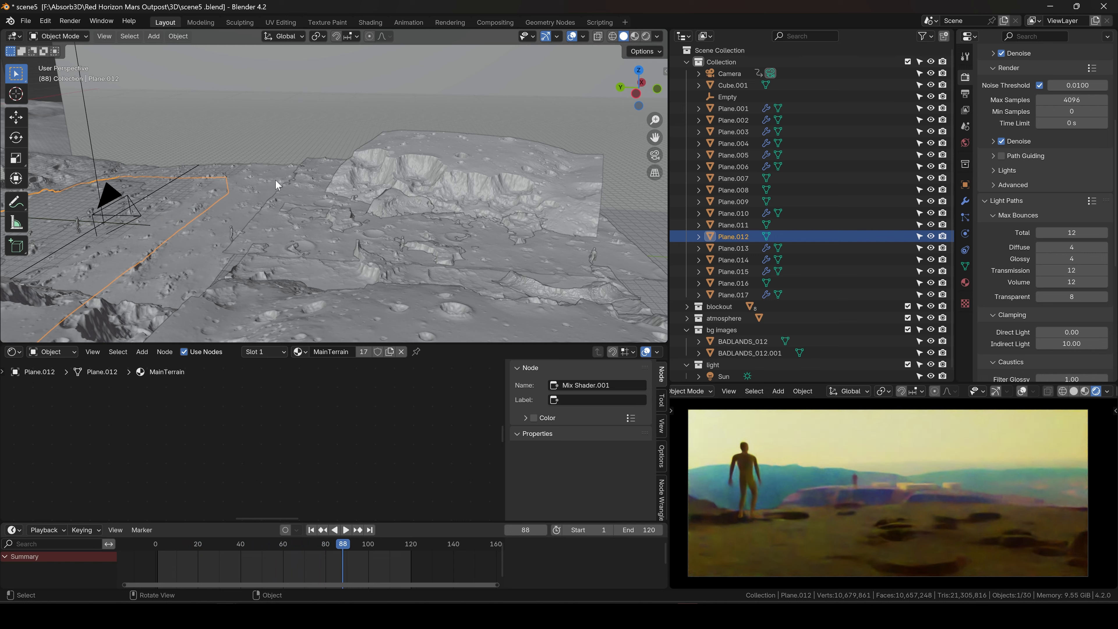
Select the Ch36 human figure and remove its Array modifier
{"action": "left_click", "coordinate": [404, 243]}
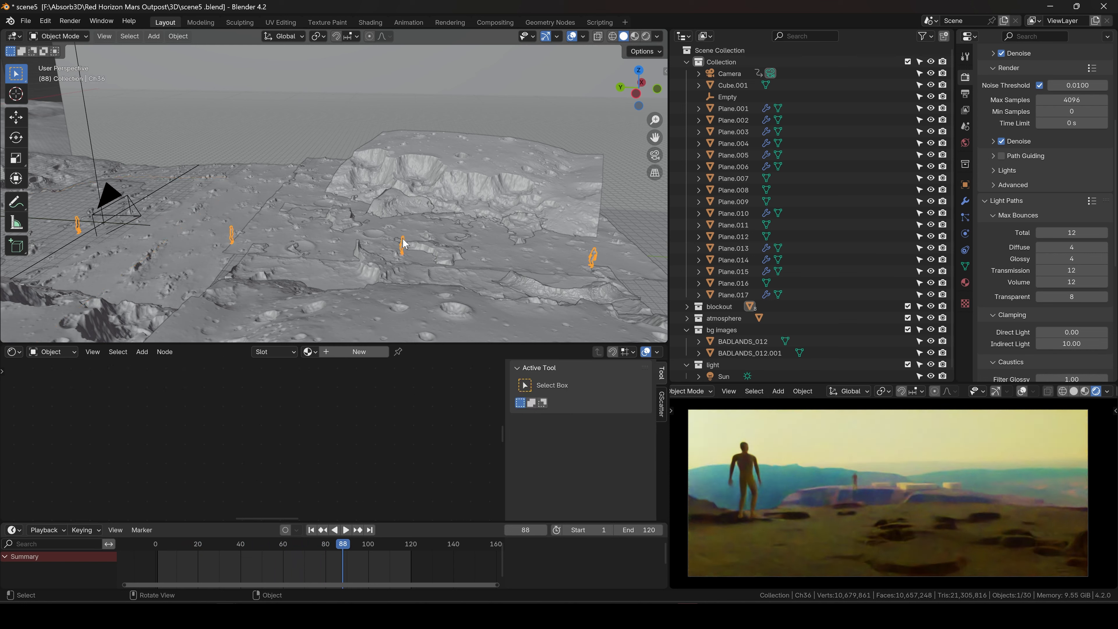
{"action": "left_click", "coordinate": [965, 201]}
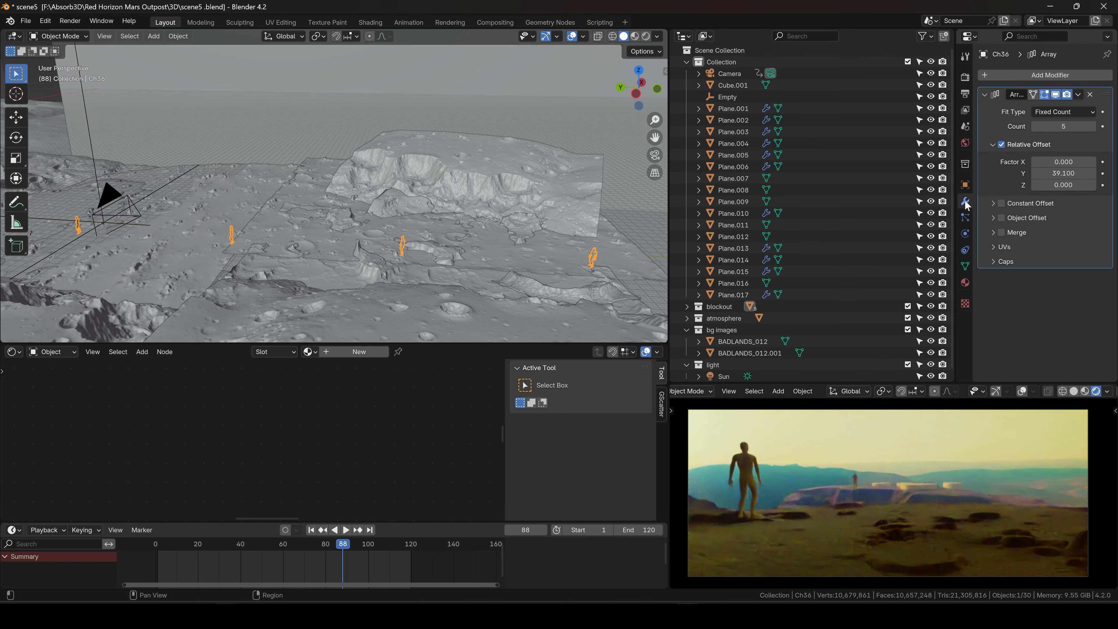
{"action": "left_click", "coordinate": [1090, 94]}
Move the single Ch36 figure along global Y toward the camera
{"action": "key", "text": "g"}
{"action": "key", "text": "y"}
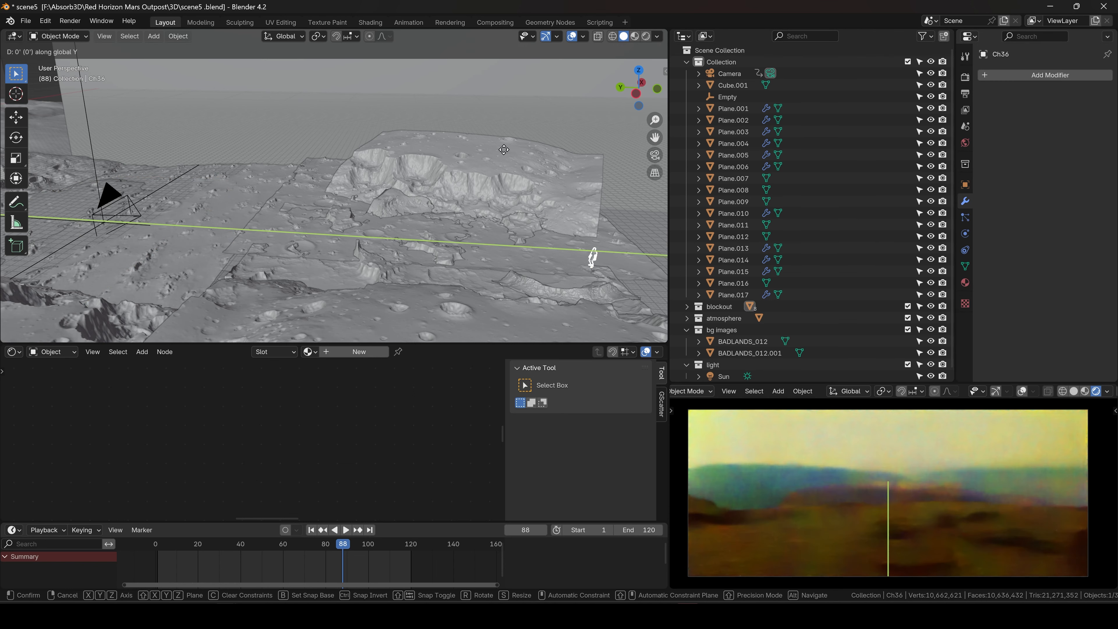
{"action": "left_click", "coordinate": [320, 135]}
{"action": "middle_click_drag", "start_coordinate": [177, 168], "coordinate": [370, 189], "text": "shift"}
{"action": "key", "text": "KP_Decimal"}
{"action": "scroll", "coordinate": [331, 207], "scroll_direction": "down", "scroll_amount": 7}
{"action": "middle_click_drag", "start_coordinate": [370, 189], "coordinate": [427, 204]}
{"action": "scroll", "coordinate": [431, 195], "scroll_direction": "down", "scroll_amount": 4}
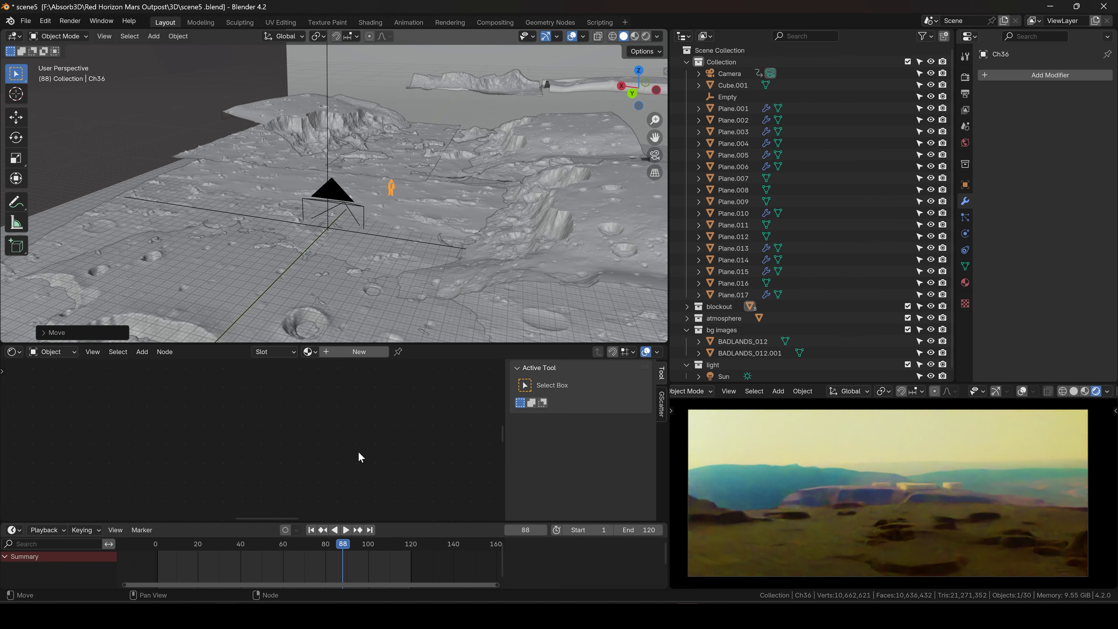
Scrub and play the animation to frame 67 and shift the figure along global Y at that frame
{"action": "left_click_drag", "start_coordinate": [343, 548], "coordinate": [285, 533]}
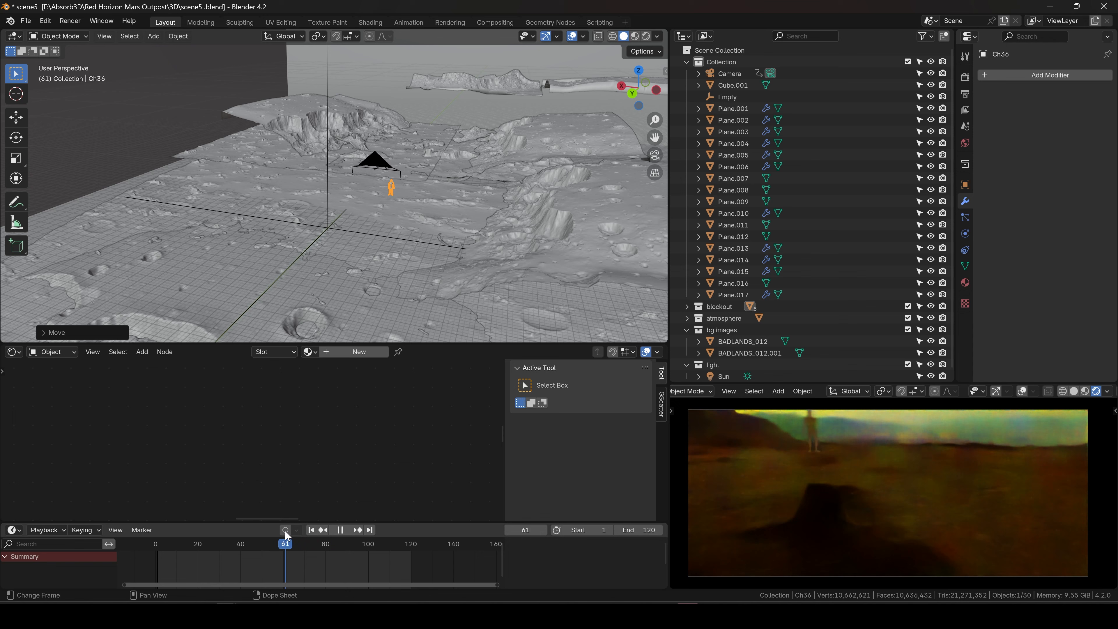
{"action": "key", "text": "space"}
{"action": "key", "text": "space"}
{"action": "middle_click_drag", "start_coordinate": [442, 222], "coordinate": [307, 205]}
{"action": "key", "text": "g"}
{"action": "key", "text": "y"}
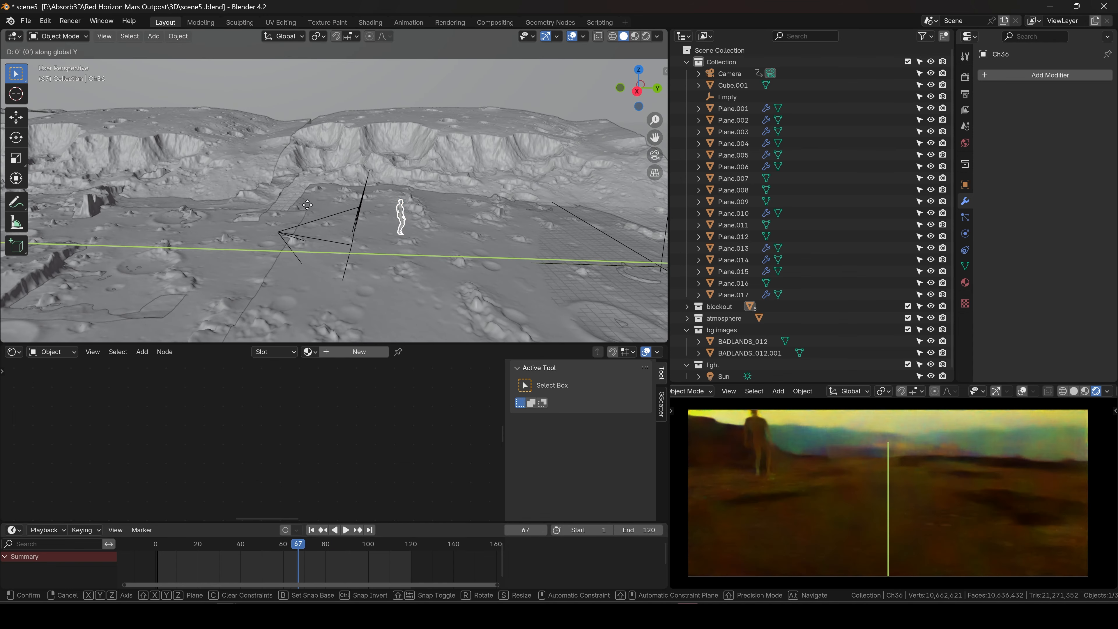
{"action": "left_click", "coordinate": [622, 196]}
{"action": "middle_click_drag", "start_coordinate": [622, 196], "coordinate": [410, 206]}
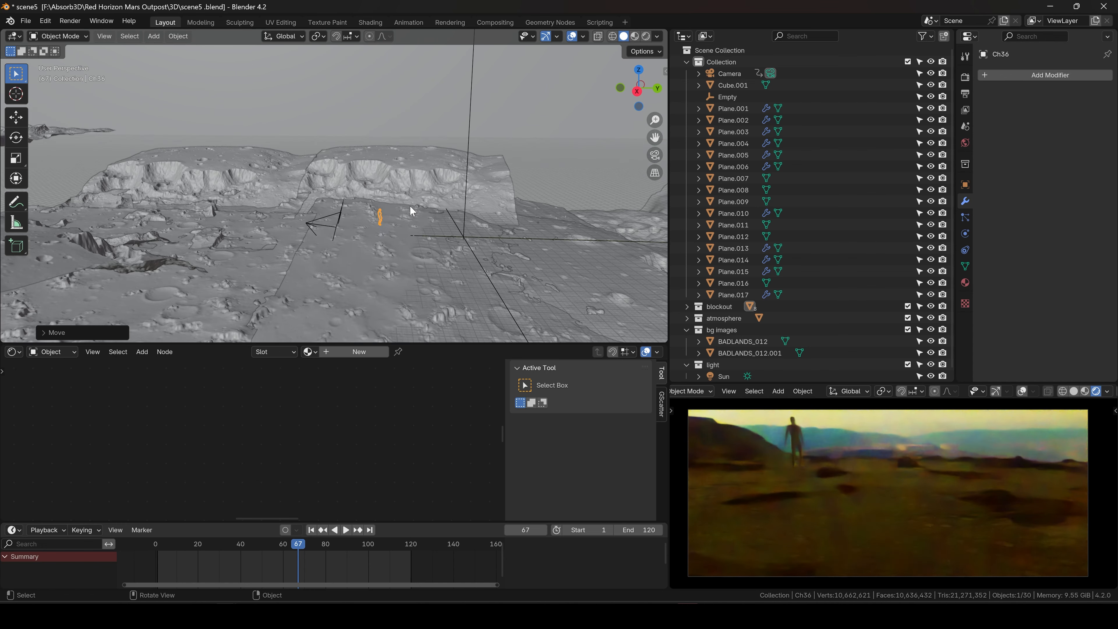
Recenter the Ch36 figure's origin on its own body
{"action": "right_click", "coordinate": [410, 205]}
{"action": "mouse_move", "coordinate": [413, 208]}
{"action": "left_click", "coordinate": [481, 218]}
Move the figure farther from the camera along global Y and fine-tune its position freely in the view
{"action": "key", "text": "g"}
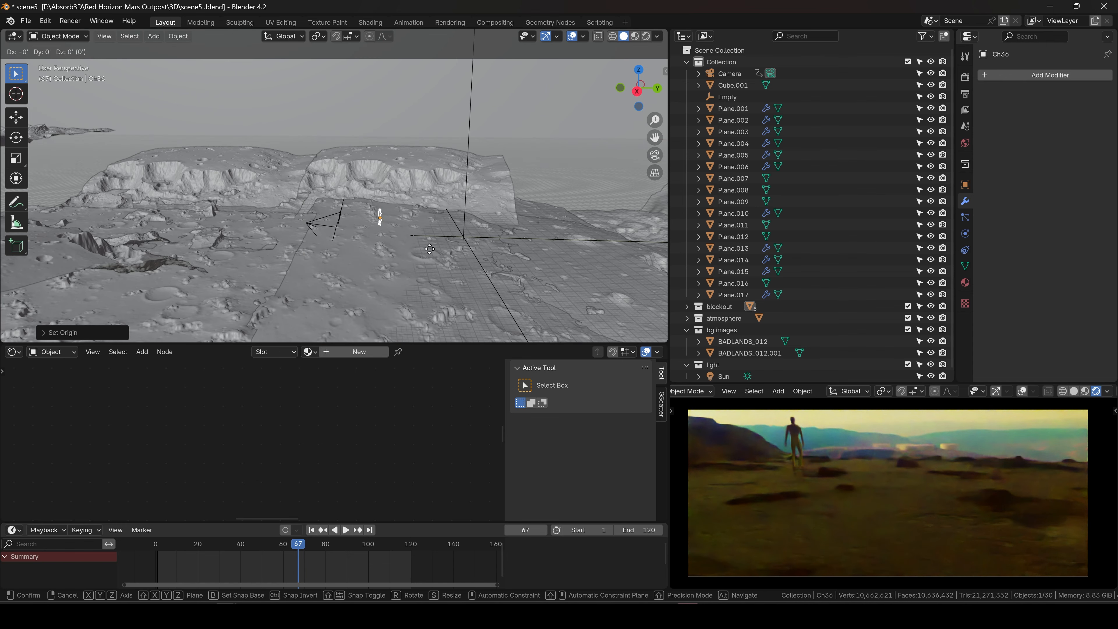
{"action": "key", "text": "y"}
{"action": "left_click", "coordinate": [482, 244]}
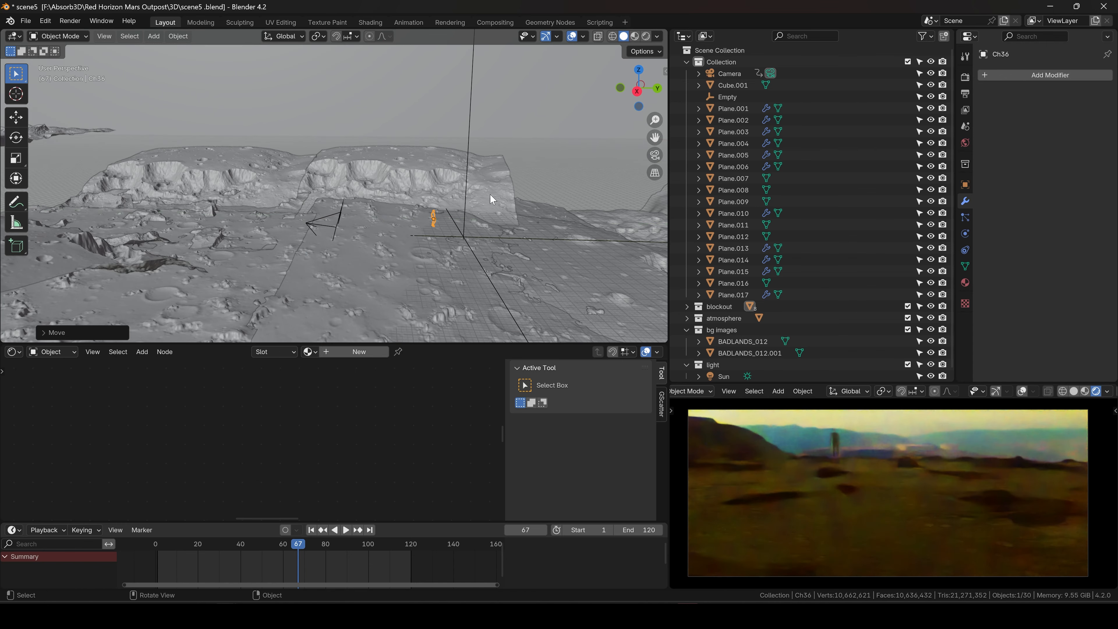
{"action": "scroll", "coordinate": [490, 194], "scroll_direction": "up", "scroll_amount": 4}
{"action": "key", "text": "g"}
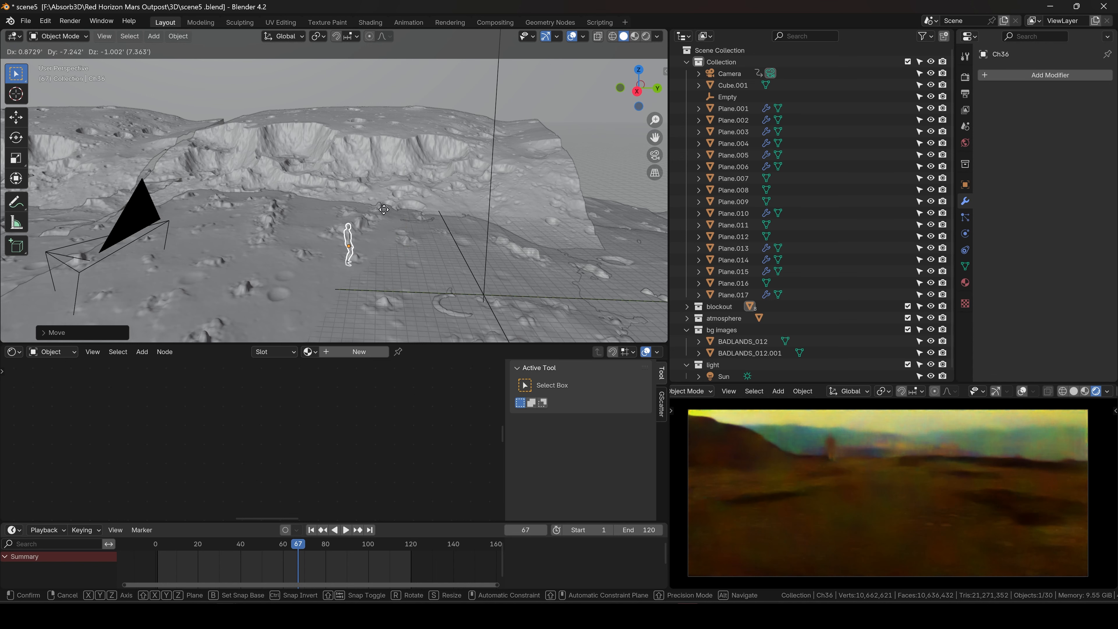
{"action": "left_click", "coordinate": [368, 208]}
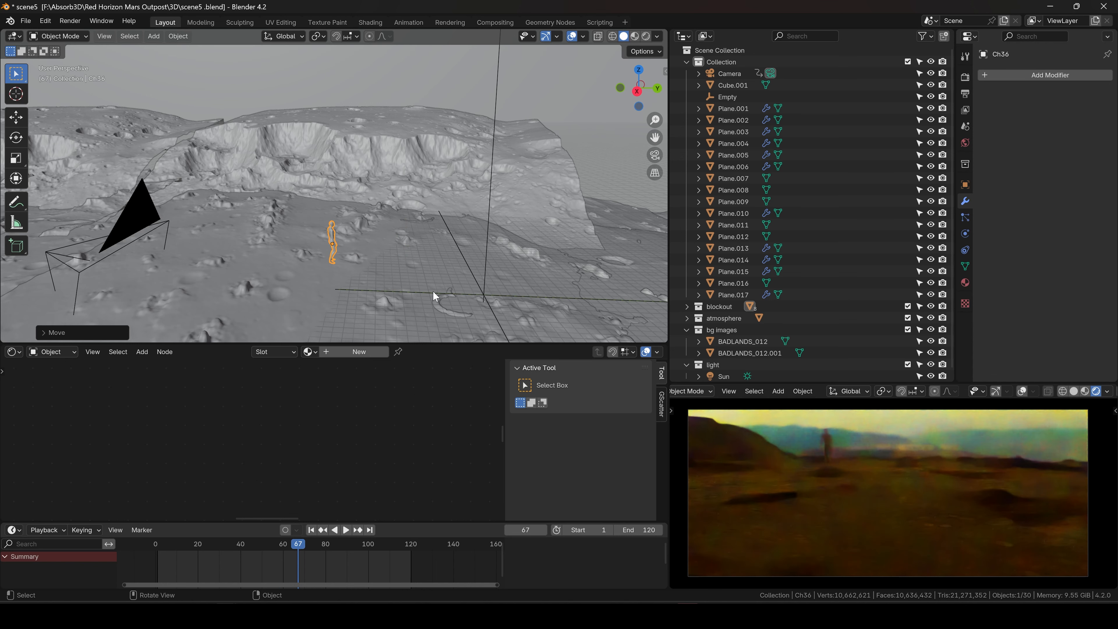
Advance the animation to frame 82, frame the figure up close and raise it slightly above the terrain
{"action": "key", "text": "space"}
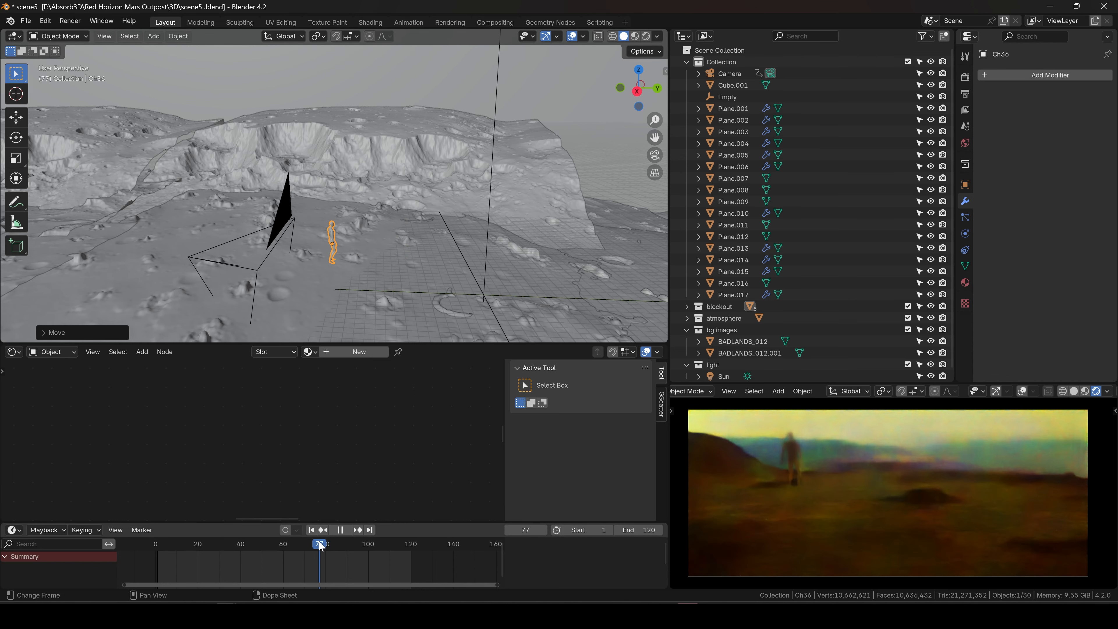
{"action": "middle_click_drag", "start_coordinate": [318, 260], "coordinate": [334, 237]}
{"action": "scroll", "coordinate": [341, 224], "scroll_direction": "up", "scroll_amount": 3}
{"action": "scroll", "coordinate": [333, 238], "scroll_direction": "up", "scroll_amount": 1}
{"action": "key", "text": "KP_Decimal"}
{"action": "key", "text": "g"}
{"action": "key", "text": "z"}
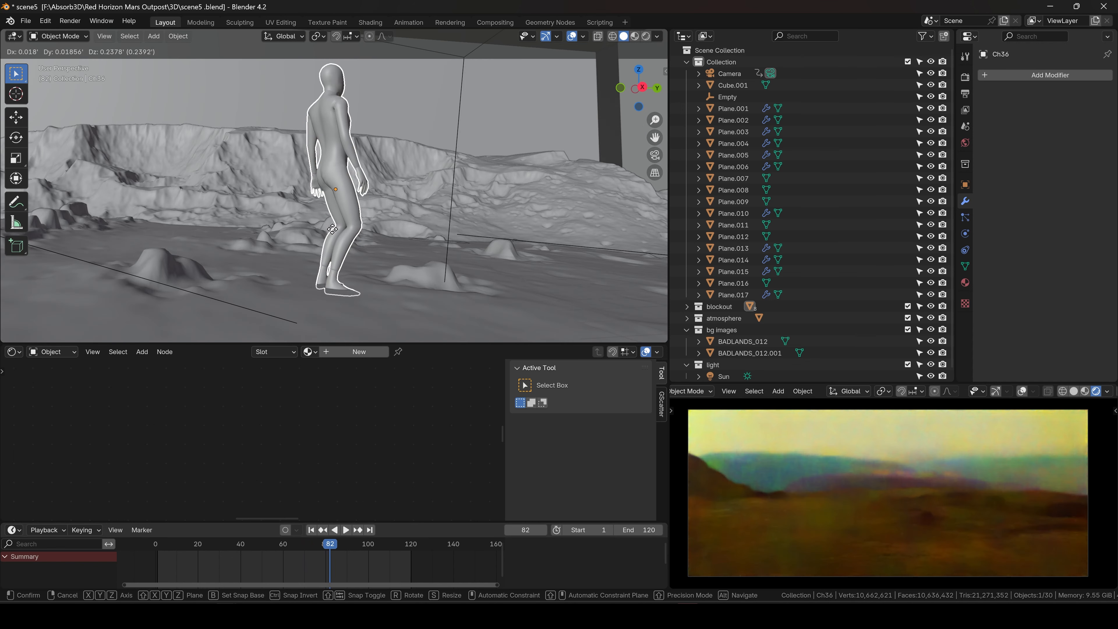
{"action": "left_click", "coordinate": [333, 222]}
Review the animation up to frame 99 and move the figure horizontally toward the camera with global Z locked
{"action": "left_click_drag", "start_coordinate": [317, 546], "coordinate": [275, 542]}
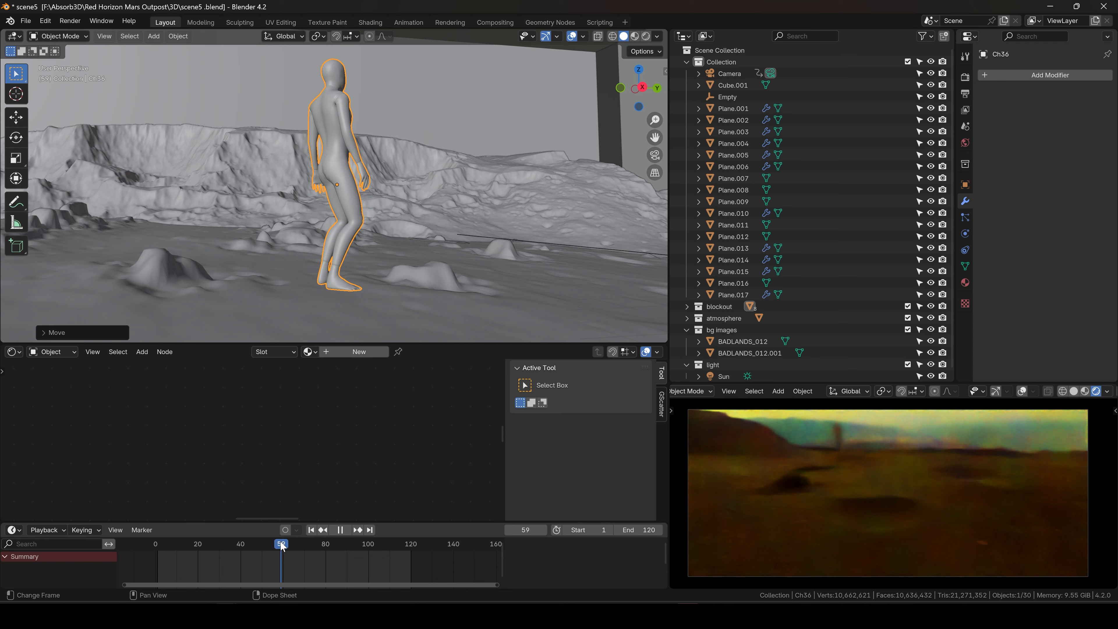
{"action": "key", "text": "space"}
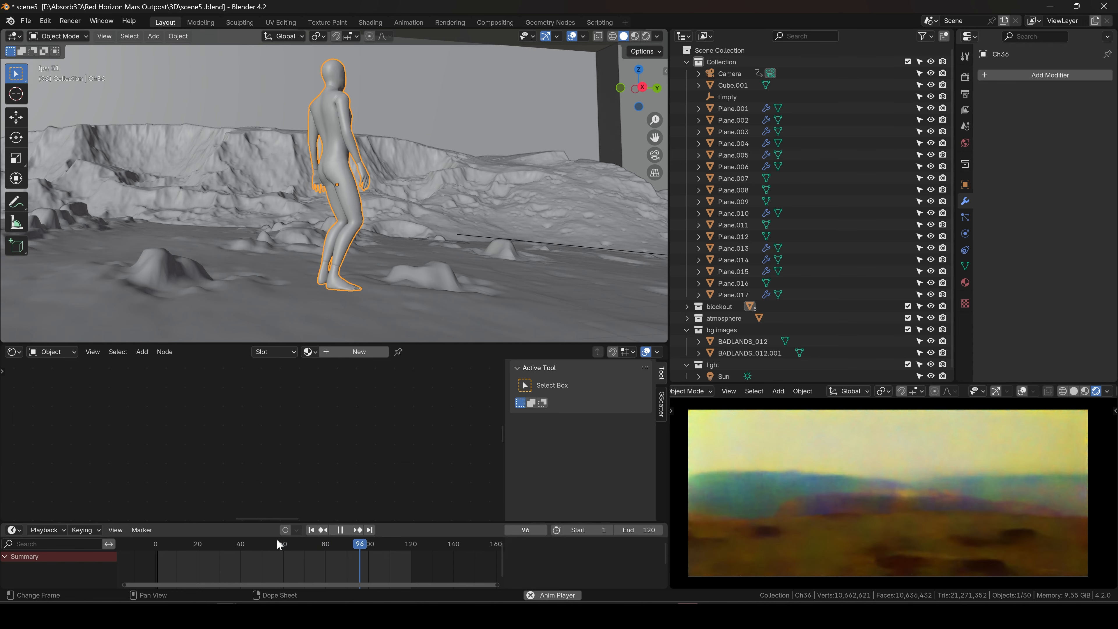
{"action": "key", "text": "space"}
{"action": "scroll", "coordinate": [385, 254], "scroll_direction": "down", "scroll_amount": 12}
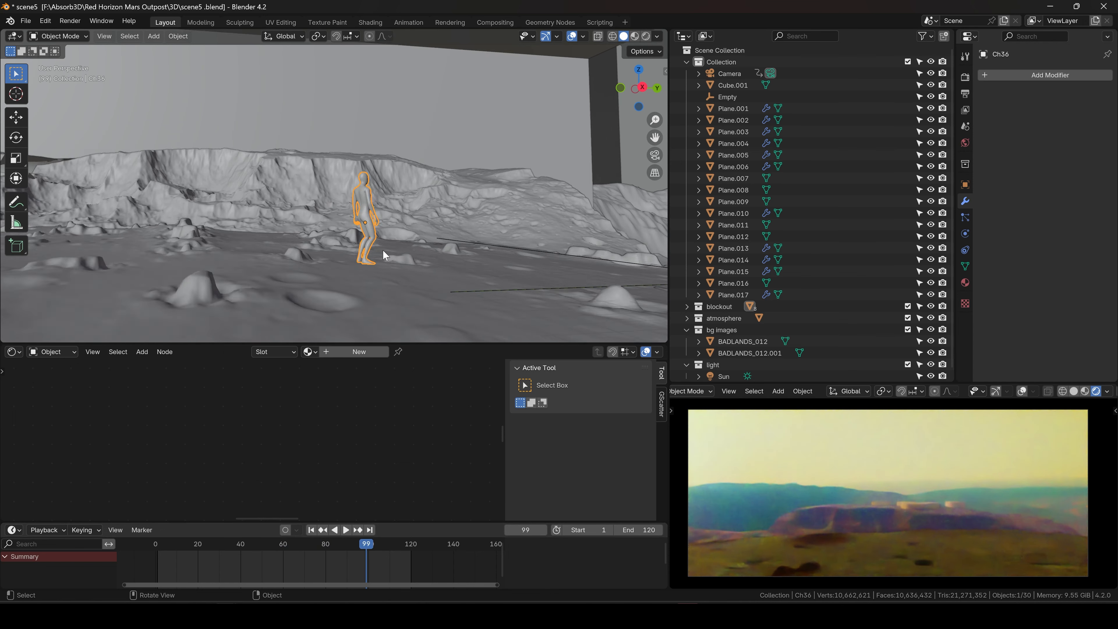
{"action": "middle_click_drag", "start_coordinate": [401, 216], "coordinate": [404, 248]}
{"action": "key", "text": "g"}
{"action": "key", "text": "shift+z"}
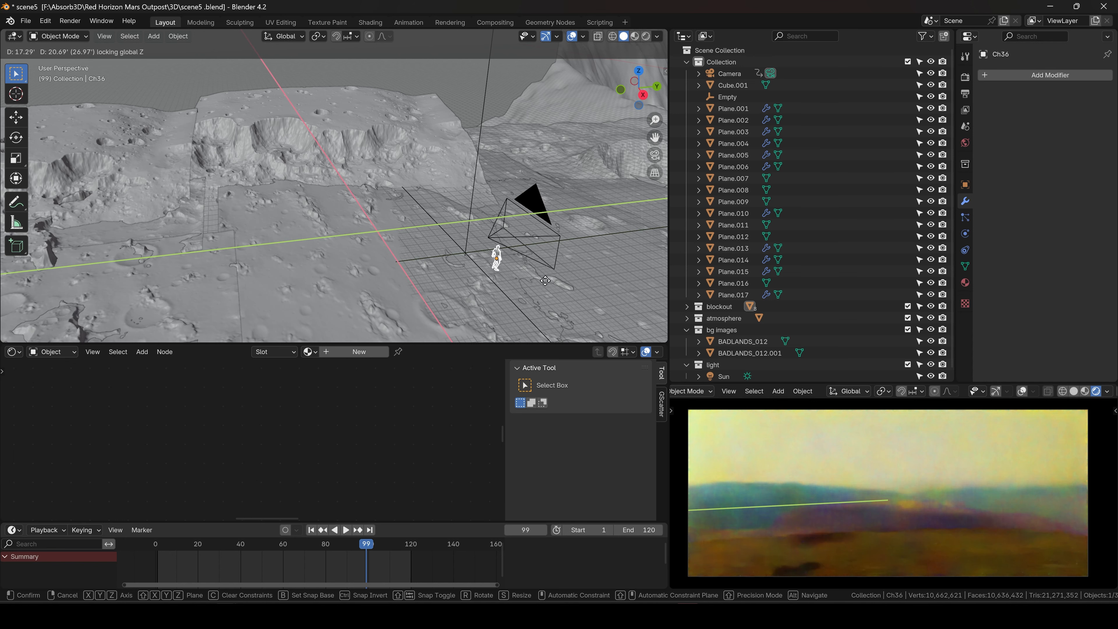
{"action": "left_click", "coordinate": [511, 294]}
Set the timeline to frame 89 and freely reposition the figure on the ground ahead of the camera
{"action": "mouse_move", "coordinate": [365, 557]}
{"action": "left_mouse_down"}
{"action": "mouse_move", "coordinate": [337, 548]}
{"action": "mouse_move", "coordinate": [347, 547]}
{"action": "left_mouse_up"}
{"action": "middle_click_drag", "start_coordinate": [463, 276], "coordinate": [301, 180]}
{"action": "key", "text": "g"}
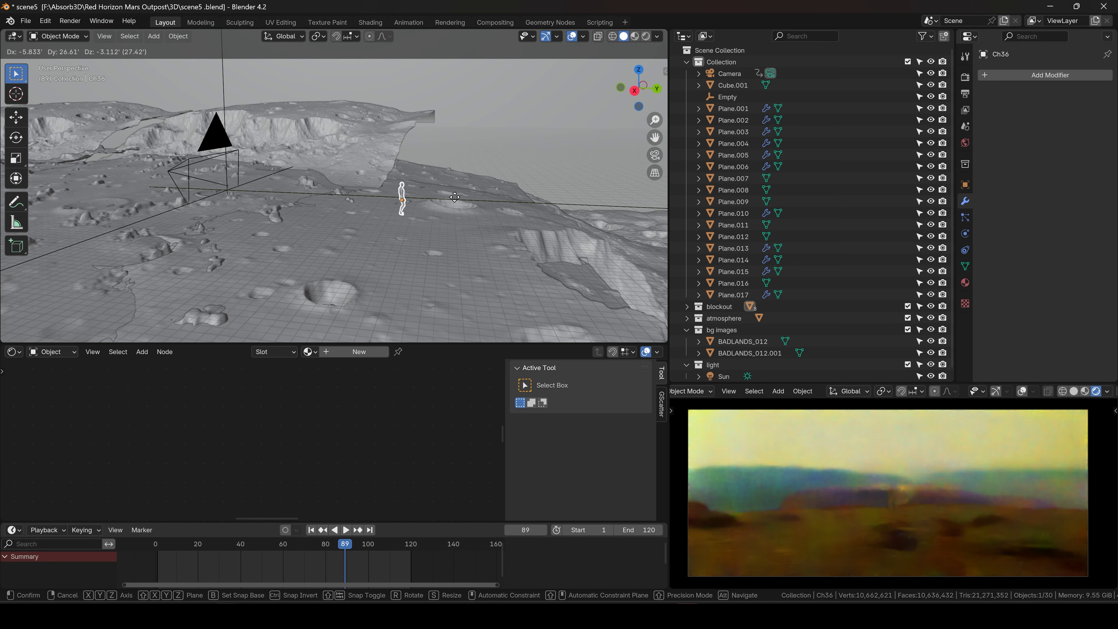
{"action": "left_click", "coordinate": [402, 198]}
Scrub to frame 106 and move the figure about -6 ft along global X
{"action": "middle_click_drag", "start_coordinate": [403, 198], "coordinate": [312, 219]}
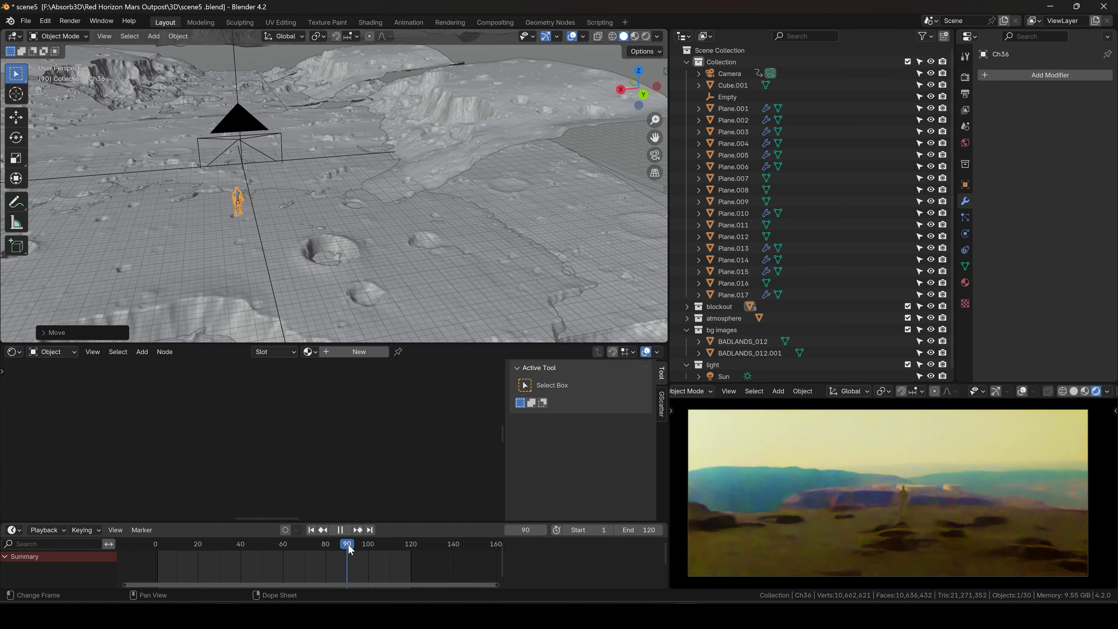
{"action": "left_click_drag", "start_coordinate": [348, 546], "coordinate": [381, 543]}
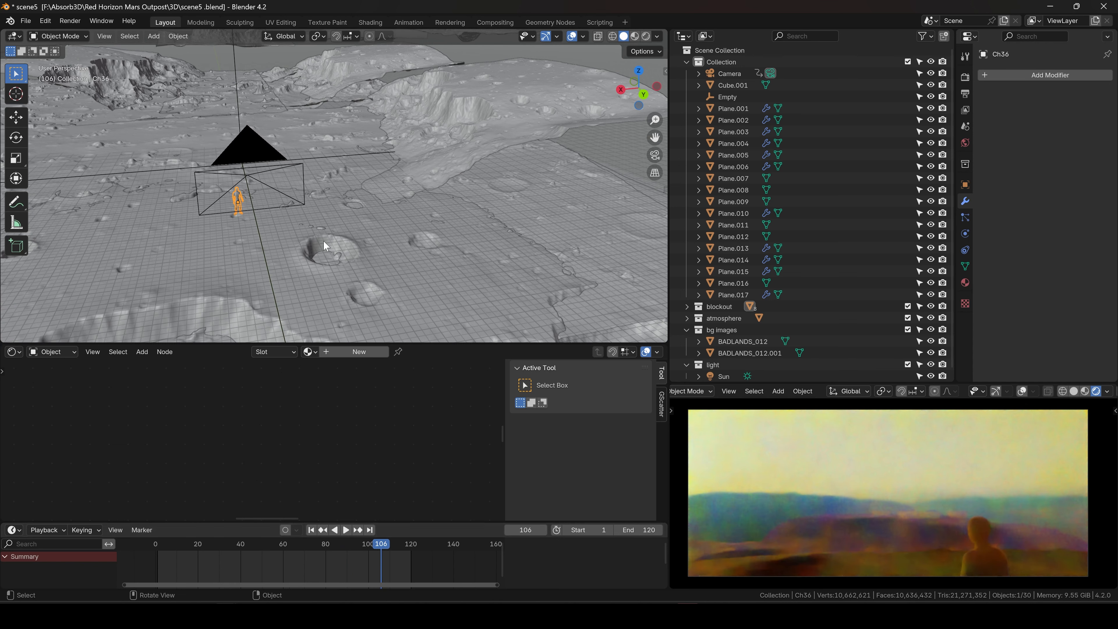
{"action": "key", "text": "g"}
{"action": "key", "text": "x"}
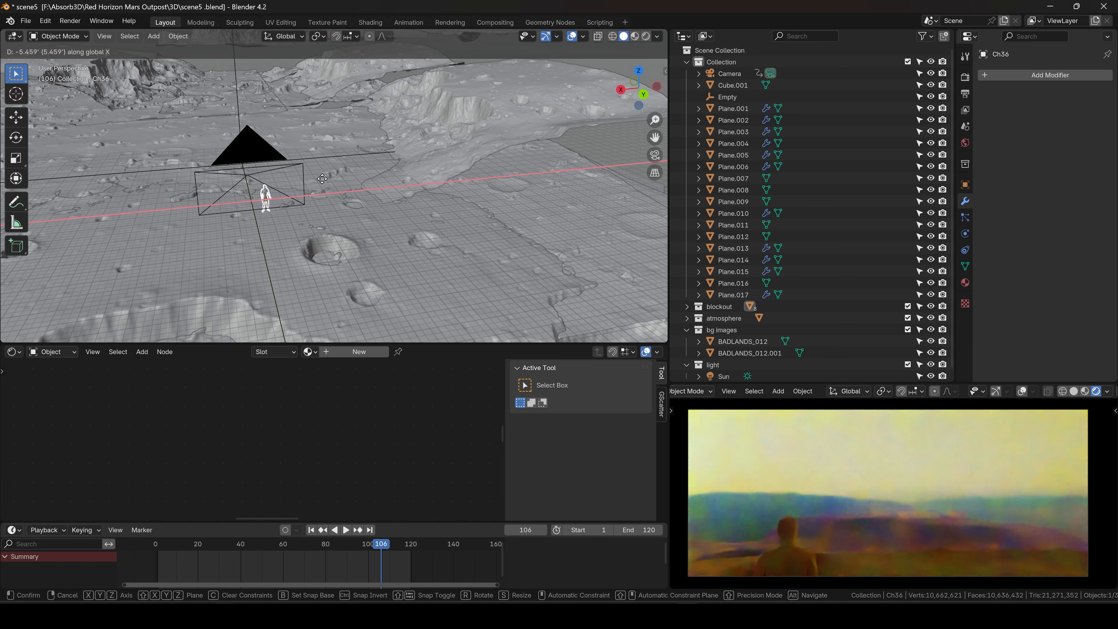
{"action": "left_click", "coordinate": [324, 179]}
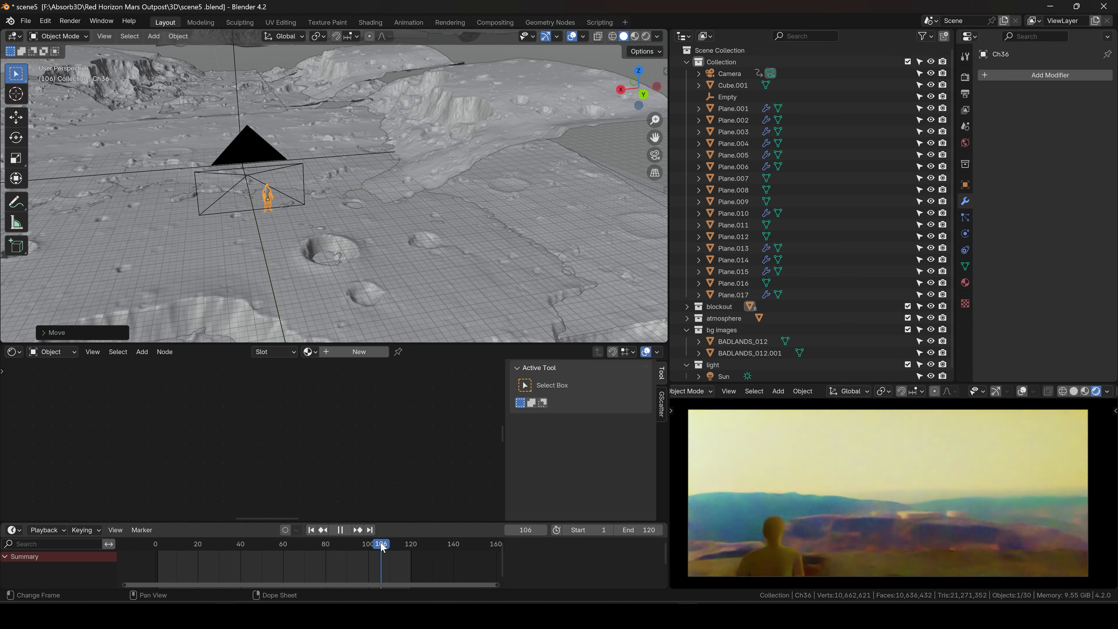
Review the shot, stop at frame 84 and move the figure closer to the camera with global Z locked
{"action": "left_click_drag", "start_coordinate": [385, 542], "coordinate": [306, 527]}
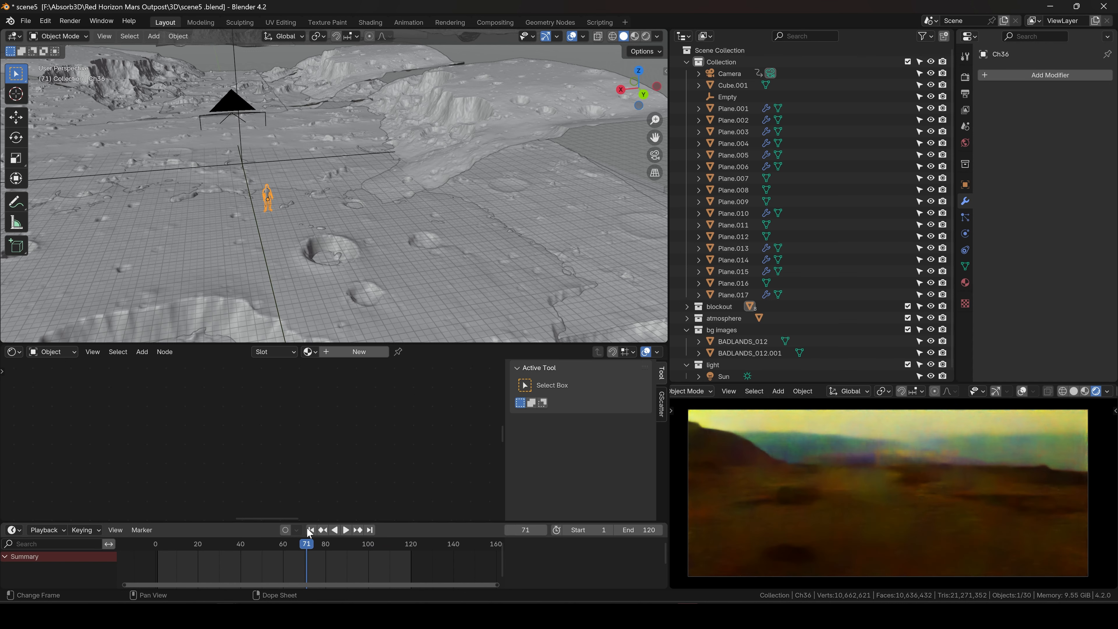
{"action": "key", "text": "space"}
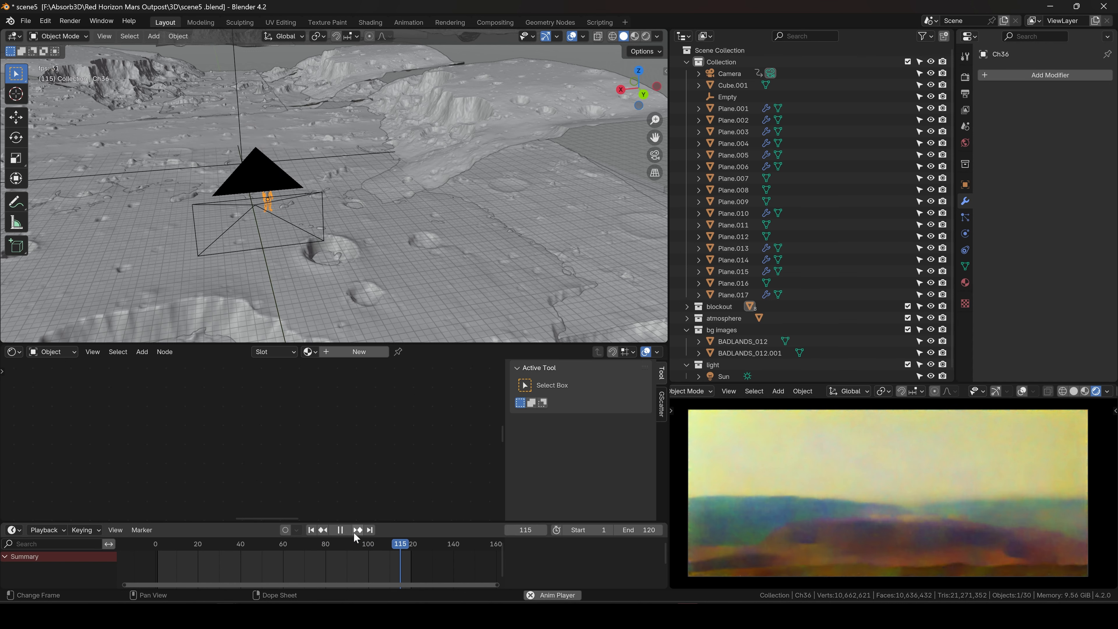
{"action": "key", "text": "space"}
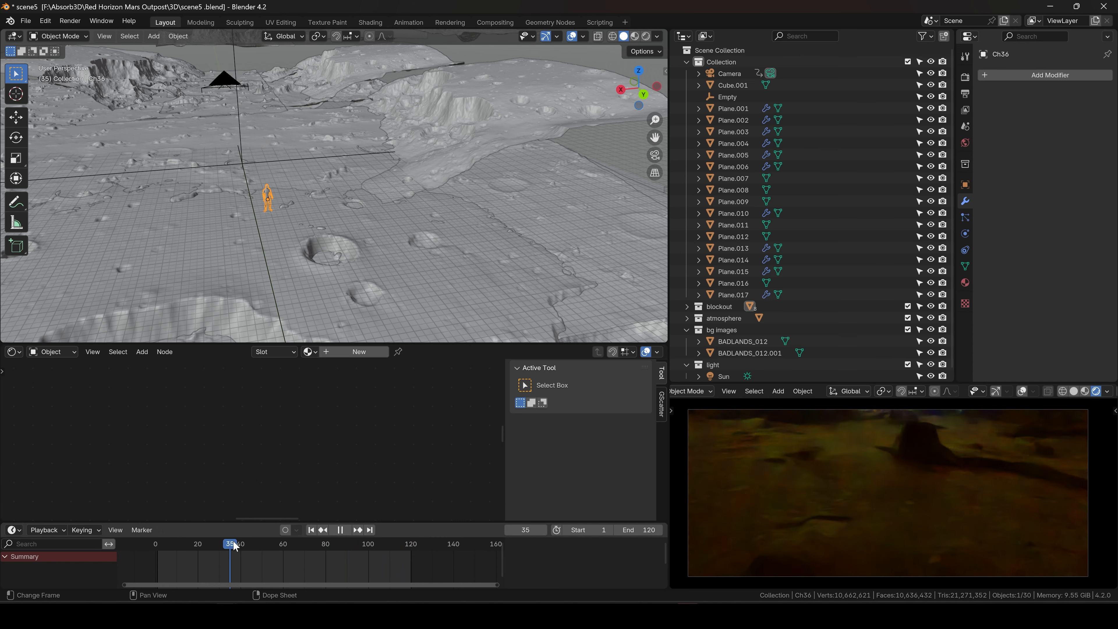
{"action": "left_click_drag", "start_coordinate": [235, 546], "coordinate": [346, 548]}
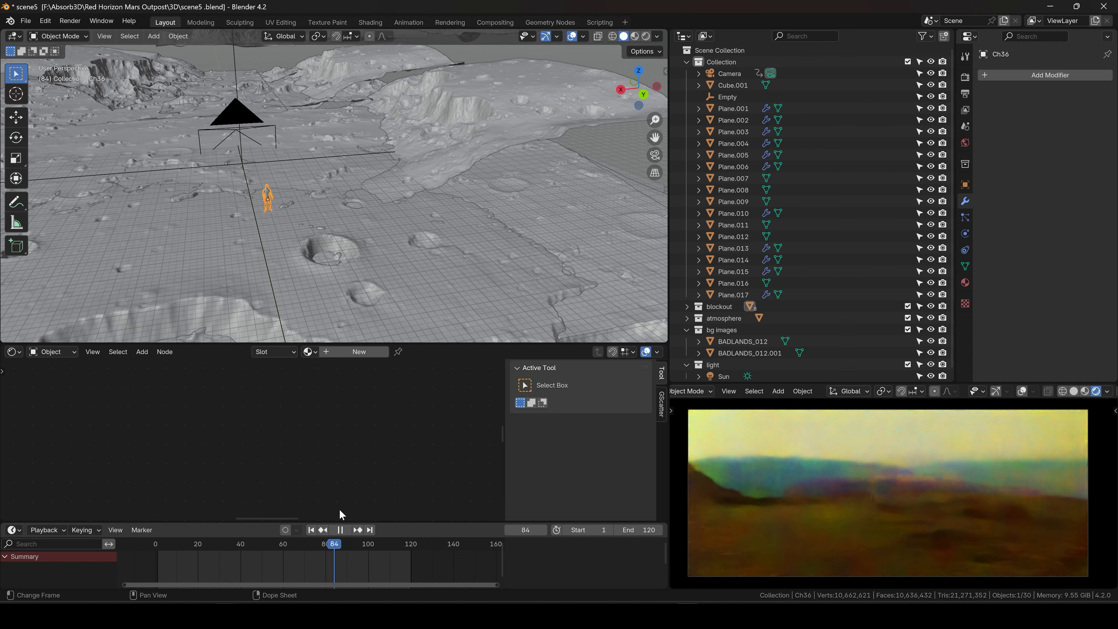
{"action": "key", "text": "space"}
{"action": "middle_click_drag", "start_coordinate": [282, 238], "coordinate": [268, 207]}
{"action": "key", "text": "g"}
{"action": "key", "text": "shift+z"}
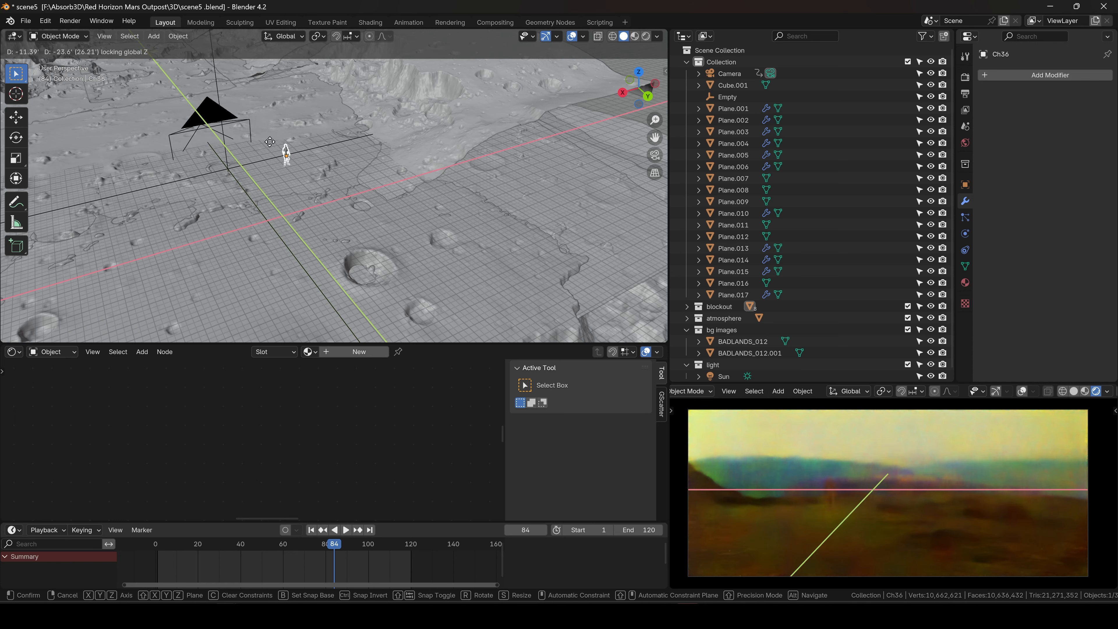
{"action": "left_click", "coordinate": [242, 150]}
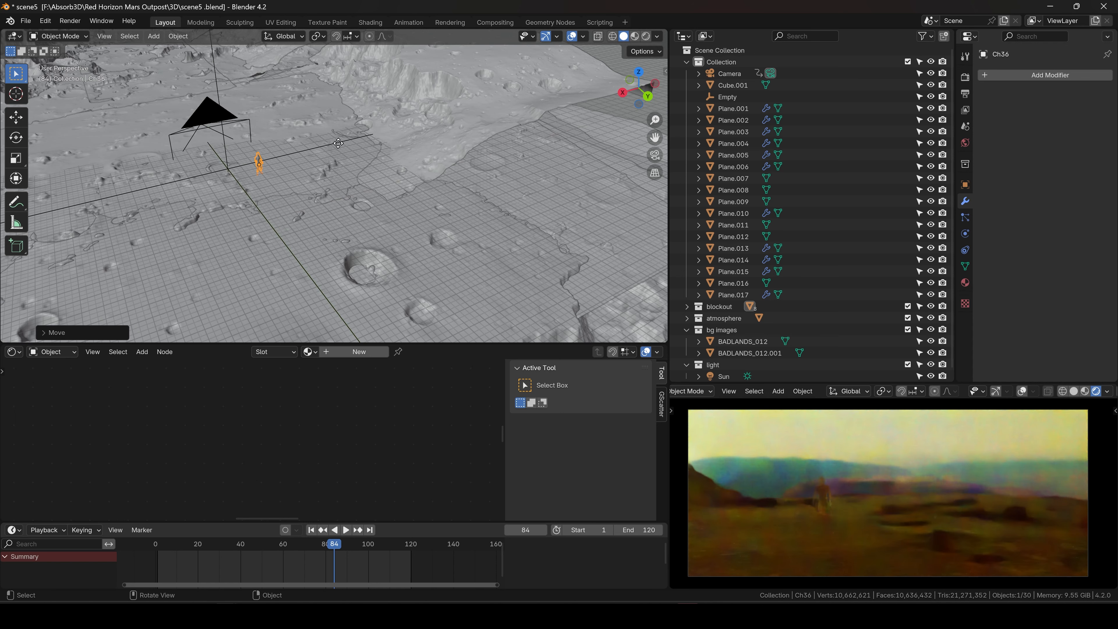
{"action": "key", "text": "g"}
{"action": "key", "text": "shift+z"}
{"action": "left_click", "coordinate": [321, 121]}
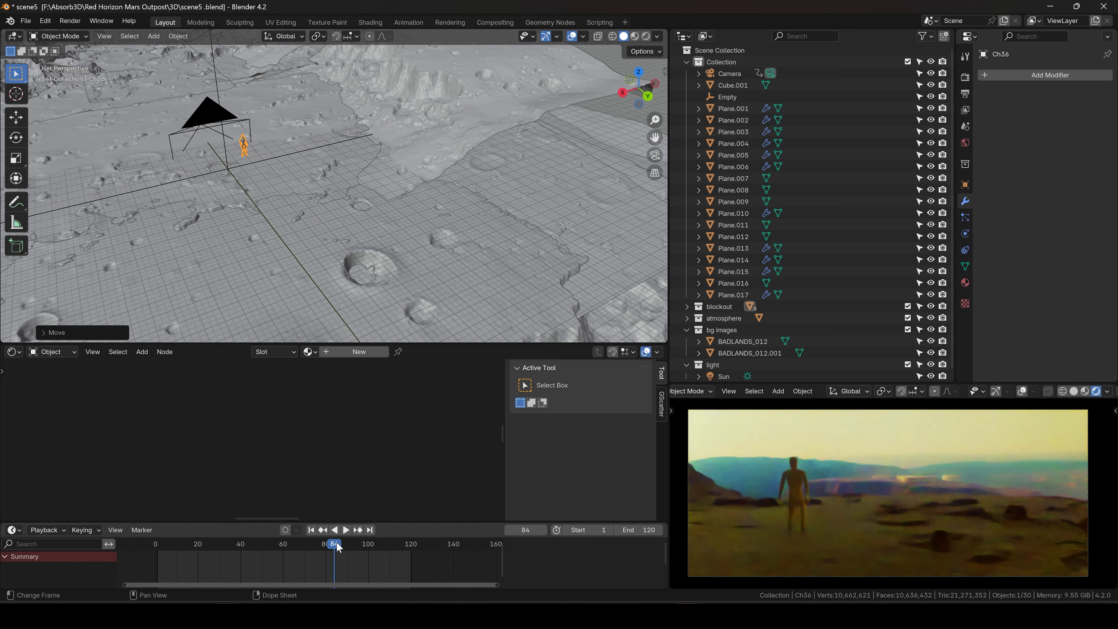
Advance to frame 88 and move the figure farther ahead of the camera with global Z locked
{"action": "key", "text": "space"}
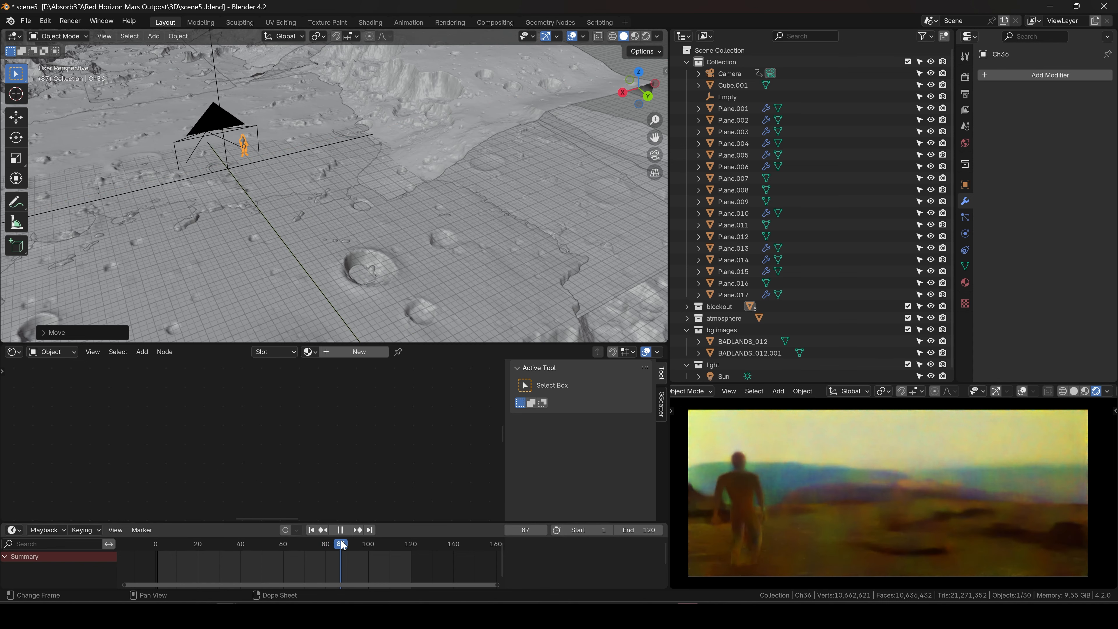
{"action": "key", "text": "space"}
{"action": "key", "text": "g"}
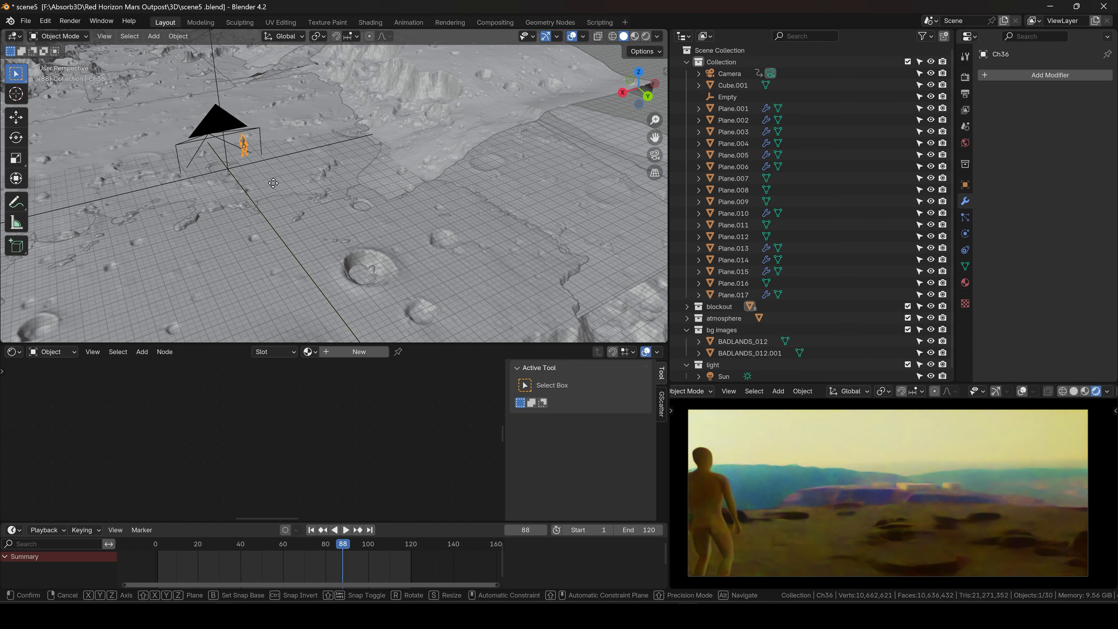
{"action": "key", "text": "shift+z"}
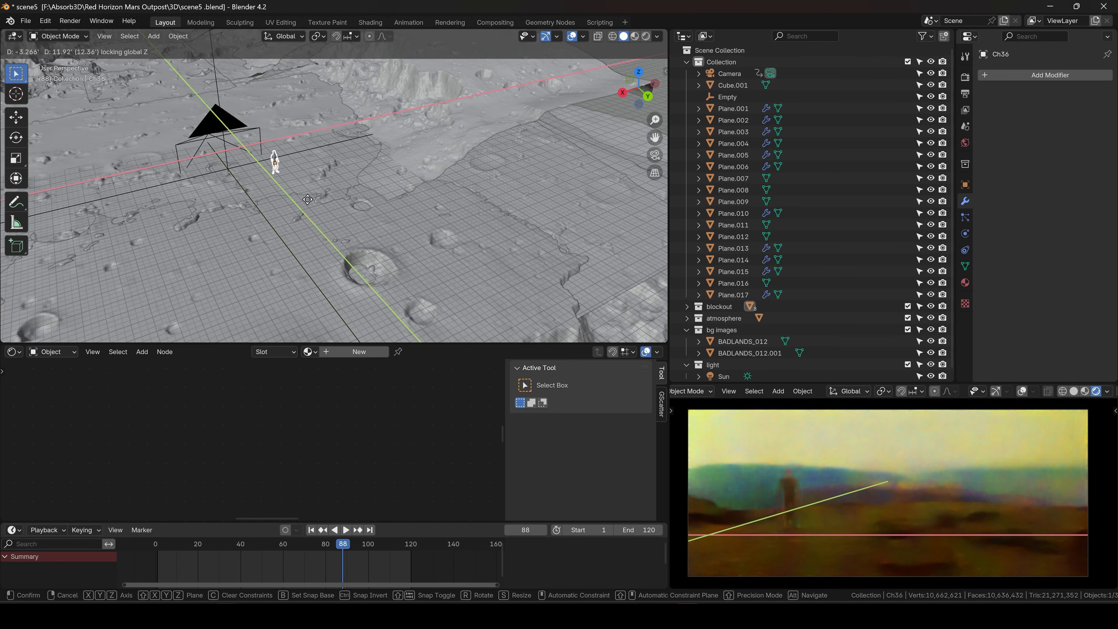
{"action": "left_click", "coordinate": [308, 200]}
Frame the figure up close, fine-tune its position on the terrain with small free and Z-locked moves, and play the animation
{"action": "key", "text": "KP_Decimal"}
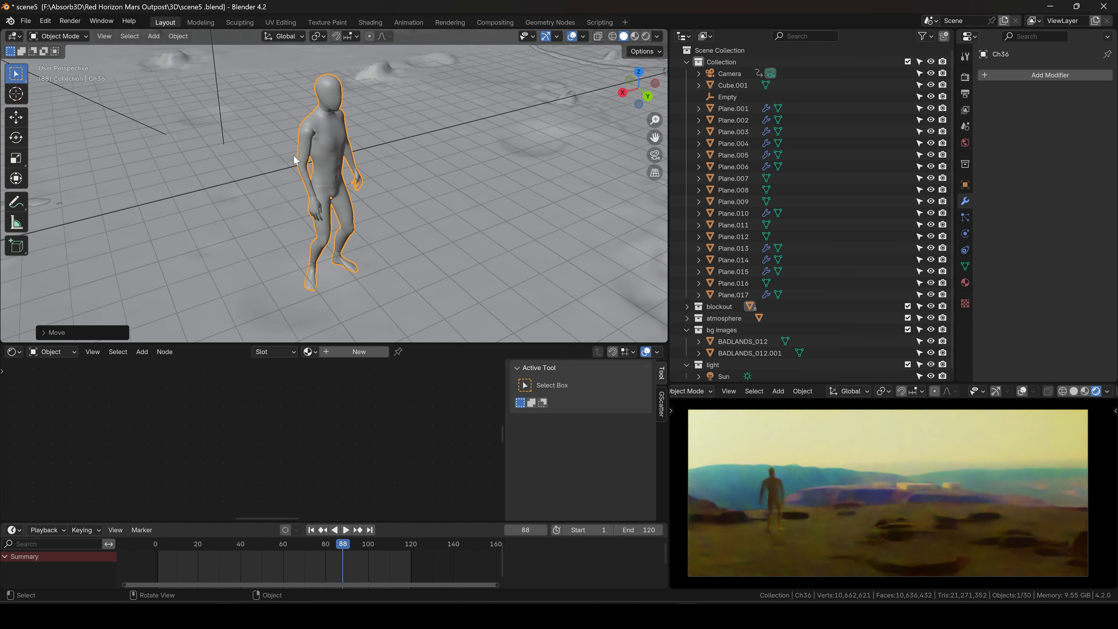
{"action": "middle_click_drag", "start_coordinate": [296, 160], "coordinate": [537, 181]}
{"action": "key", "text": "g"}
{"action": "left_click", "coordinate": [432, 137]}
{"action": "key", "text": "g"}
{"action": "key", "text": "shift+z"}
{"action": "left_click", "coordinate": [594, 163]}
{"action": "key", "text": "g"}
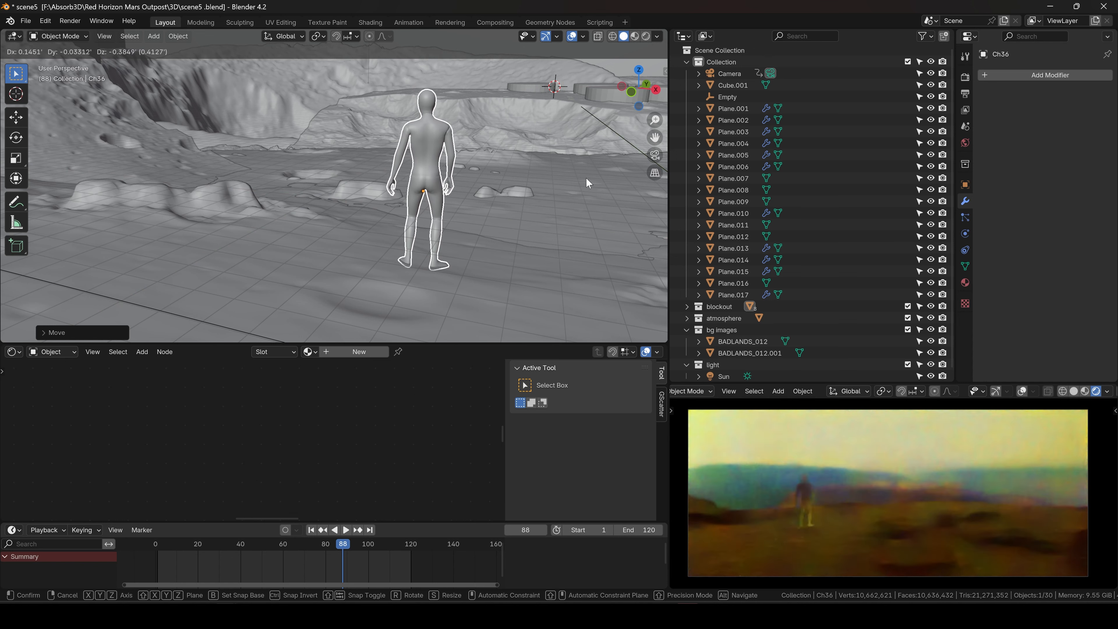
{"action": "left_click", "coordinate": [586, 178]}
{"action": "left_click", "coordinate": [346, 530]}
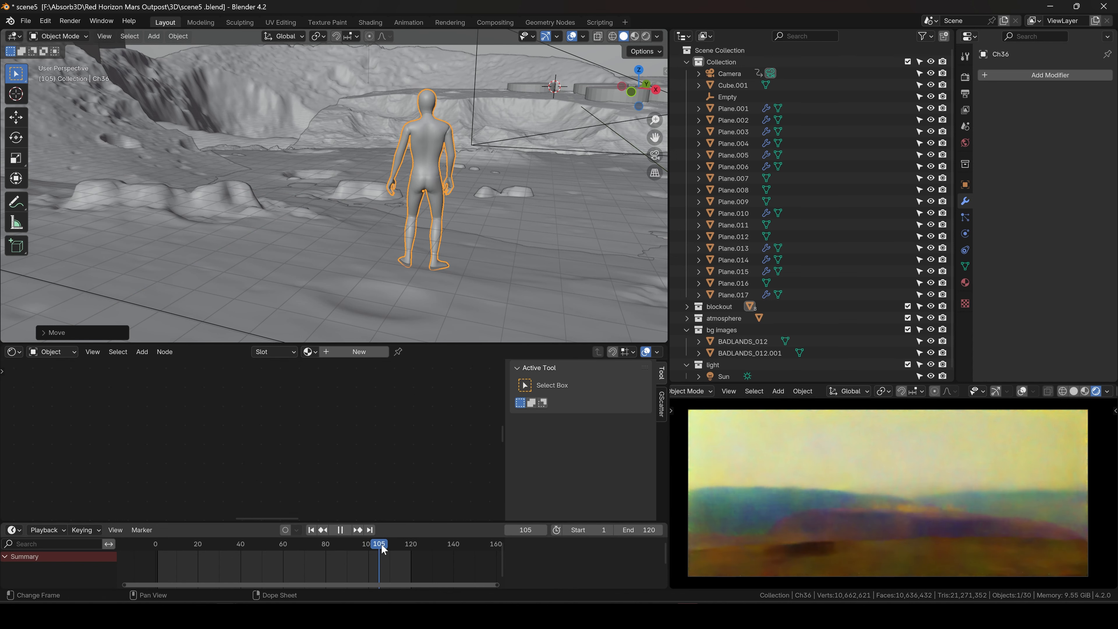
Play the shot from the start, then scrub through the timeline and stop on frame 120
{"action": "mouse_move", "coordinate": [363, 548]}
{"action": "left_mouse_down"}
{"action": "mouse_move", "coordinate": [328, 551]}
{"action": "mouse_move", "coordinate": [367, 545]}
{"action": "left_mouse_up"}
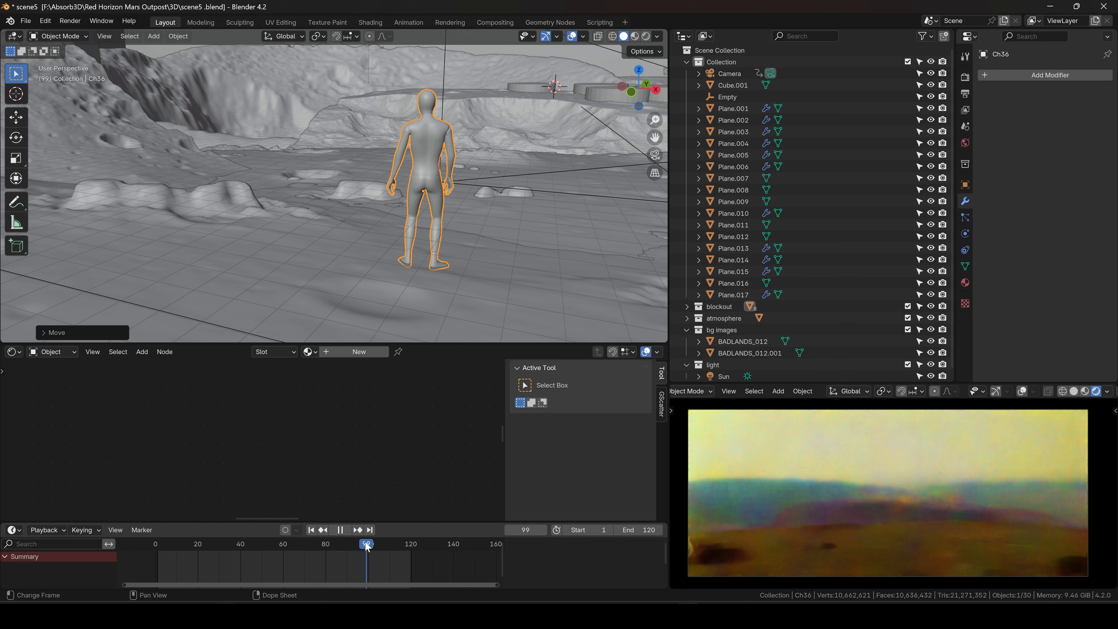
{"action": "key", "text": "space"}
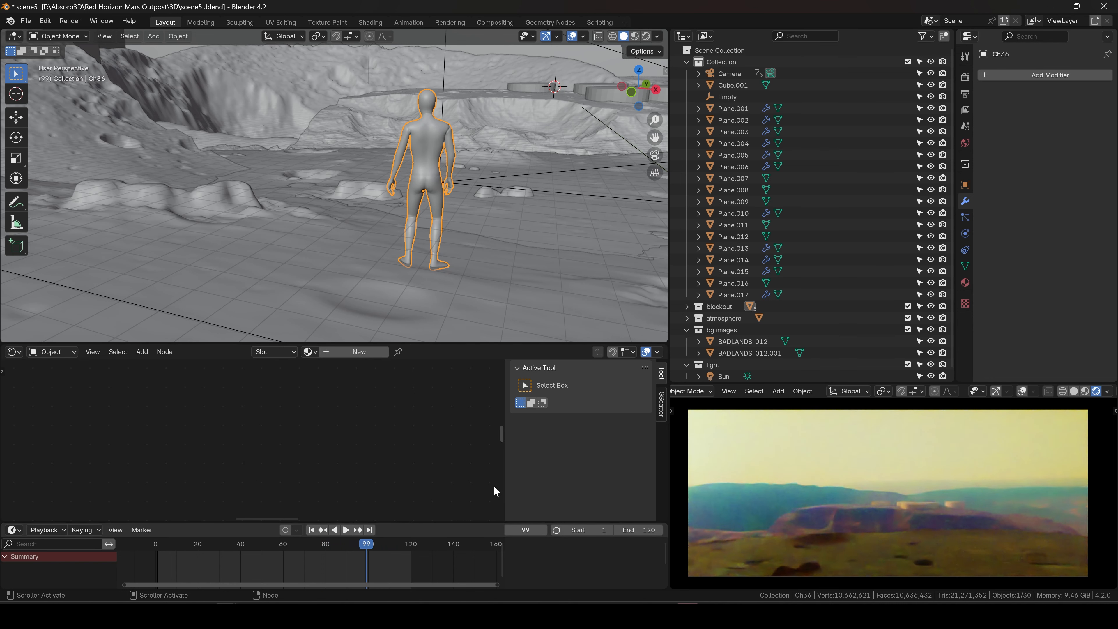
{"action": "scroll", "coordinate": [449, 209], "scroll_direction": "down", "scroll_amount": 12}
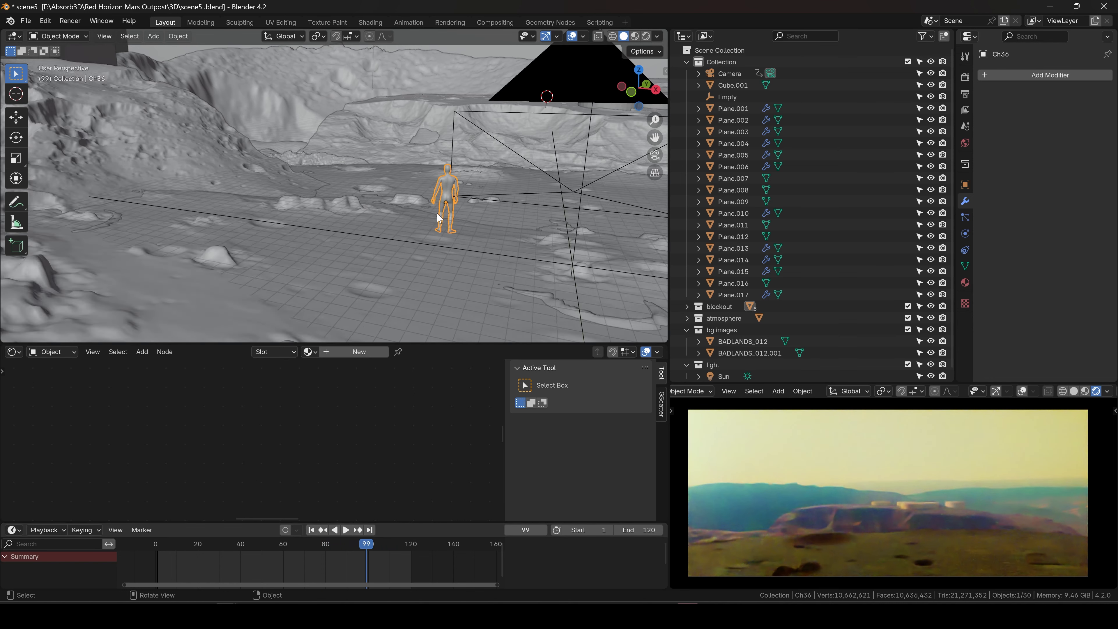
{"action": "left_click", "coordinate": [311, 530]}
{"action": "key", "text": "space"}
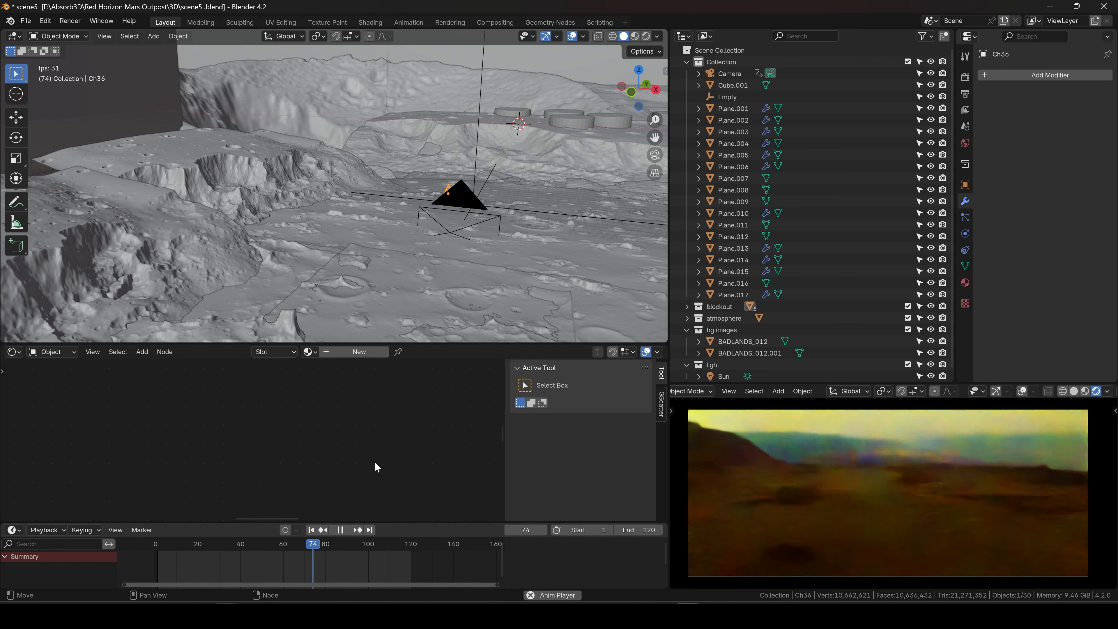
{"action": "key", "text": "space"}
{"action": "left_click_drag", "start_coordinate": [385, 540], "coordinate": [400, 548]}
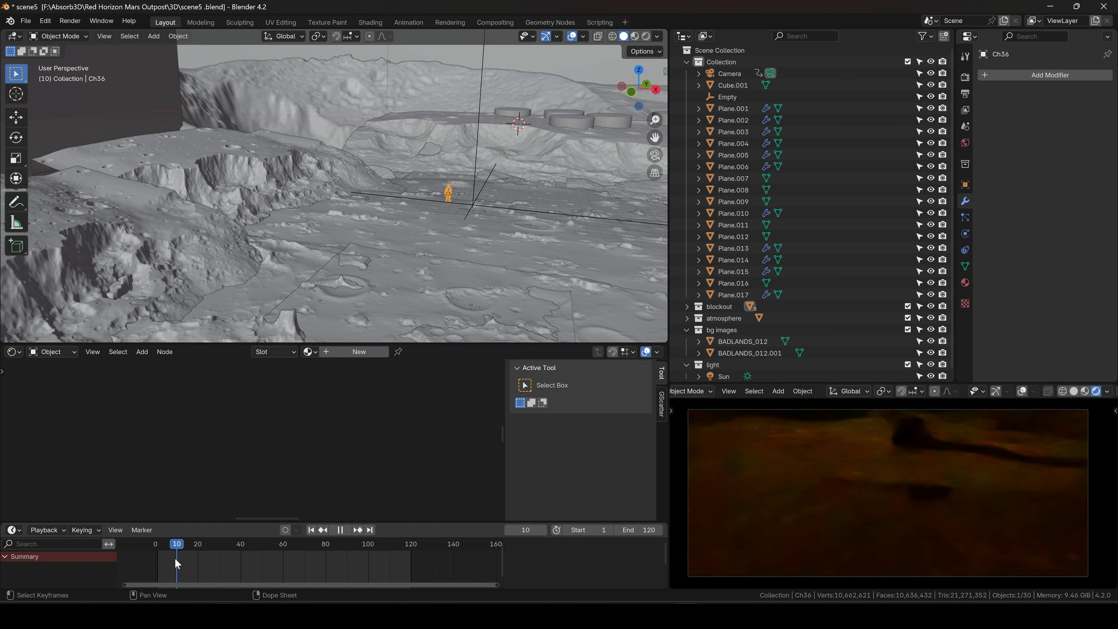
{"action": "left_click_drag", "start_coordinate": [258, 568], "coordinate": [412, 575]}
{"action": "key", "text": "space"}
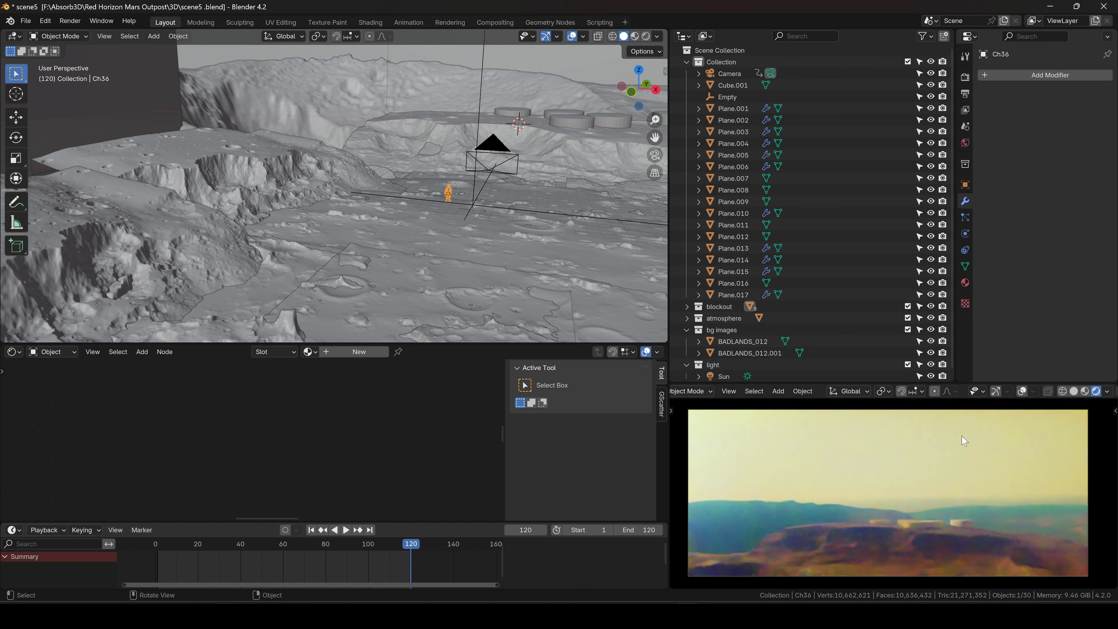
Set the Cycles render Max Samples to 150
{"action": "left_click", "coordinate": [962, 81]}
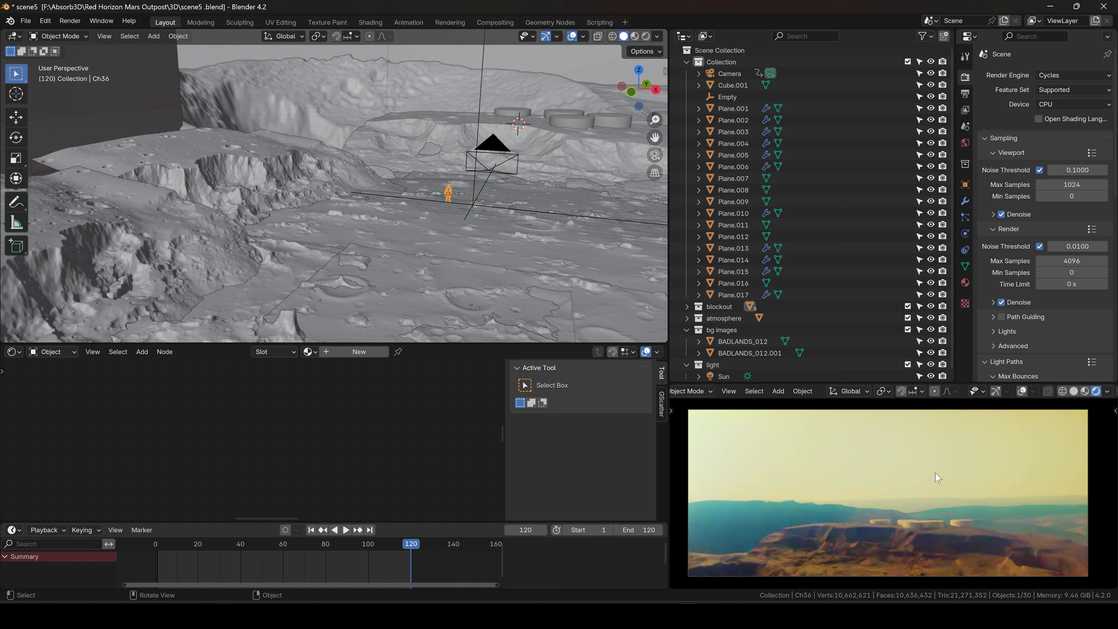
{"action": "left_click", "coordinate": [1091, 261]}
{"action": "type", "text": "150"}
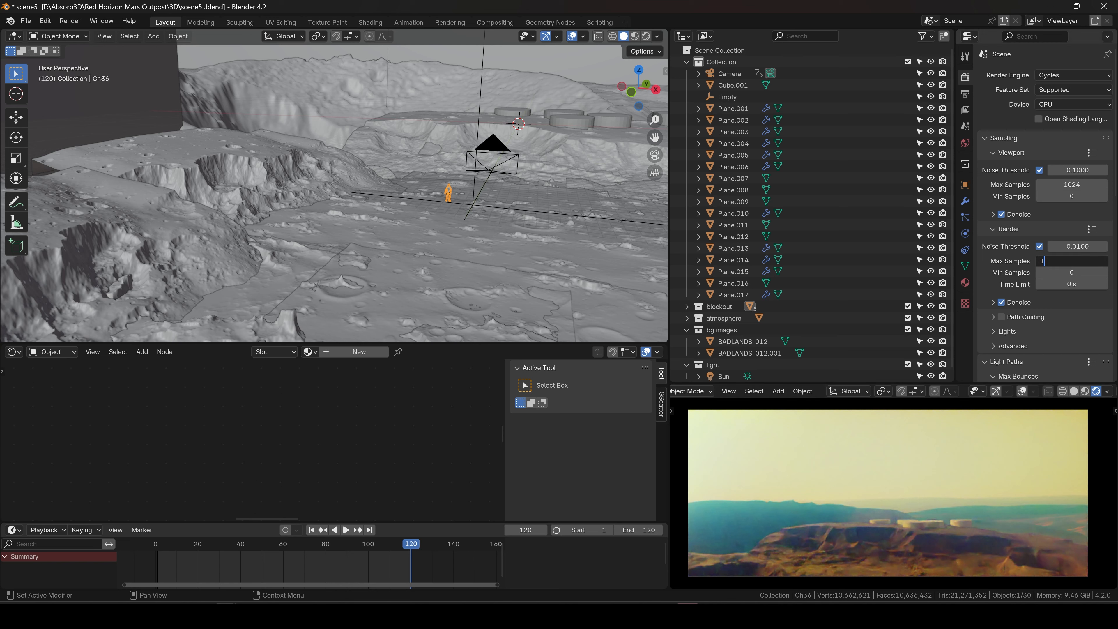
{"action": "key", "text": "Return"}
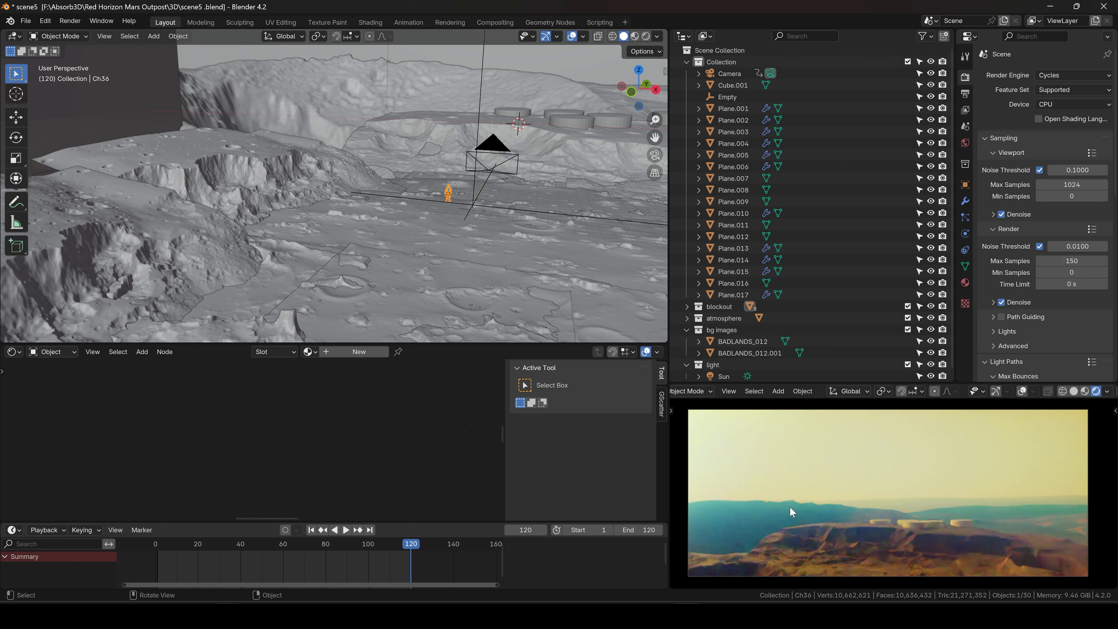
Examine the cylindrical outpost buildings on the plateau and the full set, then scrub back to an earlier frame
{"action": "middle_click_drag", "start_coordinate": [519, 145], "coordinate": [352, 199], "text": "shift"}
{"action": "scroll", "coordinate": [370, 198], "scroll_direction": "up", "scroll_amount": 5}
{"action": "middle_click_drag", "start_coordinate": [387, 198], "coordinate": [367, 200]}
{"action": "left_click", "coordinate": [369, 205]}
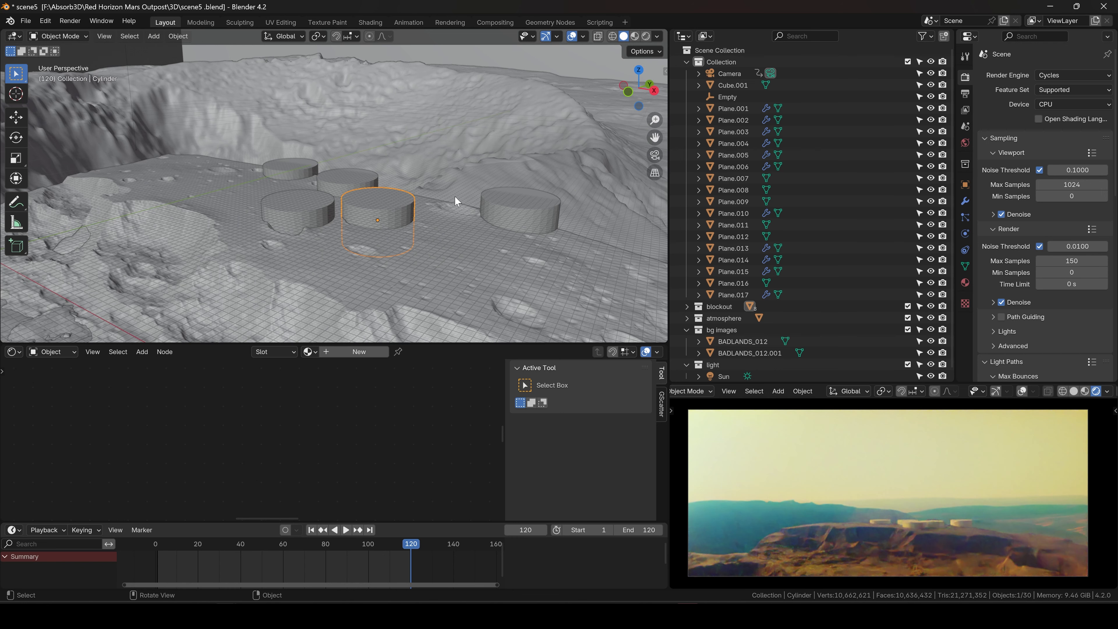
{"action": "middle_click_drag", "start_coordinate": [454, 196], "coordinate": [424, 194]}
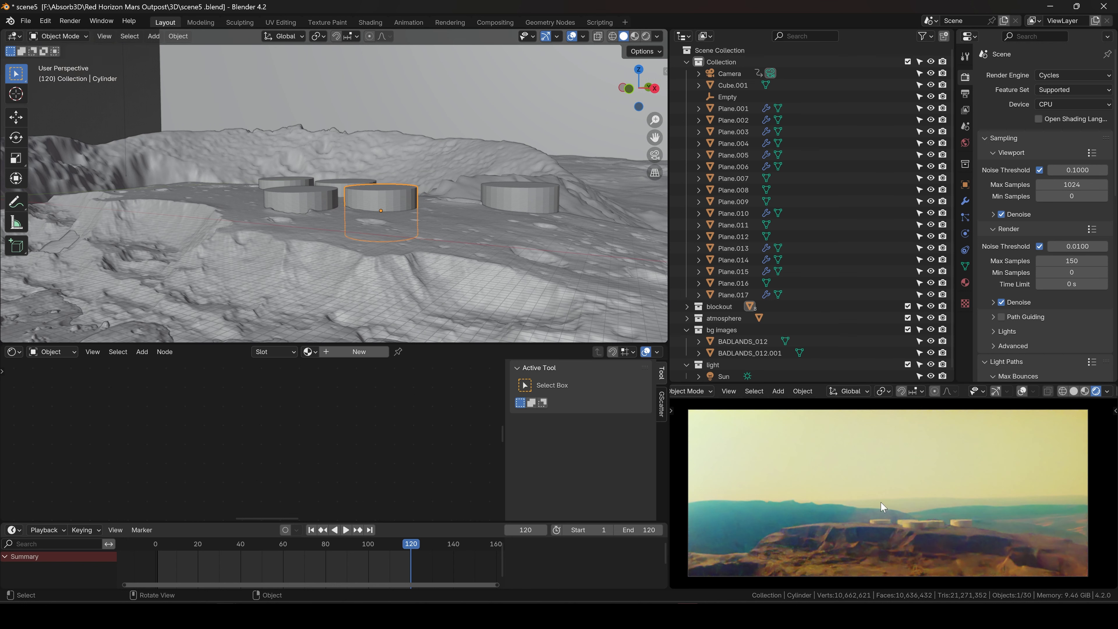
{"action": "scroll", "coordinate": [454, 194], "scroll_direction": "up", "scroll_amount": 1}
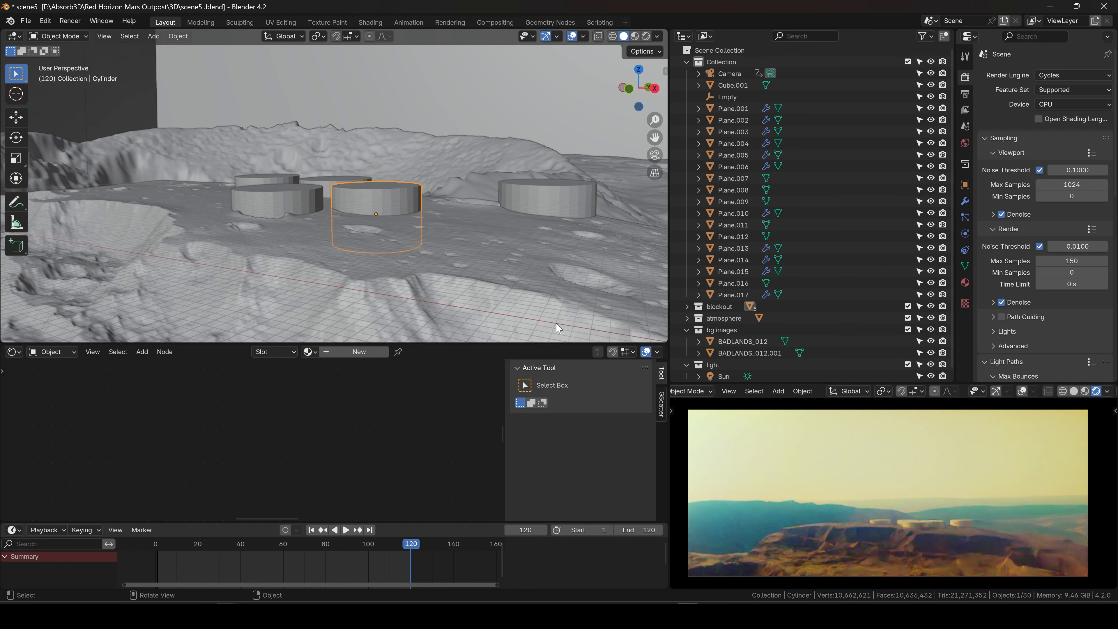
{"action": "middle_click_drag", "start_coordinate": [442, 221], "coordinate": [311, 225]}
{"action": "scroll", "coordinate": [310, 225], "scroll_direction": "down", "scroll_amount": 7}
{"action": "middle_click_drag", "start_coordinate": [221, 239], "coordinate": [385, 201]}
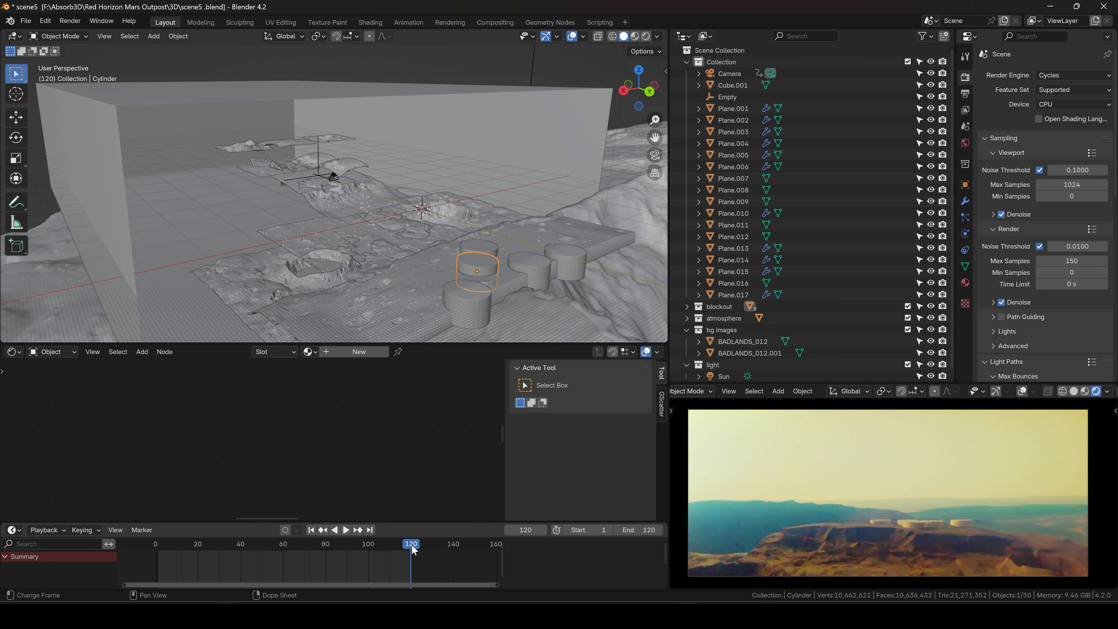
{"action": "left_click_drag", "start_coordinate": [412, 544], "coordinate": [314, 541]}
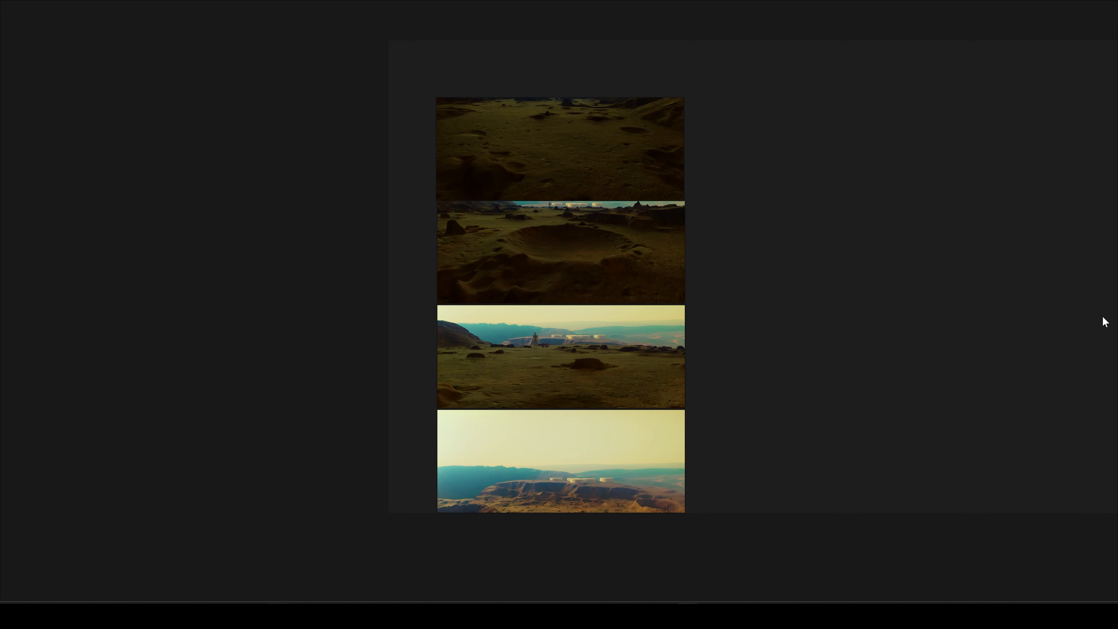
Examine the four stacked stills of the shot up close and compare their composition along the camera move
{"action": "scroll", "coordinate": [669, 167], "scroll_direction": "up", "scroll_amount": 5}
{"action": "middle_click_drag", "start_coordinate": [506, 187], "coordinate": [625, 253]}
{"action": "scroll", "coordinate": [657, 265], "scroll_direction": "down", "scroll_amount": 5}
{"action": "middle_click_drag", "start_coordinate": [683, 334], "coordinate": [645, 280]}
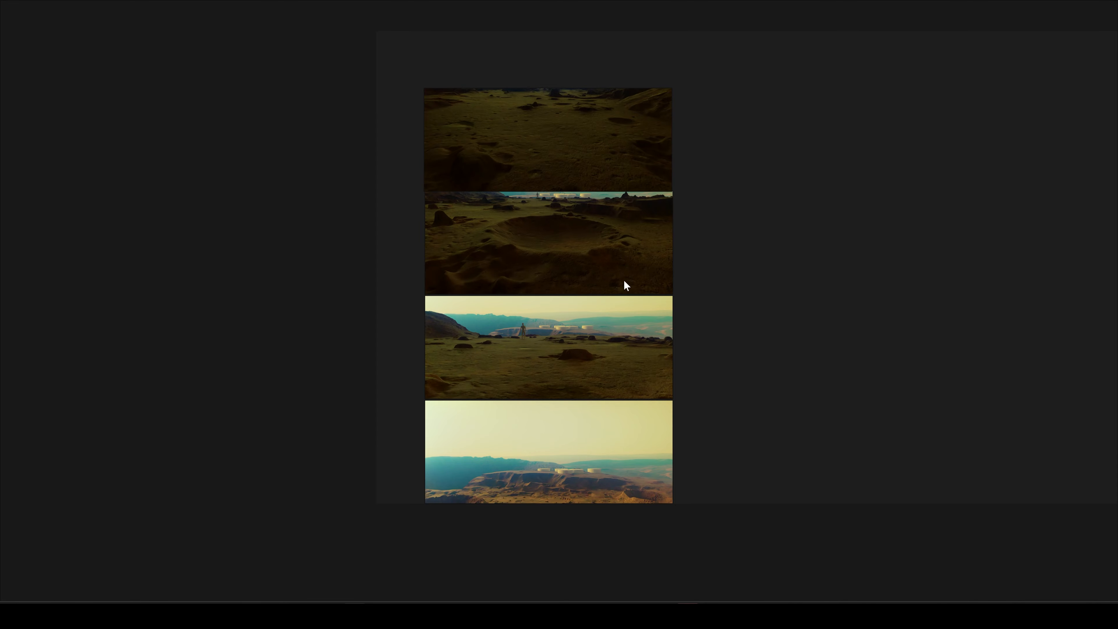
{"action": "scroll", "coordinate": [615, 200], "scroll_direction": "up", "scroll_amount": 2}
{"action": "scroll", "coordinate": [572, 281], "scroll_direction": "down", "scroll_amount": 2}
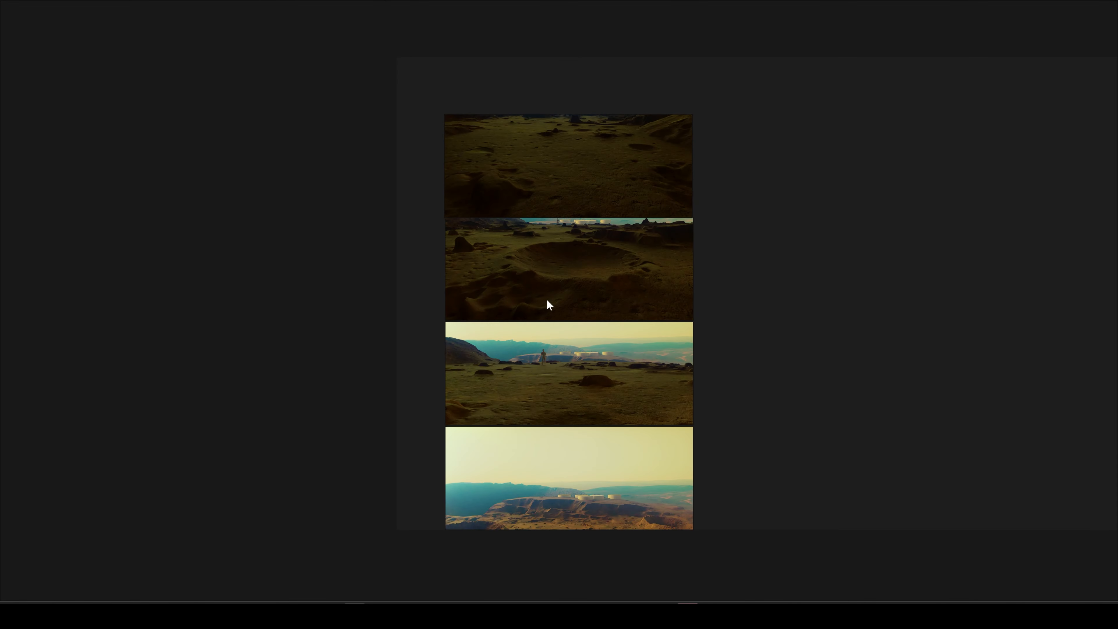
{"action": "middle_click_drag", "start_coordinate": [547, 301], "coordinate": [668, 279]}
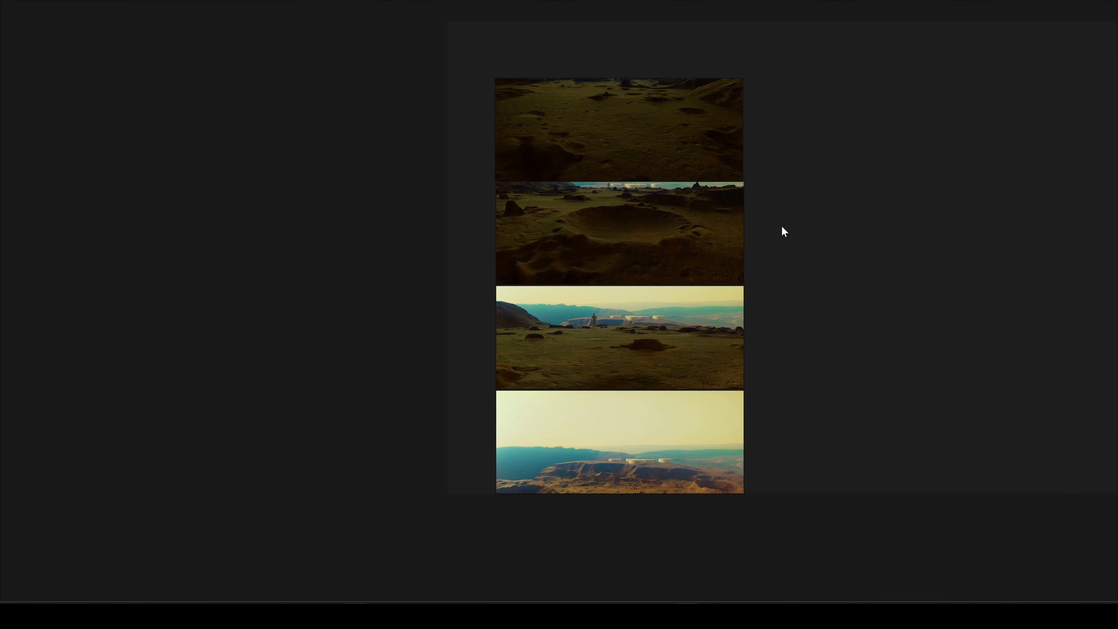
{"action": "middle_click_drag", "start_coordinate": [783, 228], "coordinate": [769, 268]}
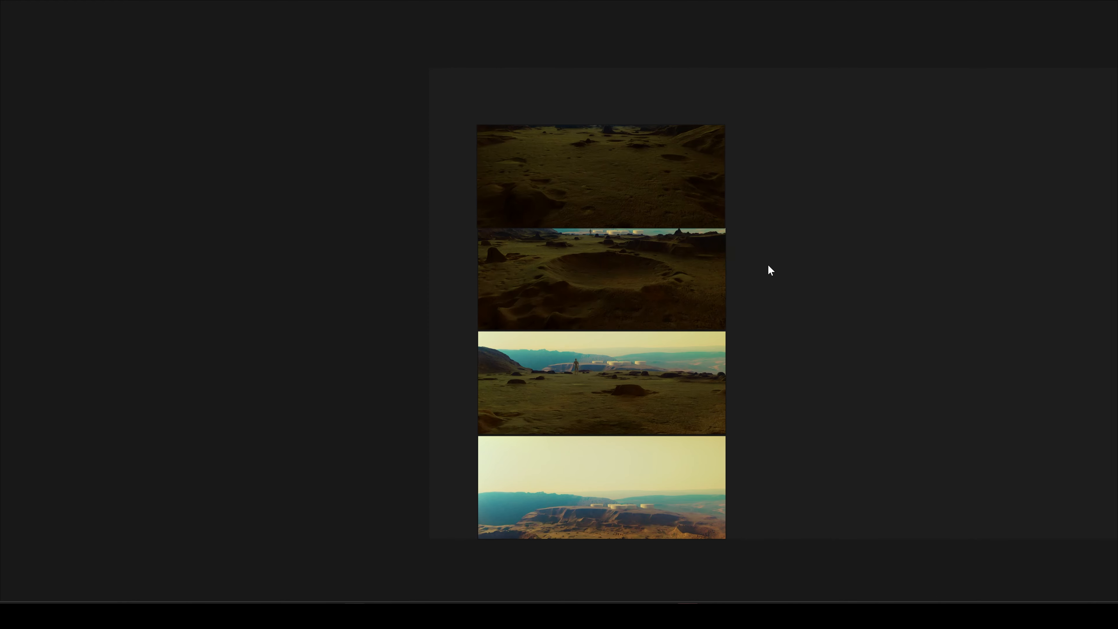
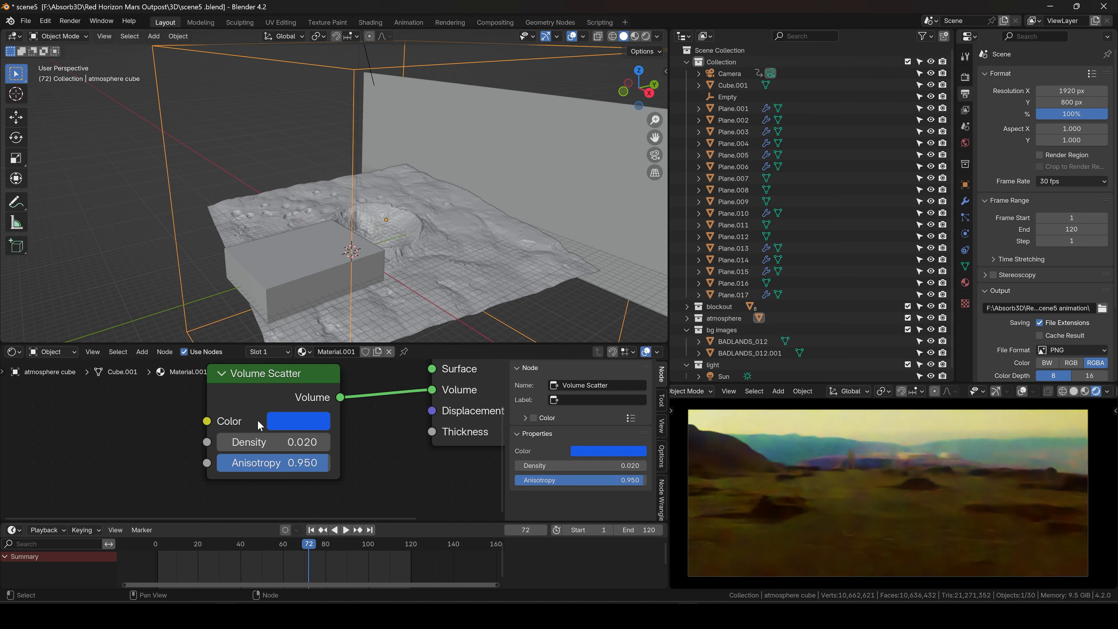
Open the Volume Scatter colour of the atmosphere cube's material
{"action": "left_click", "coordinate": [290, 421]}
{"action": "left_click_drag", "start_coordinate": [381, 345], "coordinate": [352, 340]}
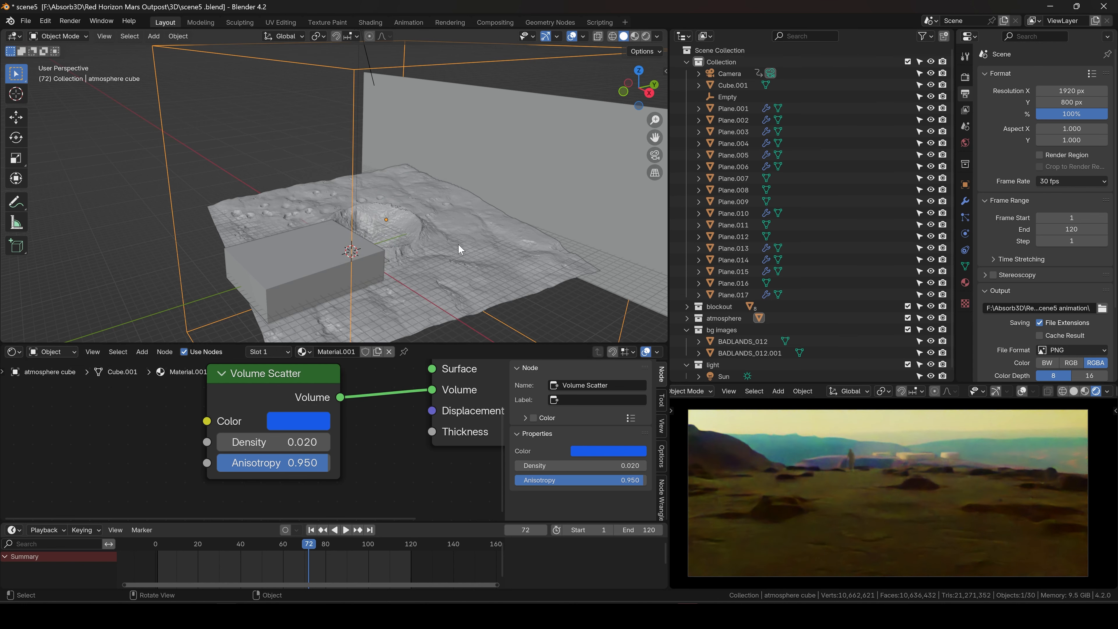
Duplicate the plateau terrain Plane.016 and place the copy beside the original in the negative global X direction
{"action": "middle_click_drag", "start_coordinate": [405, 225], "coordinate": [494, 172]}
{"action": "scroll", "coordinate": [311, 192], "scroll_direction": "up", "scroll_amount": 4}
{"action": "scroll", "coordinate": [524, 158], "scroll_direction": "down", "scroll_amount": 3}
{"action": "scroll", "coordinate": [329, 217], "scroll_direction": "down", "scroll_amount": 3}
{"action": "scroll", "coordinate": [389, 209], "scroll_direction": "up", "scroll_amount": 3}
{"action": "scroll", "coordinate": [320, 199], "scroll_direction": "down", "scroll_amount": 3}
{"action": "left_click", "coordinate": [419, 194]}
{"action": "scroll", "coordinate": [495, 172], "scroll_direction": "down", "scroll_amount": 3}
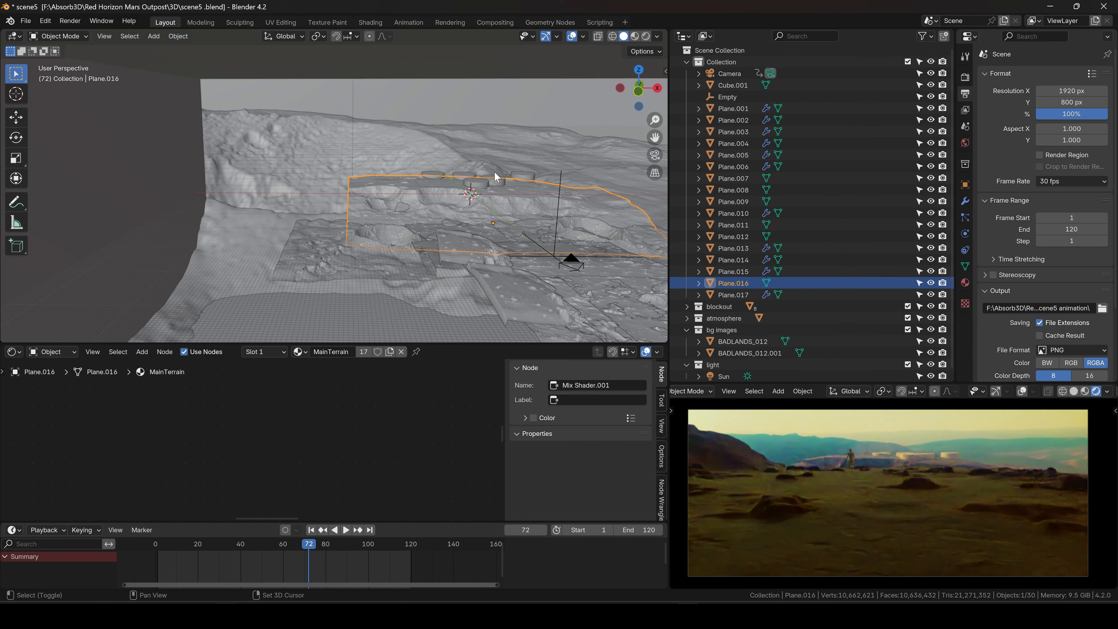
{"action": "key", "text": "shift+d"}
{"action": "key", "text": "x"}
{"action": "left_click", "coordinate": [253, 179]}
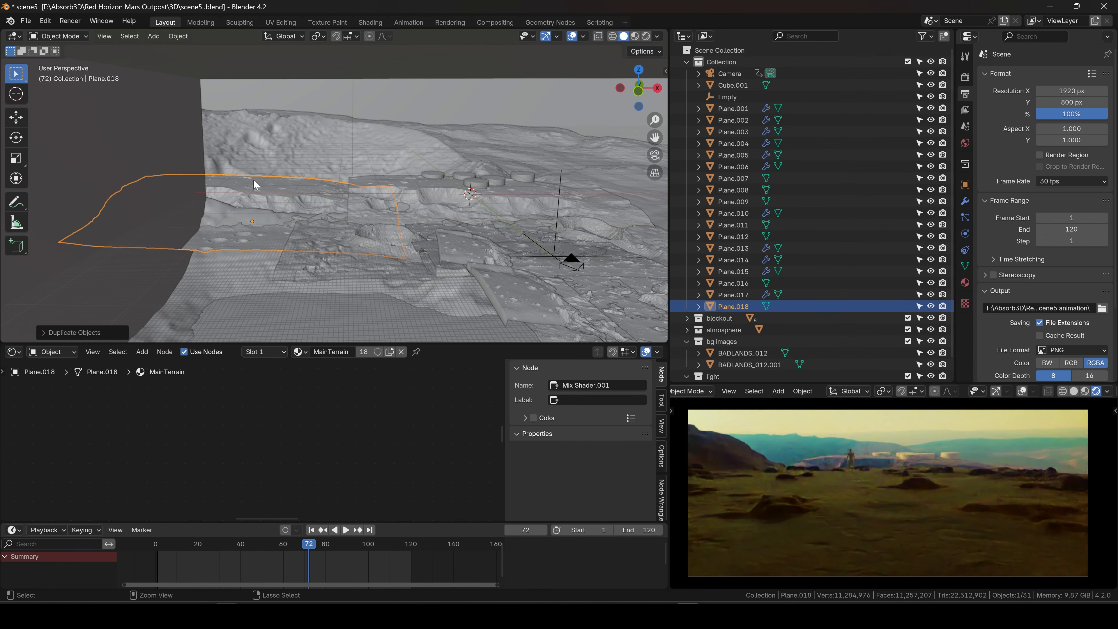
Mirror the duplicated plateau along X and shift it along global X so its edge meets the original
{"action": "key", "text": "ctrl+m"}
{"action": "key", "text": "x"}
{"action": "left_click", "coordinate": [253, 179]}
{"action": "scroll", "coordinate": [277, 190], "scroll_direction": "up", "scroll_amount": 3}
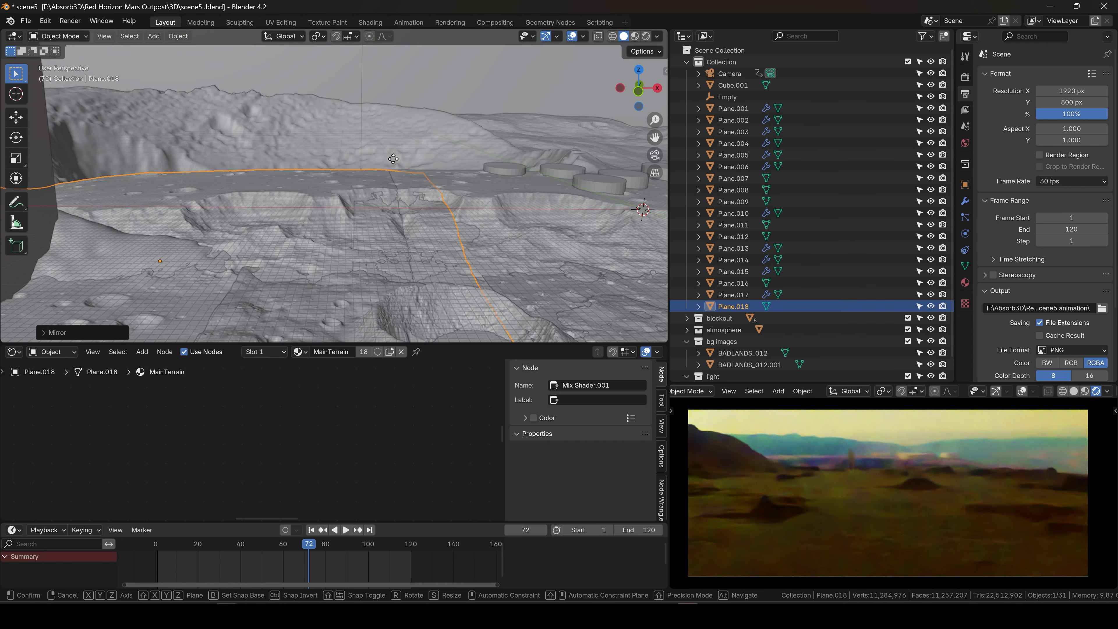
{"action": "key", "text": "g"}
{"action": "key", "text": "x"}
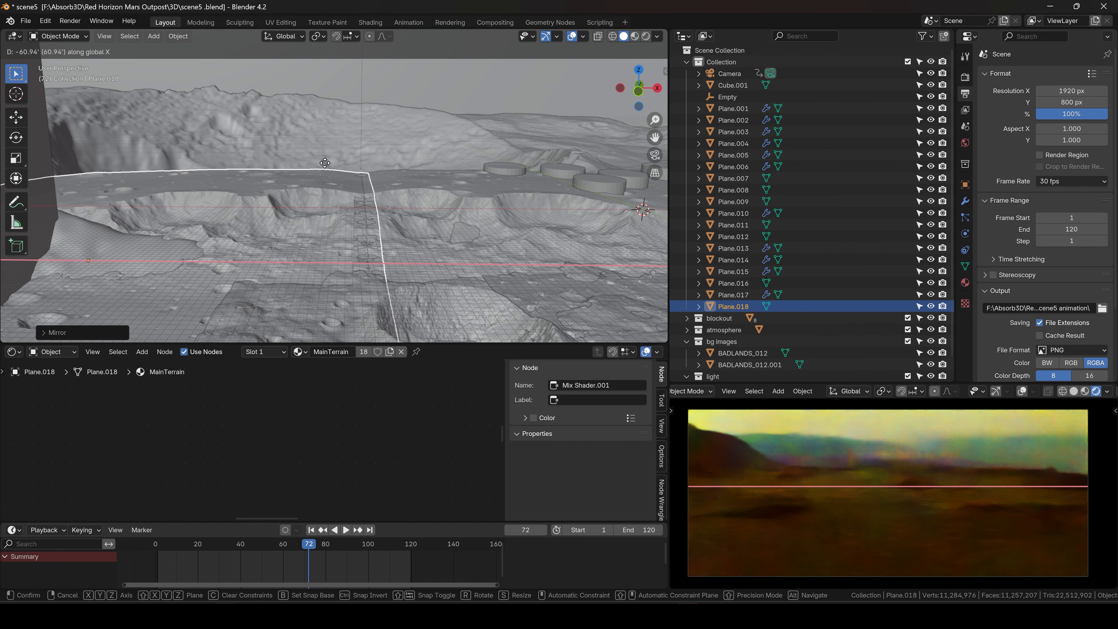
{"action": "left_click", "coordinate": [398, 182]}
Rotate and move the mirrored plateau slightly in a low side view to line it up with the neighbouring plateau
{"action": "middle_click_drag", "start_coordinate": [398, 182], "coordinate": [396, 159]}
{"action": "key", "text": "r"}
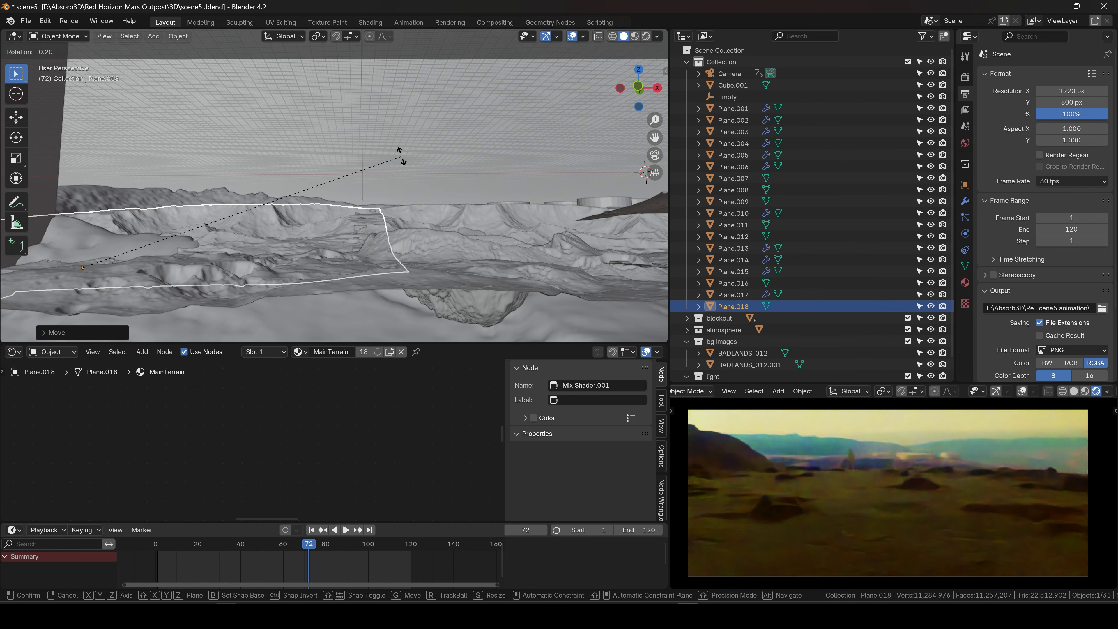
{"action": "left_click", "coordinate": [397, 151]}
{"action": "key", "text": "g"}
{"action": "left_click", "coordinate": [396, 168]}
{"action": "key", "text": "r"}
{"action": "left_click", "coordinate": [398, 176]}
Scrub to frame 109, nudge the mirrored plateau slightly lower and check its placement with nothing selected
{"action": "left_click_drag", "start_coordinate": [309, 543], "coordinate": [387, 542]}
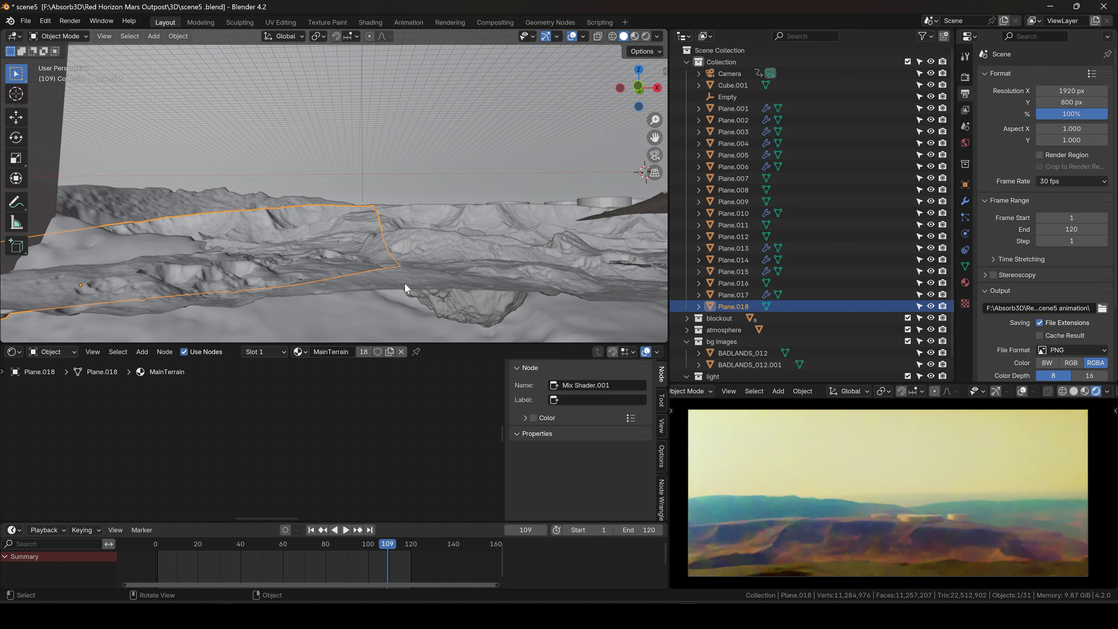
{"action": "key", "text": "g"}
{"action": "left_click", "coordinate": [398, 114]}
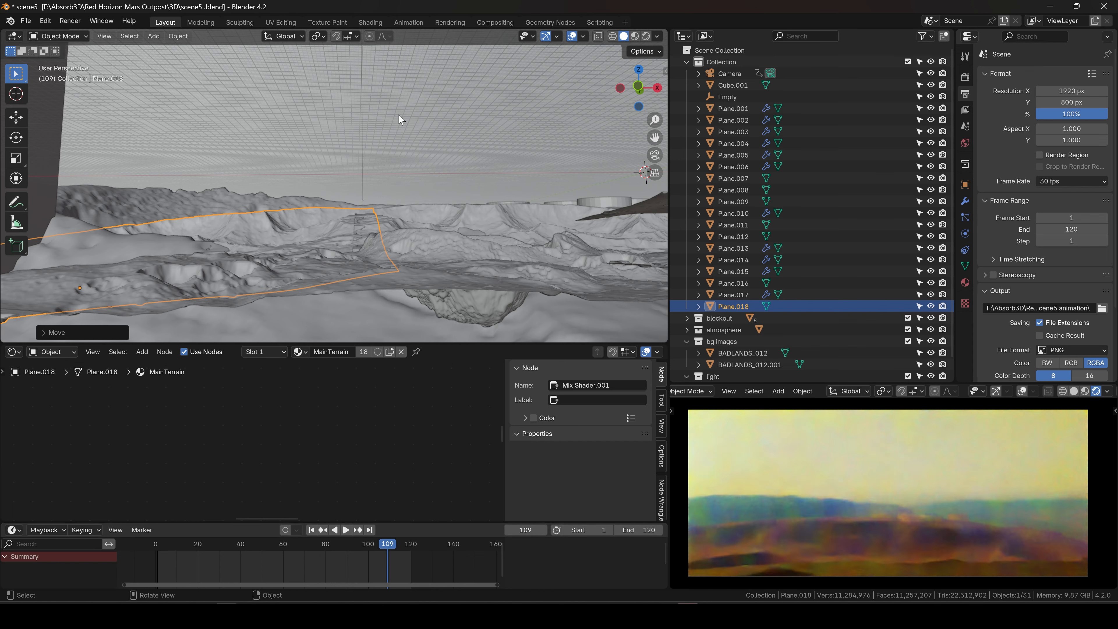
{"action": "middle_click_drag", "start_coordinate": [399, 115], "coordinate": [274, 170]}
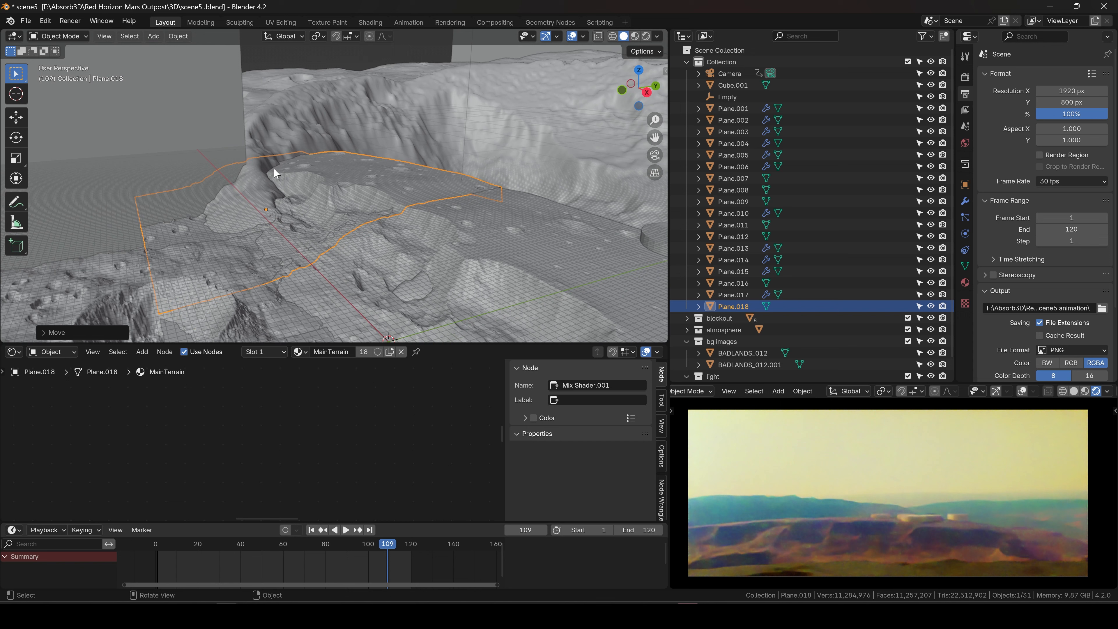
{"action": "key", "text": "q"}
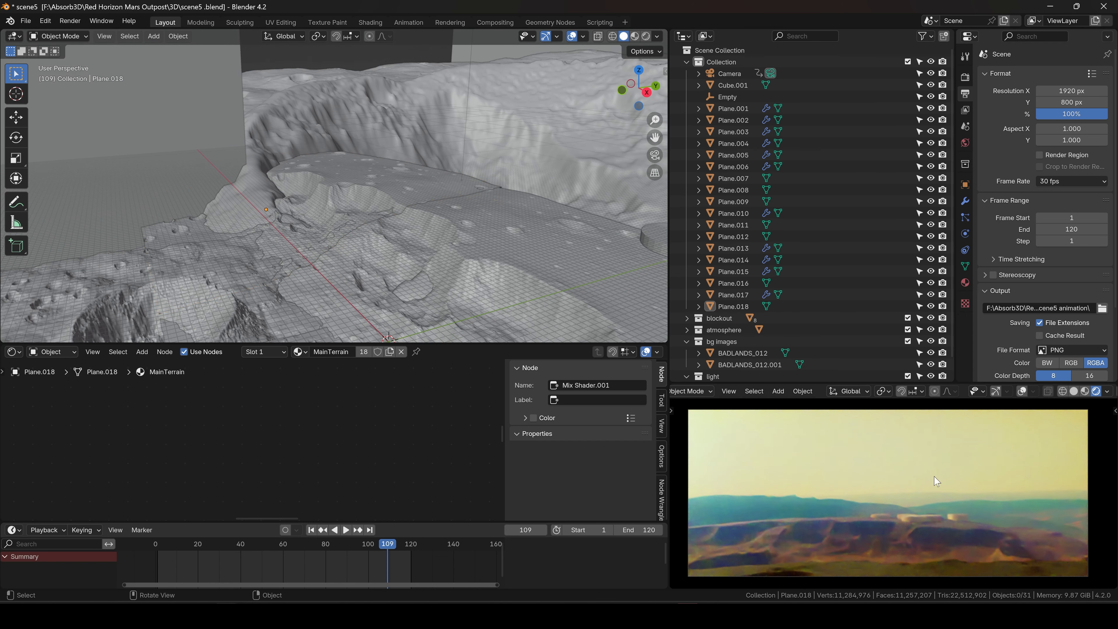
Select the mirrored plateau Plane.018, inspect the seam with the original and switch the object to Edit Mode
{"action": "left_click", "coordinate": [294, 217]}
{"action": "middle_click_drag", "start_coordinate": [295, 217], "coordinate": [528, 194]}
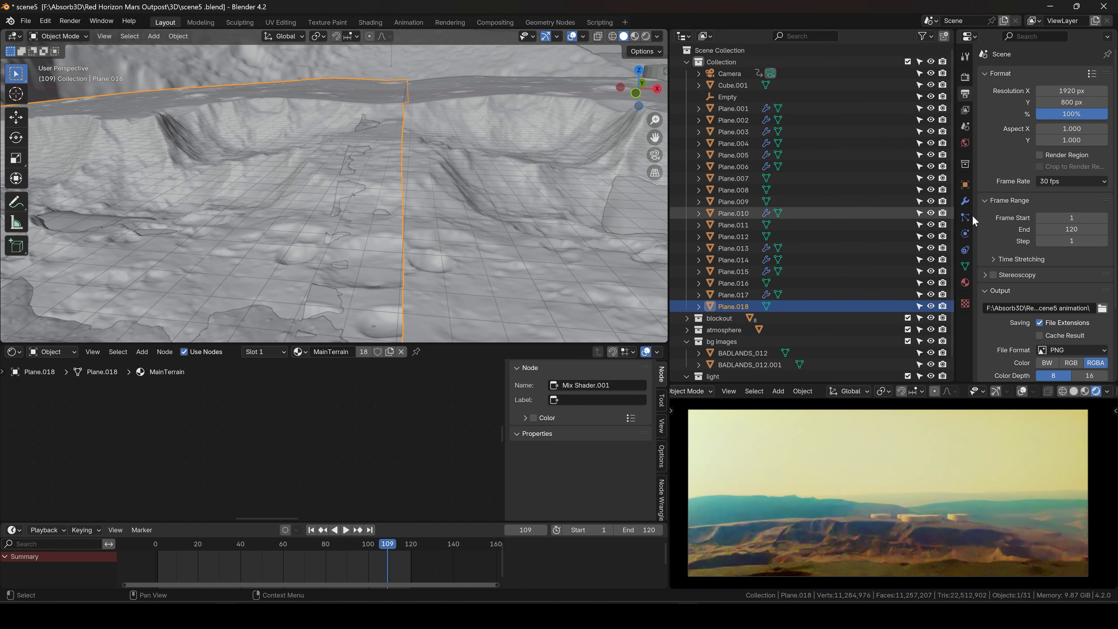
{"action": "left_click", "coordinate": [965, 201]}
{"action": "middle_click_drag", "start_coordinate": [462, 244], "coordinate": [349, 239]}
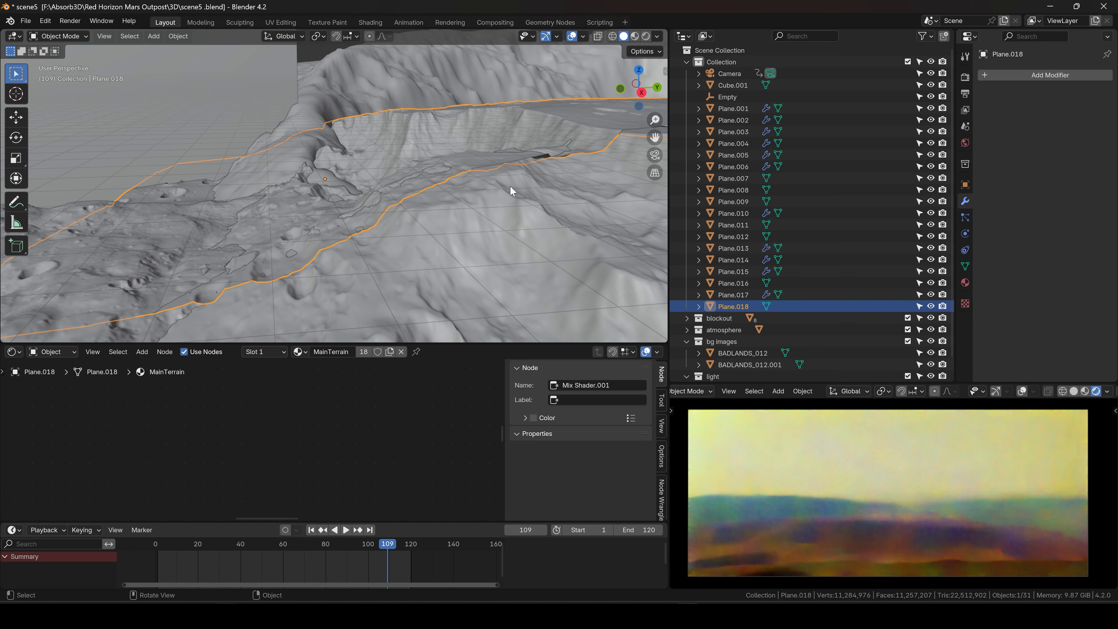
{"action": "middle_click_drag", "start_coordinate": [430, 206], "coordinate": [502, 187]}
{"action": "key", "text": "ctrl+Tab"}
{"action": "left_click", "coordinate": [558, 194]}
Select the narrow strip of faces along the mirrored plateau's seam edge, using X-ray to include the hidden faces
{"action": "scroll", "coordinate": [422, 181], "scroll_direction": "up", "scroll_amount": 3}
{"action": "middle_click_drag", "start_coordinate": [423, 181], "coordinate": [436, 172]}
{"action": "scroll", "coordinate": [406, 174], "scroll_direction": "up", "scroll_amount": 3}
{"action": "key", "text": "alt+z"}
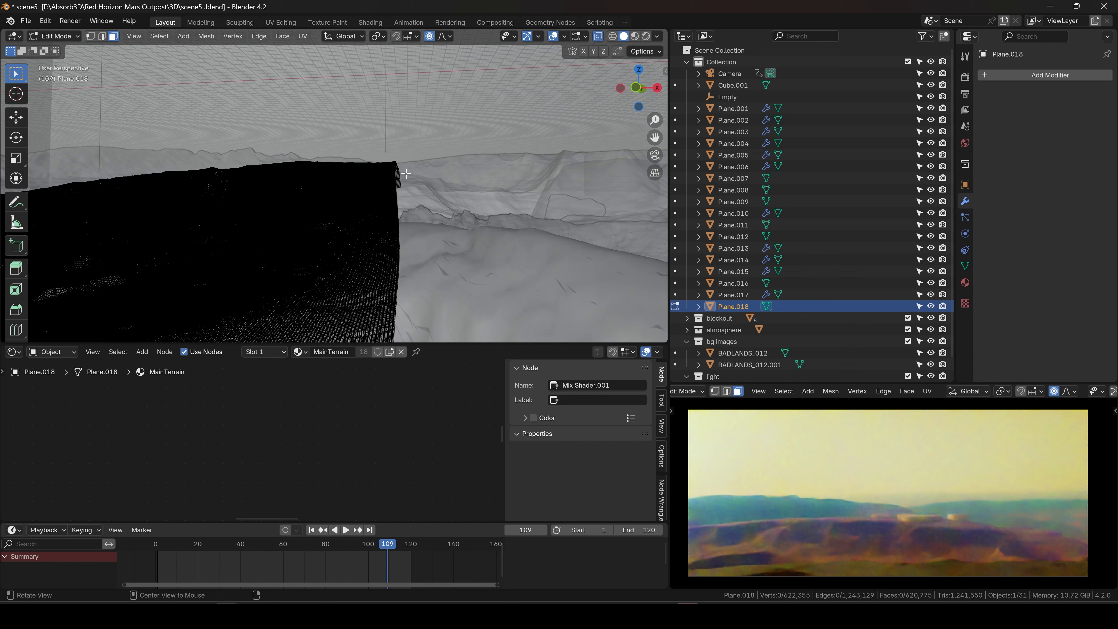
{"action": "left_click_drag", "start_coordinate": [422, 136], "coordinate": [392, 247]}
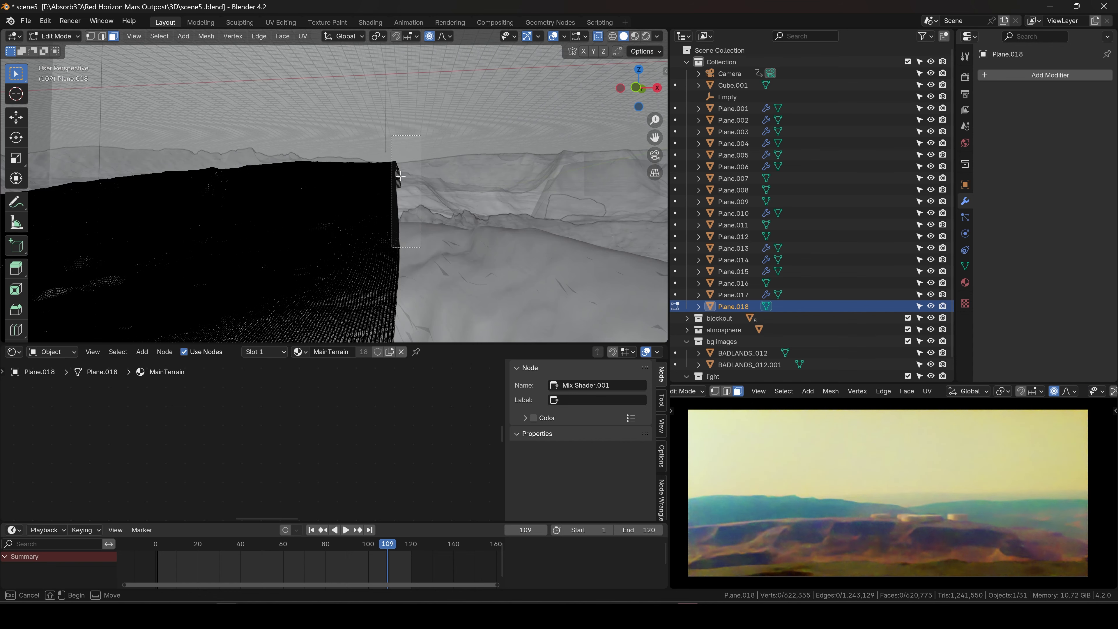
{"action": "key", "text": "alt+z"}
{"action": "scroll", "coordinate": [410, 198], "scroll_direction": "up", "scroll_amount": 2}
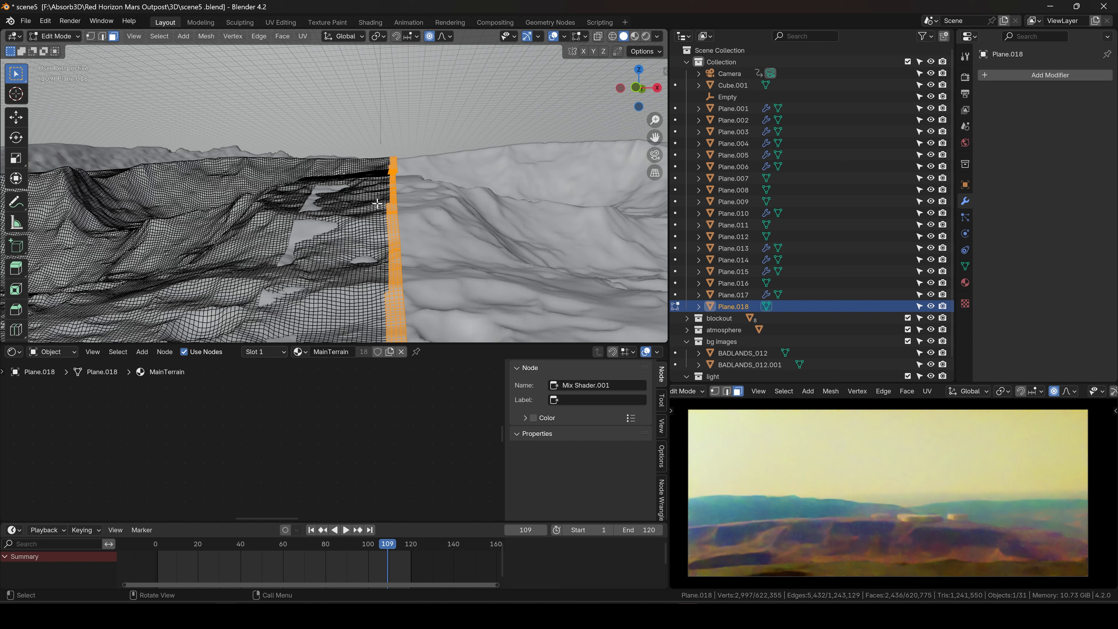
Lower the selected edge strip about 3.3 ft with smooth proportional editing of about 12.5 ft, and return to Object Mode
{"action": "key", "text": "g"}
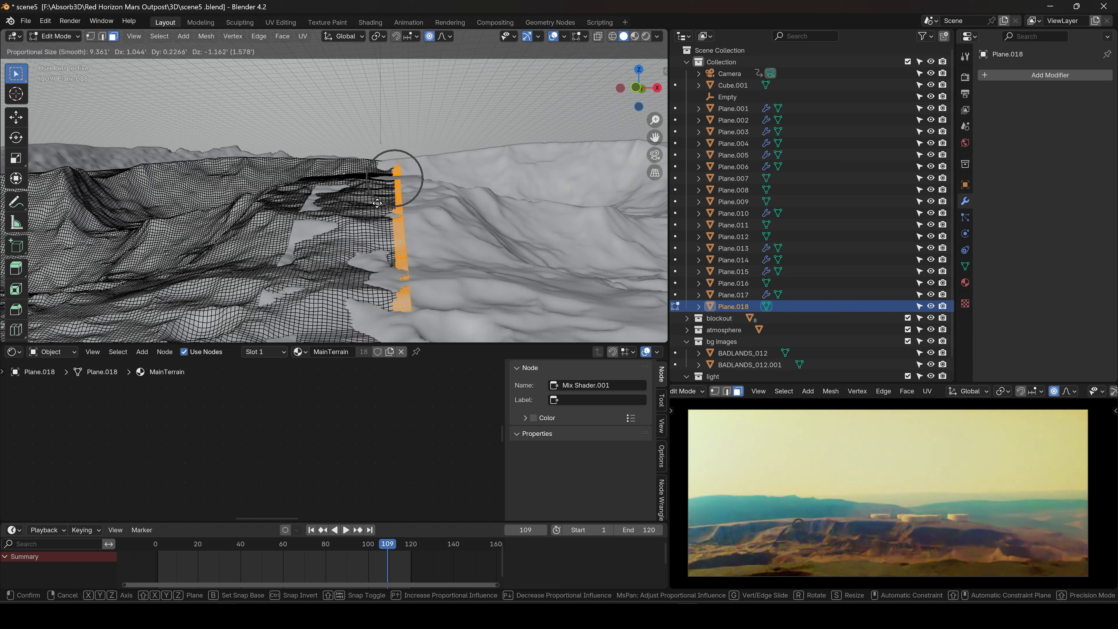
{"action": "scroll", "coordinate": [377, 203], "scroll_direction": "up", "scroll_amount": 1}
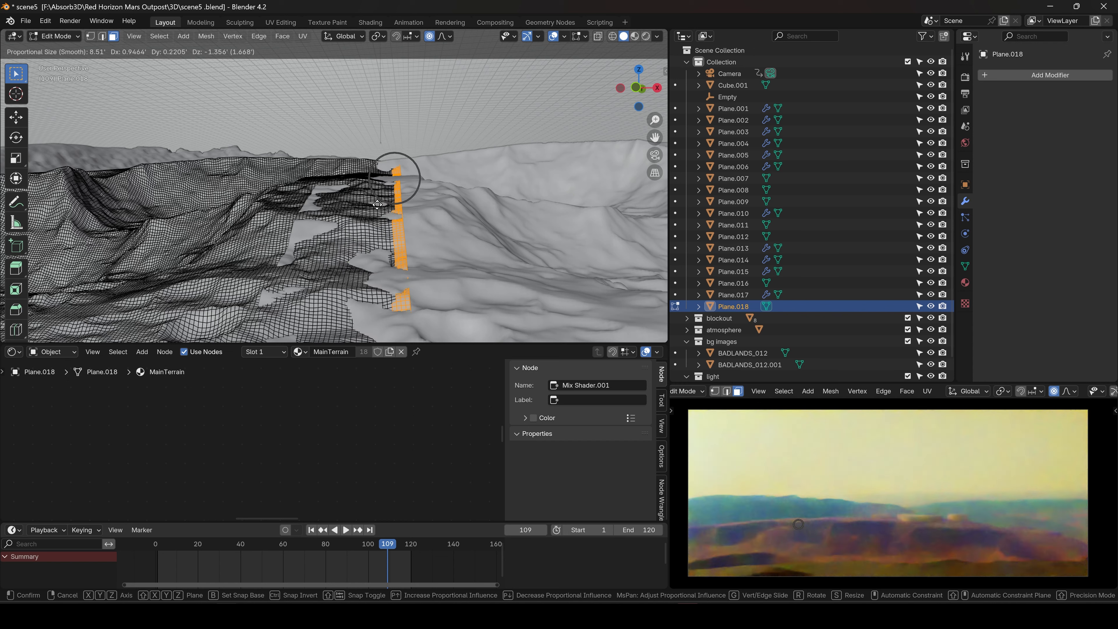
{"action": "scroll", "coordinate": [378, 205], "scroll_direction": "down", "scroll_amount": 11}
{"action": "scroll", "coordinate": [377, 204], "scroll_direction": "up", "scroll_amount": 6}
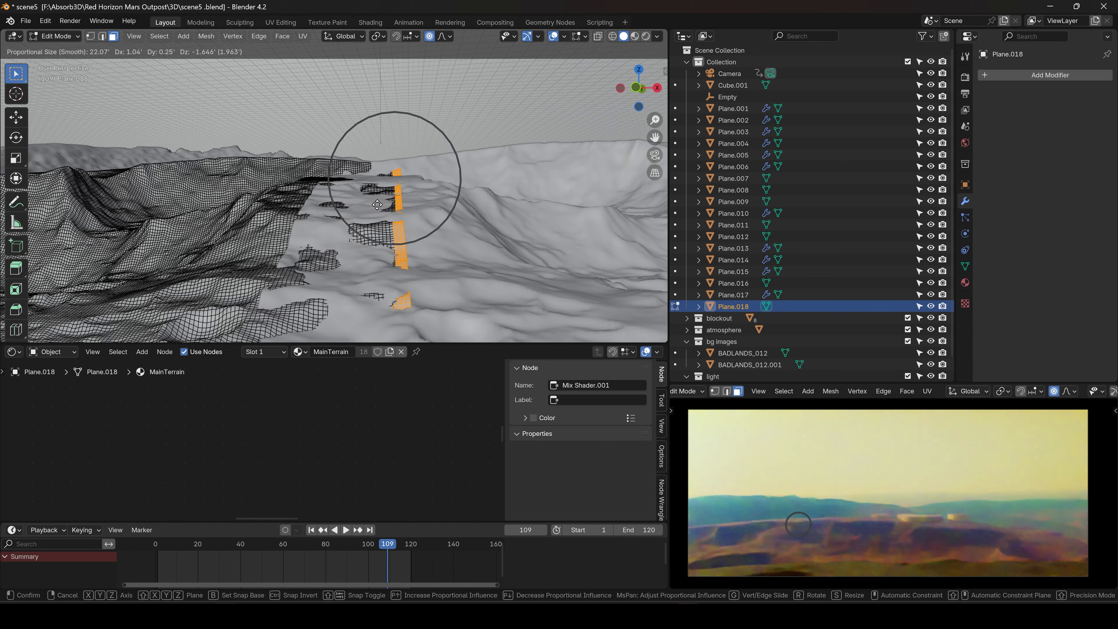
{"action": "scroll", "coordinate": [377, 207], "scroll_direction": "up", "scroll_amount": 1}
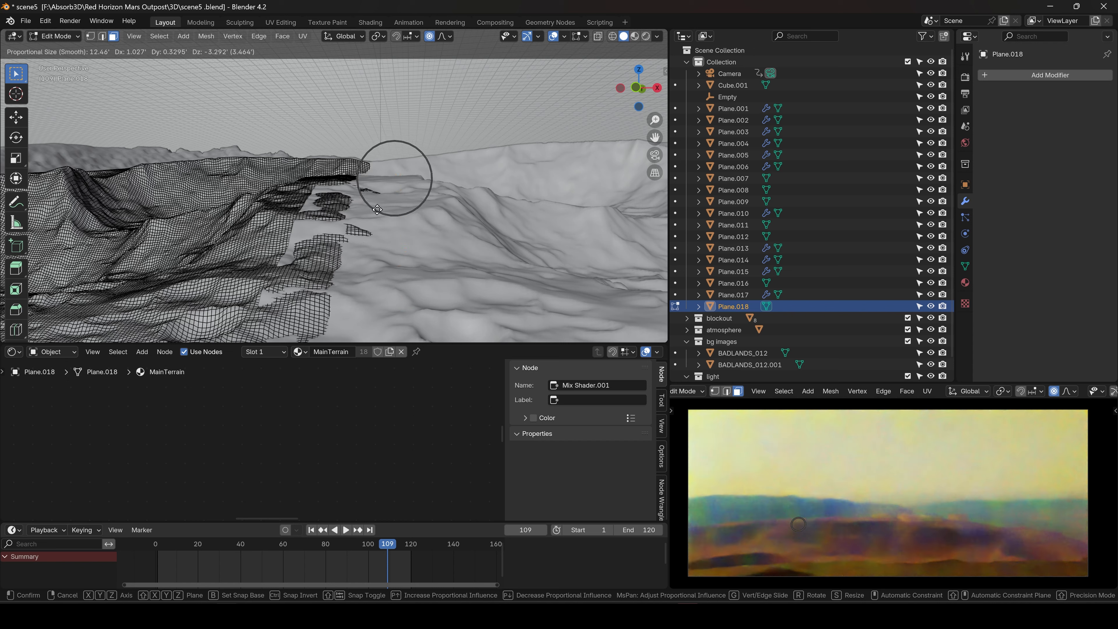
{"action": "left_click", "coordinate": [377, 209]}
{"action": "key", "text": "ctrl+Tab"}
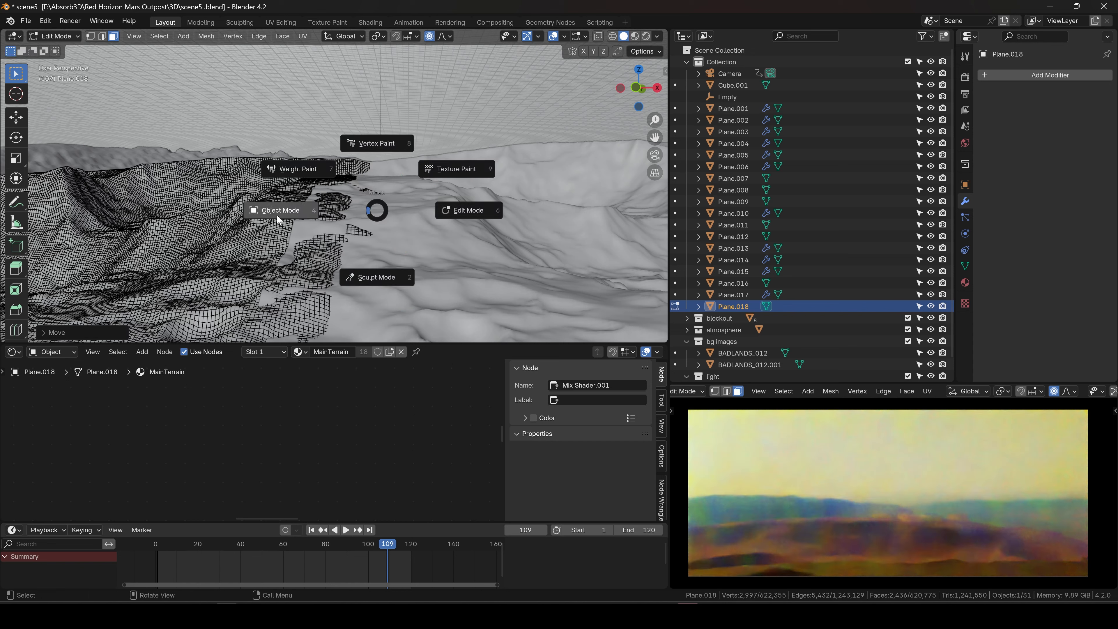
{"action": "left_click", "coordinate": [277, 216]}
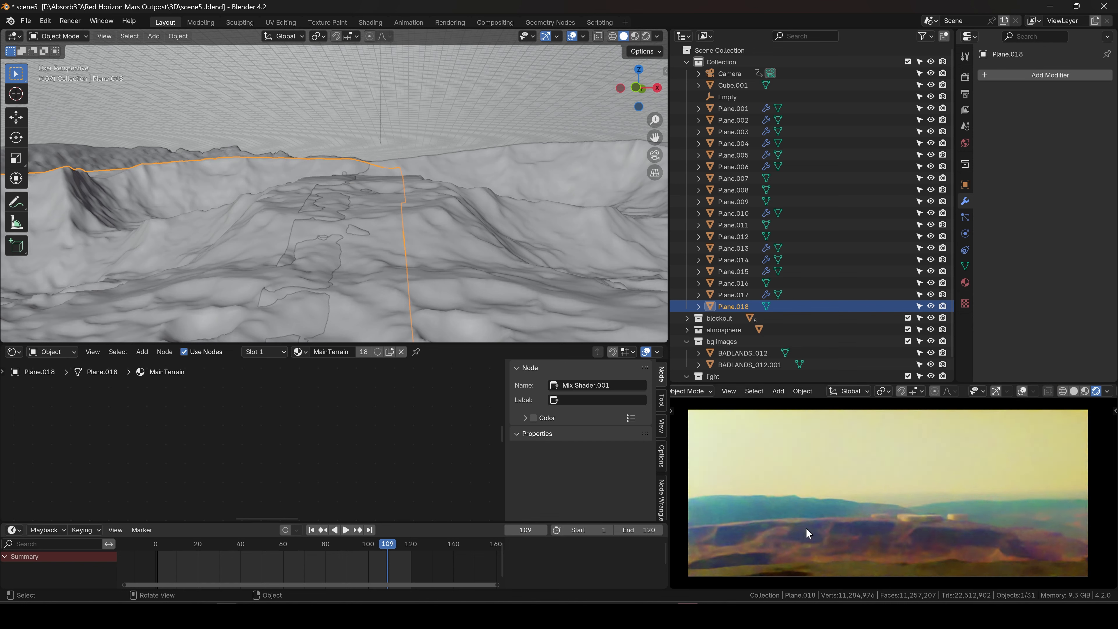
Examine the blended plateau edge and surrounding terrain in the rendered camera view with nothing selected
{"action": "scroll", "coordinate": [776, 549], "scroll_direction": "up", "scroll_amount": 5}
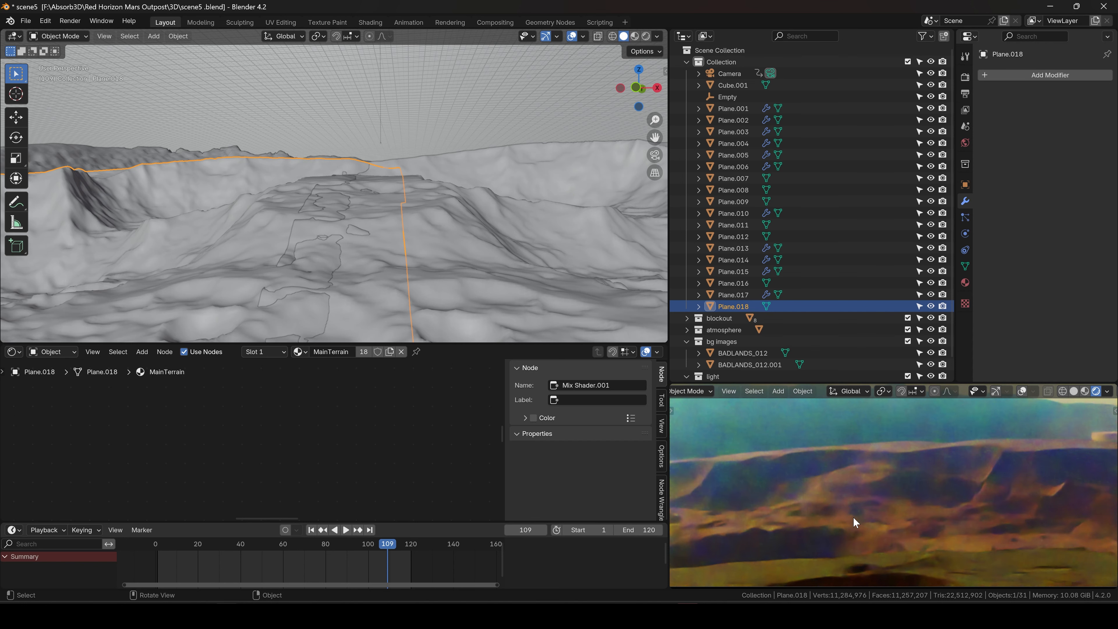
{"action": "middle_click_drag", "start_coordinate": [614, 230], "coordinate": [387, 236]}
{"action": "scroll", "coordinate": [447, 187], "scroll_direction": "down", "scroll_amount": 5}
{"action": "key", "text": "alt+a"}
{"action": "middle_click_drag", "start_coordinate": [387, 236], "coordinate": [345, 237]}
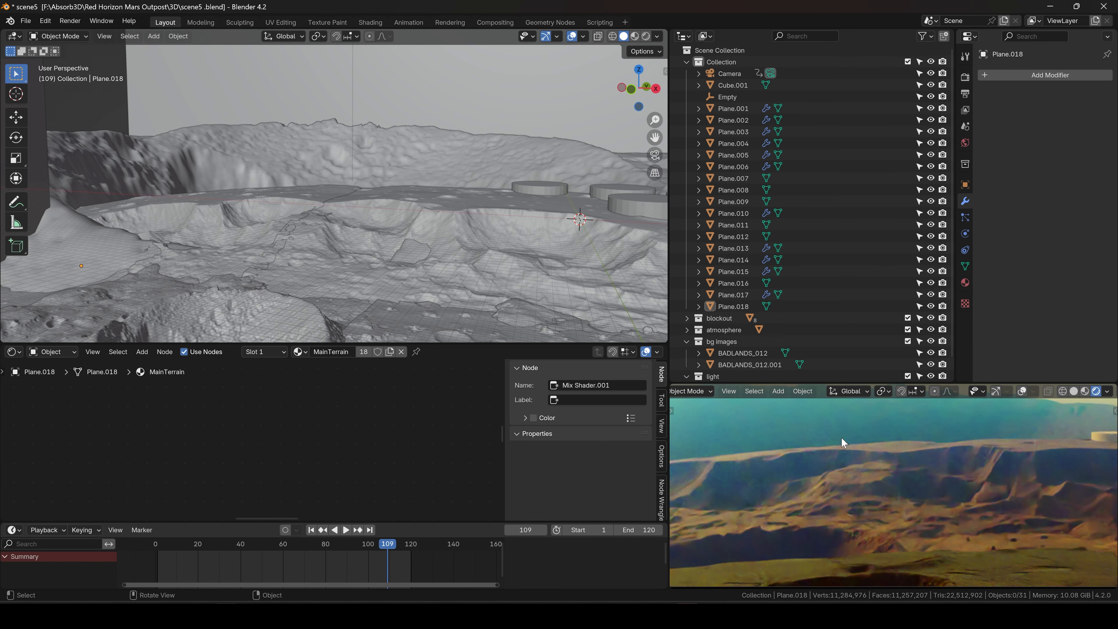
{"action": "scroll", "coordinate": [944, 466], "scroll_direction": "down", "scroll_amount": 5}
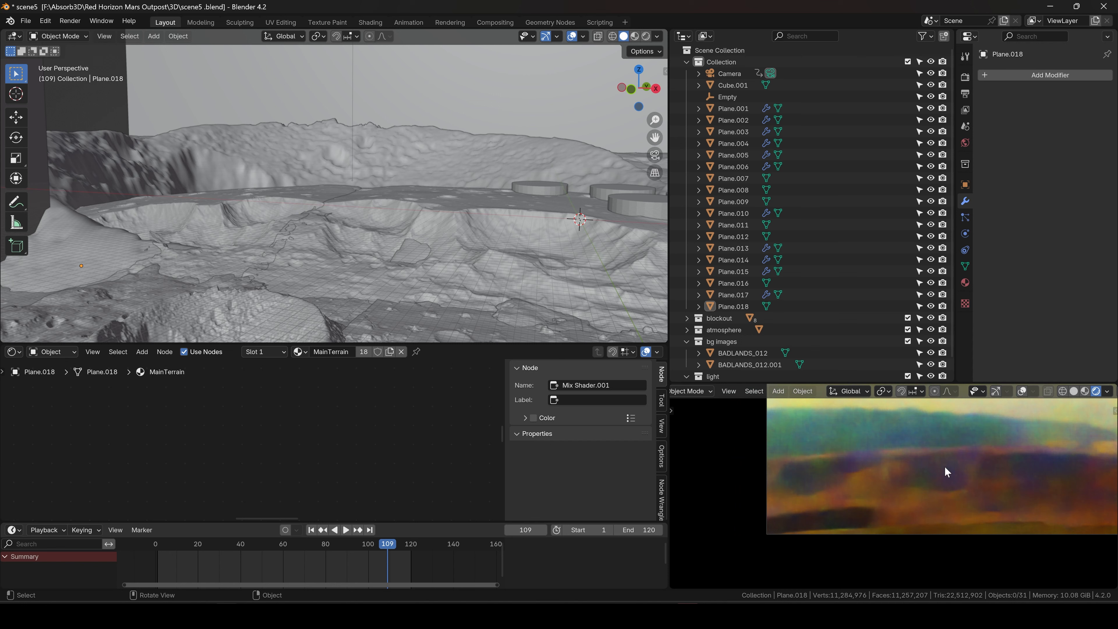
{"action": "middle_click_drag", "start_coordinate": [944, 466], "coordinate": [839, 474], "text": "shift"}
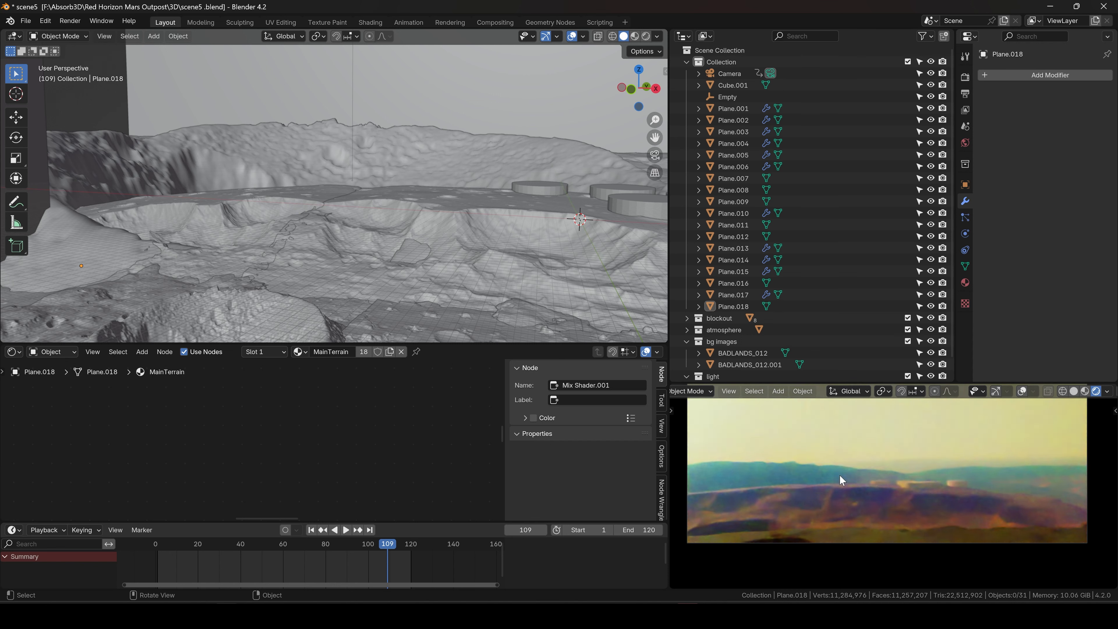
{"action": "scroll", "coordinate": [926, 517], "scroll_direction": "up", "scroll_amount": 4}
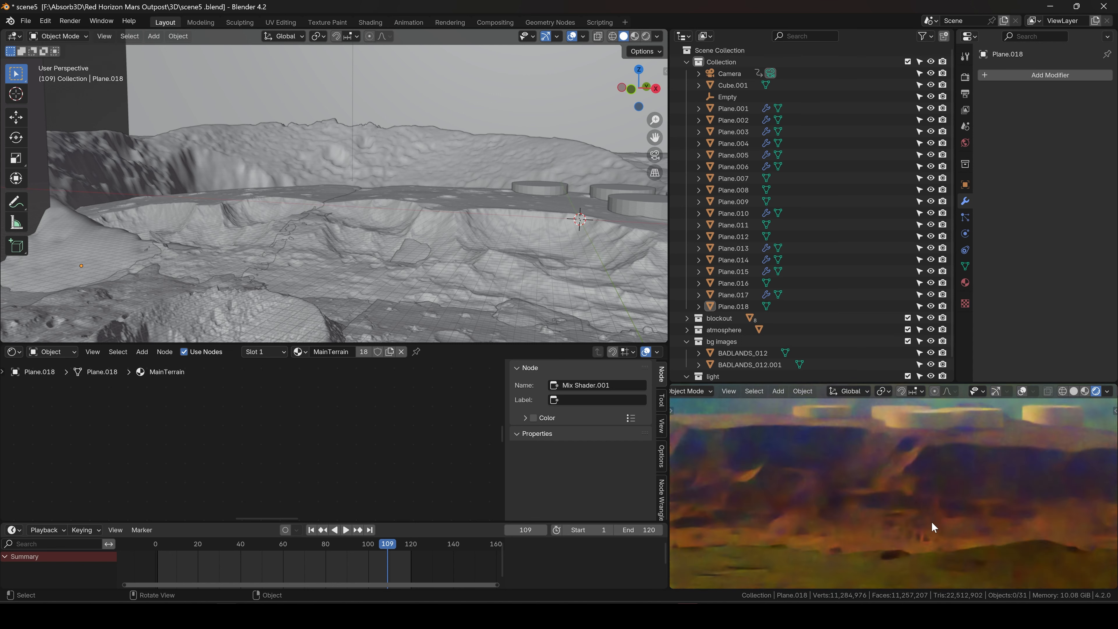
Select the terrain Plane.014 in front of the plateau and convert it to a mesh to bake in its modifiers
{"action": "middle_click_drag", "start_coordinate": [450, 247], "coordinate": [306, 234]}
{"action": "scroll", "coordinate": [403, 235], "scroll_direction": "up", "scroll_amount": 3}
{"action": "mouse_move", "coordinate": [404, 232]}
{"action": "middle_mouse_down", "text": "shift"}
{"action": "mouse_move", "coordinate": [399, 248]}
{"action": "mouse_move", "coordinate": [379, 233]}
{"action": "mouse_move", "coordinate": [404, 256]}
{"action": "mouse_move", "coordinate": [469, 264]}
{"action": "mouse_move", "coordinate": [382, 245]}
{"action": "mouse_move", "coordinate": [397, 243]}
{"action": "middle_mouse_up", "text": "shift"}
{"action": "left_click", "coordinate": [379, 232]}
{"action": "scroll", "coordinate": [469, 265], "scroll_direction": "down", "scroll_amount": 3}
{"action": "key", "text": "q"}
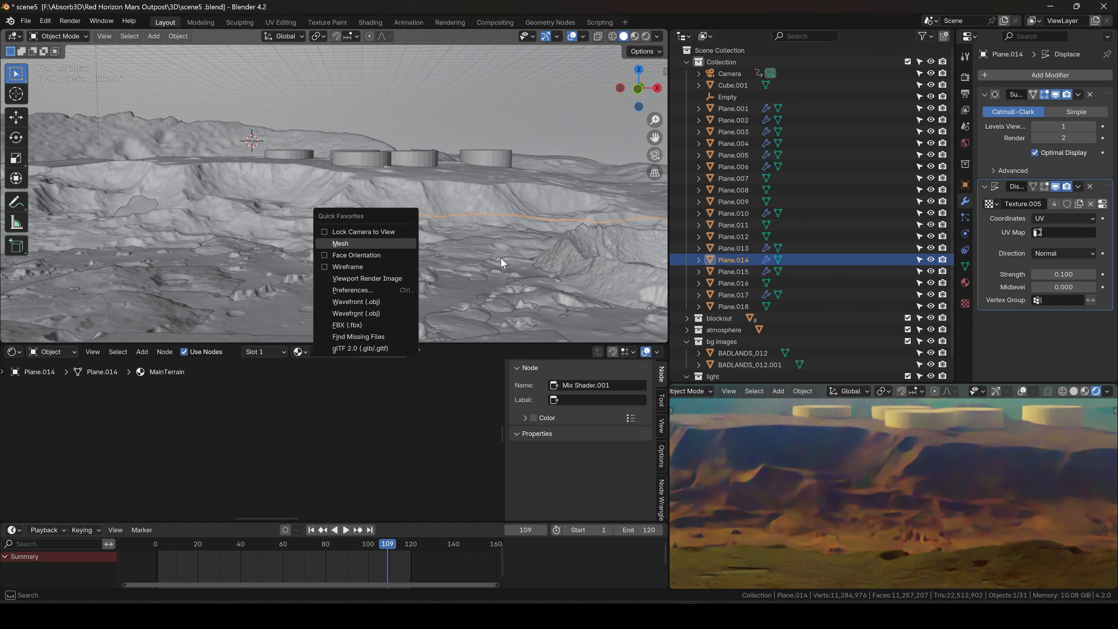
{"action": "middle_click_drag", "start_coordinate": [501, 258], "coordinate": [376, 206], "text": "shift"}
Edit Plane.014's mesh and select the strip of faces along the edge where it overlaps the neighbouring crater terrain
{"action": "key", "text": "ctrl+Tab"}
{"action": "left_click", "coordinate": [432, 224]}
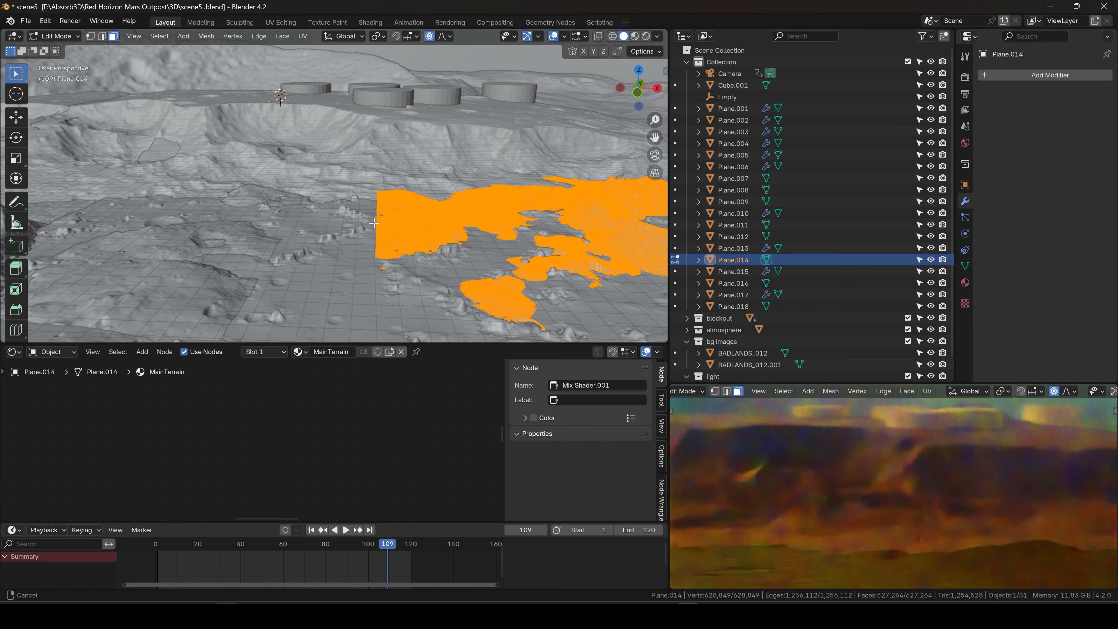
{"action": "left_click_drag", "start_coordinate": [360, 174], "coordinate": [381, 267]}
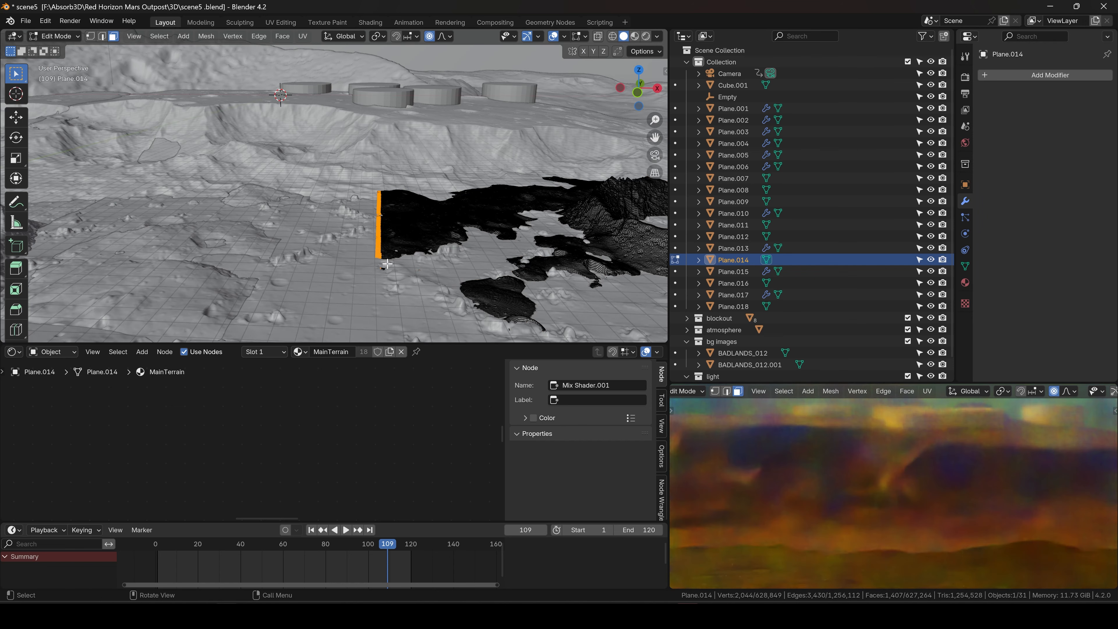
{"action": "scroll", "coordinate": [388, 256], "scroll_direction": "up", "scroll_amount": 5}
{"action": "middle_click_drag", "start_coordinate": [398, 234], "coordinate": [406, 215]}
{"action": "scroll", "coordinate": [406, 214], "scroll_direction": "down", "scroll_amount": 3}
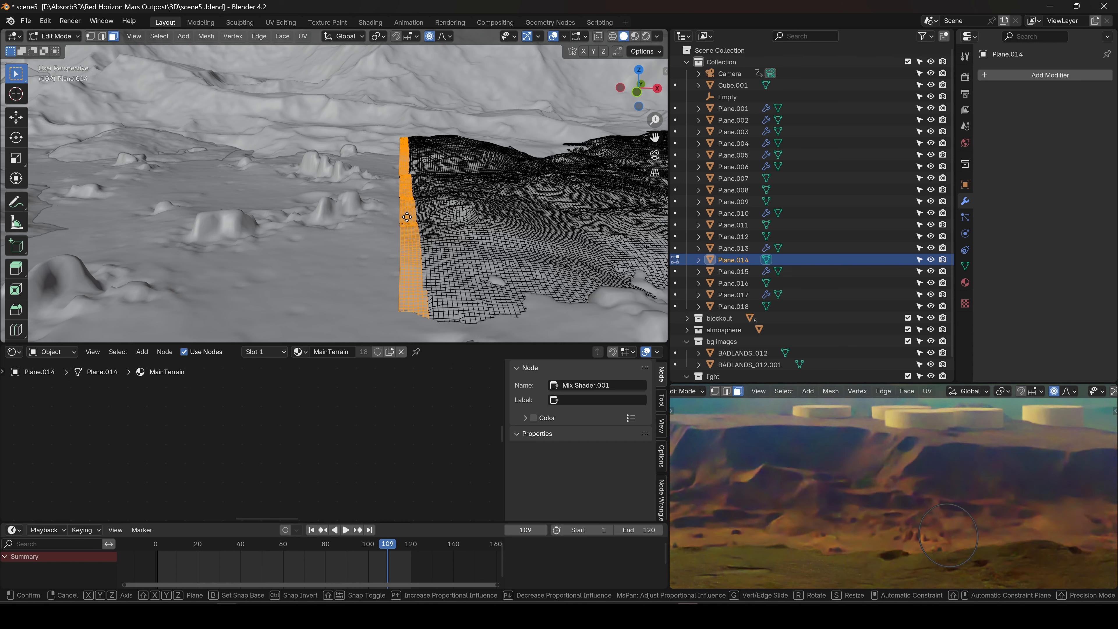
Lower Plane.014's edge strip about 4.3 ft with smooth proportional editing of about 18 ft, and return to Object Mode
{"action": "key", "text": "g"}
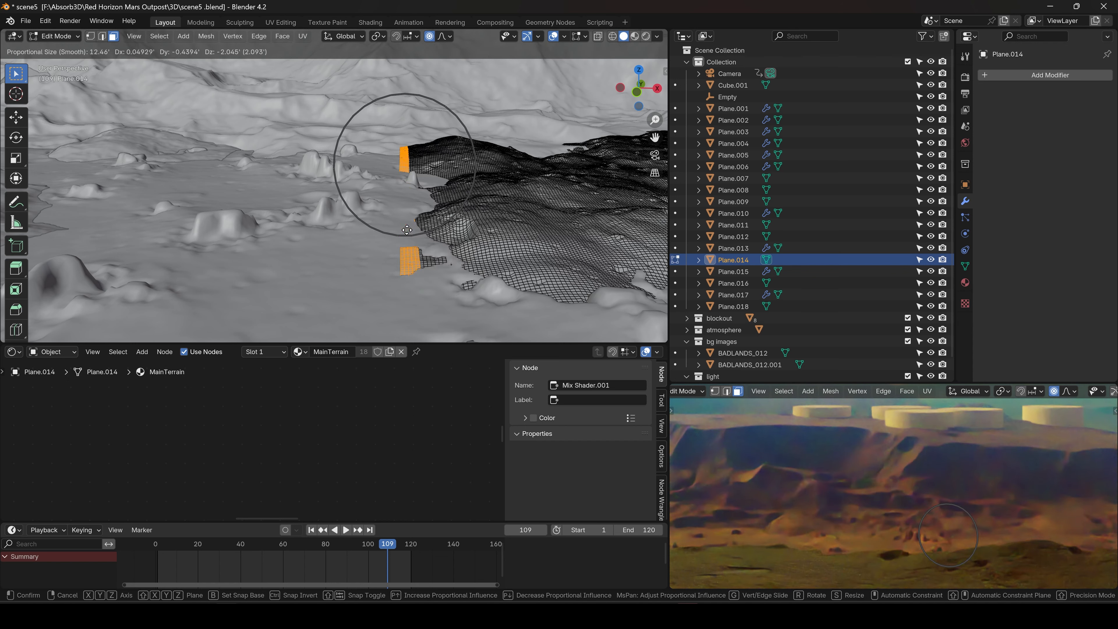
{"action": "scroll", "coordinate": [407, 241], "scroll_direction": "down", "scroll_amount": 4}
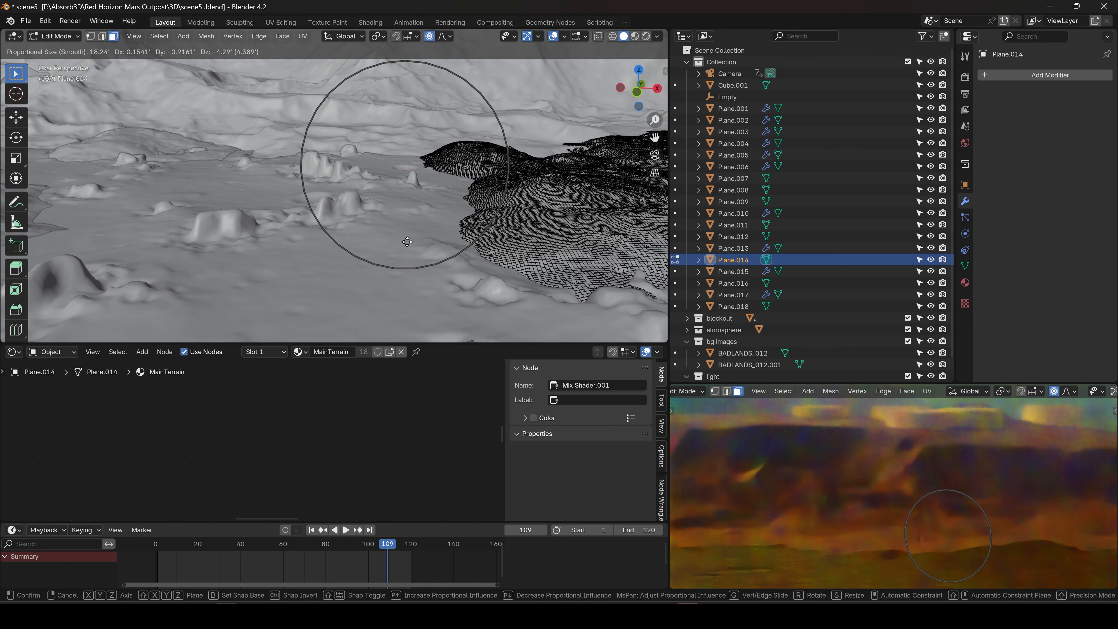
{"action": "left_click", "coordinate": [407, 241]}
{"action": "key", "text": "Tab"}
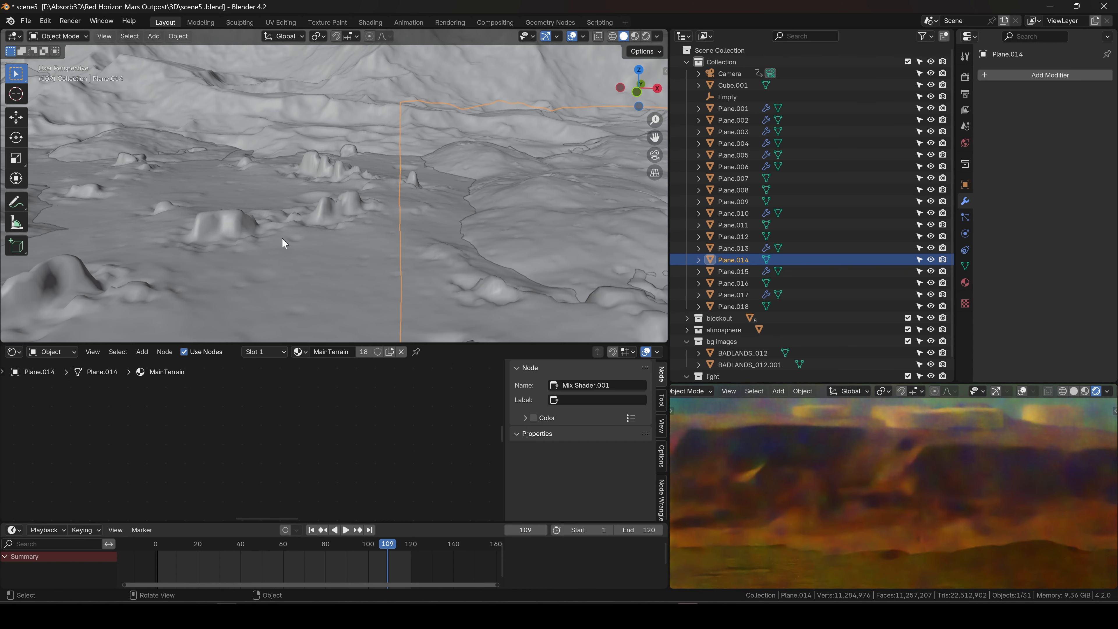
{"action": "scroll", "coordinate": [341, 238], "scroll_direction": "down", "scroll_amount": 6}
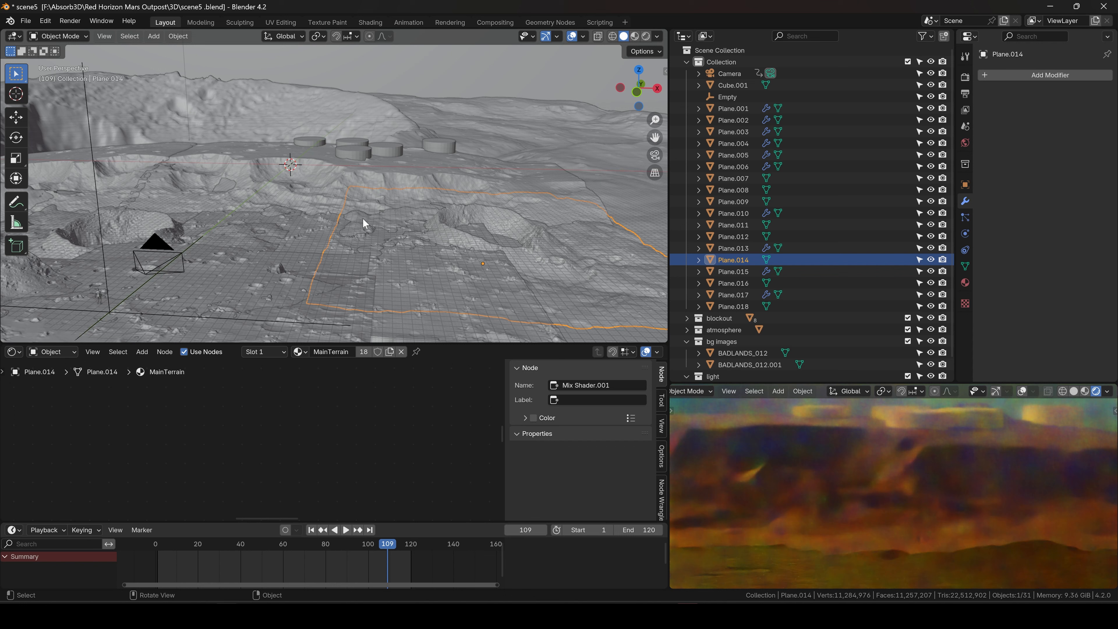
{"action": "scroll", "coordinate": [815, 455], "scroll_direction": "down", "scroll_amount": 5}
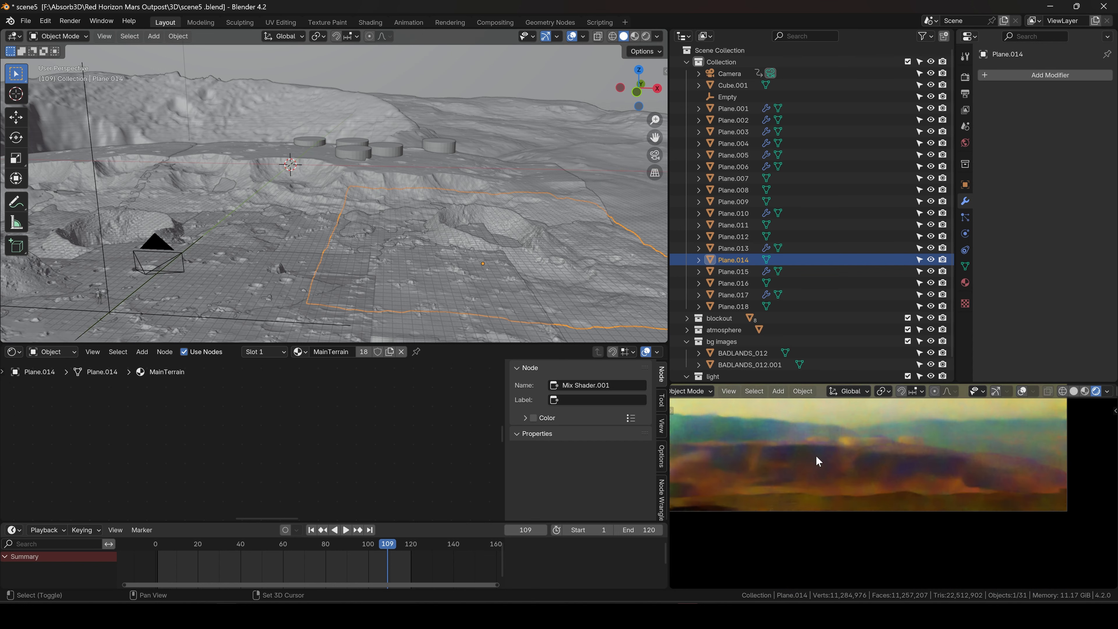
{"action": "middle_click_drag", "start_coordinate": [816, 456], "coordinate": [879, 518], "text": "shift"}
{"action": "scroll", "coordinate": [849, 522], "scroll_direction": "down", "scroll_amount": 1}
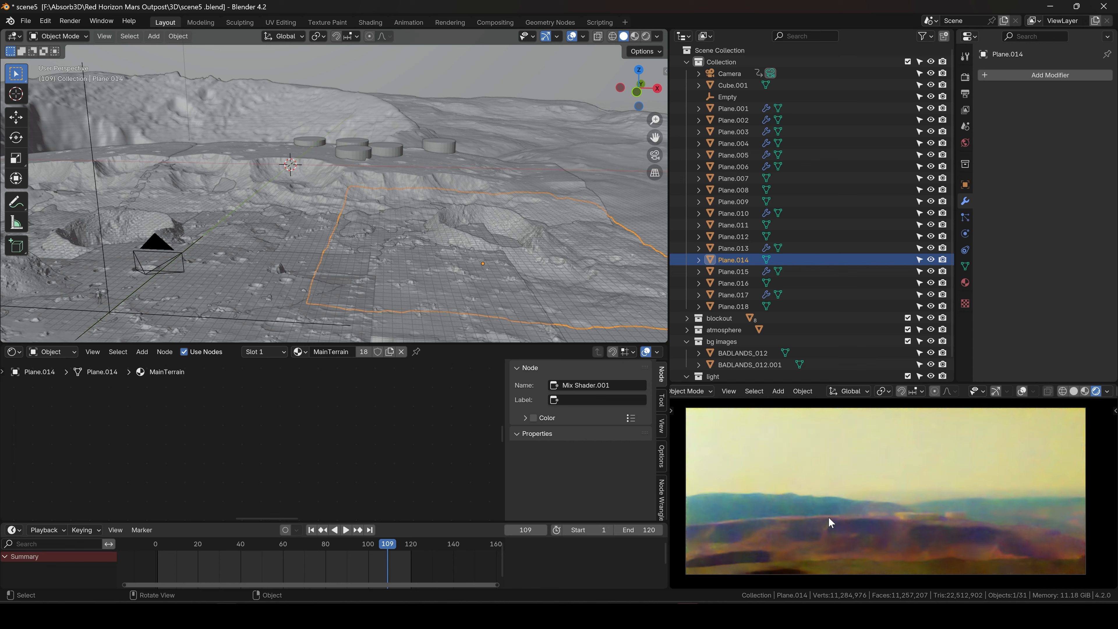
Switch to the image board, compare the stacked scene renders from foreground to plateau shot, and return to Blender
{"action": "left_click", "coordinate": [382, 615]}
{"action": "scroll", "coordinate": [576, 324], "scroll_direction": "down", "scroll_amount": 7}
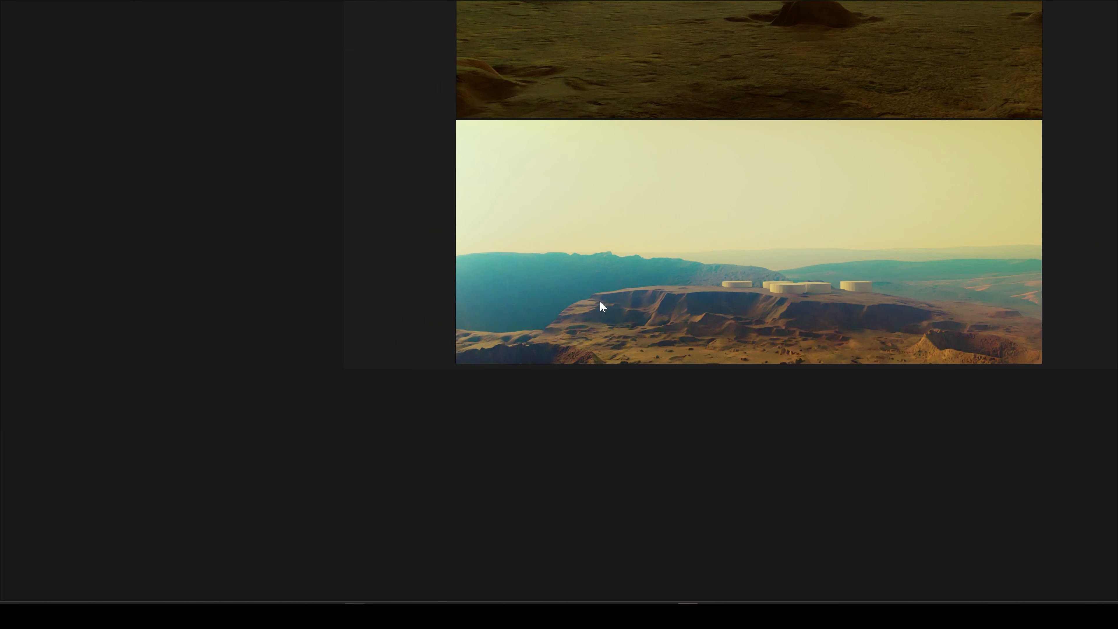
{"action": "middle_click_drag", "start_coordinate": [651, 239], "coordinate": [572, 312]}
{"action": "middle_click_drag", "start_coordinate": [630, 29], "coordinate": [610, 238]}
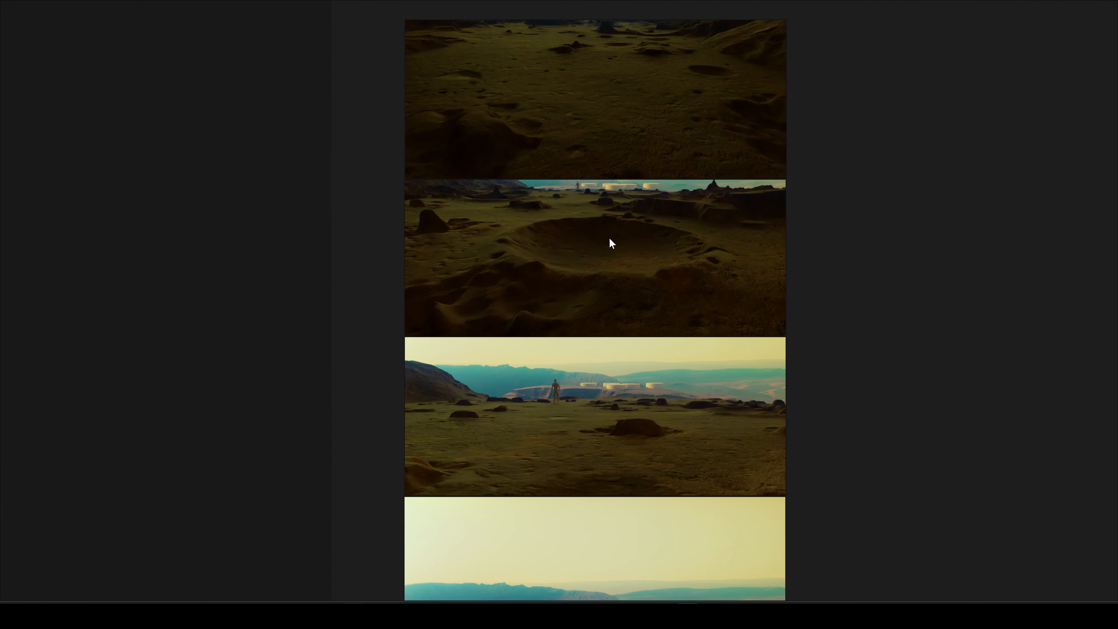
{"action": "middle_click_drag", "start_coordinate": [607, 183], "coordinate": [599, 244]}
{"action": "scroll", "coordinate": [599, 182], "scroll_direction": "up", "scroll_amount": 5}
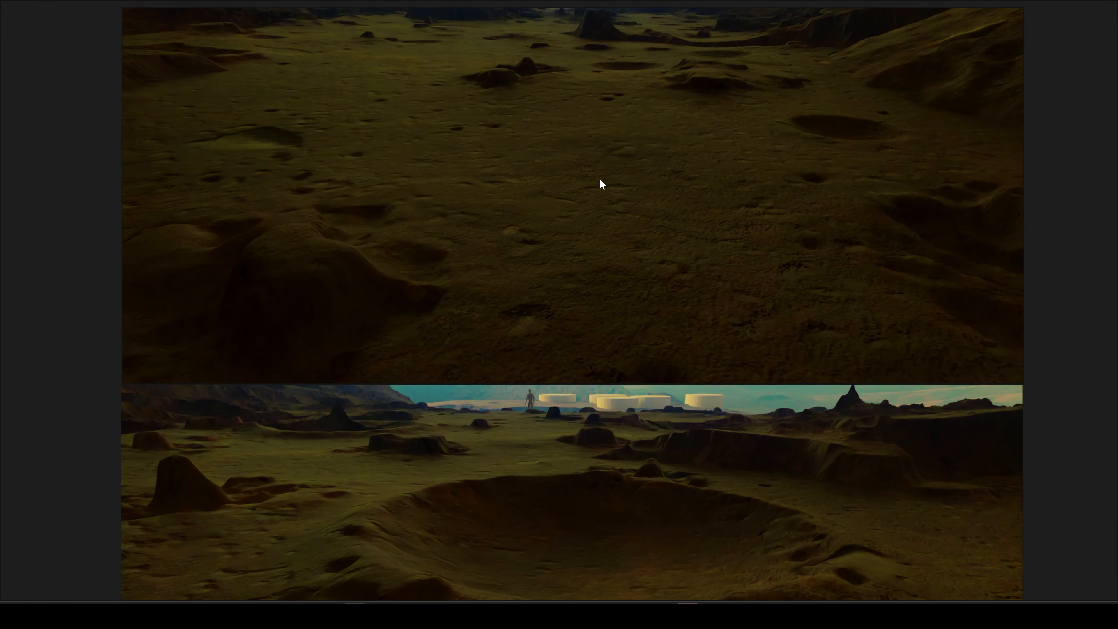
{"action": "middle_click_drag", "start_coordinate": [579, 398], "coordinate": [621, 282]}
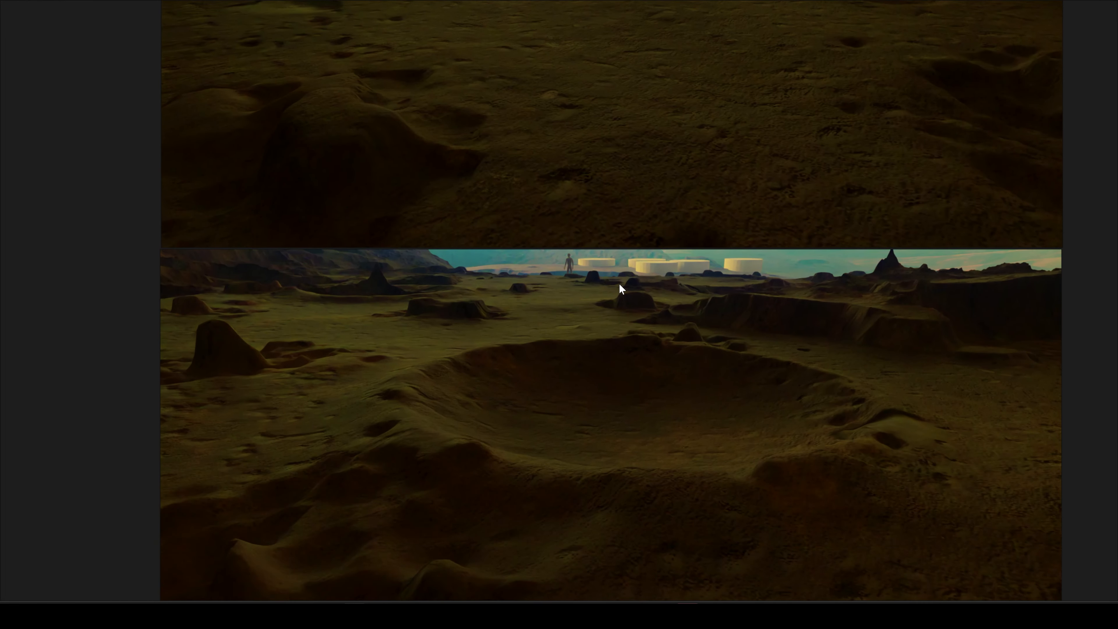
{"action": "scroll", "coordinate": [619, 264], "scroll_direction": "down", "scroll_amount": 5}
{"action": "scroll", "coordinate": [623, 374], "scroll_direction": "up", "scroll_amount": 5}
{"action": "middle_click_drag", "start_coordinate": [607, 476], "coordinate": [547, 303]}
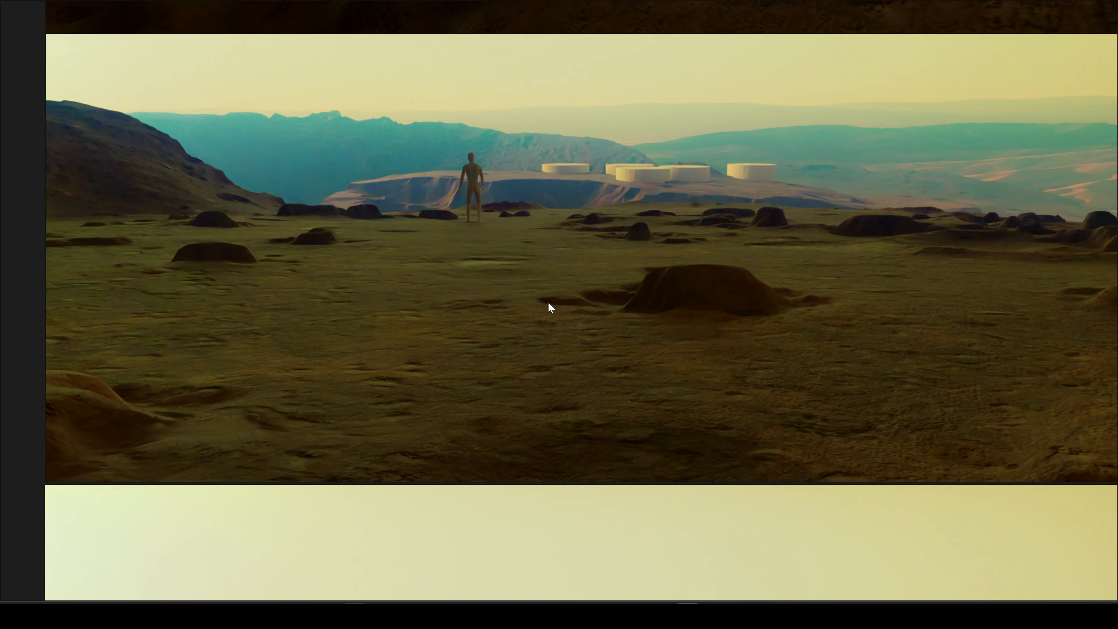
{"action": "scroll", "coordinate": [566, 290], "scroll_direction": "down", "scroll_amount": 3}
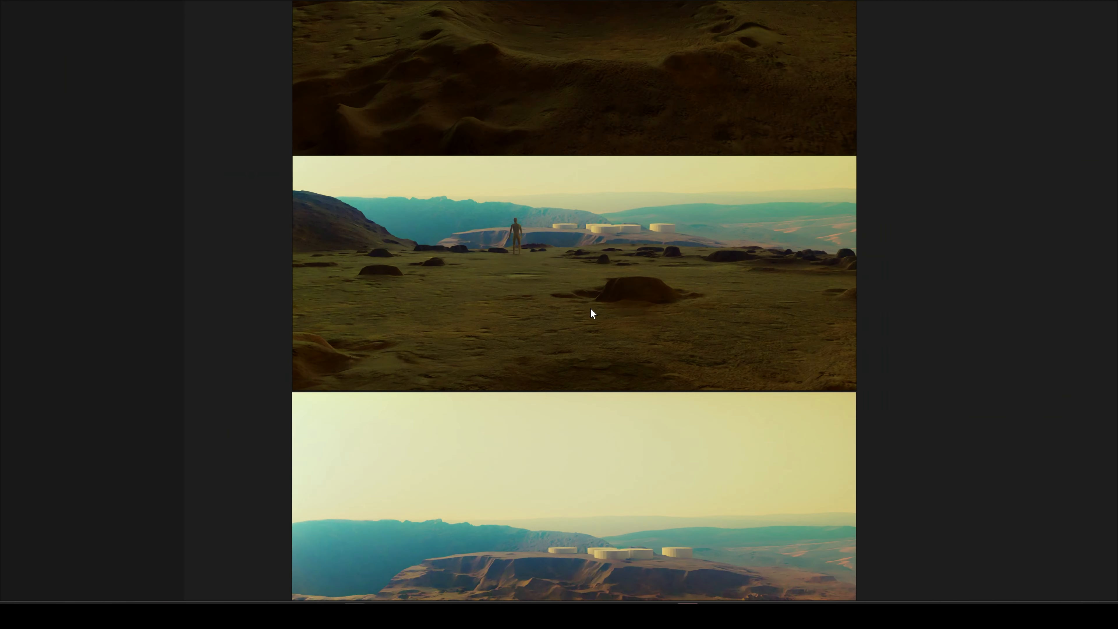
{"action": "middle_click_drag", "start_coordinate": [590, 309], "coordinate": [598, 199]}
{"action": "scroll", "coordinate": [561, 464], "scroll_direction": "up", "scroll_amount": 5}
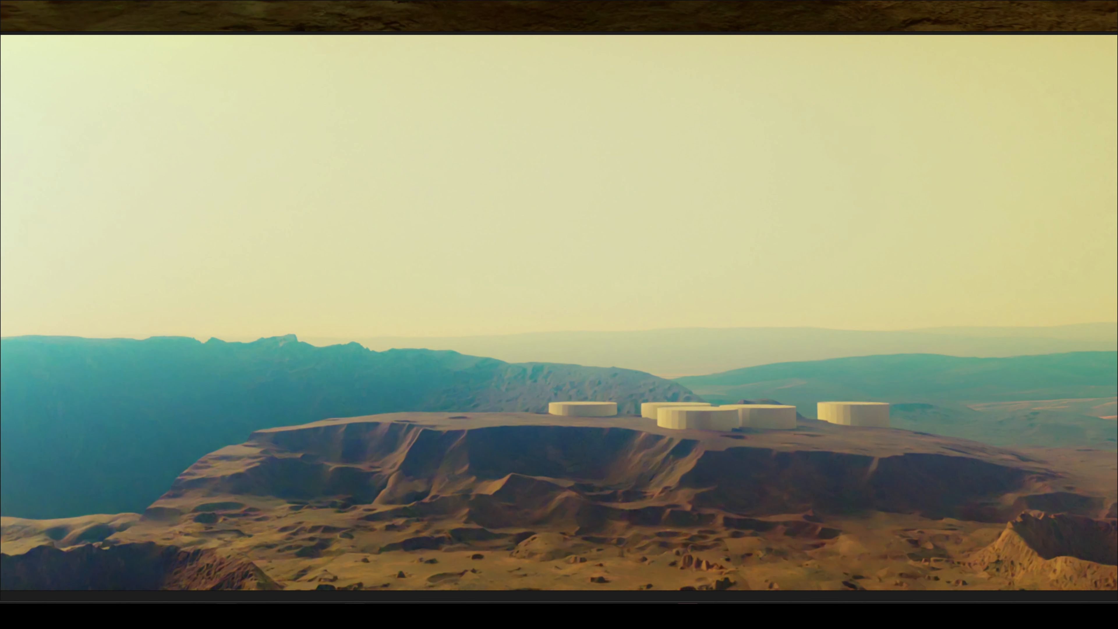
{"action": "left_click", "coordinate": [250, 532]}
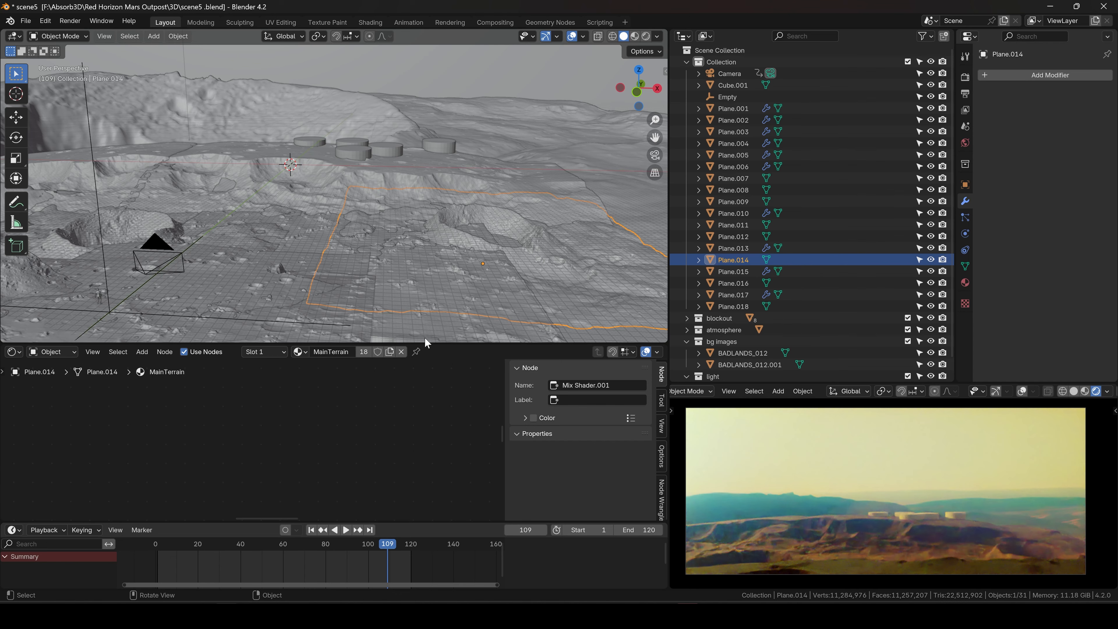
Move Cube.001 into a collection named fg shadow cube
{"action": "middle_click_drag", "start_coordinate": [401, 319], "coordinate": [392, 233]}
{"action": "middle_click_drag", "start_coordinate": [385, 249], "coordinate": [412, 206]}
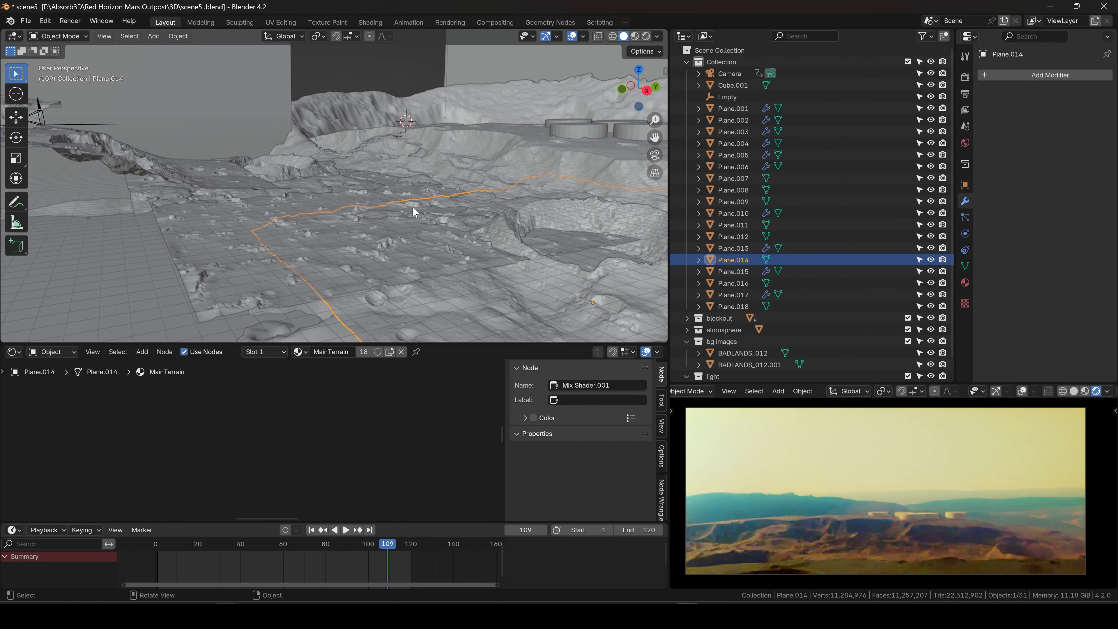
{"action": "middle_click_drag", "start_coordinate": [320, 212], "coordinate": [205, 146]}
{"action": "scroll", "coordinate": [369, 203], "scroll_direction": "up", "scroll_amount": 4}
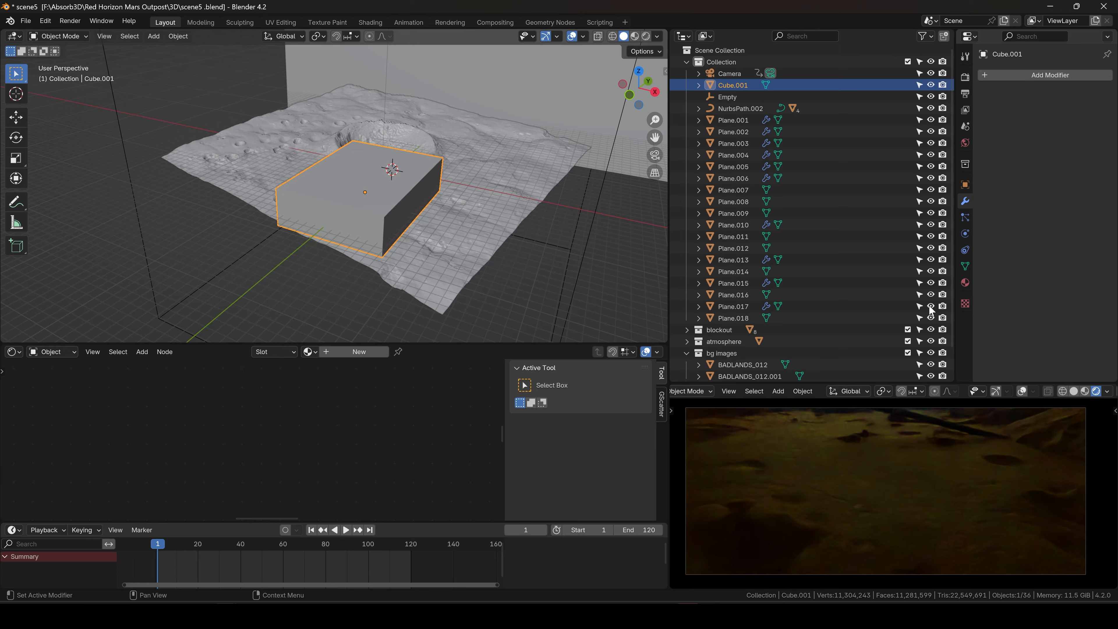
{"action": "key", "text": "m"}
{"action": "key", "text": "Return"}
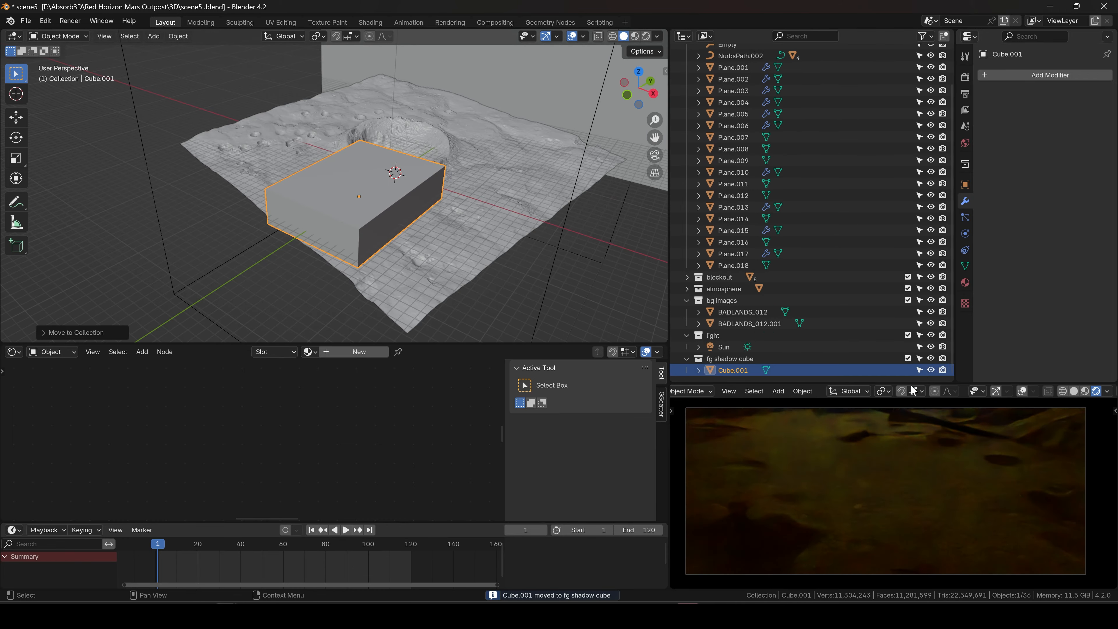
Hide the shadow cube and move NurbsPath.002 with its child cable parts into a new collection named cables
{"action": "middle_click_drag", "start_coordinate": [338, 192], "coordinate": [365, 195]}
{"action": "scroll", "coordinate": [357, 185], "scroll_direction": "up", "scroll_amount": 6}
{"action": "scroll", "coordinate": [304, 173], "scroll_direction": "up", "scroll_amount": 5}
{"action": "left_click", "coordinate": [300, 173]}
{"action": "scroll", "coordinate": [325, 183], "scroll_direction": "down", "scroll_amount": 8}
{"action": "scroll", "coordinate": [423, 206], "scroll_direction": "up", "scroll_amount": 4}
{"action": "left_click", "coordinate": [552, 233]}
{"action": "scroll", "coordinate": [735, 106], "scroll_direction": "up", "scroll_amount": 3}
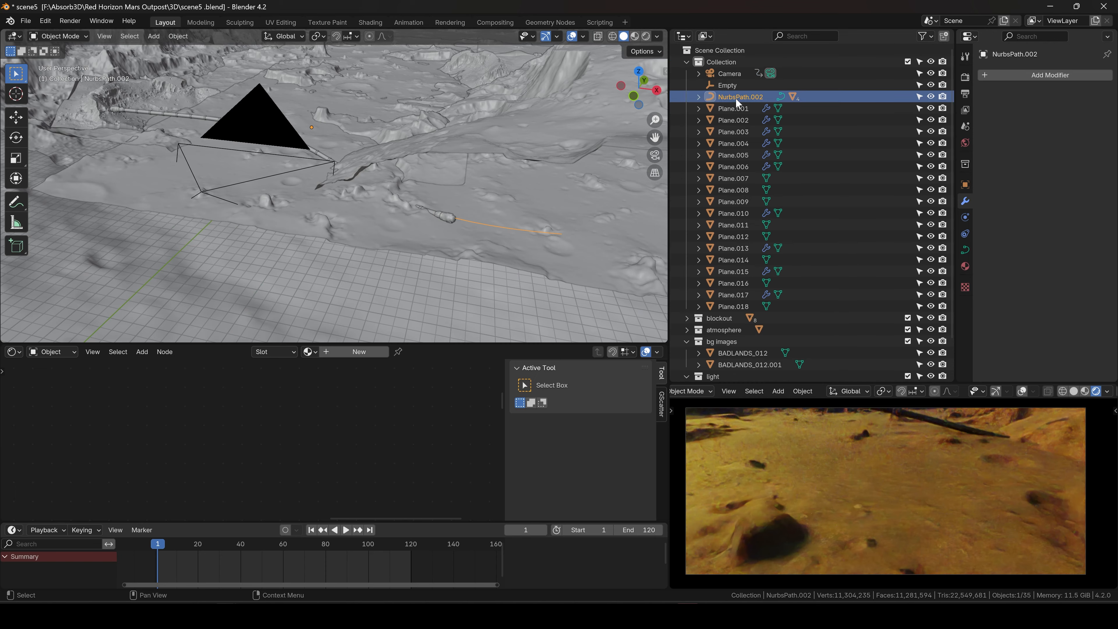
{"action": "right_click", "coordinate": [735, 98]}
{"action": "left_click", "coordinate": [739, 161]}
{"action": "type", "text": "cables"}
{"action": "key", "text": "Return"}
{"action": "key", "text": "Return"}
From the top view, rotate the whole cable and move it so it runs away from the camera
{"action": "key", "text": "KP_7"}
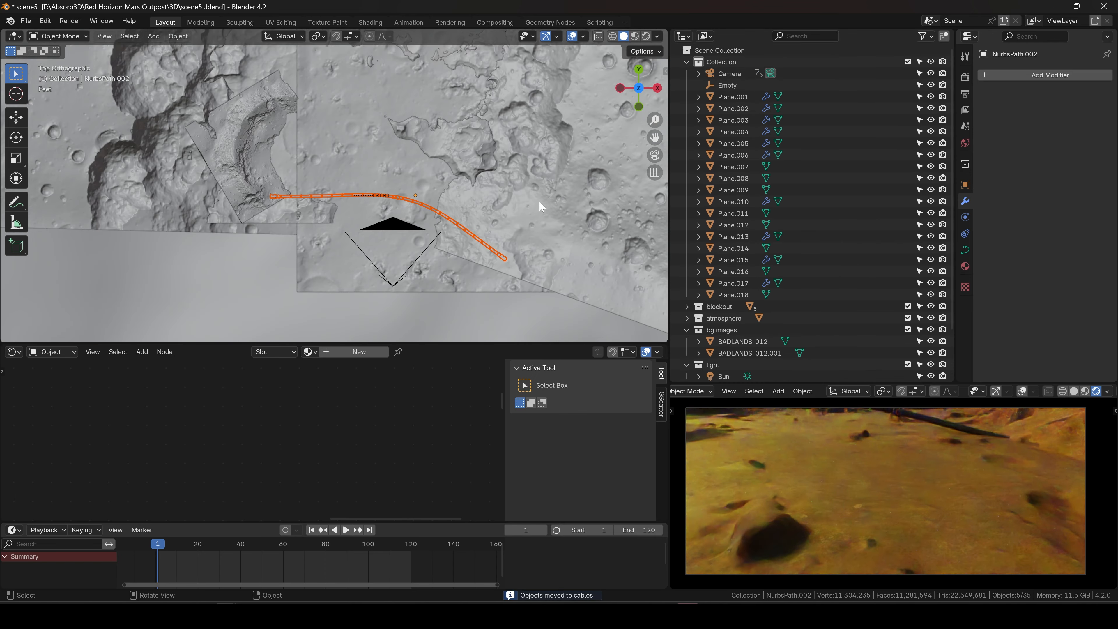
{"action": "key", "text": "r"}
{"action": "left_click", "coordinate": [444, 185]}
{"action": "key", "text": "g"}
{"action": "left_click", "coordinate": [442, 220]}
{"action": "middle_click_drag", "start_coordinate": [442, 221], "coordinate": [462, 152]}
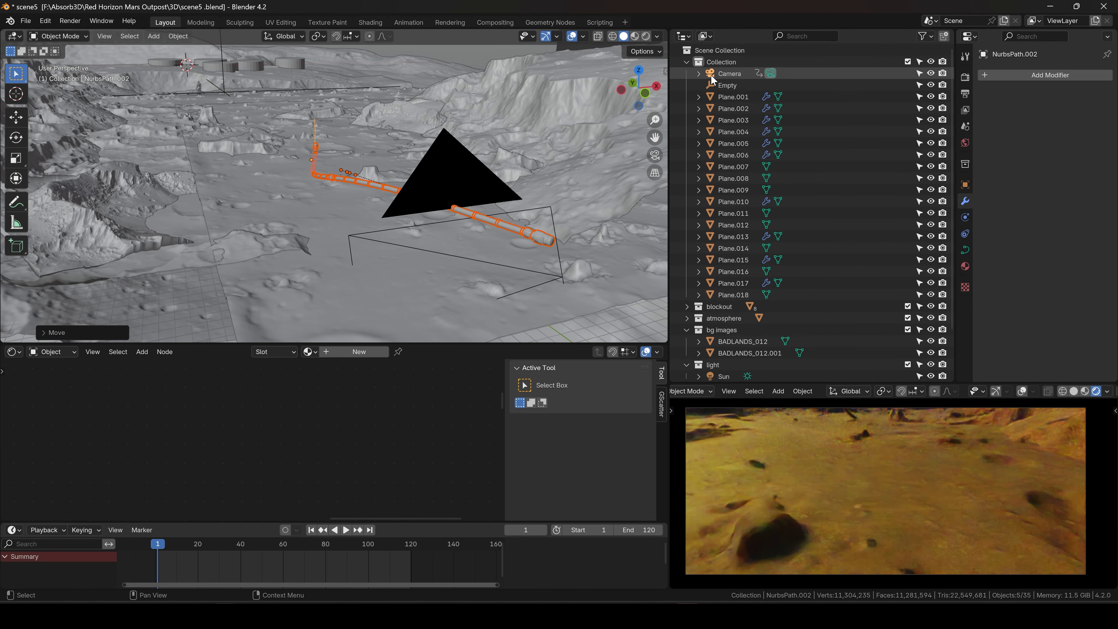
Select all control points of NurbsPath.002 and flatten the curve by scaling them to 0 along Z
{"action": "scroll", "coordinate": [718, 163], "scroll_direction": "down", "scroll_amount": 3}
{"action": "key", "text": "a"}
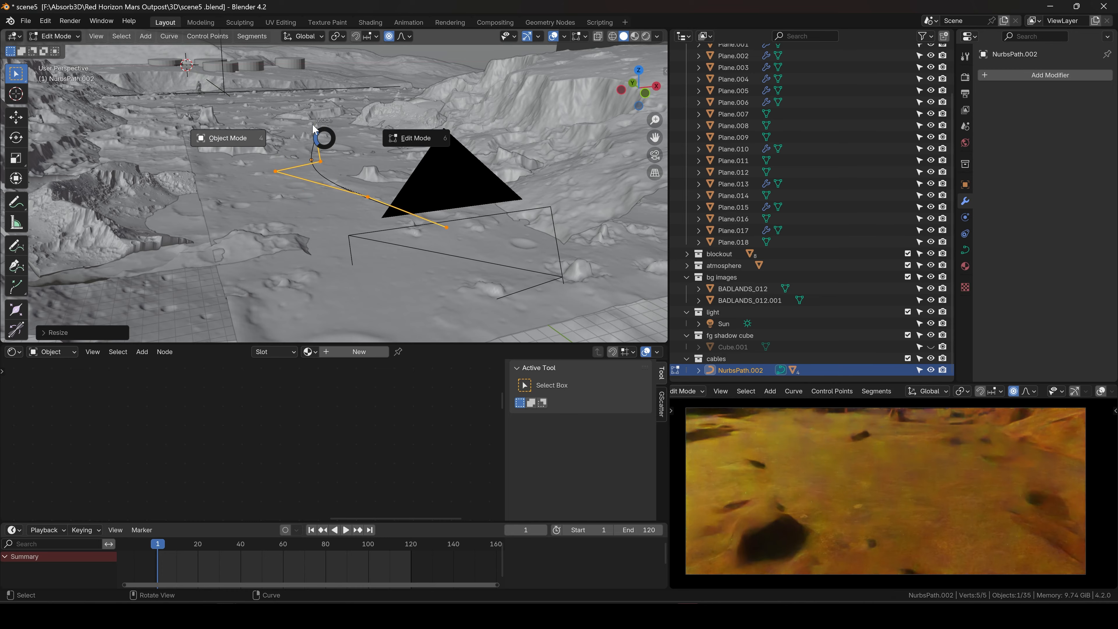
{"action": "middle_click_drag", "start_coordinate": [320, 138], "coordinate": [326, 200]}
{"action": "key", "text": "Tab"}
{"action": "key", "text": "Tab"}
{"action": "key", "text": "s"}
{"action": "key", "text": "z"}
{"action": "right_click", "coordinate": [392, 110]}
{"action": "middle_click_drag", "start_coordinate": [396, 198], "coordinate": [418, 207]}
{"action": "key", "text": "s"}
{"action": "key", "text": "z"}
{"action": "key", "text": "0"}
{"action": "key", "text": "Return"}
Move the flattened curve's control points vertically towards the terrain surface
{"action": "key", "text": "g"}
{"action": "key", "text": "z"}
{"action": "left_click", "coordinate": [369, 222]}
{"action": "scroll", "coordinate": [369, 222], "scroll_direction": "up", "scroll_amount": 6}
{"action": "key", "text": "g"}
{"action": "key", "text": "z"}
{"action": "left_click", "coordinate": [329, 223]}
{"action": "scroll", "coordinate": [366, 273], "scroll_direction": "down", "scroll_amount": 6}
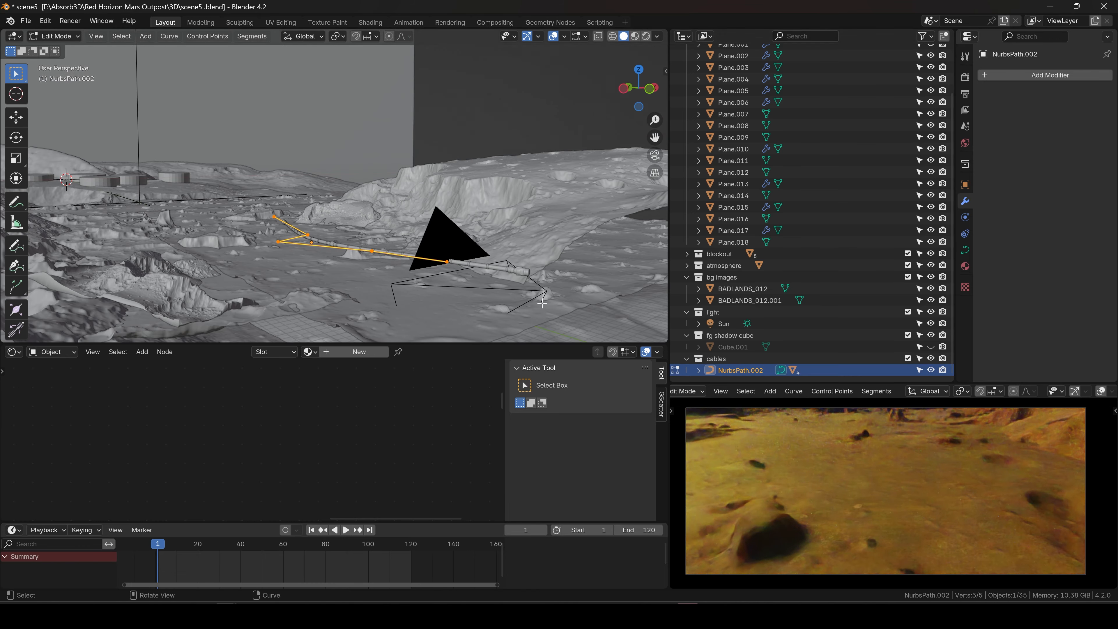
Select the cable path with its child parts in Object Mode and raise them along Z onto the foreground ground
{"action": "right_click", "coordinate": [731, 371]}
{"action": "left_click", "coordinate": [685, 372]}
{"action": "scroll", "coordinate": [362, 247], "scroll_direction": "up", "scroll_amount": 3}
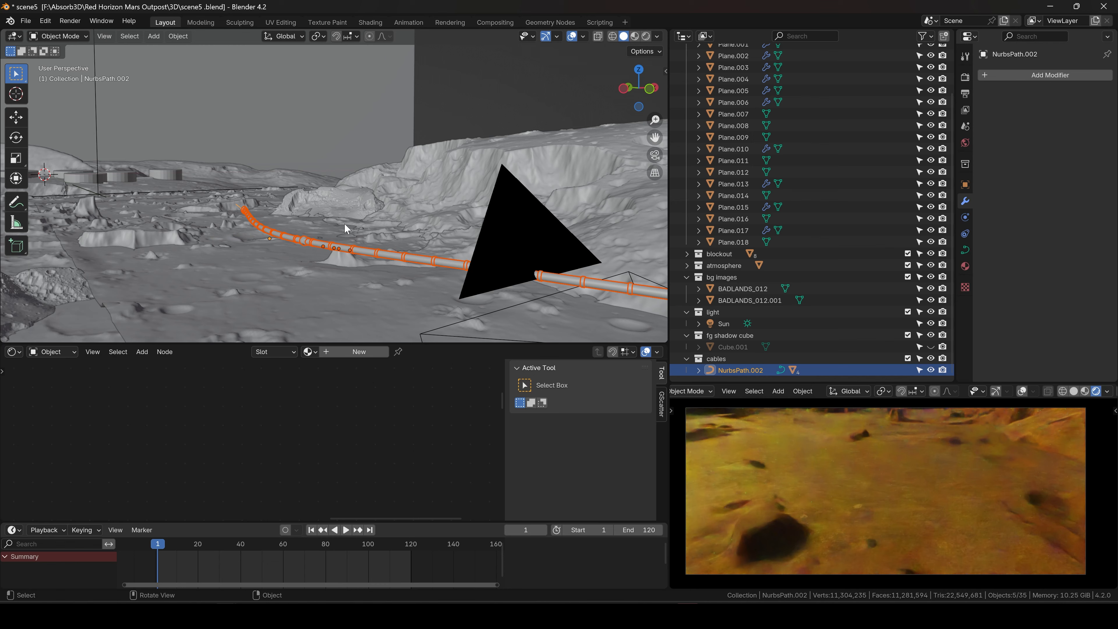
{"action": "key", "text": "g"}
{"action": "key", "text": "z"}
{"action": "left_click", "coordinate": [369, 208]}
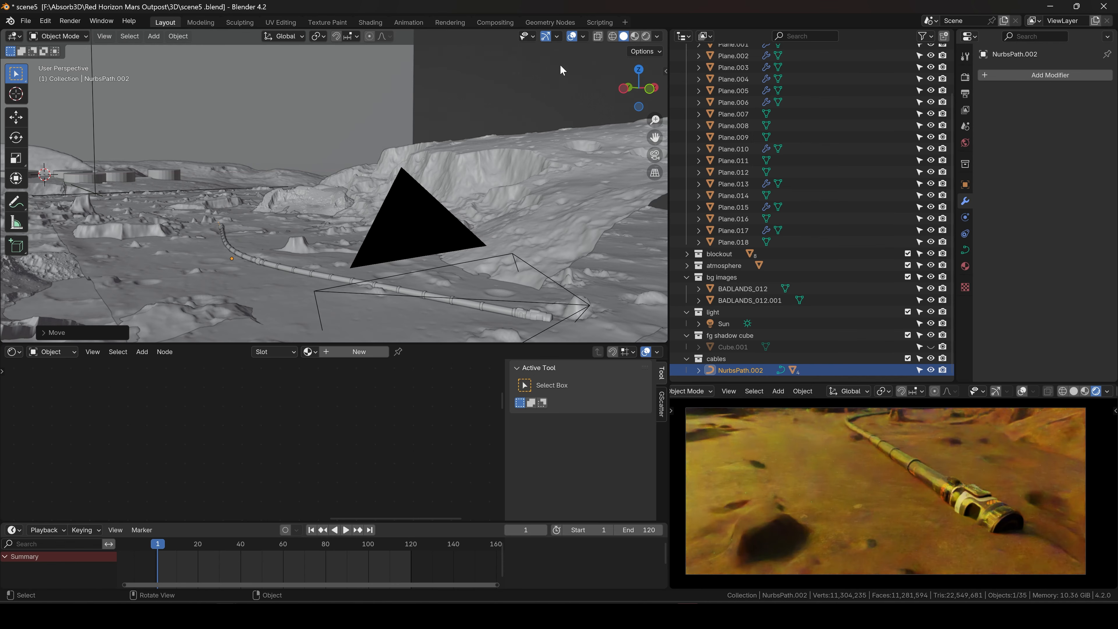
Set the camera preview to solid shading and shift the cable sideways within the camera frame from the top view
{"action": "key", "text": "KP_7"}
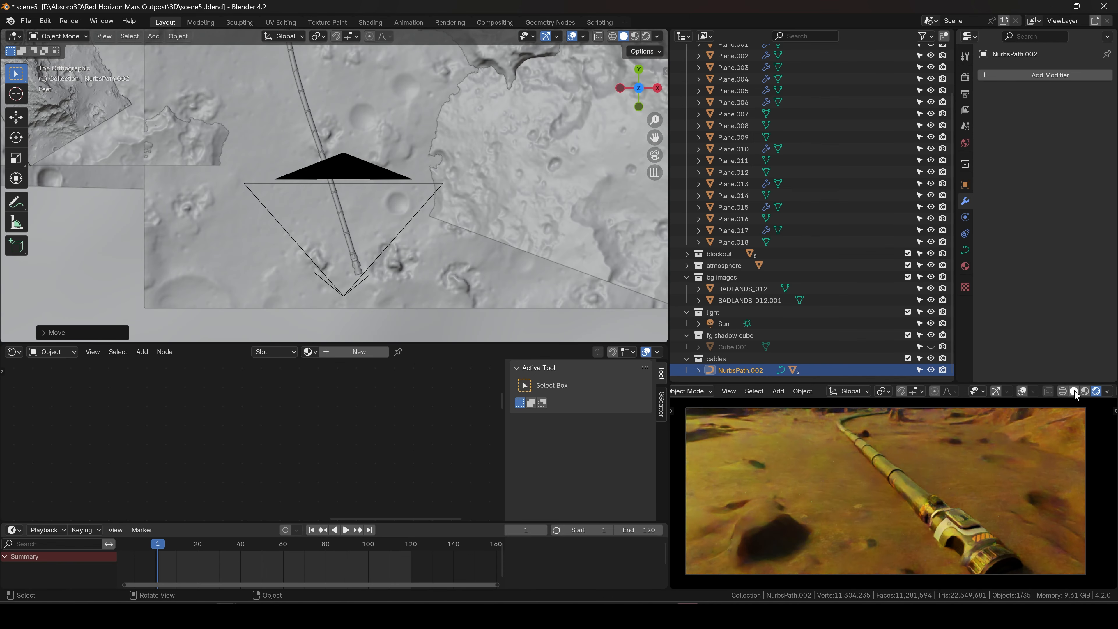
{"action": "left_click", "coordinate": [1073, 391]}
{"action": "key", "text": "g"}
{"action": "left_click", "coordinate": [460, 241]}
{"action": "middle_click_drag", "start_coordinate": [460, 242], "coordinate": [476, 284]}
Edit NurbsPath.002 and adjust the height of the control point near the cable's far end
{"action": "scroll", "coordinate": [334, 203], "scroll_direction": "up", "scroll_amount": 3}
{"action": "key", "text": "Tab"}
{"action": "left_click", "coordinate": [409, 273]}
{"action": "key", "text": "g"}
{"action": "key", "text": "z"}
{"action": "left_click", "coordinate": [655, 267]}
{"action": "left_click", "coordinate": [476, 286]}
{"action": "left_click", "coordinate": [638, 71]}
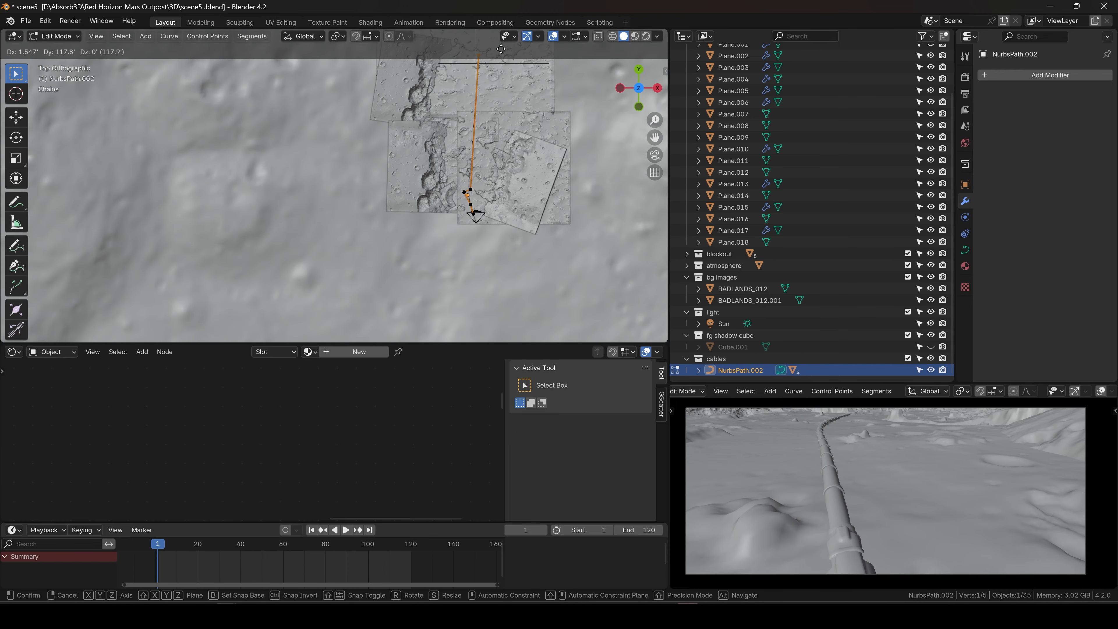
Extrude the curve's end point twice from the top view to carry the cable path across the distant terrain
{"action": "key", "text": "e"}
{"action": "left_click", "coordinate": [502, 67]}
{"action": "middle_click_drag", "start_coordinate": [501, 67], "coordinate": [461, 200], "text": "shift"}
{"action": "key", "text": "e"}
{"action": "left_click", "coordinate": [458, 106]}
{"action": "middle_click_drag", "start_coordinate": [458, 105], "coordinate": [357, 207]}
{"action": "scroll", "coordinate": [294, 187], "scroll_direction": "up", "scroll_amount": 4}
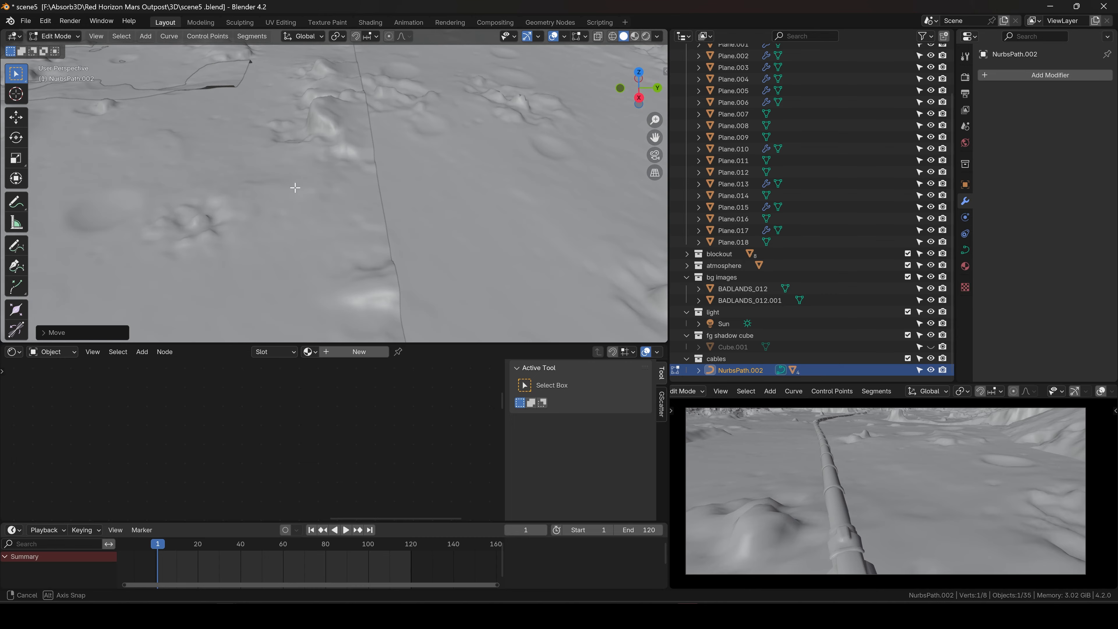
Move the newly extruded end point along Z to bring it to terrain level
{"action": "middle_click_drag", "start_coordinate": [294, 187], "coordinate": [444, 211]}
{"action": "key", "text": "g"}
{"action": "key", "text": "z"}
{"action": "left_click", "coordinate": [409, 247]}
{"action": "middle_click_drag", "start_coordinate": [410, 247], "coordinate": [476, 281]}
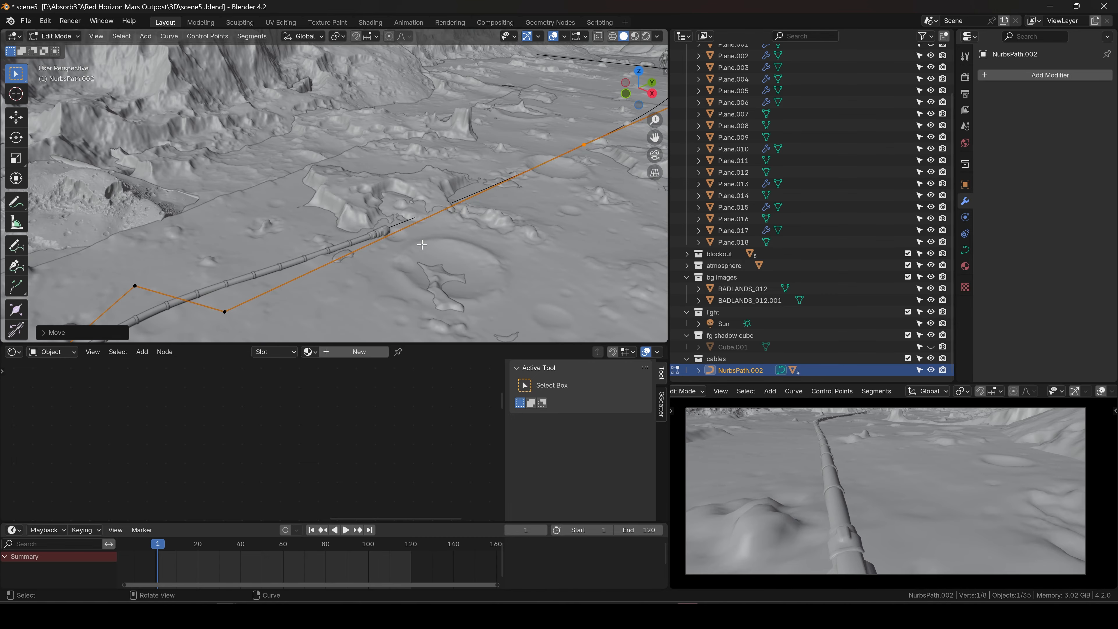
Shift the control point past the foreground bend horizontally, keeping its height, to widen the cable's curve
{"action": "middle_click_drag", "start_coordinate": [282, 273], "coordinate": [352, 246], "text": "shift"}
{"action": "left_click", "coordinate": [333, 250]}
{"action": "key", "text": "g"}
{"action": "key", "text": "shift+z"}
{"action": "middle_click_drag", "start_coordinate": [522, 189], "coordinate": [564, 177]}
{"action": "key", "text": "g"}
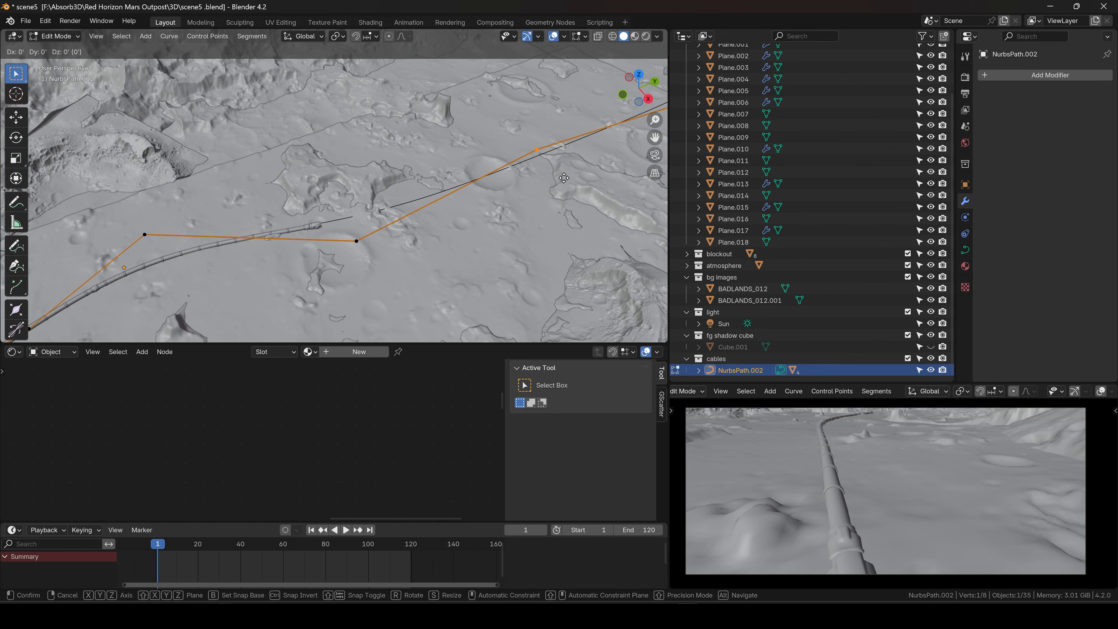
Select two neighbouring control points on the long straight stretch and subdivide the segment between them
{"action": "middle_click_drag", "start_coordinate": [278, 233], "coordinate": [419, 257]}
{"action": "left_click", "coordinate": [275, 245]}
{"action": "left_click", "coordinate": [566, 247], "text": "shift"}
{"action": "right_click", "coordinate": [392, 233]}
{"action": "left_click", "coordinate": [388, 234]}
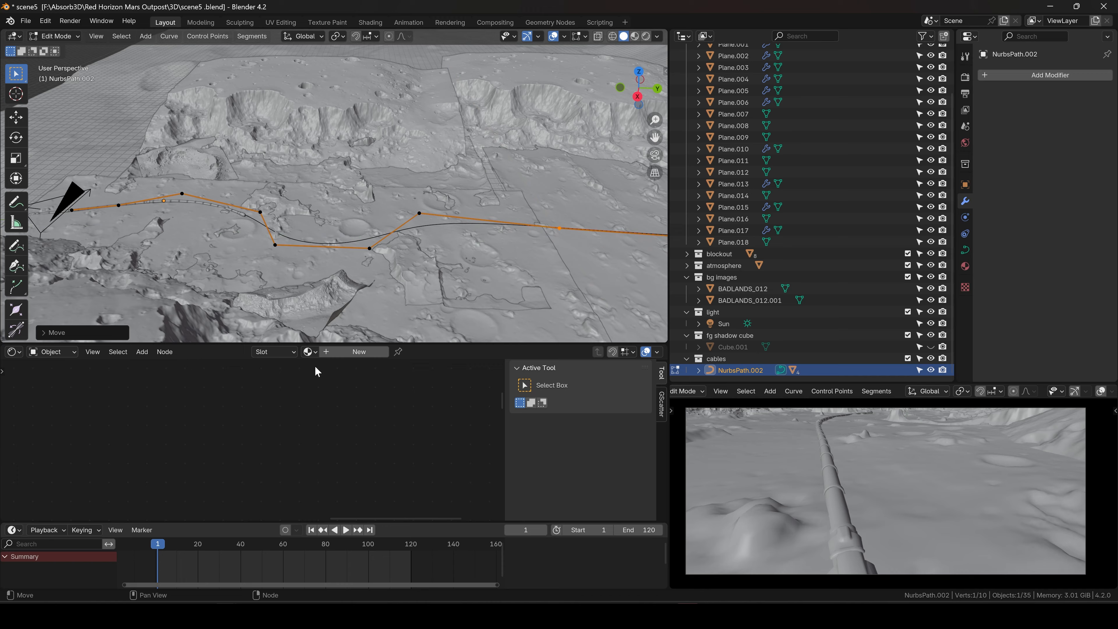
Return to Object Mode and raise the array count of the hose Cylinder.005.004 to extend it along the lengthened path
{"action": "key", "text": "Tab"}
{"action": "left_click", "coordinate": [205, 203]}
{"action": "left_click", "coordinate": [205, 204]}
{"action": "left_click_drag", "start_coordinate": [1064, 126], "coordinate": [1082, 126]}
{"action": "middle_click_drag", "start_coordinate": [616, 194], "coordinate": [266, 178], "text": "shift"}
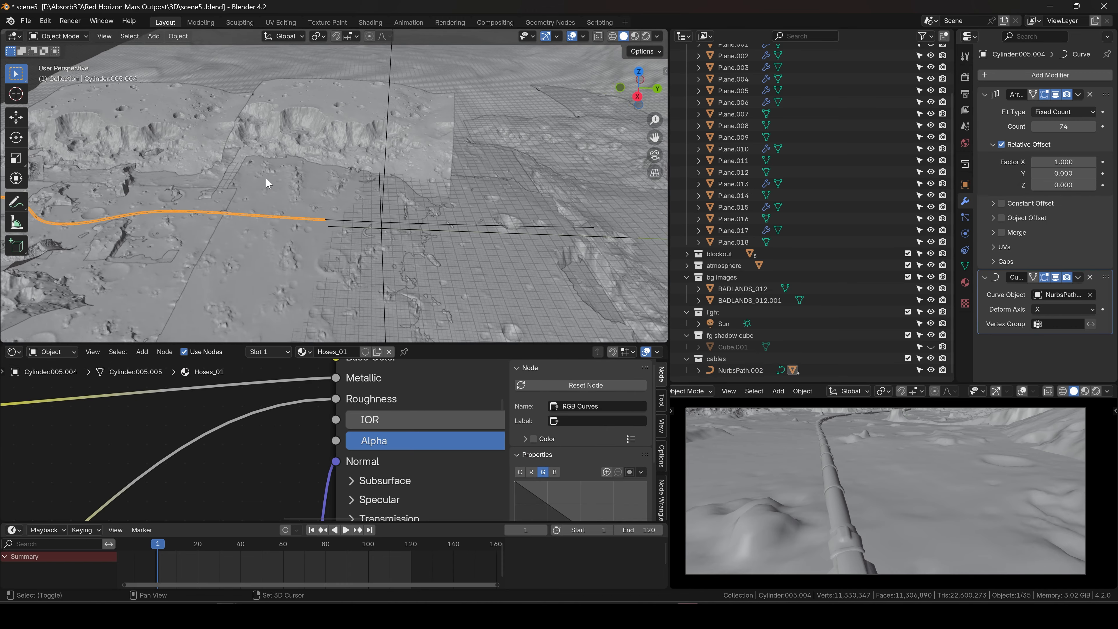
{"action": "scroll", "coordinate": [265, 178], "scroll_direction": "down", "scroll_amount": 4}
{"action": "left_click_drag", "start_coordinate": [1063, 127], "coordinate": [1083, 127]}
Set the array count of the ring object Solid_20.011 to 114 to repeat the rings along the whole cable
{"action": "middle_click_drag", "start_coordinate": [66, 203], "coordinate": [313, 215], "text": "shift"}
{"action": "scroll", "coordinate": [313, 218], "scroll_direction": "up", "scroll_amount": 10}
{"action": "left_click", "coordinate": [312, 220]}
{"action": "scroll", "coordinate": [313, 220], "scroll_direction": "down", "scroll_amount": 8}
{"action": "middle_click_drag", "start_coordinate": [429, 198], "coordinate": [287, 193], "text": "shift"}
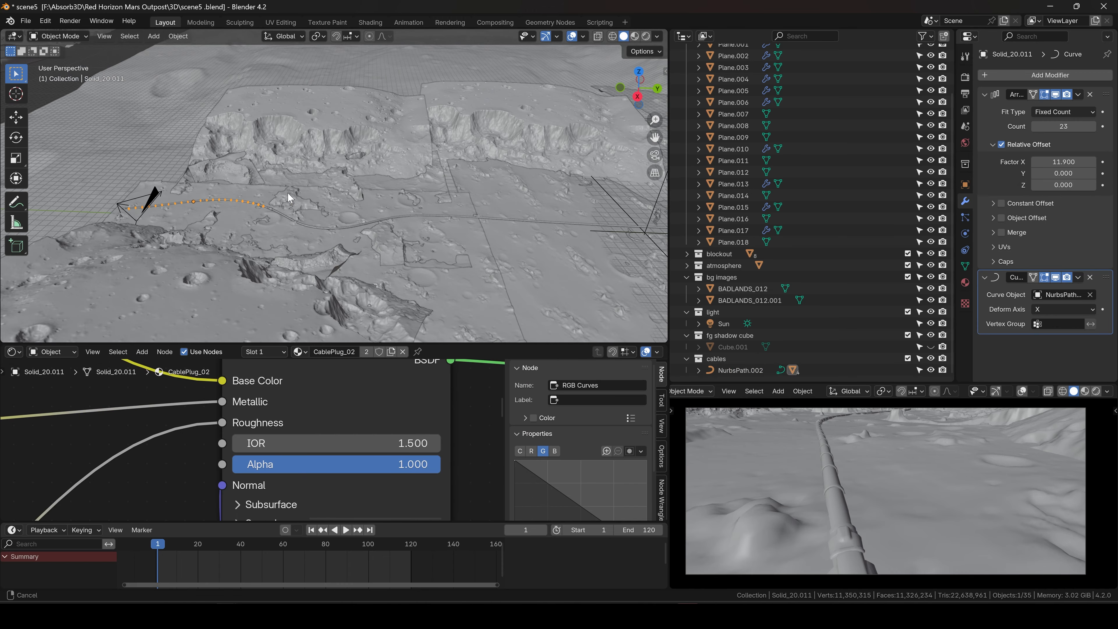
{"action": "left_click_drag", "start_coordinate": [1071, 125], "coordinate": [1095, 125]}
{"action": "middle_click_drag", "start_coordinate": [567, 198], "coordinate": [484, 202], "text": "shift"}
{"action": "scroll", "coordinate": [462, 202], "scroll_direction": "up", "scroll_amount": 6}
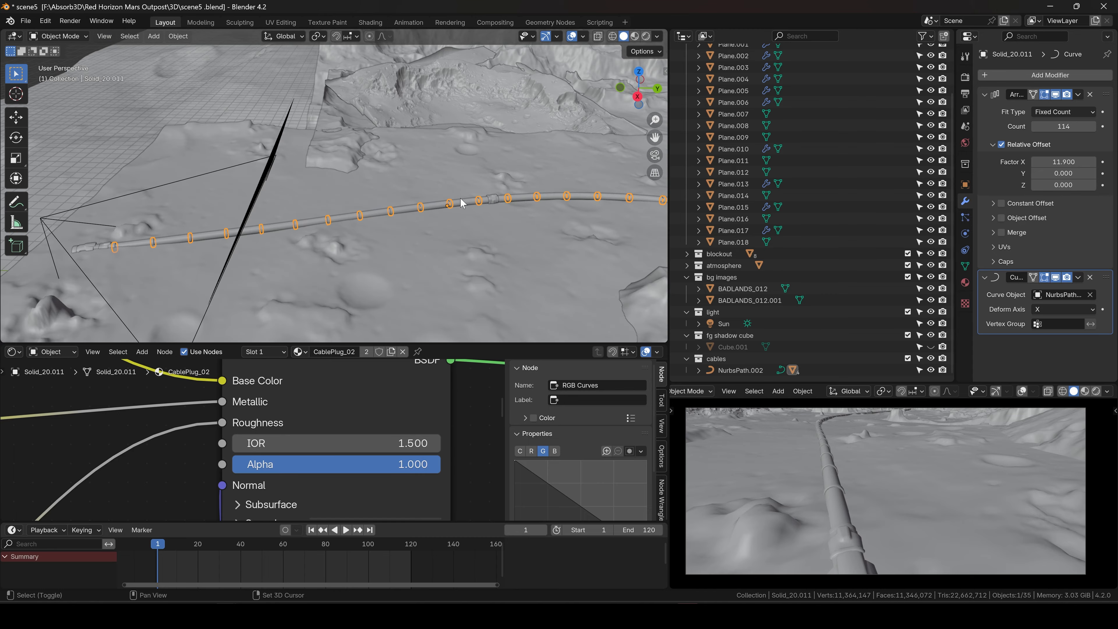
Raise the array count of the cable fitting Face_sheet:001.008, then trim it back to suit the path's length
{"action": "left_click", "coordinate": [462, 202]}
{"action": "scroll", "coordinate": [461, 202], "scroll_direction": "down", "scroll_amount": 7}
{"action": "middle_click_drag", "start_coordinate": [307, 212], "coordinate": [383, 206]}
{"action": "left_click_drag", "start_coordinate": [1064, 127], "coordinate": [1078, 127]}
{"action": "middle_click_drag", "start_coordinate": [616, 176], "coordinate": [351, 176], "text": "shift"}
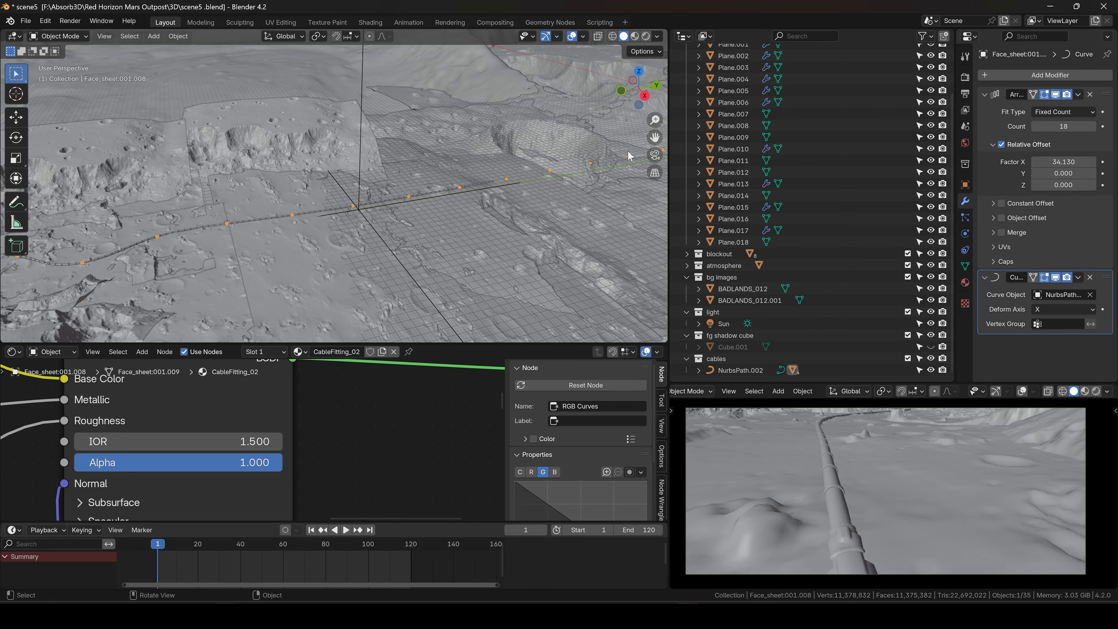
{"action": "left_click", "coordinate": [1034, 125]}
{"action": "left_click", "coordinate": [1034, 125]}
{"action": "left_click", "coordinate": [1034, 125]}
{"action": "left_click", "coordinate": [1035, 125]}
{"action": "left_click", "coordinate": [1035, 126]}
{"action": "left_click", "coordinate": [1035, 125]}
{"action": "double_click", "coordinate": [1034, 126]}
Set the array count of the plug object Solid_20.012 to 5
{"action": "middle_click_drag", "start_coordinate": [437, 234], "coordinate": [185, 173], "text": "shift"}
{"action": "left_click", "coordinate": [185, 177]}
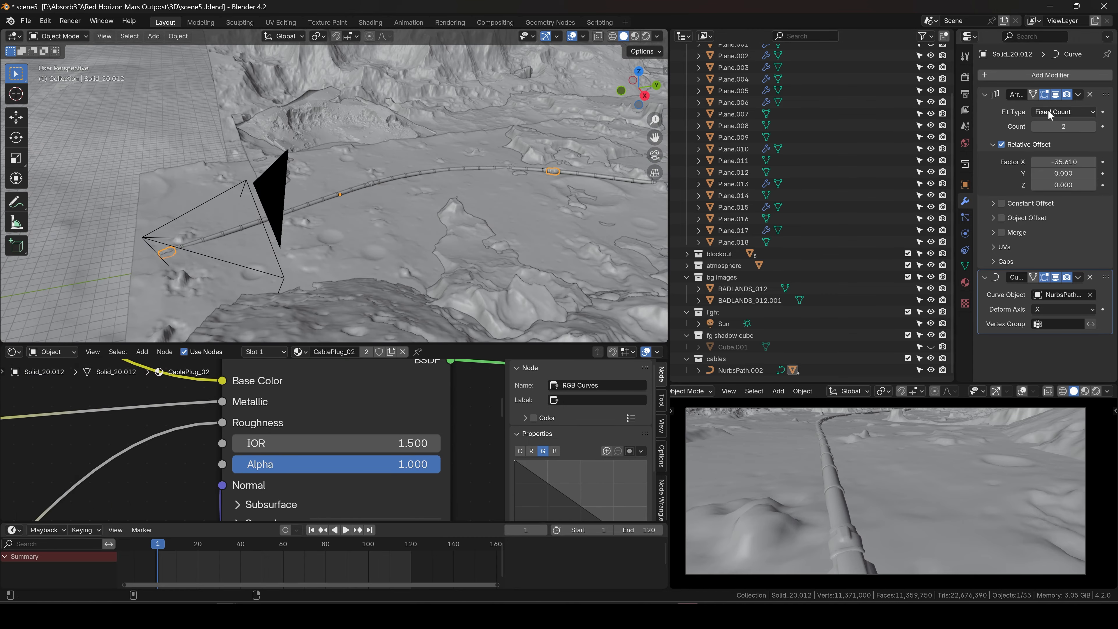
{"action": "middle_click_drag", "start_coordinate": [440, 198], "coordinate": [506, 199]}
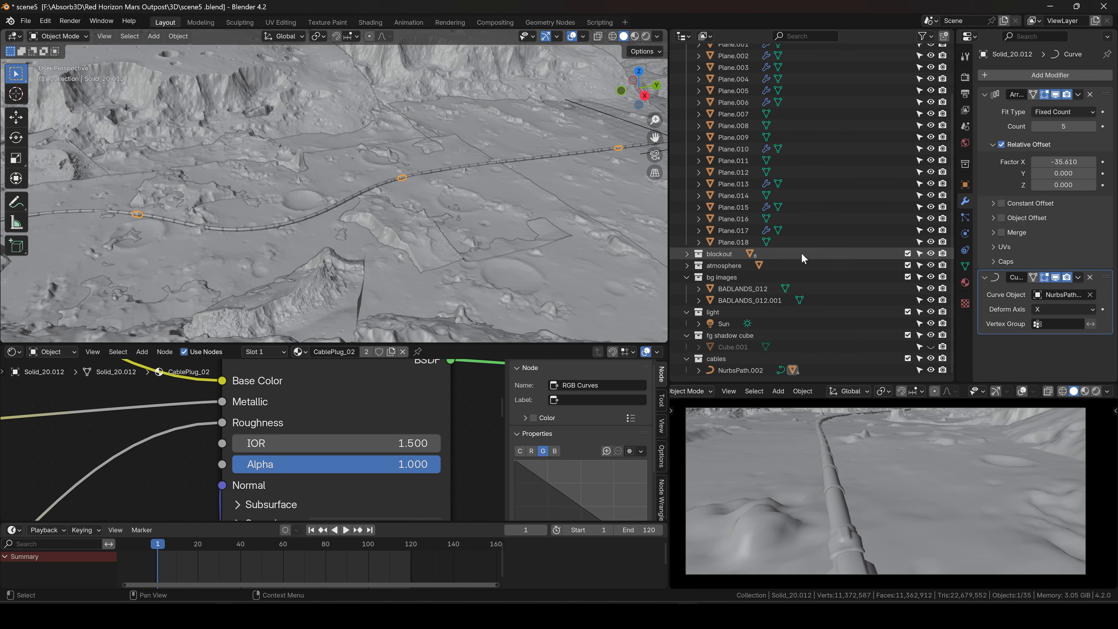
Edit NurbsPath.002 again and move a control point on the middle stretch to follow the terrain
{"action": "left_click", "coordinate": [741, 371]}
{"action": "key", "text": "Tab"}
{"action": "scroll", "coordinate": [397, 177], "scroll_direction": "up", "scroll_amount": 4}
{"action": "left_click", "coordinate": [396, 155]}
{"action": "middle_click_drag", "start_coordinate": [397, 168], "coordinate": [202, 175]}
{"action": "key", "text": "g"}
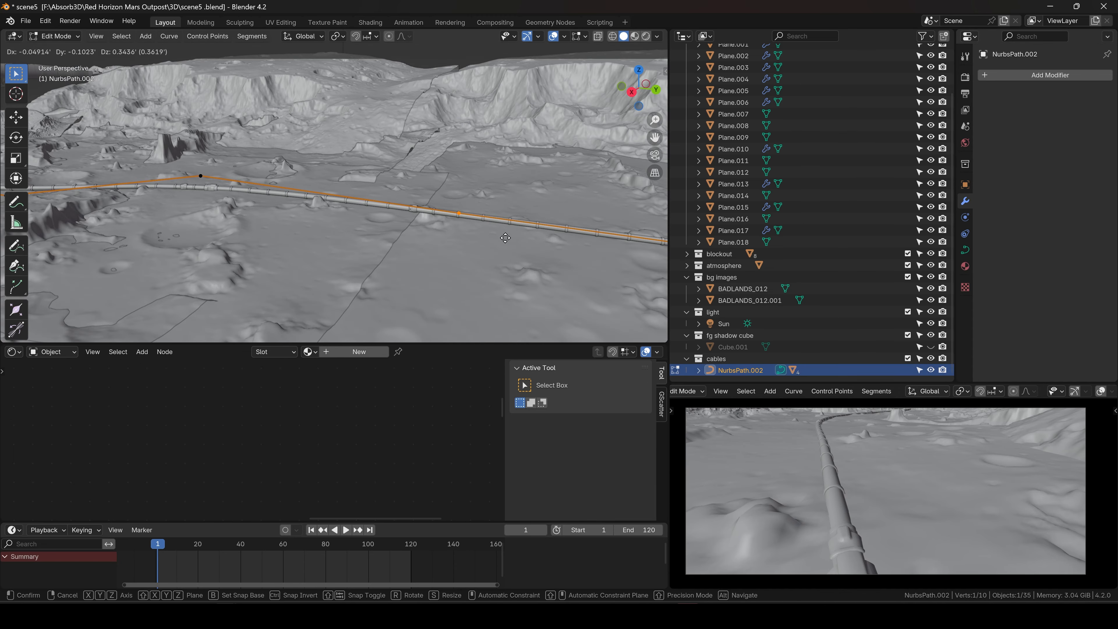
{"action": "left_click", "coordinate": [202, 175]}
Subdivide the next segment of the path and reposition a control point there to fit the ground
{"action": "middle_click_drag", "start_coordinate": [352, 207], "coordinate": [220, 132], "text": "shift"}
{"action": "middle_click_drag", "start_coordinate": [440, 176], "coordinate": [264, 176], "text": "shift"}
{"action": "right_click", "coordinate": [528, 202]}
{"action": "left_click", "coordinate": [528, 203]}
{"action": "left_click", "coordinate": [372, 165]}
{"action": "key", "text": "g"}
Adjust the height of a distant control point along Z and nudge its neighbour to rest the cable on the ground
{"action": "middle_click_drag", "start_coordinate": [440, 168], "coordinate": [273, 184]}
{"action": "left_click", "coordinate": [458, 152]}
{"action": "key", "text": "g"}
{"action": "key", "text": "z"}
{"action": "left_click", "coordinate": [440, 176]}
{"action": "left_click", "coordinate": [180, 148]}
{"action": "key", "text": "g"}
{"action": "left_click", "coordinate": [188, 151]}
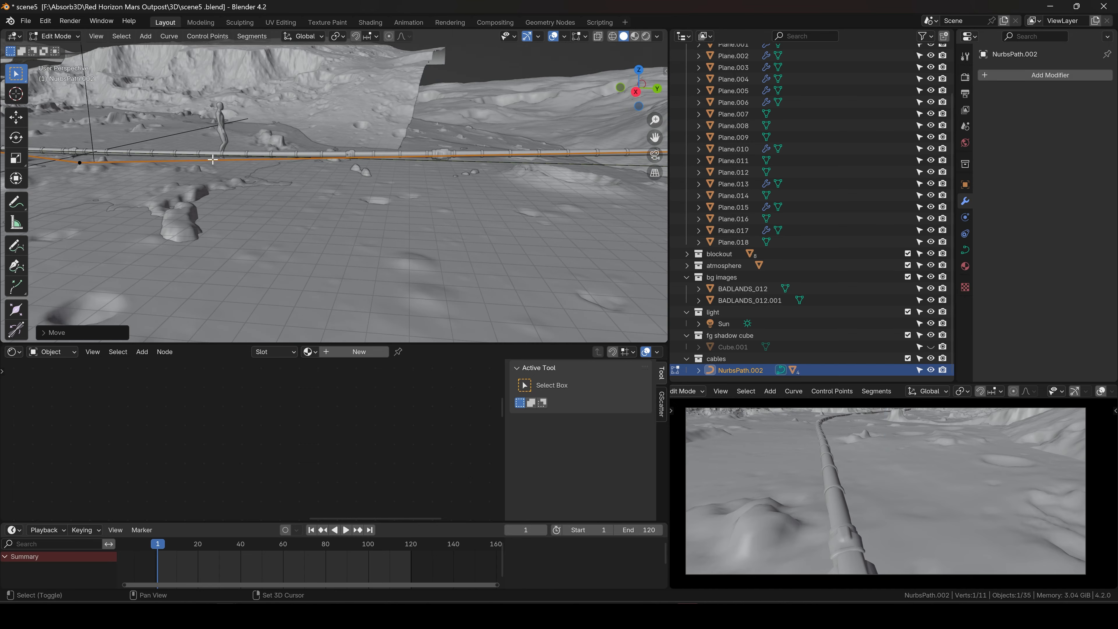
Reposition the control points at the far end of the path, past the standing figure, to meet the terrain
{"action": "left_click", "coordinate": [475, 155]}
{"action": "key", "text": "g"}
{"action": "left_click", "coordinate": [477, 157]}
{"action": "mouse_move", "coordinate": [478, 156]}
{"action": "middle_mouse_down"}
{"action": "mouse_move", "coordinate": [427, 211]}
{"action": "mouse_move", "coordinate": [478, 176]}
{"action": "middle_mouse_up"}
{"action": "key", "text": "g"}
{"action": "left_click", "coordinate": [416, 205]}
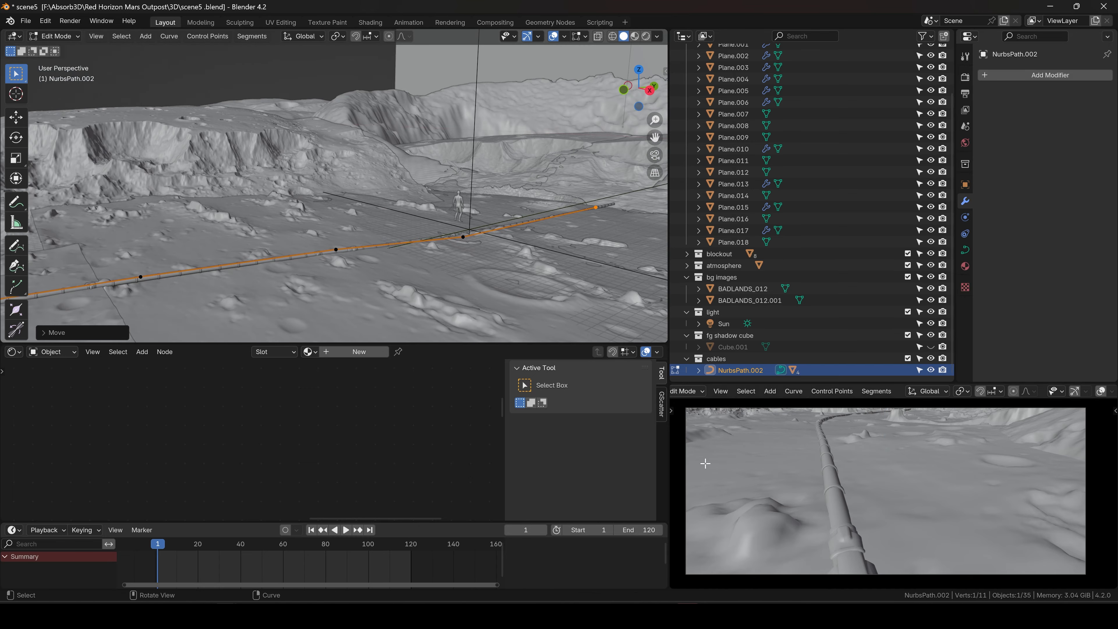
Go to frame 31 and subdivide the path segment just before the wide bend near the camera
{"action": "left_click_drag", "start_coordinate": [170, 547], "coordinate": [222, 548]}
{"action": "middle_click_drag", "start_coordinate": [379, 238], "coordinate": [438, 219]}
{"action": "scroll", "coordinate": [438, 219], "scroll_direction": "up", "scroll_amount": 3}
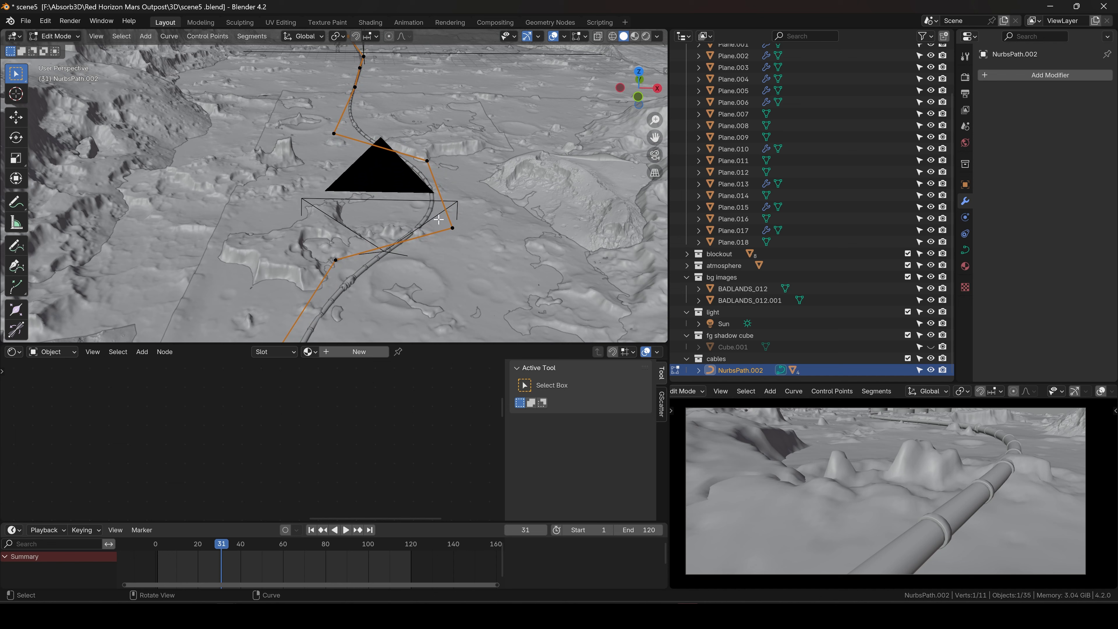
{"action": "left_click", "coordinate": [336, 260], "text": "shift"}
{"action": "right_click", "coordinate": [532, 265]}
{"action": "left_click", "coordinate": [532, 264]}
Move the outer bend's control point outward along X and nudge it in the camera view to clear the camera's path
{"action": "left_click", "coordinate": [455, 229]}
{"action": "key", "text": "g"}
{"action": "key", "text": "x"}
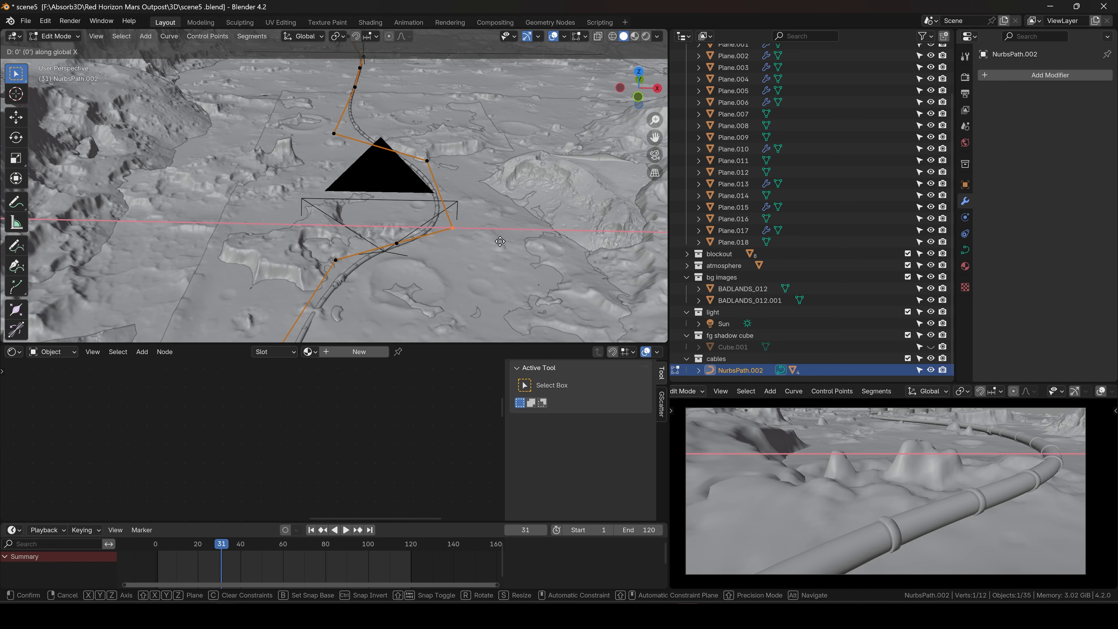
{"action": "left_click", "coordinate": [531, 247]}
{"action": "key", "text": "g"}
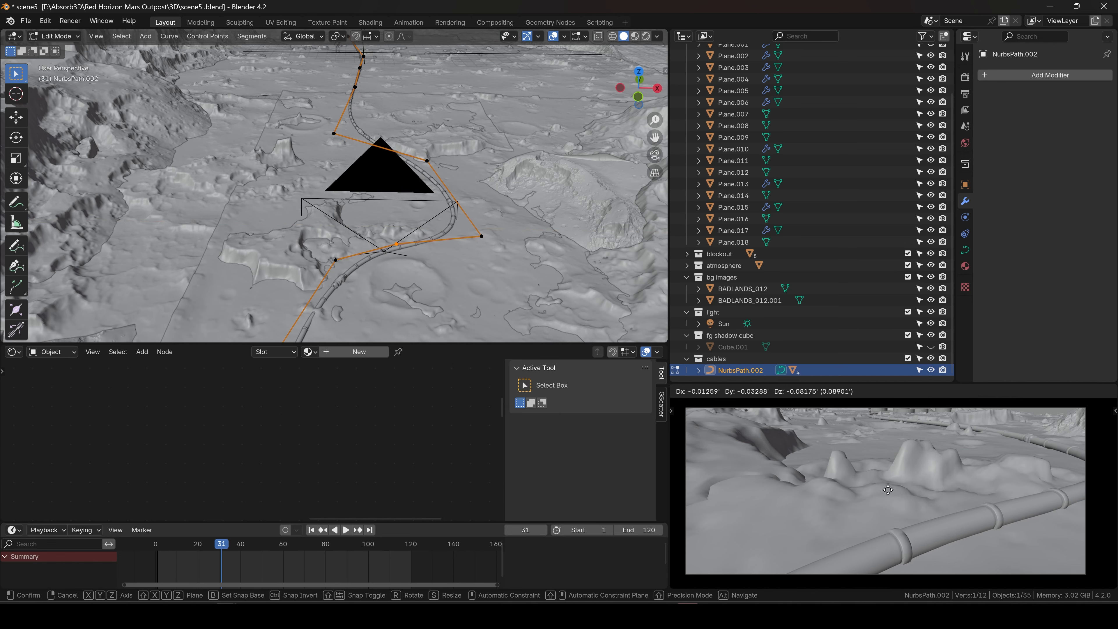
{"action": "left_click", "coordinate": [887, 488]}
Go to frame 47, select the control point at the next bend, and move it horizontally to widen the curve
{"action": "left_click_drag", "start_coordinate": [221, 545], "coordinate": [239, 545]}
{"action": "left_click_drag", "start_coordinate": [400, 159], "coordinate": [468, 179]}
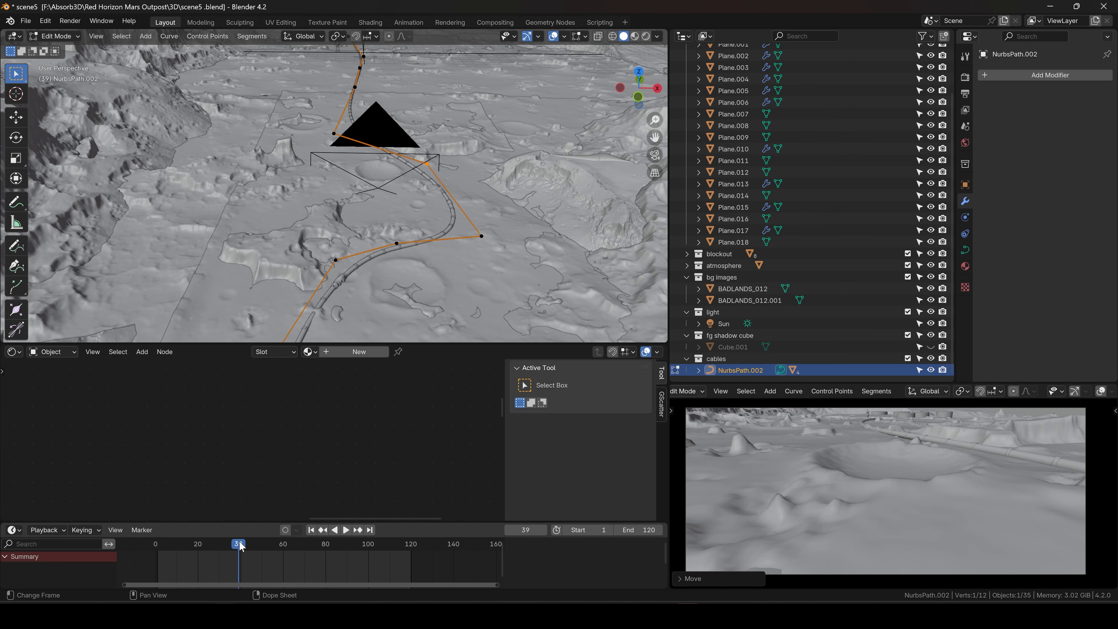
{"action": "left_click_drag", "start_coordinate": [241, 546], "coordinate": [255, 545]}
{"action": "middle_click_drag", "start_coordinate": [323, 229], "coordinate": [323, 247]}
{"action": "left_click_drag", "start_coordinate": [308, 126], "coordinate": [391, 162]}
{"action": "key", "text": "g"}
{"action": "key", "text": "shift+z"}
{"action": "left_click", "coordinate": [378, 150]}
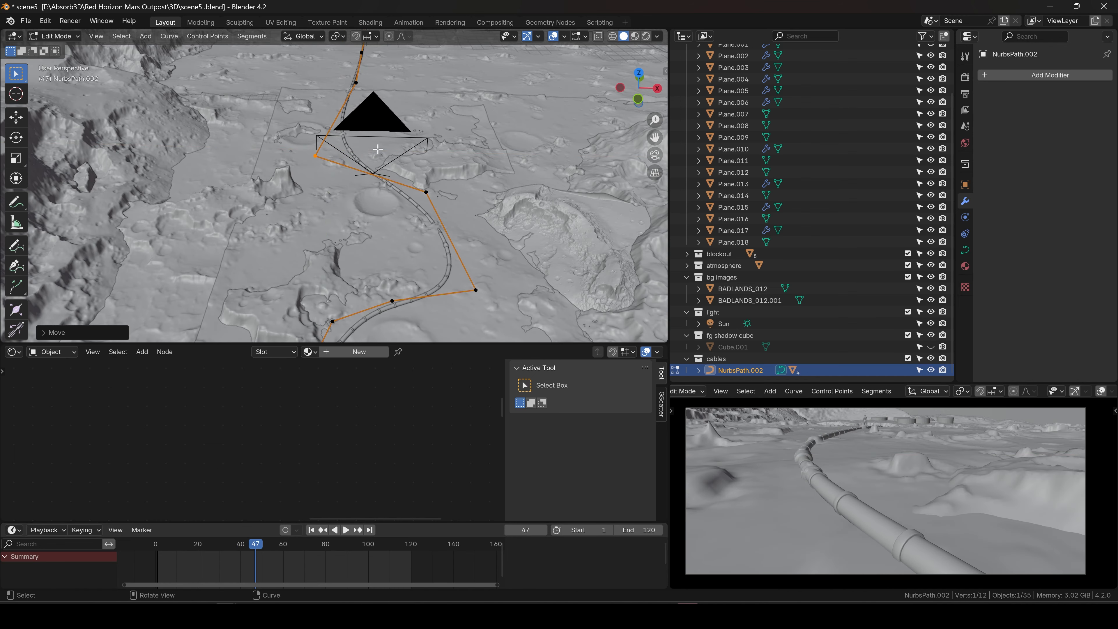
Subdivide the path segment beyond the bend at the camera and move the new control point horizontally
{"action": "middle_click_drag", "start_coordinate": [378, 150], "coordinate": [393, 205], "text": "shift"}
{"action": "left_click", "coordinate": [367, 125], "text": "shift"}
{"action": "right_click", "coordinate": [360, 155]}
{"action": "left_click", "coordinate": [359, 155]}
{"action": "left_click", "coordinate": [350, 168]}
{"action": "key", "text": "g"}
{"action": "key", "text": "shift+z"}
{"action": "left_click", "coordinate": [414, 182]}
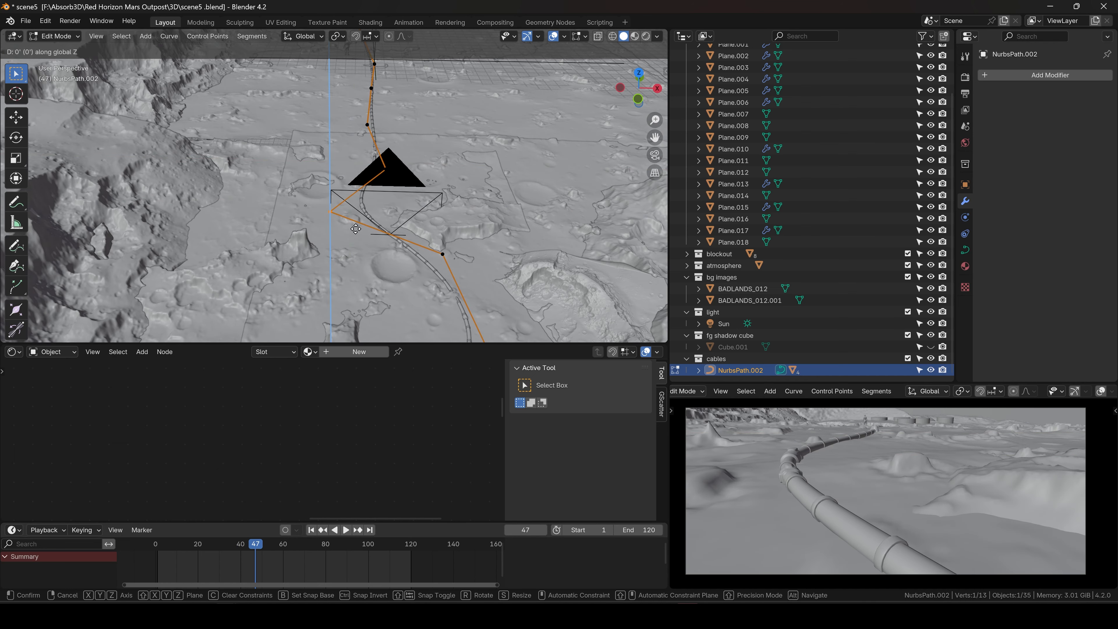
Go to frame 20 and move the path's control point just before the wide bend horizontally
{"action": "left_click_drag", "start_coordinate": [256, 544], "coordinate": [197, 527]}
{"action": "middle_click_drag", "start_coordinate": [337, 232], "coordinate": [422, 163], "text": "shift"}
{"action": "key", "text": "g"}
{"action": "key", "text": "shift+z"}
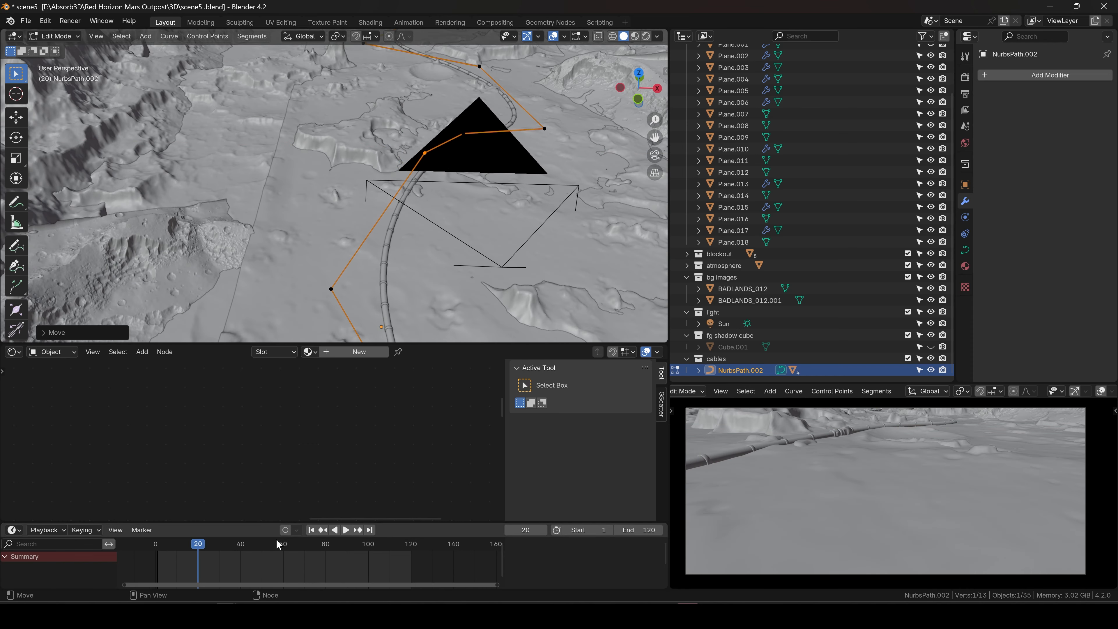
Go to frame 0 and move the control point near the start of the path horizontally beside the camera
{"action": "left_click_drag", "start_coordinate": [197, 545], "coordinate": [156, 544]}
{"action": "middle_click_drag", "start_coordinate": [365, 171], "coordinate": [367, 134], "text": "shift"}
{"action": "scroll", "coordinate": [367, 134], "scroll_direction": "down", "scroll_amount": 5}
{"action": "left_click", "coordinate": [400, 238]}
{"action": "key", "text": "g"}
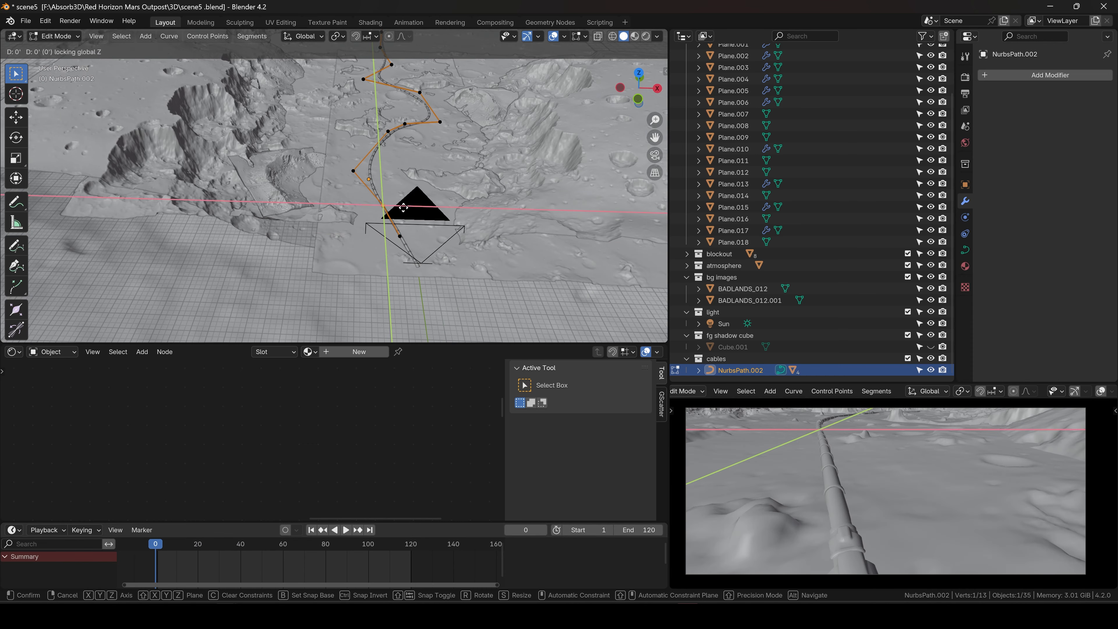
{"action": "left_click", "coordinate": [408, 206]}
Subdivide the segment between the first bend and the control point at the camera, and move that point horizontally by about 7.2 ft
{"action": "left_click", "coordinate": [353, 171], "text": "shift"}
{"action": "right_click", "coordinate": [402, 191]}
{"action": "left_click", "coordinate": [402, 191]}
{"action": "left_click", "coordinate": [388, 203]}
{"action": "key", "text": "g"}
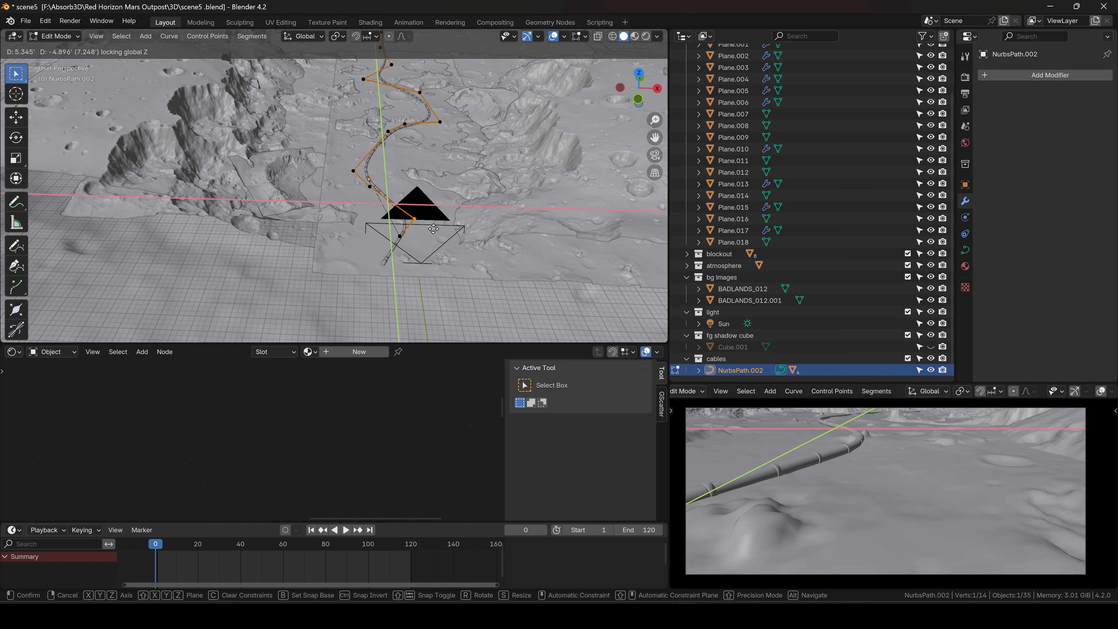
{"action": "left_click", "coordinate": [433, 228]}
{"action": "left_click", "coordinate": [369, 186]}
{"action": "key", "text": "g"}
{"action": "key", "text": "shift+z"}
{"action": "right_click", "coordinate": [323, 197]}
Nudge the control point beside the camera horizontally once more to refine the cable's first curve
{"action": "left_click", "coordinate": [437, 231]}
{"action": "key", "text": "g"}
{"action": "key", "text": "shift+z"}
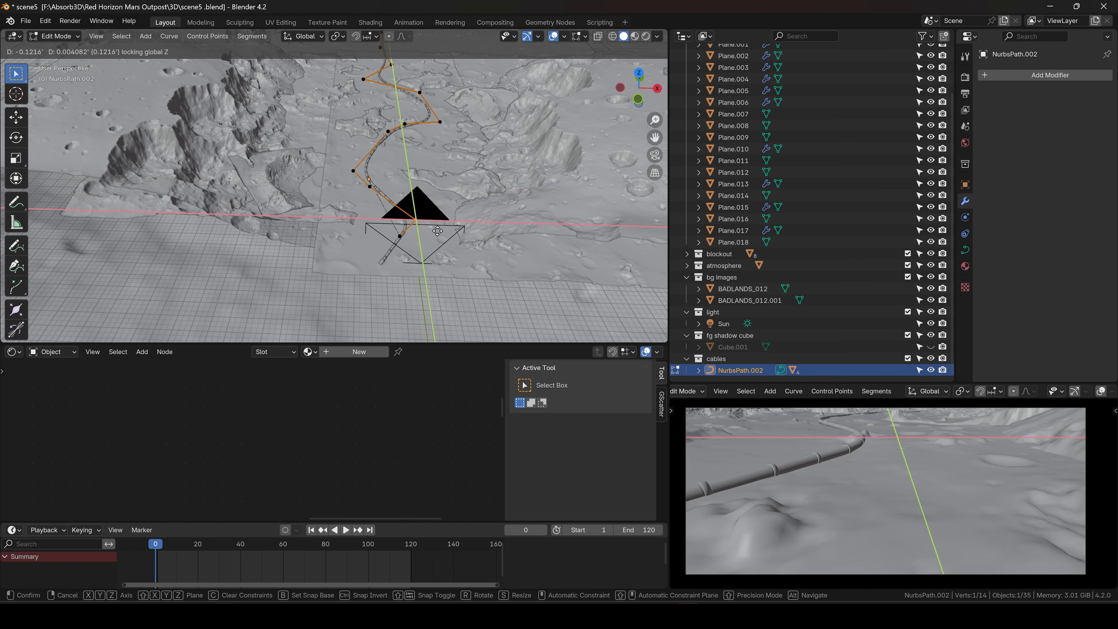
{"action": "left_click", "coordinate": [431, 229]}
Play the animation, stop at frame 60, and move the control point beside the camera about 2 ft horizontally
{"action": "key", "text": "space"}
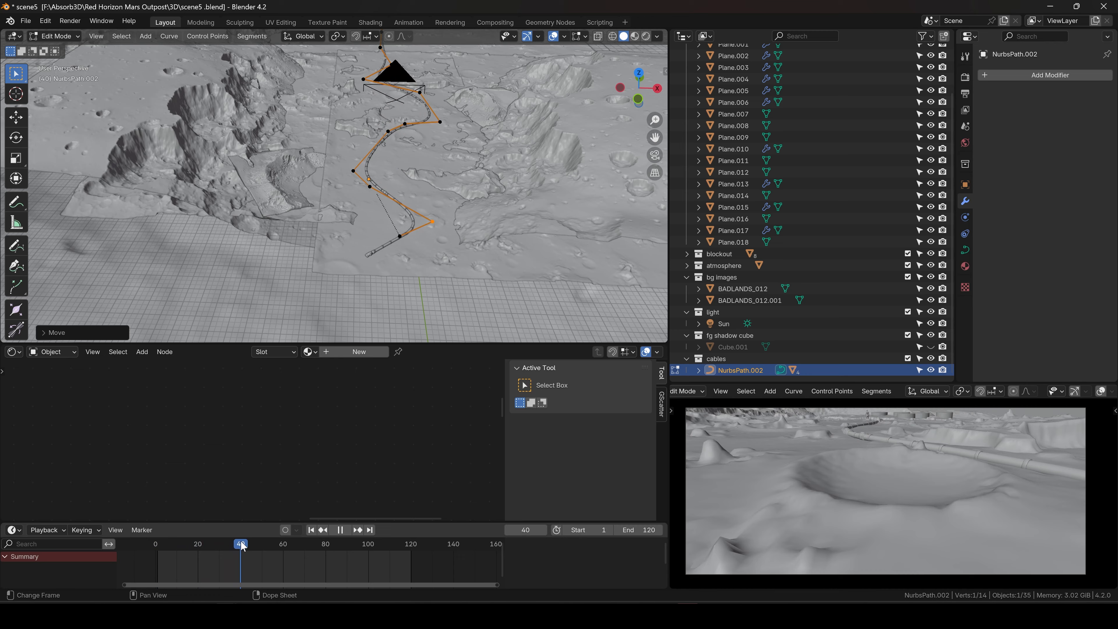
{"action": "key", "text": "space"}
{"action": "middle_click_drag", "start_coordinate": [346, 61], "coordinate": [318, 190], "text": "shift"}
{"action": "scroll", "coordinate": [319, 190], "scroll_direction": "up", "scroll_amount": 5}
{"action": "left_click", "coordinate": [441, 230]}
{"action": "key", "text": "g"}
{"action": "key", "text": "shift+z"}
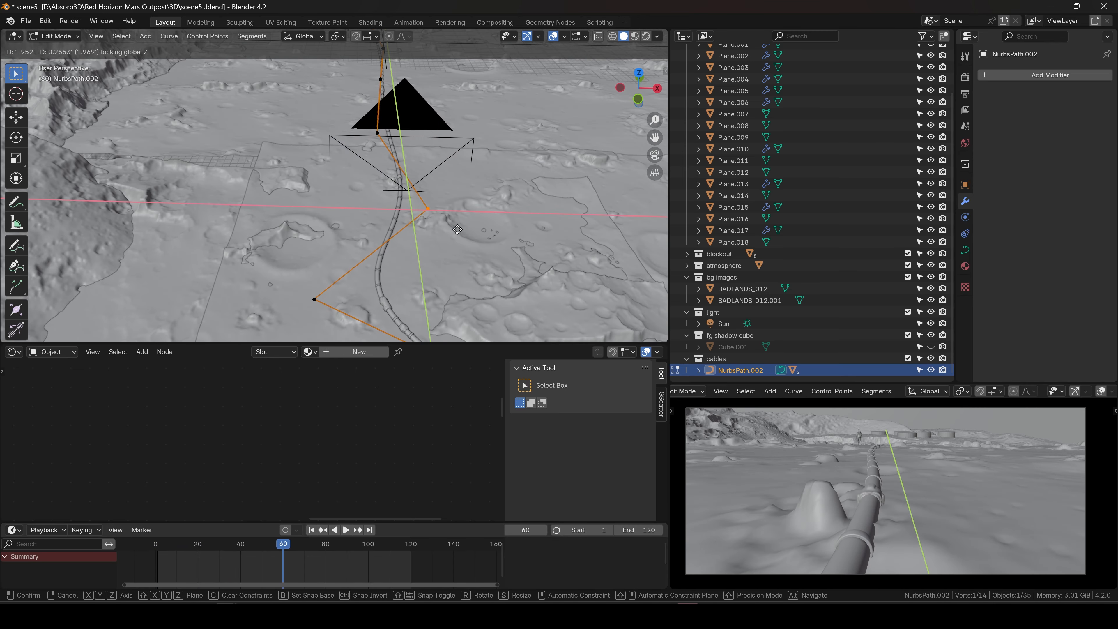
{"action": "left_click", "coordinate": [457, 230]}
Go to frame 116 and, in the right side view, extrude the path's far end down over the cliff edge
{"action": "left_click_drag", "start_coordinate": [287, 545], "coordinate": [403, 553]}
{"action": "scroll", "coordinate": [489, 142], "scroll_direction": "down", "scroll_amount": 5}
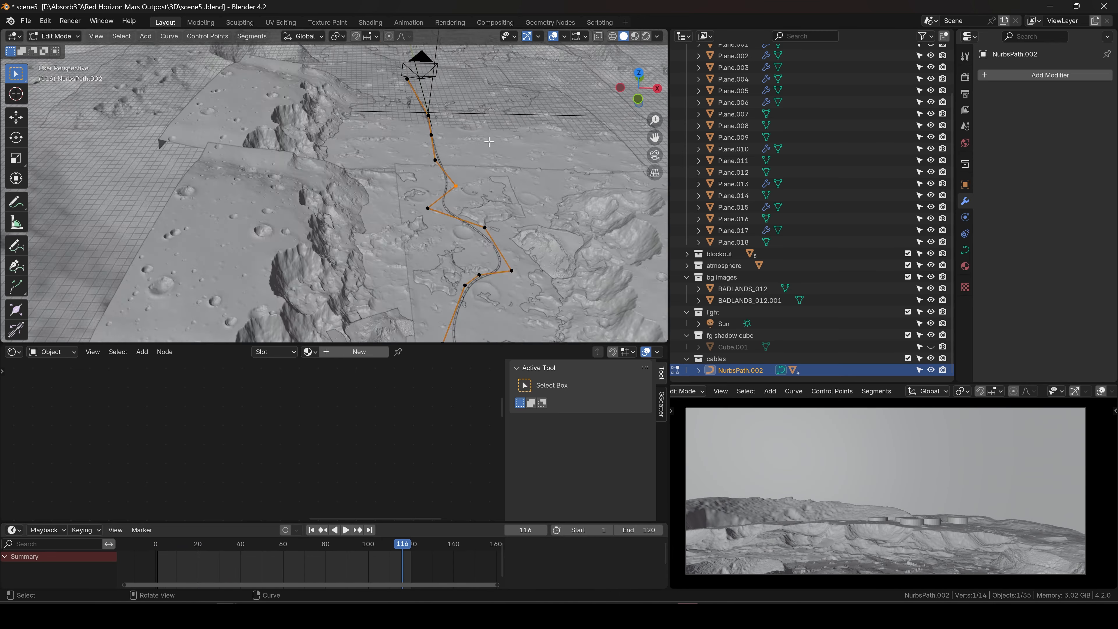
{"action": "key", "text": "KP_3"}
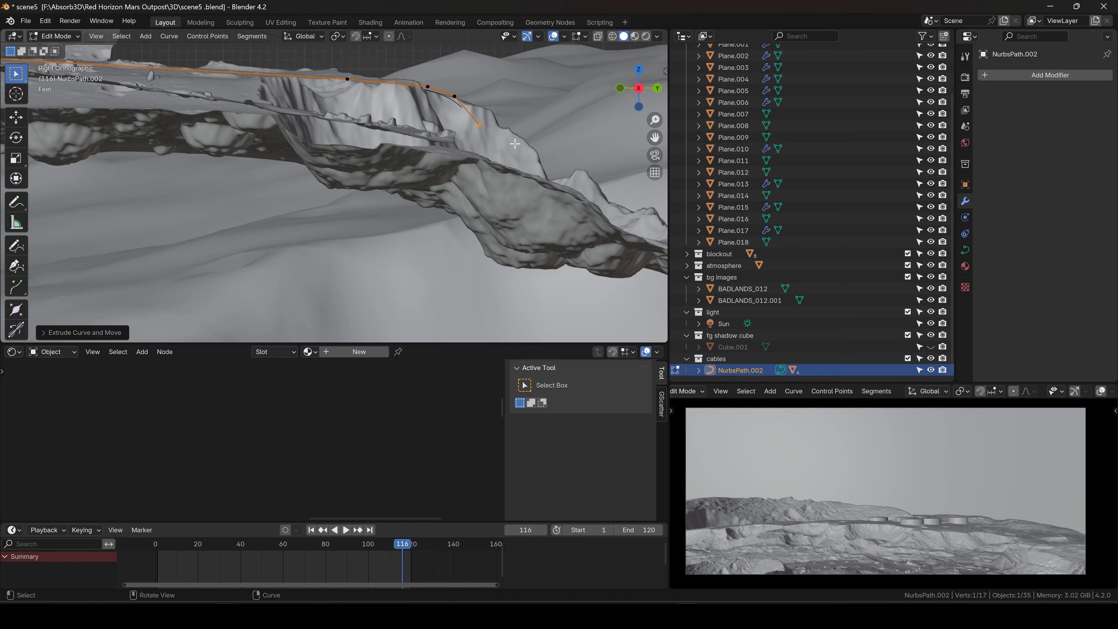
{"action": "key", "text": "e"}
{"action": "left_click", "coordinate": [524, 180]}
Move the last two control points of the extended path horizontally at the cliff, and go to frame 108
{"action": "middle_click_drag", "start_coordinate": [524, 181], "coordinate": [426, 207]}
{"action": "left_click", "coordinate": [403, 199], "text": "shift"}
{"action": "key", "text": "g"}
{"action": "key", "text": "shift+z"}
{"action": "left_click", "coordinate": [402, 220]}
{"action": "left_click_drag", "start_coordinate": [402, 547], "coordinate": [383, 546]}
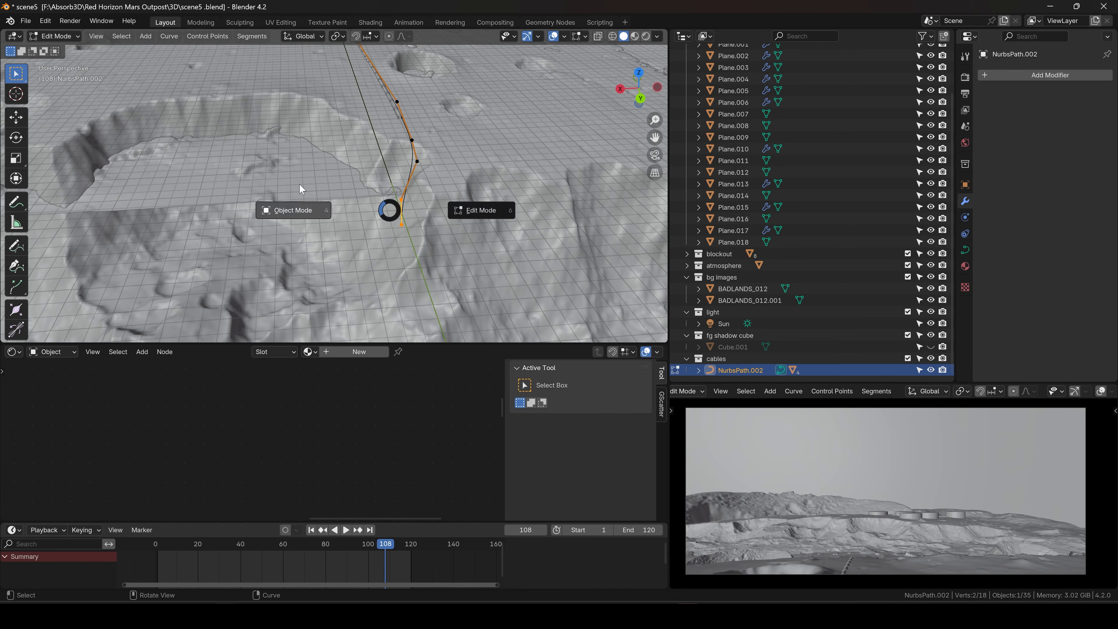
Return to Object Mode and raise the cable mesh's Array count to extend it along the lengthened path
{"action": "middle_click_drag", "start_coordinate": [235, 182], "coordinate": [362, 102]}
{"action": "scroll", "coordinate": [362, 102], "scroll_direction": "up", "scroll_amount": 5}
{"action": "left_click", "coordinate": [394, 155]}
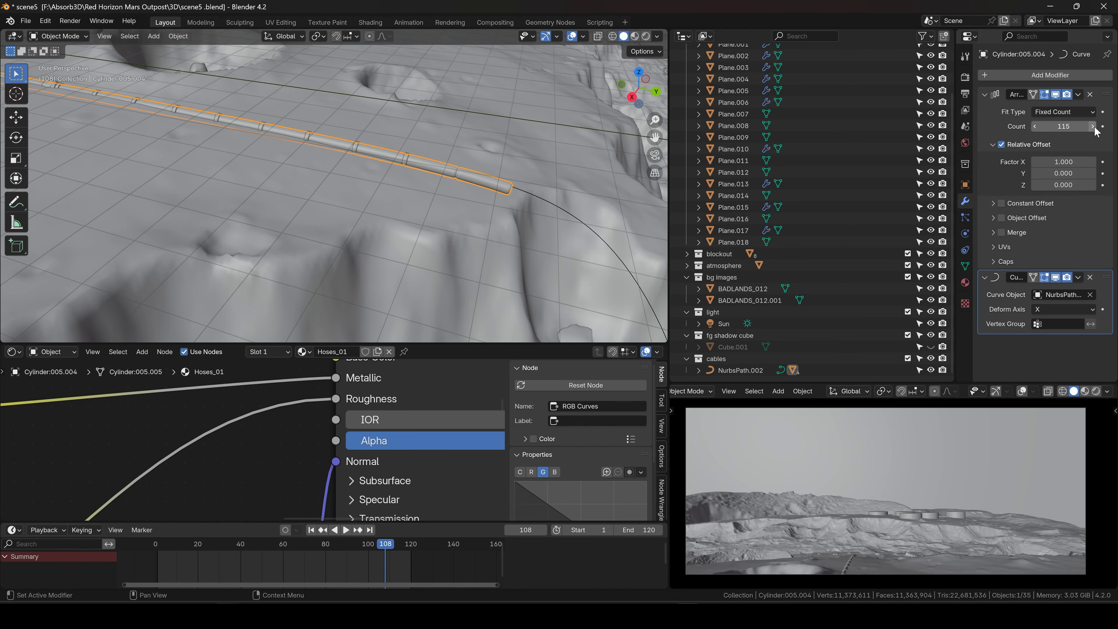
Select the fittings along the cable to check their arrays against the longer path, and save the scene
{"action": "left_click", "coordinate": [402, 160]}
{"action": "scroll", "coordinate": [364, 227], "scroll_direction": "down", "scroll_amount": 6}
{"action": "scroll", "coordinate": [343, 203], "scroll_direction": "down", "scroll_amount": 3}
{"action": "left_click", "coordinate": [311, 180]}
{"action": "left_click", "coordinate": [325, 181]}
{"action": "middle_click_drag", "start_coordinate": [325, 181], "coordinate": [264, 160], "text": "shift"}
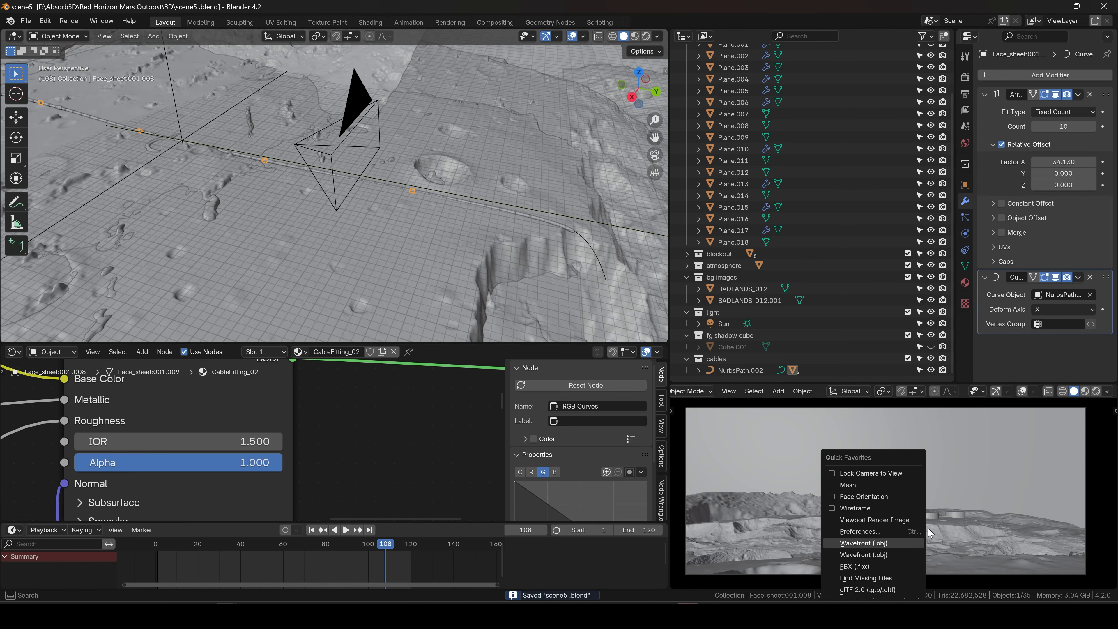
Scale the terrain piece Plane.015 down along Z to about 0.61
{"action": "scroll", "coordinate": [898, 533], "scroll_direction": "up", "scroll_amount": 8}
{"action": "scroll", "coordinate": [537, 211], "scroll_direction": "down", "scroll_amount": 4}
{"action": "middle_click_drag", "start_coordinate": [563, 238], "coordinate": [396, 149], "text": "shift"}
{"action": "left_click", "coordinate": [564, 168]}
{"action": "key", "text": "s"}
{"action": "key", "text": "z"}
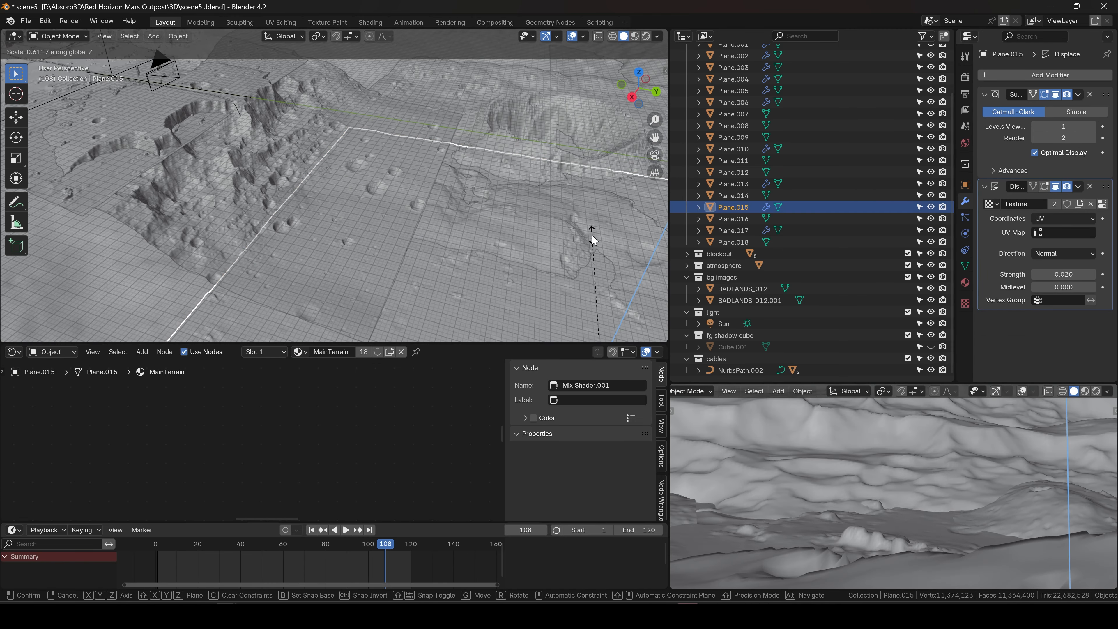
{"action": "left_click", "coordinate": [592, 240]}
Play the animation from the start, stop at frame 52, and examine the terrain around the camera
{"action": "key", "text": "shift+Left"}
{"action": "scroll", "coordinate": [311, 182], "scroll_direction": "down", "scroll_amount": 7}
{"action": "middle_click_drag", "start_coordinate": [312, 182], "coordinate": [515, 224], "text": "shift"}
{"action": "left_click", "coordinate": [127, 119]}
{"action": "key", "text": "space"}
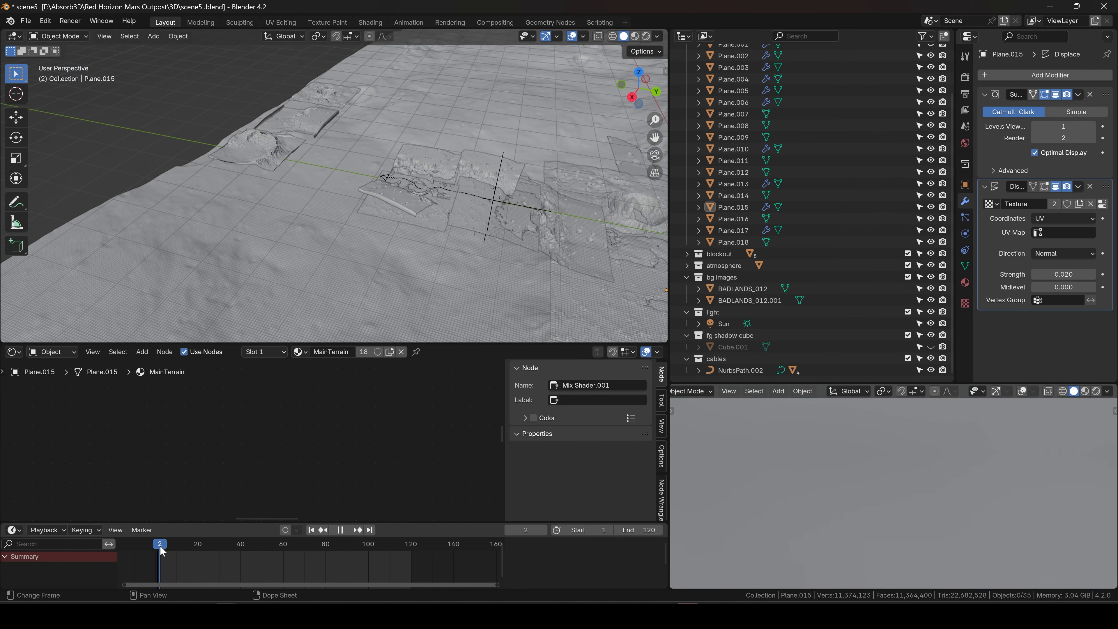
{"action": "key", "text": "space"}
{"action": "scroll", "coordinate": [433, 176], "scroll_direction": "up", "scroll_amount": 6}
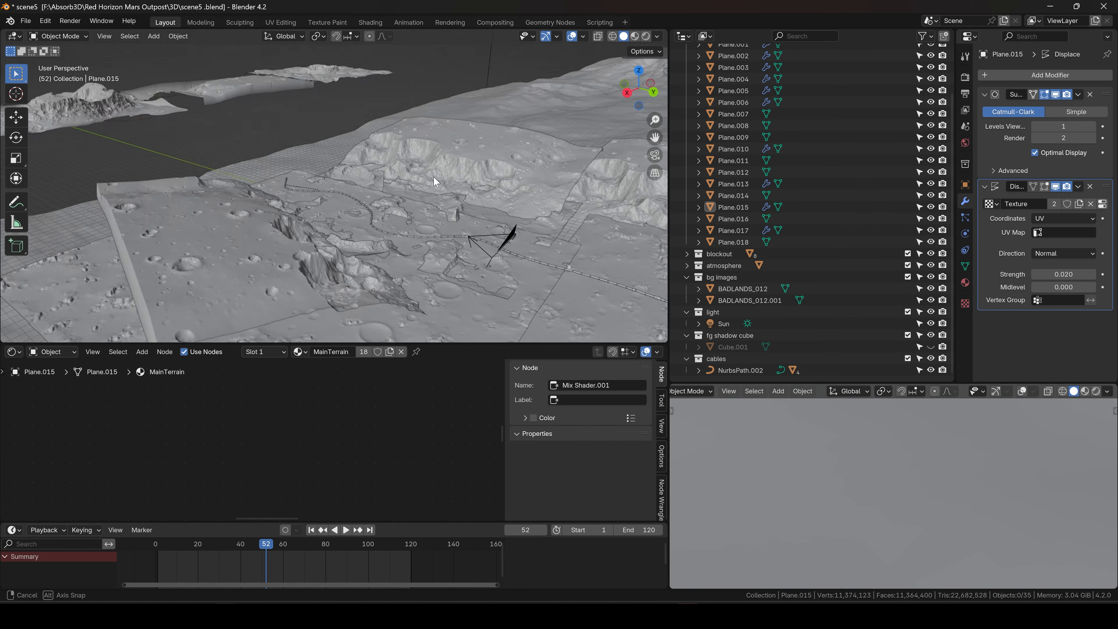
{"action": "middle_click_drag", "start_coordinate": [433, 176], "coordinate": [320, 326]}
Undo the vertical scaling of the terrain piece
{"action": "key", "text": "ctrl+z"}
{"action": "key", "text": "ctrl+z"}
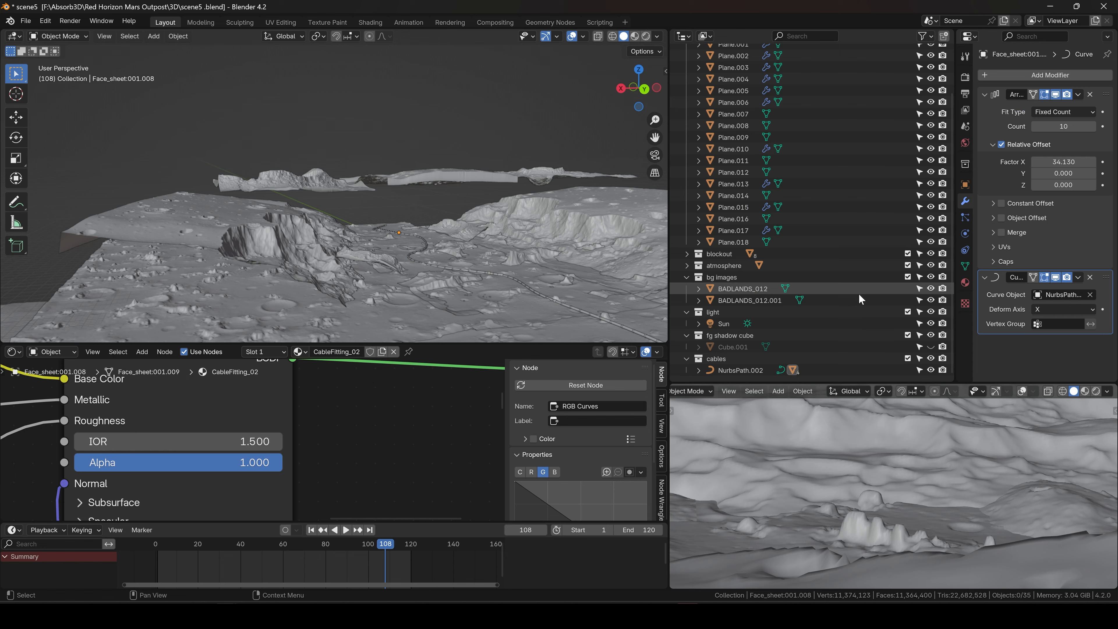
{"action": "key", "text": "ctrl+z"}
{"action": "key", "text": "ctrl+z"}
{"action": "key", "text": "ctrl+z"}
{"action": "key", "text": "g"}
{"action": "key", "text": "z"}
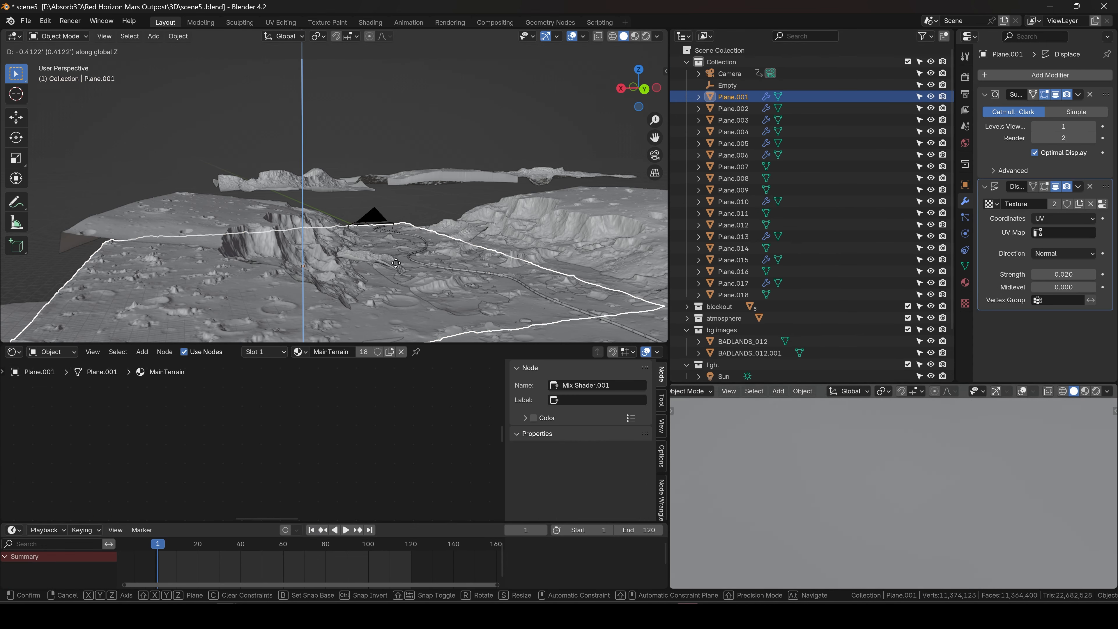
{"action": "right_click", "coordinate": [396, 263]}
Select the camera and set its Clip Start to 0.1 ft
{"action": "left_click", "coordinate": [373, 215]}
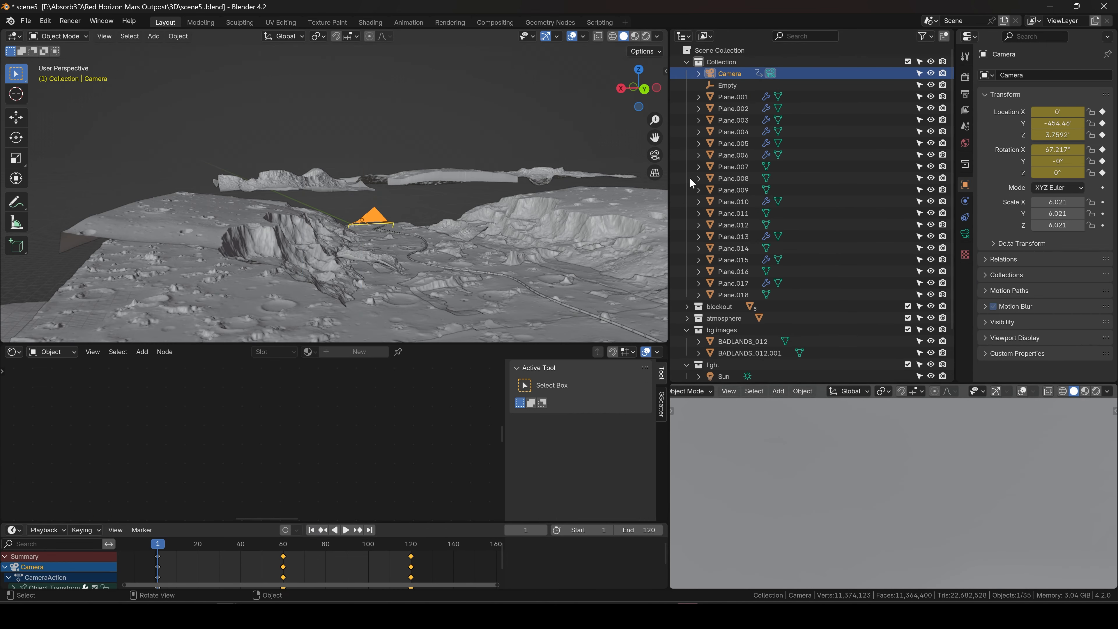
{"action": "left_click", "coordinate": [964, 234]}
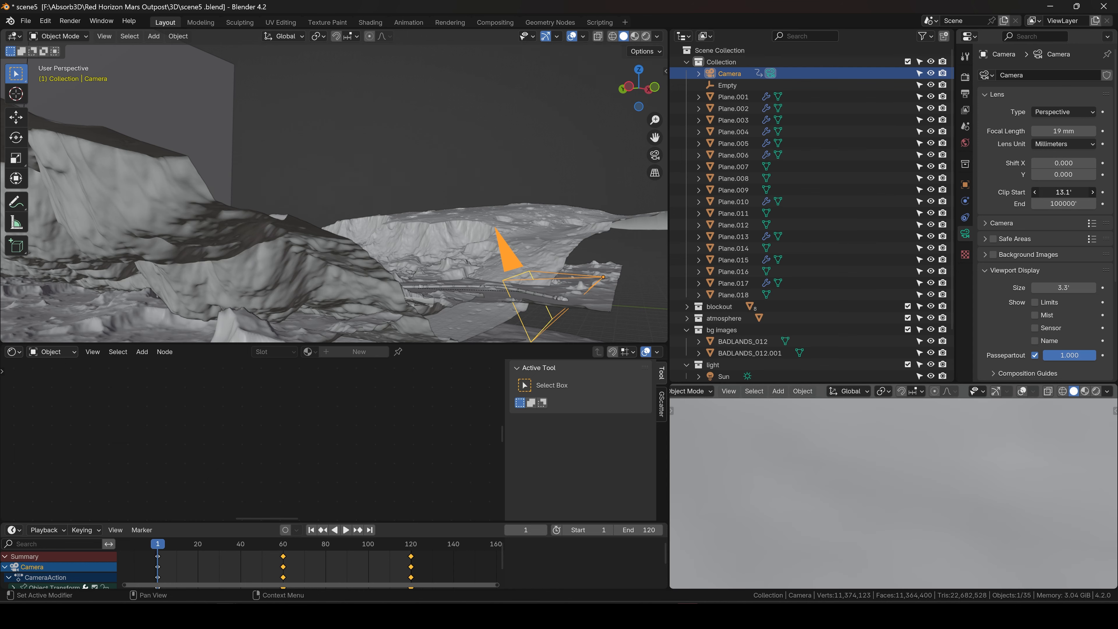
{"action": "left_click_drag", "start_coordinate": [1067, 193], "coordinate": [1049, 193]}
{"action": "left_click_drag", "start_coordinate": [1063, 204], "coordinate": [1072, 204]}
Fit the camera frame in its view, play the animation, and return to the first frame
{"action": "left_click_drag", "start_coordinate": [255, 544], "coordinate": [372, 546]}
{"action": "key", "text": "Home"}
{"action": "key", "text": "space"}
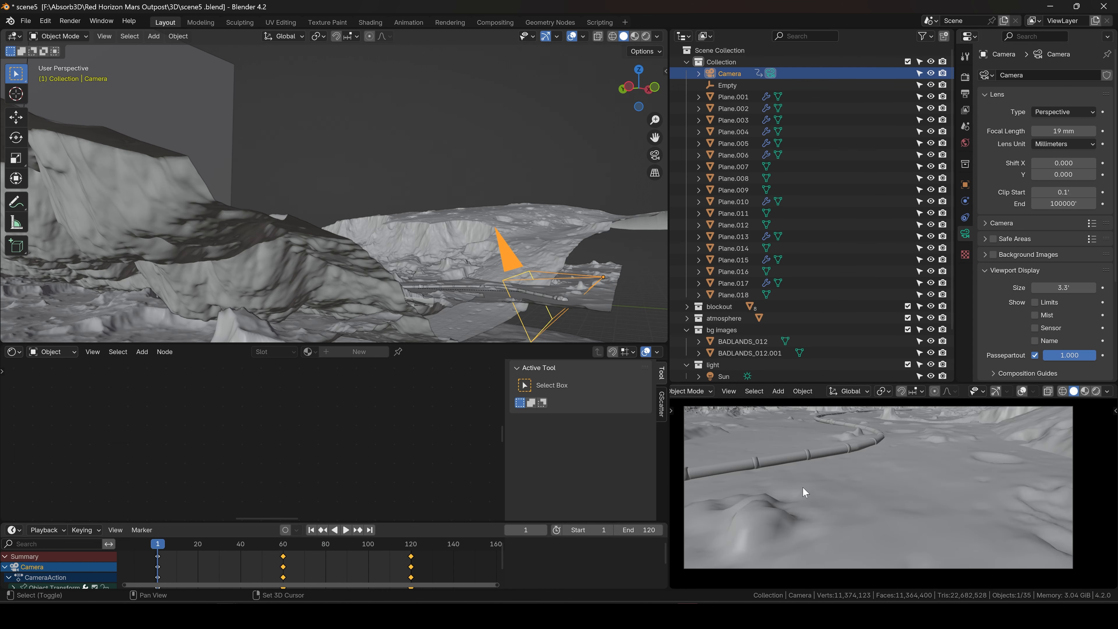
{"action": "key", "text": "space"}
{"action": "left_click", "coordinate": [311, 530]}
Select NurbsPath.002 with its whole hierarchy, duplicate it, and place the copy beside the original cable
{"action": "middle_click_drag", "start_coordinate": [334, 176], "coordinate": [462, 212]}
{"action": "scroll", "coordinate": [848, 314], "scroll_direction": "down", "scroll_amount": 5}
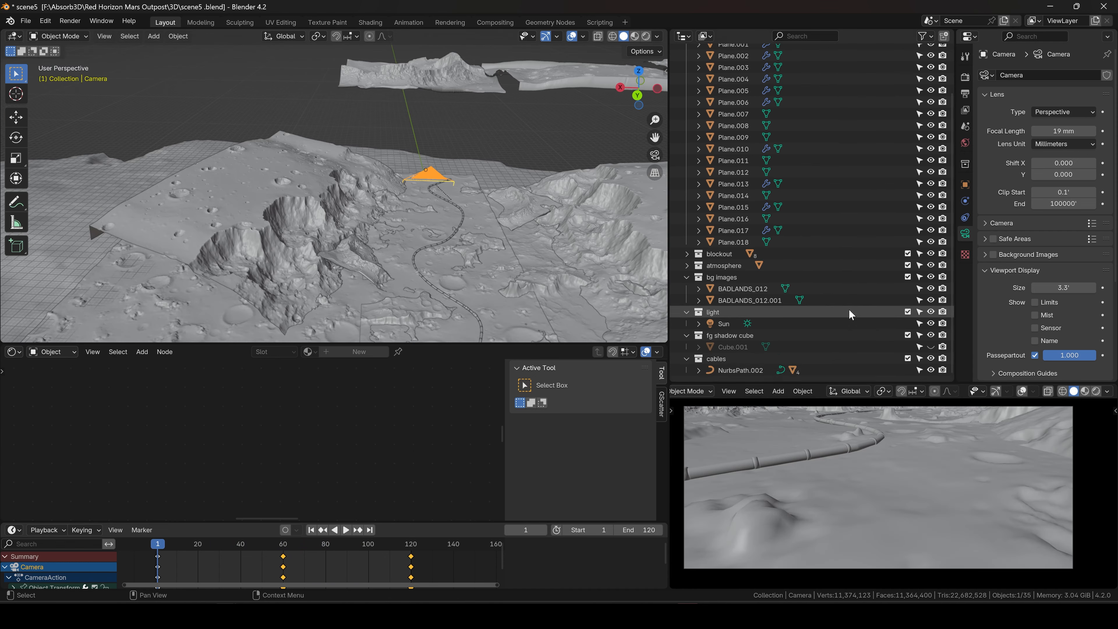
{"action": "right_click", "coordinate": [748, 370]}
{"action": "left_click", "coordinate": [705, 372]}
{"action": "middle_click_drag", "start_coordinate": [498, 265], "coordinate": [480, 198], "text": "shift"}
{"action": "left_click", "coordinate": [462, 197]}
{"action": "scroll", "coordinate": [749, 354], "scroll_direction": "down", "scroll_amount": 1}
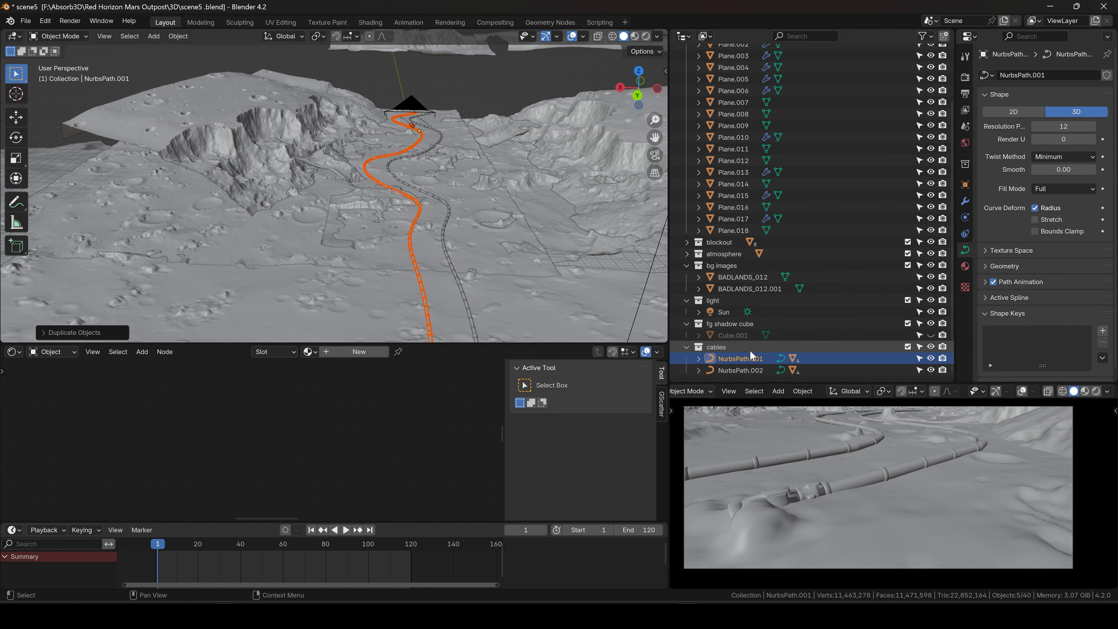
Edit the duplicate's path, move its far-end control points sideways away from the original cable, and return to Object Mode
{"action": "left_click", "coordinate": [741, 360]}
{"action": "key", "text": "Tab"}
{"action": "scroll", "coordinate": [468, 224], "scroll_direction": "down", "scroll_amount": 5}
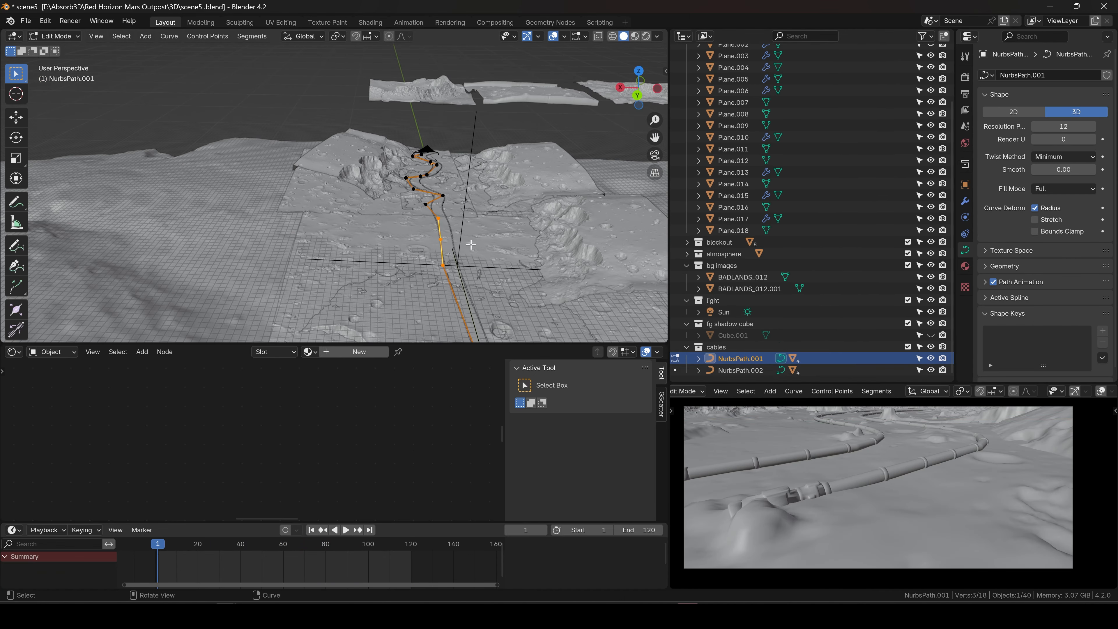
{"action": "key", "text": "g"}
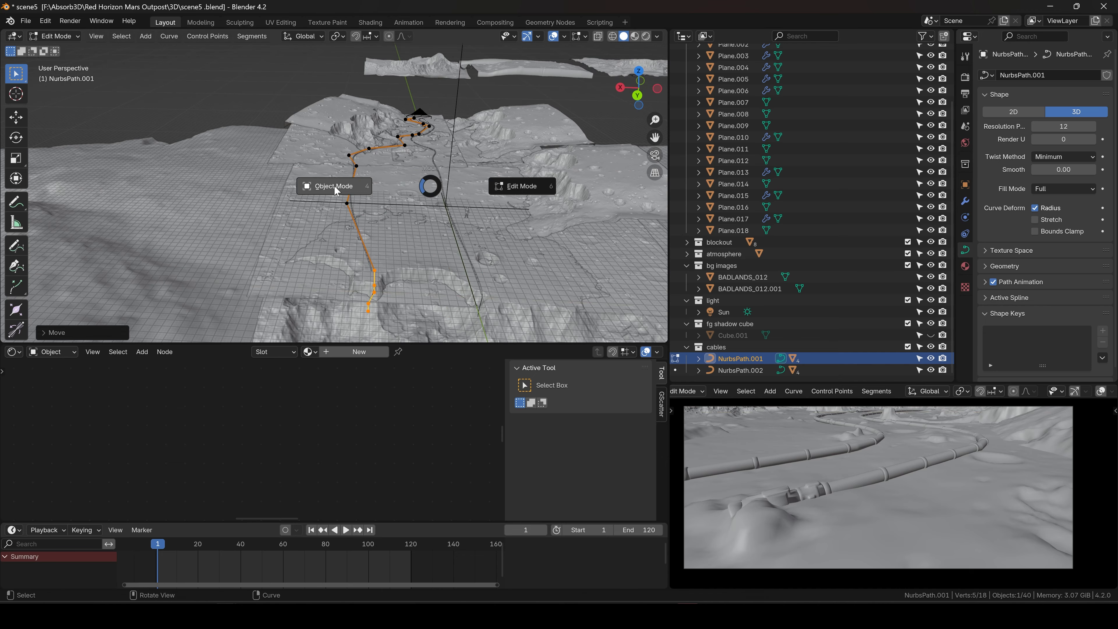
{"action": "left_click", "coordinate": [335, 186]}
Play and scrub through the animation to examine how the two cables run across the terrain, ending at frame 0
{"action": "scroll", "coordinate": [465, 258], "scroll_direction": "up", "scroll_amount": 8}
{"action": "scroll", "coordinate": [457, 237], "scroll_direction": "down", "scroll_amount": 4}
{"action": "left_click", "coordinate": [824, 451]}
{"action": "left_click", "coordinate": [859, 478]}
{"action": "mouse_move", "coordinate": [307, 174]}
{"action": "middle_mouse_down"}
{"action": "mouse_move", "coordinate": [296, 163]}
{"action": "mouse_move", "coordinate": [310, 176]}
{"action": "middle_mouse_up"}
{"action": "left_click", "coordinate": [369, 530]}
{"action": "left_click", "coordinate": [311, 530]}
{"action": "left_click", "coordinate": [741, 359]}
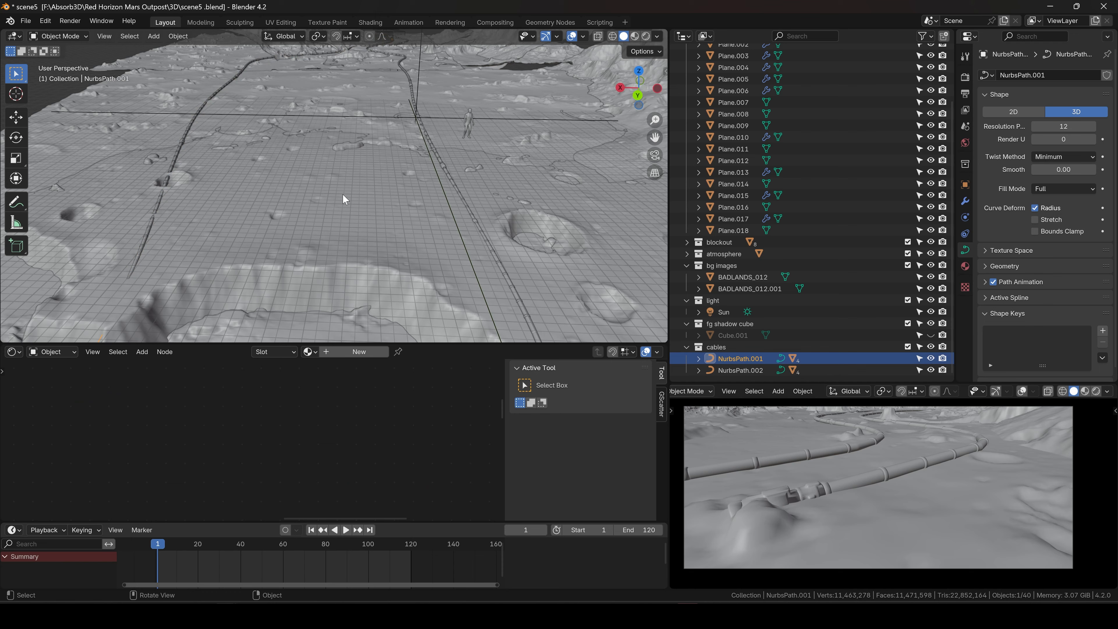
{"action": "key", "text": "space"}
{"action": "key", "text": "space"}
{"action": "left_click_drag", "start_coordinate": [355, 546], "coordinate": [155, 544]}
{"action": "scroll", "coordinate": [334, 246], "scroll_direction": "down", "scroll_amount": 5}
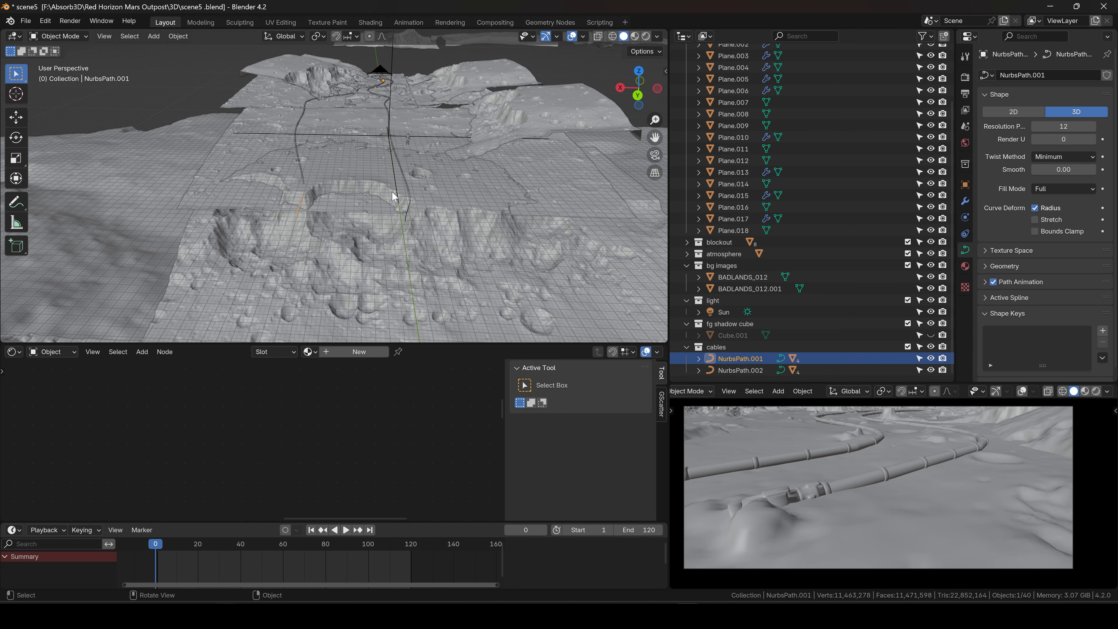
Switch the camera view to Material Preview and try moving the duplicate's path on its own in the scene
{"action": "left_click", "coordinate": [1063, 390]}
{"action": "left_click", "coordinate": [1074, 391]}
{"action": "key", "text": "g"}
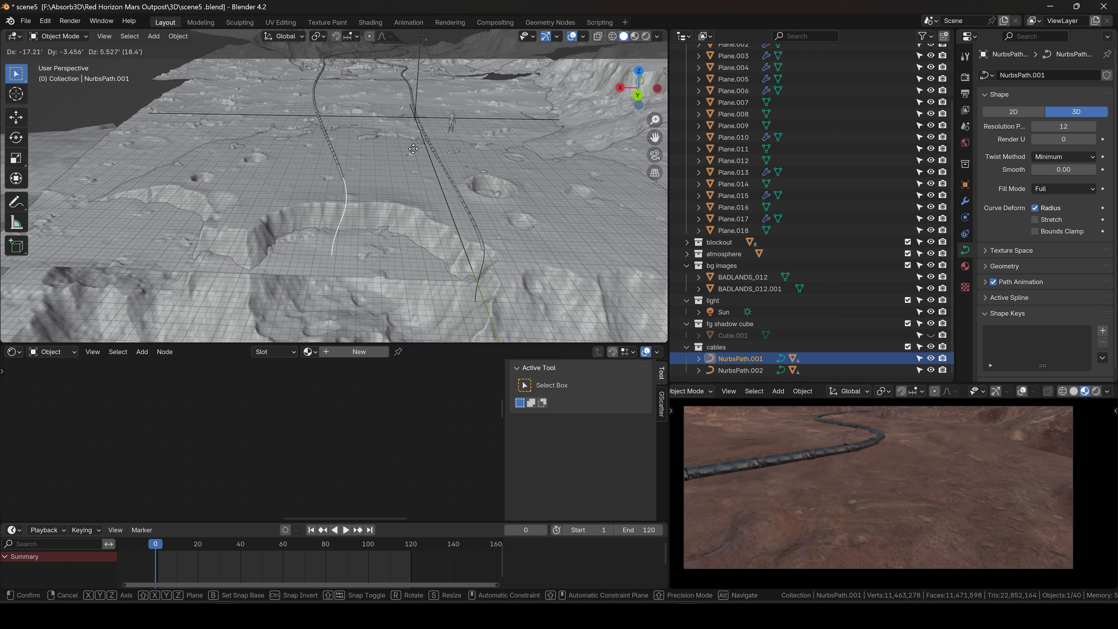
{"action": "left_click", "coordinate": [414, 149]}
Delete the duplicated cable NurbsPath.001 together with its whole hierarchy
{"action": "left_click", "coordinate": [250, 182]}
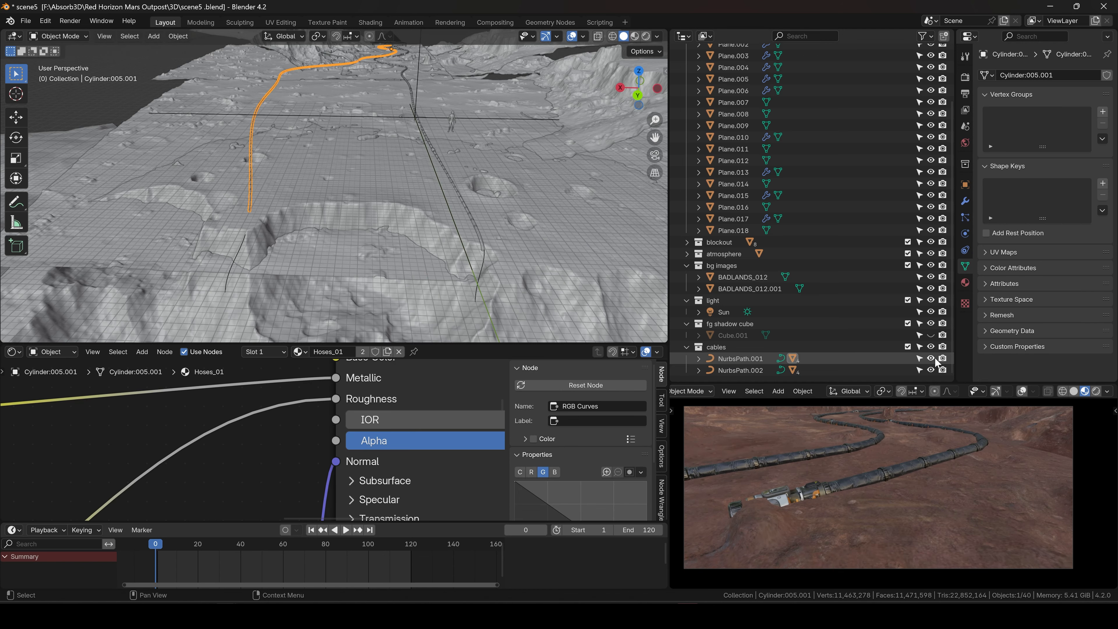
{"action": "right_click", "coordinate": [706, 359]}
{"action": "left_click", "coordinate": [706, 356]}
Duplicate the NurbsPath.002 cable hierarchy again and move the copy along X, beside the original
{"action": "left_click", "coordinate": [723, 369]}
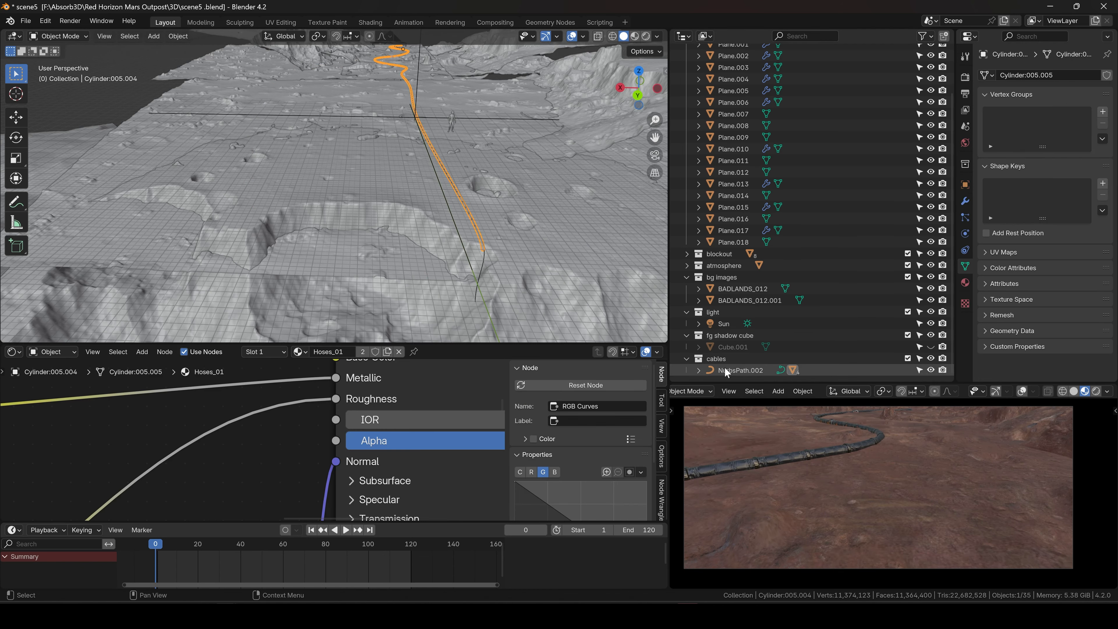
{"action": "left_click", "coordinate": [475, 186]}
{"action": "middle_click_drag", "start_coordinate": [475, 185], "coordinate": [439, 145]}
{"action": "scroll", "coordinate": [439, 145], "scroll_direction": "up", "scroll_amount": 5}
{"action": "scroll", "coordinate": [436, 145], "scroll_direction": "down", "scroll_amount": 2}
{"action": "key", "text": "g"}
{"action": "key", "text": "x"}
{"action": "left_click", "coordinate": [335, 141]}
{"action": "middle_click_drag", "start_coordinate": [335, 142], "coordinate": [291, 206], "text": "shift"}
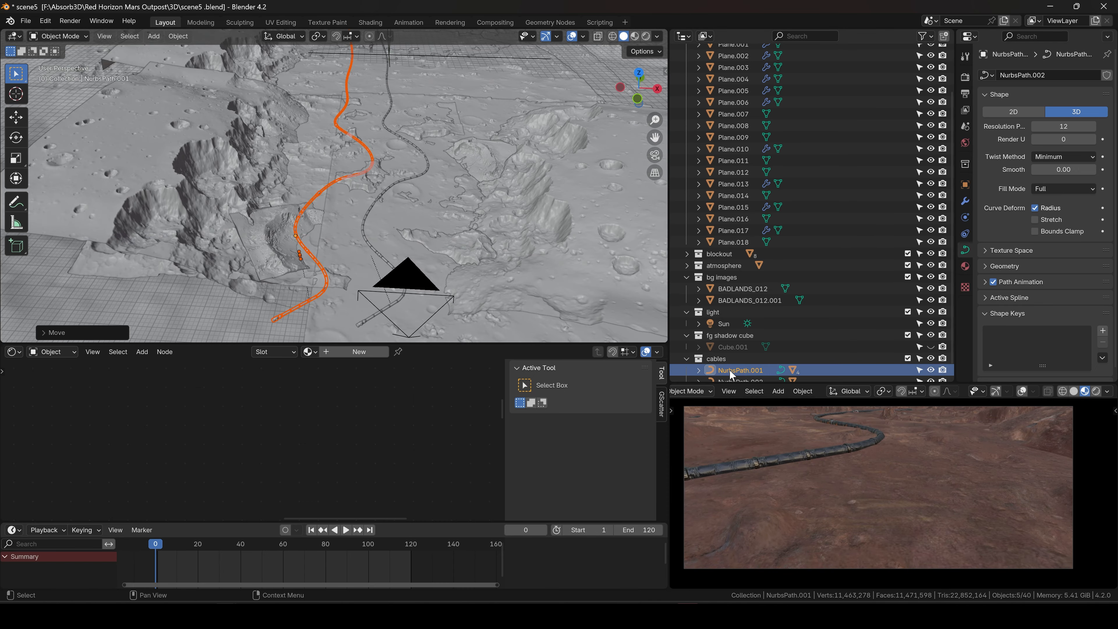
Edit the path of the new cable copy and move the two control points at its wide bend horizontally
{"action": "left_click", "coordinate": [731, 372]}
{"action": "key", "text": "Tab"}
{"action": "left_click_drag", "start_coordinate": [351, 132], "coordinate": [400, 171]}
{"action": "left_click", "coordinate": [423, 171]}
{"action": "scroll", "coordinate": [404, 139], "scroll_direction": "up", "scroll_amount": 6}
{"action": "scroll", "coordinate": [404, 140], "scroll_direction": "down", "scroll_amount": 3}
{"action": "key", "text": "g"}
{"action": "key", "text": "shift+z"}
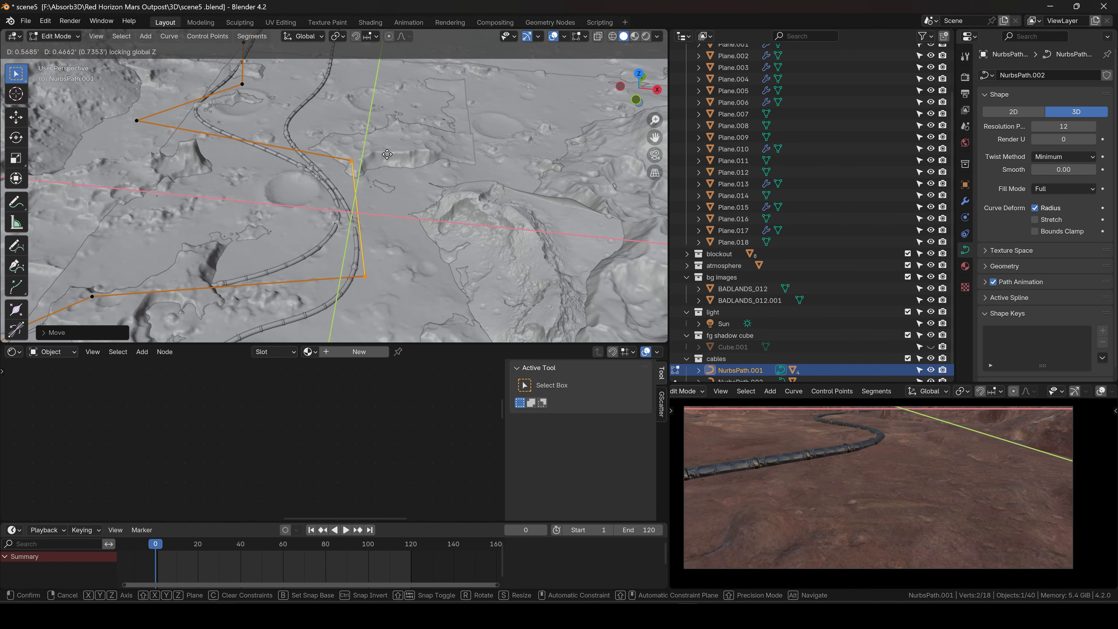
{"action": "left_click", "coordinate": [327, 207]}
Move the control point on the near side of the copy's wide bend horizontally to reshape the curve
{"action": "middle_click_drag", "start_coordinate": [326, 207], "coordinate": [440, 163], "text": "shift"}
{"action": "left_click", "coordinate": [341, 138]}
{"action": "key", "text": "g"}
{"action": "key", "text": "shift+z"}
{"action": "left_click", "coordinate": [395, 78]}
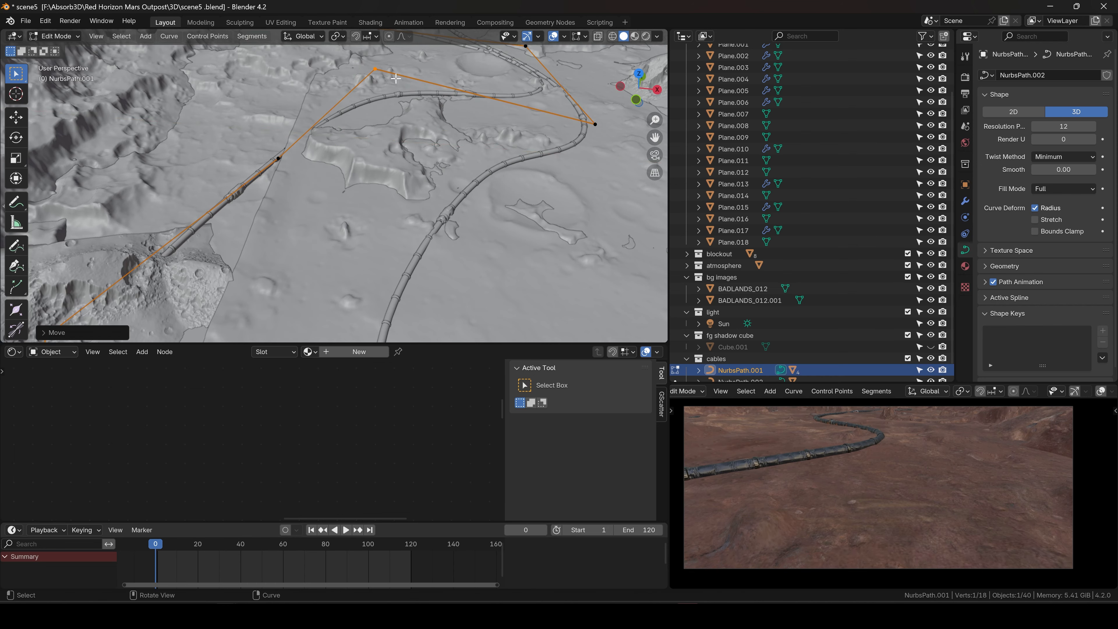
Select the outer control point of the copy's wide bend and move it horizontally
{"action": "left_click", "coordinate": [294, 134]}
{"action": "middle_click_drag", "start_coordinate": [587, 133], "coordinate": [499, 282], "text": "shift"}
{"action": "left_click", "coordinate": [515, 295]}
{"action": "key", "text": "g"}
{"action": "key", "text": "shift+z"}
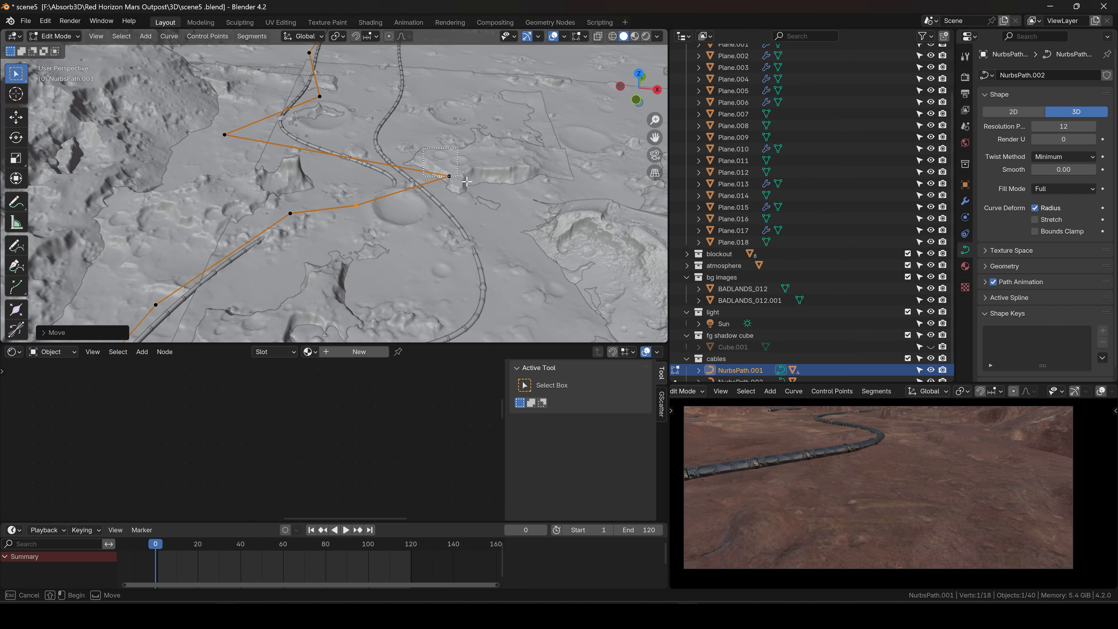
Move the two control points between the near end and the outer bend horizontally to smooth the copy's route past the crater
{"action": "left_click_drag", "start_coordinate": [270, 203], "coordinate": [305, 226]}
{"action": "key", "text": "g"}
{"action": "key", "text": "shift+z"}
{"action": "left_click", "coordinate": [328, 269]}
{"action": "left_click_drag", "start_coordinate": [339, 196], "coordinate": [375, 221]}
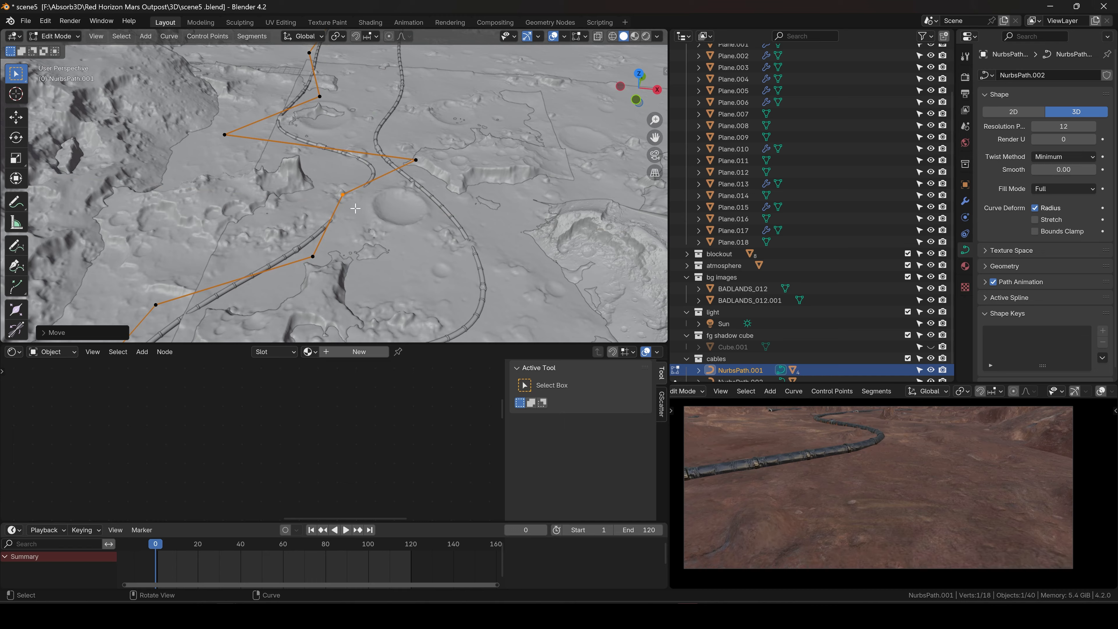
Select the control points on the copied cable's far stretch and shift them to refine its route toward the cliff
{"action": "middle_click_drag", "start_coordinate": [335, 106], "coordinate": [317, 262], "text": "shift"}
{"action": "left_click", "coordinate": [311, 194]}
{"action": "left_click_drag", "start_coordinate": [260, 91], "coordinate": [376, 171]}
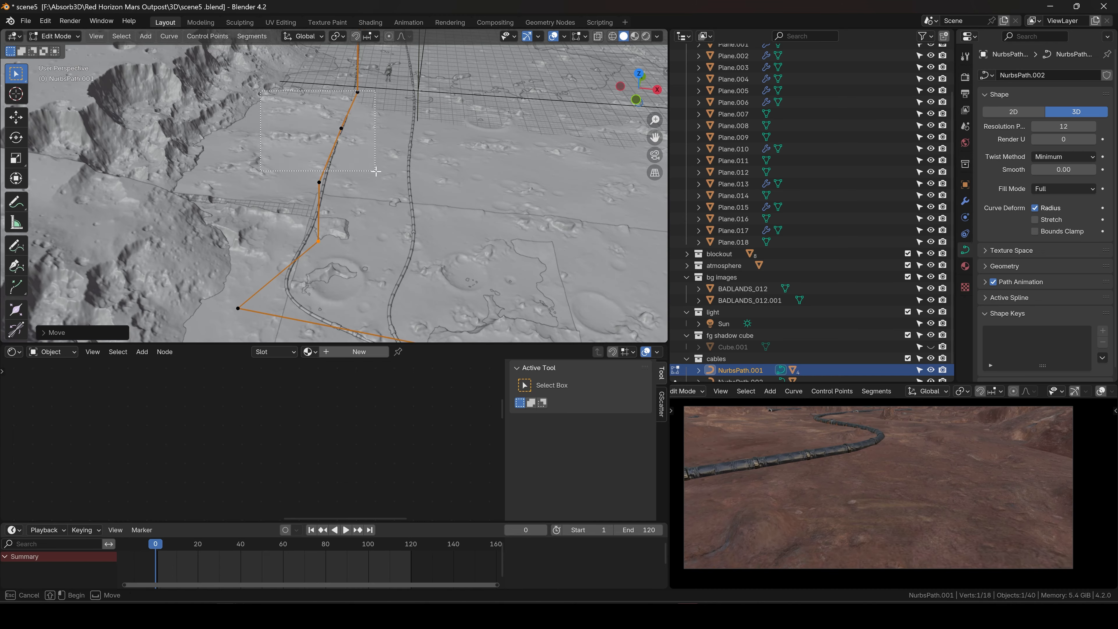
{"action": "left_click", "coordinate": [439, 254]}
{"action": "middle_click_drag", "start_coordinate": [398, 184], "coordinate": [383, 260], "text": "shift"}
{"action": "left_click_drag", "start_coordinate": [313, 145], "coordinate": [333, 155]}
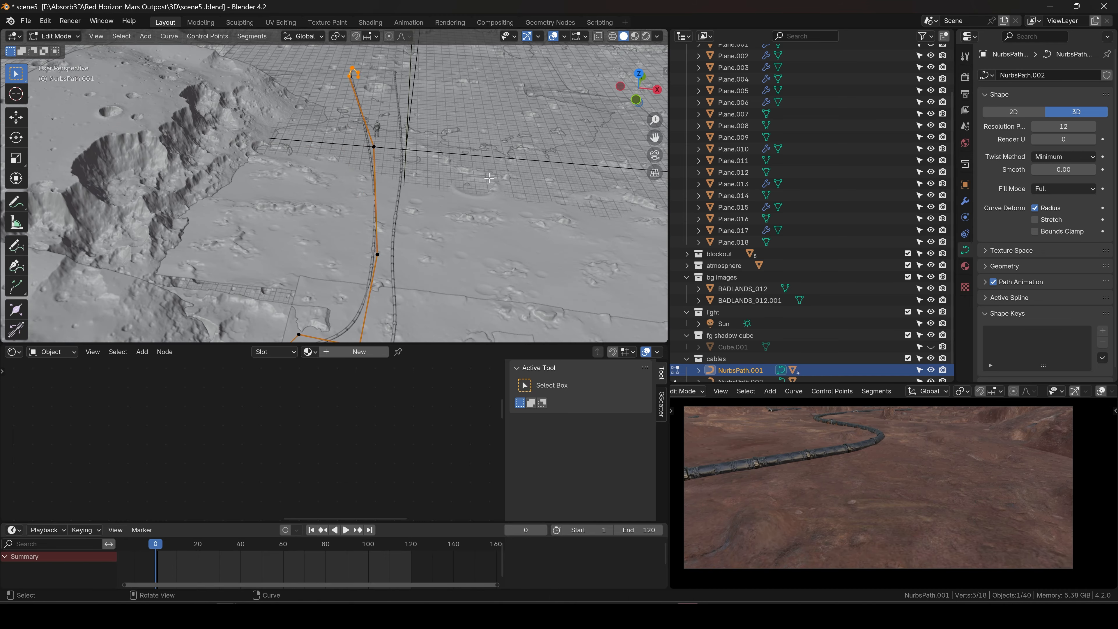
Go to frame 60 and adjust the copied path's control points beside the camera, including the one where it bends off
{"action": "middle_click_drag", "start_coordinate": [489, 178], "coordinate": [427, 163]}
{"action": "key", "text": "Tab"}
{"action": "left_click_drag", "start_coordinate": [171, 544], "coordinate": [283, 544]}
{"action": "key", "text": "Tab"}
{"action": "left_click", "coordinate": [424, 187]}
{"action": "middle_click_drag", "start_coordinate": [132, 282], "coordinate": [287, 251], "text": "shift"}
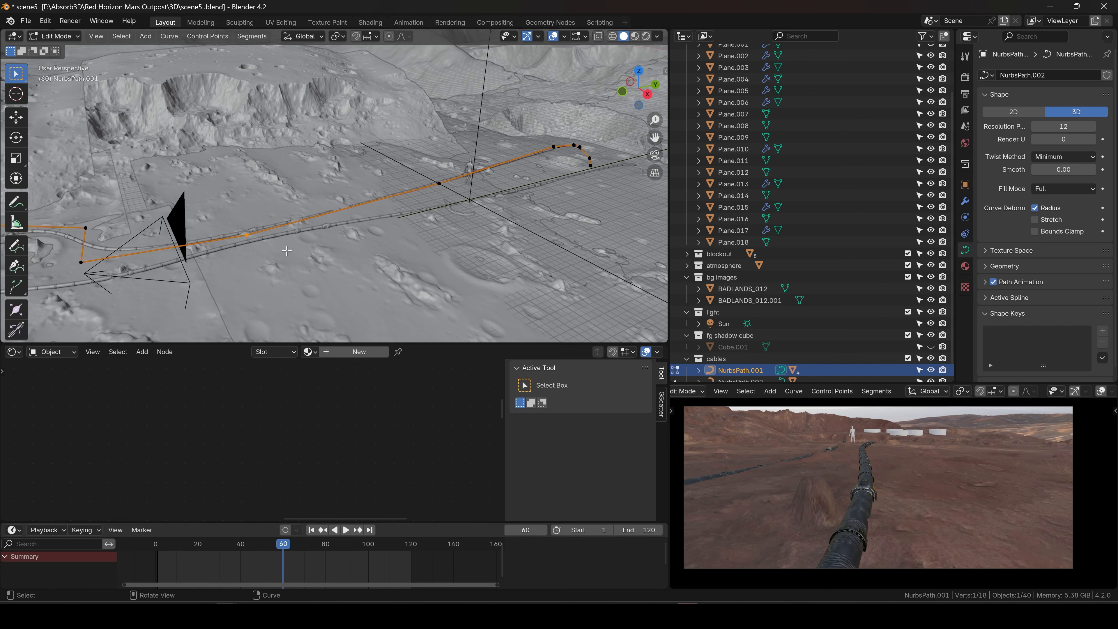
{"action": "left_click", "coordinate": [379, 227]}
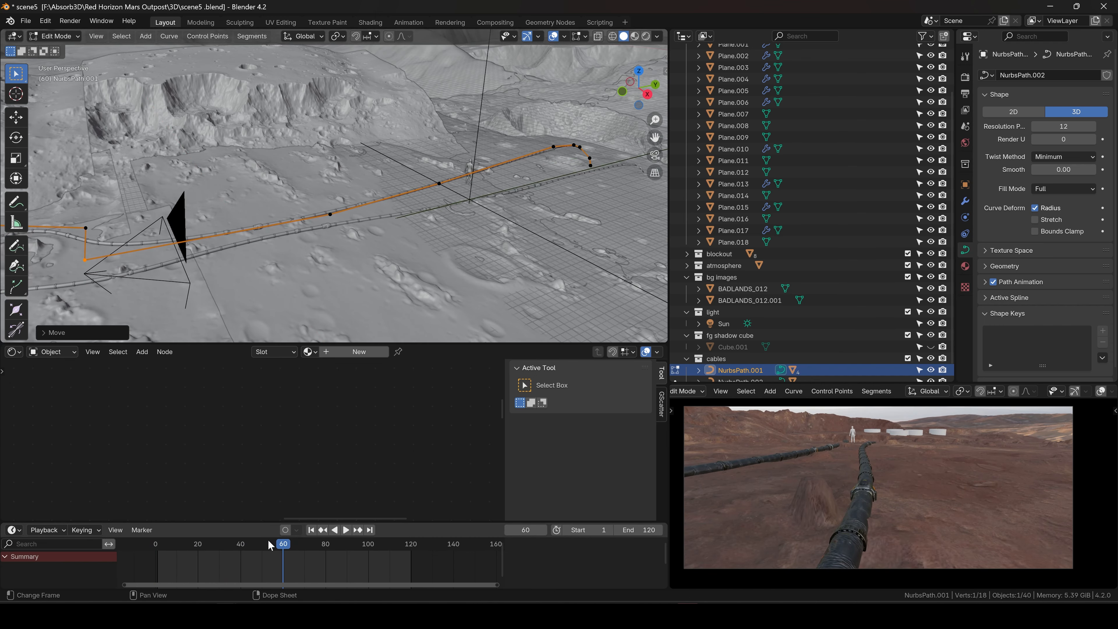
Go to frame 72 and reposition the copied path's control point just under the camera, horizontally and in height
{"action": "left_click_drag", "start_coordinate": [270, 545], "coordinate": [309, 545]}
{"action": "middle_click_drag", "start_coordinate": [396, 211], "coordinate": [473, 178]}
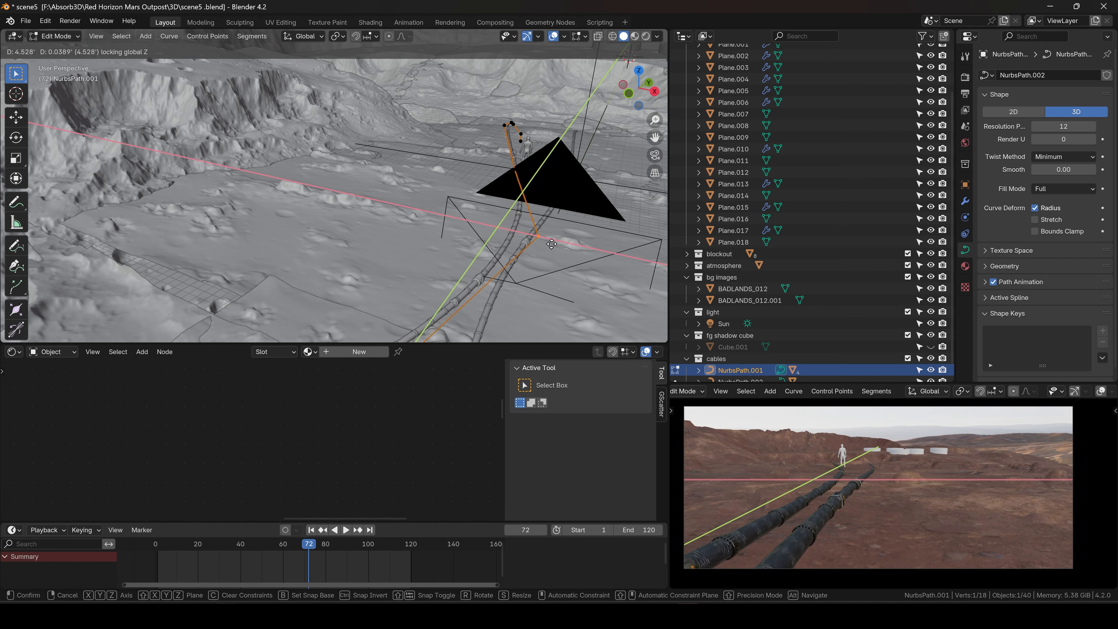
{"action": "key", "text": "g"}
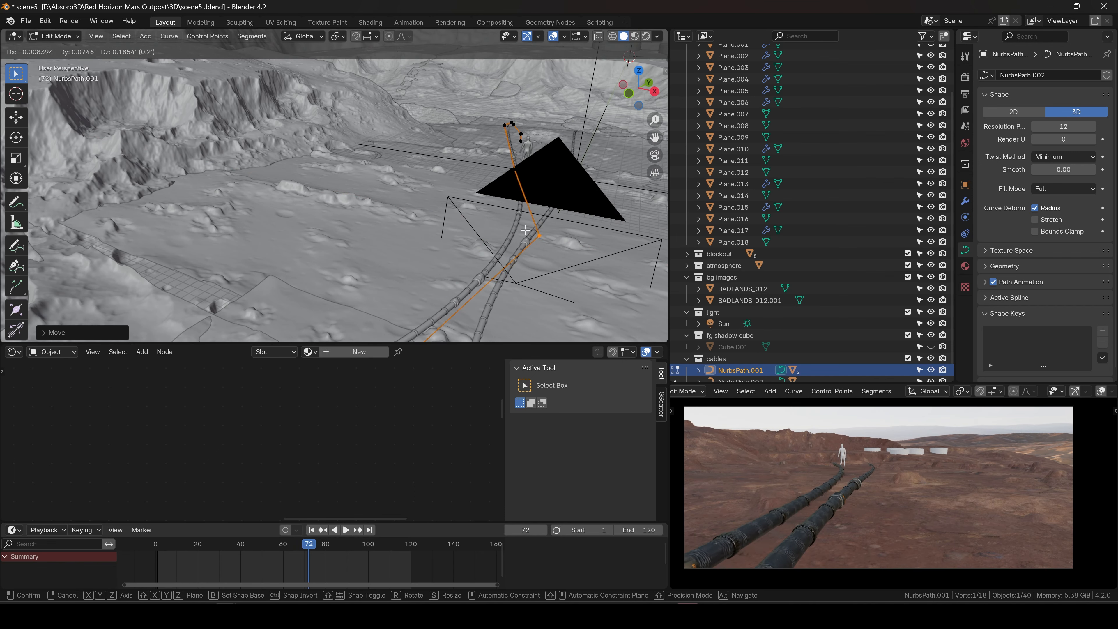
{"action": "left_click", "coordinate": [525, 230]}
Move the copied path's control point beside the crater to adjust the curve leading toward the camera
{"action": "scroll", "coordinate": [459, 160], "scroll_direction": "down", "scroll_amount": 3}
{"action": "left_click", "coordinate": [417, 259]}
{"action": "key", "text": "g"}
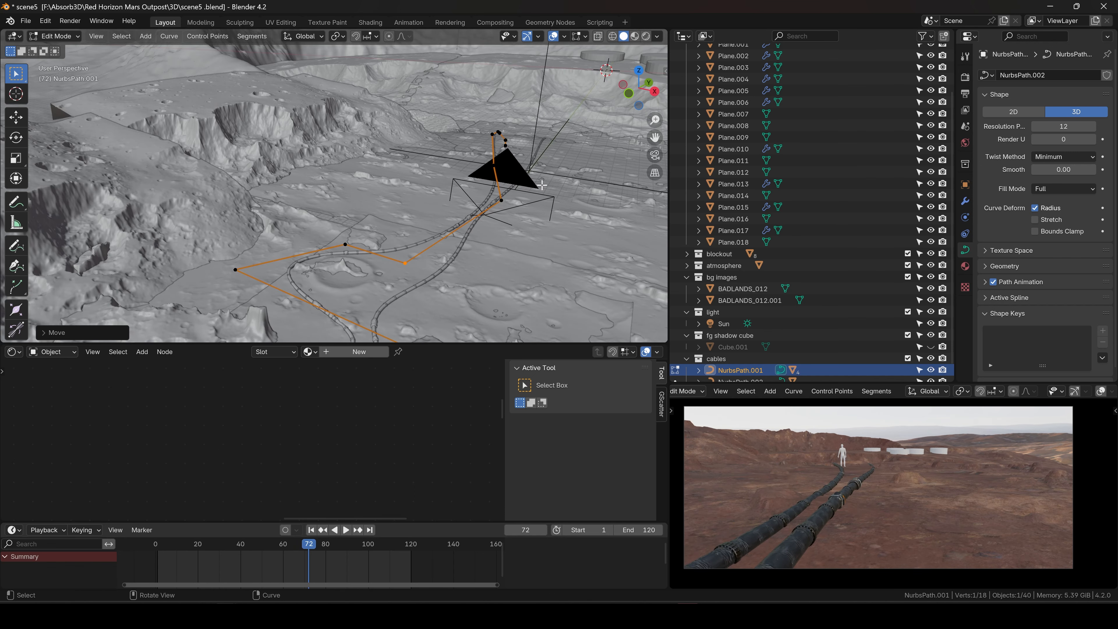
{"action": "middle_click_drag", "start_coordinate": [542, 185], "coordinate": [328, 183], "text": "shift"}
Go to frame 109 and reposition the copied path's last four control points where it drops over the cliff edge
{"action": "left_click_drag", "start_coordinate": [314, 545], "coordinate": [388, 545]}
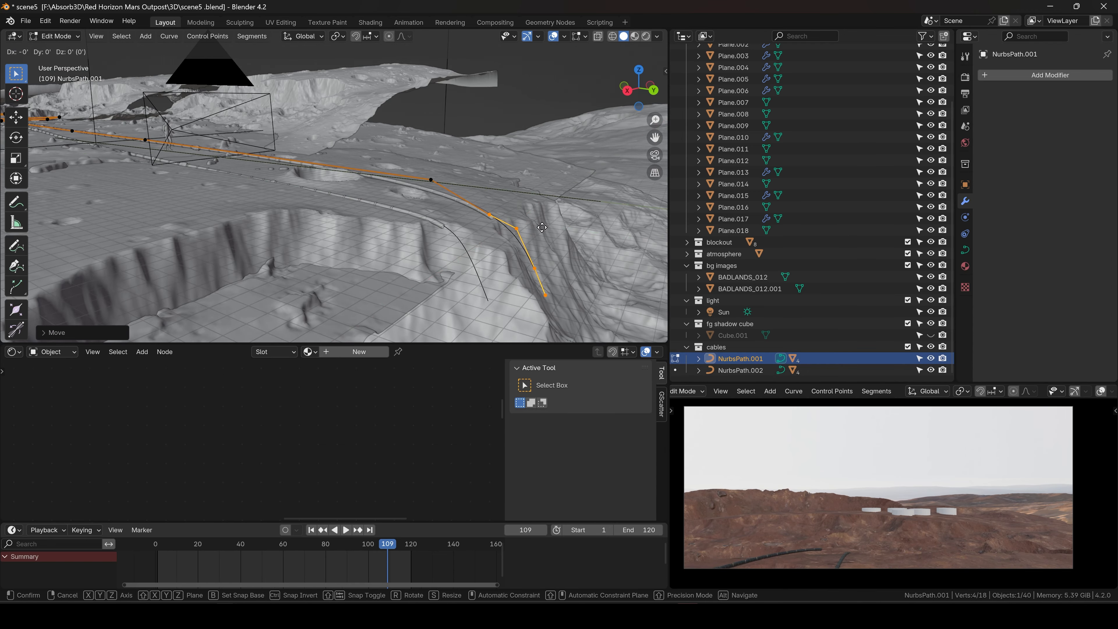
{"action": "left_click", "coordinate": [464, 199]}
{"action": "middle_click_drag", "start_coordinate": [464, 199], "coordinate": [515, 170]}
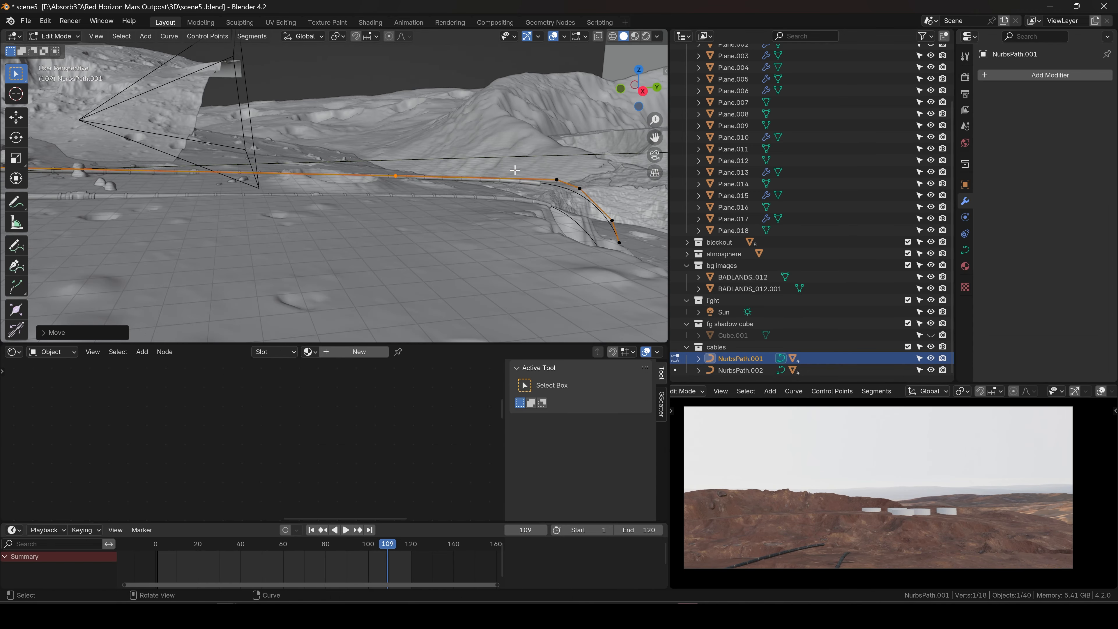
Swing the control point before the cliff edge out to the side, and increase the array count of the cable mesh
{"action": "left_click", "coordinate": [573, 211]}
{"action": "left_click", "coordinate": [465, 209]}
{"action": "key", "text": "g"}
{"action": "middle_click_drag", "start_coordinate": [573, 210], "coordinate": [355, 144]}
{"action": "left_click", "coordinate": [467, 211]}
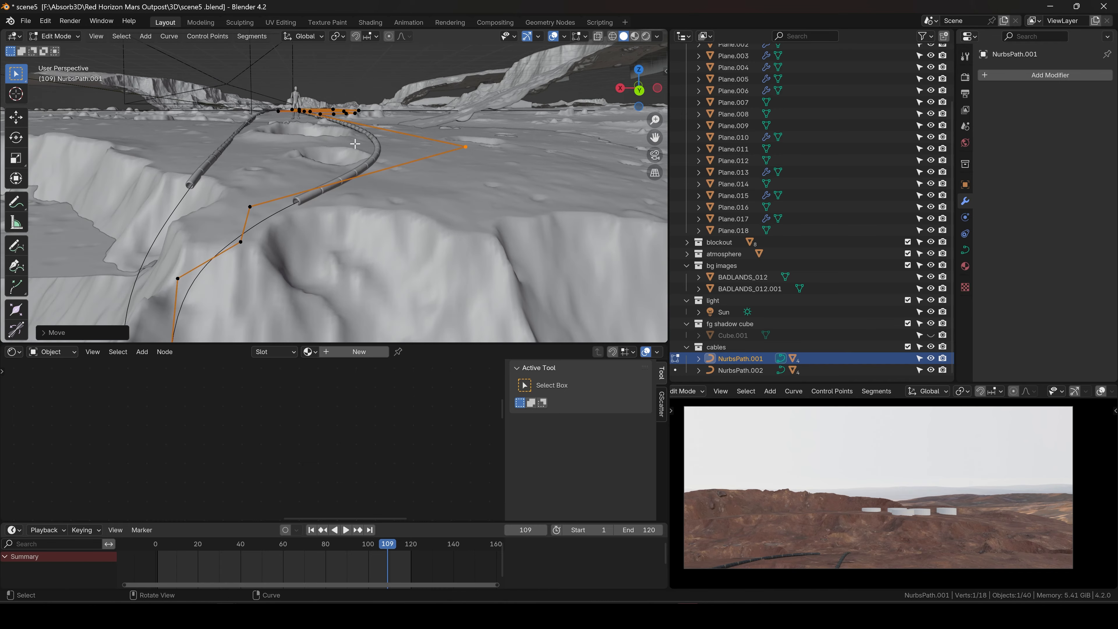
{"action": "left_click", "coordinate": [315, 199]}
{"action": "left_click", "coordinate": [1092, 126]}
Go to frame 90, edit the NurbsPath.002 path and subdivide its long far segment near the cliff edge
{"action": "left_click_drag", "start_coordinate": [385, 541], "coordinate": [347, 538]}
{"action": "left_click", "coordinate": [180, 202]}
{"action": "key", "text": "Tab"}
{"action": "scroll", "coordinate": [271, 190], "scroll_direction": "down", "scroll_amount": 5}
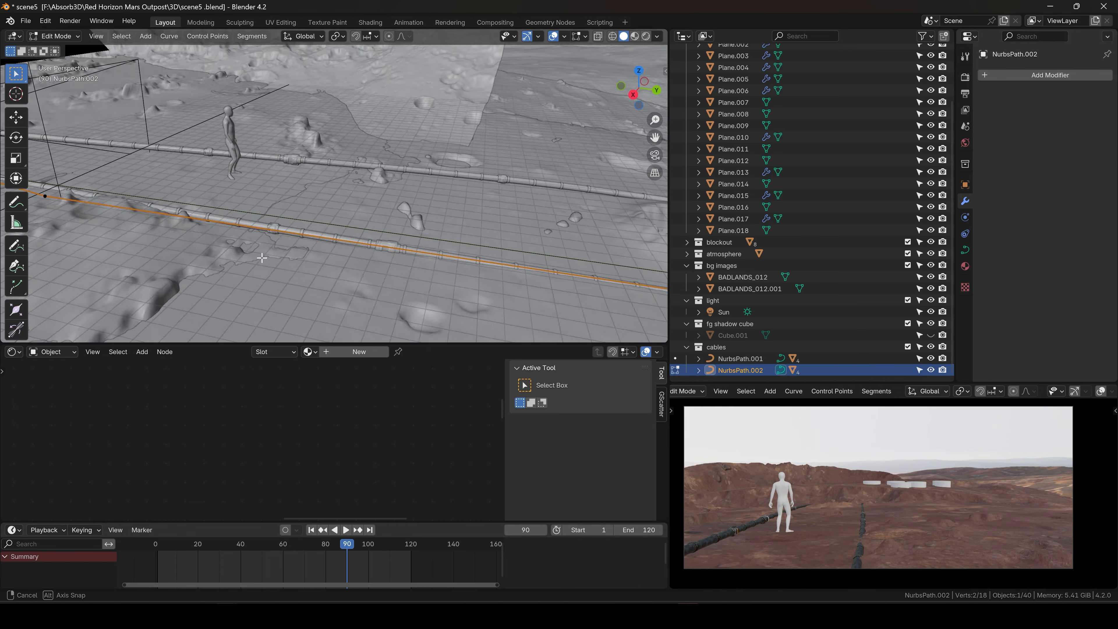
{"action": "middle_click_drag", "start_coordinate": [271, 190], "coordinate": [453, 260]}
{"action": "left_click", "coordinate": [379, 206]}
{"action": "key", "text": "g"}
{"action": "right_click", "coordinate": [374, 204]}
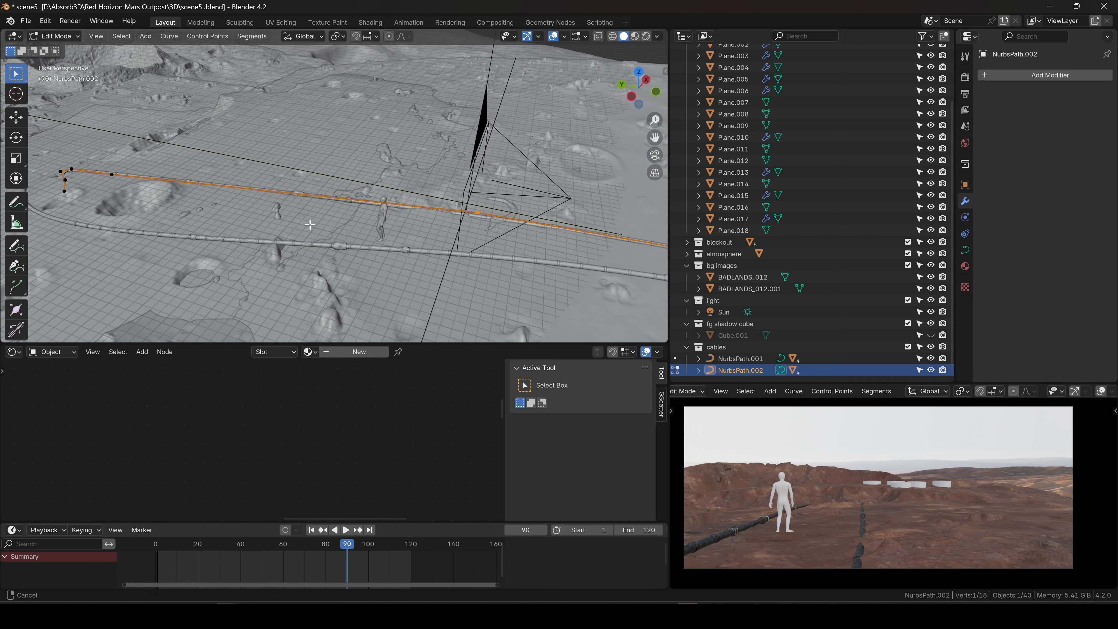
{"action": "left_click", "coordinate": [74, 173], "text": "shift"}
{"action": "right_click", "coordinate": [84, 174]}
{"action": "left_click", "coordinate": [90, 176]}
Select the added control point on NurbsPath.002, move it sideways and adjust its height, and finish editing the path
{"action": "left_click", "coordinate": [322, 200]}
{"action": "key", "text": "g"}
{"action": "middle_click_drag", "start_coordinate": [391, 234], "coordinate": [337, 192]}
{"action": "key", "text": "g"}
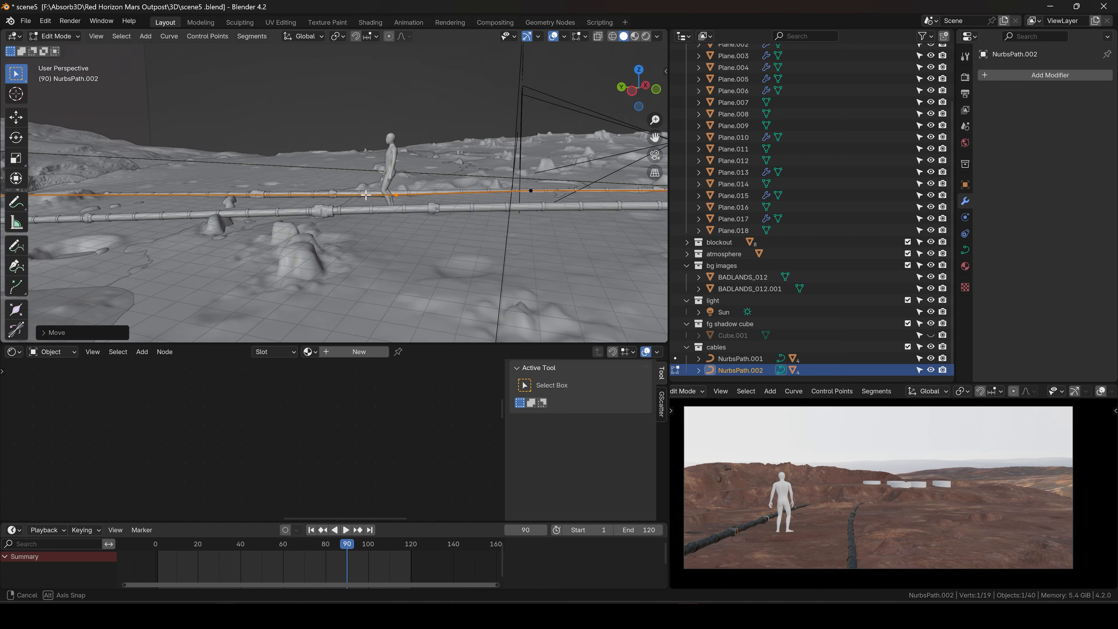
{"action": "key", "text": "Tab"}
Save the scene and preview the camera animation with both cables, returning to frame 1
{"action": "key", "text": "ctrl+s"}
{"action": "left_click_drag", "start_coordinate": [345, 544], "coordinate": [292, 546]}
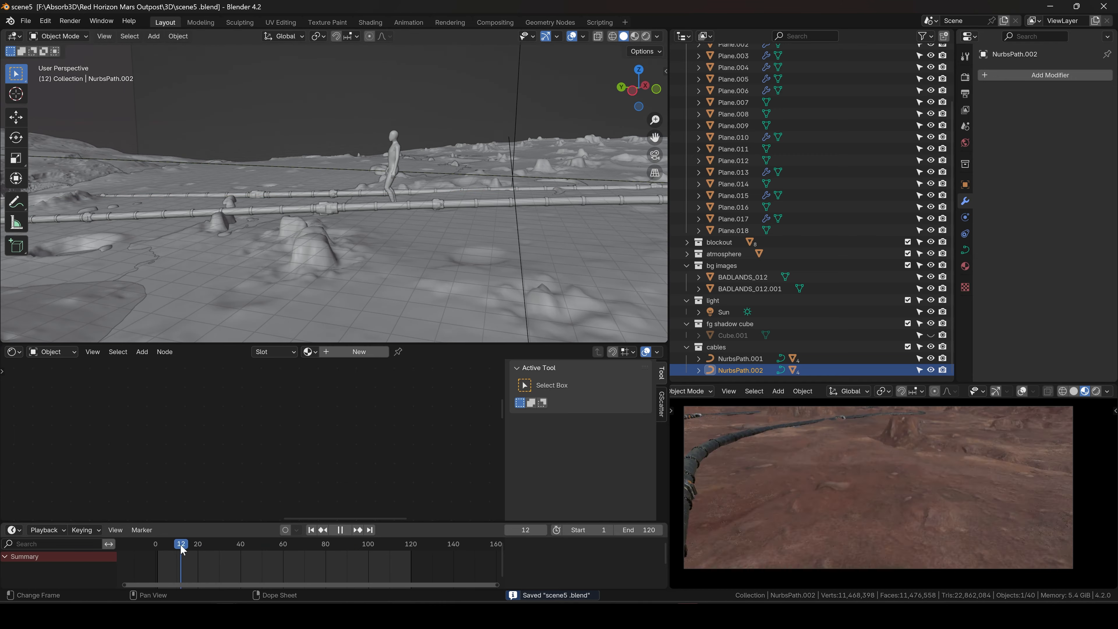
{"action": "key", "text": "space"}
{"action": "left_click", "coordinate": [311, 531]}
{"action": "key", "text": "ctrl+s"}
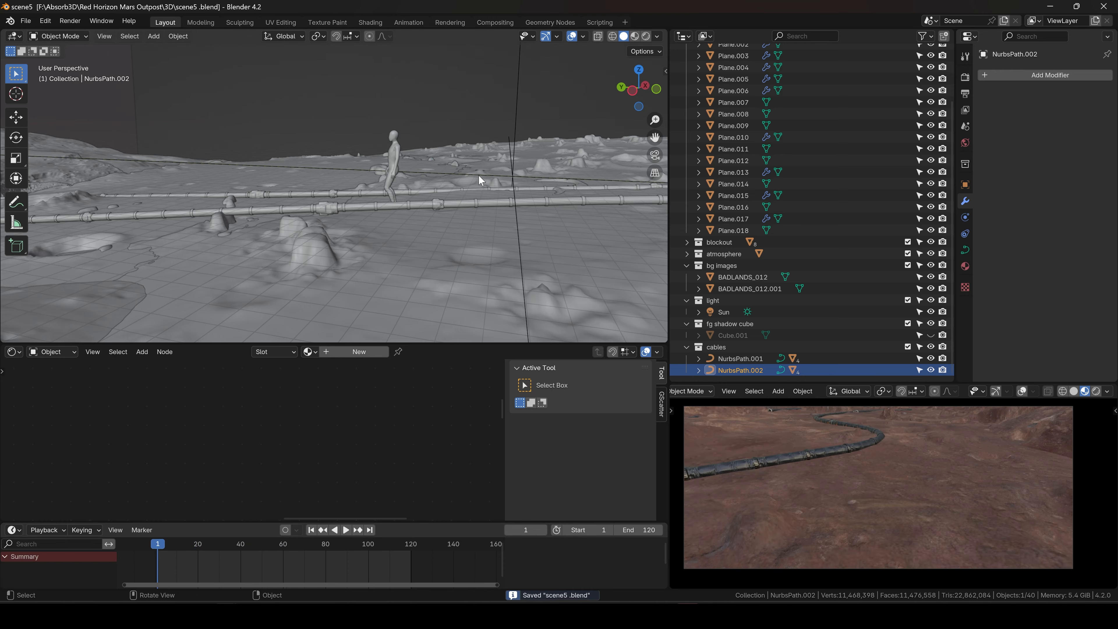
Duplicate NurbsPath.002 together with its child meshes and place the copy alongside by moving it along X
{"action": "scroll", "coordinate": [478, 175], "scroll_direction": "down", "scroll_amount": 6}
{"action": "left_click", "coordinate": [739, 359]}
{"action": "middle_click_drag", "start_coordinate": [405, 194], "coordinate": [387, 260]}
{"action": "left_click", "coordinate": [730, 367]}
{"action": "right_click", "coordinate": [731, 369]}
{"action": "left_click", "coordinate": [729, 373]}
{"action": "key", "text": "shift+d"}
{"action": "key", "text": "x"}
{"action": "left_click", "coordinate": [476, 170]}
{"action": "scroll", "coordinate": [739, 371], "scroll_direction": "down", "scroll_amount": 2}
Edit the NurbsPath.003 path and move its far half of control points horizontally closer to the other cables
{"action": "left_click", "coordinate": [740, 370]}
{"action": "scroll", "coordinate": [436, 199], "scroll_direction": "up", "scroll_amount": 3}
{"action": "key", "text": "Tab"}
{"action": "left_click_drag", "start_coordinate": [308, 64], "coordinate": [477, 231]}
{"action": "key", "text": "g"}
{"action": "key", "text": "shift+z"}
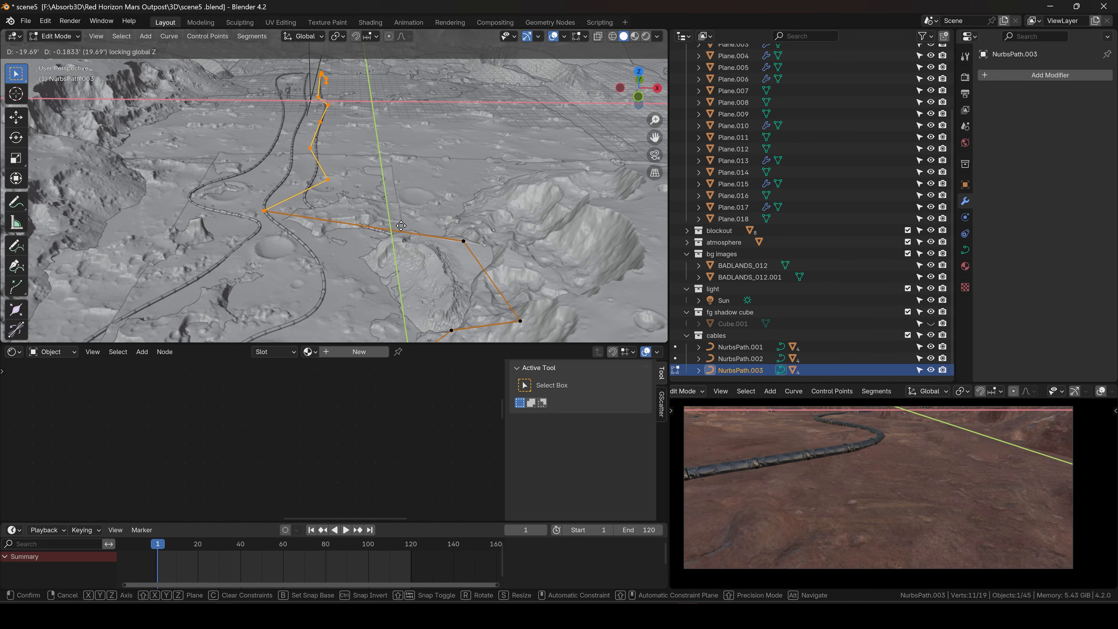
{"action": "left_click", "coordinate": [401, 225]}
Move the control point on the near side of NurbsPath.003's wide bend horizontally toward the other cables
{"action": "left_click", "coordinate": [463, 241]}
{"action": "key", "text": "g"}
{"action": "key", "text": "shift+z"}
{"action": "left_click", "coordinate": [350, 242]}
Move the control point beyond NurbsPath.003's bend horizontally to widen the curve
{"action": "key", "text": "KP_Decimal"}
{"action": "scroll", "coordinate": [391, 193], "scroll_direction": "down", "scroll_amount": 5}
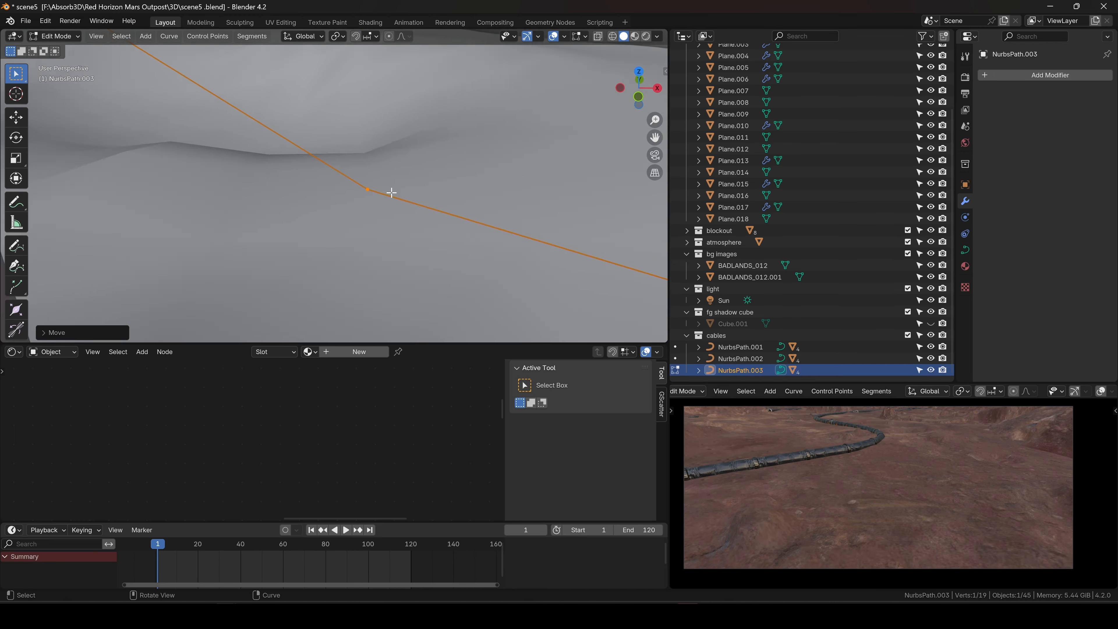
{"action": "scroll", "coordinate": [391, 193], "scroll_direction": "down", "scroll_amount": 8}
{"action": "key", "text": "g"}
{"action": "key", "text": "shift+z"}
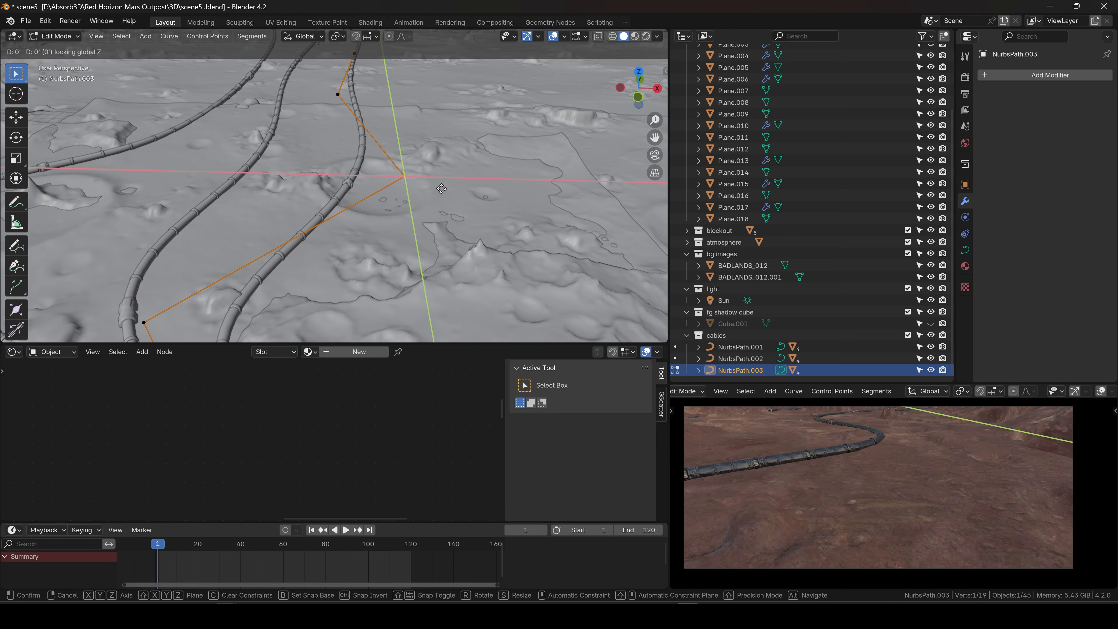
{"action": "left_click", "coordinate": [399, 164]}
Subdivide the bend section of NurbsPath.003 and move one of its control points horizontally to shape the curve
{"action": "right_click", "coordinate": [431, 182]}
{"action": "left_click", "coordinate": [432, 184]}
{"action": "scroll", "coordinate": [429, 187], "scroll_direction": "down", "scroll_amount": 4}
{"action": "left_click", "coordinate": [402, 191]}
{"action": "key", "text": "g"}
{"action": "key", "text": "shift+z"}
{"action": "left_click", "coordinate": [429, 176]}
Adjust the heights of NurbsPath.003's control points around the bend to fit the terrain
{"action": "middle_click_drag", "start_coordinate": [434, 141], "coordinate": [334, 225]}
{"action": "key", "text": "g"}
{"action": "left_click_drag", "start_coordinate": [499, 222], "coordinate": [499, 223]}
{"action": "key", "text": "g"}
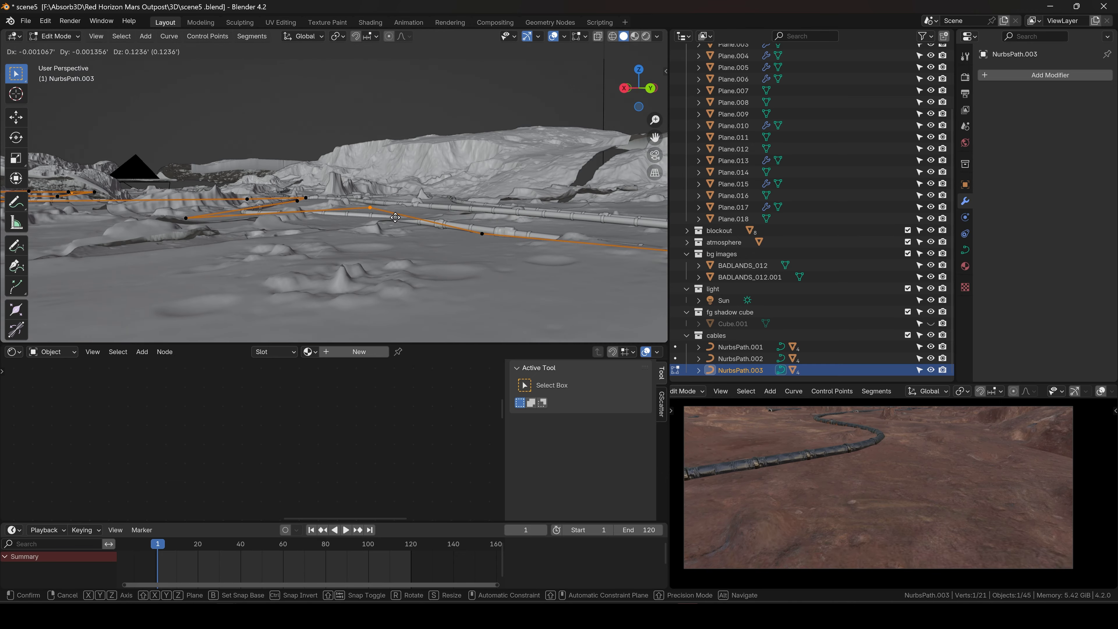
{"action": "key", "text": "g"}
{"action": "left_click", "coordinate": [413, 221]}
{"action": "middle_click_drag", "start_coordinate": [412, 221], "coordinate": [440, 295]}
{"action": "key", "text": "g"}
{"action": "left_click", "coordinate": [462, 224]}
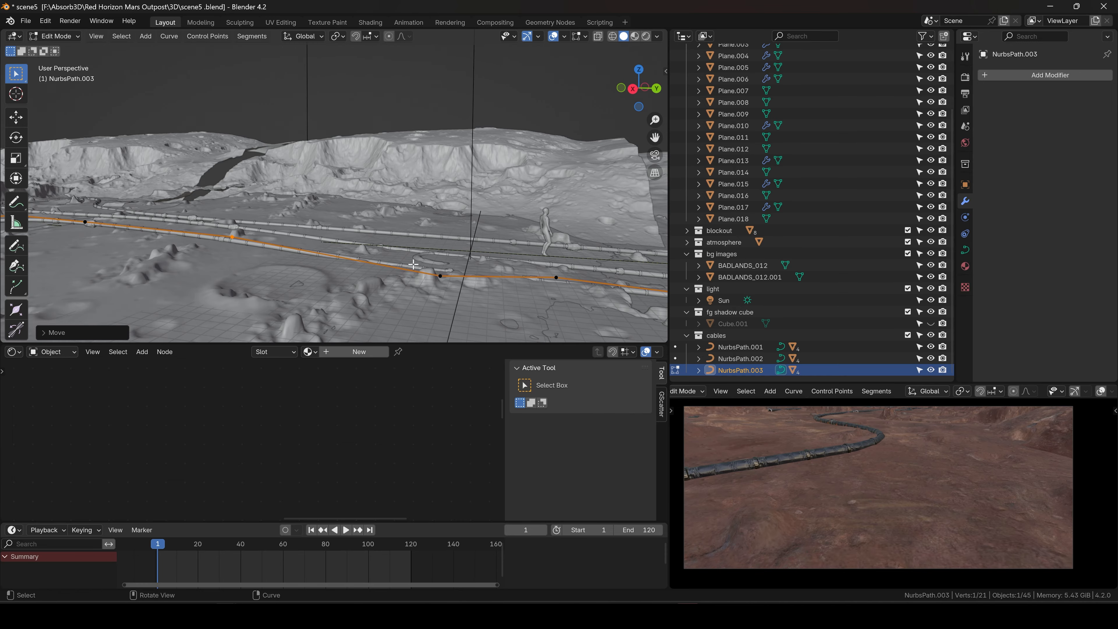
Reposition the control points on NurbsPath.003's straight stretch past the standing figure to follow the ground
{"action": "key", "text": "g"}
{"action": "key", "text": "g"}
{"action": "left_click", "coordinate": [359, 304]}
{"action": "middle_click_drag", "start_coordinate": [359, 304], "coordinate": [282, 309]}
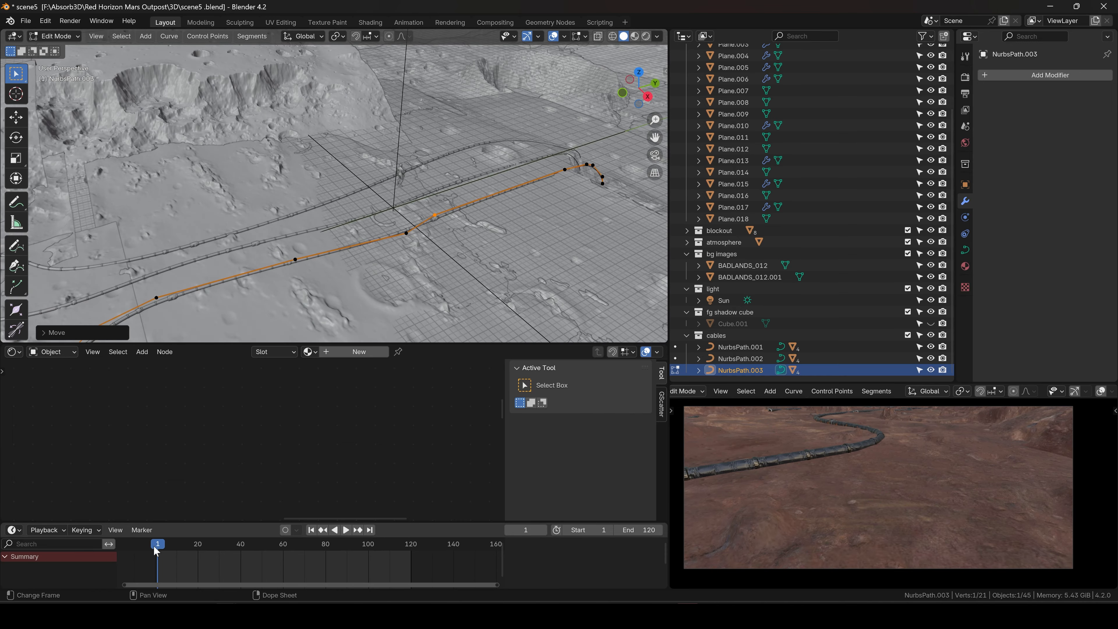
Go to frame 48 and move the control point of NurbsPath.003 in front of the camera horizontally
{"action": "left_click_drag", "start_coordinate": [157, 549], "coordinate": [258, 549]}
{"action": "middle_click_drag", "start_coordinate": [326, 291], "coordinate": [268, 244]}
{"action": "left_click_drag", "start_coordinate": [267, 269], "coordinate": [290, 288]}
{"action": "key", "text": "g"}
{"action": "key", "text": "shift+z"}
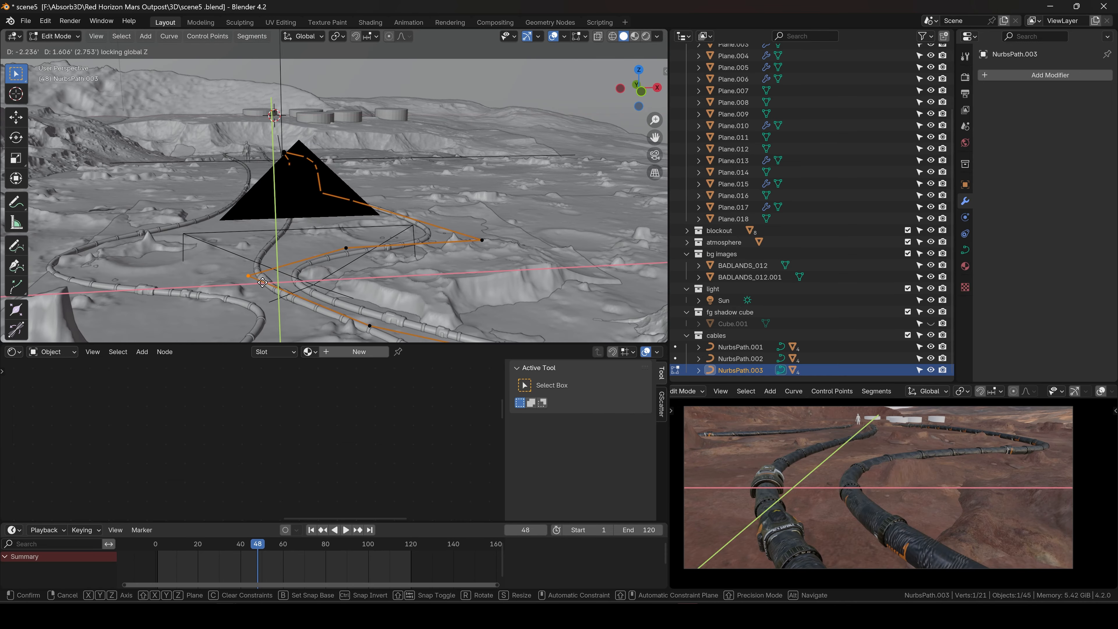
{"action": "left_click", "coordinate": [264, 285]}
Nudge the two NurbsPath.003 control points in front of the camera to fine-tune the cable's curve
{"action": "left_click_drag", "start_coordinate": [321, 241], "coordinate": [371, 259]}
{"action": "key", "text": "g"}
{"action": "left_click", "coordinate": [371, 257]}
{"action": "left_click_drag", "start_coordinate": [234, 263], "coordinate": [266, 287]}
{"action": "key", "text": "g"}
{"action": "left_click", "coordinate": [267, 286]}
Go to frame 105 and raise the NurbsPath.003 control point just before the cliff edge
{"action": "left_click_drag", "start_coordinate": [260, 546], "coordinate": [379, 553]}
{"action": "middle_click_drag", "start_coordinate": [497, 207], "coordinate": [352, 198]}
{"action": "scroll", "coordinate": [462, 198], "scroll_direction": "up", "scroll_amount": 4}
{"action": "key", "text": "g"}
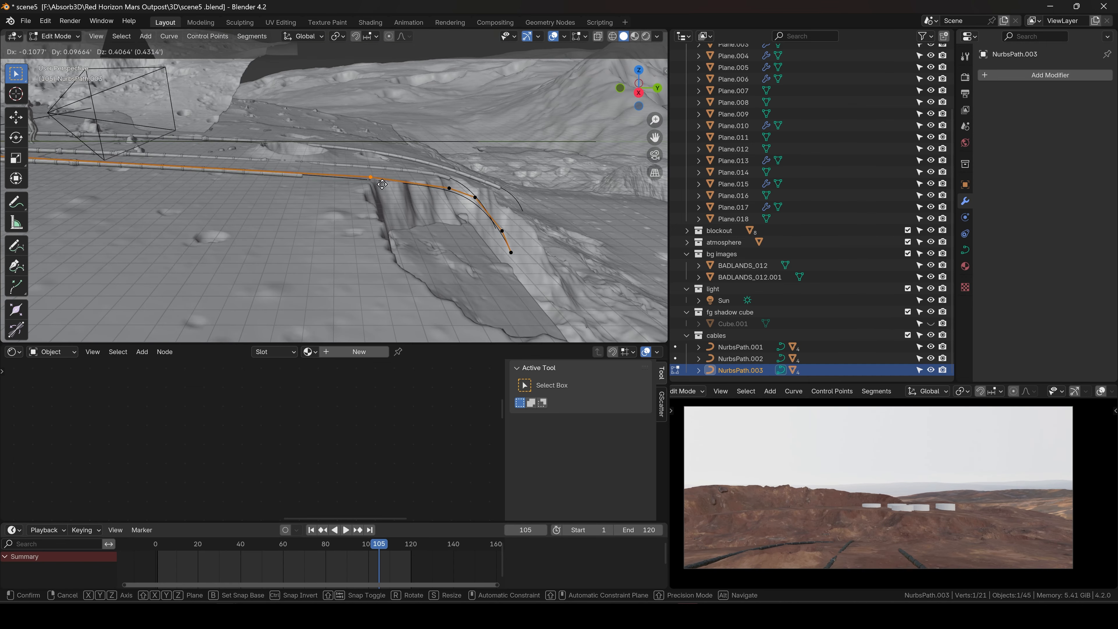
{"action": "left_click", "coordinate": [374, 179]}
Select the NurbsPath.003 control points running over the cliff and move them horizontally
{"action": "left_click_drag", "start_coordinate": [404, 168], "coordinate": [522, 267]}
{"action": "key", "text": "g"}
{"action": "key", "text": "shift+z"}
{"action": "left_click", "coordinate": [451, 269]}
Move the NurbsPath.003 control point before the cliff edge horizontally toward the drop
{"action": "middle_click_drag", "start_coordinate": [449, 268], "coordinate": [414, 293]}
{"action": "left_click_drag", "start_coordinate": [366, 155], "coordinate": [389, 188]}
{"action": "key", "text": "g"}
{"action": "key", "text": "shift+z"}
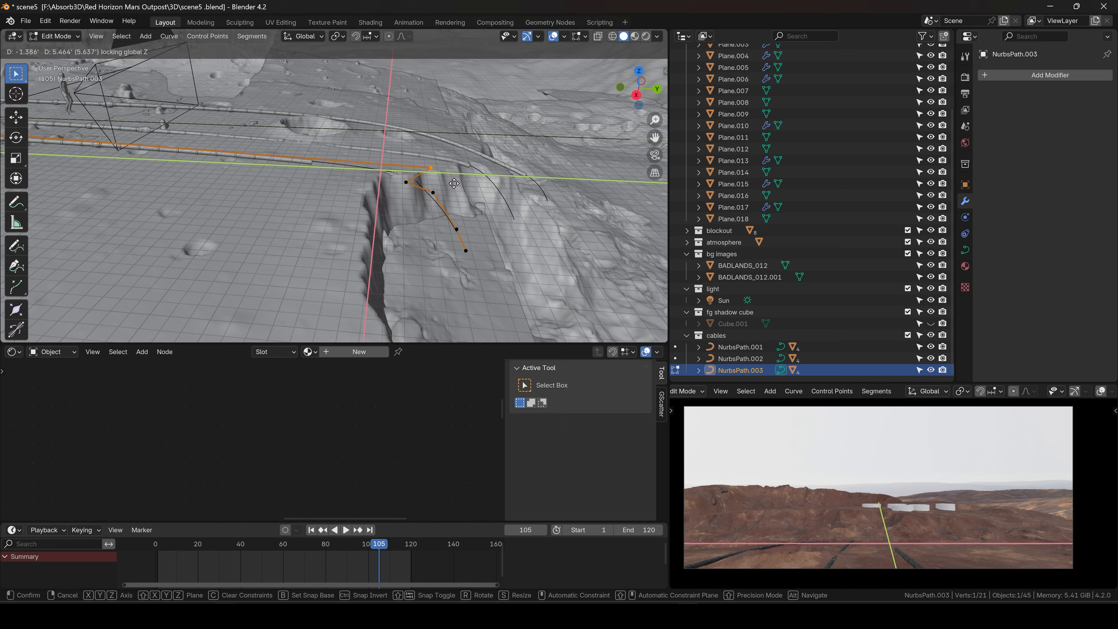
{"action": "left_click", "coordinate": [425, 190]}
Adjust the height of the NurbsPath.003 control point at the cliff edge, and select the cable mesh following that path
{"action": "middle_click_drag", "start_coordinate": [425, 191], "coordinate": [343, 216]}
{"action": "key", "text": "g"}
{"action": "key", "text": "z"}
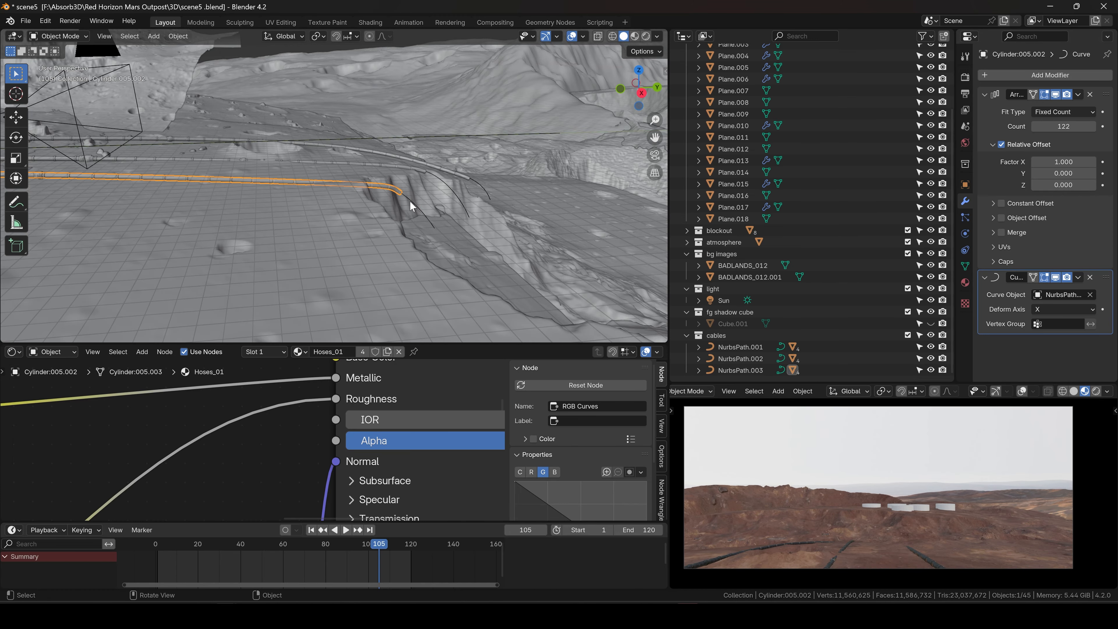
{"action": "left_click", "coordinate": [409, 201]}
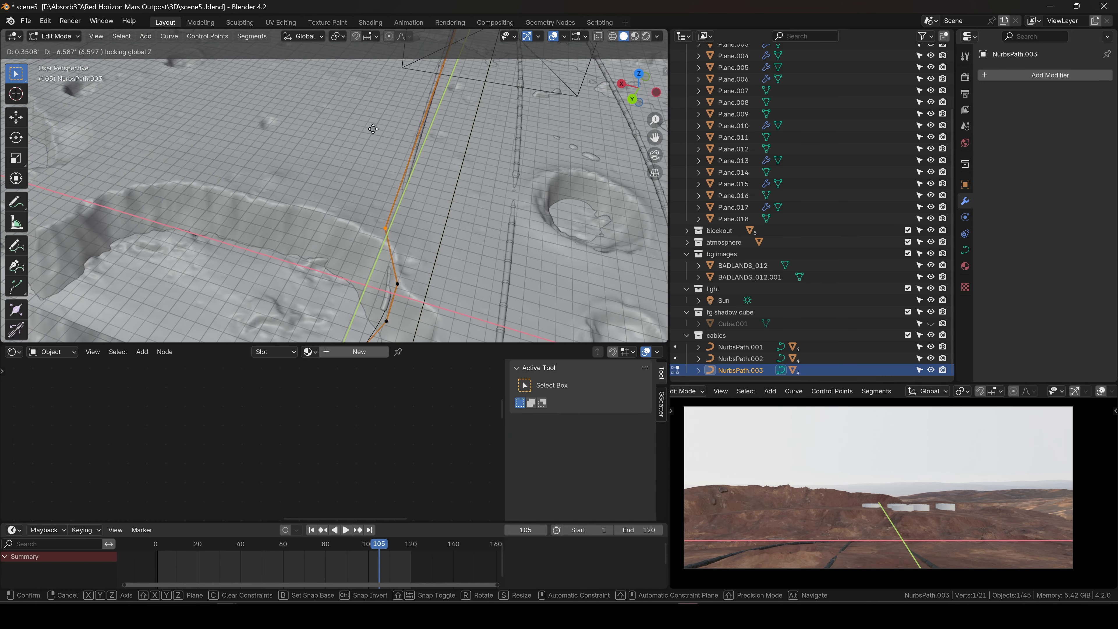
Reposition the NurbsPath.003 control point at the cliff edge, finish editing the path and save the scene
{"action": "key", "text": "g"}
{"action": "key", "text": "shift+z"}
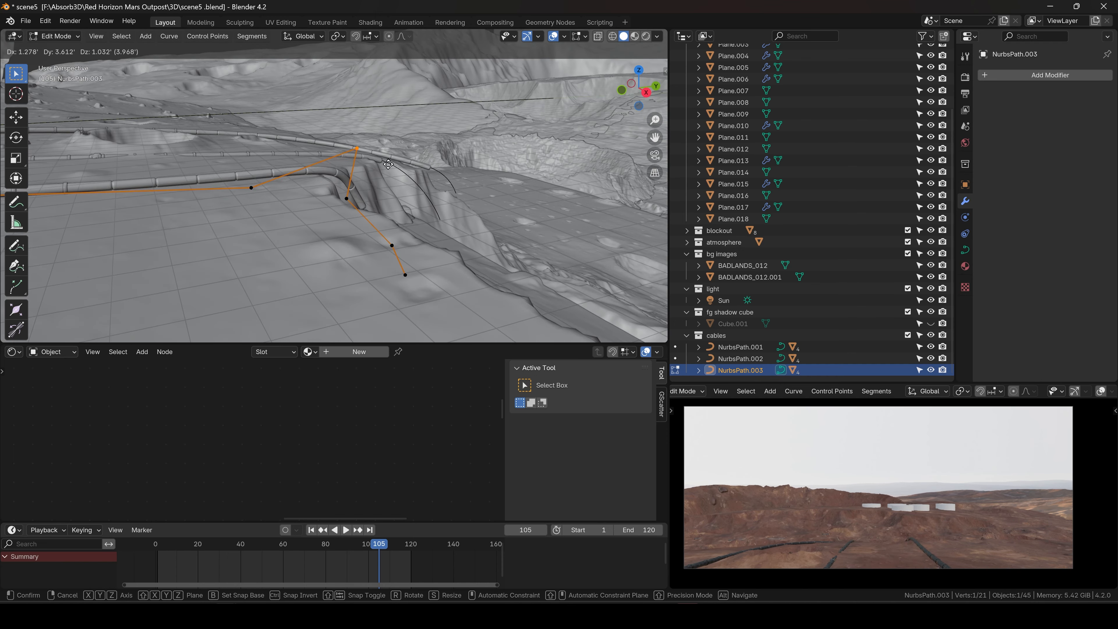
{"action": "key", "text": "Tab"}
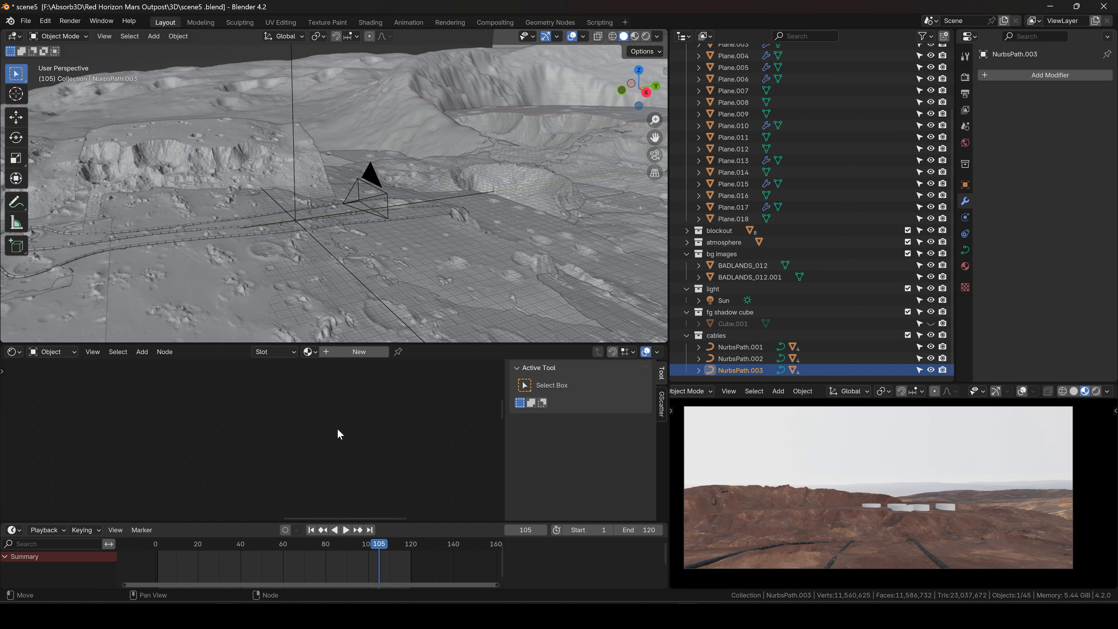
{"action": "left_click_drag", "start_coordinate": [152, 546], "coordinate": [255, 547]}
{"action": "key", "text": "ctrl+s"}
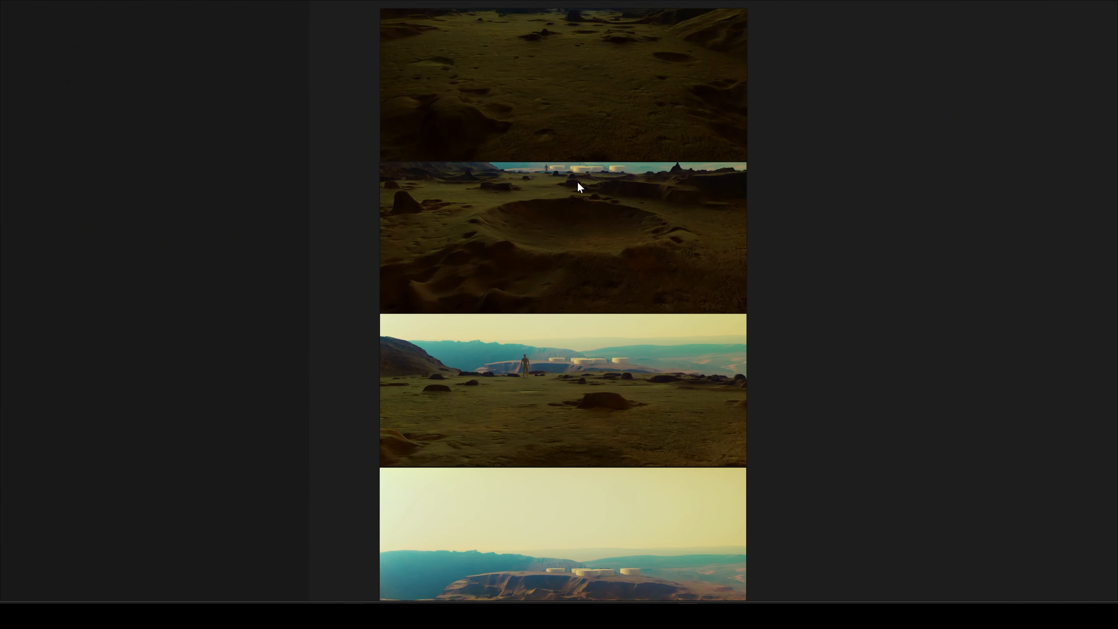
Look over the reference image board of outpost shots and switch back to Blender
{"action": "middle_click_drag", "start_coordinate": [578, 182], "coordinate": [573, 316]}
{"action": "left_click", "coordinate": [227, 616]}
{"action": "left_click", "coordinate": [193, 574]}
{"action": "key", "text": "alt+Tab"}
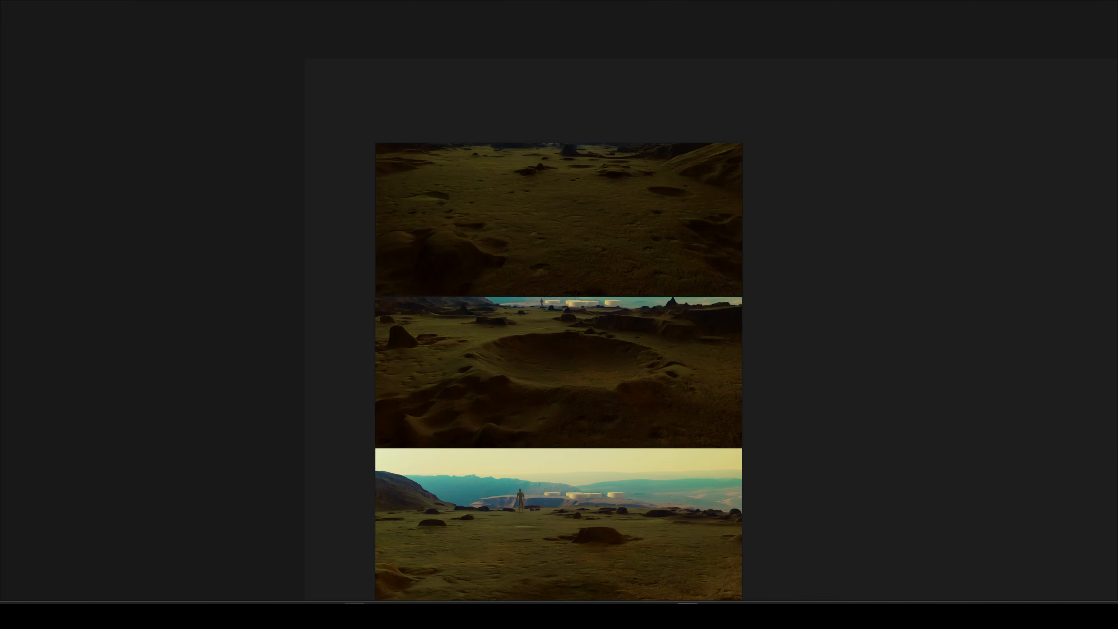
{"action": "key", "text": "alt+Tab"}
Make the large background terrain Plane.017 unselectable in the viewport
{"action": "left_click", "coordinate": [259, 208]}
{"action": "middle_click_drag", "start_coordinate": [474, 184], "coordinate": [362, 184]}
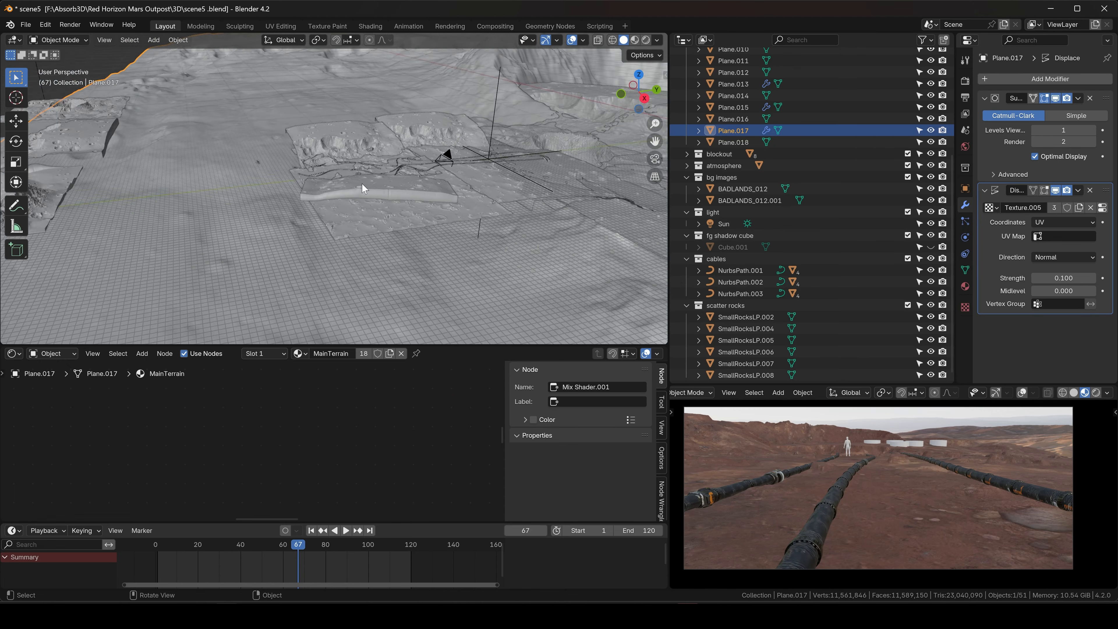
{"action": "scroll", "coordinate": [362, 184], "scroll_direction": "down", "scroll_amount": 5}
{"action": "left_click", "coordinate": [920, 131]}
Select the three unneeded objects lying out on the background terrain and delete them
{"action": "scroll", "coordinate": [334, 190], "scroll_direction": "up", "scroll_amount": 5}
{"action": "scroll", "coordinate": [335, 189], "scroll_direction": "down", "scroll_amount": 5}
{"action": "left_click_drag", "start_coordinate": [224, 174], "coordinate": [267, 234]}
{"action": "key", "text": "x"}
{"action": "left_click", "coordinate": [259, 214]}
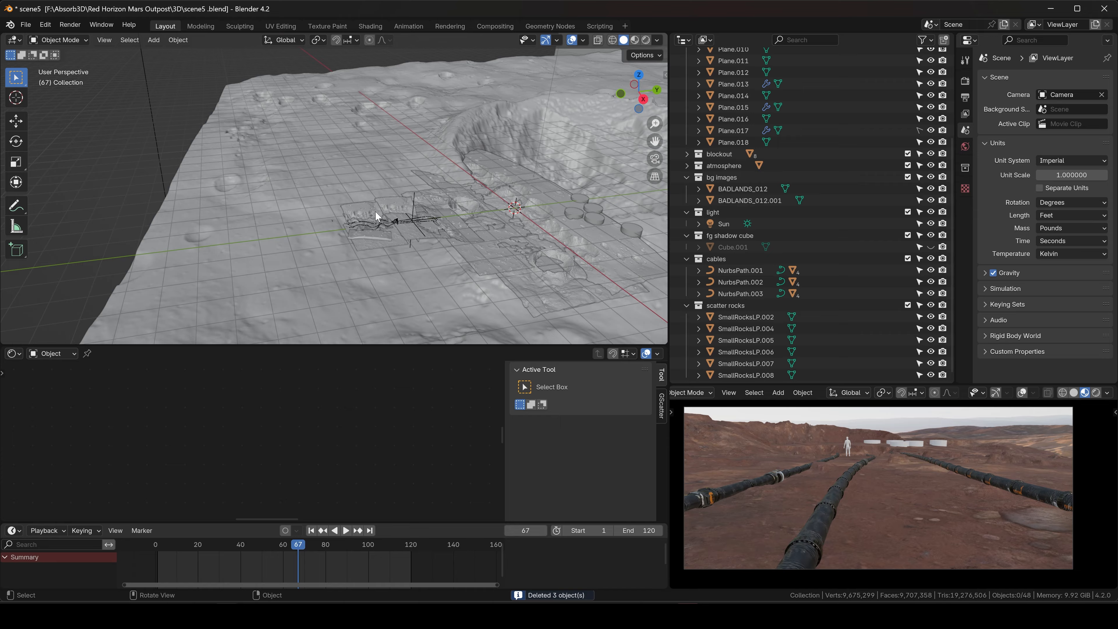
Select the six small scatter rocks with the ground Plane.001 as the active object and start Scatter Objects
{"action": "scroll", "coordinate": [337, 213], "scroll_direction": "up", "scroll_amount": 10}
{"action": "left_click_drag", "start_coordinate": [300, 187], "coordinate": [360, 243]}
{"action": "scroll", "coordinate": [361, 242], "scroll_direction": "down", "scroll_amount": 5}
{"action": "left_click", "coordinate": [546, 257], "text": "shift"}
{"action": "middle_click_drag", "start_coordinate": [546, 257], "coordinate": [509, 257], "text": "shift"}
{"action": "key", "text": "F3"}
{"action": "type", "text": "sca"}
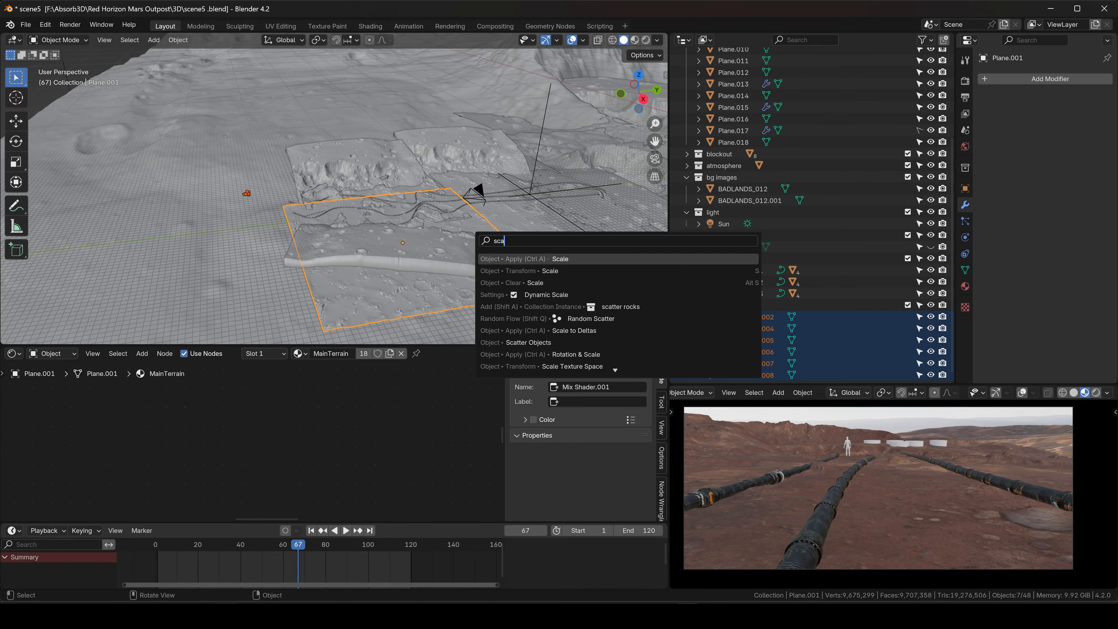
{"action": "type", "text": "tter"}
{"action": "left_click", "coordinate": [526, 283]}
Return to frame 1, paint scatter strokes of small rocks across Plane.001 alongside the winding cables and apply the scatter
{"action": "scroll", "coordinate": [457, 226], "scroll_direction": "up", "scroll_amount": 4}
{"action": "mouse_move", "coordinate": [374, 220]}
{"action": "middle_mouse_down"}
{"action": "mouse_move", "coordinate": [457, 227]}
{"action": "mouse_move", "coordinate": [281, 229]}
{"action": "middle_mouse_up"}
{"action": "left_click_drag", "start_coordinate": [371, 240], "coordinate": [381, 212]}
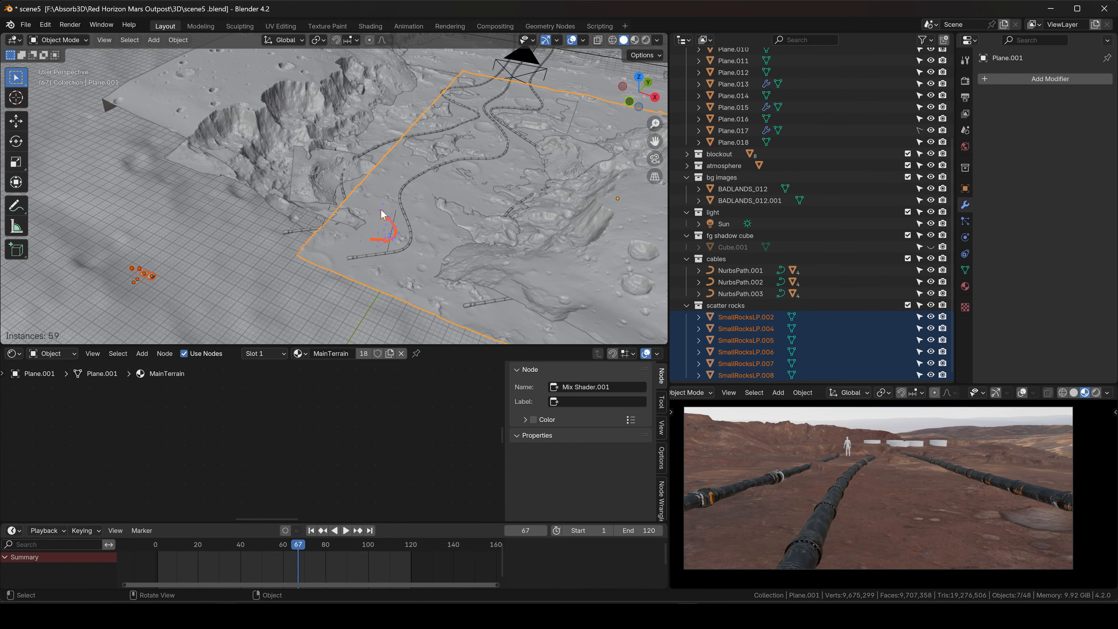
{"action": "left_click", "coordinate": [321, 531]}
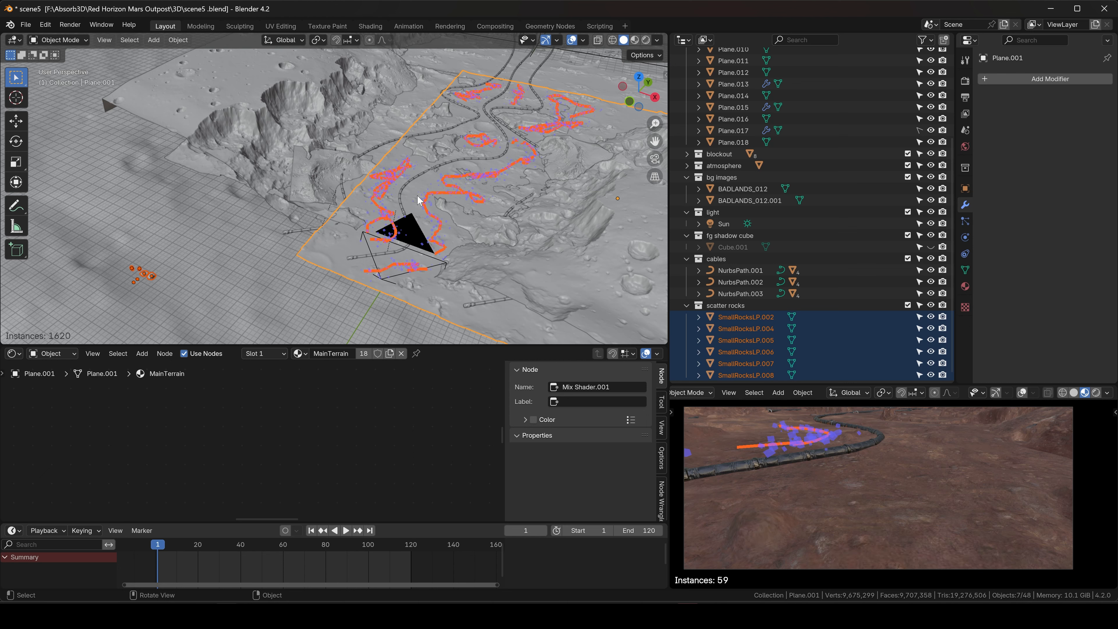
{"action": "scroll", "coordinate": [433, 187], "scroll_direction": "up", "scroll_amount": 4}
{"action": "middle_click_drag", "start_coordinate": [474, 187], "coordinate": [426, 194]}
{"action": "scroll", "coordinate": [474, 187], "scroll_direction": "down", "scroll_amount": 4}
Try to scatter the small rocks over the neighbouring ground Plane.010 from the camera position near frame 65
{"action": "left_click", "coordinate": [559, 158]}
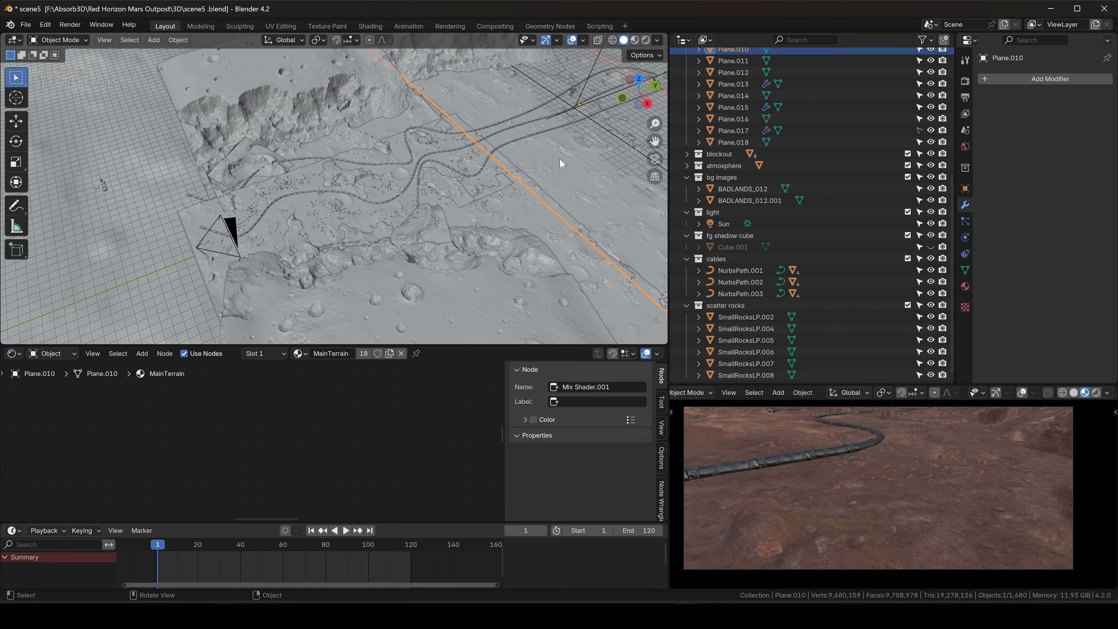
{"action": "middle_click_drag", "start_coordinate": [564, 184], "coordinate": [418, 221], "text": "shift"}
{"action": "left_click_drag", "start_coordinate": [162, 544], "coordinate": [294, 545]}
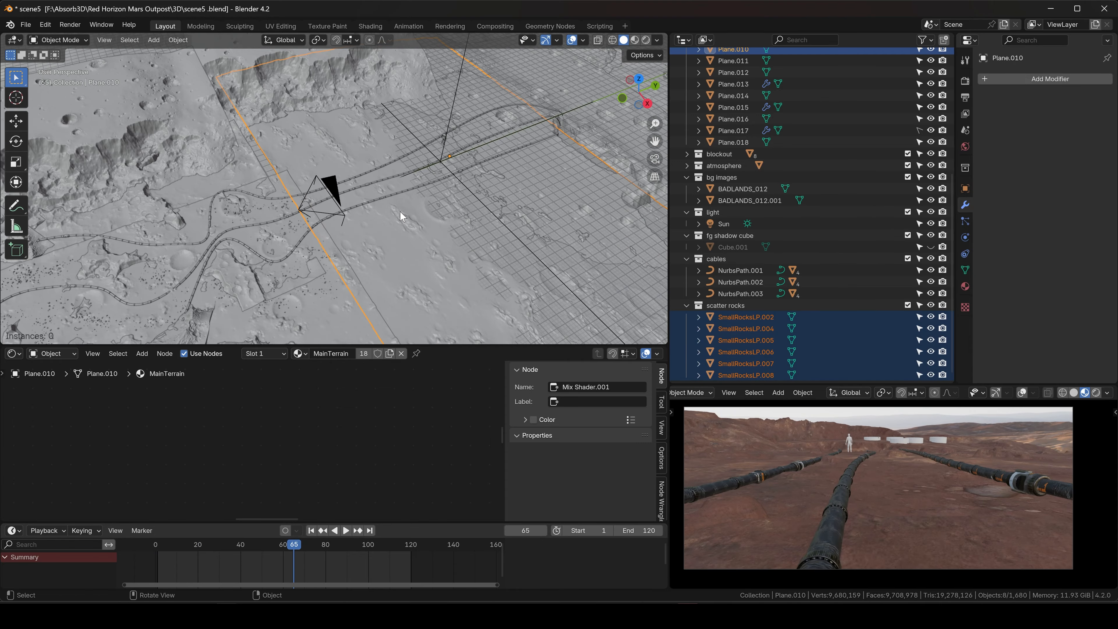
{"action": "left_click_drag", "start_coordinate": [400, 212], "coordinate": [391, 216]}
{"action": "middle_click_drag", "start_coordinate": [390, 216], "coordinate": [372, 211]}
{"action": "scroll", "coordinate": [373, 211], "scroll_direction": "down", "scroll_amount": 5}
{"action": "scroll", "coordinate": [375, 206], "scroll_direction": "up", "scroll_amount": 4}
{"action": "key", "text": "ctrl+z"}
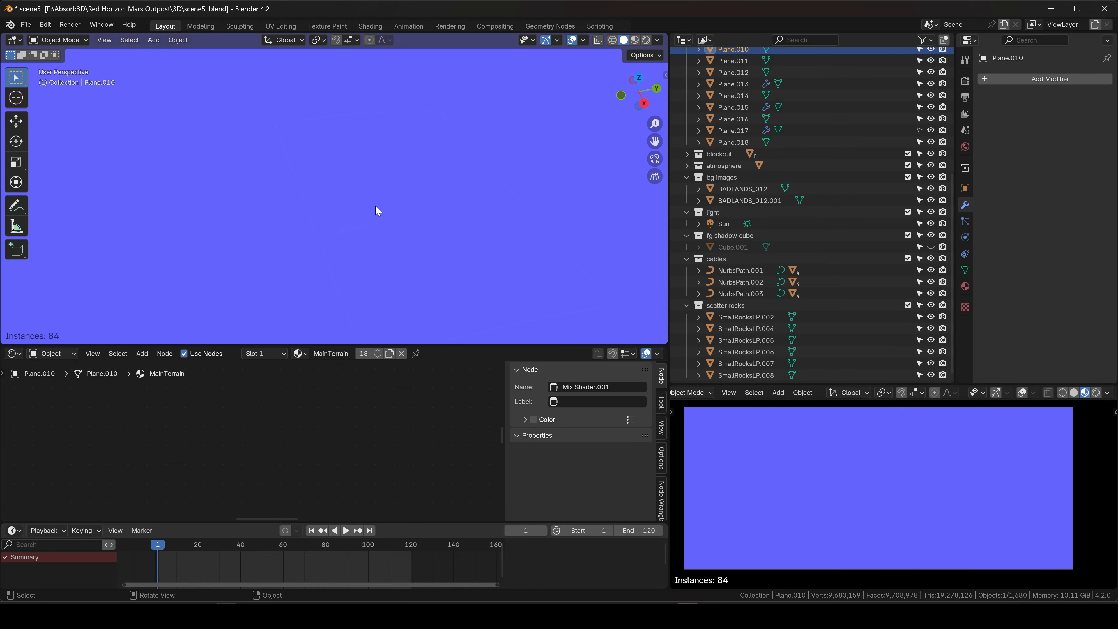
Select the six small rocks with Plane.010 as the active object, save the file and start Scatter Objects
{"action": "left_click", "coordinate": [498, 165]}
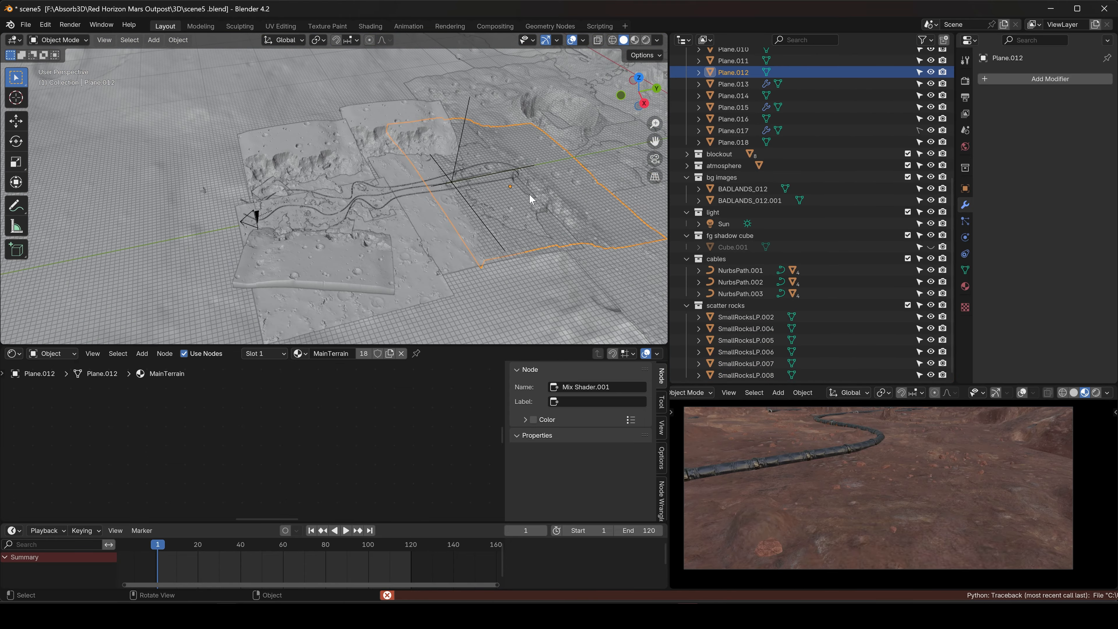
{"action": "middle_click_drag", "start_coordinate": [529, 196], "coordinate": [481, 202]}
{"action": "scroll", "coordinate": [414, 183], "scroll_direction": "up", "scroll_amount": 4}
{"action": "scroll", "coordinate": [481, 202], "scroll_direction": "down", "scroll_amount": 2}
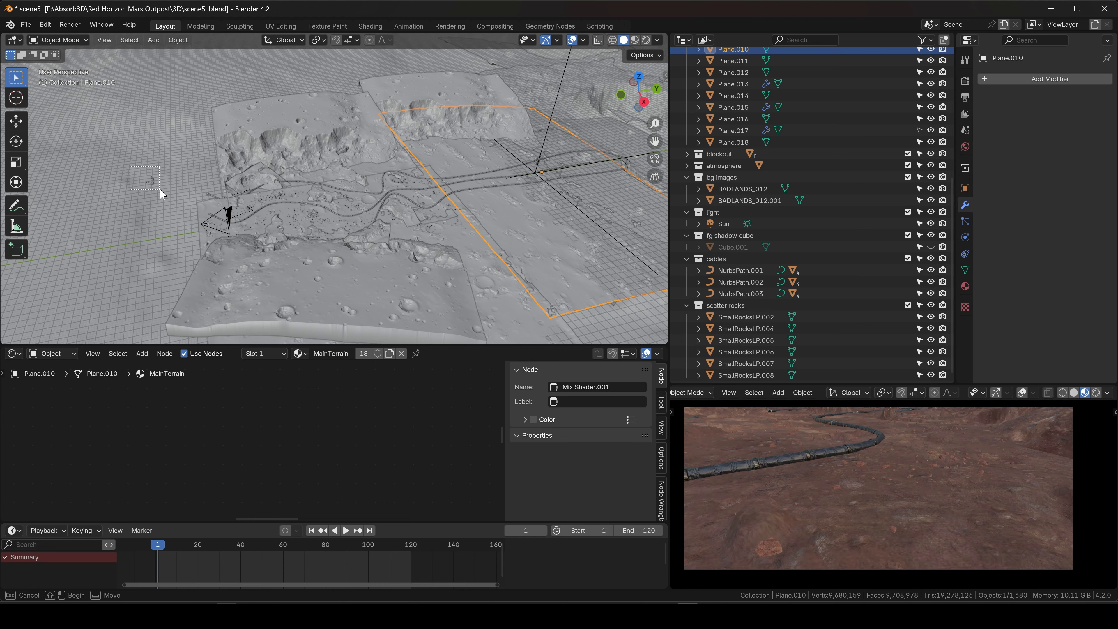
{"action": "left_click_drag", "start_coordinate": [160, 189], "coordinate": [161, 191], "text": "shift"}
{"action": "scroll", "coordinate": [532, 212], "scroll_direction": "up", "scroll_amount": 2}
{"action": "middle_click_drag", "start_coordinate": [533, 213], "coordinate": [441, 221], "text": "shift"}
{"action": "key", "text": "ctrl+s"}
{"action": "key", "text": "F3"}
{"action": "key", "text": "Return"}
Paint scatter strokes on Plane.010 between and on both sides of the cables, then apply the scatter
{"action": "left_click_drag", "start_coordinate": [404, 215], "coordinate": [431, 215]}
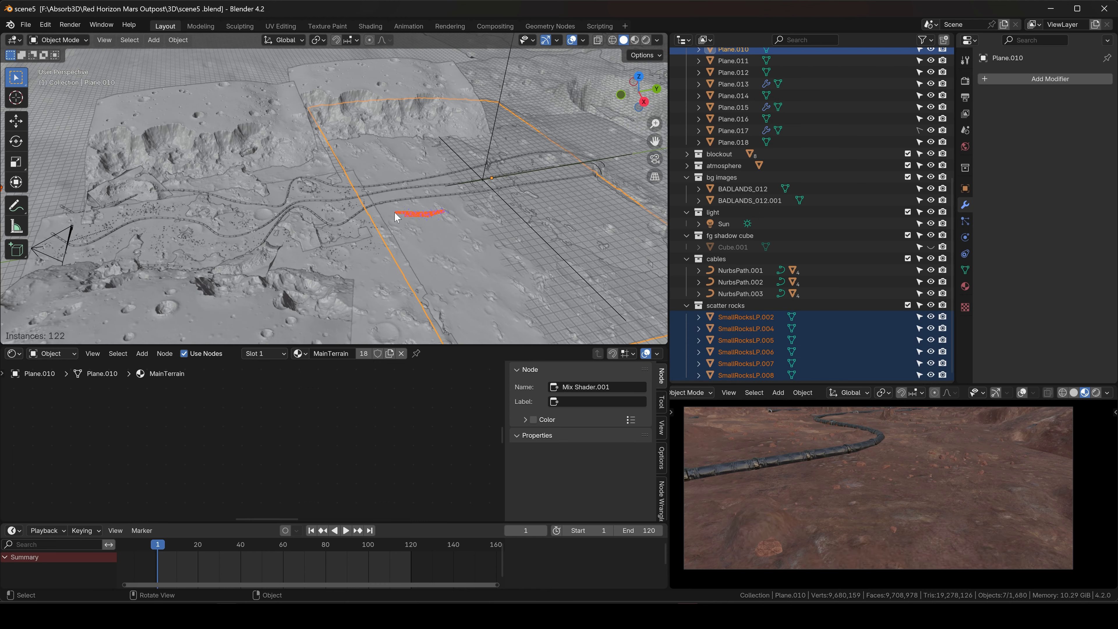
{"action": "key", "text": "space"}
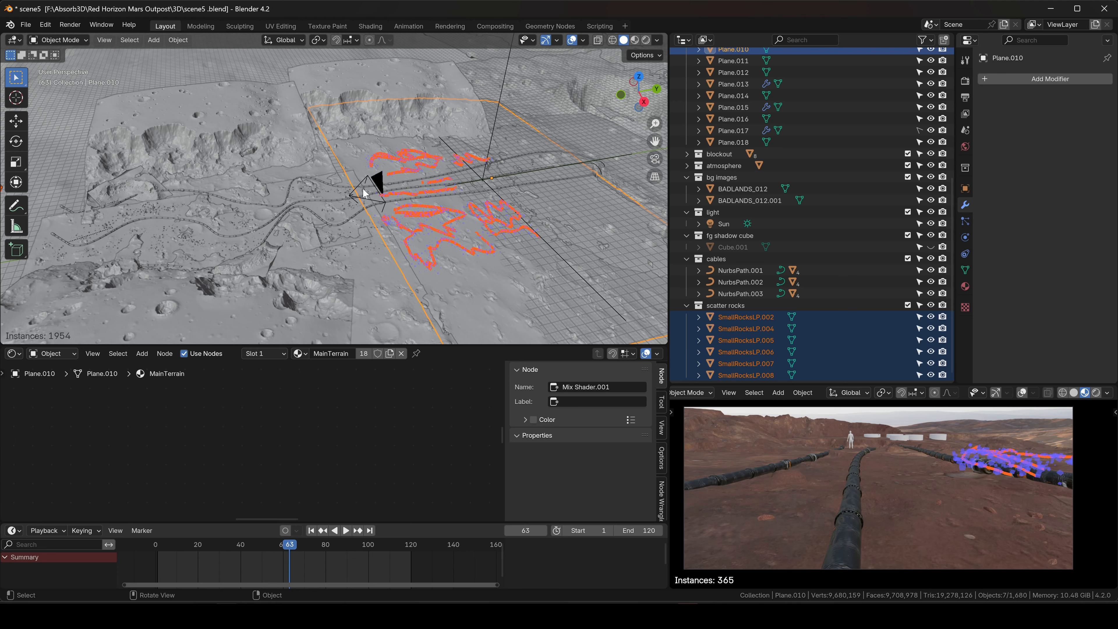
{"action": "key", "text": "Return"}
Examine the scattered rocks close up around the cables and move the animation to frame 45
{"action": "scroll", "coordinate": [395, 175], "scroll_direction": "up", "scroll_amount": 6}
{"action": "mouse_move", "coordinate": [395, 175]}
{"action": "middle_mouse_down"}
{"action": "mouse_move", "coordinate": [433, 183]}
{"action": "mouse_move", "coordinate": [428, 225]}
{"action": "middle_mouse_up"}
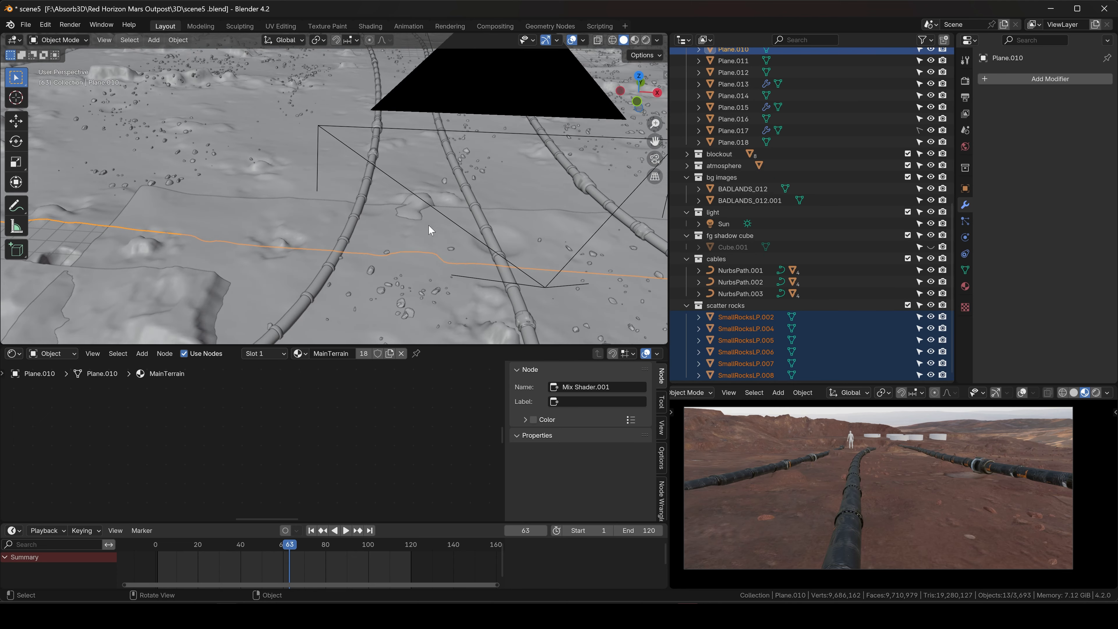
{"action": "key", "text": "space"}
{"action": "key", "text": "space"}
{"action": "left_click_drag", "start_coordinate": [342, 544], "coordinate": [251, 547]}
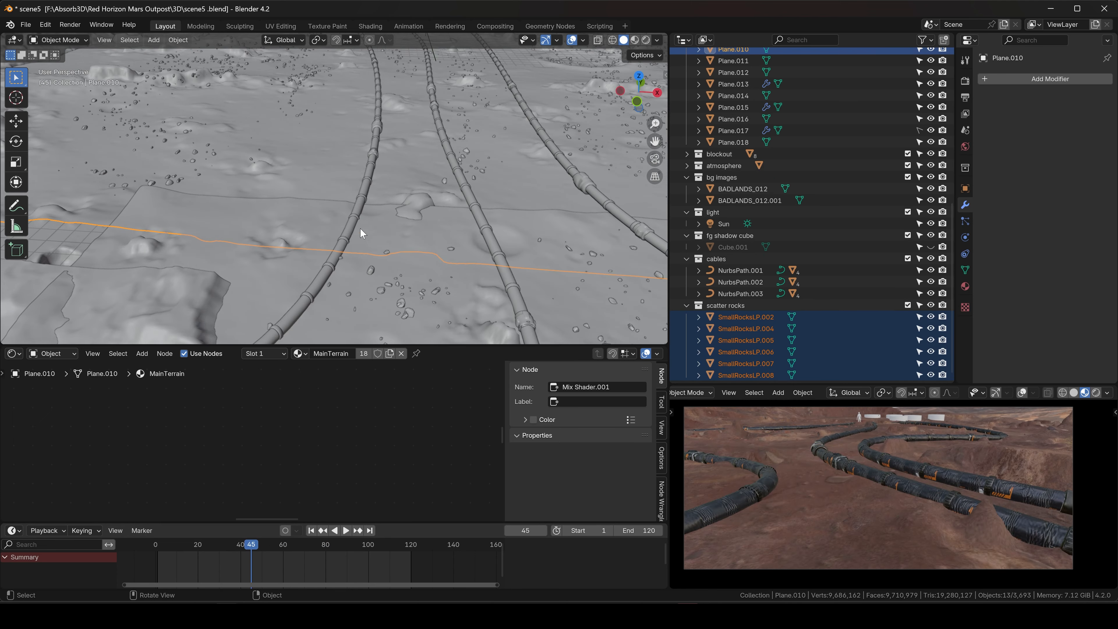
Select the six small rocks with Plane.001 active and scatter them in short strokes between the cables near the frame 45 camera
{"action": "scroll", "coordinate": [360, 228], "scroll_direction": "down", "scroll_amount": 8}
{"action": "left_click", "coordinate": [332, 201]}
{"action": "scroll", "coordinate": [332, 202], "scroll_direction": "down", "scroll_amount": 4}
{"action": "left_click_drag", "start_coordinate": [278, 283], "coordinate": [238, 258]}
{"action": "scroll", "coordinate": [397, 176], "scroll_direction": "up", "scroll_amount": 5}
{"action": "left_click", "coordinate": [407, 162], "text": "shift"}
{"action": "scroll", "coordinate": [408, 162], "scroll_direction": "up", "scroll_amount": 2}
{"action": "middle_click_drag", "start_coordinate": [409, 162], "coordinate": [435, 182]}
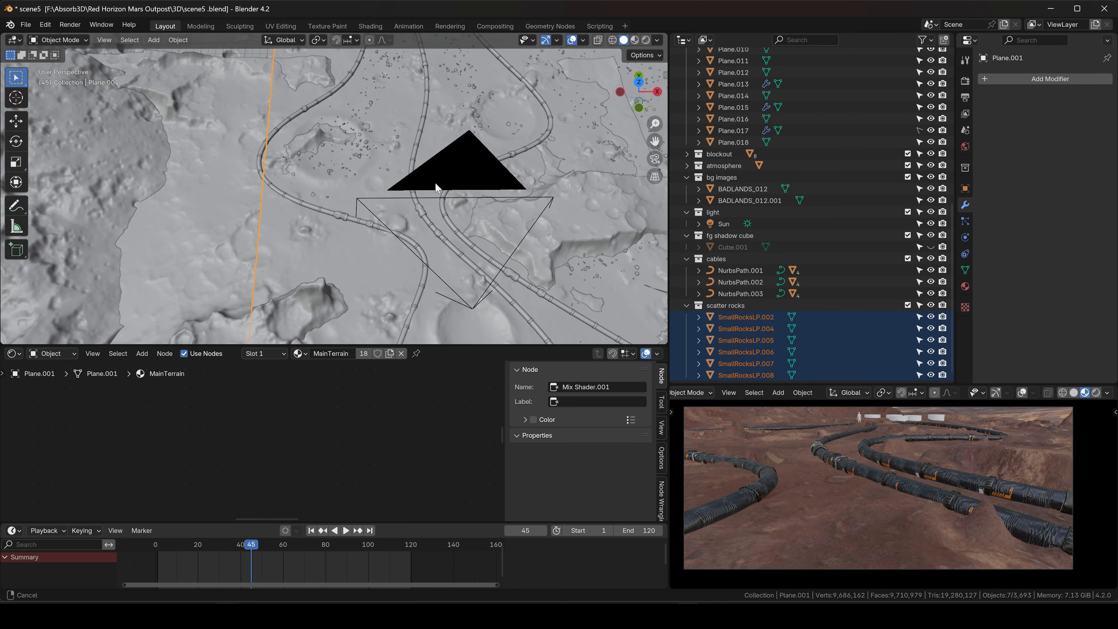
{"action": "key", "text": "F3"}
{"action": "left_click", "coordinate": [463, 203]}
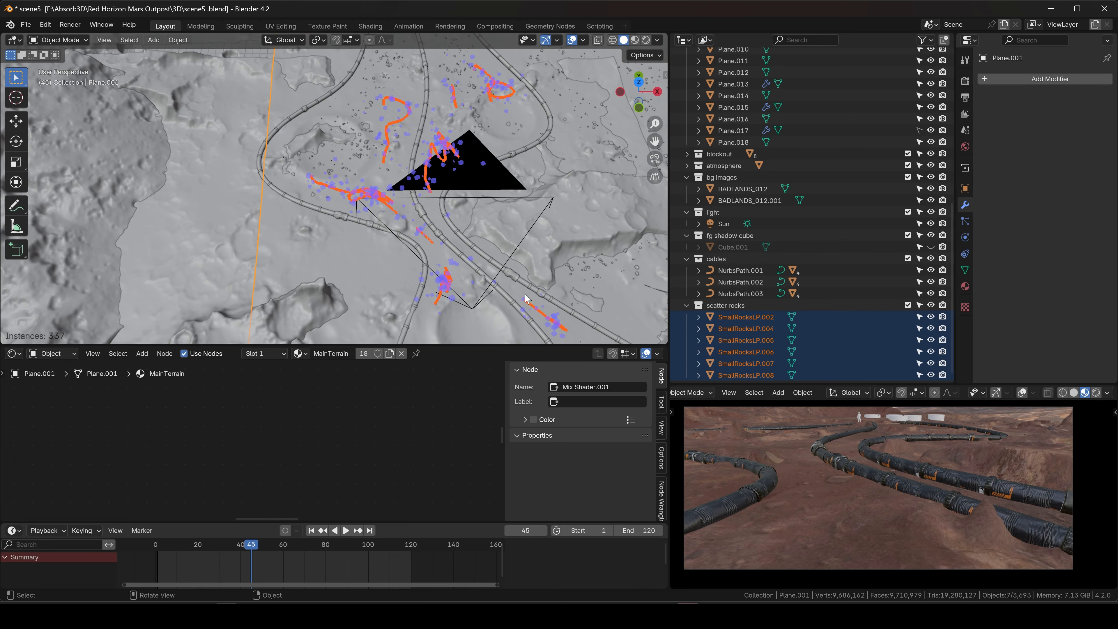
Move to frame 6 and scatter more small rocks on Plane.001 around the foreground cable near the camera
{"action": "scroll", "coordinate": [526, 294], "scroll_direction": "down", "scroll_amount": 5}
{"action": "middle_click_drag", "start_coordinate": [513, 270], "coordinate": [464, 102], "text": "shift"}
{"action": "left_click_drag", "start_coordinate": [251, 545], "coordinate": [168, 547]}
{"action": "middle_click_drag", "start_coordinate": [443, 331], "coordinate": [417, 183], "text": "shift"}
{"action": "left_click_drag", "start_coordinate": [431, 148], "coordinate": [428, 165]}
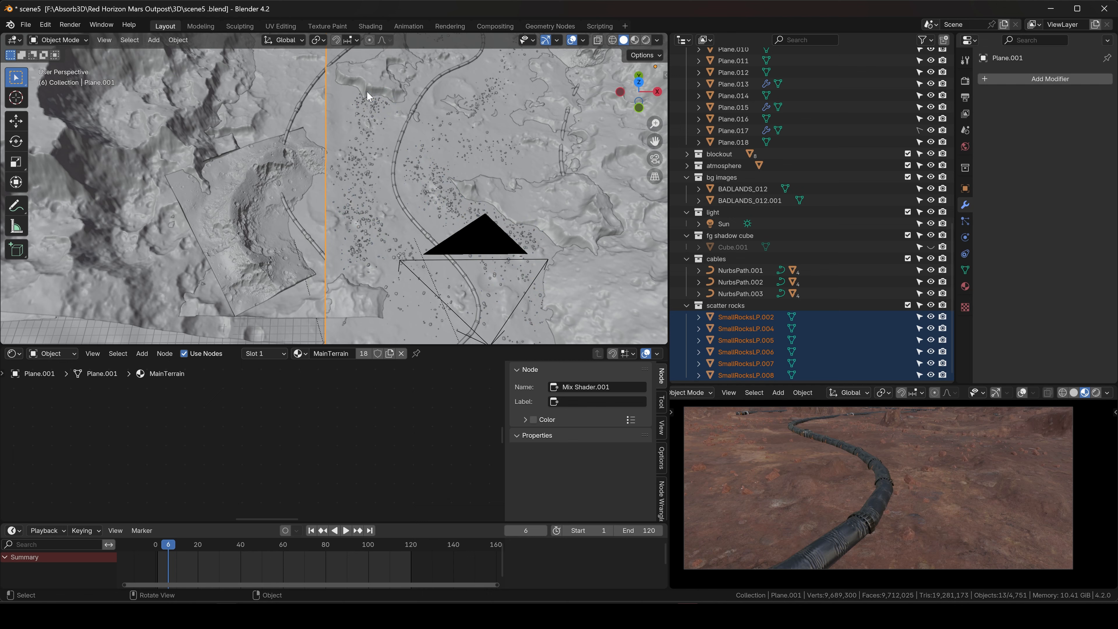
Inspect the cables and scattered rocks along the camera path, play the animation and return to frame 6
{"action": "scroll", "coordinate": [388, 181], "scroll_direction": "down", "scroll_amount": 8}
{"action": "left_click_drag", "start_coordinate": [154, 546], "coordinate": [231, 546]}
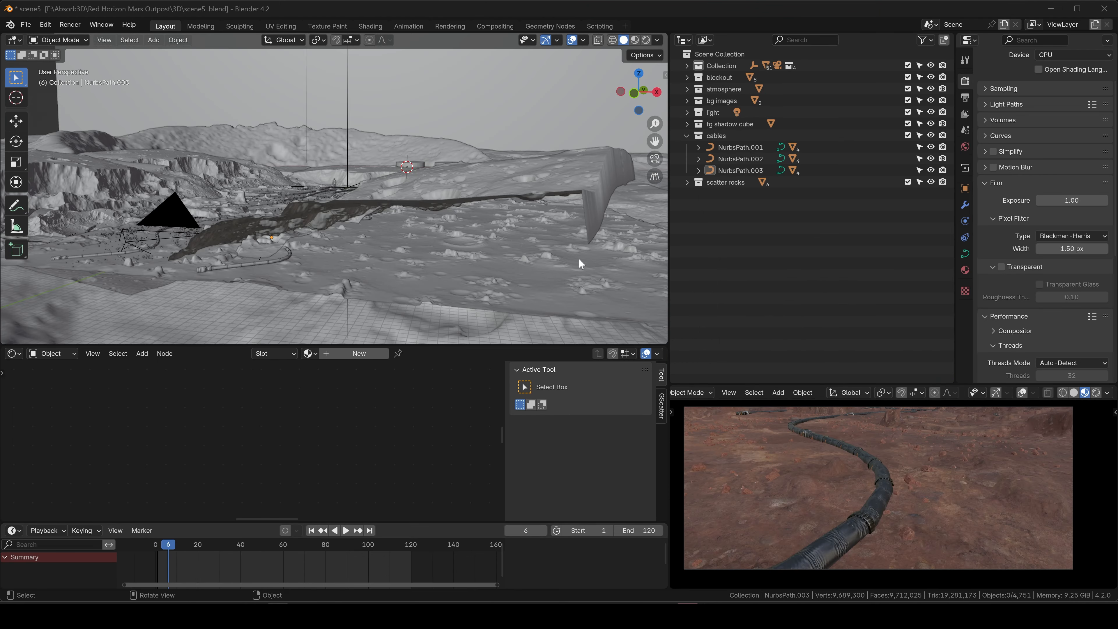
{"action": "middle_click_drag", "start_coordinate": [232, 205], "coordinate": [373, 188]}
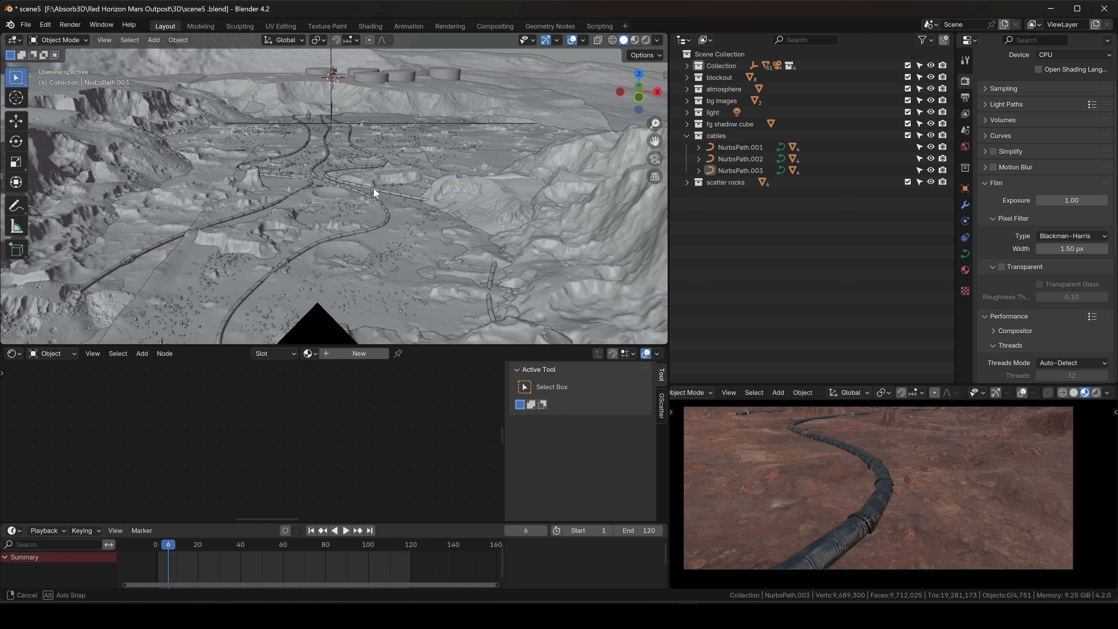
{"action": "scroll", "coordinate": [387, 257], "scroll_direction": "up", "scroll_amount": 10}
{"action": "middle_click_drag", "start_coordinate": [399, 229], "coordinate": [323, 176]}
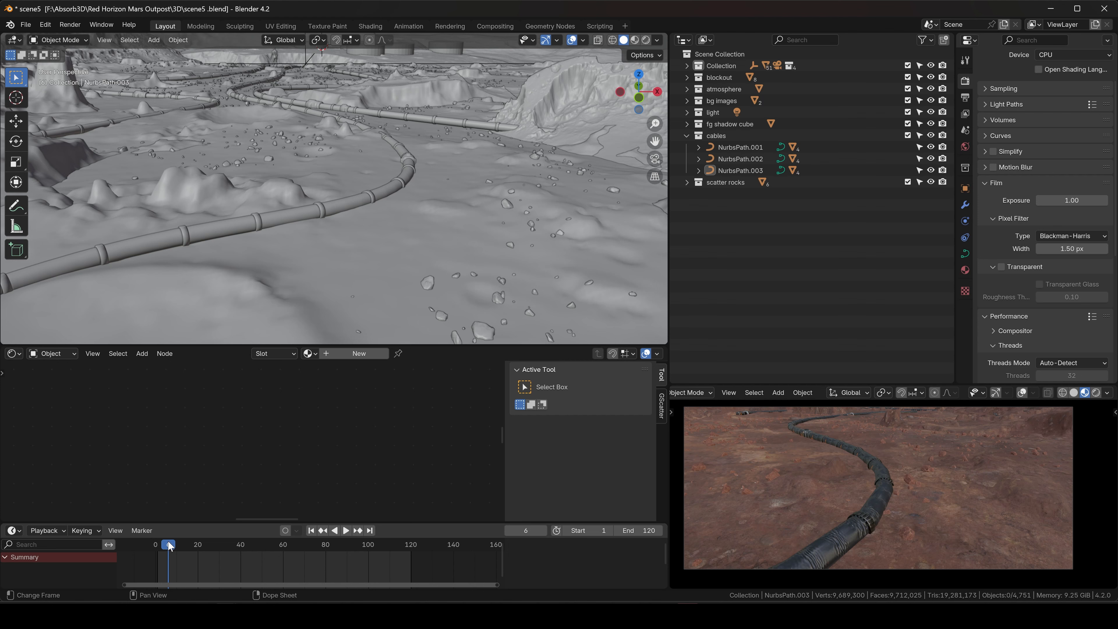
{"action": "key", "text": "space"}
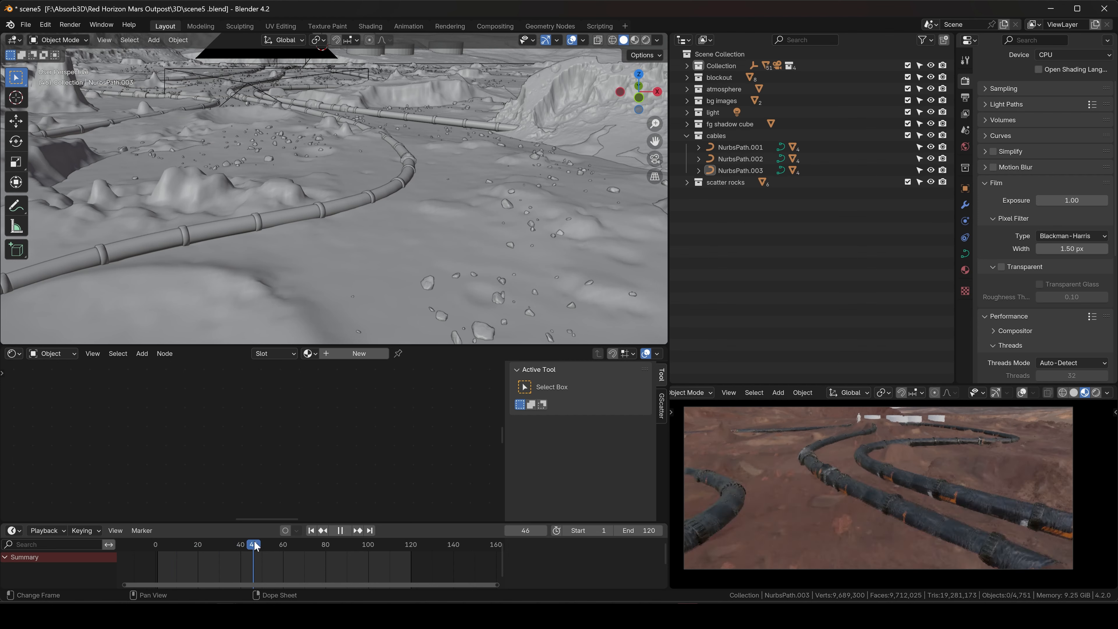
{"action": "left_click_drag", "start_coordinate": [256, 546], "coordinate": [169, 563]}
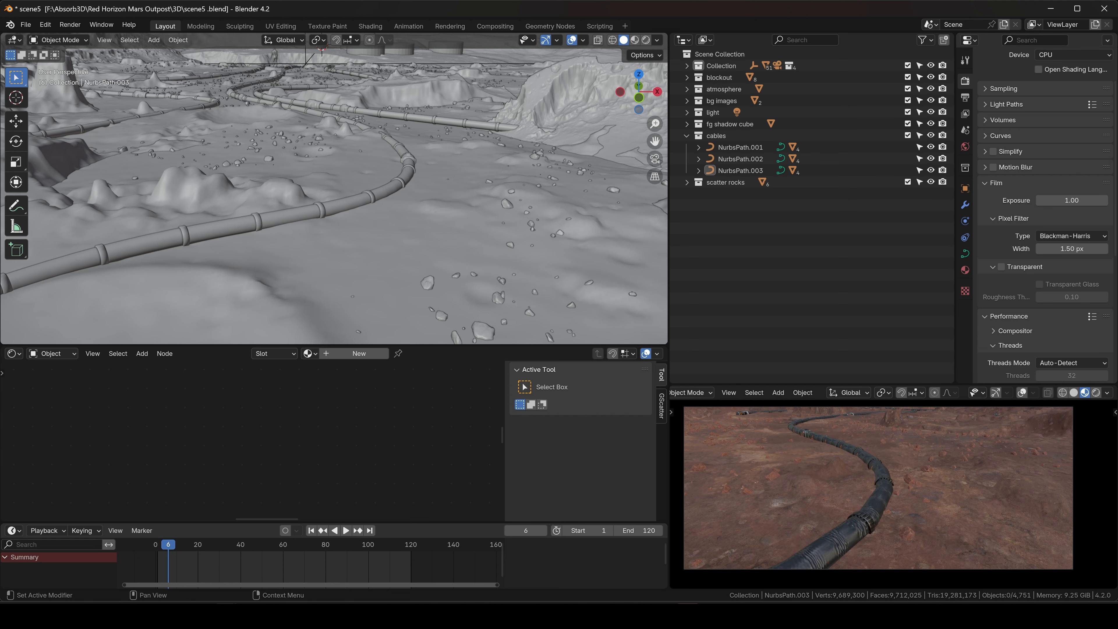
Bring the frame 6 render window into view, enlarge it and examine the rocks and cable detail up close
{"action": "left_click_drag", "start_coordinate": [1117, 172], "coordinate": [728, 75]}
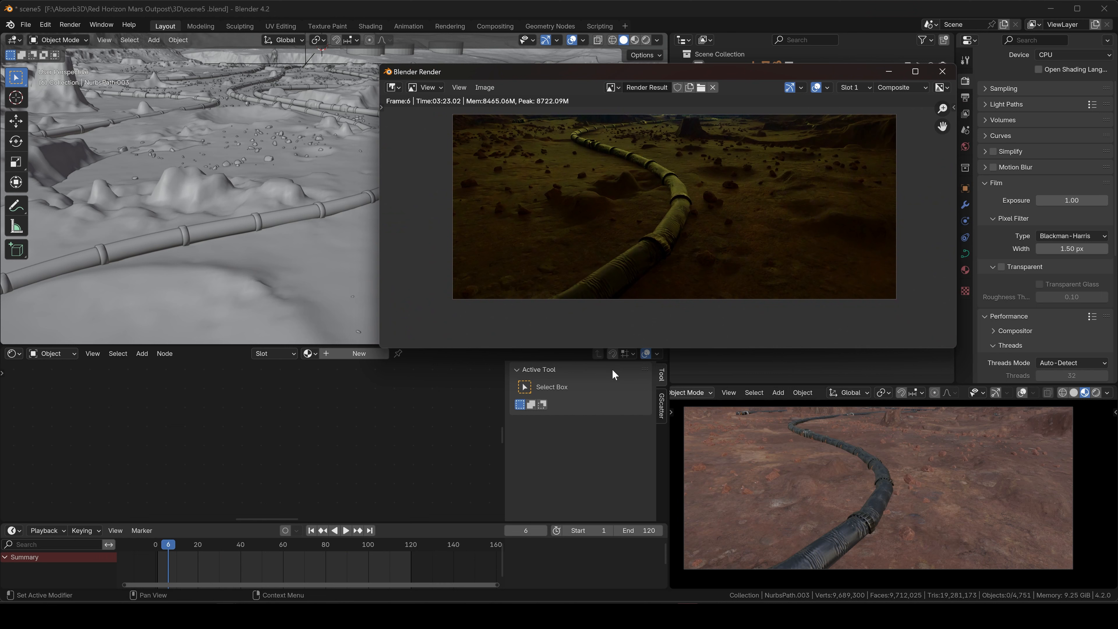
{"action": "left_click_drag", "start_coordinate": [954, 349], "coordinate": [1009, 415]}
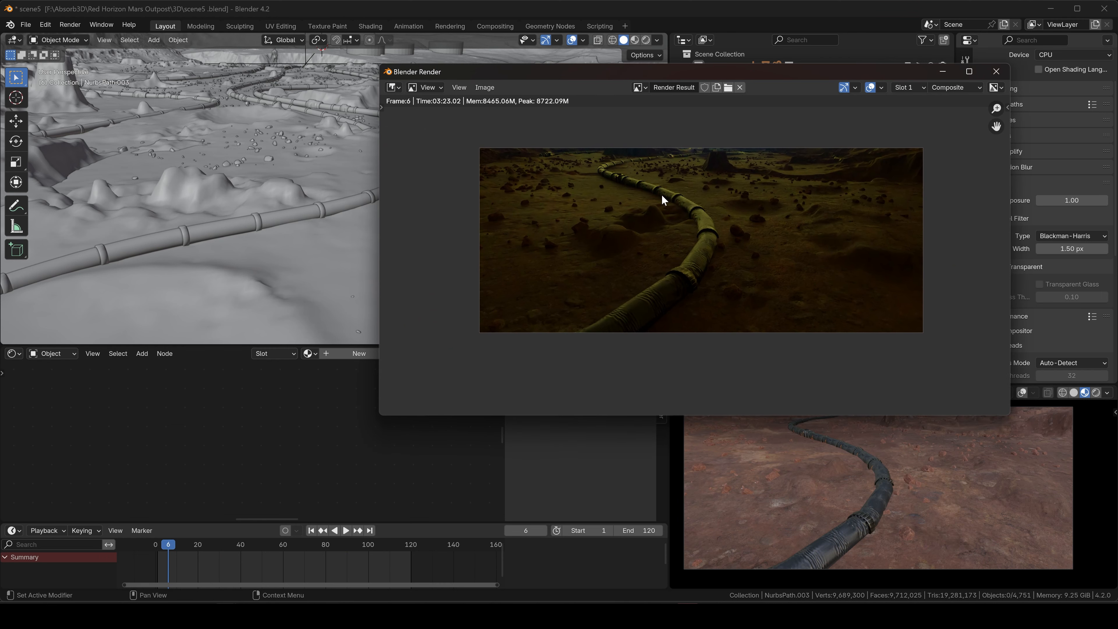
{"action": "scroll", "coordinate": [618, 188], "scroll_direction": "up", "scroll_amount": 3}
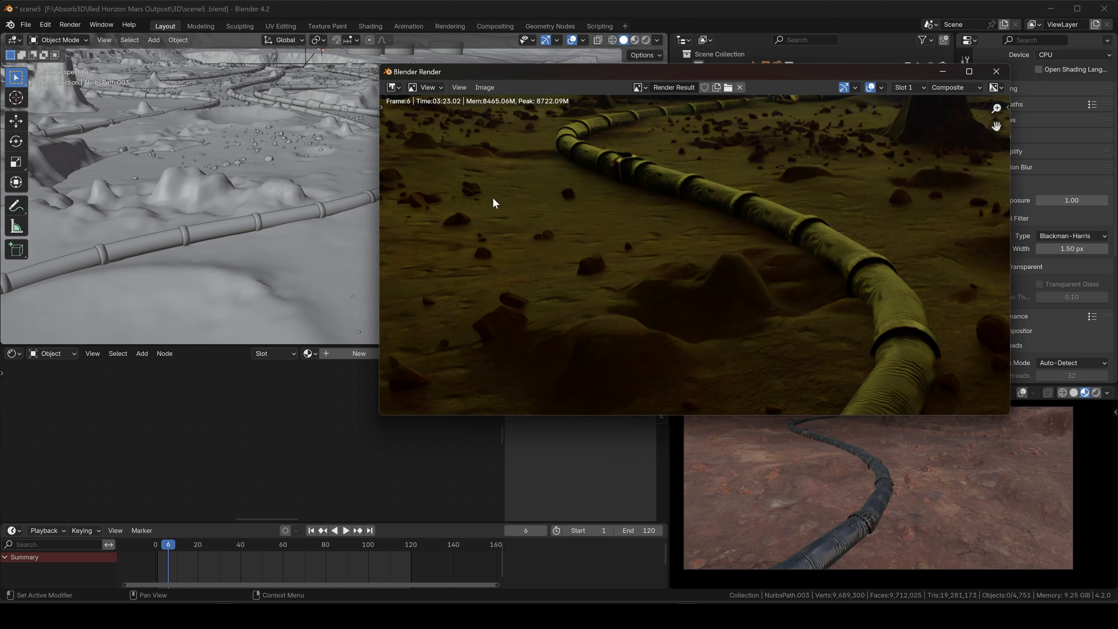
{"action": "scroll", "coordinate": [464, 190], "scroll_direction": "up", "scroll_amount": 2}
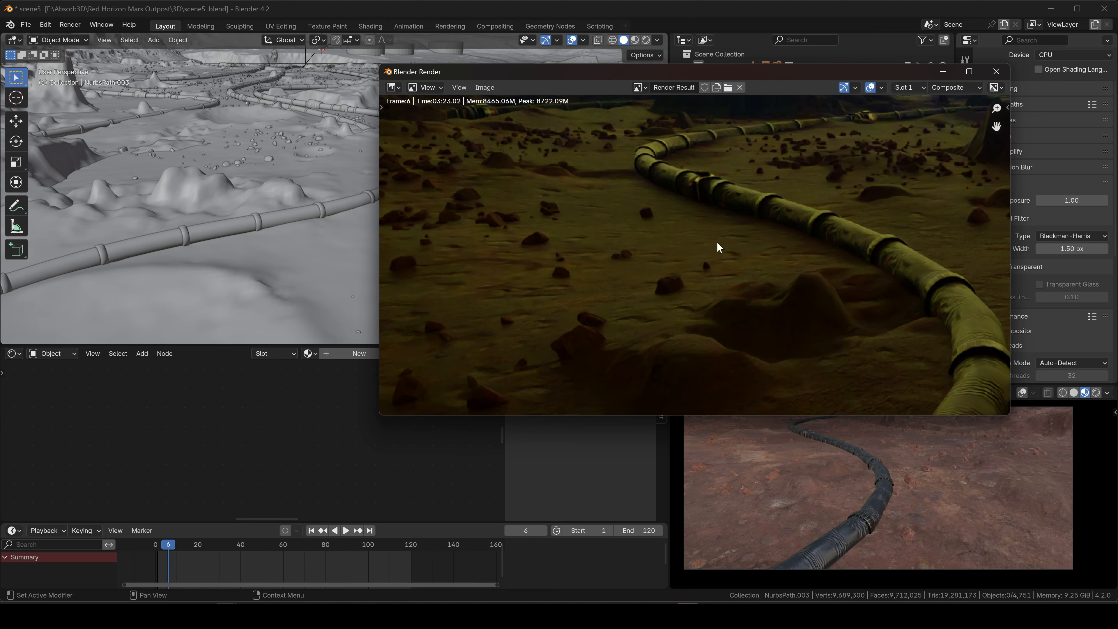
{"action": "middle_click_drag", "start_coordinate": [927, 208], "coordinate": [699, 208]}
{"action": "middle_click_drag", "start_coordinate": [628, 129], "coordinate": [613, 169]}
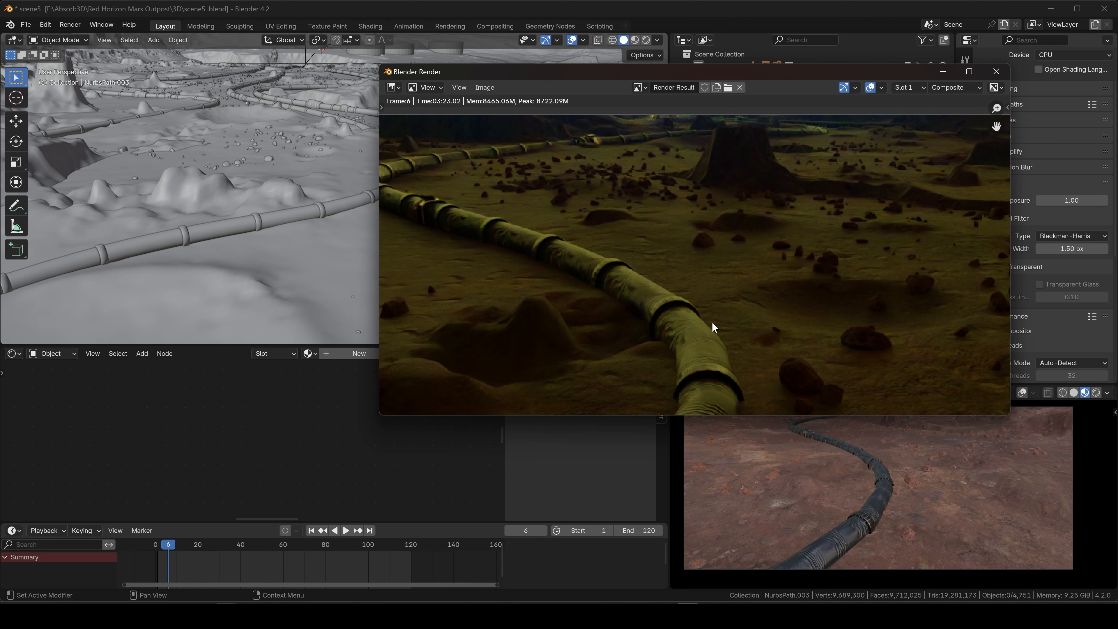
{"action": "scroll", "coordinate": [712, 323], "scroll_direction": "down", "scroll_amount": 2}
{"action": "middle_click_drag", "start_coordinate": [829, 313], "coordinate": [768, 292]}
{"action": "middle_click_drag", "start_coordinate": [807, 251], "coordinate": [681, 191]}
{"action": "scroll", "coordinate": [664, 247], "scroll_direction": "down", "scroll_amount": 4}
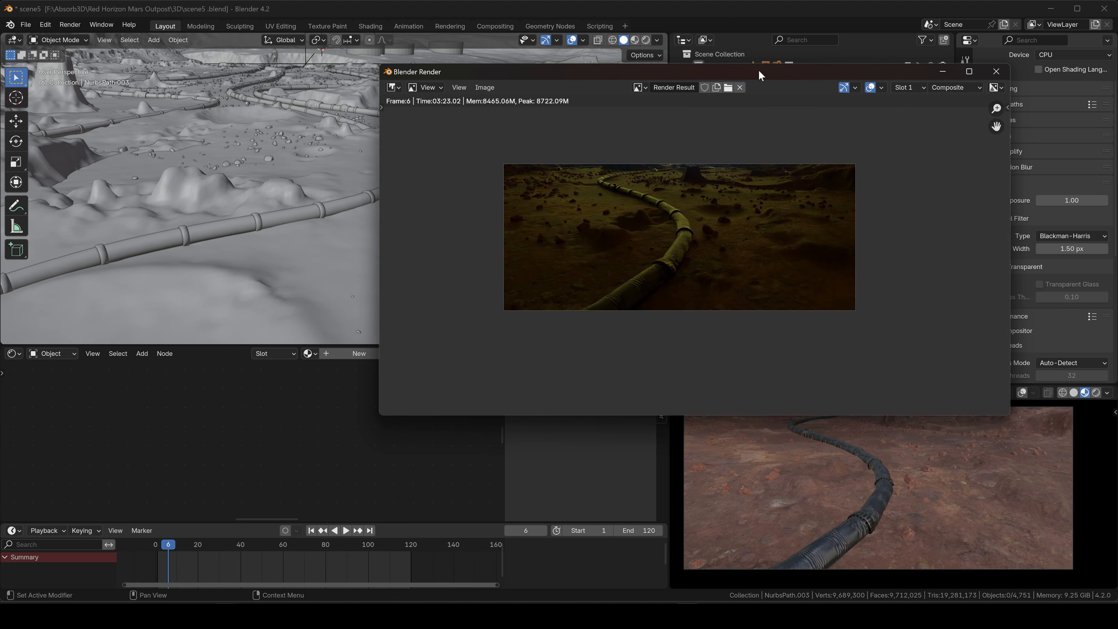
Review the full frame 6 render composition and place its window over the 3D viewport, clear of the camera view
{"action": "left_click_drag", "start_coordinate": [761, 76], "coordinate": [753, 140]}
{"action": "scroll", "coordinate": [790, 336], "scroll_direction": "up", "scroll_amount": 3}
{"action": "middle_click_drag", "start_coordinate": [805, 319], "coordinate": [883, 354]}
{"action": "scroll", "coordinate": [874, 347], "scroll_direction": "down", "scroll_amount": 2}
{"action": "middle_click_drag", "start_coordinate": [796, 265], "coordinate": [809, 274]}
{"action": "middle_click_drag", "start_coordinate": [842, 311], "coordinate": [807, 285]}
{"action": "scroll", "coordinate": [807, 286], "scroll_direction": "up", "scroll_amount": 1}
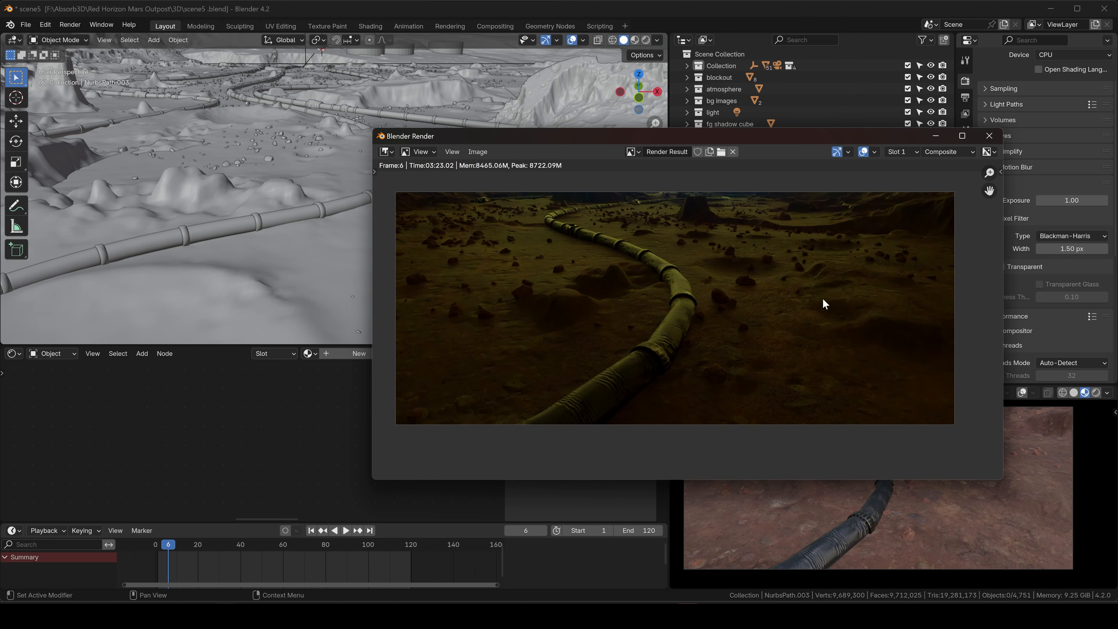
{"action": "left_click_drag", "start_coordinate": [847, 139], "coordinate": [520, 170]}
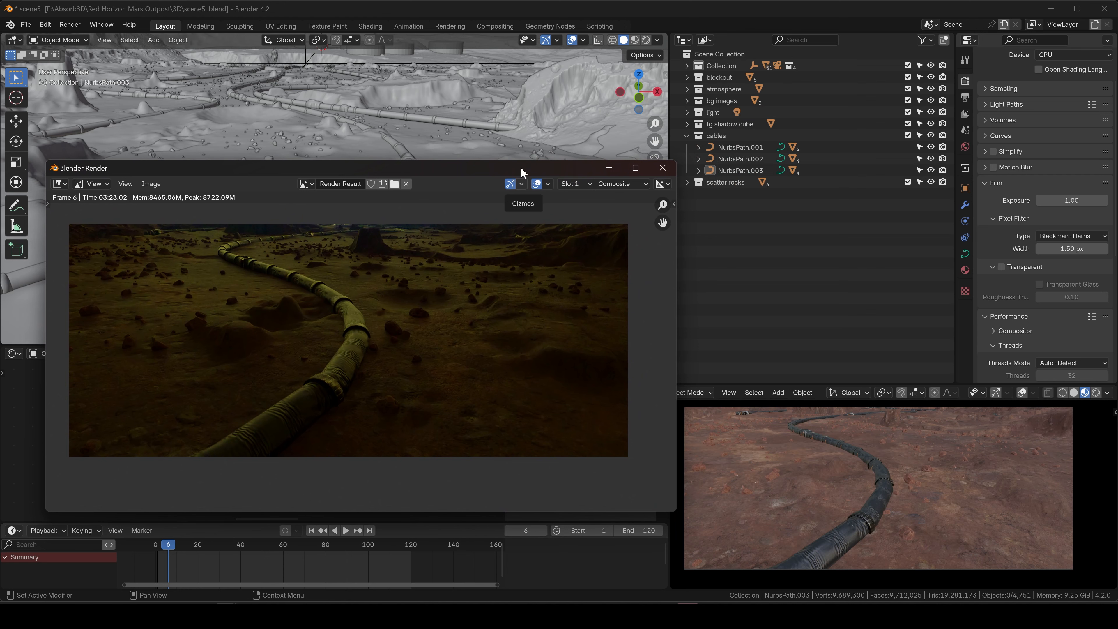
Switch to the Compositing workspace and set the backdrop zoom to 1.23 and its horizontal offset to 107.900
{"action": "left_click", "coordinate": [492, 26]}
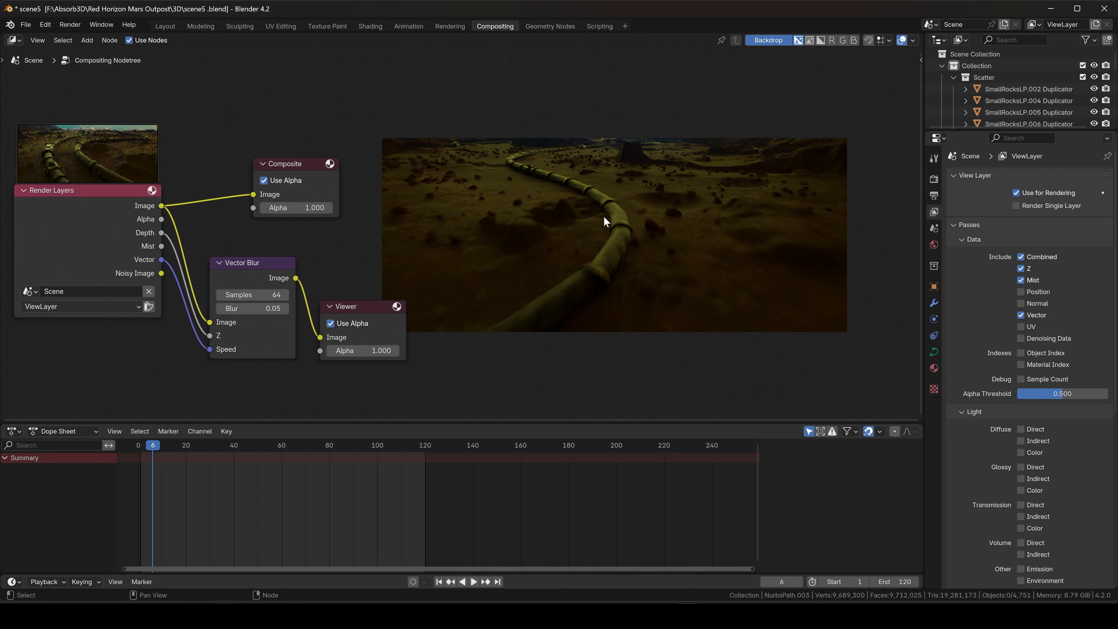
{"action": "middle_click_drag", "start_coordinate": [604, 216], "coordinate": [588, 220]}
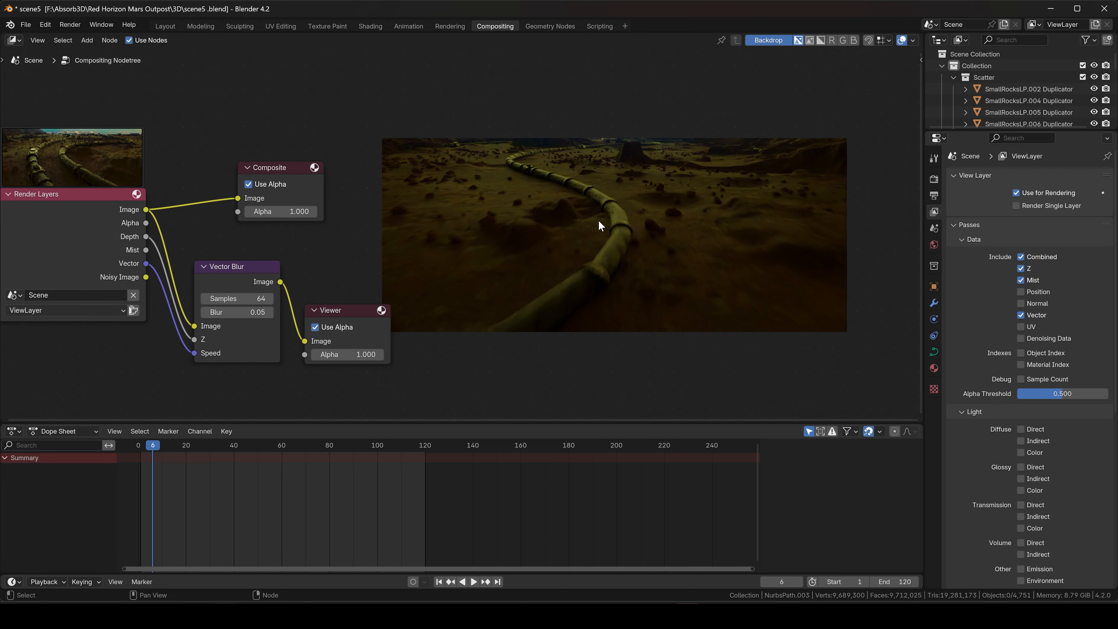
{"action": "scroll", "coordinate": [333, 246], "scroll_direction": "down", "scroll_amount": 3}
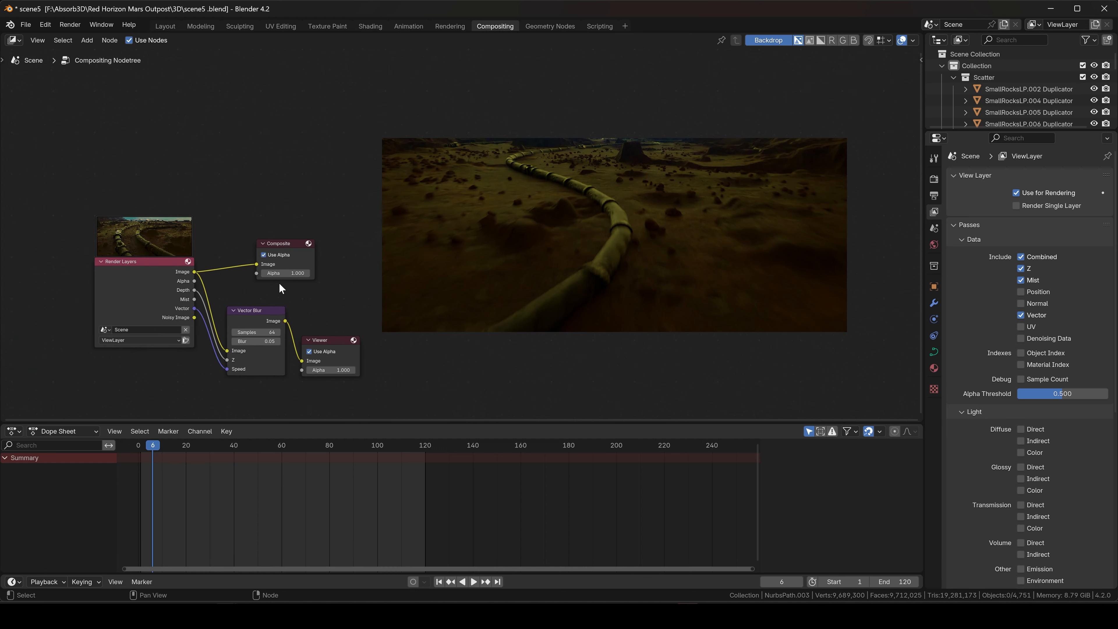
{"action": "scroll", "coordinate": [298, 287], "scroll_direction": "down", "scroll_amount": 1}
{"action": "key", "text": "n"}
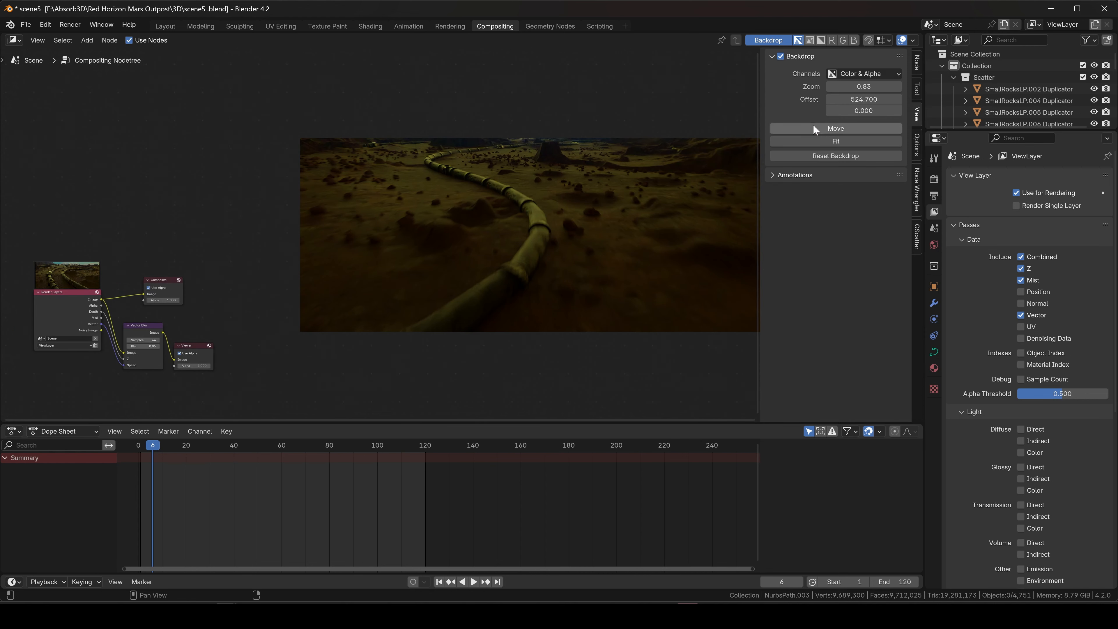
{"action": "left_click_drag", "start_coordinate": [855, 90], "coordinate": [856, 99]}
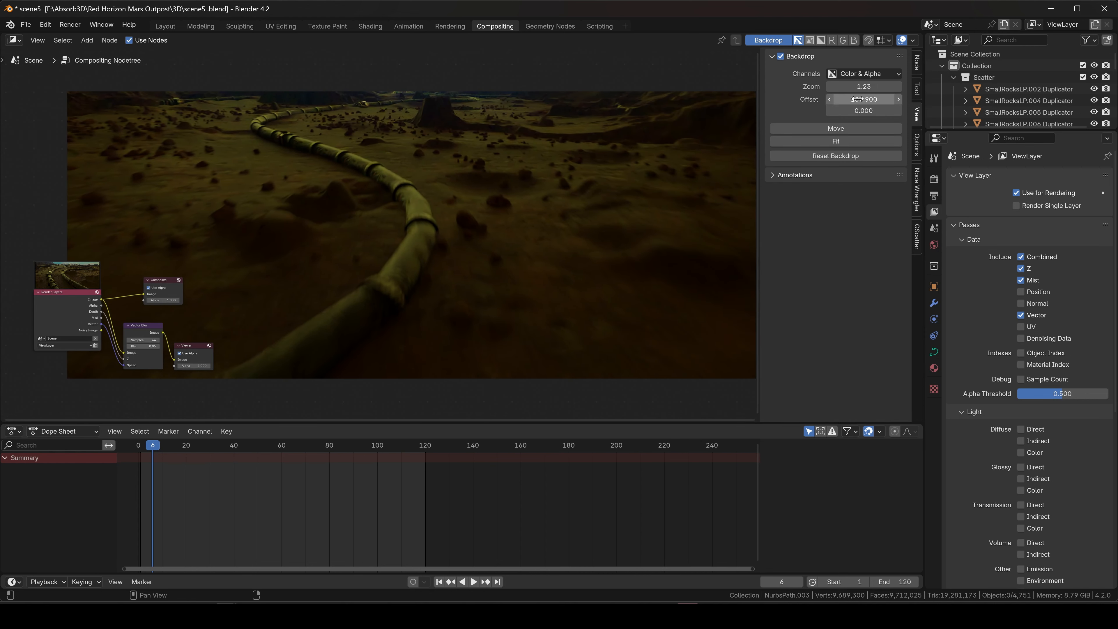
{"action": "middle_click_drag", "start_coordinate": [209, 314], "coordinate": [210, 330]}
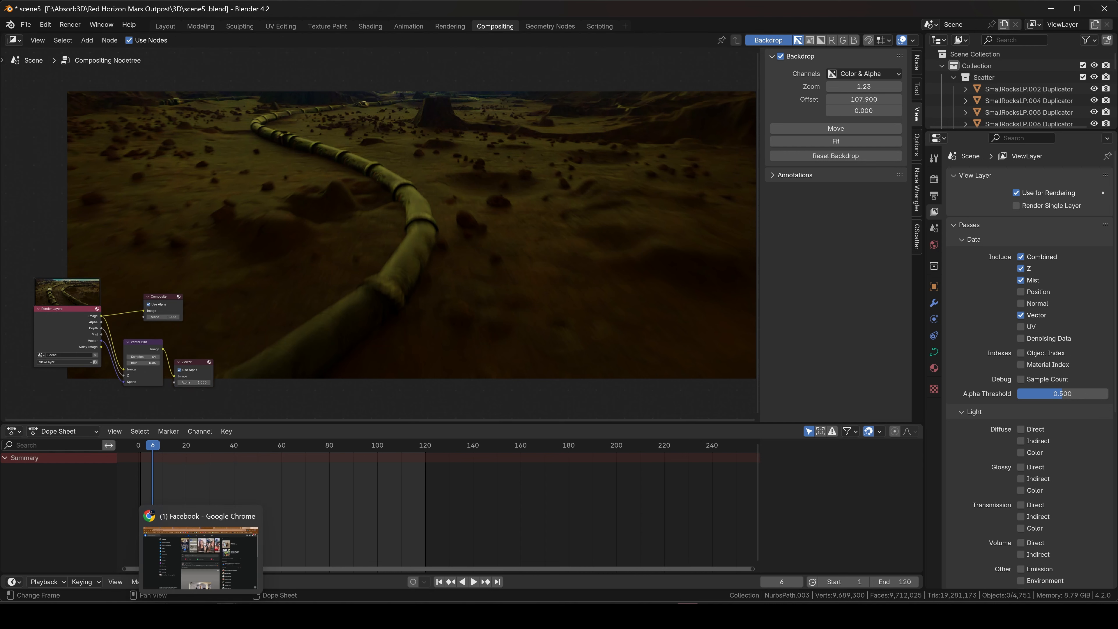
Bring back the render window and place it beside the compositor backdrop to compare the render with the vector-blurred image
{"action": "mouse_move", "coordinate": [226, 615]}
{"action": "left_click", "coordinate": [269, 587]}
{"action": "left_click_drag", "start_coordinate": [497, 171], "coordinate": [929, 236]}
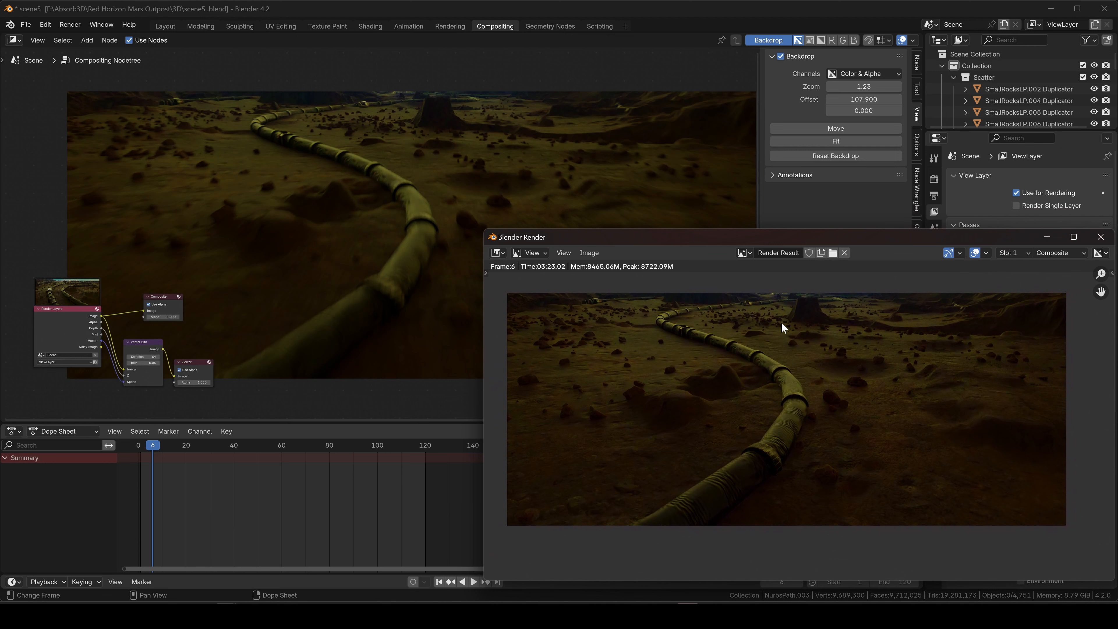
{"action": "left_click_drag", "start_coordinate": [823, 237], "coordinate": [803, 202]}
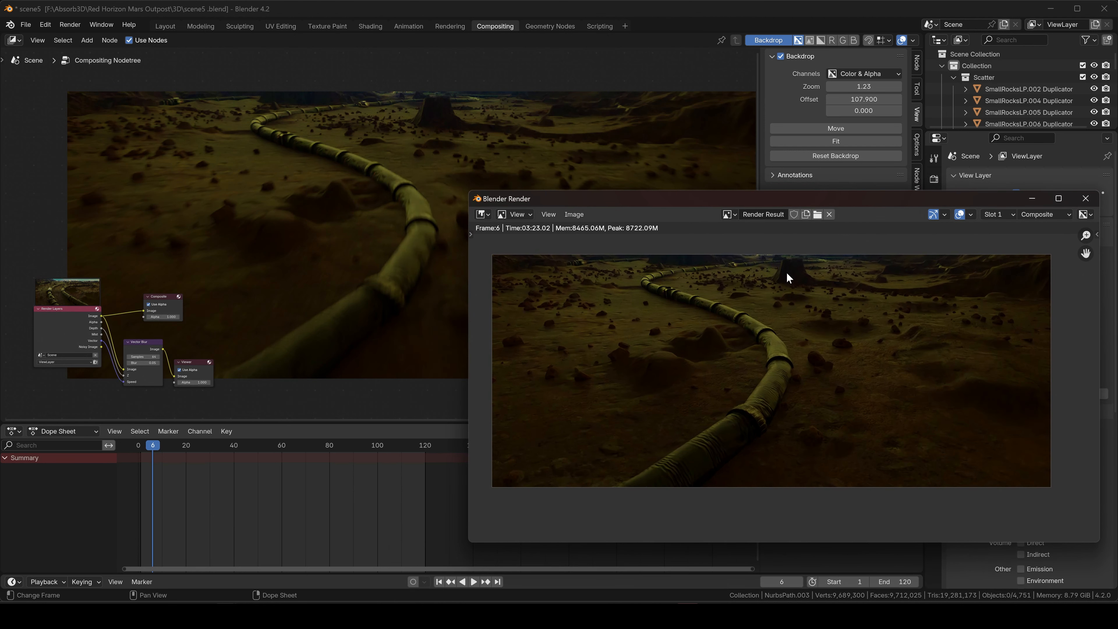
Move the render window away so the vector-blurred compositor backdrop is unobstructed
{"action": "left_click_drag", "start_coordinate": [813, 199], "coordinate": [771, 218]}
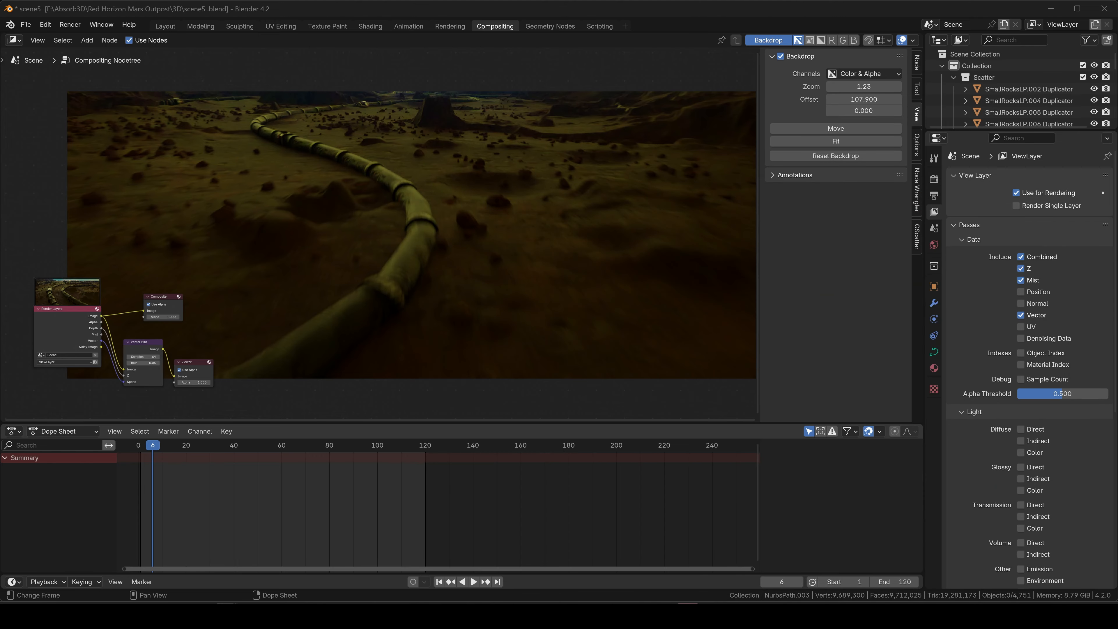
{"action": "mouse_move", "coordinate": [1117, 147]}
{"action": "left_mouse_down"}
{"action": "mouse_move", "coordinate": [999, 147]}
{"action": "mouse_move", "coordinate": [1117, 130]}
{"action": "left_mouse_up"}
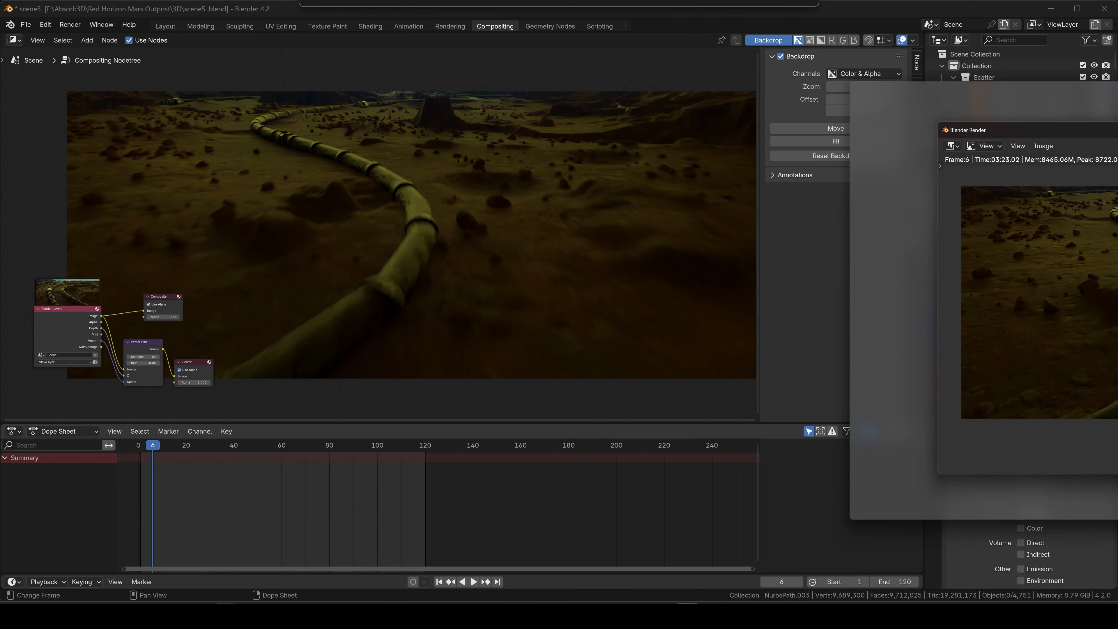
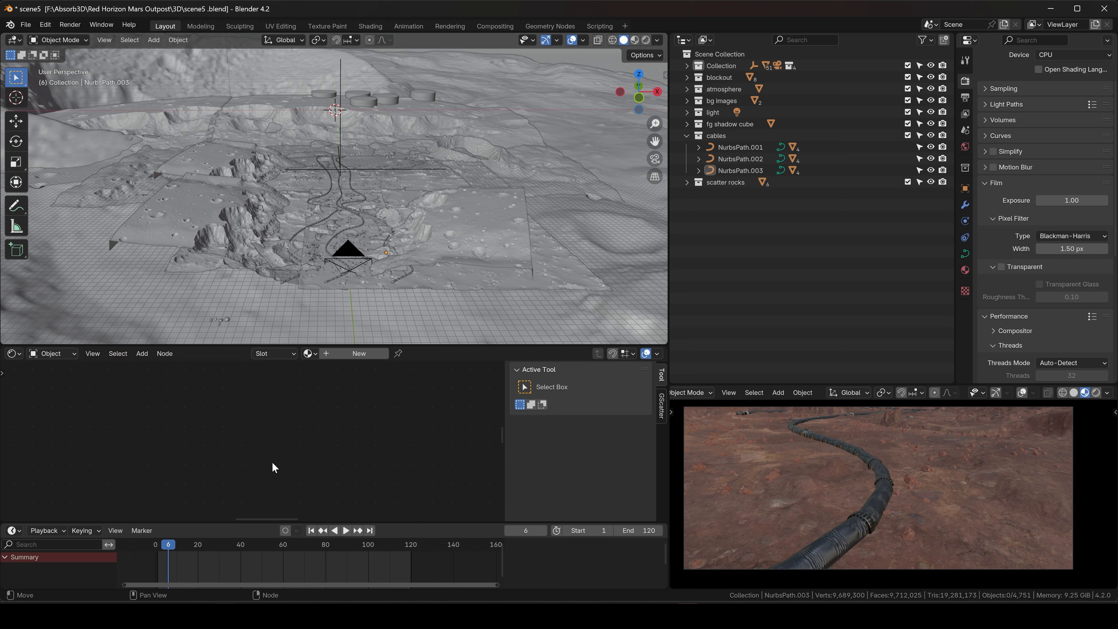
Play back the camera move in the Layout workspace and scrub the timeline to frame 86
{"action": "key", "text": "space"}
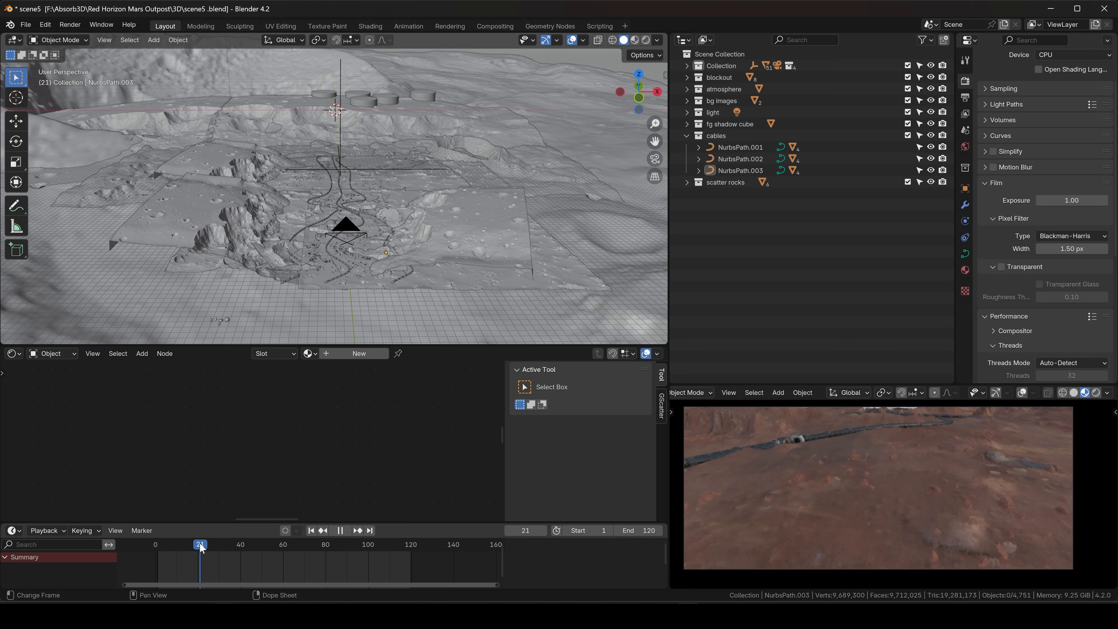
{"action": "left_click_drag", "start_coordinate": [269, 542], "coordinate": [338, 543]}
{"action": "key", "text": "space"}
Switch to the reference board of test renders and examine the first curved-cable render in the middle column up close
{"action": "mouse_move", "coordinate": [303, 616]}
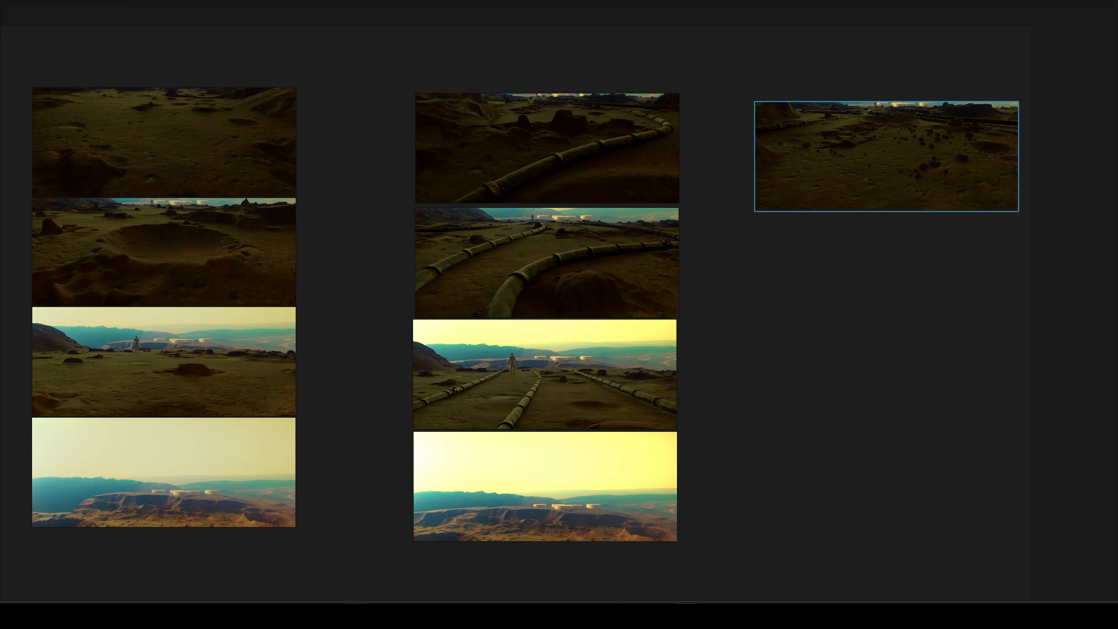
{"action": "middle_click_drag", "start_coordinate": [682, 382], "coordinate": [711, 355]}
{"action": "left_click", "coordinate": [817, 292]}
{"action": "scroll", "coordinate": [629, 190], "scroll_direction": "up", "scroll_amount": 5}
{"action": "middle_click_drag", "start_coordinate": [612, 276], "coordinate": [656, 395]}
{"action": "middle_click_drag", "start_coordinate": [591, 332], "coordinate": [608, 436]}
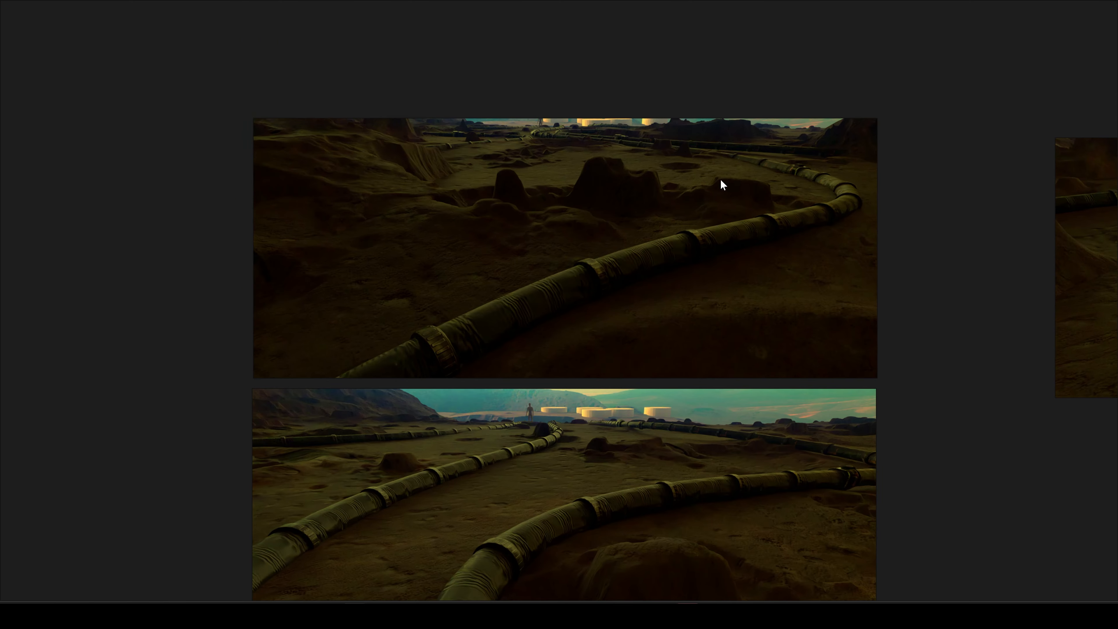
{"action": "scroll", "coordinate": [586, 165], "scroll_direction": "up", "scroll_amount": 3}
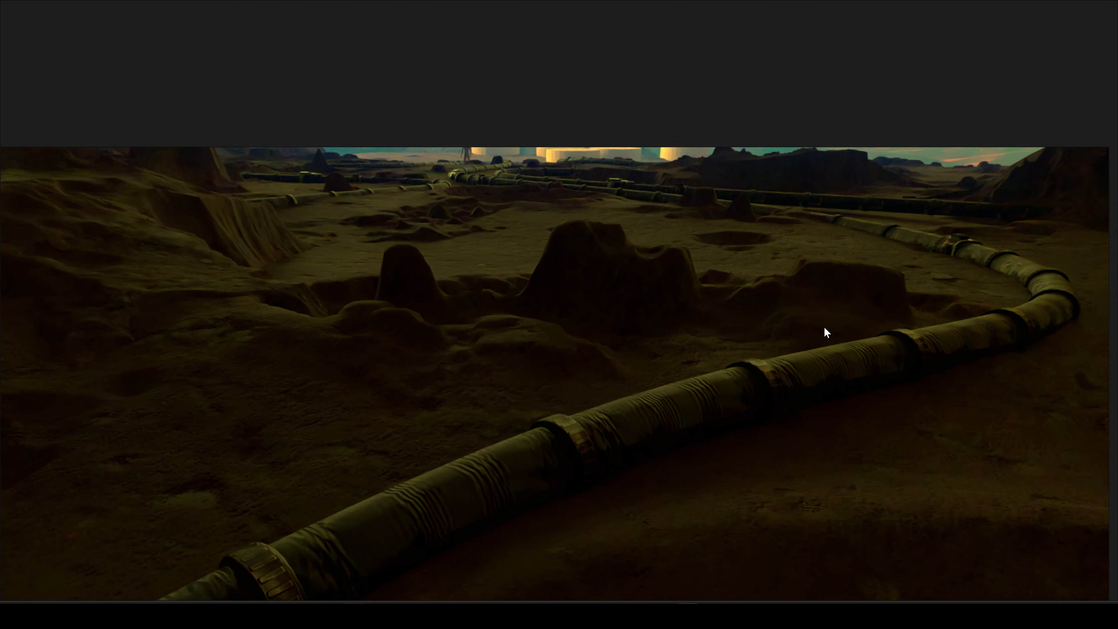
{"action": "scroll", "coordinate": [544, 195], "scroll_direction": "down", "scroll_amount": 4}
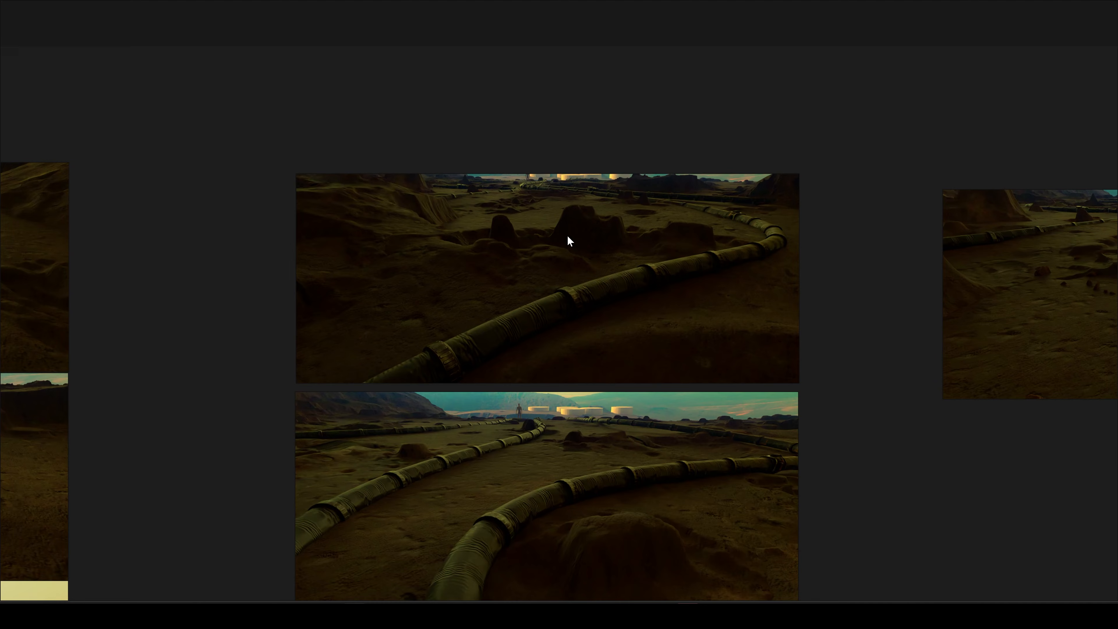
Examine the middle column's render of the figure between the cables and its distant shot of the cylindrical buildings
{"action": "middle_click_drag", "start_coordinate": [622, 543], "coordinate": [640, 324]}
{"action": "middle_click_drag", "start_coordinate": [597, 382], "coordinate": [629, 258]}
{"action": "scroll", "coordinate": [639, 351], "scroll_direction": "up", "scroll_amount": 3}
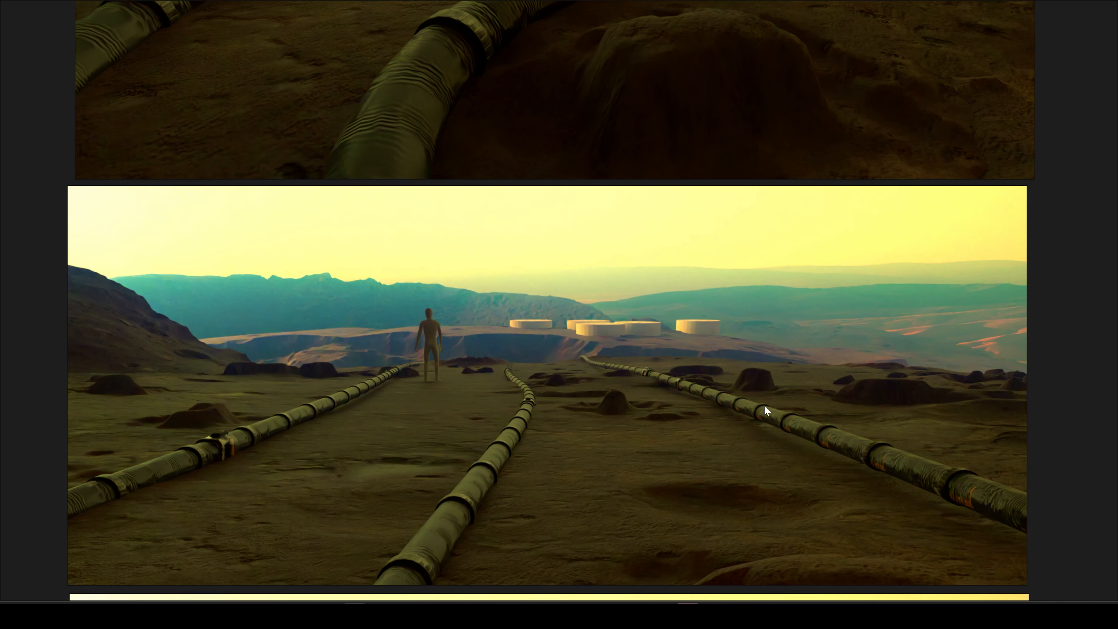
{"action": "scroll", "coordinate": [623, 414], "scroll_direction": "down", "scroll_amount": 3}
{"action": "middle_click_drag", "start_coordinate": [632, 460], "coordinate": [634, 198]}
{"action": "scroll", "coordinate": [574, 402], "scroll_direction": "up", "scroll_amount": 5}
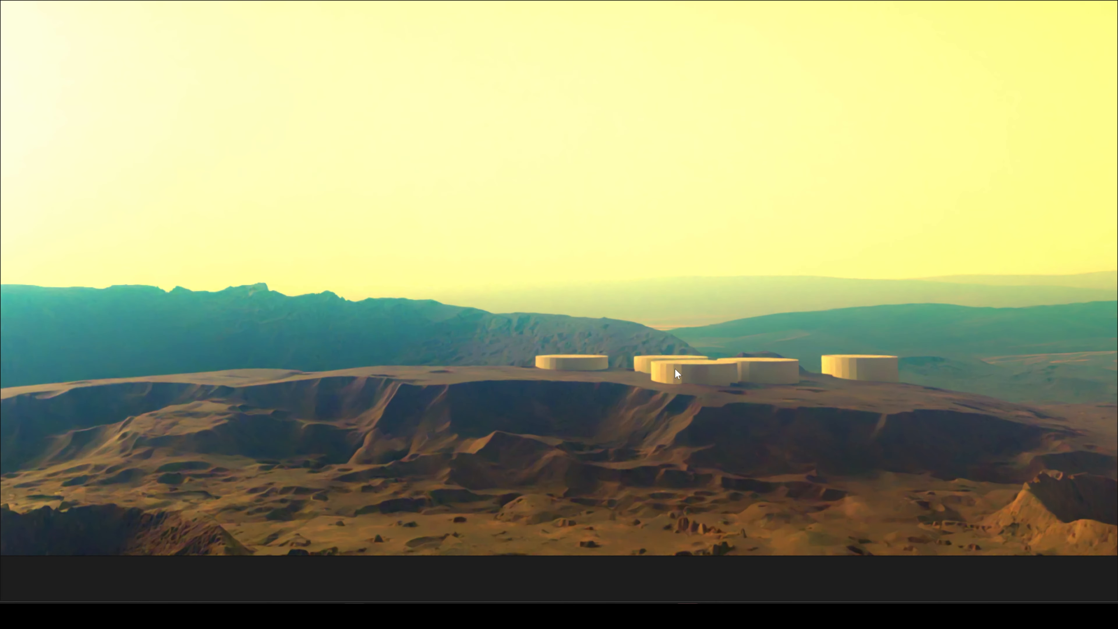
{"action": "scroll", "coordinate": [675, 369], "scroll_direction": "down", "scroll_amount": 4}
{"action": "scroll", "coordinate": [696, 366], "scroll_direction": "up", "scroll_amount": 2}
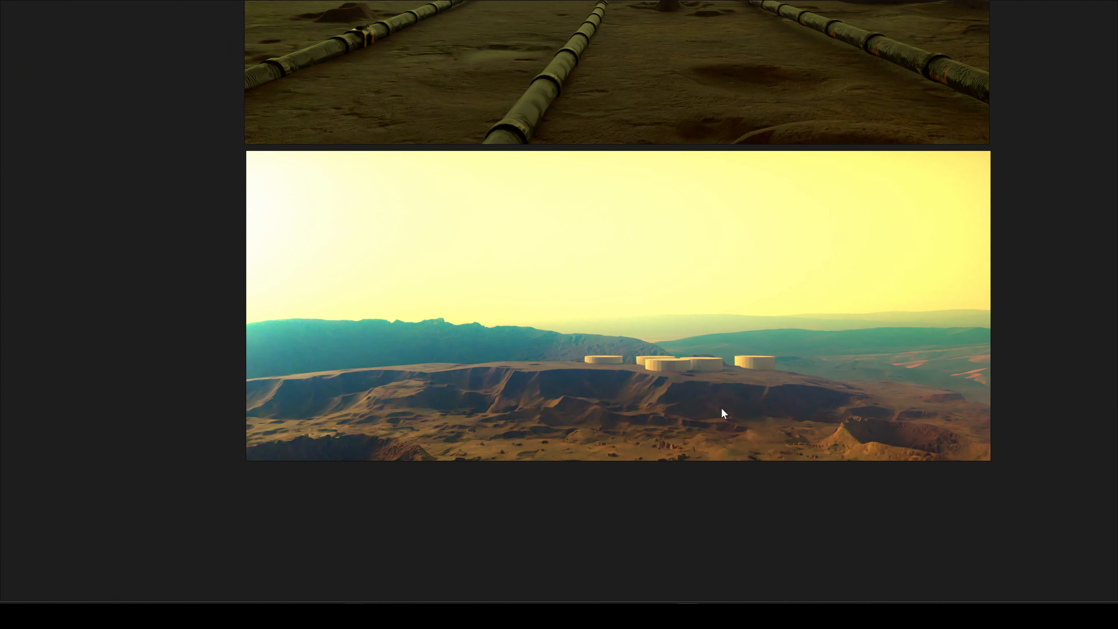
{"action": "middle_click_drag", "start_coordinate": [663, 346], "coordinate": [648, 310]}
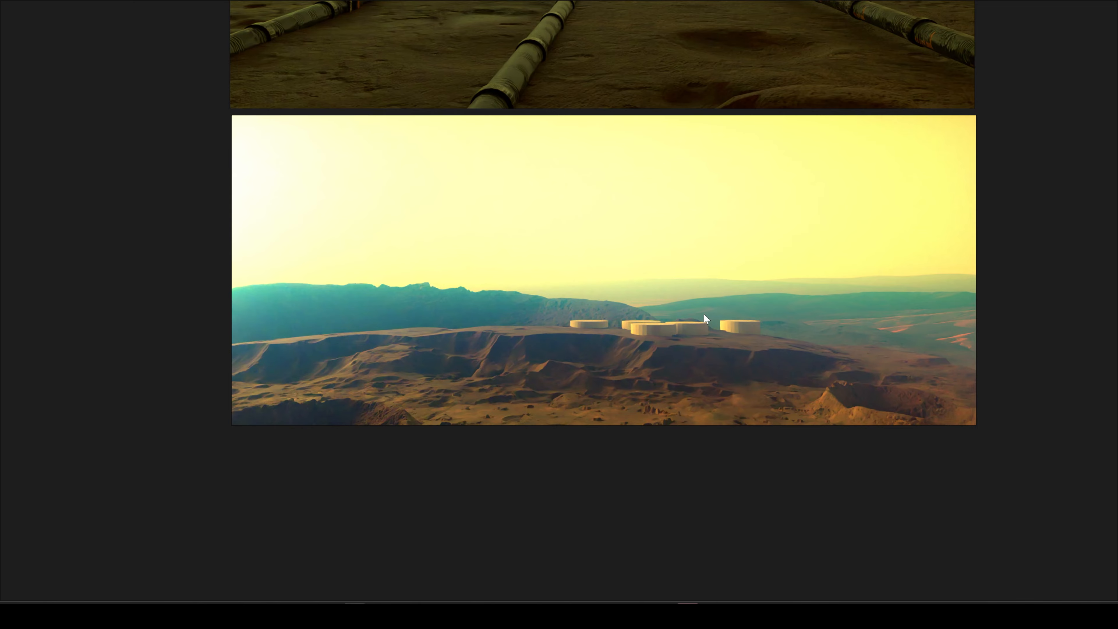
Compare the columns of test renders and examine the scattered rocks in the separate newest render
{"action": "scroll", "coordinate": [698, 318], "scroll_direction": "down", "scroll_amount": 5}
{"action": "middle_click_drag", "start_coordinate": [696, 90], "coordinate": [689, 193]}
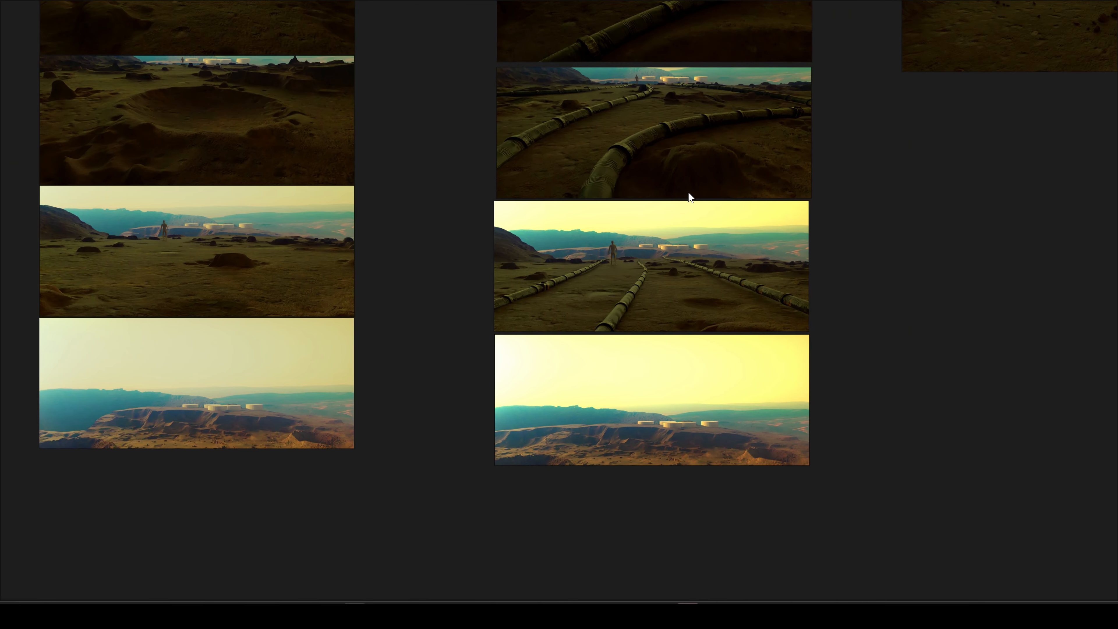
{"action": "middle_click_drag", "start_coordinate": [691, 134], "coordinate": [656, 316]}
{"action": "middle_click_drag", "start_coordinate": [792, 250], "coordinate": [618, 261]}
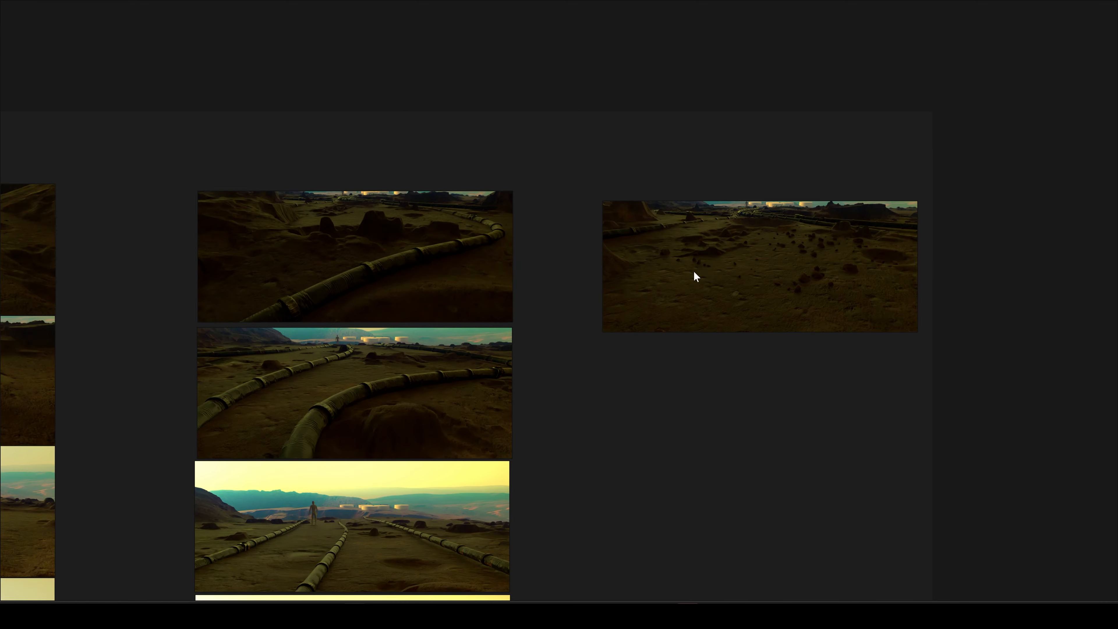
{"action": "scroll", "coordinate": [693, 271], "scroll_direction": "up", "scroll_amount": 5}
{"action": "scroll", "coordinate": [687, 265], "scroll_direction": "down", "scroll_amount": 5}
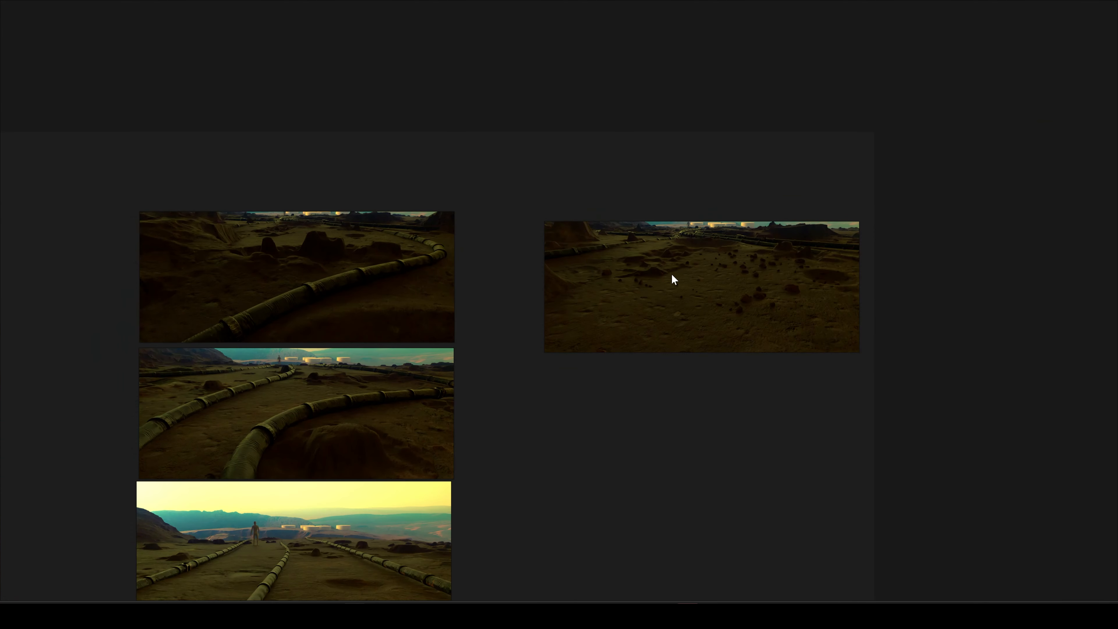
{"action": "scroll", "coordinate": [683, 312], "scroll_direction": "up", "scroll_amount": 4}
{"action": "scroll", "coordinate": [660, 322], "scroll_direction": "down", "scroll_amount": 4}
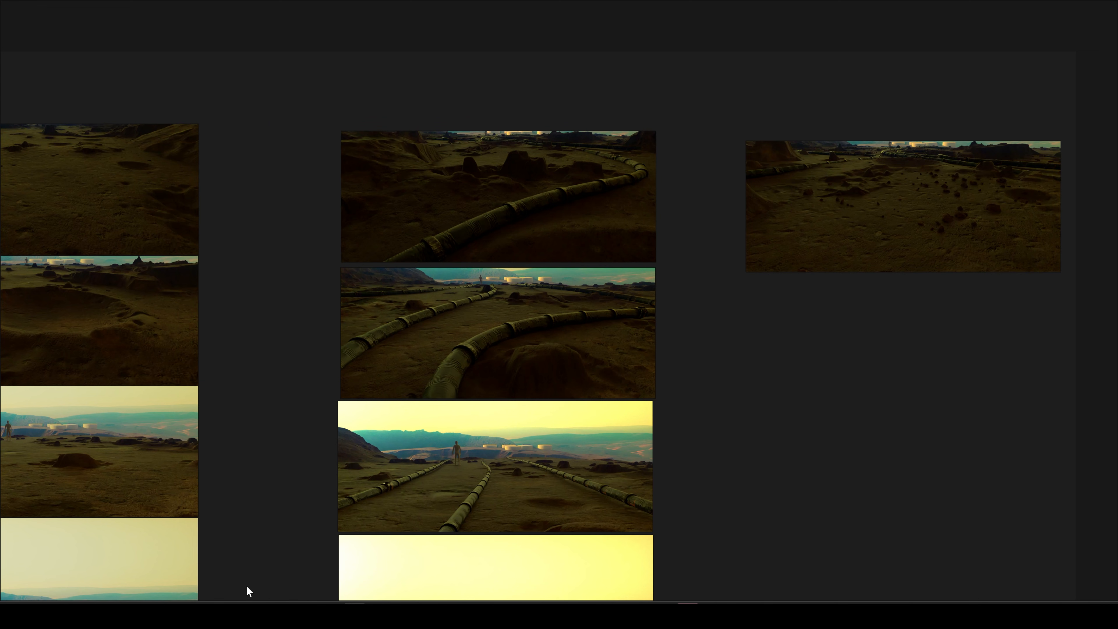
Switch back to Blender and examine the camera, cables and scattered rocks in the 3D viewport at frame 86
{"action": "mouse_move", "coordinate": [227, 615]}
{"action": "left_click", "coordinate": [199, 583]}
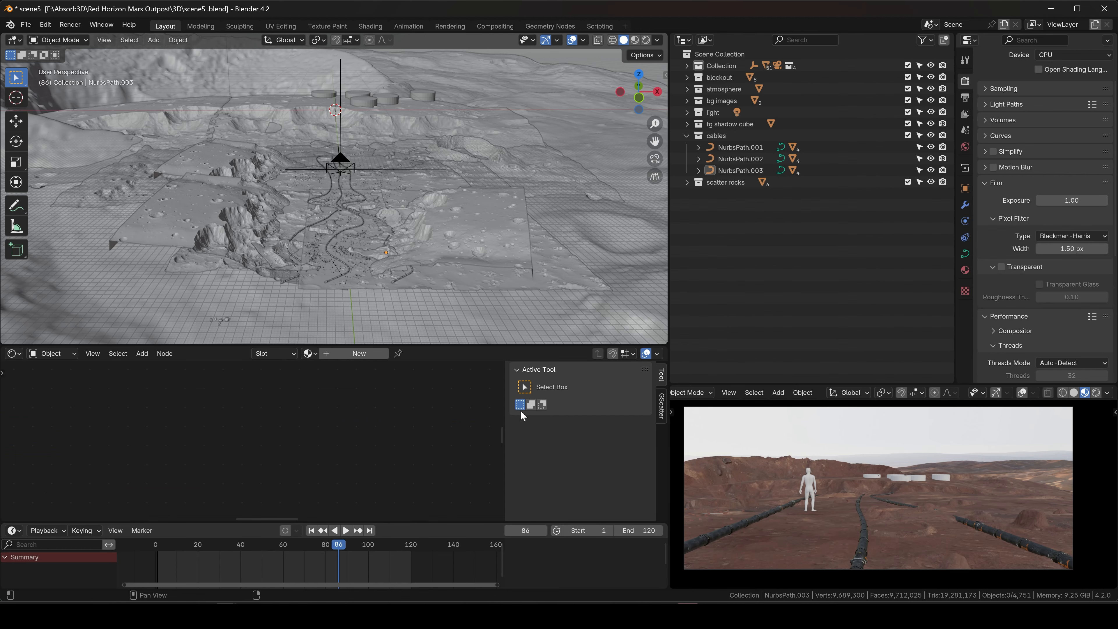
{"action": "middle_click_drag", "start_coordinate": [419, 196], "coordinate": [364, 199]}
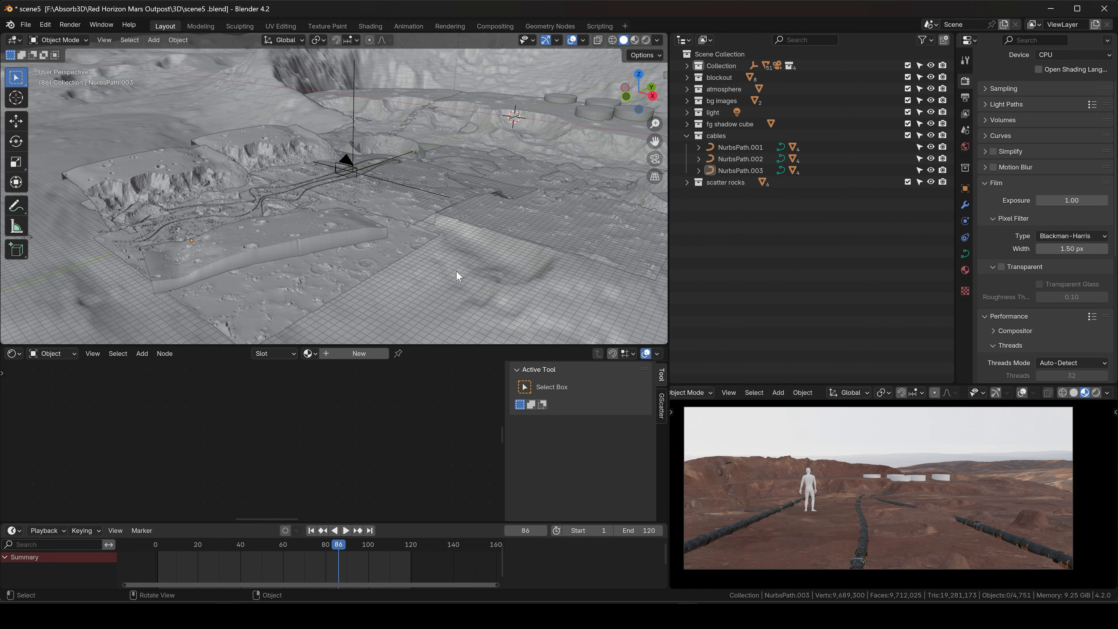
{"action": "scroll", "coordinate": [324, 172], "scroll_direction": "up", "scroll_amount": 6}
{"action": "scroll", "coordinate": [445, 162], "scroll_direction": "up", "scroll_amount": 4}
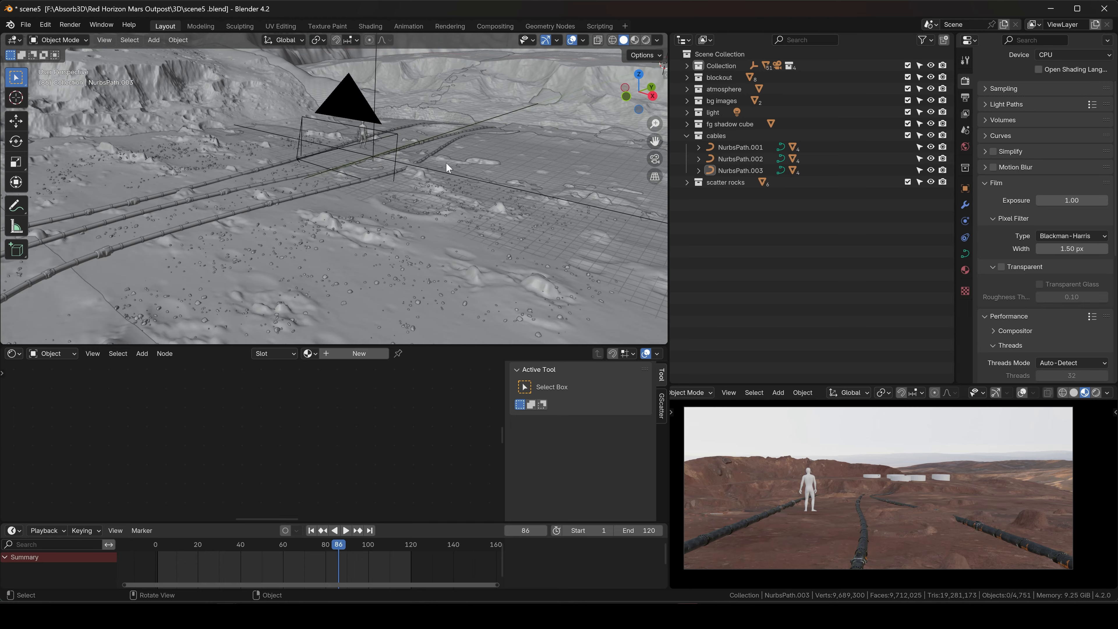
{"action": "middle_click_drag", "start_coordinate": [410, 162], "coordinate": [515, 234]}
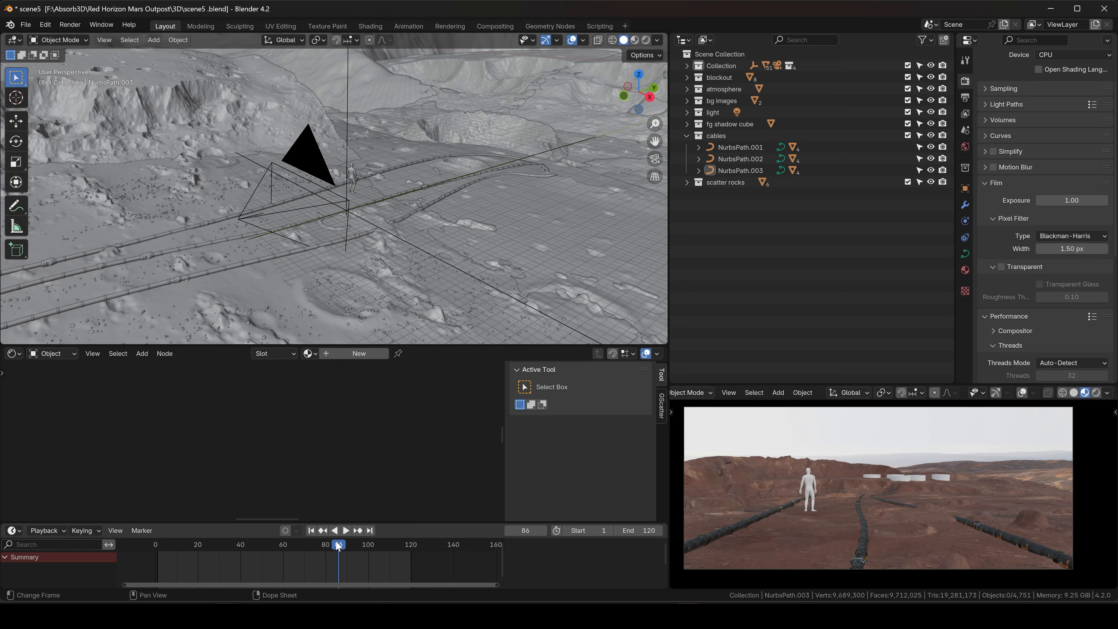
{"action": "key", "text": "space"}
{"action": "scroll", "coordinate": [484, 166], "scroll_direction": "down", "scroll_amount": 4}
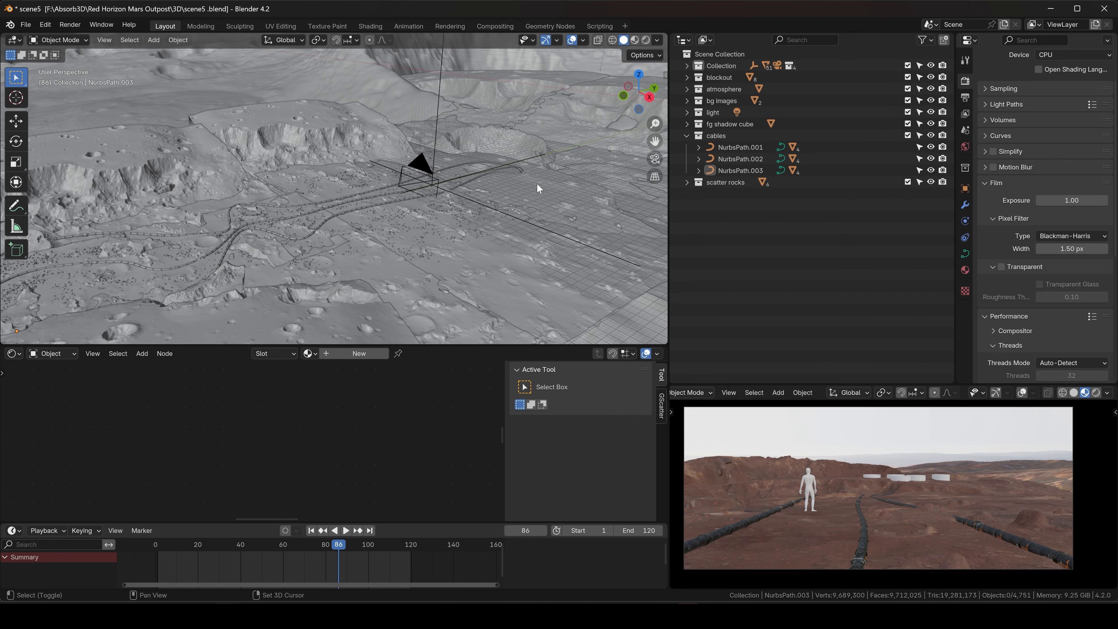
{"action": "middle_click_drag", "start_coordinate": [536, 183], "coordinate": [384, 183], "text": "shift"}
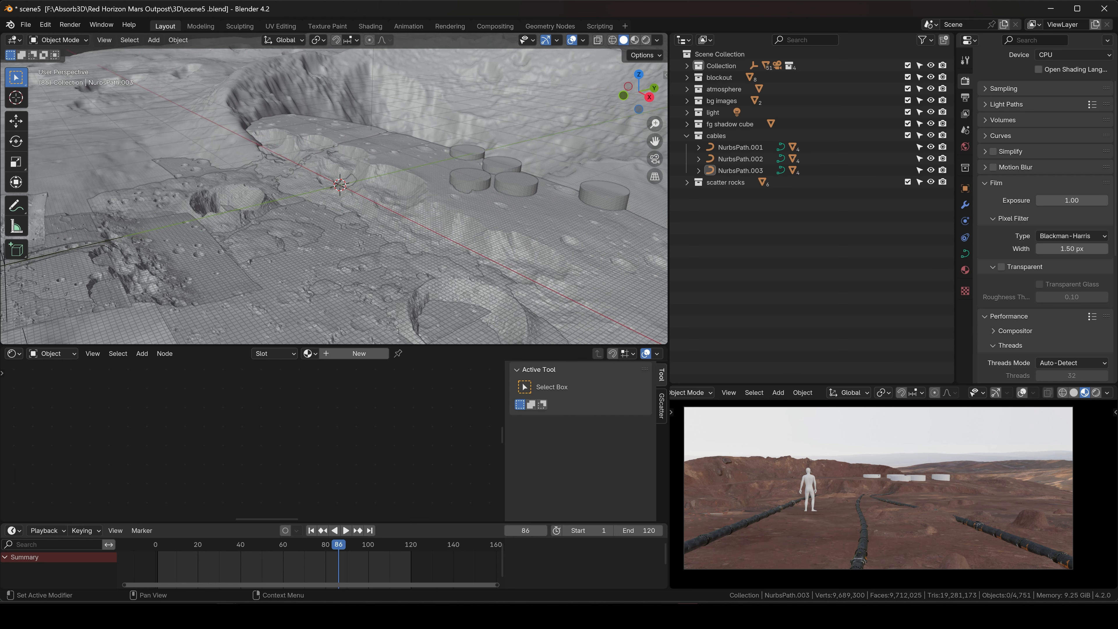
Examine the ridge with the cylindrical buildings and the placeholder figure standing beside the cable
{"action": "middle_click_drag", "start_coordinate": [499, 200], "coordinate": [436, 205]}
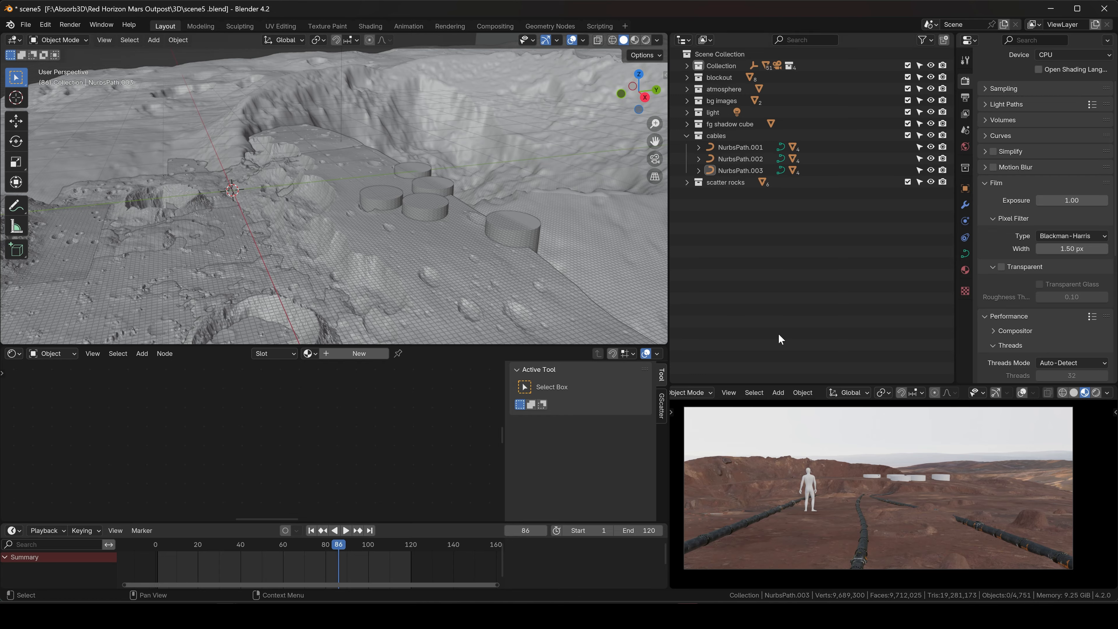
{"action": "middle_click_drag", "start_coordinate": [336, 152], "coordinate": [386, 202], "text": "shift"}
{"action": "middle_click_drag", "start_coordinate": [202, 194], "coordinate": [368, 191], "text": "shift"}
{"action": "scroll", "coordinate": [252, 215], "scroll_direction": "up", "scroll_amount": 3}
{"action": "scroll", "coordinate": [324, 197], "scroll_direction": "up", "scroll_amount": 2}
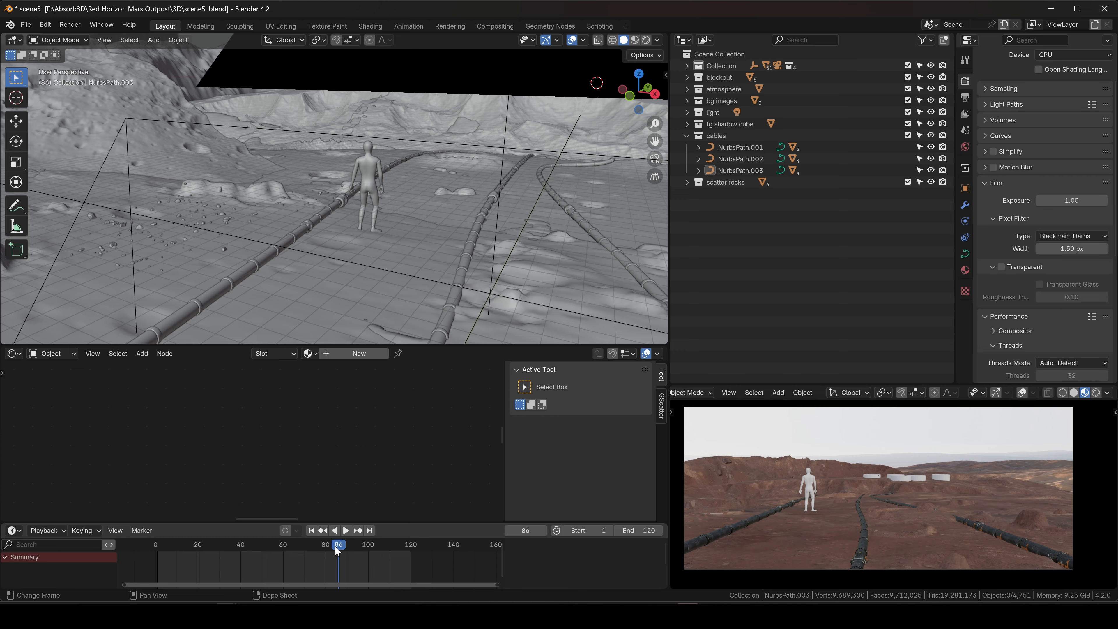
Scrub the camera move around the placeholder figure, stop at frame 89 and inspect the camera's surroundings
{"action": "left_click_drag", "start_coordinate": [335, 546], "coordinate": [293, 531]}
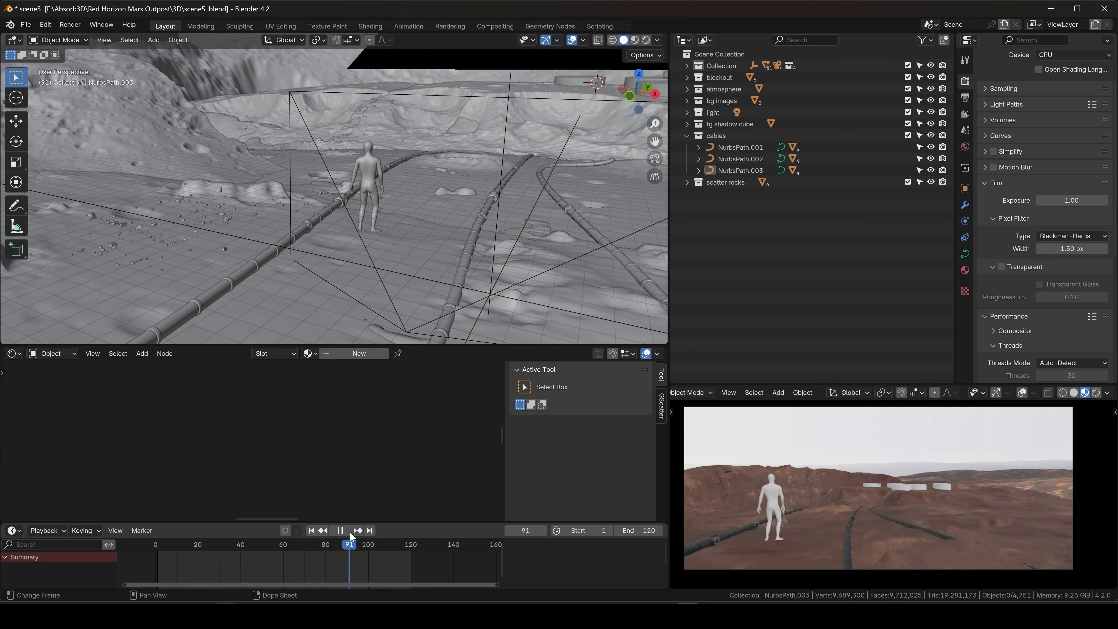
{"action": "key", "text": "Escape"}
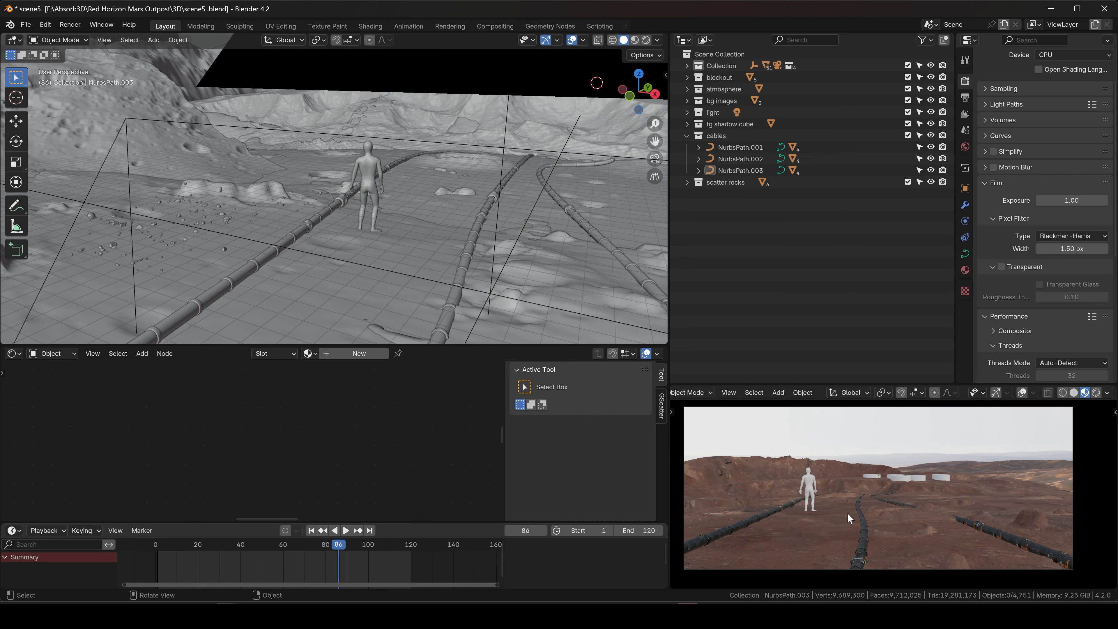
{"action": "mouse_move", "coordinate": [339, 544]}
{"action": "left_mouse_down"}
{"action": "mouse_move", "coordinate": [315, 544]}
{"action": "mouse_move", "coordinate": [344, 548]}
{"action": "left_mouse_up"}
{"action": "middle_click_drag", "start_coordinate": [439, 254], "coordinate": [369, 221]}
{"action": "middle_click_drag", "start_coordinate": [552, 115], "coordinate": [498, 161]}
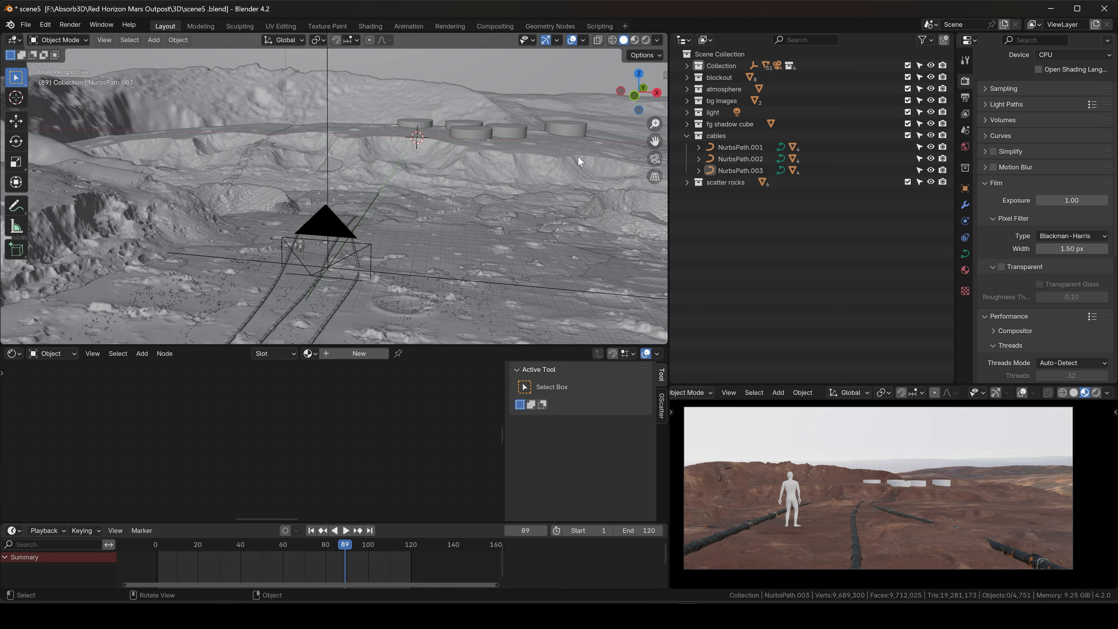
{"action": "middle_click_drag", "start_coordinate": [411, 187], "coordinate": [390, 214]}
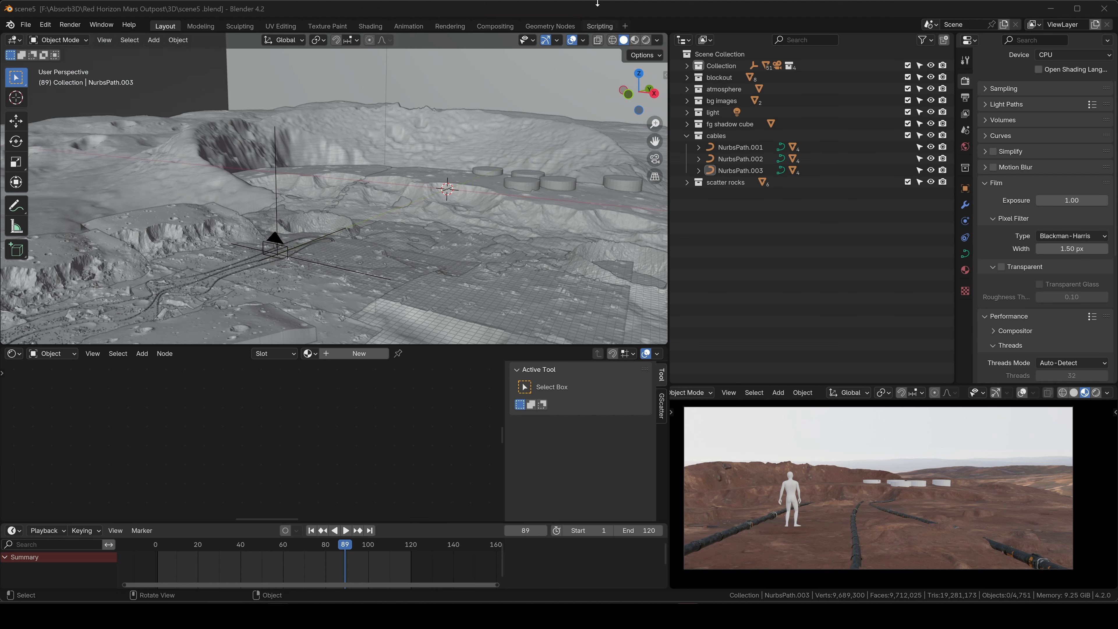
Paste the copied astronaut rig into the scene and move it horizontally to the camera's location
{"action": "left_click", "coordinate": [597, 5]}
{"action": "key", "text": "ctrl+v"}
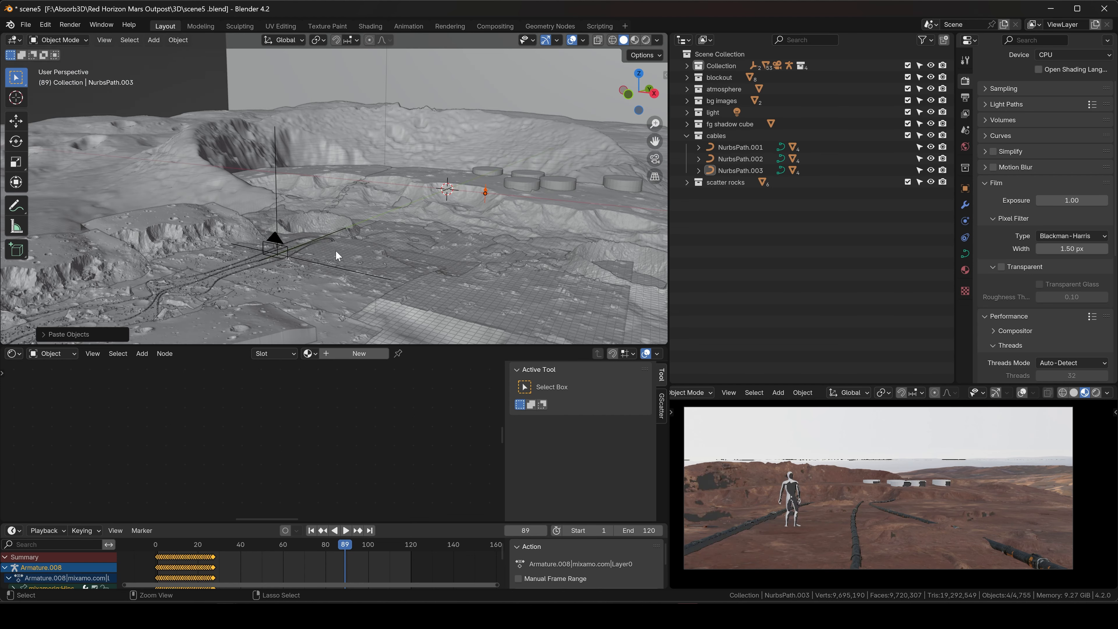
{"action": "key", "text": "g"}
{"action": "key", "text": "shift+z"}
{"action": "left_click", "coordinate": [273, 252]}
Move the astronaut along the Y axis ahead of the camera near the placeholder figure and lower it along Z to the ground
{"action": "middle_click_drag", "start_coordinate": [274, 252], "coordinate": [84, 254]}
{"action": "key", "text": "g"}
{"action": "key", "text": "y"}
{"action": "left_click", "coordinate": [510, 207]}
{"action": "key", "text": "g"}
{"action": "key", "text": "z"}
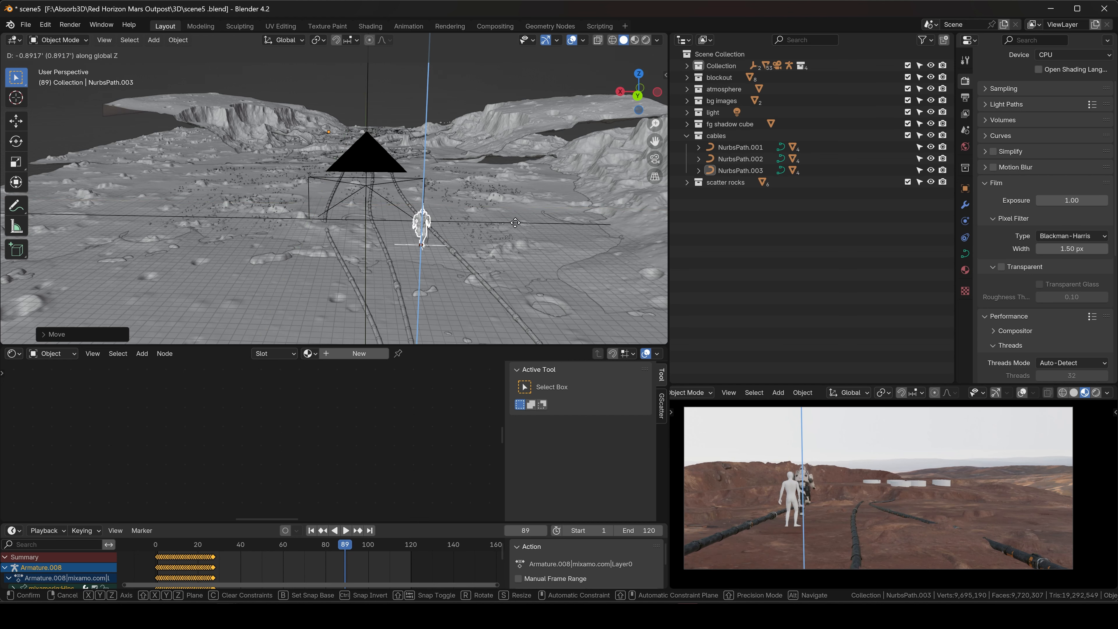
{"action": "left_click", "coordinate": [513, 230]}
{"action": "middle_click_drag", "start_coordinate": [470, 201], "coordinate": [515, 207]}
Change the timeline area to the Graph Editor and the shader editor area to the Timeline, and preview the armature's animation
{"action": "left_click_drag", "start_coordinate": [404, 523], "coordinate": [420, 414]}
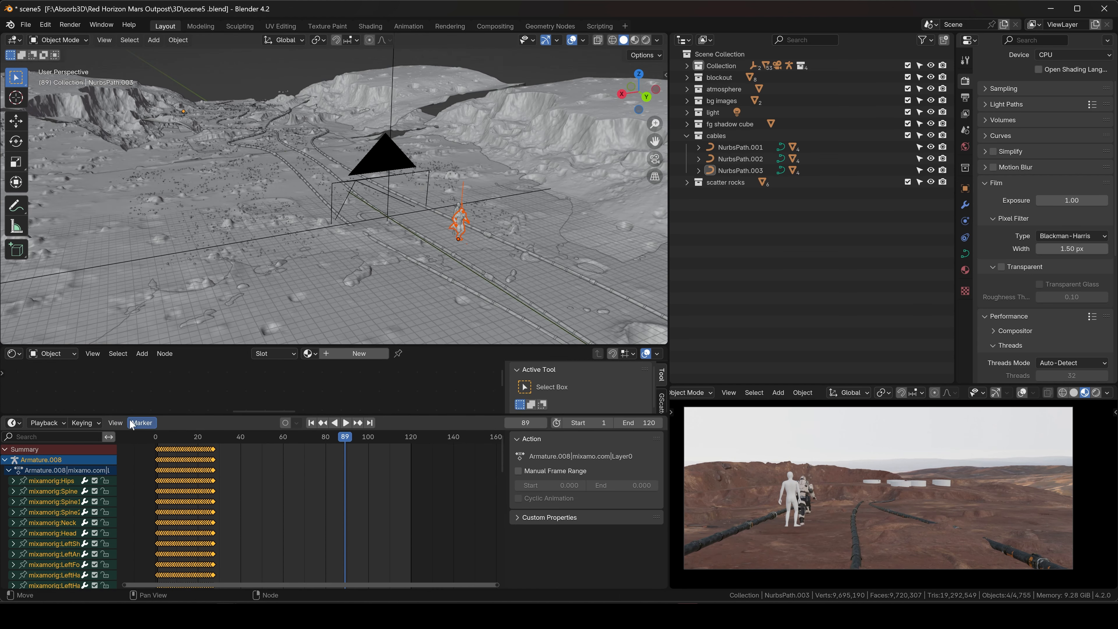
{"action": "left_click_drag", "start_coordinate": [123, 415], "coordinate": [88, 471]}
{"action": "left_click", "coordinate": [14, 479]}
{"action": "left_click", "coordinate": [12, 482]}
{"action": "left_click", "coordinate": [153, 398]}
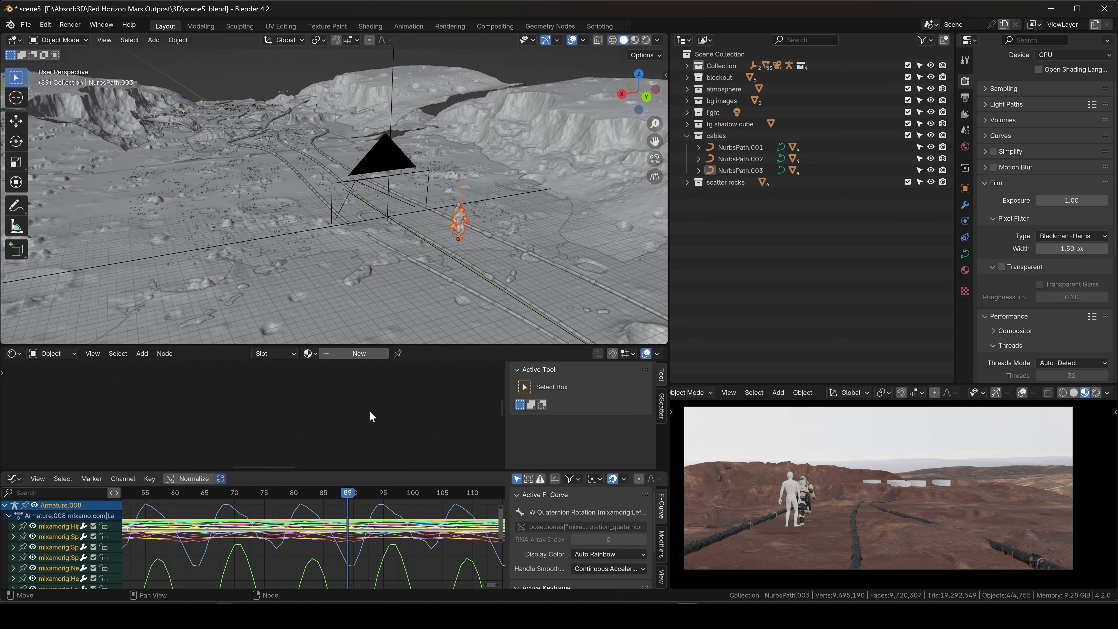
{"action": "left_click", "coordinate": [13, 353]}
{"action": "left_click", "coordinate": [179, 399]}
{"action": "key", "text": "space"}
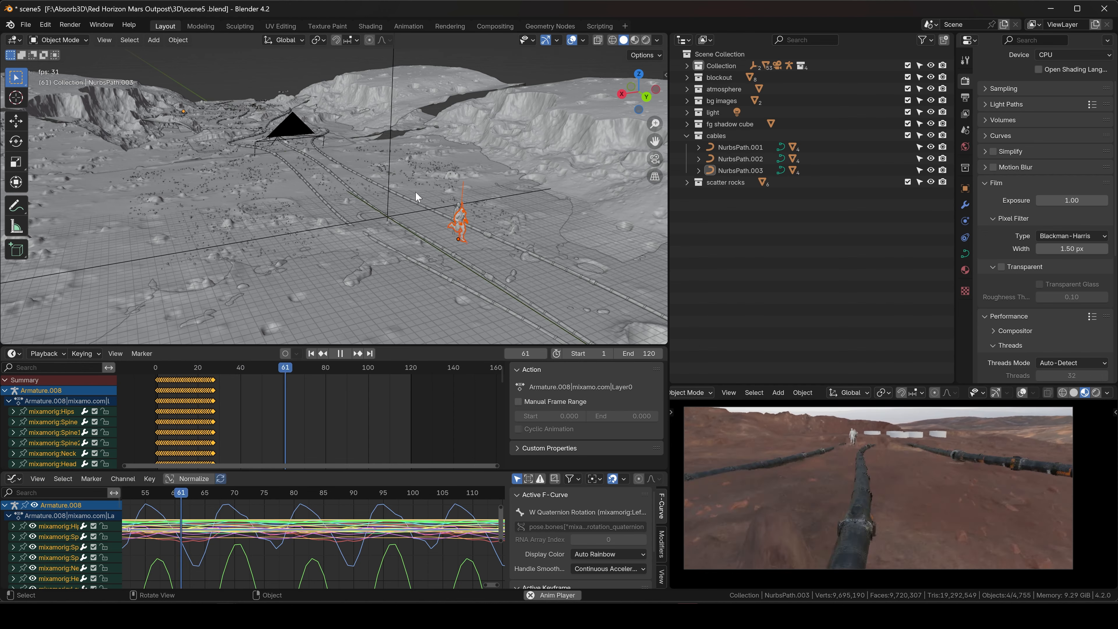
{"action": "key", "text": "Escape"}
Select the astronaut's parent empty, check the camera move, and keyframe the empty's location at frame 120
{"action": "left_click", "coordinate": [463, 184]}
{"action": "middle_click_drag", "start_coordinate": [463, 183], "coordinate": [460, 220]}
{"action": "left_click", "coordinate": [459, 223]}
{"action": "left_click", "coordinate": [965, 188]}
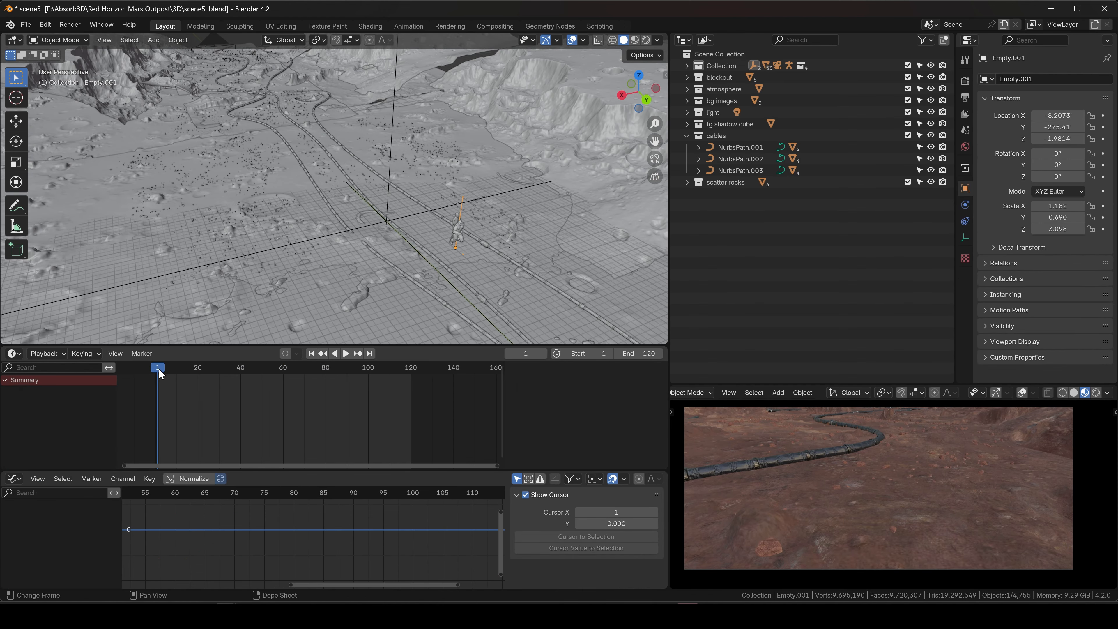
{"action": "left_click_drag", "start_coordinate": [158, 368], "coordinate": [361, 379]}
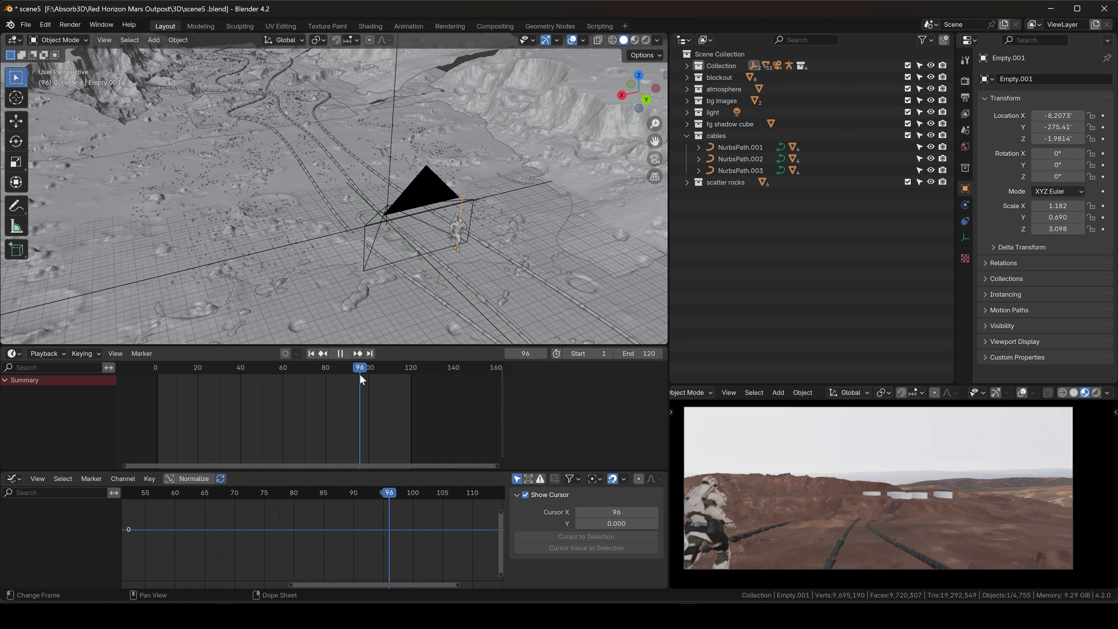
{"action": "left_click", "coordinate": [370, 354]}
{"action": "key", "text": "i"}
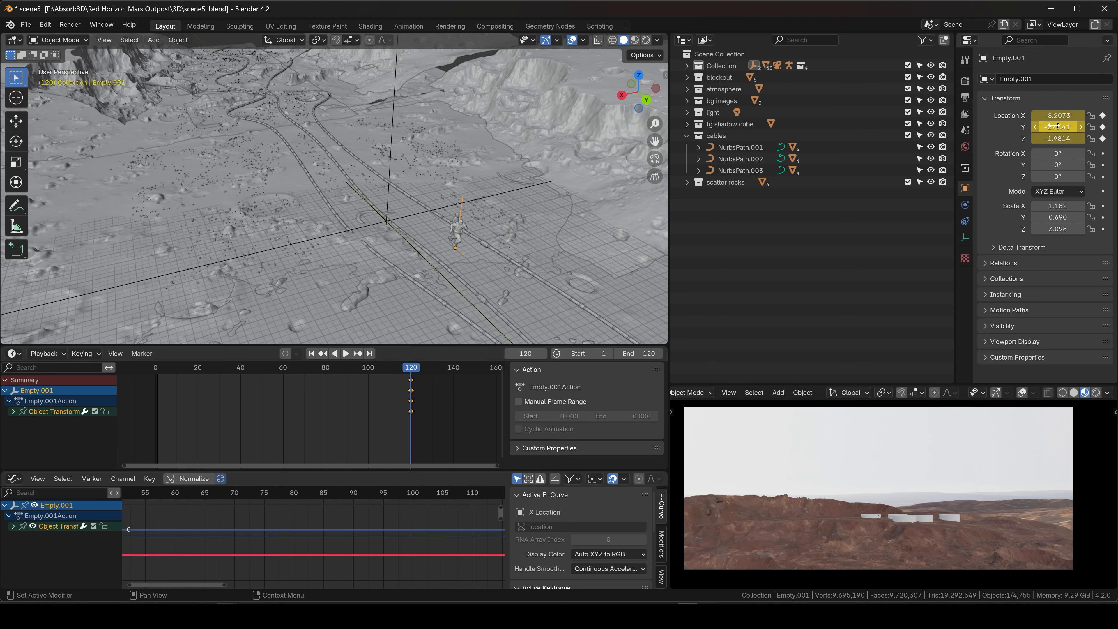
At frame 1, set the empty's Y location to -332.5', shift it along Z and X toward the cable, and keyframe its location
{"action": "key", "text": "shift+Left"}
{"action": "left_click_drag", "start_coordinate": [1065, 127], "coordinate": [1054, 127]}
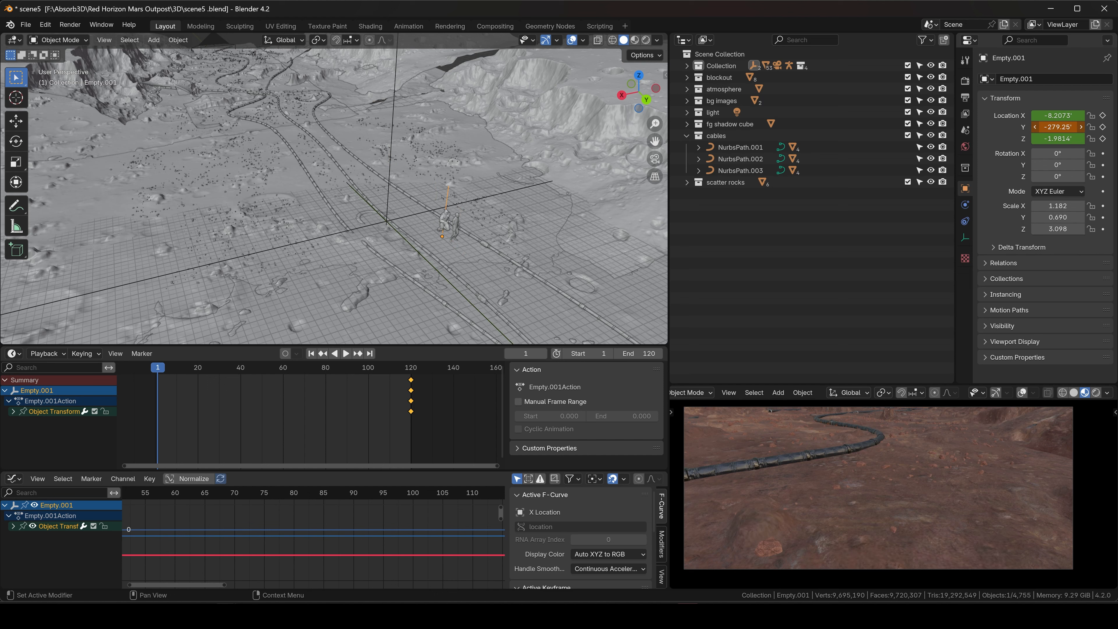
{"action": "scroll", "coordinate": [319, 94], "scroll_direction": "up", "scroll_amount": 5}
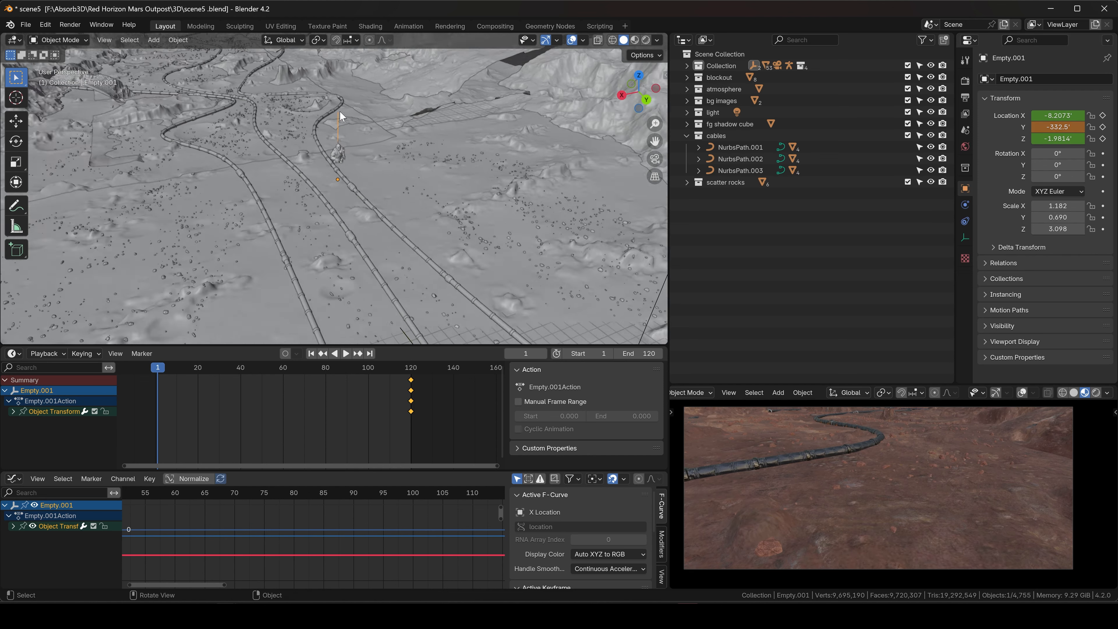
{"action": "key", "text": "g"}
{"action": "key", "text": "z"}
{"action": "left_click", "coordinate": [347, 101]}
{"action": "key", "text": "g"}
{"action": "key", "text": "x"}
{"action": "left_click", "coordinate": [322, 104]}
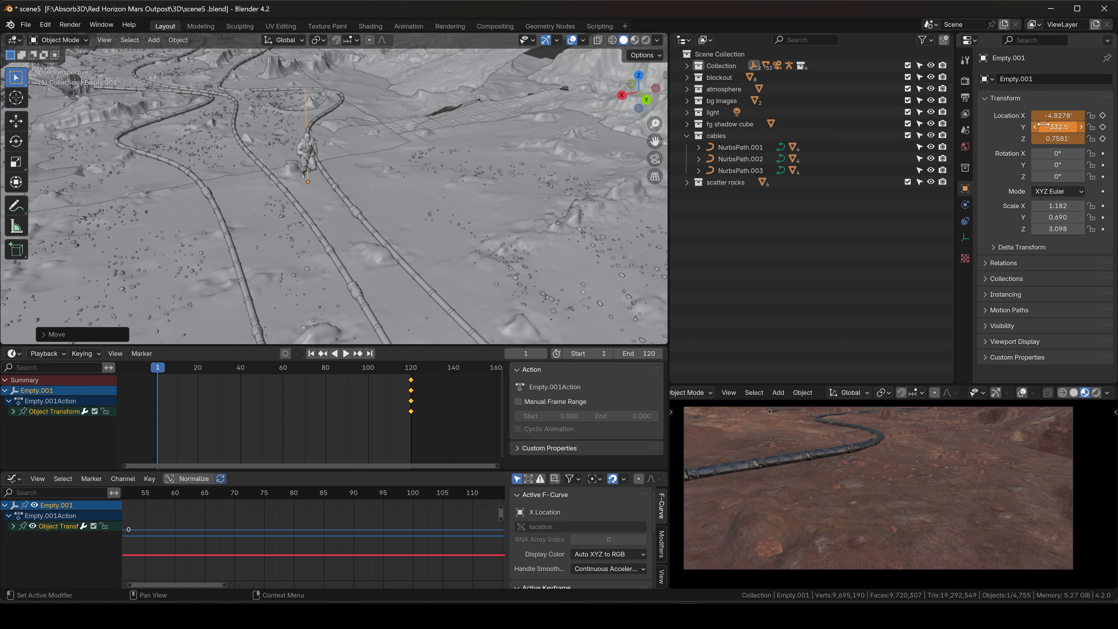
{"action": "key", "text": "i"}
Change the interpolation of the astronaut empty's location keyframes to linear and preview the run
{"action": "middle_click_drag", "start_coordinate": [303, 325], "coordinate": [315, 142]}
{"action": "key", "text": "space"}
{"action": "key", "text": "space"}
{"action": "right_click", "coordinate": [297, 415]}
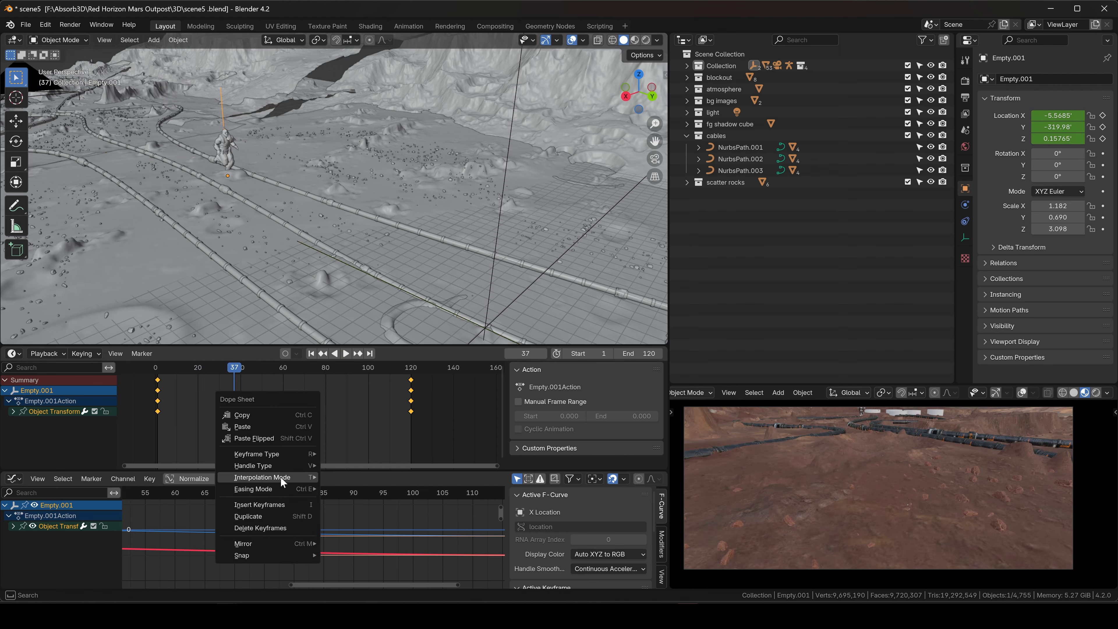
{"action": "key", "text": "space"}
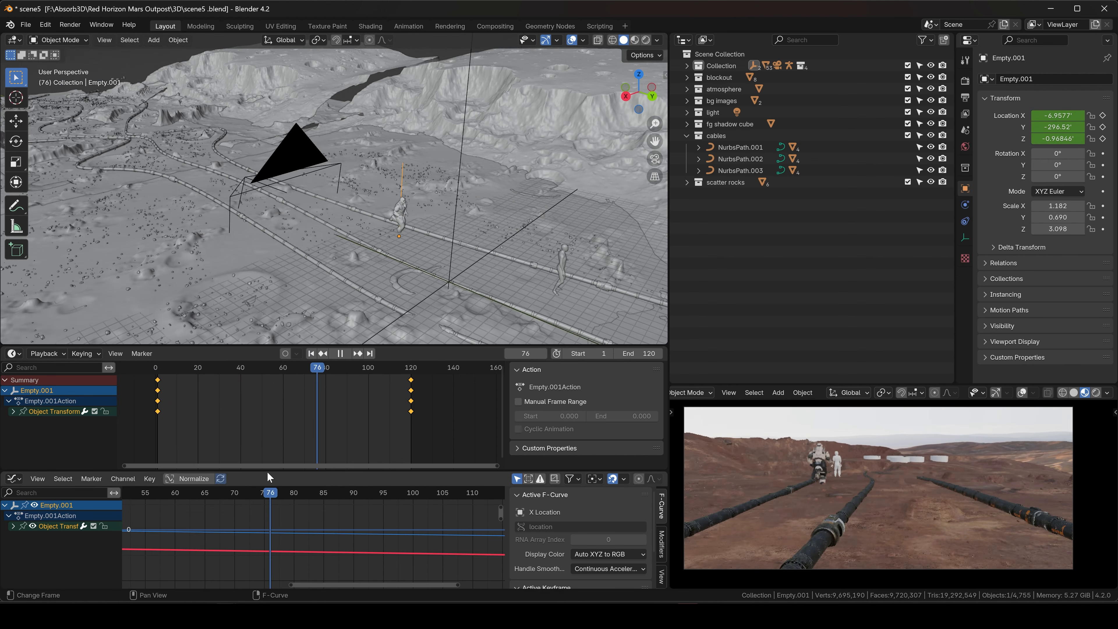
At frame 68, shift the astronaut along X onto the cable's path, raise it along Z, and keyframe its location
{"action": "left_click_drag", "start_coordinate": [268, 472], "coordinate": [223, 472]}
{"action": "key", "text": "space"}
{"action": "key", "text": "g"}
{"action": "key", "text": "x"}
{"action": "left_click", "coordinate": [399, 194]}
{"action": "key", "text": "g"}
{"action": "key", "text": "z"}
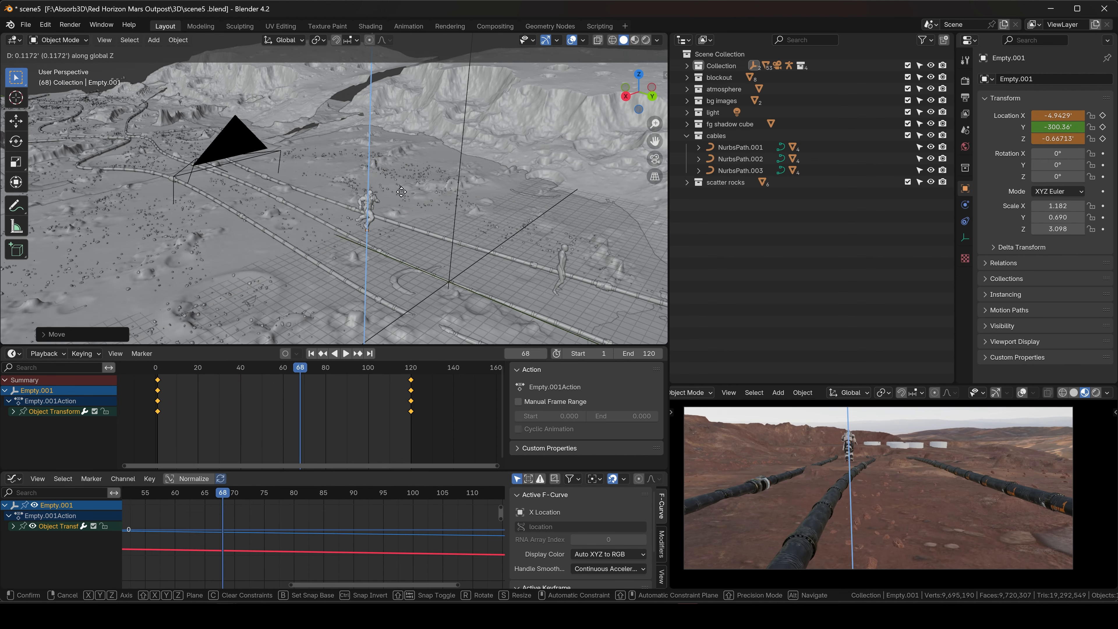
{"action": "left_click", "coordinate": [401, 191]}
{"action": "scroll", "coordinate": [526, 180], "scroll_direction": "up", "scroll_amount": 5}
{"action": "middle_click_drag", "start_coordinate": [527, 180], "coordinate": [354, 168], "text": "shift"}
{"action": "key", "text": "g"}
{"action": "key", "text": "z"}
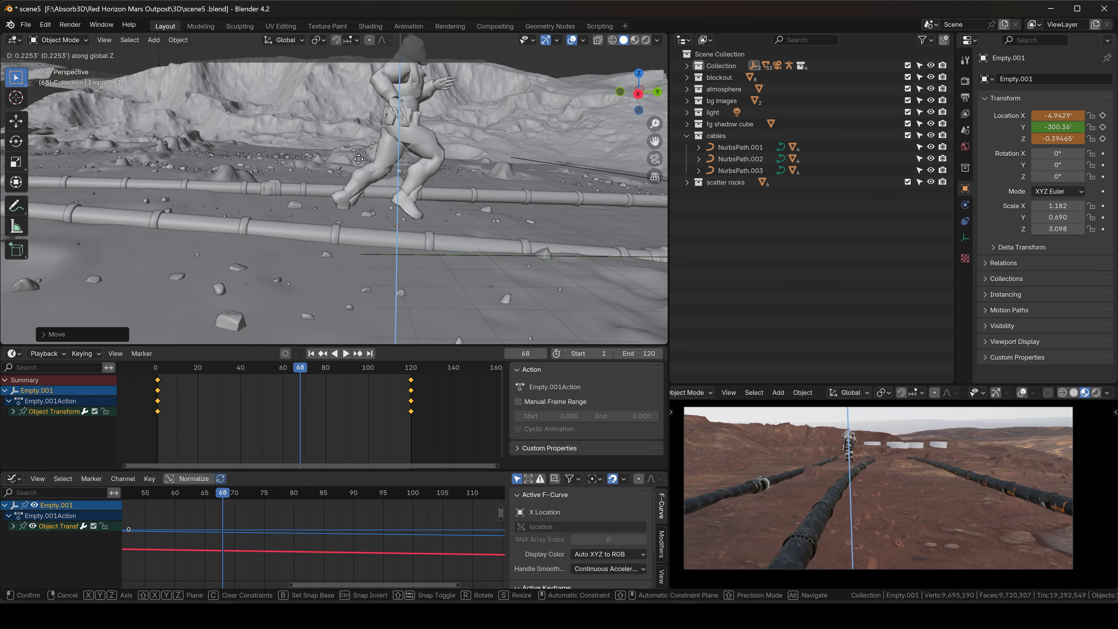
{"action": "left_click", "coordinate": [359, 159]}
{"action": "key", "text": "i"}
Replay the astronaut's run, delete the placeholder figure from the scene, and return to the start of the timeline
{"action": "scroll", "coordinate": [431, 183], "scroll_direction": "down", "scroll_amount": 8}
{"action": "middle_click_drag", "start_coordinate": [432, 182], "coordinate": [407, 207]}
{"action": "key", "text": "shift+Left"}
{"action": "key", "text": "space"}
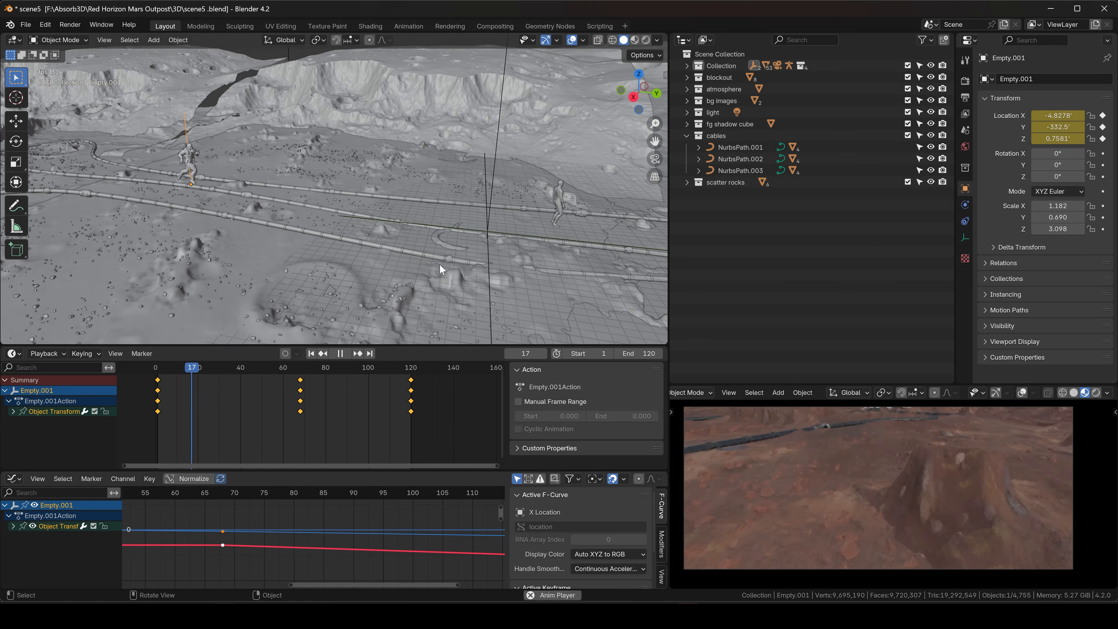
{"action": "key", "text": "Delete"}
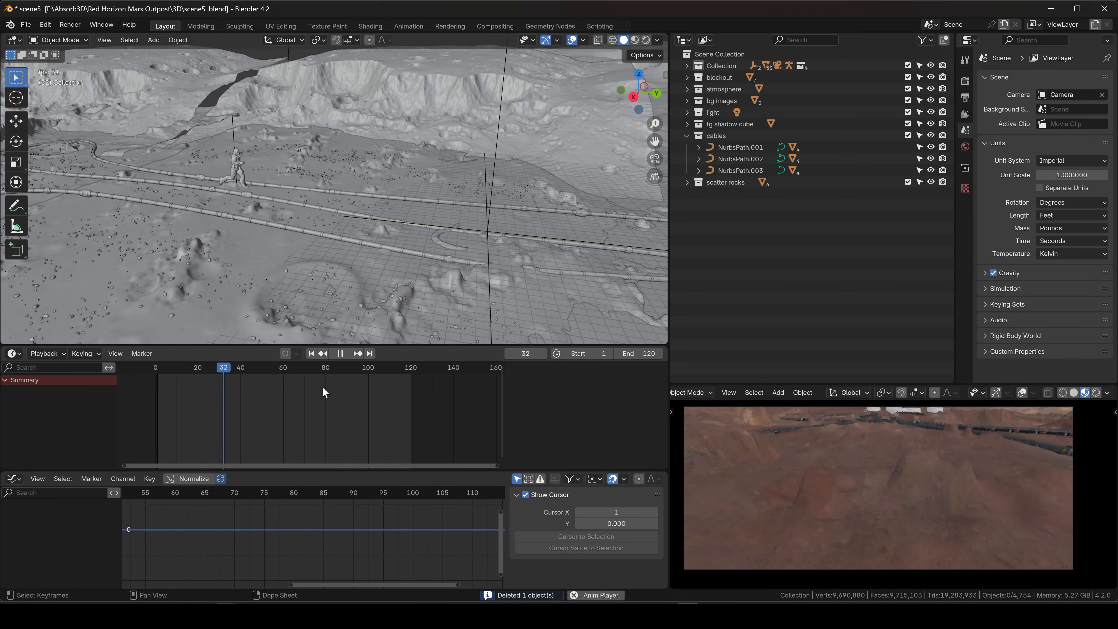
{"action": "left_click_drag", "start_coordinate": [308, 497], "coordinate": [432, 497]}
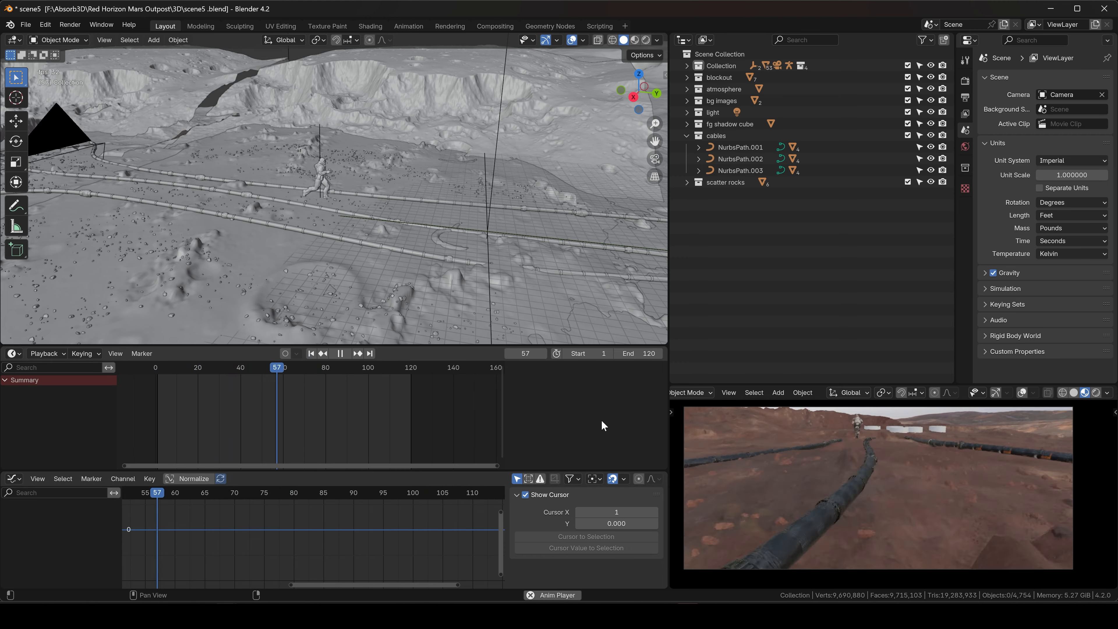
{"action": "key", "text": "space"}
{"action": "left_click", "coordinate": [312, 354]}
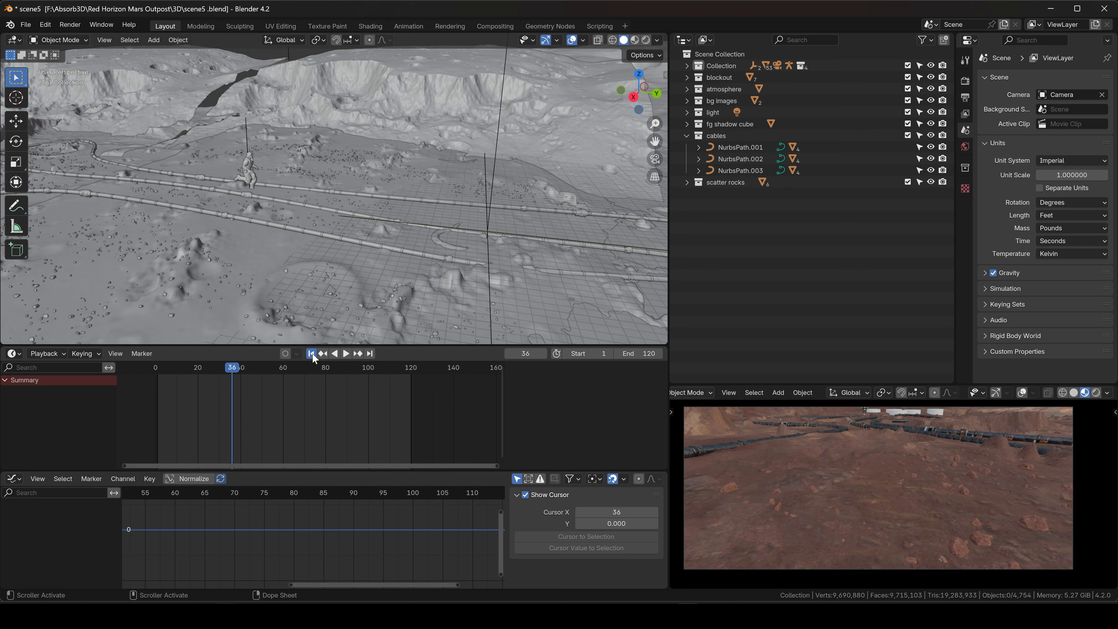
Select the camera in the main collection and fit its Y Location curve in an enlarged Graph Editor
{"action": "left_click", "coordinate": [686, 65]}
{"action": "left_click", "coordinate": [729, 123]}
{"action": "left_click_drag", "start_coordinate": [282, 469], "coordinate": [282, 395]}
{"action": "key", "text": "Home"}
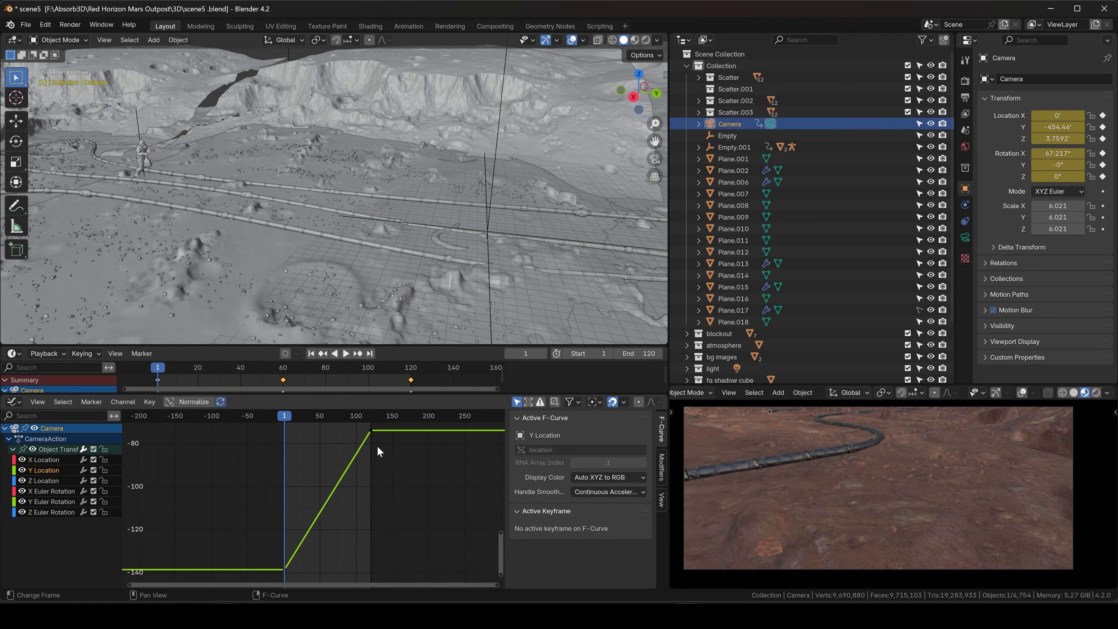
Try changing the interpolation mode of the camera's last Y Location keyframe
{"action": "scroll", "coordinate": [378, 446], "scroll_direction": "up", "scroll_amount": 10}
{"action": "left_click_drag", "start_coordinate": [357, 455], "coordinate": [386, 469]}
{"action": "right_click", "coordinate": [374, 459]}
{"action": "mouse_move", "coordinate": [356, 508]}
{"action": "left_click", "coordinate": [411, 458]}
{"action": "scroll", "coordinate": [354, 499], "scroll_direction": "down", "scroll_amount": 7}
{"action": "middle_click_drag", "start_coordinate": [354, 501], "coordinate": [411, 425]}
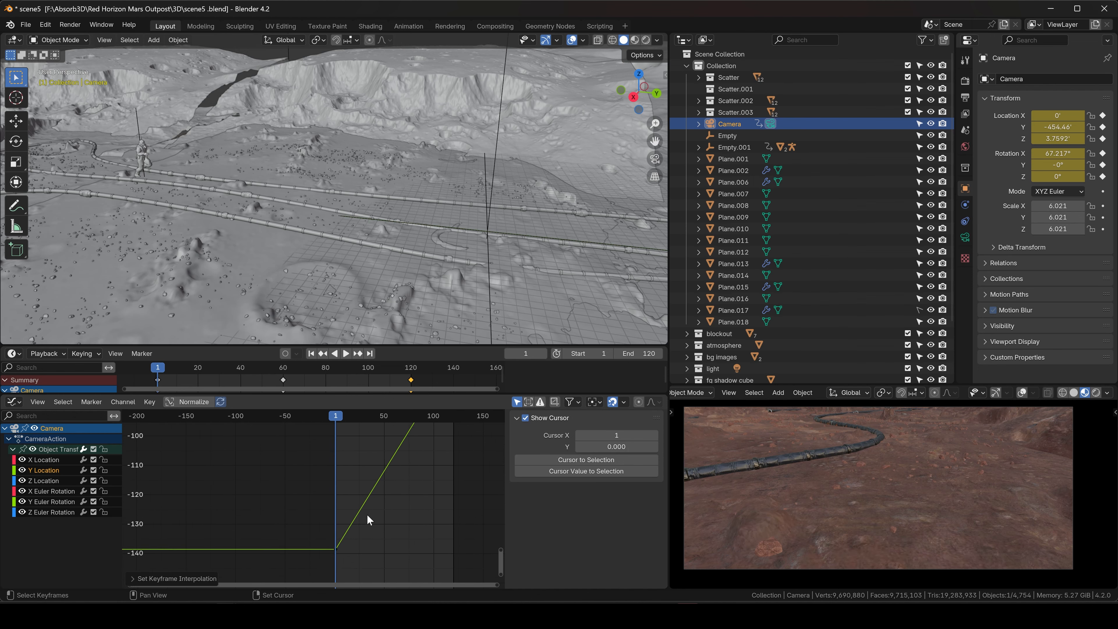
{"action": "scroll", "coordinate": [369, 511], "scroll_direction": "down", "scroll_amount": 4}
{"action": "middle_click_drag", "start_coordinate": [404, 467], "coordinate": [346, 544]}
{"action": "scroll", "coordinate": [347, 539], "scroll_direction": "up", "scroll_amount": 3}
{"action": "right_click", "coordinate": [376, 477]}
{"action": "mouse_move", "coordinate": [379, 477]}
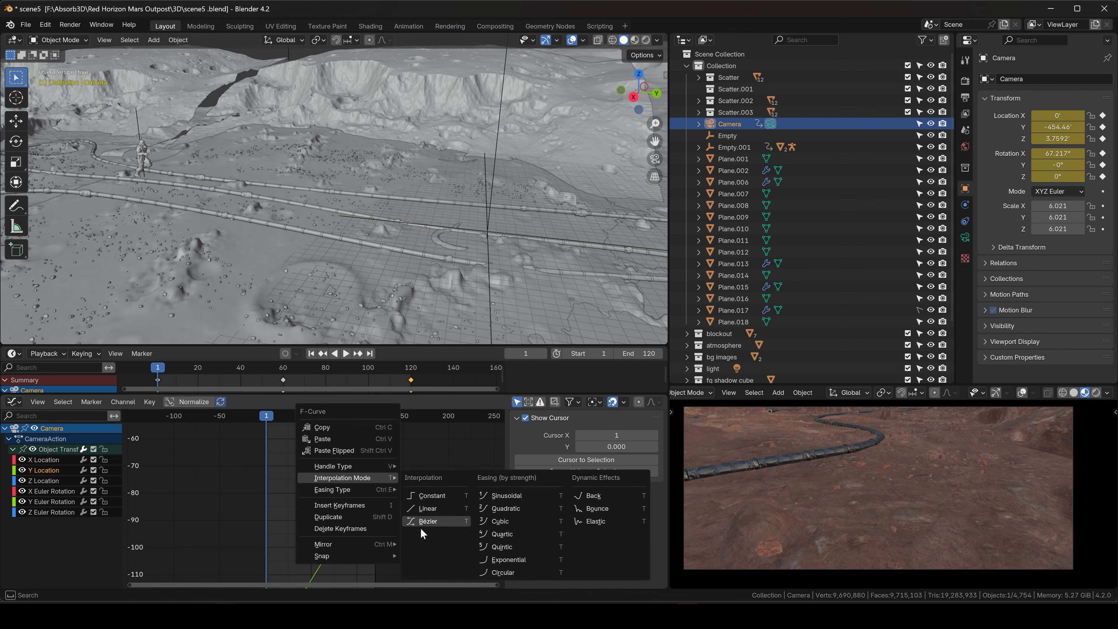
{"action": "left_click", "coordinate": [500, 497]}
Set the camera's Y Location keyframes to Bézier interpolation so the move eases out at frame 120
{"action": "scroll", "coordinate": [343, 491], "scroll_direction": "down", "scroll_amount": 2}
{"action": "right_click", "coordinate": [329, 500]}
{"action": "mouse_move", "coordinate": [324, 489]}
{"action": "left_click", "coordinate": [409, 491]}
{"action": "middle_click_drag", "start_coordinate": [335, 495], "coordinate": [383, 449]}
{"action": "left_click_drag", "start_coordinate": [371, 448], "coordinate": [418, 487]}
{"action": "scroll", "coordinate": [415, 437], "scroll_direction": "up", "scroll_amount": 13}
{"action": "middle_click_drag", "start_coordinate": [415, 437], "coordinate": [376, 500]}
{"action": "right_click", "coordinate": [374, 502]}
{"action": "left_click", "coordinate": [435, 503]}
{"action": "right_click", "coordinate": [382, 501]}
{"action": "mouse_move", "coordinate": [382, 512]}
{"action": "left_click", "coordinate": [445, 460]}
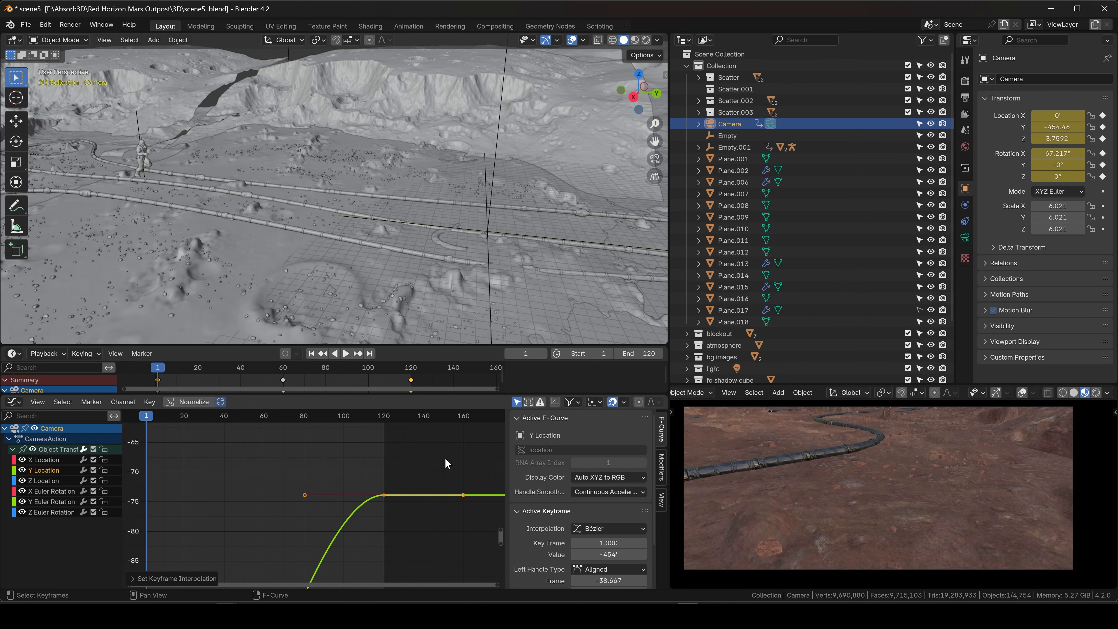
Change the handle type of the camera's first Y Location keyframe for a steep start
{"action": "scroll", "coordinate": [445, 459], "scroll_direction": "down", "scroll_amount": 8}
{"action": "middle_click_drag", "start_coordinate": [324, 566], "coordinate": [367, 454]}
{"action": "scroll", "coordinate": [366, 455], "scroll_direction": "up", "scroll_amount": 2}
{"action": "left_click_drag", "start_coordinate": [373, 535], "coordinate": [404, 563]}
{"action": "right_click", "coordinate": [405, 547]}
{"action": "left_click", "coordinate": [464, 524]}
{"action": "scroll", "coordinate": [407, 483], "scroll_direction": "down", "scroll_amount": 6}
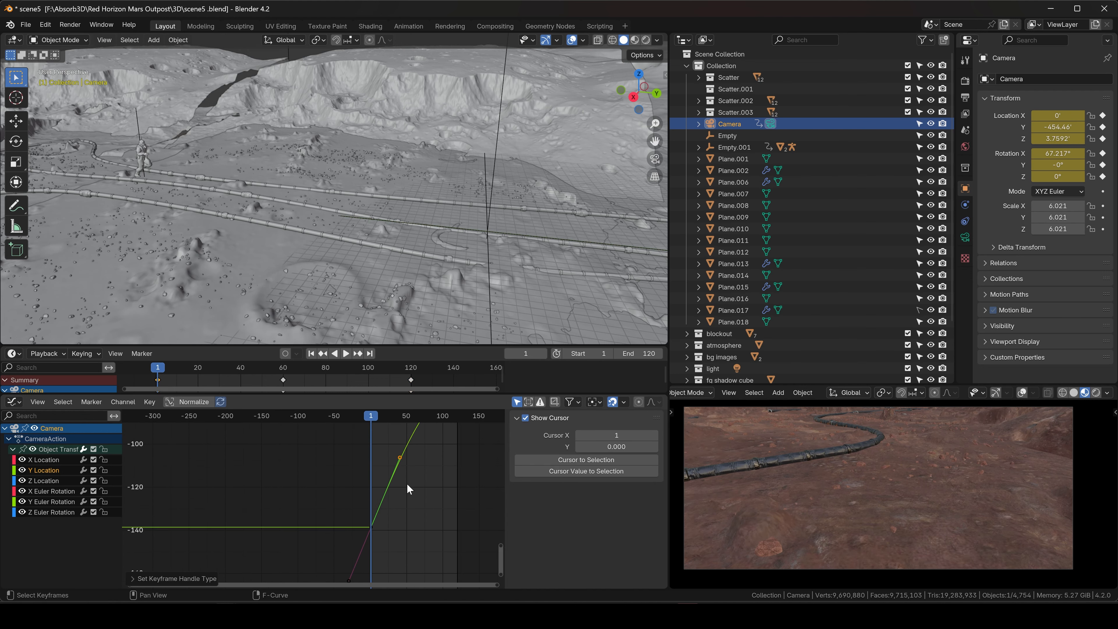
Move the left handle of the last Y Location keyframe to adjust the camera's slowdown
{"action": "middle_click_drag", "start_coordinate": [418, 425], "coordinate": [361, 491]}
{"action": "scroll", "coordinate": [365, 456], "scroll_direction": "up", "scroll_amount": 12}
{"action": "left_click_drag", "start_coordinate": [365, 455], "coordinate": [378, 473]}
{"action": "key", "text": "g"}
{"action": "left_click", "coordinate": [359, 472]}
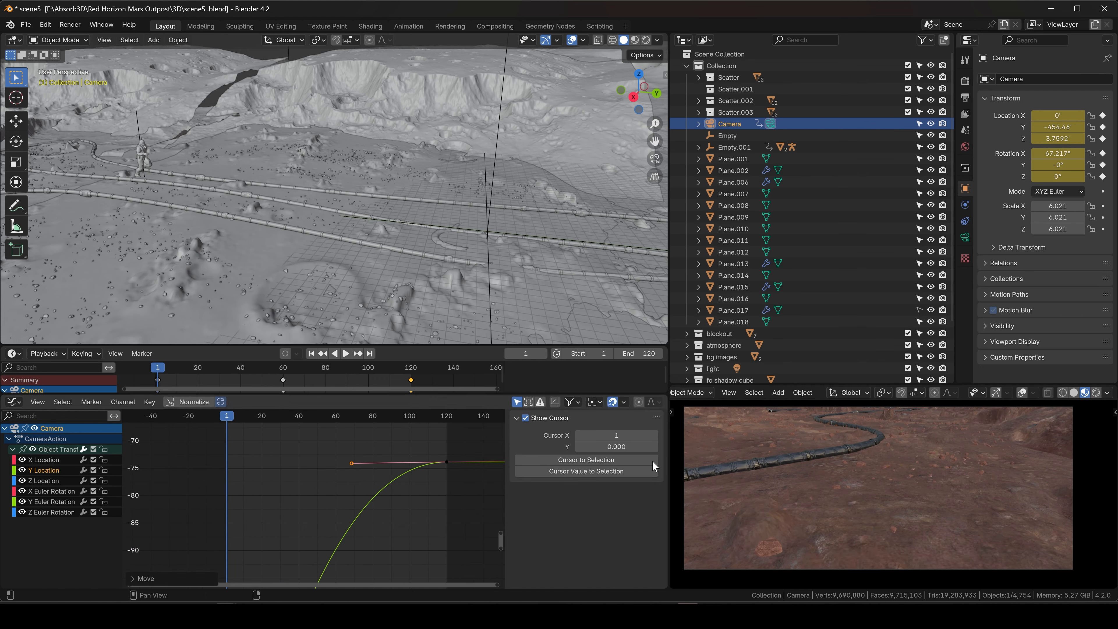
Preview the camera move, shift the last Y Location keyframe to frame 150, and preview it again
{"action": "scroll", "coordinate": [304, 520], "scroll_direction": "down", "scroll_amount": 8}
{"action": "key", "text": "space"}
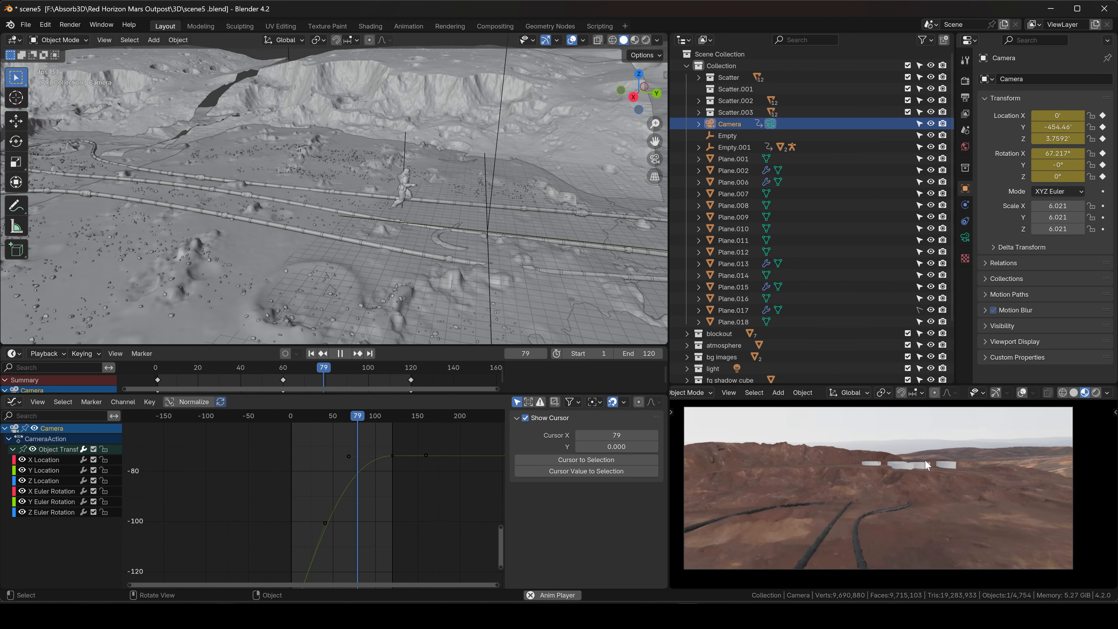
{"action": "key", "text": "space"}
{"action": "left_click_drag", "start_coordinate": [392, 455], "coordinate": [431, 456]}
{"action": "key", "text": "space"}
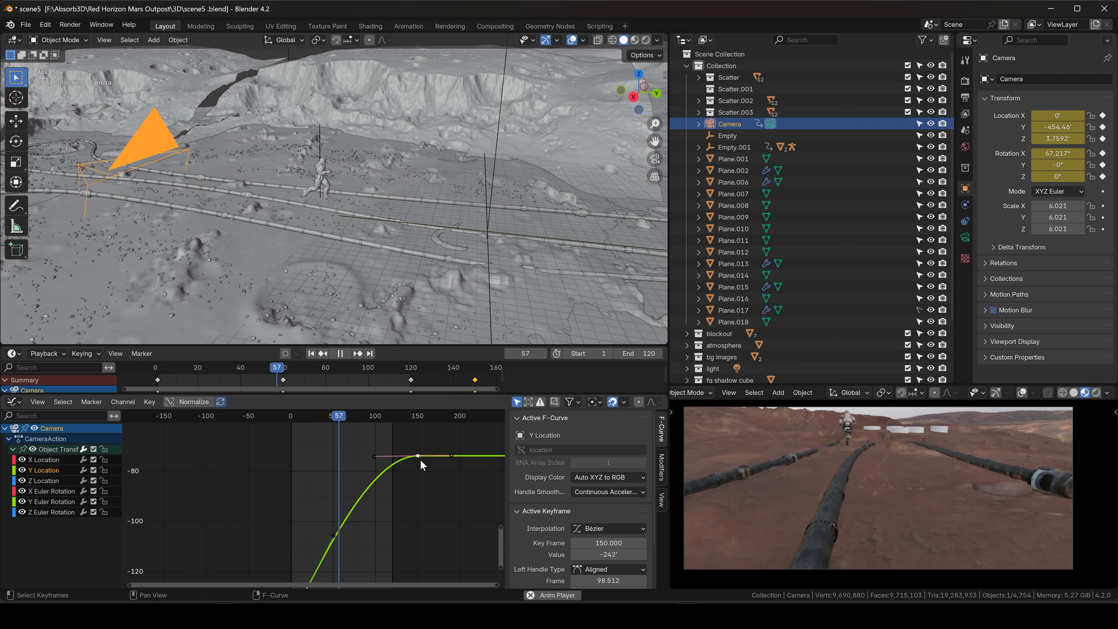
{"action": "key", "text": "space"}
Show the camera's X Euler Rotation curve at frame 76 and pull the last keyframe's left handle 24 frames earlier
{"action": "left_click_drag", "start_coordinate": [366, 467], "coordinate": [379, 424]}
{"action": "left_click", "coordinate": [54, 492]}
{"action": "scroll", "coordinate": [350, 497], "scroll_direction": "down", "scroll_amount": 20}
{"action": "scroll", "coordinate": [352, 497], "scroll_direction": "up", "scroll_amount": 12}
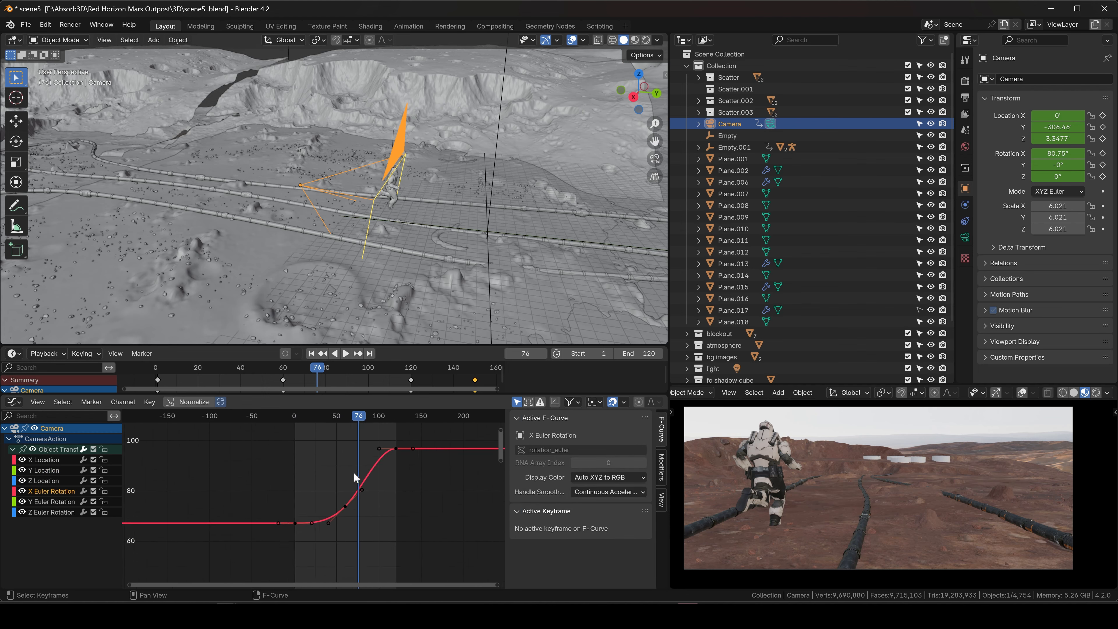
{"action": "key", "text": "g"}
{"action": "left_click", "coordinate": [398, 464]}
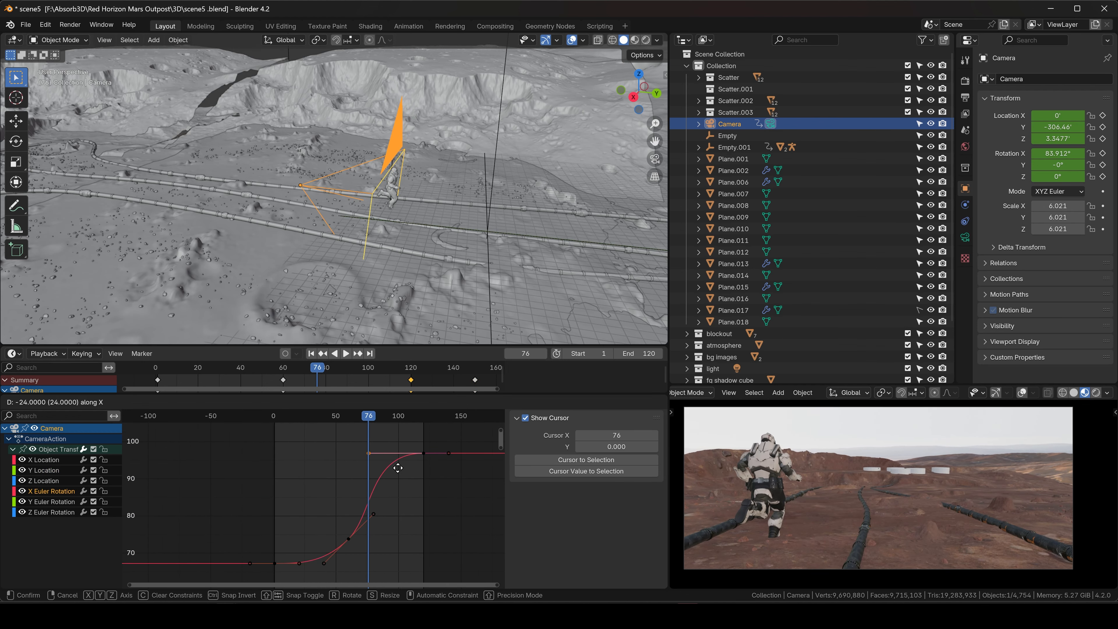
Preview the camera tilt, pull the last rotation keyframe's left handle back in to the keyframe, and replay the animation
{"action": "key", "text": "space"}
{"action": "key", "text": "space"}
{"action": "key", "text": "g"}
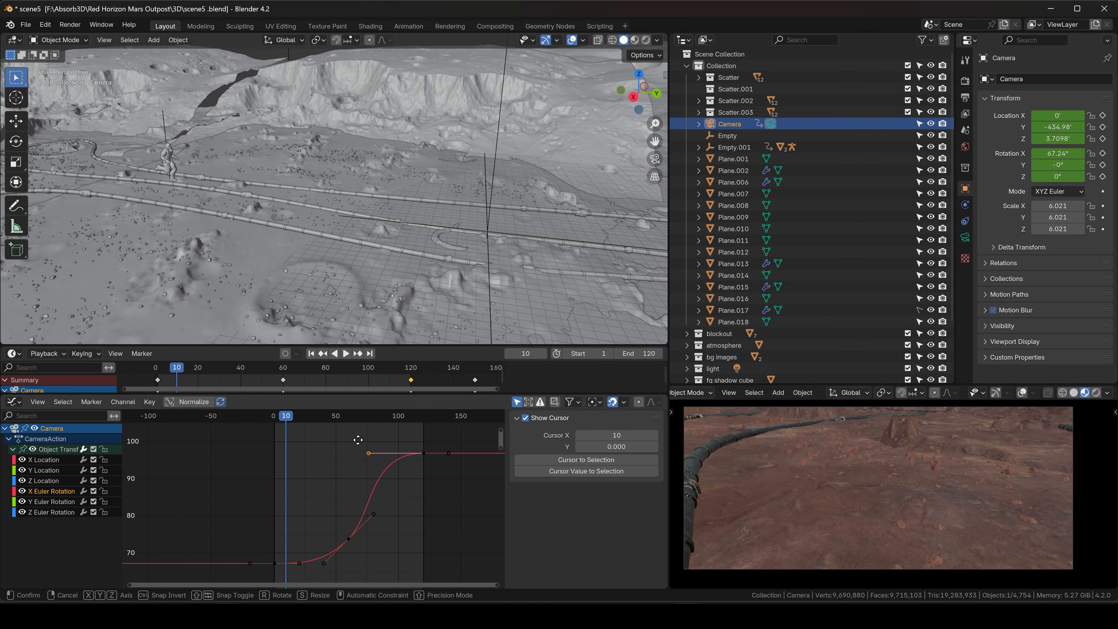
{"action": "left_click", "coordinate": [417, 433]}
{"action": "key", "text": "shift+Left"}
{"action": "key", "text": "space"}
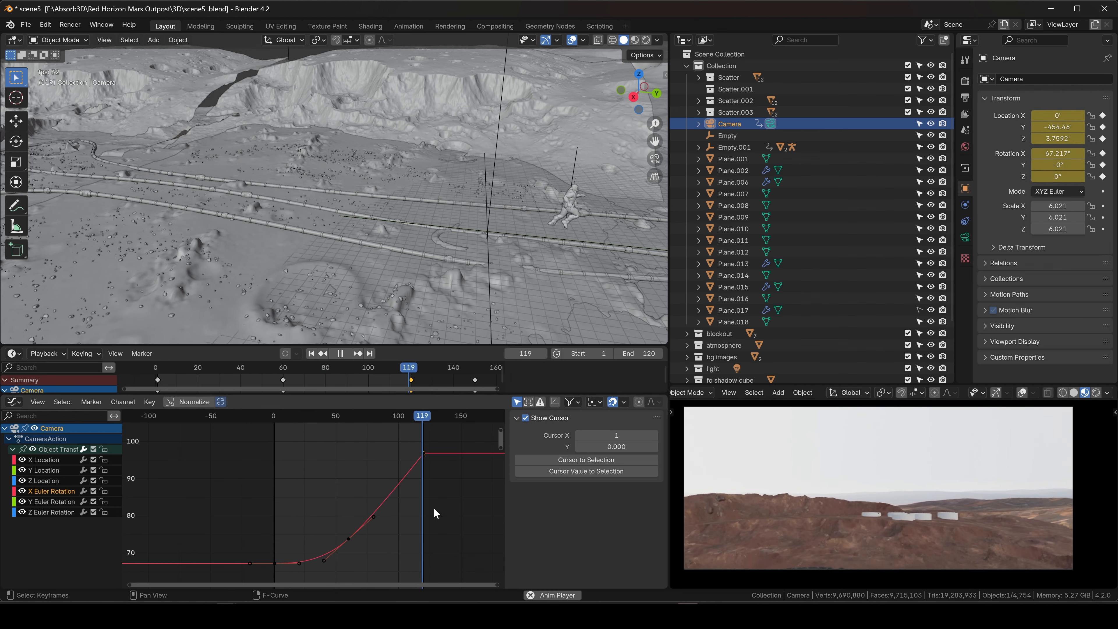
Move the last X Euler Rotation keyframe to frame 107 and preview the camera tilt
{"action": "key", "text": "space"}
{"action": "left_click_drag", "start_coordinate": [406, 446], "coordinate": [450, 469]}
{"action": "key", "text": "g"}
{"action": "key", "text": "x"}
{"action": "left_click", "coordinate": [433, 463]}
{"action": "key", "text": "shift+Left"}
{"action": "key", "text": "space"}
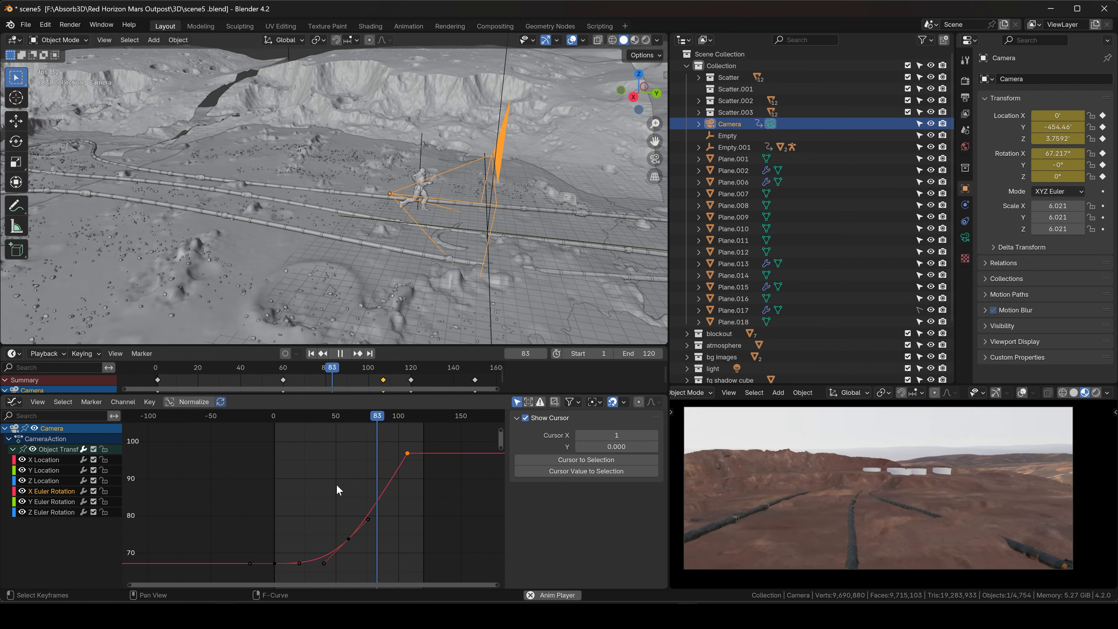
Adjust the handles of the camera's X Euler Rotation keyframe at frame 107
{"action": "key", "text": "space"}
{"action": "right_click", "coordinate": [406, 455]}
{"action": "mouse_move", "coordinate": [408, 459]}
{"action": "left_click", "coordinate": [456, 500]}
{"action": "left_click", "coordinate": [403, 457]}
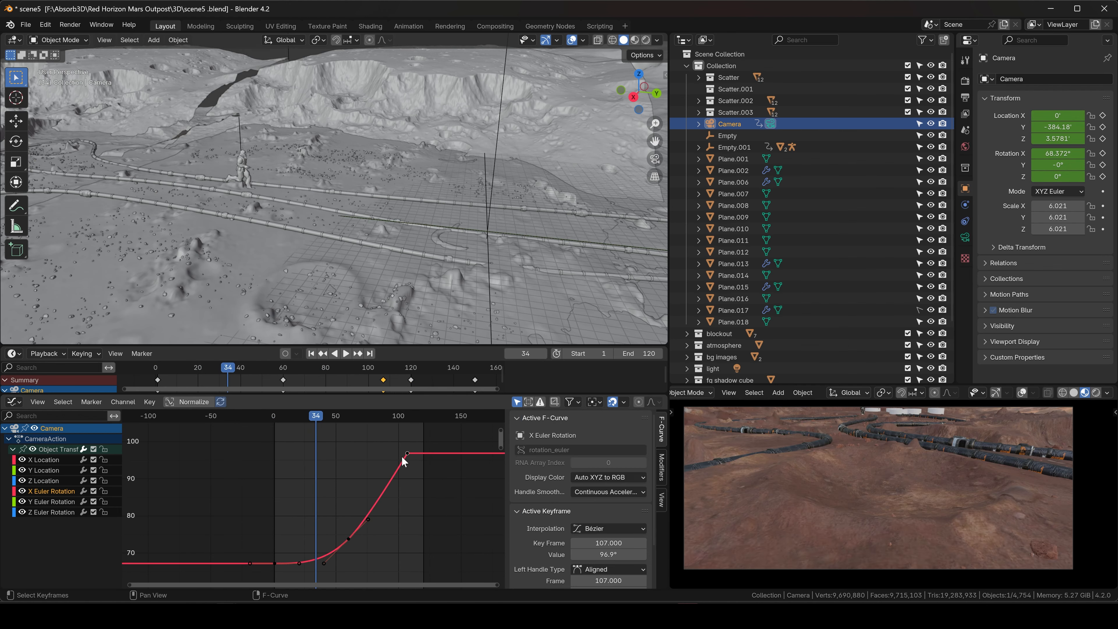
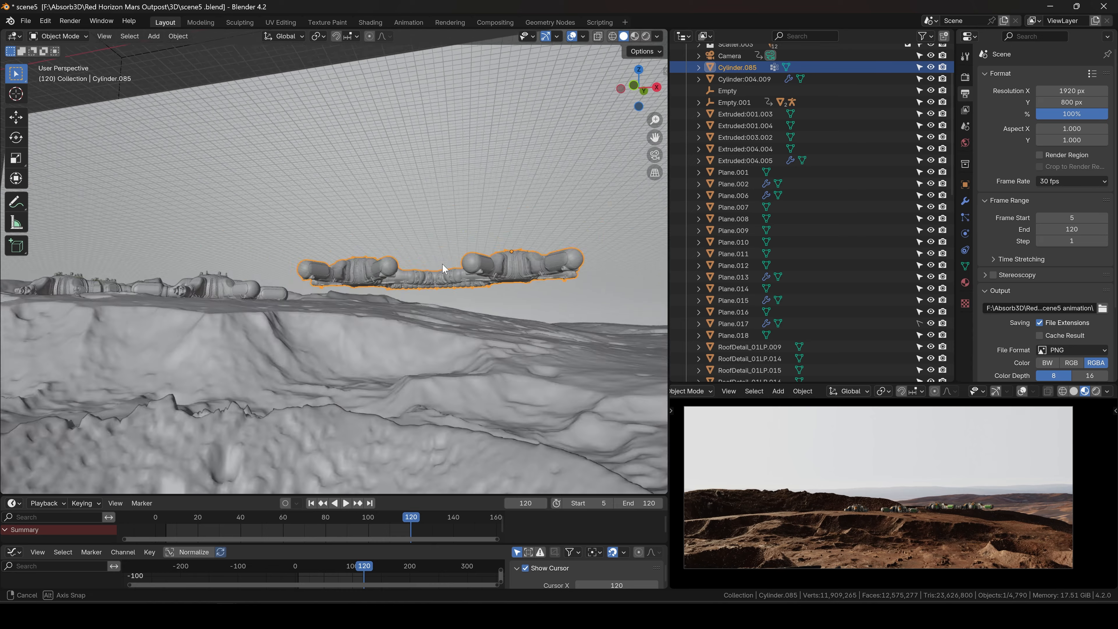
Move the Cylinder.085 building cluster horizontally across the ground to sit behind the central outpost building, checking the camera view
{"action": "middle_click_drag", "start_coordinate": [444, 266], "coordinate": [519, 325]}
{"action": "key", "text": "g"}
{"action": "key", "text": "shift+z"}
{"action": "left_click", "coordinate": [277, 251]}
{"action": "middle_click_drag", "start_coordinate": [277, 251], "coordinate": [458, 254], "text": "shift"}
{"action": "key", "text": "g"}
{"action": "key", "text": "shift+z"}
{"action": "left_click", "coordinate": [391, 275]}
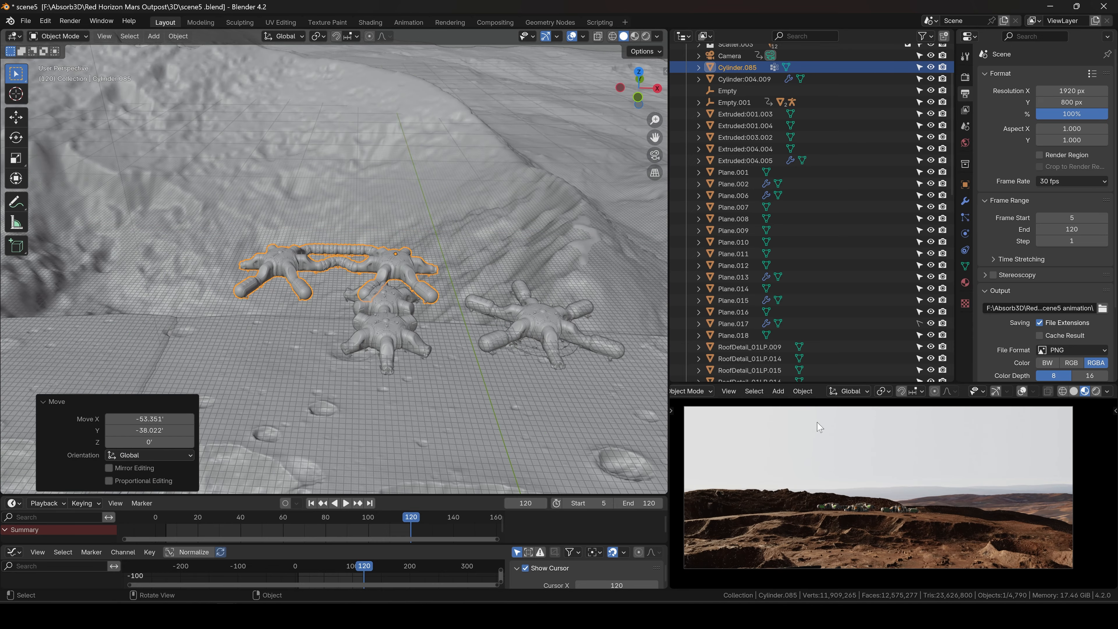
{"action": "key", "text": "g"}
{"action": "left_click", "coordinate": [875, 466]}
Select the stray rock beside the outpost buildings in the close-up and locate it in the viewport and object list
{"action": "key", "text": "KP_0"}
{"action": "left_click", "coordinate": [1002, 484]}
{"action": "key", "text": "KP_Decimal"}
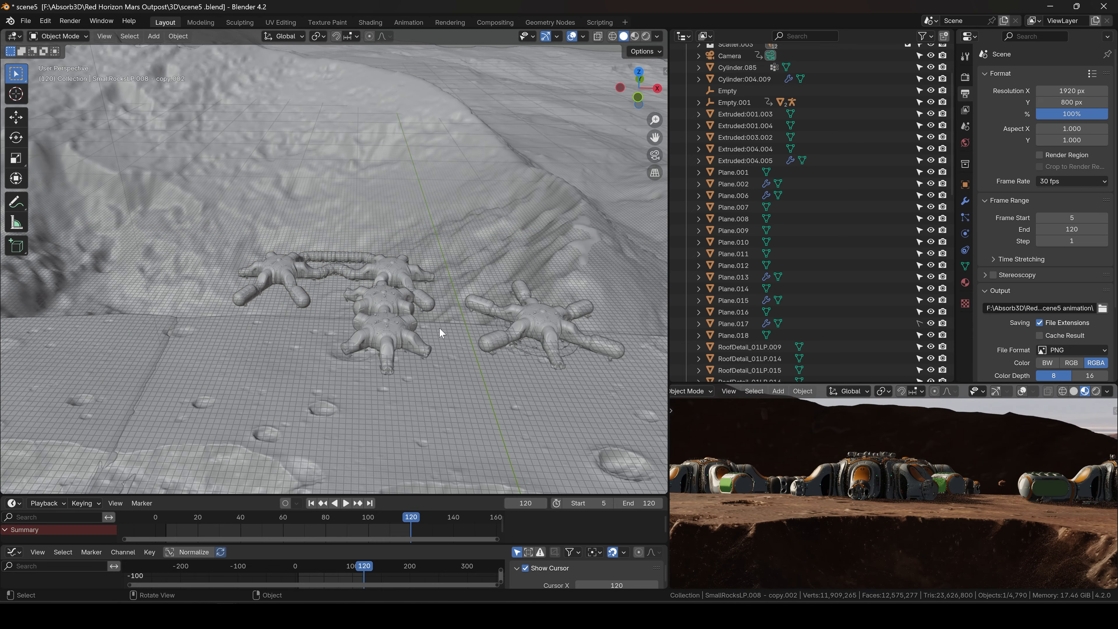
{"action": "key", "text": "KP_Decimal"}
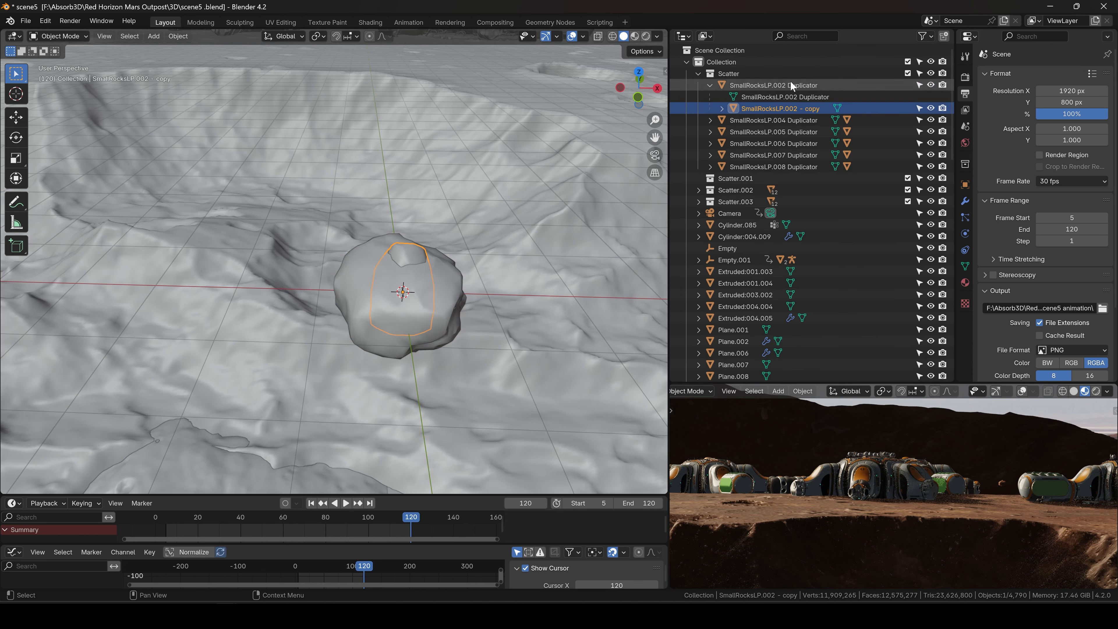
Hide the Scatter collection and toggle all four Scatter collections off and on to compare the terrain
{"action": "left_click", "coordinate": [931, 73]}
{"action": "left_click", "coordinate": [429, 286]}
{"action": "left_click_drag", "start_coordinate": [908, 178], "coordinate": [908, 201]}
{"action": "left_click", "coordinate": [907, 73]}
{"action": "scroll", "coordinate": [369, 300], "scroll_direction": "down", "scroll_amount": 10}
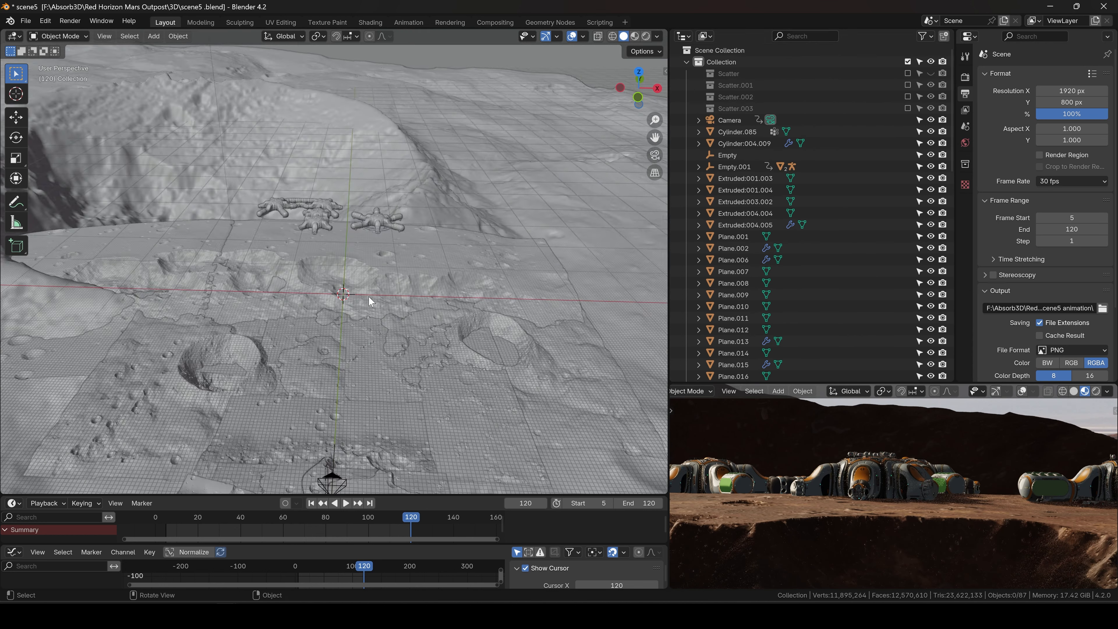
{"action": "middle_click_drag", "start_coordinate": [351, 454], "coordinate": [366, 233], "text": "shift"}
{"action": "left_click_drag", "start_coordinate": [908, 108], "coordinate": [908, 74]}
Find and select the source rocks of the scatter systems lying at the world origin
{"action": "middle_click_drag", "start_coordinate": [392, 110], "coordinate": [412, 272], "text": "shift"}
{"action": "scroll", "coordinate": [392, 240], "scroll_direction": "up", "scroll_amount": 5}
{"action": "key", "text": "KP_Decimal"}
{"action": "scroll", "coordinate": [412, 272], "scroll_direction": "down", "scroll_amount": 6}
{"action": "left_click_drag", "start_coordinate": [336, 226], "coordinate": [442, 314]}
{"action": "middle_click_drag", "start_coordinate": [387, 264], "coordinate": [418, 266]}
{"action": "left_click", "coordinate": [379, 259], "text": "shift"}
{"action": "key", "text": "KP_Decimal"}
{"action": "scroll", "coordinate": [849, 169], "scroll_direction": "up", "scroll_amount": 4}
{"action": "scroll", "coordinate": [850, 168], "scroll_direction": "down", "scroll_amount": 3}
{"action": "middle_click_drag", "start_coordinate": [422, 176], "coordinate": [331, 262]}
{"action": "scroll", "coordinate": [352, 198], "scroll_direction": "down", "scroll_amount": 10}
{"action": "scroll", "coordinate": [331, 262], "scroll_direction": "up", "scroll_amount": 5}
{"action": "scroll", "coordinate": [331, 262], "scroll_direction": "down", "scroll_amount": 3}
Move the selected source rocks into a new collection named "unsued" and exclude that collection from the view layer
{"action": "key", "text": "m"}
{"action": "left_click", "coordinate": [322, 285]}
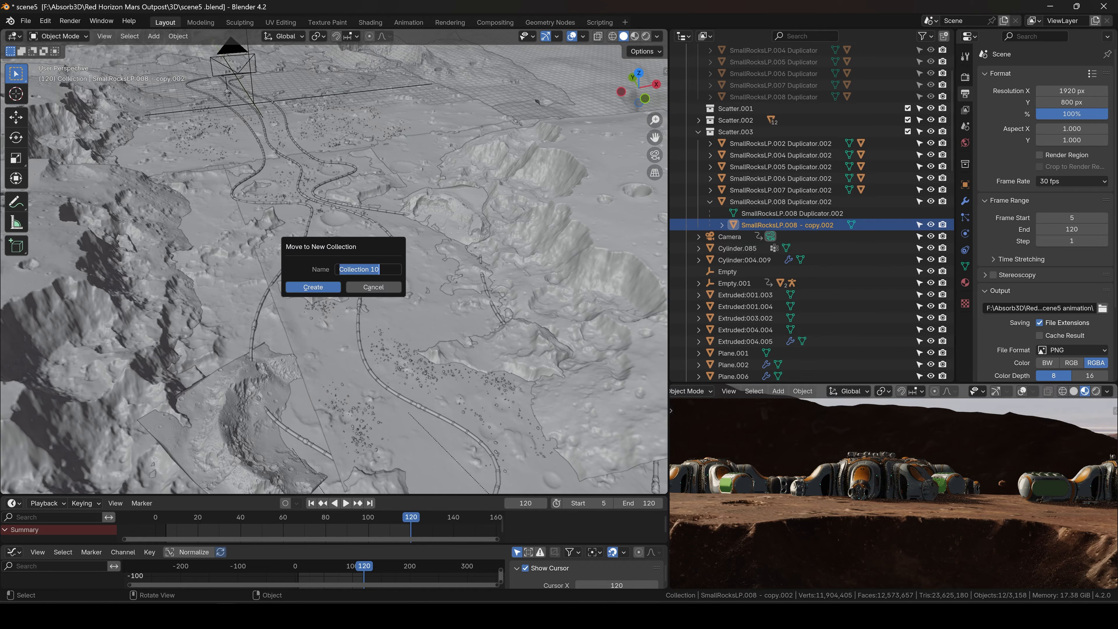
{"action": "type", "text": "unsued"}
{"action": "key", "text": "Return"}
{"action": "key", "text": "Return"}
{"action": "scroll", "coordinate": [796, 247], "scroll_direction": "down", "scroll_amount": 20}
{"action": "left_click", "coordinate": [907, 230]}
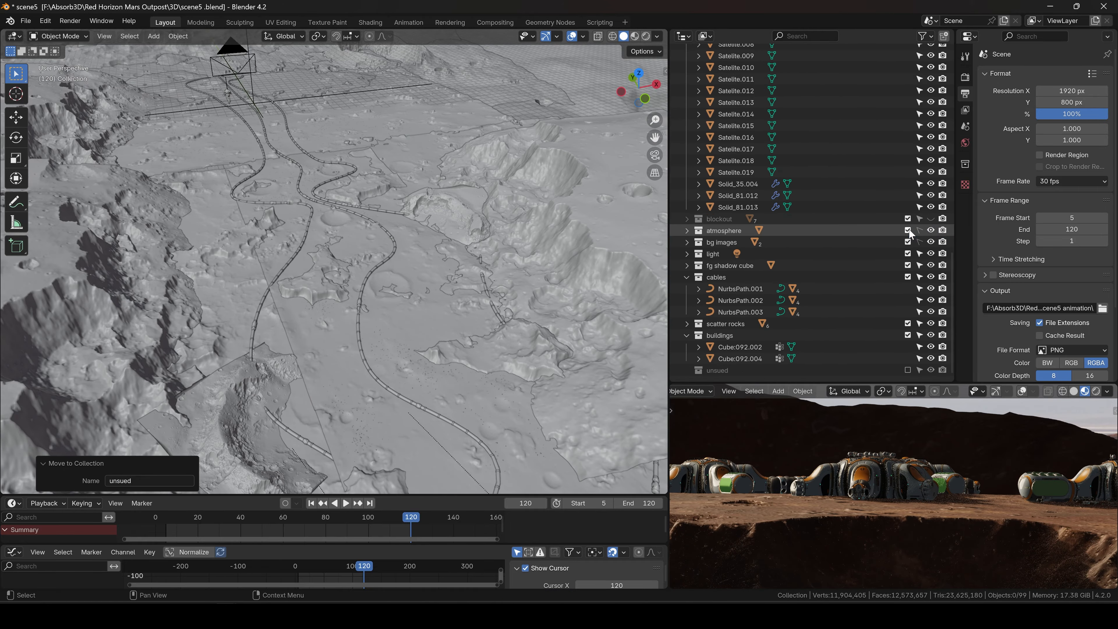
Include the "unsued" collection in the view layer again, try deleting its small rocks, and undo the deletion
{"action": "left_click", "coordinate": [907, 370]}
{"action": "scroll", "coordinate": [809, 292], "scroll_direction": "down", "scroll_amount": 6}
{"action": "middle_click_drag", "start_coordinate": [352, 237], "coordinate": [328, 204]}
{"action": "middle_click_drag", "start_coordinate": [198, 93], "coordinate": [253, 159], "text": "shift"}
{"action": "left_click", "coordinate": [765, 242]}
{"action": "scroll", "coordinate": [462, 233], "scroll_direction": "up", "scroll_amount": 1}
{"action": "middle_click_drag", "start_coordinate": [462, 233], "coordinate": [341, 188], "text": "shift"}
{"action": "key", "text": "x"}
{"action": "left_click", "coordinate": [238, 139]}
{"action": "left_click", "coordinate": [766, 243]}
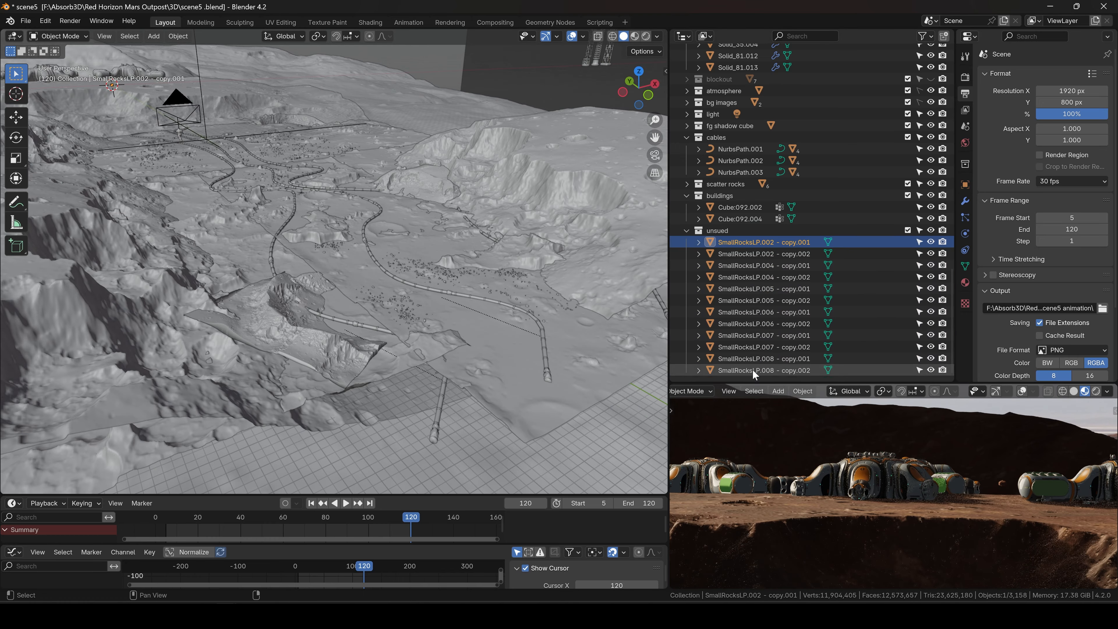
{"action": "left_click", "coordinate": [754, 371], "text": "shift"}
{"action": "key", "text": "x"}
{"action": "left_click", "coordinate": [484, 240]}
{"action": "key", "text": "ctrl+z"}
{"action": "key", "text": "ctrl+z"}
Frame a small rock from the "unsued" collection in the viewport and select the whole rock cluster at the world origin
{"action": "scroll", "coordinate": [433, 211], "scroll_direction": "down", "scroll_amount": 5}
{"action": "middle_click_drag", "start_coordinate": [418, 143], "coordinate": [364, 159]}
{"action": "middle_click_drag", "start_coordinate": [772, 321], "coordinate": [773, 182]}
{"action": "left_click", "coordinate": [766, 370]}
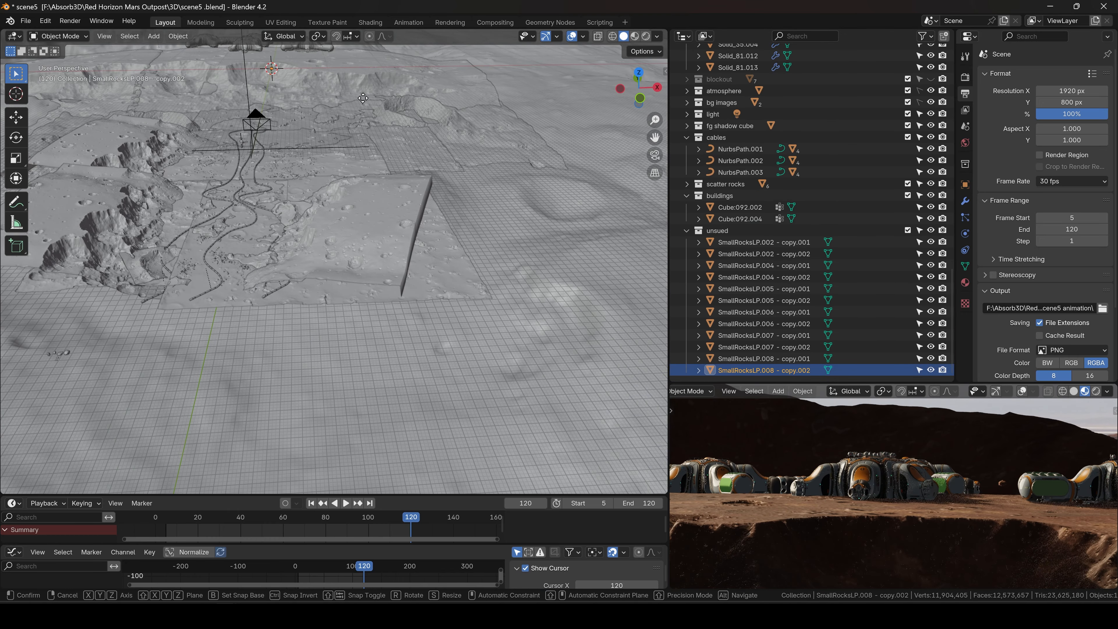
{"action": "middle_click_drag", "start_coordinate": [311, 115], "coordinate": [370, 155], "text": "shift"}
{"action": "key", "text": "KP_Decimal"}
{"action": "scroll", "coordinate": [368, 155], "scroll_direction": "down", "scroll_amount": 7}
{"action": "left_click", "coordinate": [369, 155]}
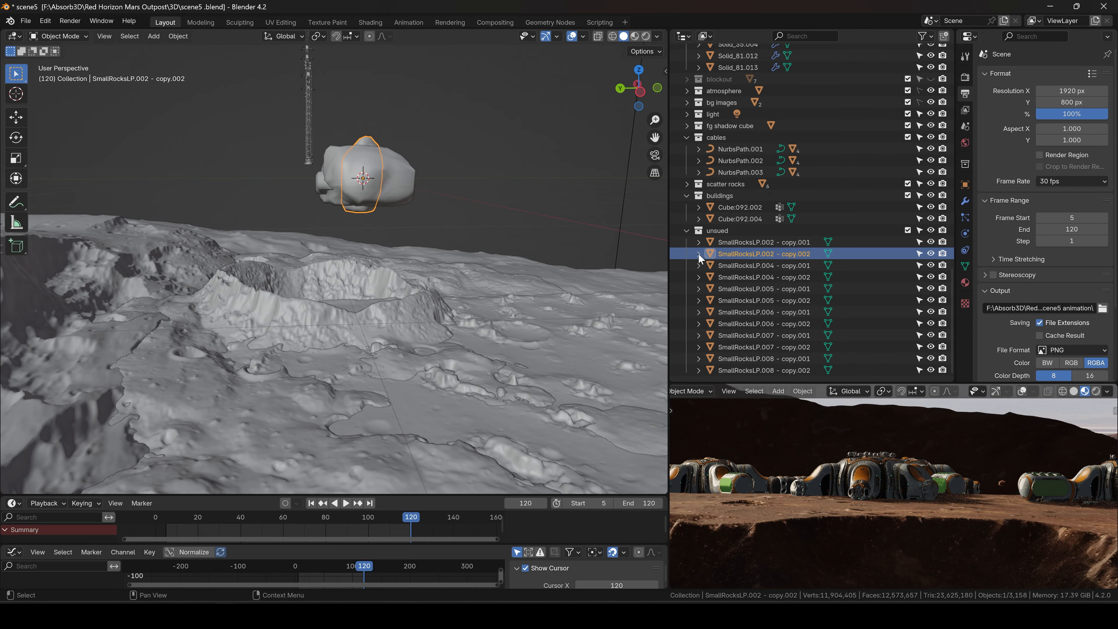
{"action": "scroll", "coordinate": [459, 184], "scroll_direction": "down", "scroll_amount": 8}
{"action": "middle_click_drag", "start_coordinate": [459, 184], "coordinate": [329, 190]}
{"action": "scroll", "coordinate": [329, 190], "scroll_direction": "up", "scroll_amount": 4}
{"action": "left_click_drag", "start_coordinate": [299, 183], "coordinate": [351, 214]}
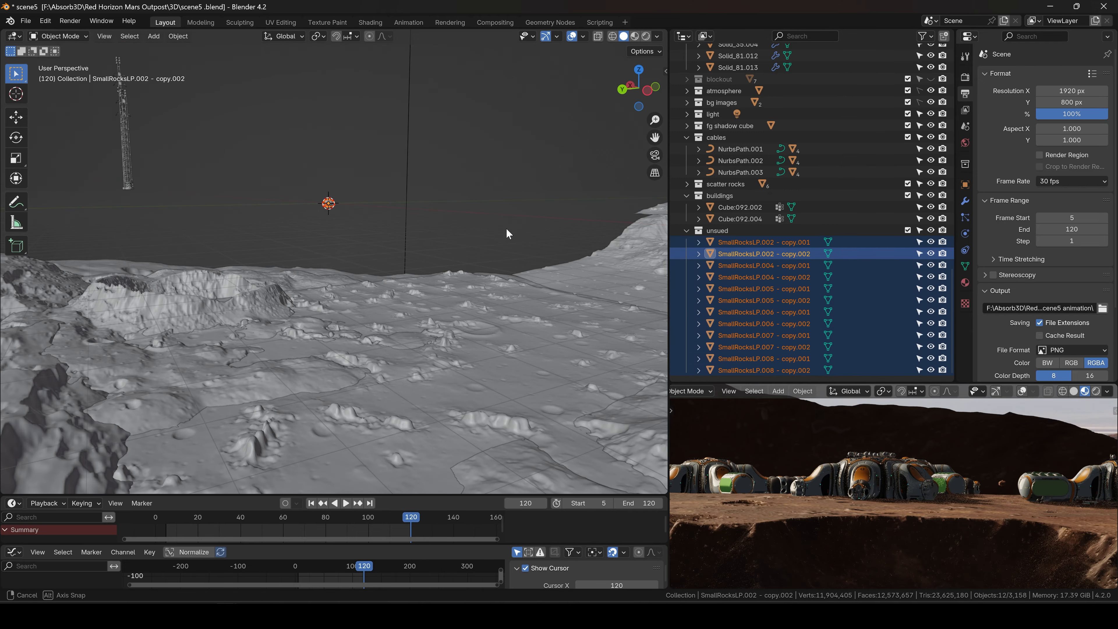
Undo back to before the source rocks were moved into the "unsued" collection, leaving the source objects selected
{"action": "middle_click_drag", "start_coordinate": [498, 232], "coordinate": [365, 256]}
{"action": "scroll", "coordinate": [365, 256], "scroll_direction": "up", "scroll_amount": 4}
{"action": "key", "text": "ctrl+z"}
{"action": "key", "text": "ctrl+z"}
{"action": "key", "text": "ctrl+z"}
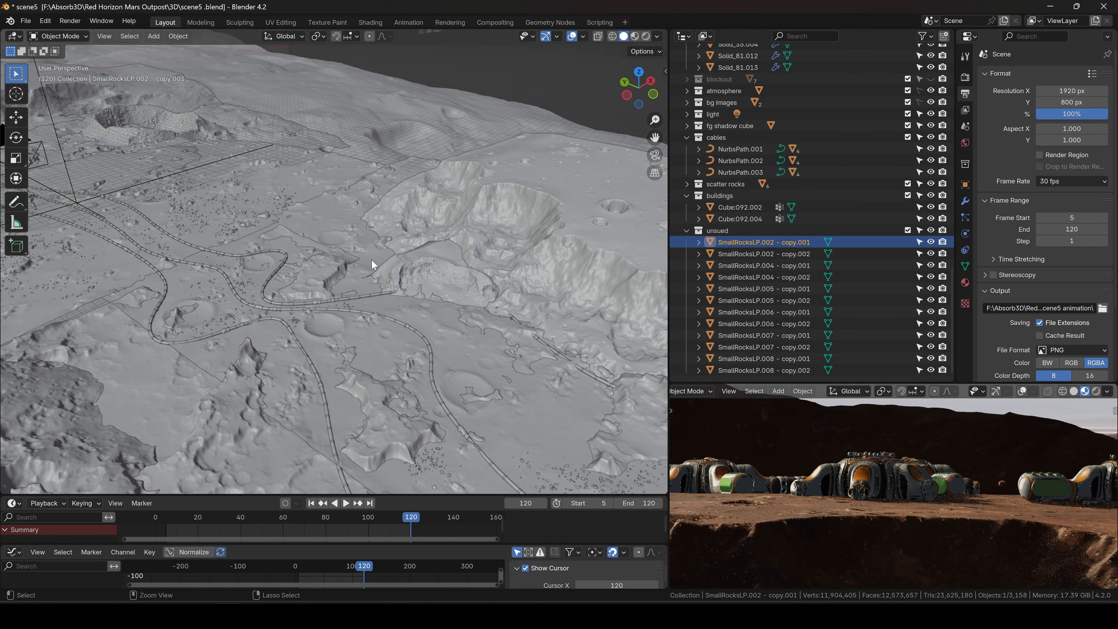
{"action": "key", "text": "ctrl+z"}
{"action": "middle_click_drag", "start_coordinate": [480, 376], "coordinate": [399, 275]}
{"action": "scroll", "coordinate": [355, 178], "scroll_direction": "up", "scroll_amount": 4}
{"action": "scroll", "coordinate": [373, 239], "scroll_direction": "down", "scroll_amount": 8}
{"action": "scroll", "coordinate": [399, 275], "scroll_direction": "up", "scroll_amount": 4}
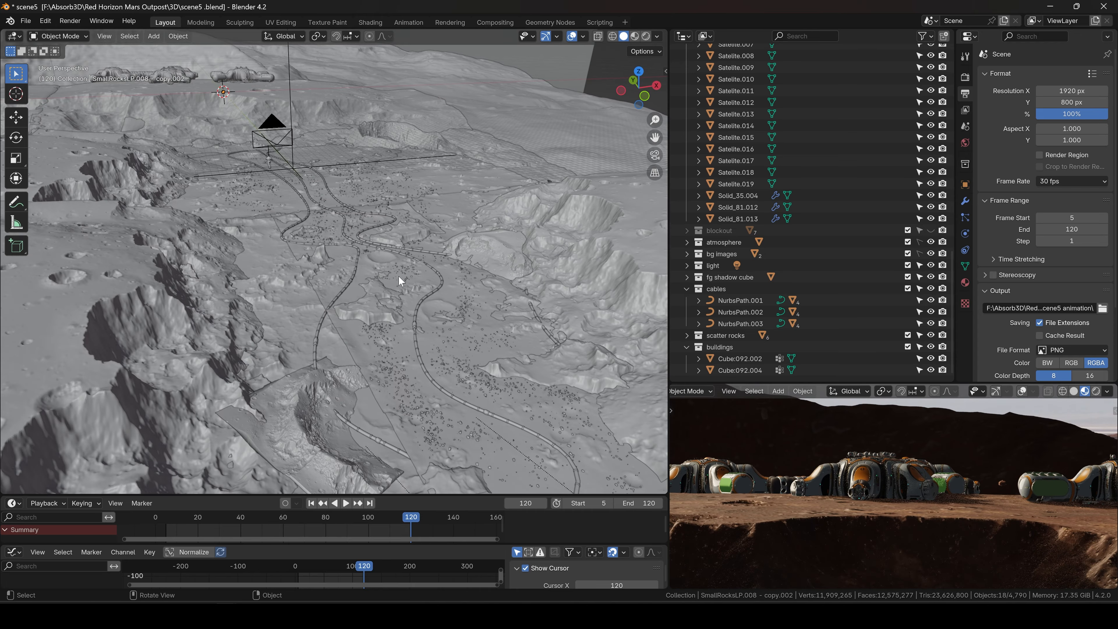
Move the selected source objects at the world origin into a new collection named "unused"
{"action": "left_click", "coordinate": [965, 217]}
{"action": "left_click", "coordinate": [965, 233]}
{"action": "left_click", "coordinate": [965, 250]}
{"action": "middle_click_drag", "start_coordinate": [348, 114], "coordinate": [399, 274], "text": "shift"}
{"action": "scroll", "coordinate": [418, 337], "scroll_direction": "up", "scroll_amount": 4}
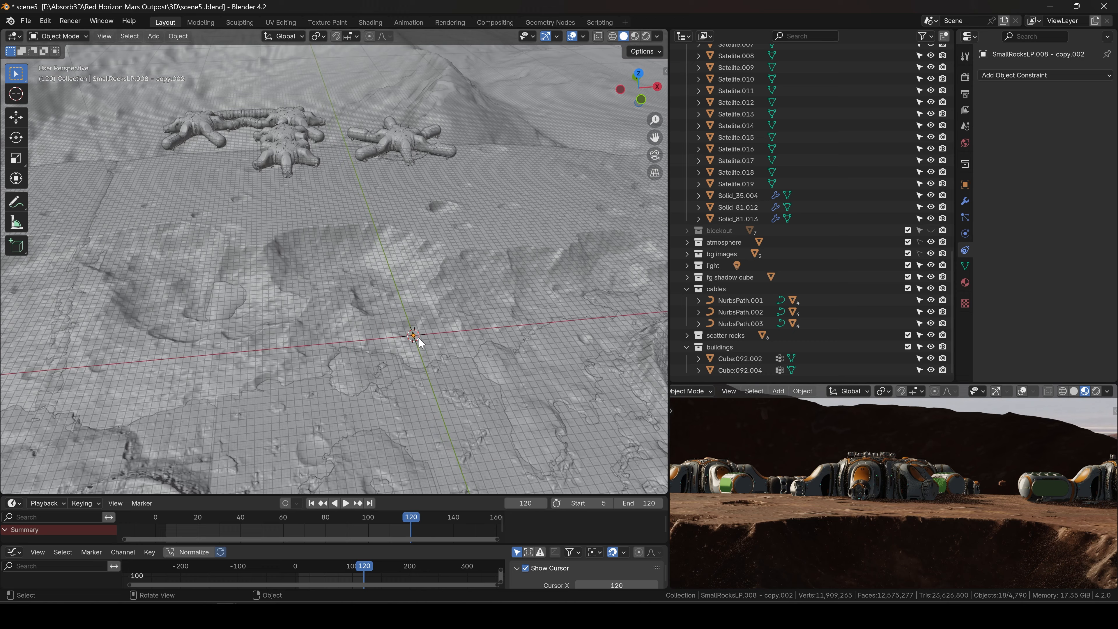
{"action": "key", "text": "m"}
{"action": "left_click", "coordinate": [418, 334]}
{"action": "type", "text": "unused"}
{"action": "key", "text": "Return"}
{"action": "key", "text": "Return"}
Try hiding the connected outpost building and undo the hide
{"action": "middle_click_drag", "start_coordinate": [417, 333], "coordinate": [420, 388], "text": "shift"}
{"action": "left_click", "coordinate": [400, 168]}
{"action": "left_click", "coordinate": [971, 483]}
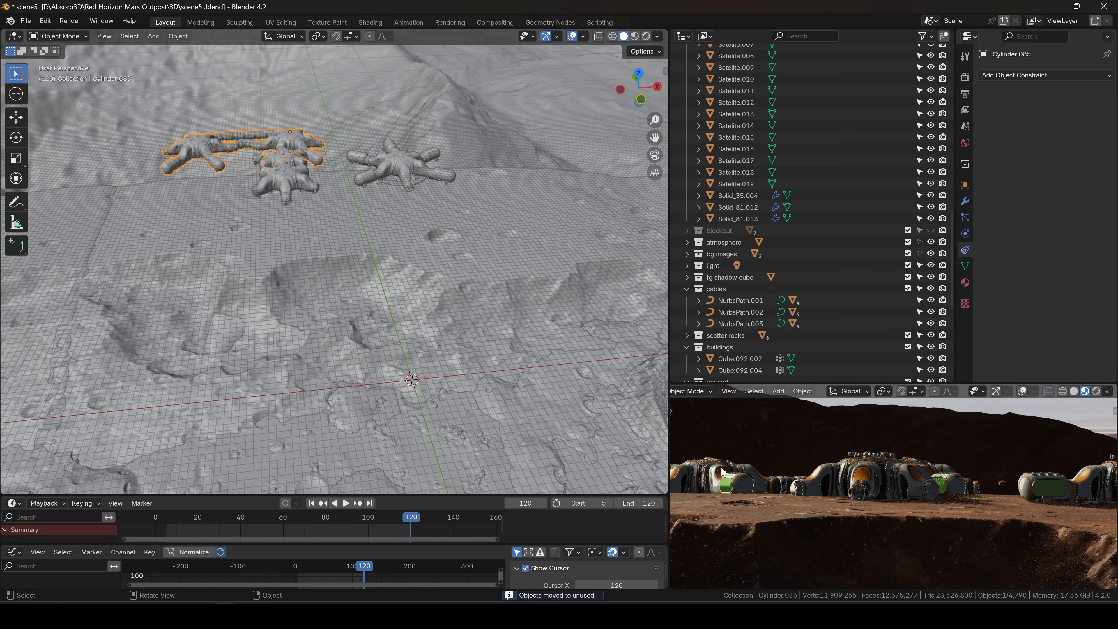
{"action": "key", "text": "h"}
{"action": "key", "text": "ctrl+z"}
In top view, select all parts of the easternmost of the three antenna towers, convert them to mesh and join them
{"action": "scroll", "coordinate": [282, 270], "scroll_direction": "down", "scroll_amount": 4}
{"action": "left_click", "coordinate": [282, 270]}
{"action": "left_click", "coordinate": [154, 304], "text": "shift"}
{"action": "middle_click_drag", "start_coordinate": [435, 279], "coordinate": [375, 309], "text": "shift"}
{"action": "scroll", "coordinate": [443, 326], "scroll_direction": "down", "scroll_amount": 5}
{"action": "left_click", "coordinate": [373, 297]}
{"action": "left_click", "coordinate": [639, 73]}
{"action": "left_click_drag", "start_coordinate": [488, 221], "coordinate": [634, 335]}
{"action": "scroll", "coordinate": [507, 348], "scroll_direction": "down", "scroll_amount": 10}
{"action": "scroll", "coordinate": [476, 348], "scroll_direction": "up", "scroll_amount": 14}
{"action": "key", "text": "alt+c"}
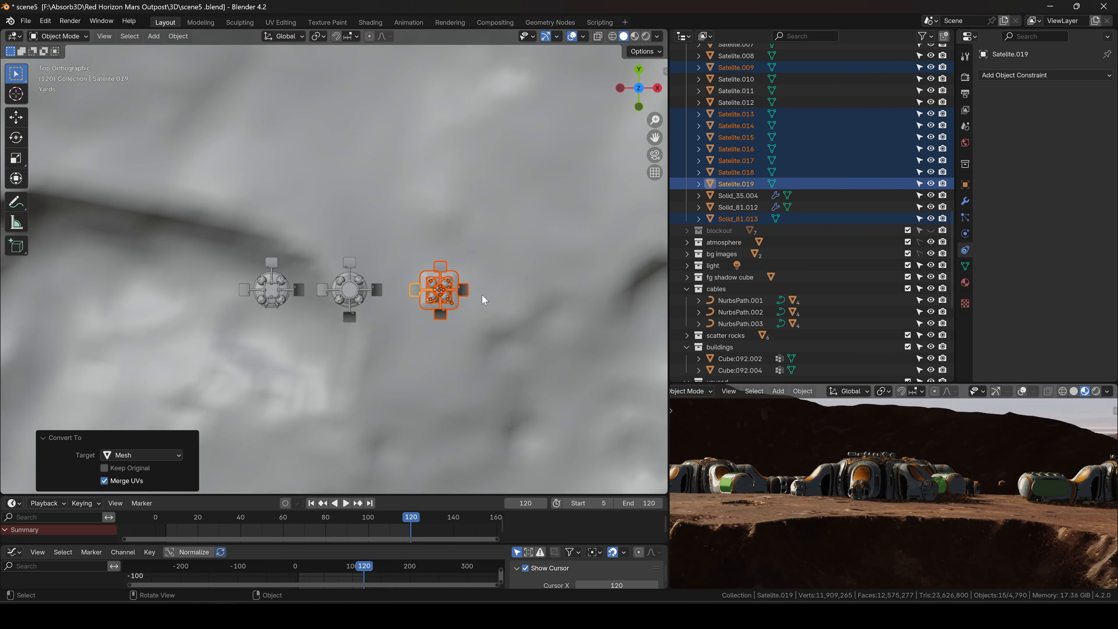
{"action": "key", "text": "ctrl+j"}
Convert the parts of the middle and westernmost antenna towers to mesh and join each tower into one object
{"action": "left_click_drag", "start_coordinate": [310, 240], "coordinate": [392, 344]}
{"action": "key", "text": "alt+c"}
{"action": "key", "text": "ctrl+j"}
{"action": "left_click_drag", "start_coordinate": [201, 235], "coordinate": [303, 316]}
{"action": "key", "text": "q"}
{"action": "left_click", "coordinate": [289, 301]}
{"action": "key", "text": "ctrl+j"}
Select the three joined towers together, move them toward the outpost terrain and rescale them
{"action": "scroll", "coordinate": [289, 300], "scroll_direction": "down", "scroll_amount": 7}
{"action": "left_click", "coordinate": [308, 298], "text": "shift"}
{"action": "left_click", "coordinate": [329, 301], "text": "shift"}
{"action": "scroll", "coordinate": [330, 301], "scroll_direction": "down", "scroll_amount": 8}
{"action": "key", "text": "g"}
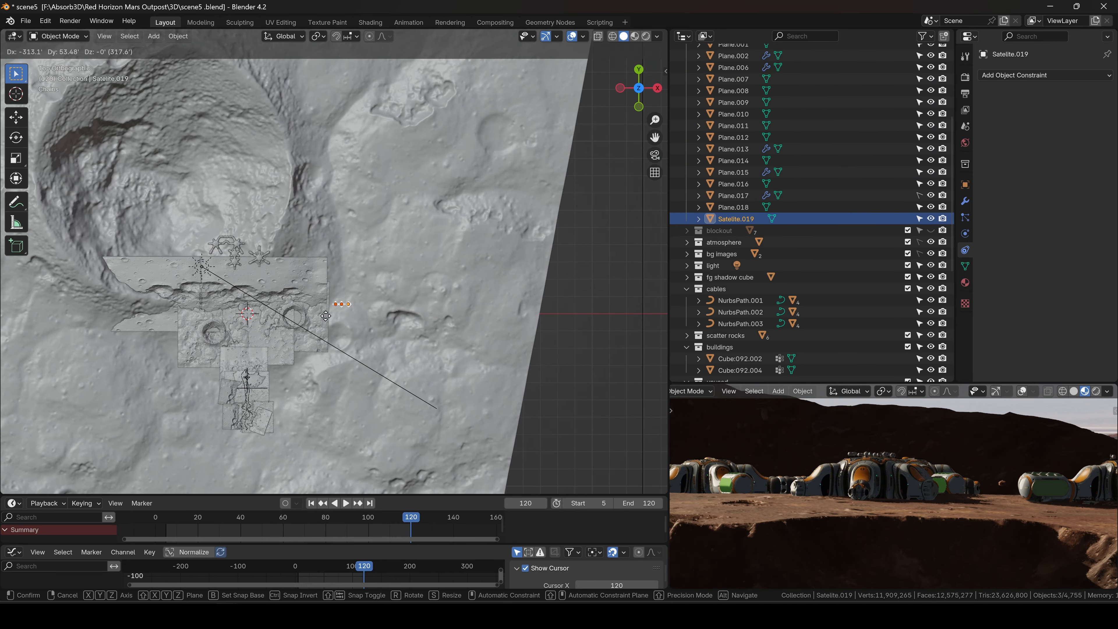
{"action": "scroll", "coordinate": [814, 466], "scroll_direction": "down", "scroll_amount": 8}
{"action": "key", "text": "s"}
{"action": "left_click", "coordinate": [316, 285]}
Place the three towers beside the outpost buildings, scale them by 1.65 and lower them about 9 feet toward the ground
{"action": "scroll", "coordinate": [321, 282], "scroll_direction": "up", "scroll_amount": 7}
{"action": "key", "text": "g"}
{"action": "left_click", "coordinate": [480, 145]}
{"action": "key", "text": "s"}
{"action": "key", "text": "g"}
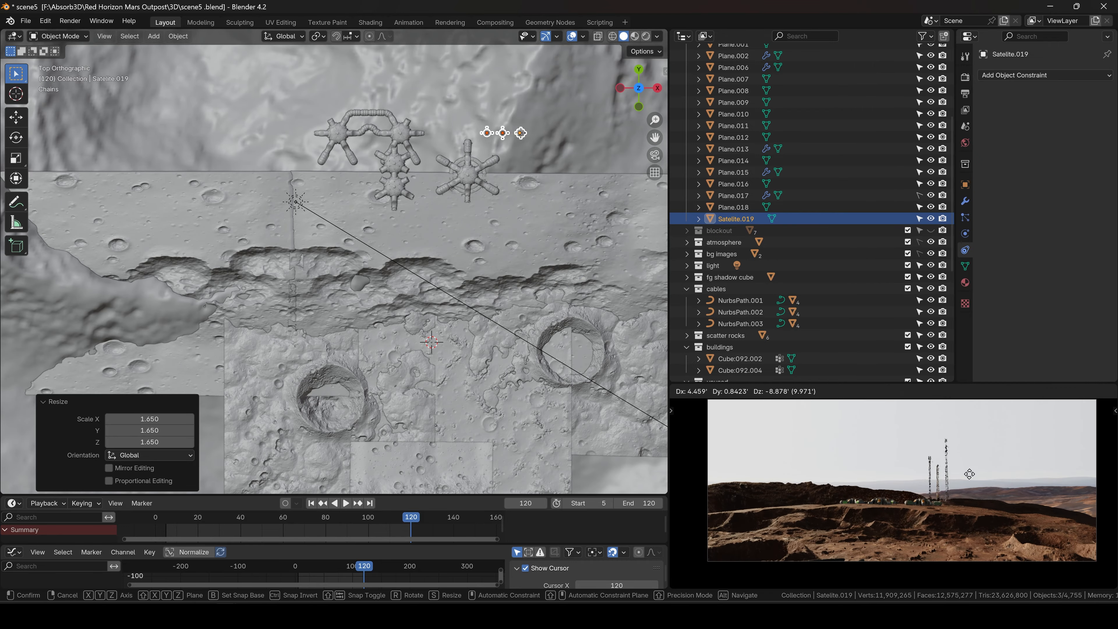
{"action": "left_click", "coordinate": [968, 474]}
Spread the towers apart by moving one farther back behind the outpost and shifting the easternmost one outward
{"action": "left_click", "coordinate": [490, 133]}
{"action": "key", "text": "g"}
{"action": "left_click", "coordinate": [502, 96]}
{"action": "left_click", "coordinate": [523, 134]}
{"action": "scroll", "coordinate": [937, 497], "scroll_direction": "up", "scroll_amount": 8}
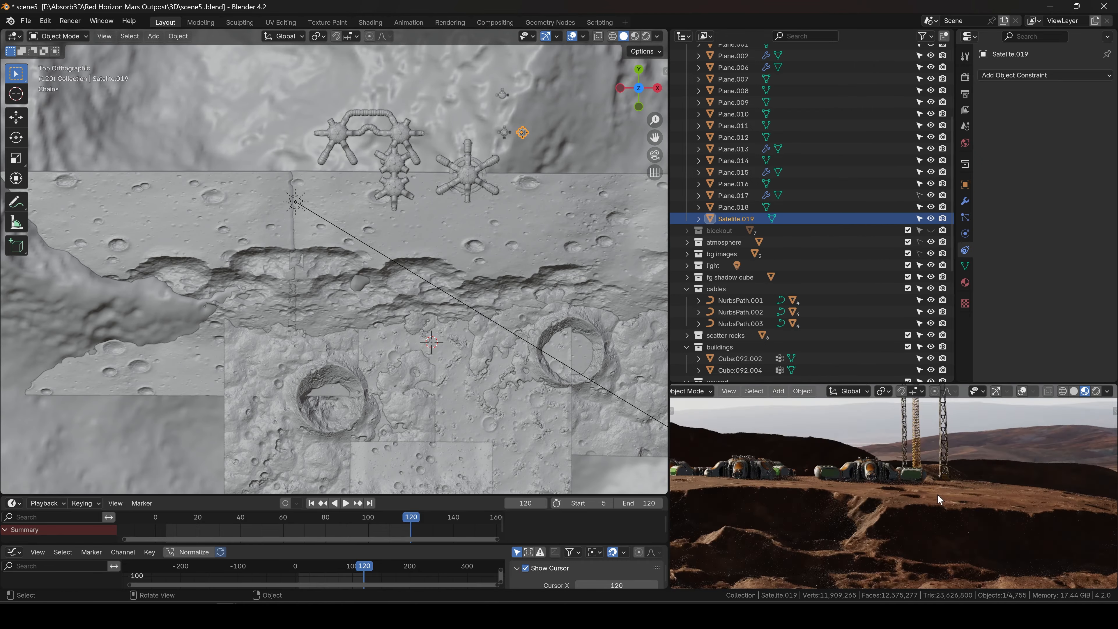
{"action": "key", "text": "g"}
{"action": "left_click", "coordinate": [914, 459]}
{"action": "scroll", "coordinate": [913, 458], "scroll_direction": "down", "scroll_amount": 10}
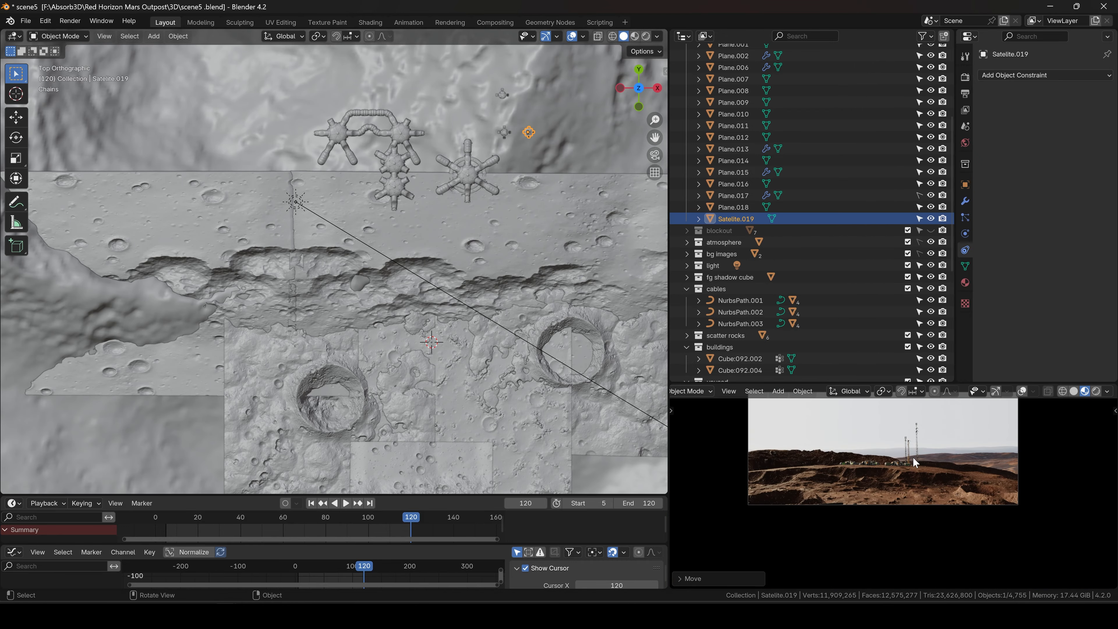
Duplicate the six-armed outpost building, place the copy behind the original and rotate it 72.6°
{"action": "scroll", "coordinate": [914, 476], "scroll_direction": "up", "scroll_amount": 10}
{"action": "left_click", "coordinate": [997, 509]}
{"action": "scroll", "coordinate": [516, 147], "scroll_direction": "up", "scroll_amount": 4}
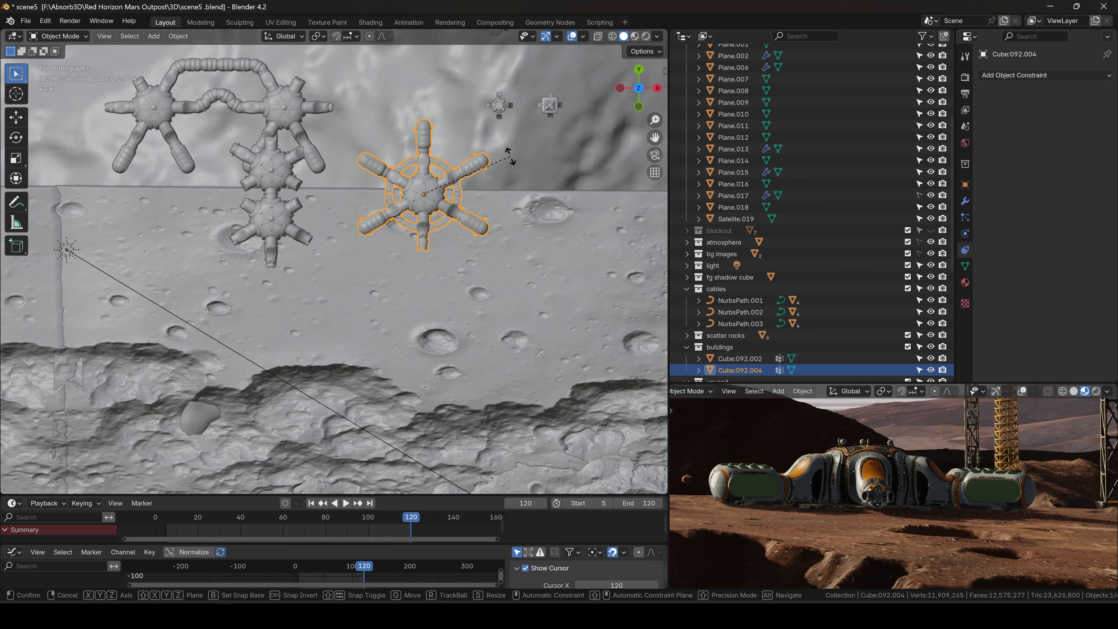
{"action": "key", "text": "shift+d"}
{"action": "left_click", "coordinate": [457, 113]}
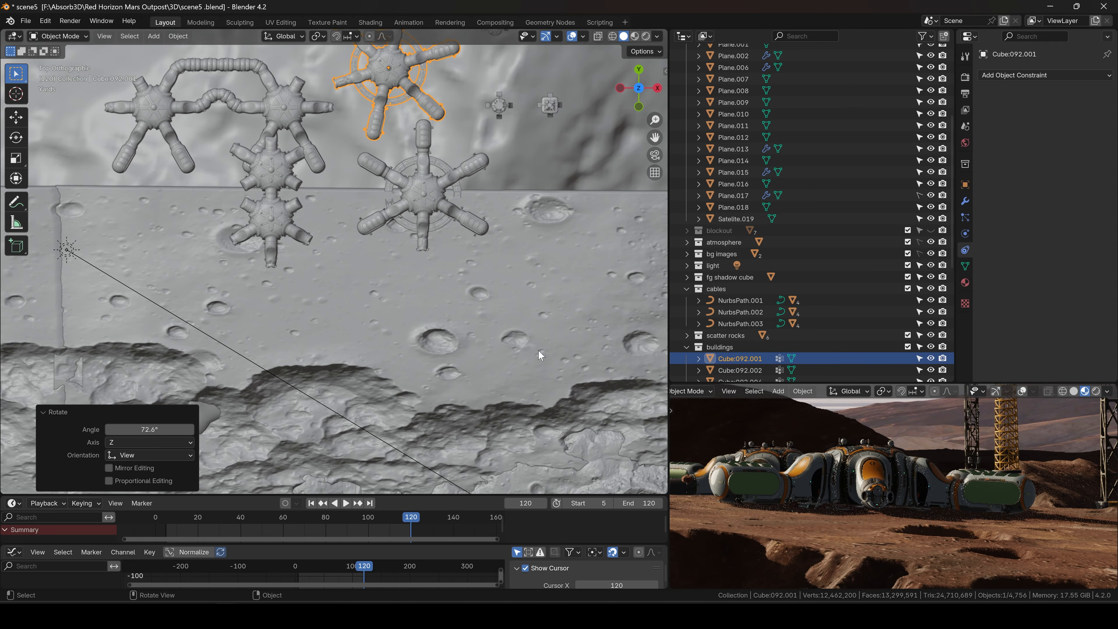
{"action": "key", "text": "r"}
{"action": "left_click", "coordinate": [532, 190]}
Move the duplicated six-armed building 2.8792' in X and 6.6582' in Y, and tilt it by -1.72° with trackball rotation
{"action": "key", "text": "g"}
{"action": "left_click", "coordinate": [536, 179]}
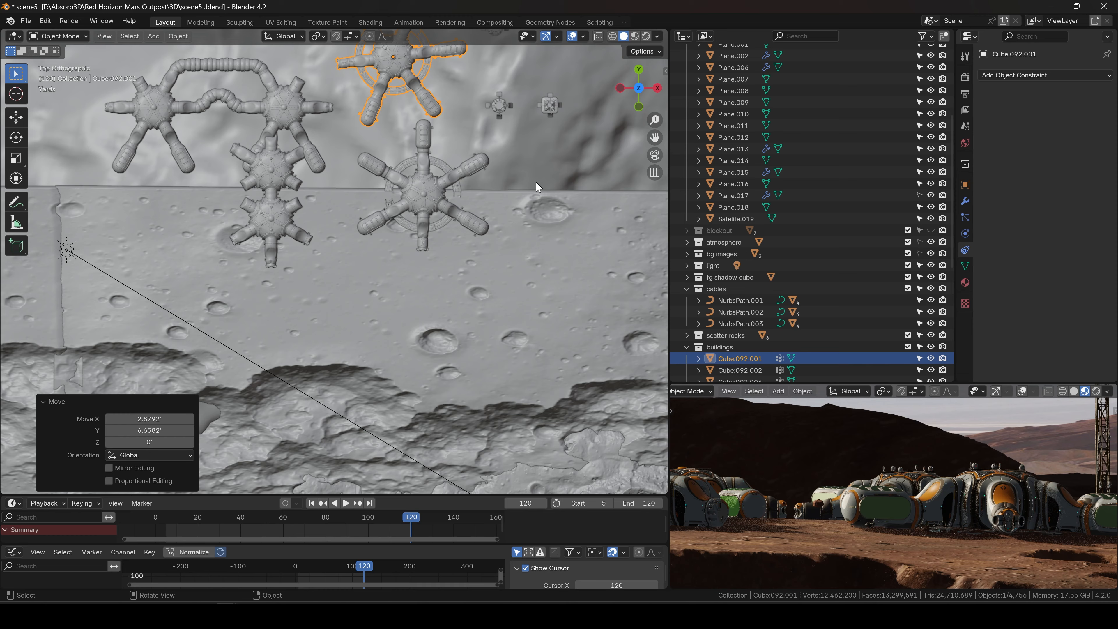
{"action": "key", "text": "r"}
{"action": "key", "text": "r"}
{"action": "left_click", "coordinate": [537, 187]}
{"action": "scroll", "coordinate": [889, 487], "scroll_direction": "down", "scroll_amount": 9}
{"action": "scroll", "coordinate": [910, 494], "scroll_direction": "up", "scroll_amount": 4}
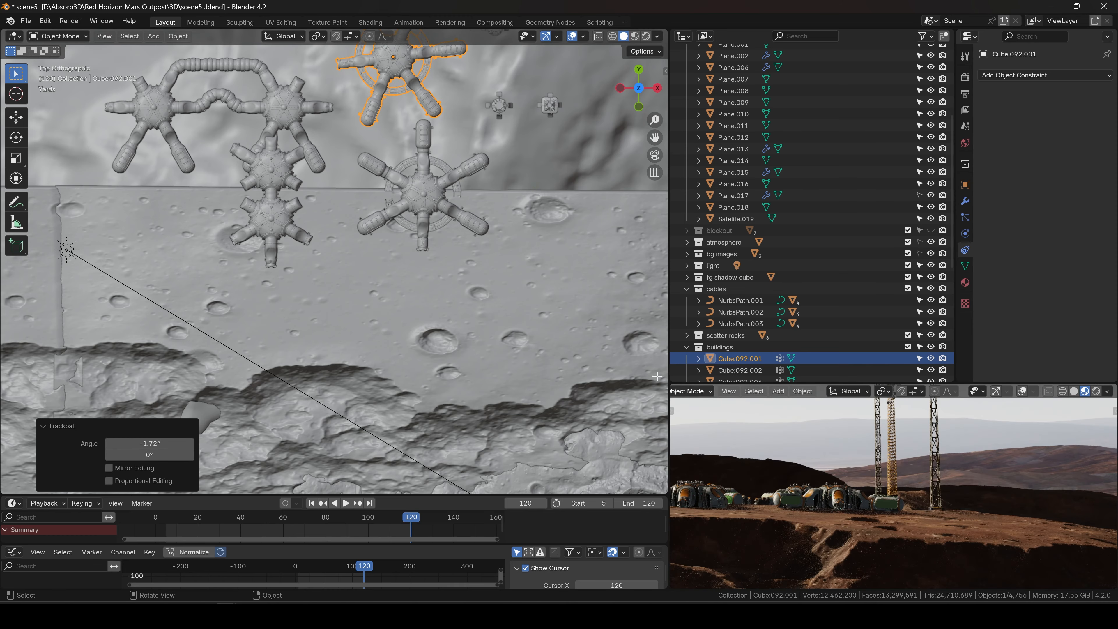
Duplicate the two-hub building, rotate the copy and place it east of the six-armed building near the towers
{"action": "left_click", "coordinate": [318, 165]}
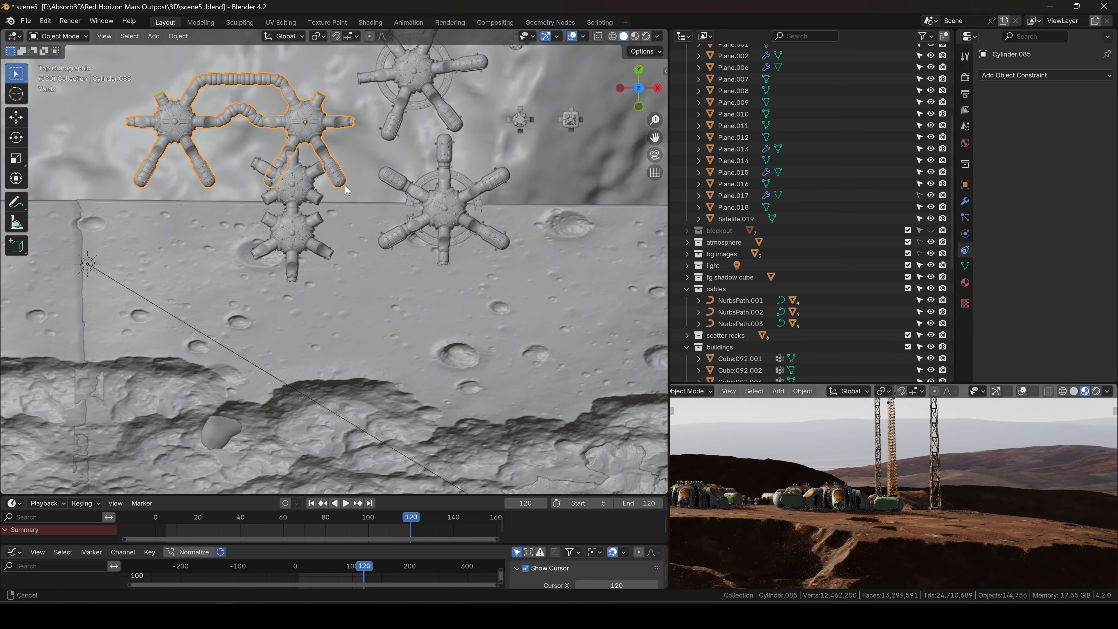
{"action": "left_click", "coordinate": [381, 289]}
{"action": "scroll", "coordinate": [382, 292], "scroll_direction": "down", "scroll_amount": 2}
{"action": "key", "text": "shift+d"}
{"action": "left_click", "coordinate": [480, 251]}
{"action": "key", "text": "r"}
{"action": "left_click", "coordinate": [445, 302]}
{"action": "key", "text": "g"}
{"action": "left_click", "coordinate": [448, 309]}
Tilt the duplicated two-hub building about 2° around the global Y axis and fine-tune its position on the terrain
{"action": "key", "text": "r"}
{"action": "key", "text": "y"}
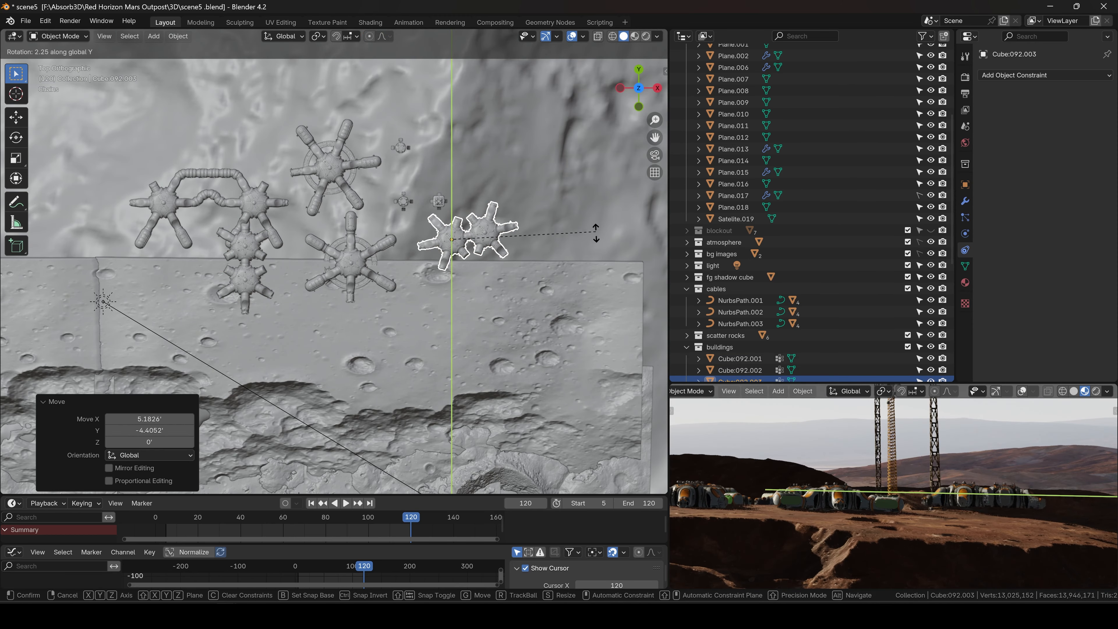
{"action": "left_click", "coordinate": [595, 240]}
{"action": "key", "text": "g"}
{"action": "left_click", "coordinate": [1013, 461]}
{"action": "key", "text": "g"}
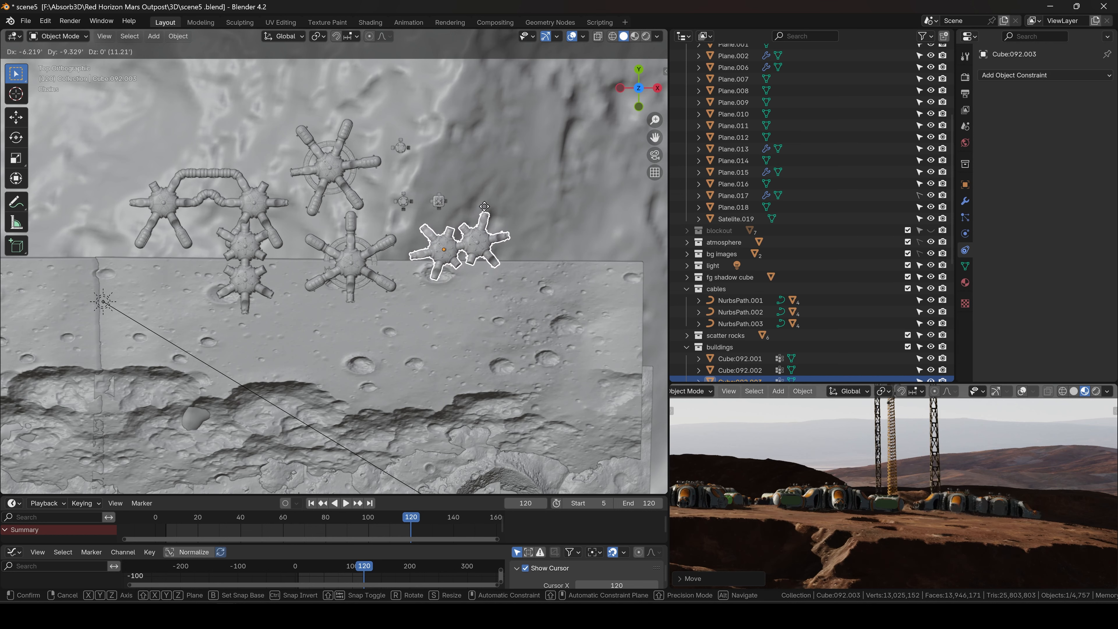
{"action": "left_click", "coordinate": [484, 211]}
{"action": "scroll", "coordinate": [955, 485], "scroll_direction": "down", "scroll_amount": 5}
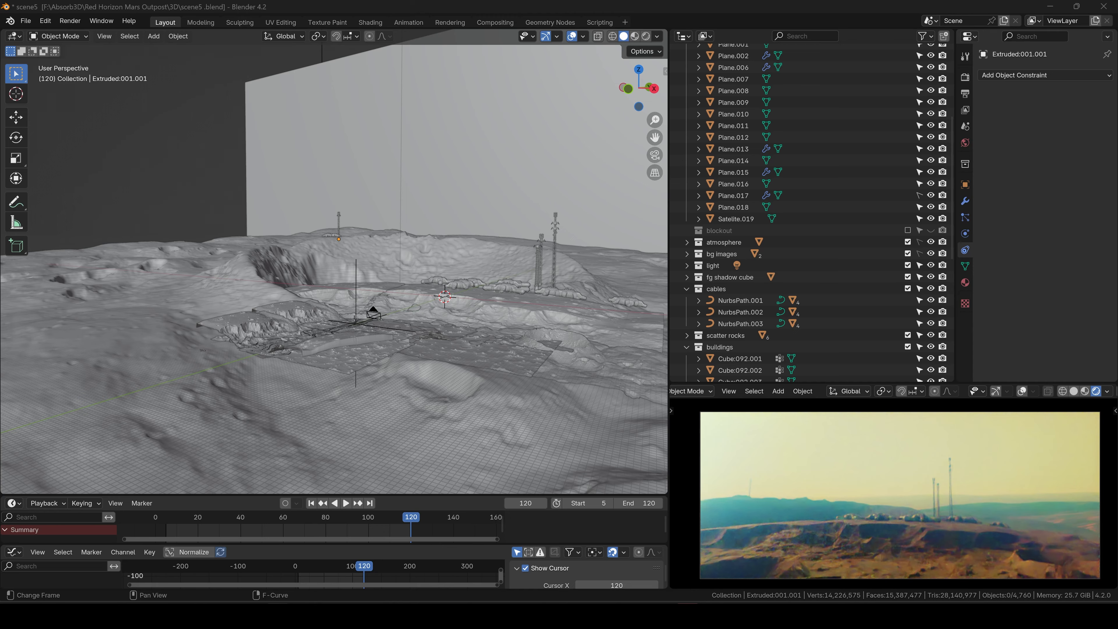
Examine the layout of the crater, outpost buildings, towers and camera from several angles
{"action": "middle_click_drag", "start_coordinate": [445, 255], "coordinate": [447, 261]}
{"action": "scroll", "coordinate": [441, 252], "scroll_direction": "up", "scroll_amount": 3}
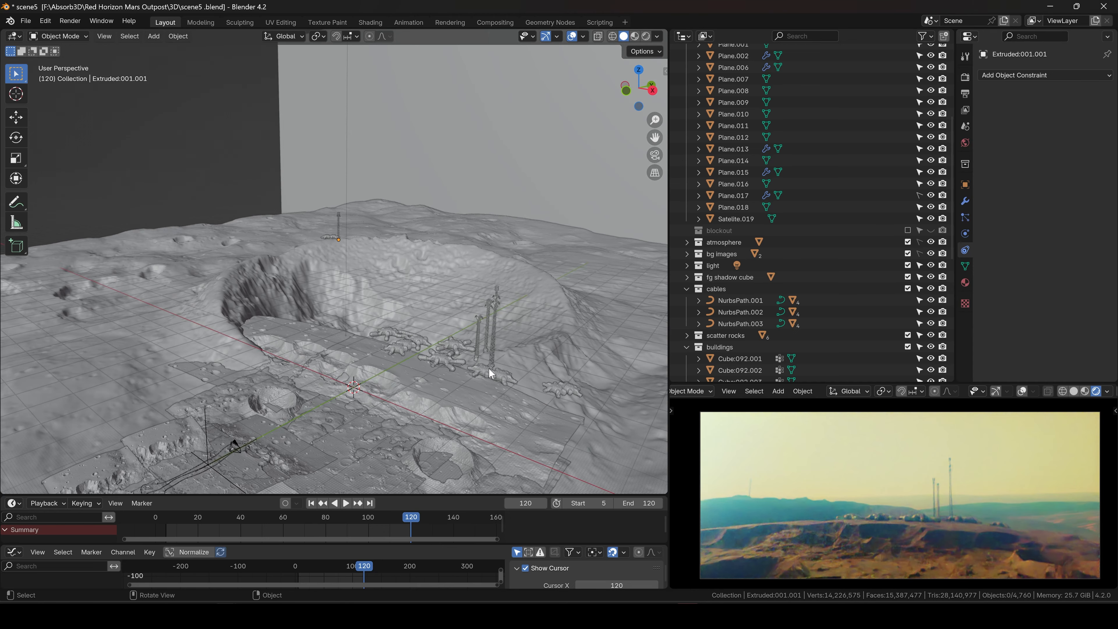
{"action": "scroll", "coordinate": [488, 368], "scroll_direction": "up", "scroll_amount": 5}
{"action": "middle_click_drag", "start_coordinate": [456, 354], "coordinate": [325, 310]}
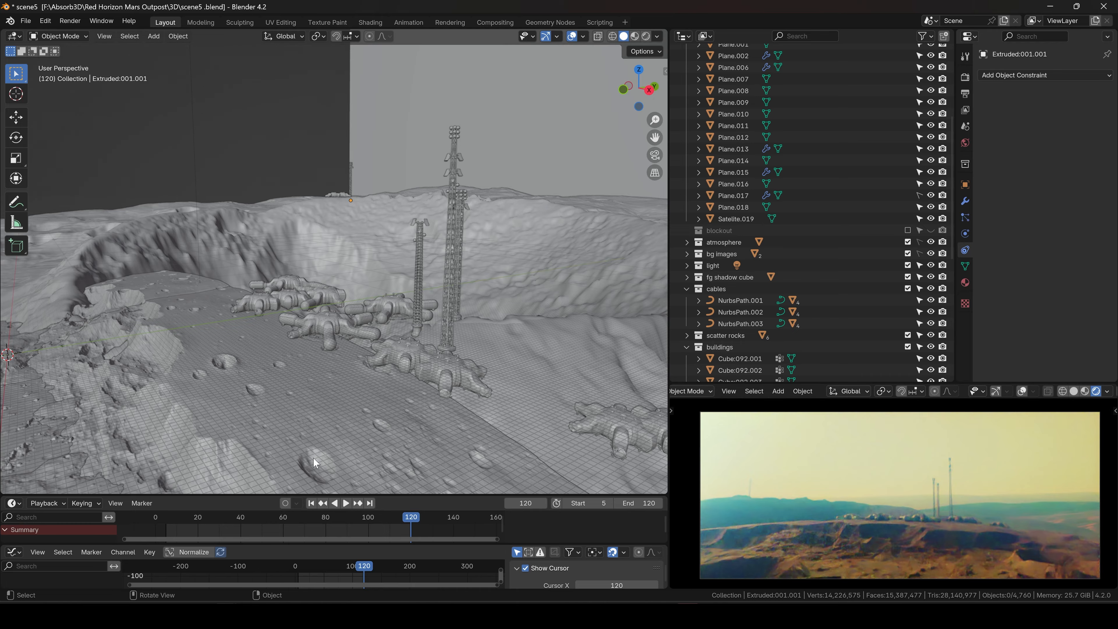
{"action": "middle_click_drag", "start_coordinate": [416, 317], "coordinate": [548, 373]}
{"action": "scroll", "coordinate": [422, 328], "scroll_direction": "down", "scroll_amount": 4}
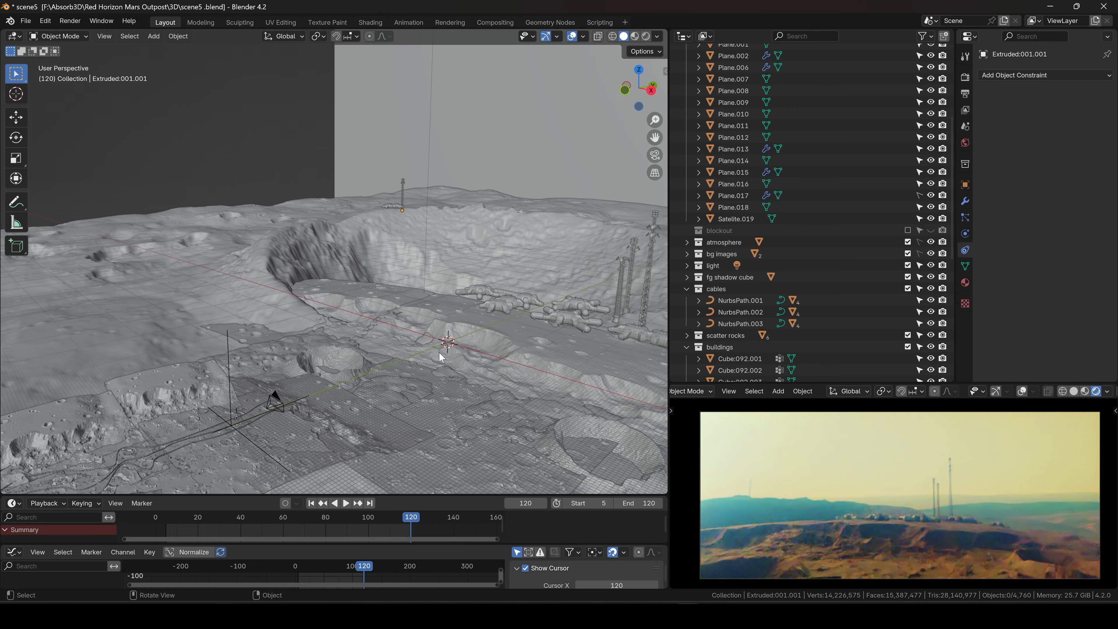
{"action": "middle_click_drag", "start_coordinate": [439, 353], "coordinate": [236, 439]}
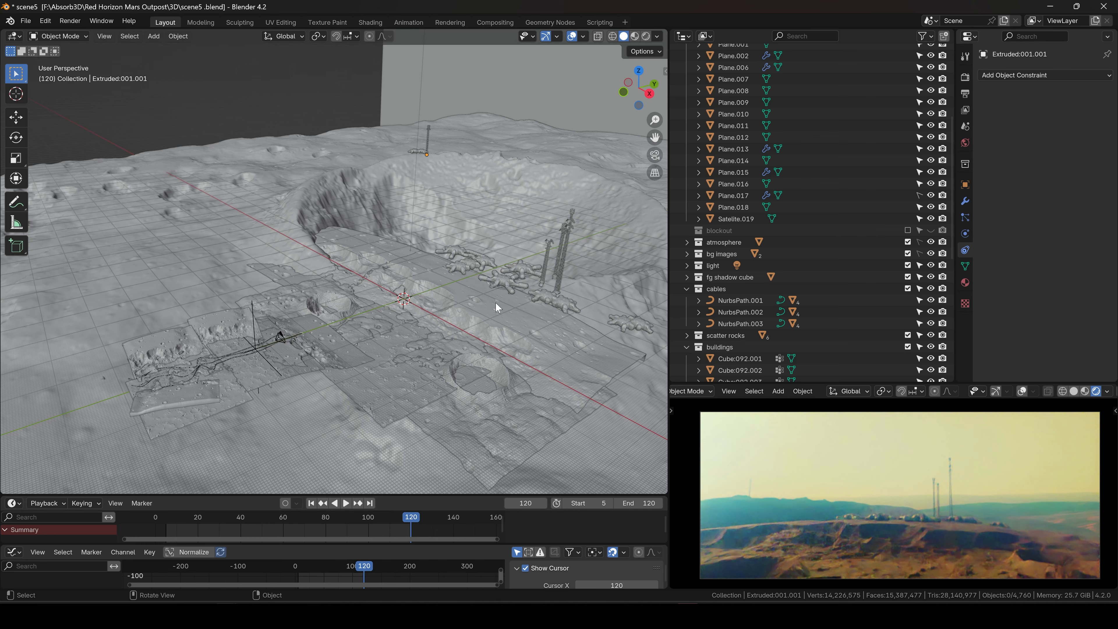
{"action": "middle_click_drag", "start_coordinate": [497, 307], "coordinate": [419, 275]}
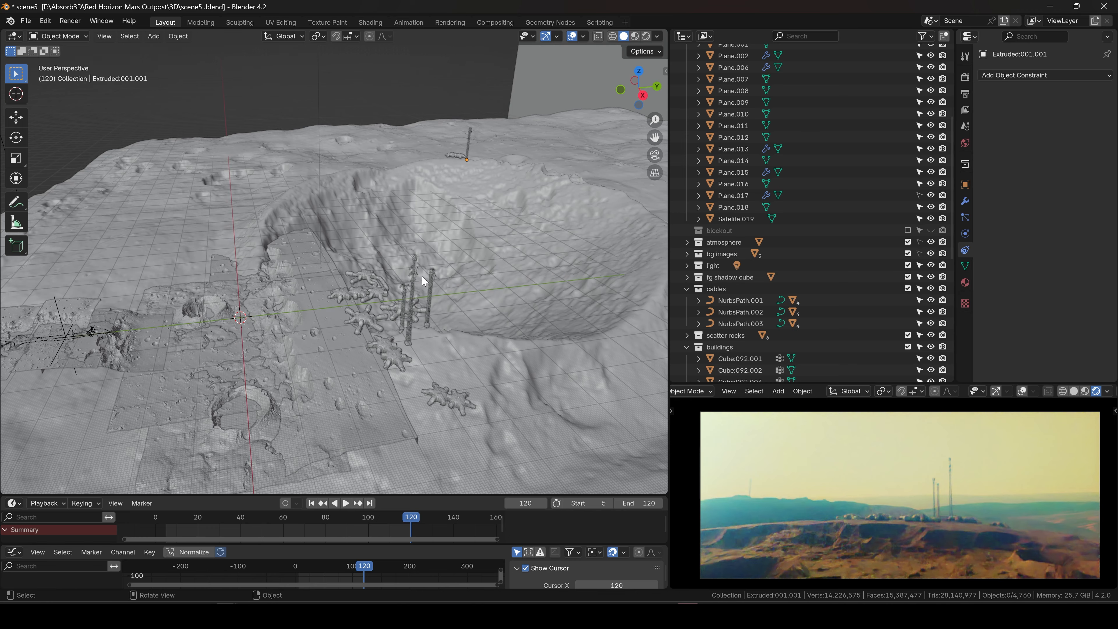
{"action": "middle_click_drag", "start_coordinate": [322, 273], "coordinate": [385, 272]}
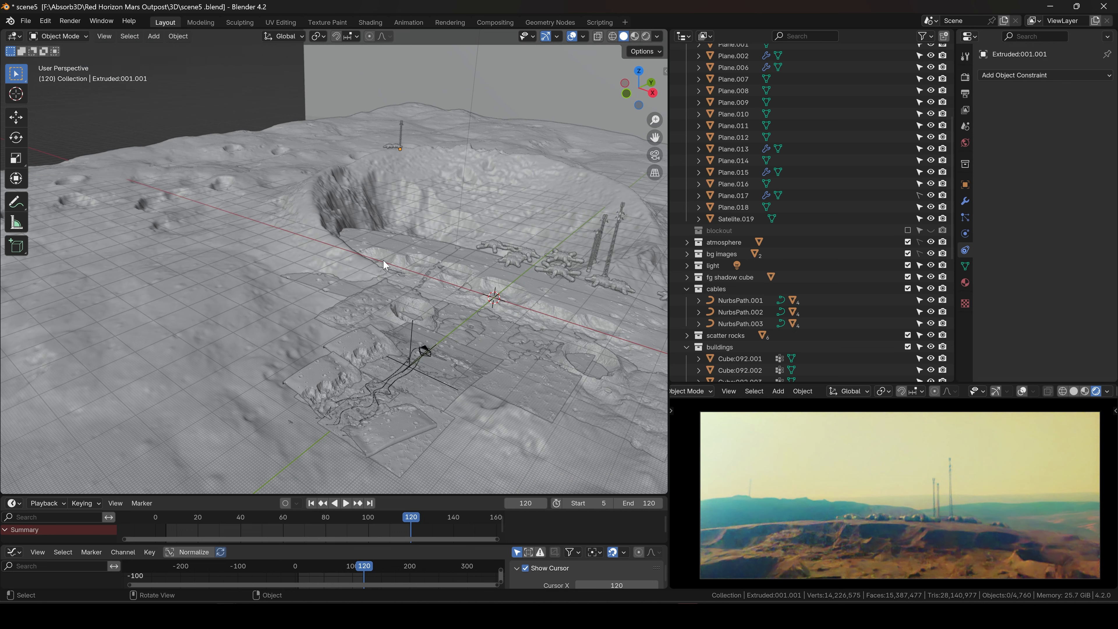
{"action": "middle_click_drag", "start_coordinate": [383, 260], "coordinate": [476, 253]}
Open the scene's output settings to review the resolution, frame range and output path
{"action": "left_click", "coordinate": [968, 78]}
{"action": "left_click", "coordinate": [964, 94]}
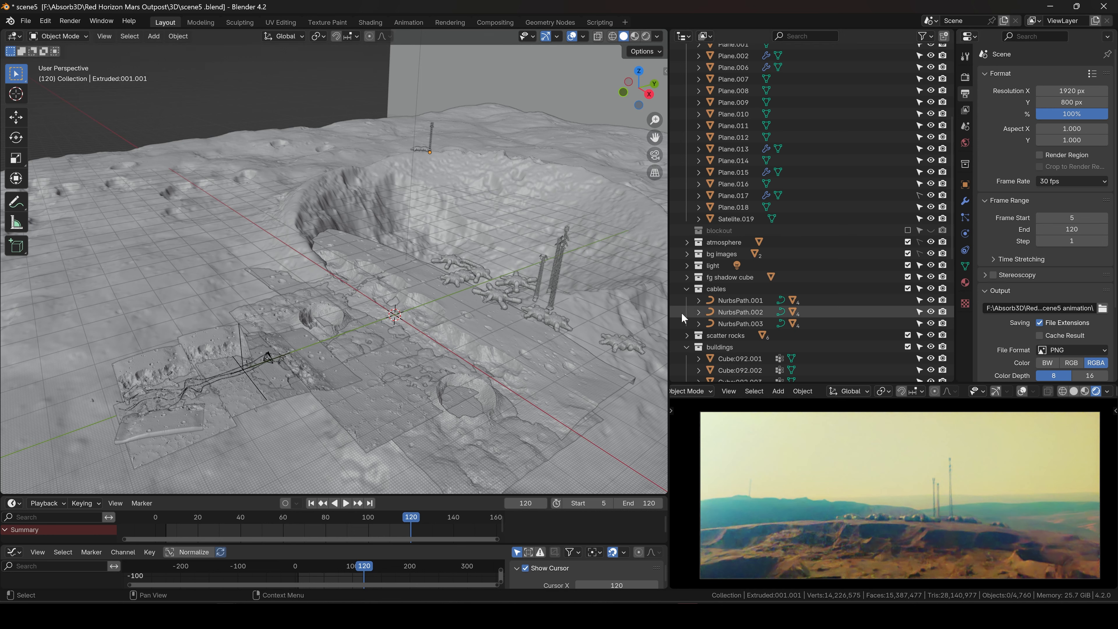
{"action": "mouse_move", "coordinate": [416, 270]}
{"action": "middle_mouse_down"}
{"action": "mouse_move", "coordinate": [388, 268]}
{"action": "mouse_move", "coordinate": [414, 272]}
{"action": "middle_mouse_up"}
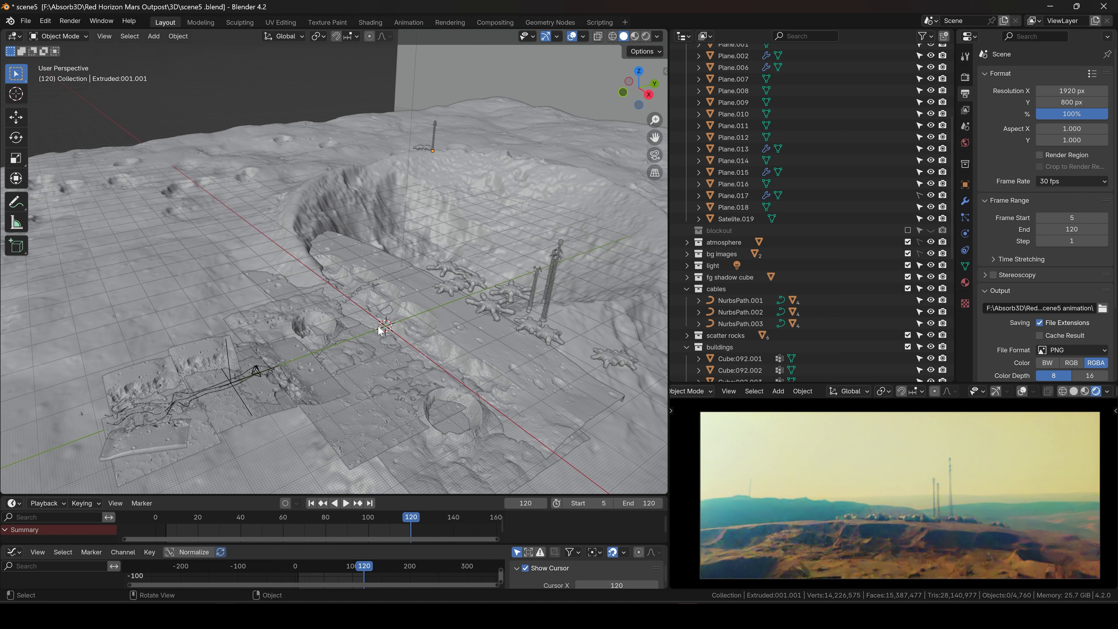
{"action": "mouse_move", "coordinate": [381, 330]}
{"action": "middle_mouse_down"}
{"action": "mouse_move", "coordinate": [390, 316]}
{"action": "mouse_move", "coordinate": [436, 315]}
{"action": "mouse_move", "coordinate": [387, 318]}
{"action": "middle_mouse_up"}
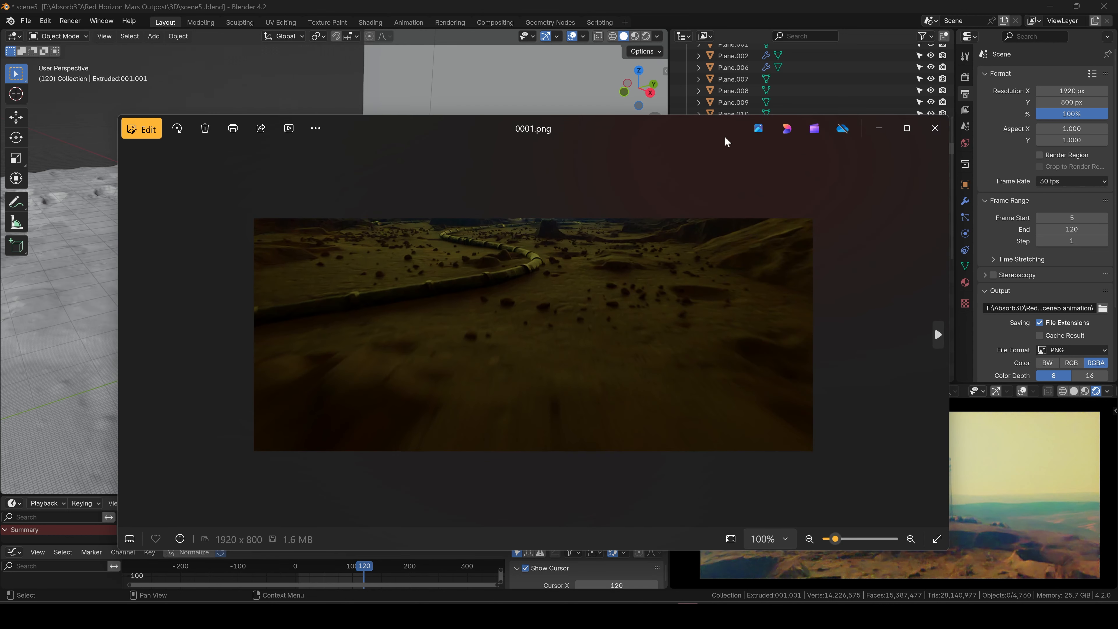
Maximize the image viewer showing 0001.png and compare the rendered frames from 0001.png to 0004.png, going back and forth
{"action": "double_click", "coordinate": [704, 125]}
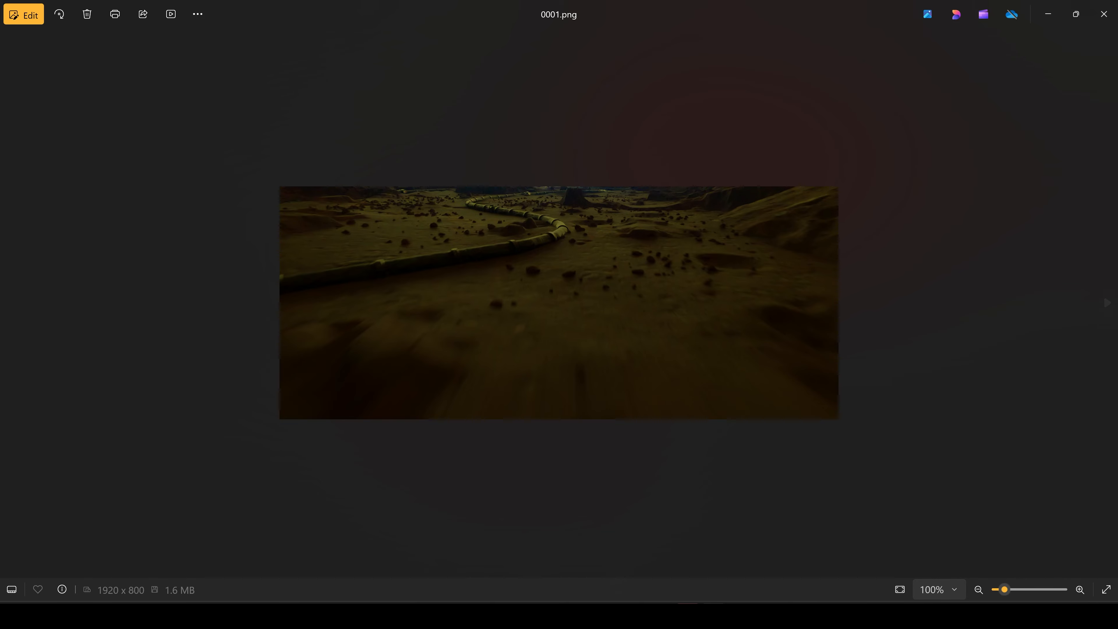
{"action": "left_click", "coordinate": [1106, 307]}
{"action": "left_click", "coordinate": [1107, 307]}
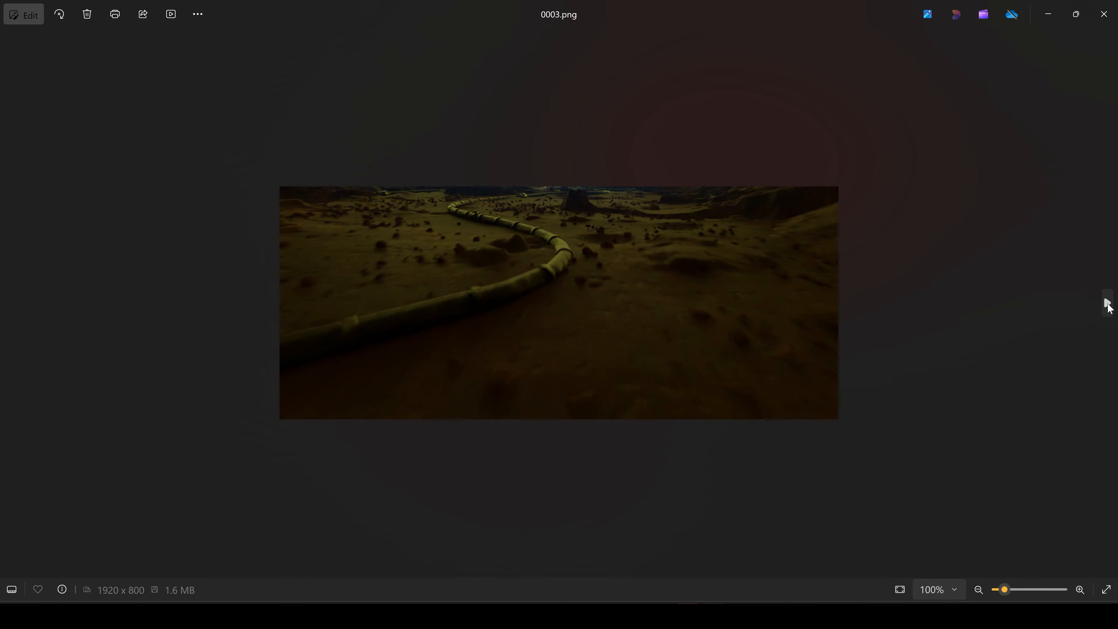
{"action": "left_click", "coordinate": [1108, 308]}
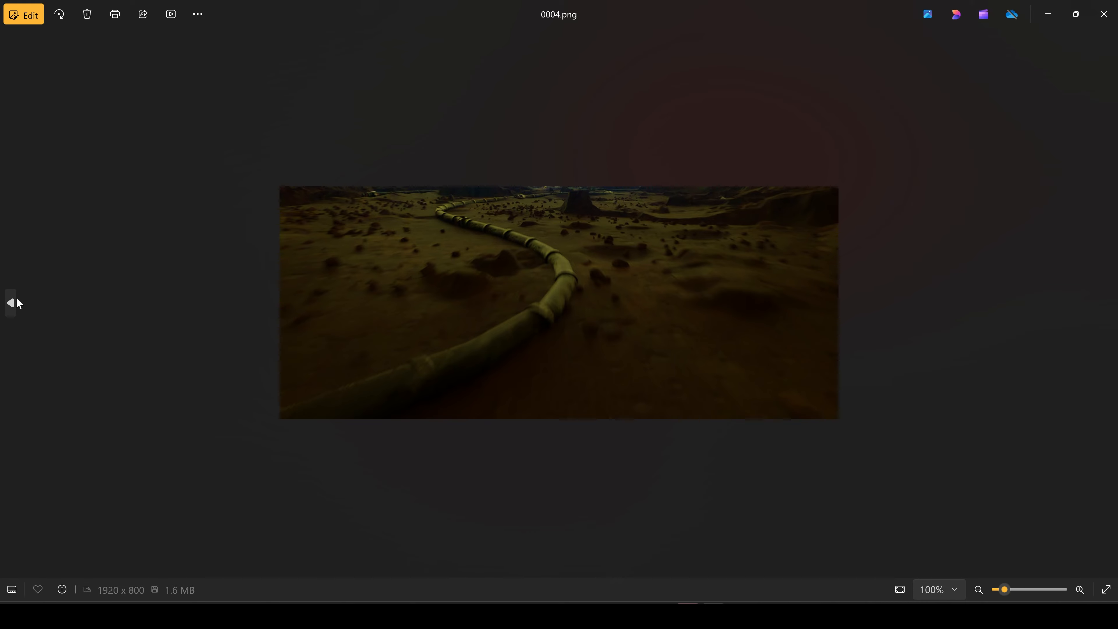
{"action": "left_click", "coordinate": [13, 303]}
{"action": "left_click", "coordinate": [13, 303]}
{"action": "left_click", "coordinate": [14, 303]}
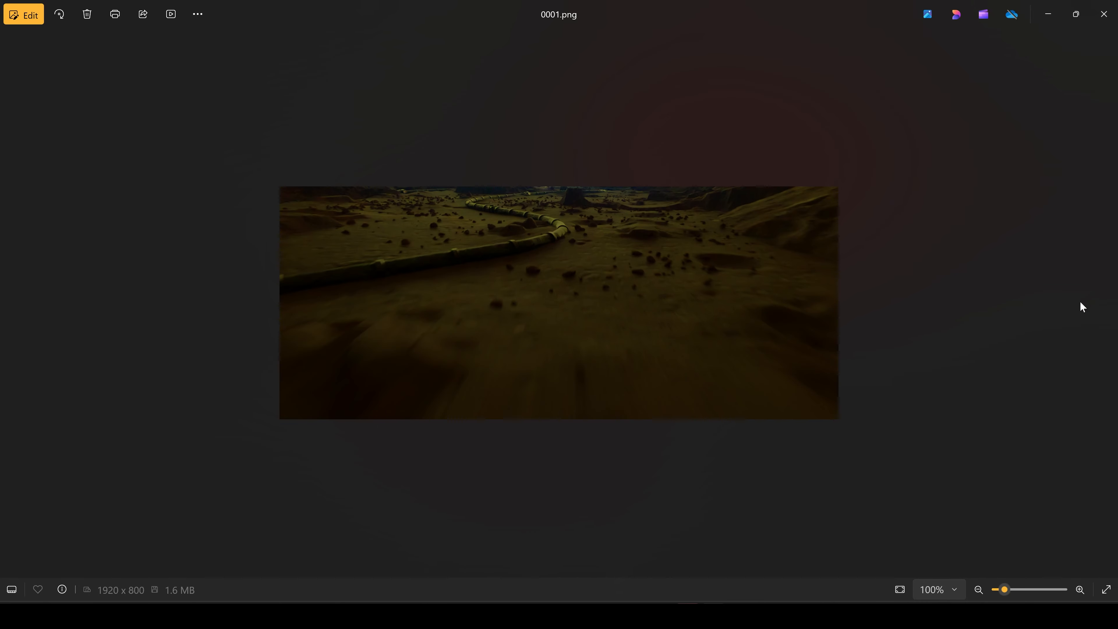
{"action": "left_click", "coordinate": [1107, 307]}
{"action": "left_click", "coordinate": [1108, 307]}
{"action": "left_click", "coordinate": [1107, 307]}
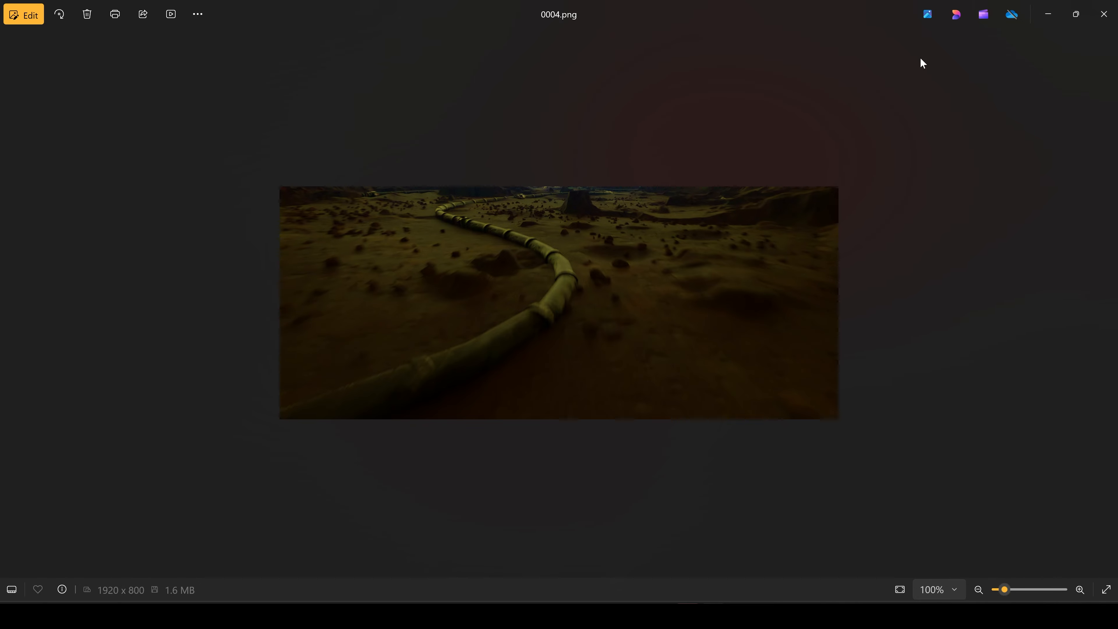
Close the image viewer, play scene5.mp4 in VLC media player, scrub through the paused clip and return to its start
{"action": "left_click", "coordinate": [1105, 20]}
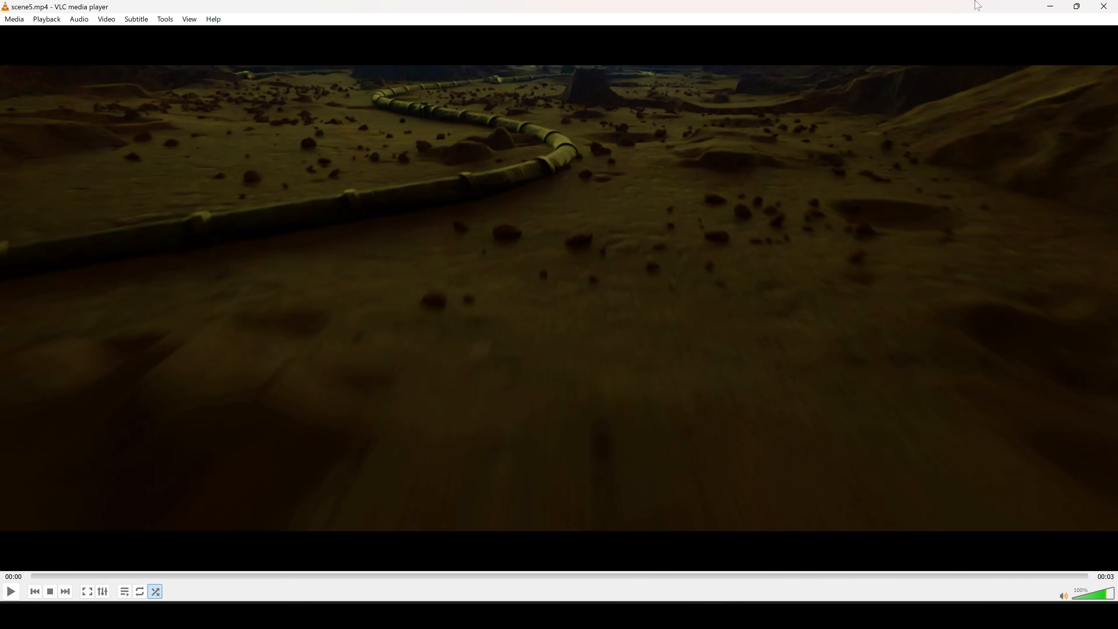
{"action": "key", "text": "space"}
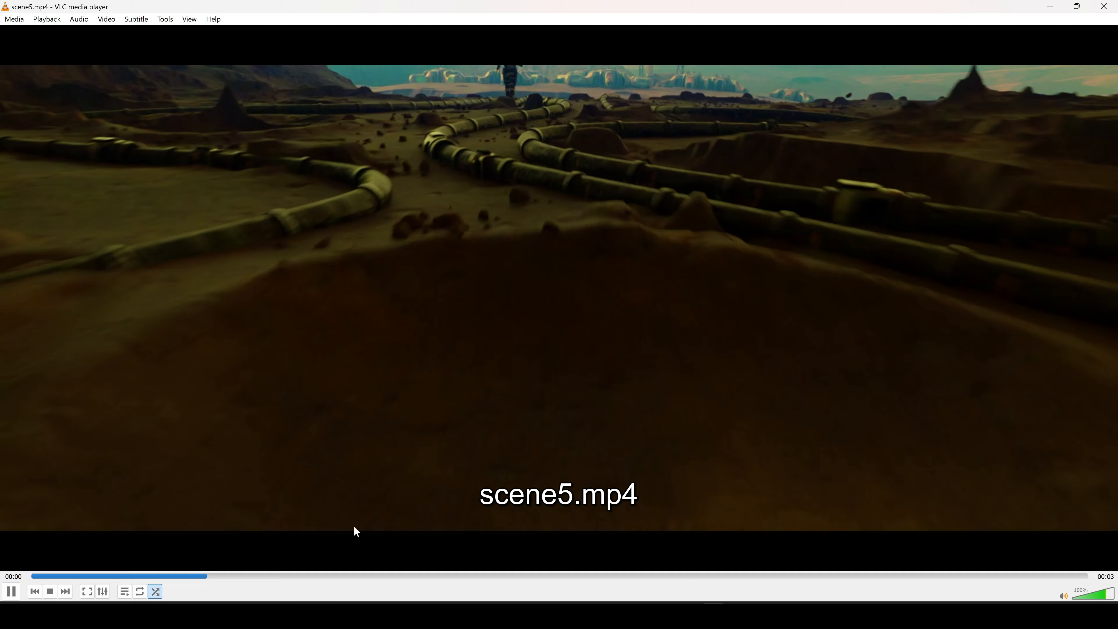
{"action": "key", "text": "space"}
{"action": "left_click_drag", "start_coordinate": [191, 580], "coordinate": [392, 582]}
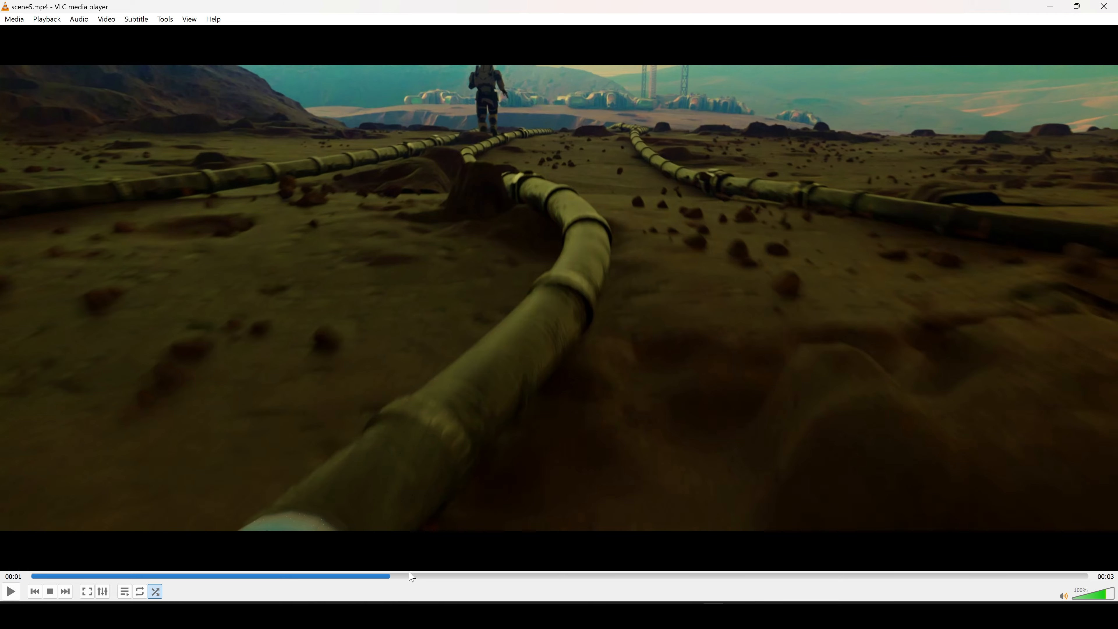
{"action": "left_click_drag", "start_coordinate": [412, 577], "coordinate": [533, 584]}
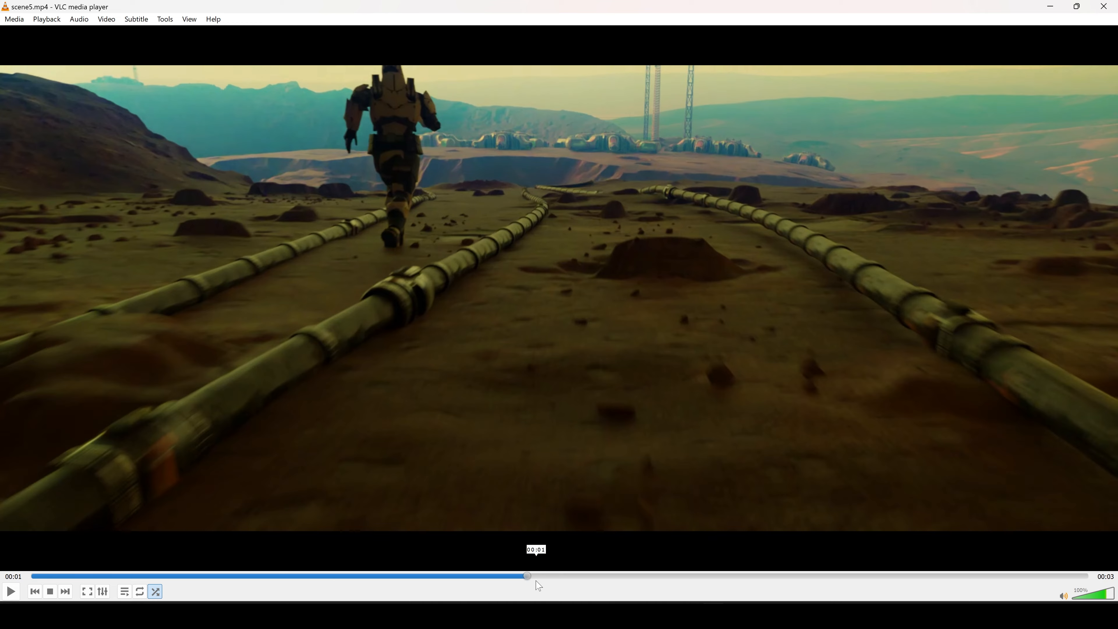
{"action": "left_click_drag", "start_coordinate": [538, 585], "coordinate": [685, 578]}
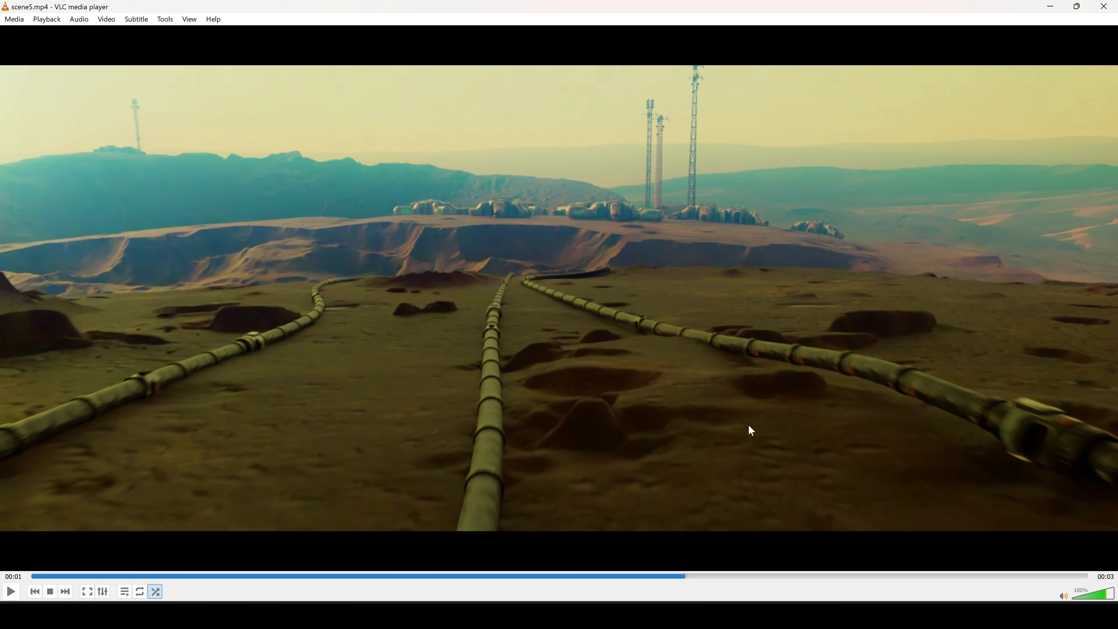
{"action": "left_click_drag", "start_coordinate": [713, 580], "coordinate": [30, 572]}
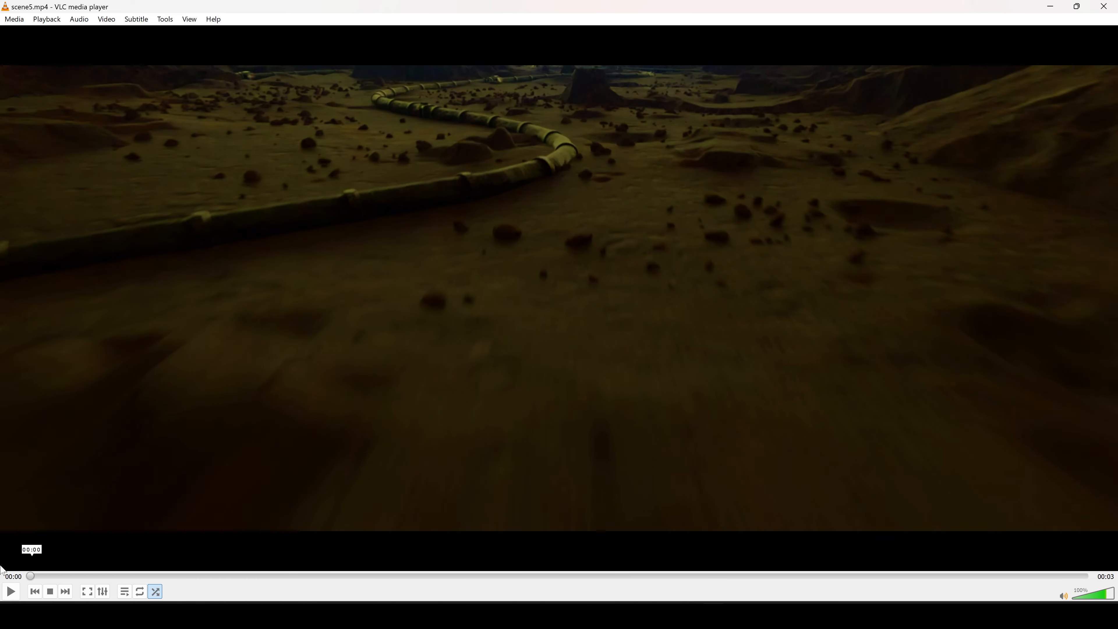
Replay scene5.mp4 from the beginning several times, pause it near the end and go back to a frame at 00:01
{"action": "left_click", "coordinate": [441, 344]}
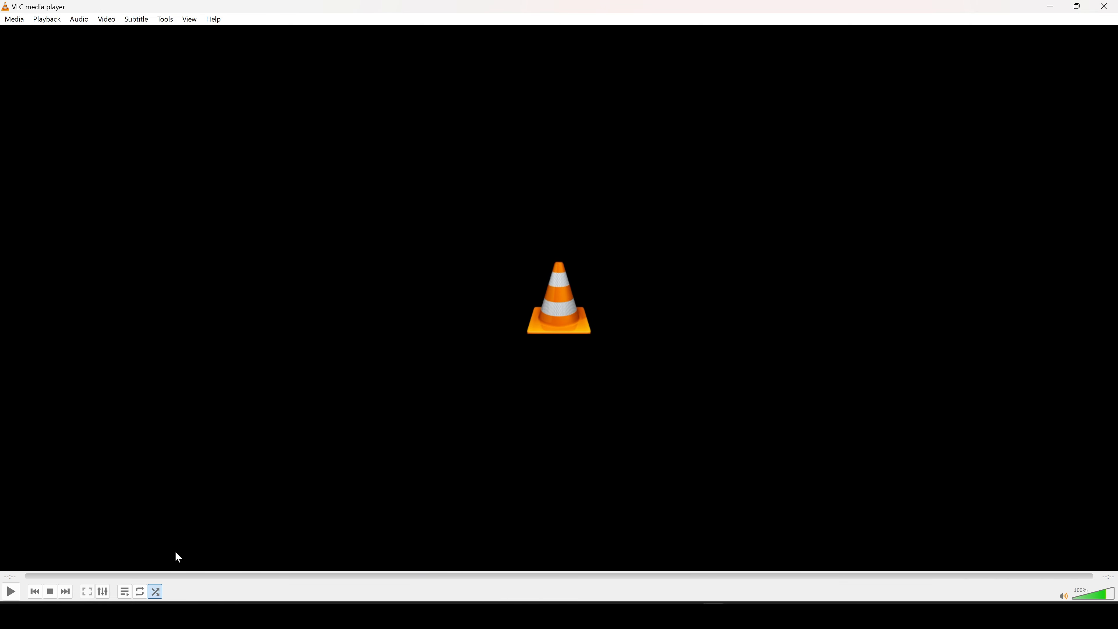
{"action": "left_click", "coordinate": [11, 591]}
{"action": "key", "text": "space"}
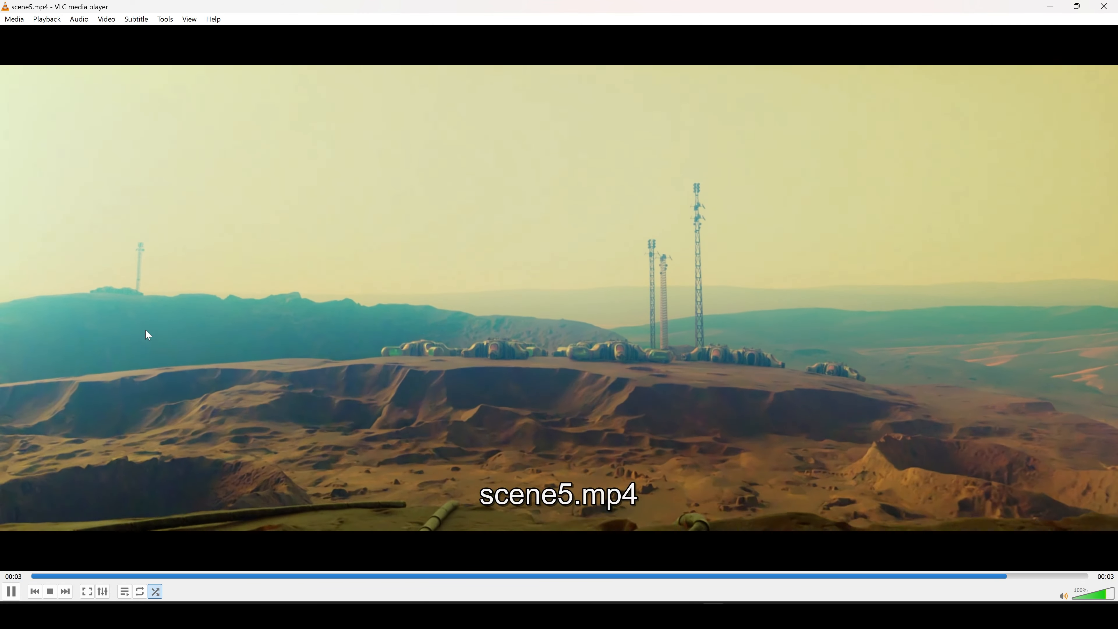
{"action": "key", "text": "space"}
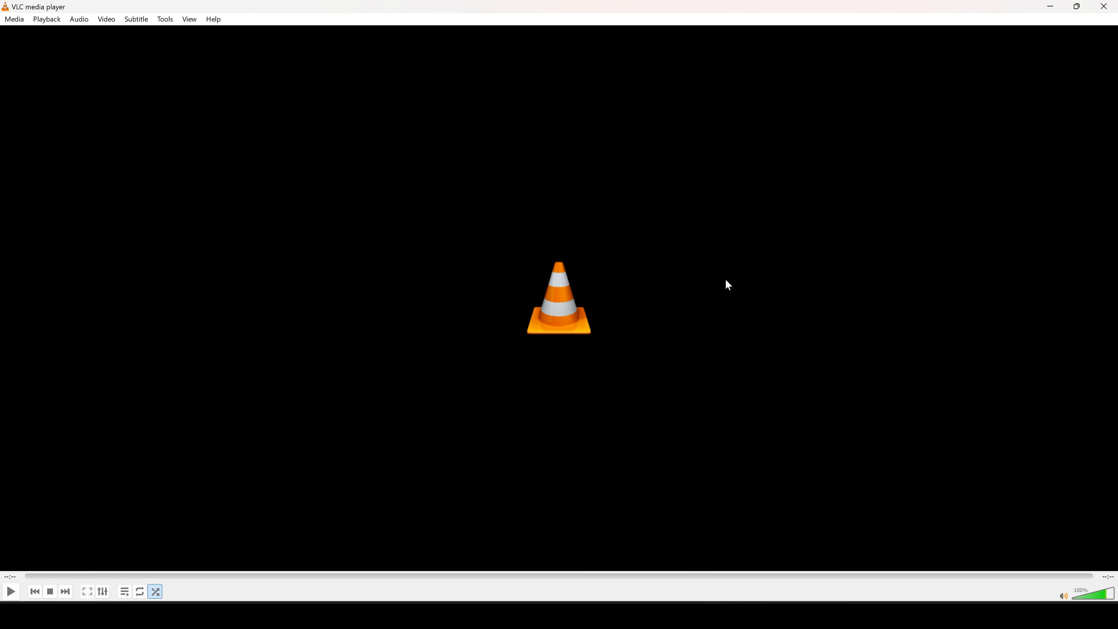
{"action": "key", "text": "space"}
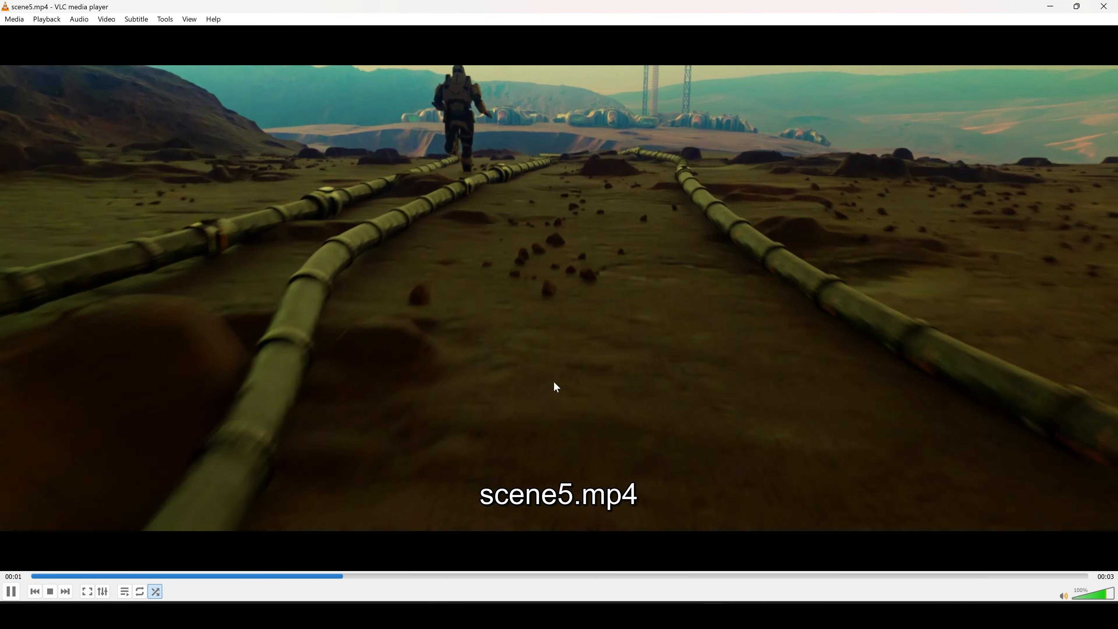
{"action": "key", "text": "space"}
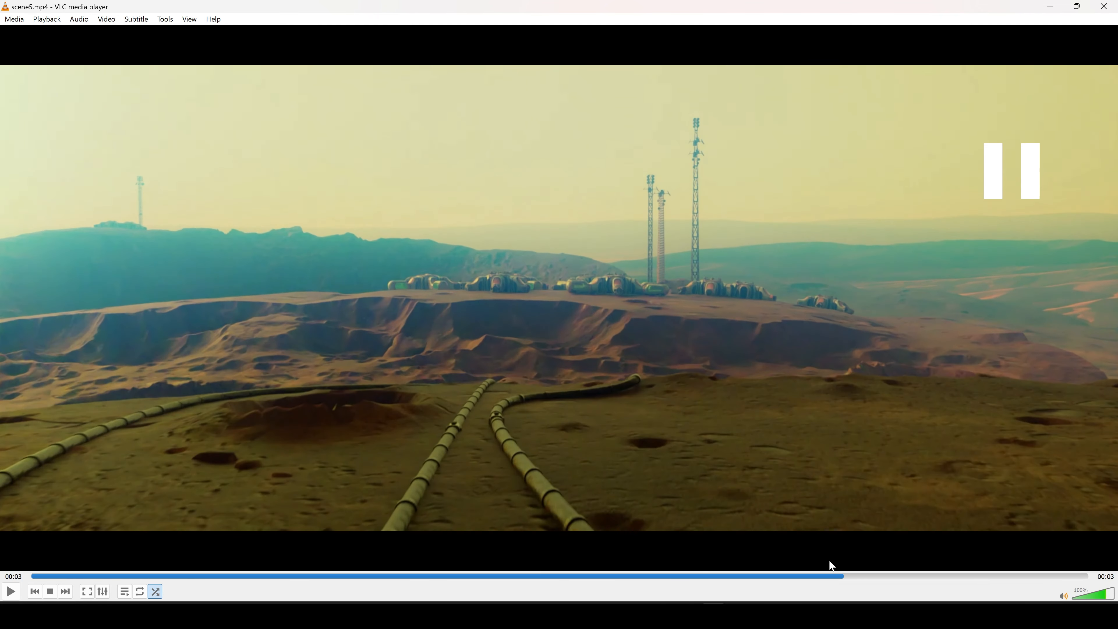
{"action": "left_click", "coordinate": [641, 574]}
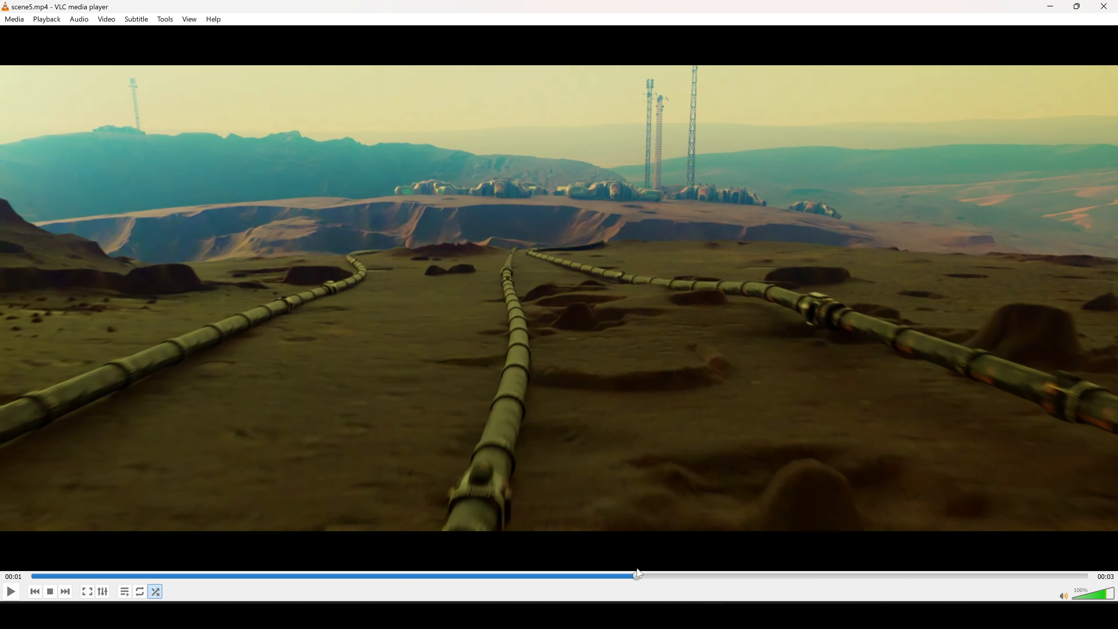